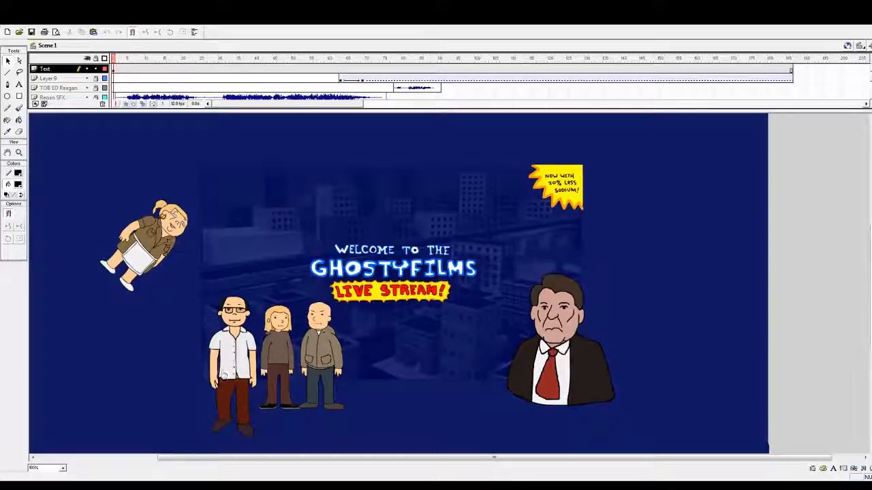
# Play back the live stream welcome scene and switch to the document containing the KMom Closeup symbol
pyautogui.press('Return')
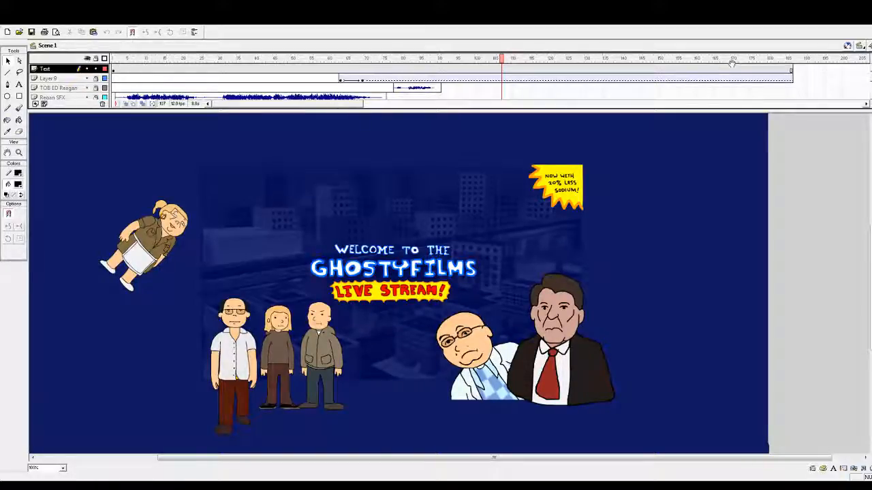
pyautogui.click(854, 25)
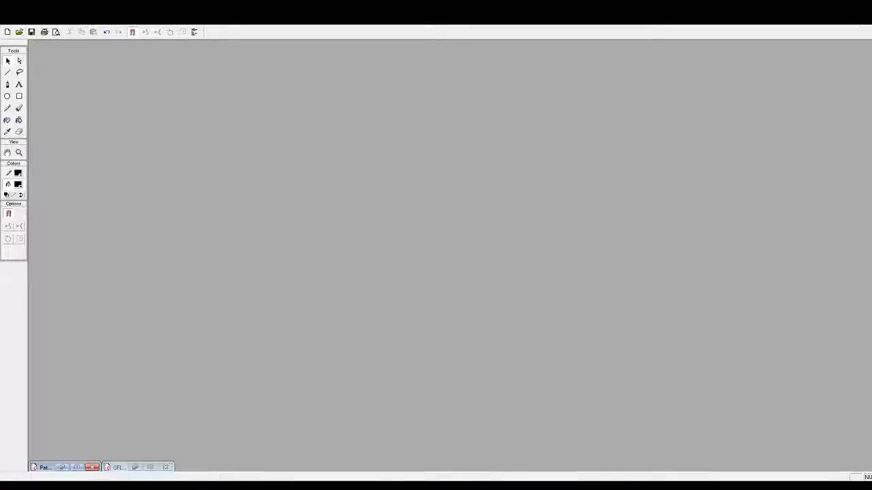
pyautogui.click(77, 467)
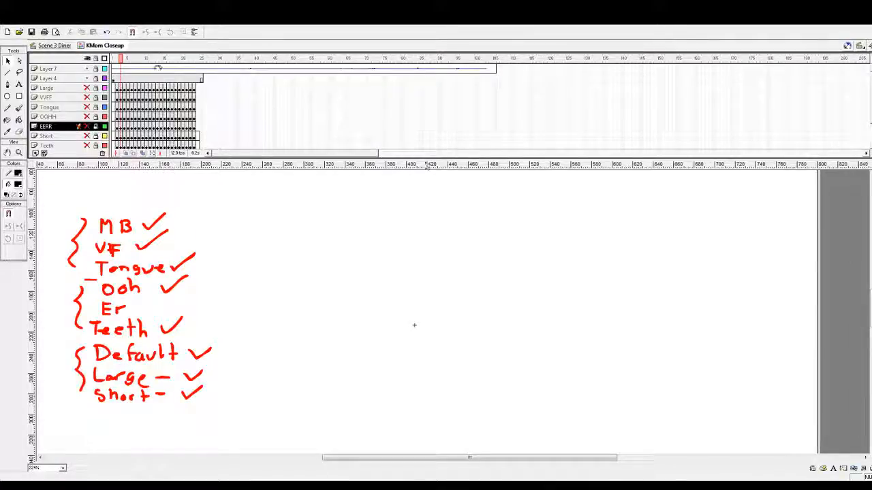
# Examine the KMom Closeup timeline, scrubbing the Layer 7 audio from the first frame and reviewing the hidden mouth-shape layers
pyautogui.moveTo(121, 59); pyautogui.dragTo(97, 60)
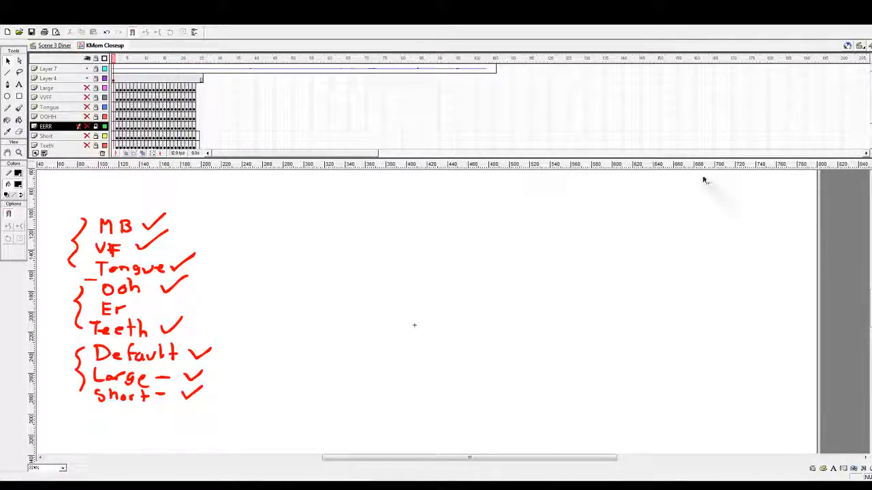
pyautogui.moveTo(870, 308); pyautogui.dragTo(871, 312)
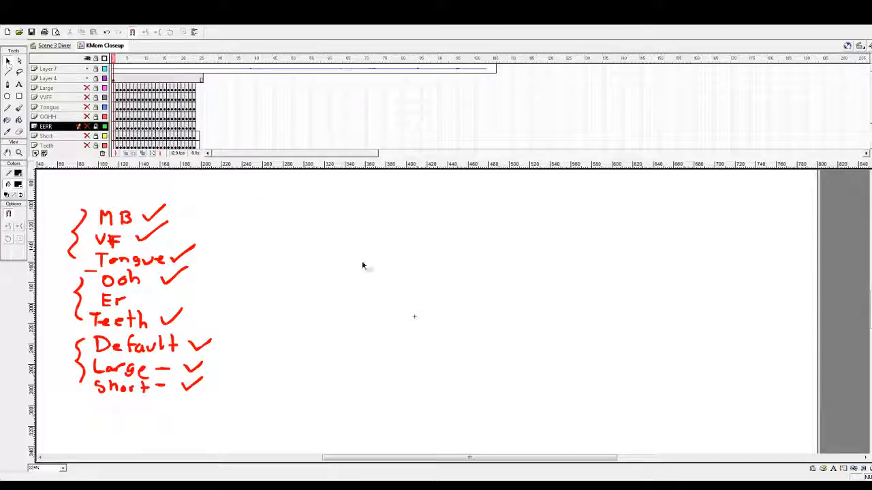
pyautogui.moveTo(406, 315)
pyautogui.mouseDown()
pyautogui.moveTo(421, 324)
pyautogui.moveTo(406, 309)
pyautogui.mouseUp()
pyautogui.click(143, 79)
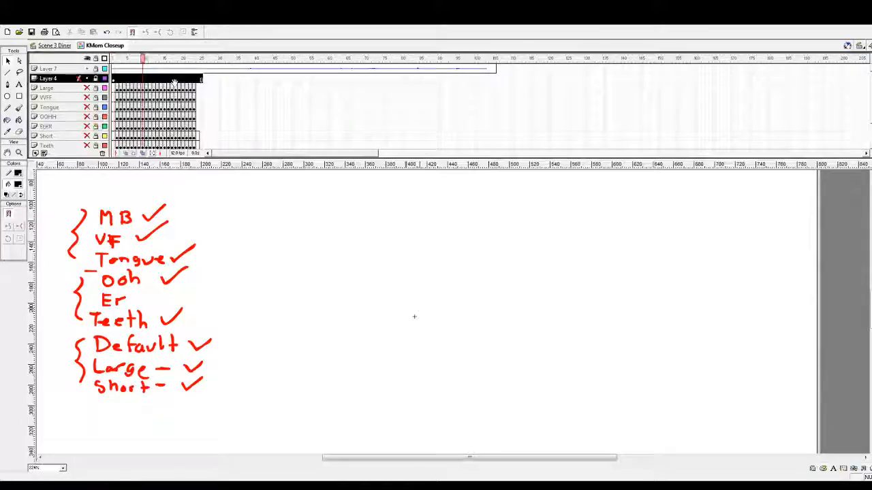
pyautogui.click(114, 59)
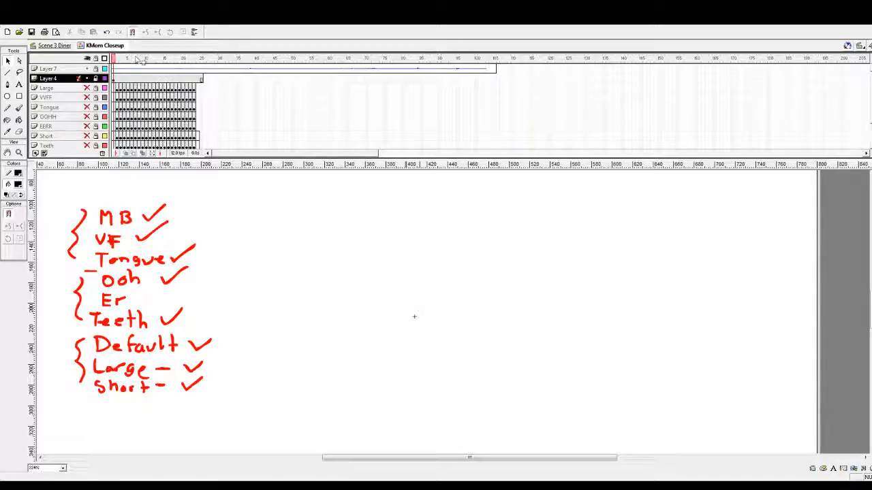
pyautogui.moveTo(113, 59); pyautogui.dragTo(111, 60)
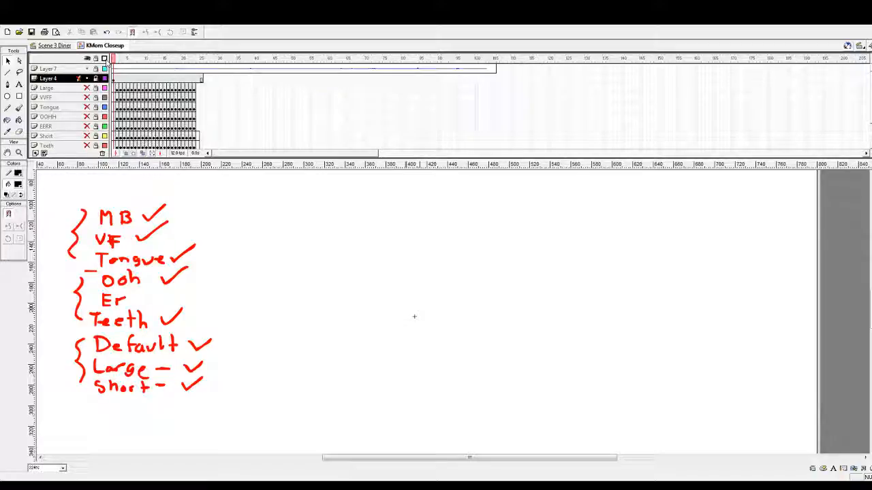
pyautogui.moveTo(359, 60)
pyautogui.mouseDown()
pyautogui.moveTo(382, 60)
pyautogui.moveTo(310, 63)
pyautogui.mouseUp()
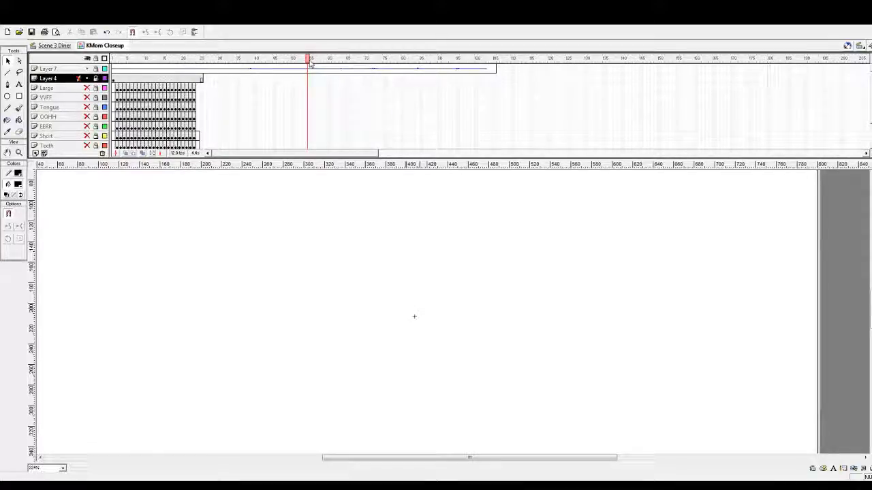
pyautogui.moveTo(310, 62); pyautogui.dragTo(315, 61)
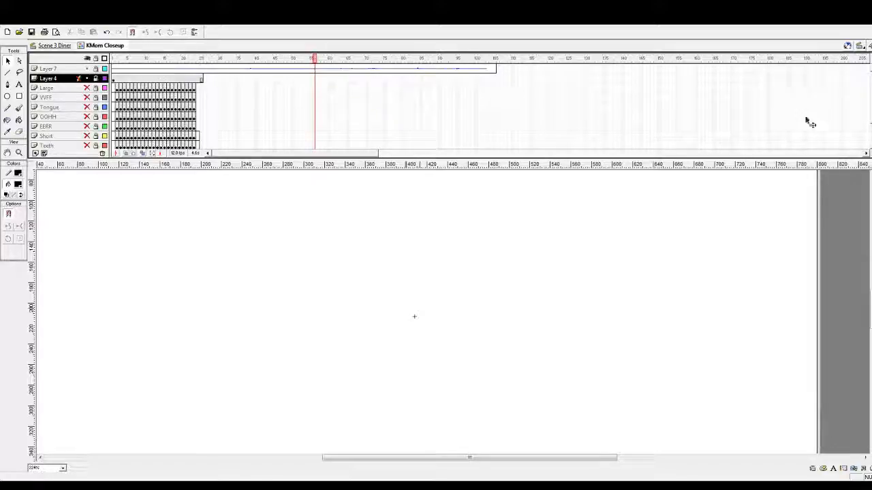
pyautogui.scroll(-1, 851, 133)
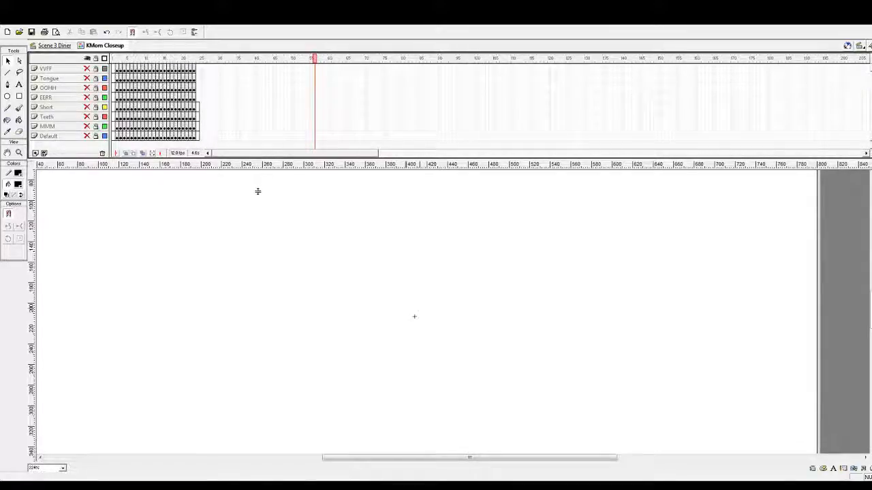
# Enlarge the timeline to fit all layers, unhide the Large and VVFF layers, and show their drawing at frame 17
pyautogui.moveTo(257, 192); pyautogui.dragTo(257, 191)
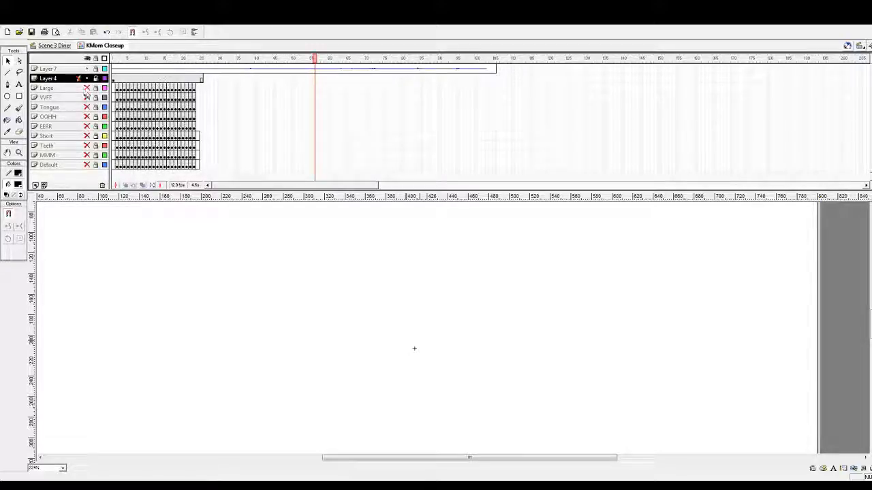
pyautogui.click(87, 88)
pyautogui.click(87, 98)
pyautogui.click(172, 59)
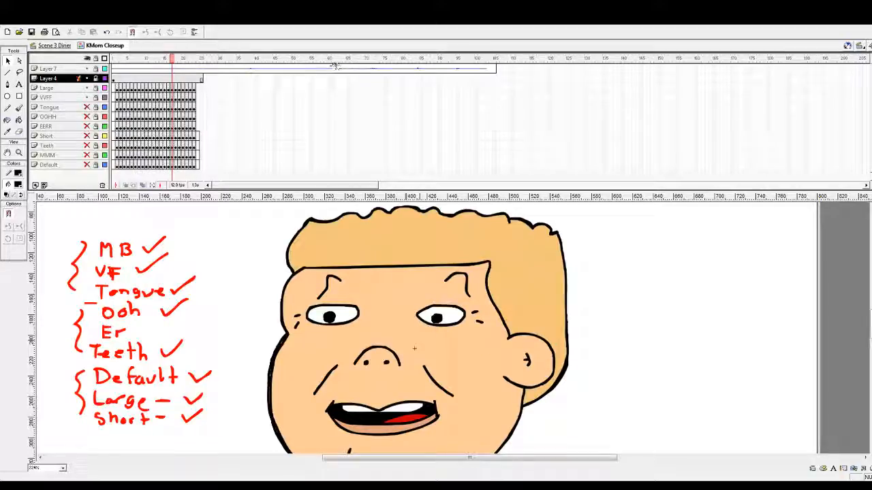
# Scrub through the Layer 7 audio to find where the dialogue starts, stopping at frame 83
pyautogui.click(372, 66)
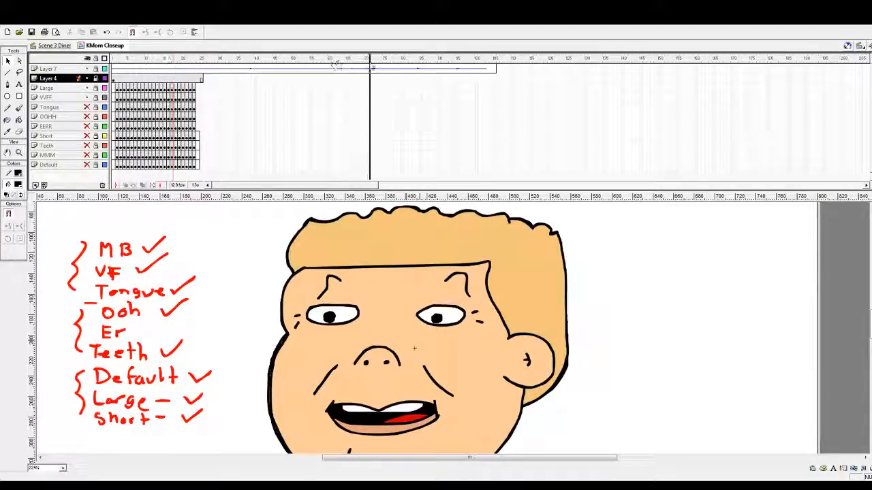
pyautogui.moveTo(372, 68)
pyautogui.mouseDown()
pyautogui.moveTo(387, 69)
pyautogui.moveTo(346, 69)
pyautogui.moveTo(385, 89)
pyautogui.moveTo(402, 68)
pyautogui.moveTo(327, 68)
pyautogui.moveTo(380, 65)
pyautogui.mouseUp()
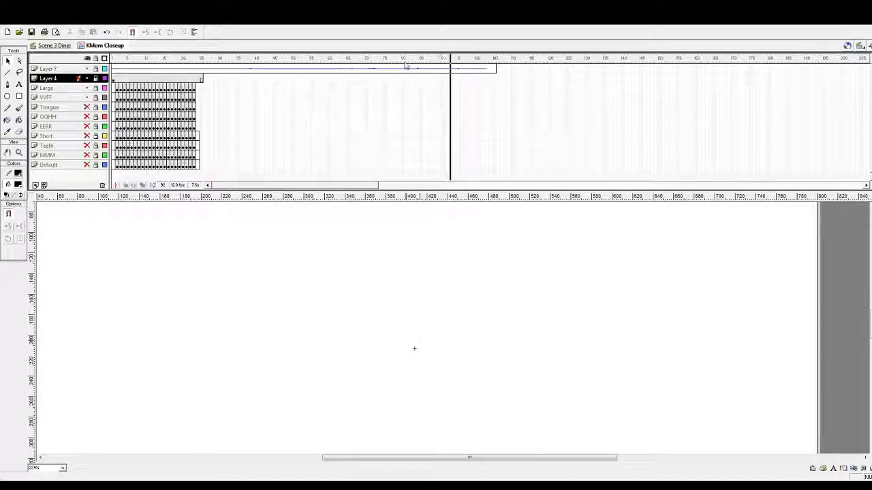
pyautogui.click(410, 64)
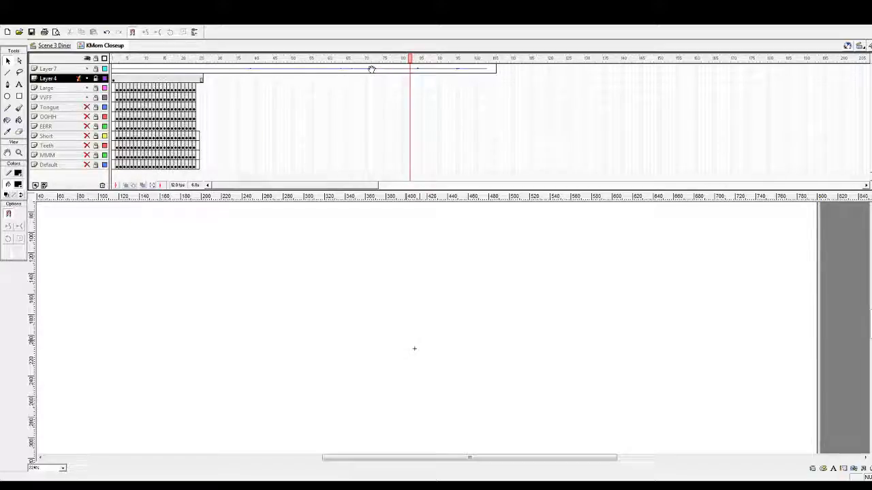
pyautogui.moveTo(411, 61); pyautogui.dragTo(413, 63)
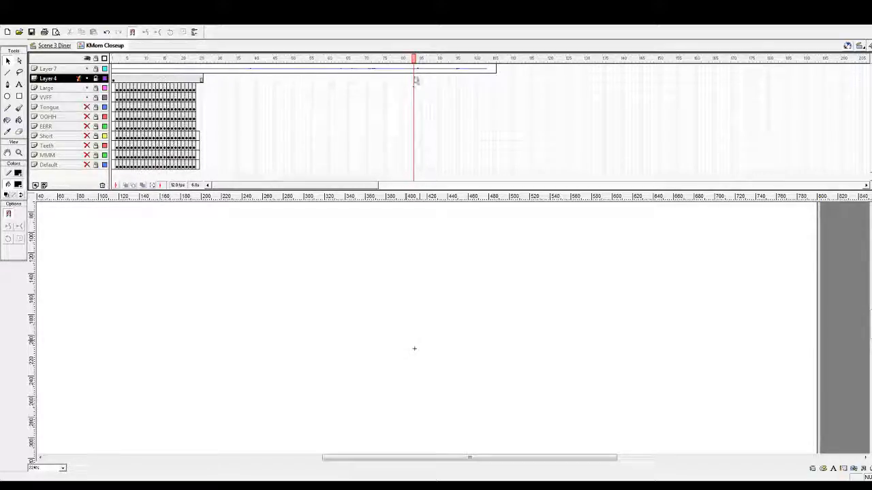
pyautogui.click(414, 79)
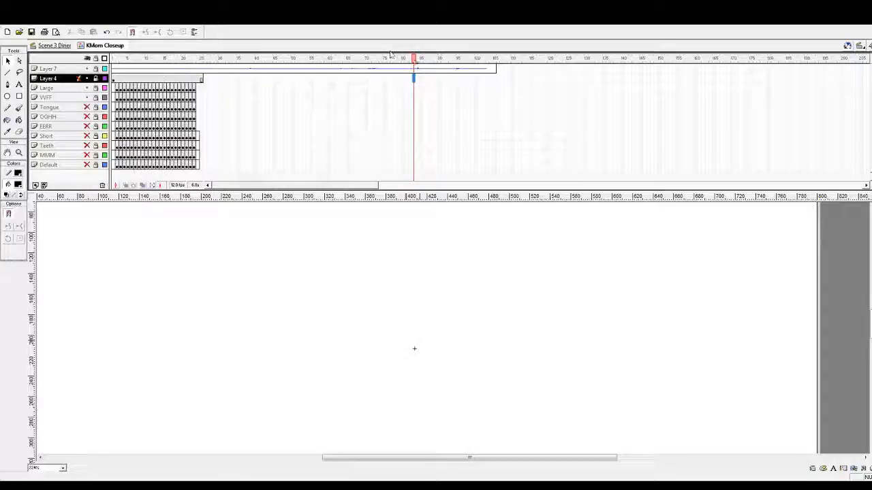
pyautogui.moveTo(413, 61); pyautogui.dragTo(414, 61)
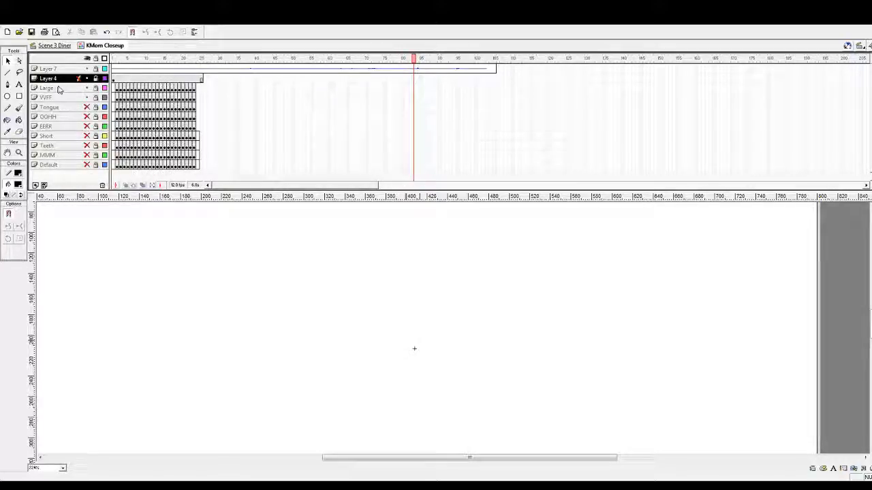
# Move Layer 7 to the bottom of the layer stack and extend Layer 4 to frame 126, returning to frame 83
pyautogui.moveTo(48, 69); pyautogui.dragTo(55, 225)
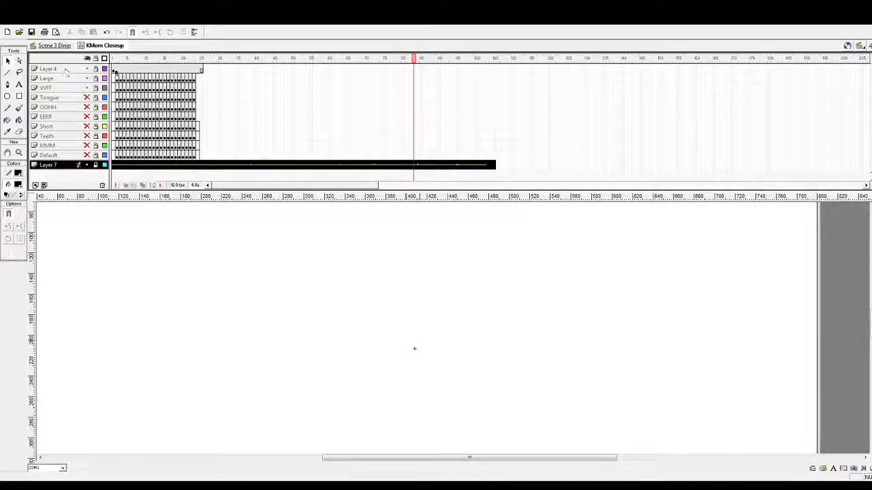
pyautogui.click(570, 68)
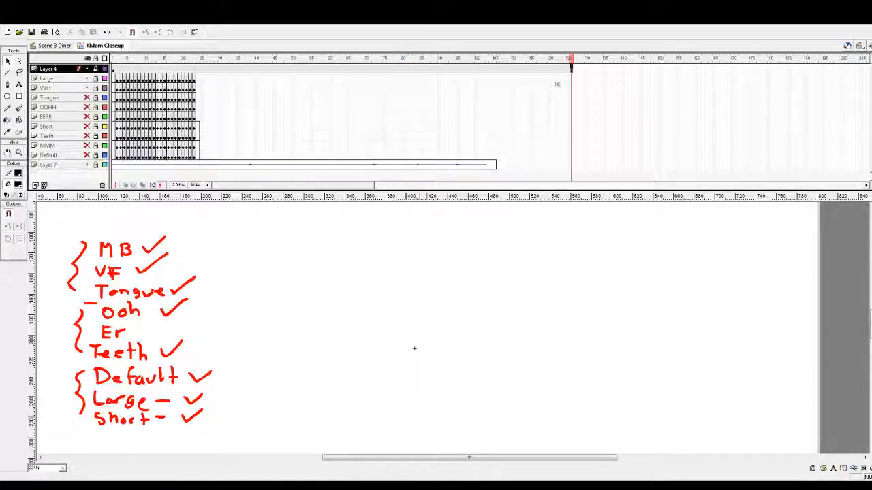
pyautogui.click(485, 60)
pyautogui.moveTo(386, 68); pyautogui.dragTo(414, 69)
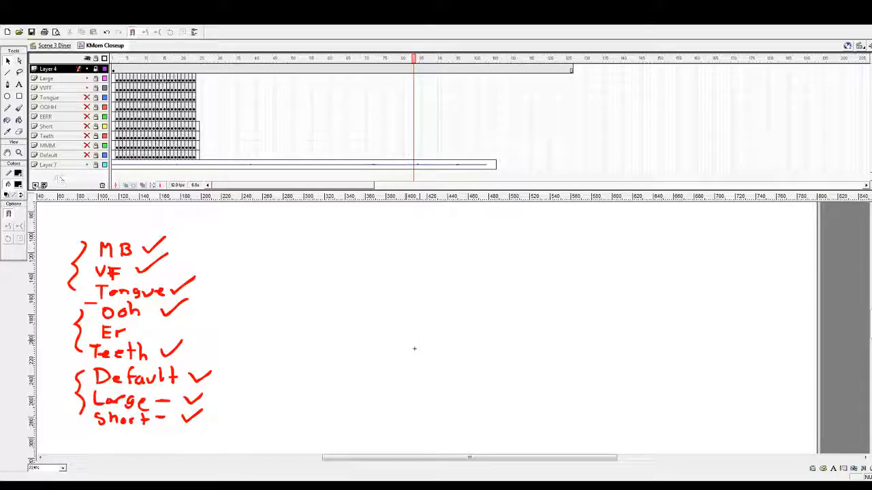
# Add a new layer below Layer 7 and move the Default layer's frame 2 drawing to frame 83 of it
pyautogui.click(36, 185)
pyautogui.moveTo(57, 73); pyautogui.dragTo(54, 178)
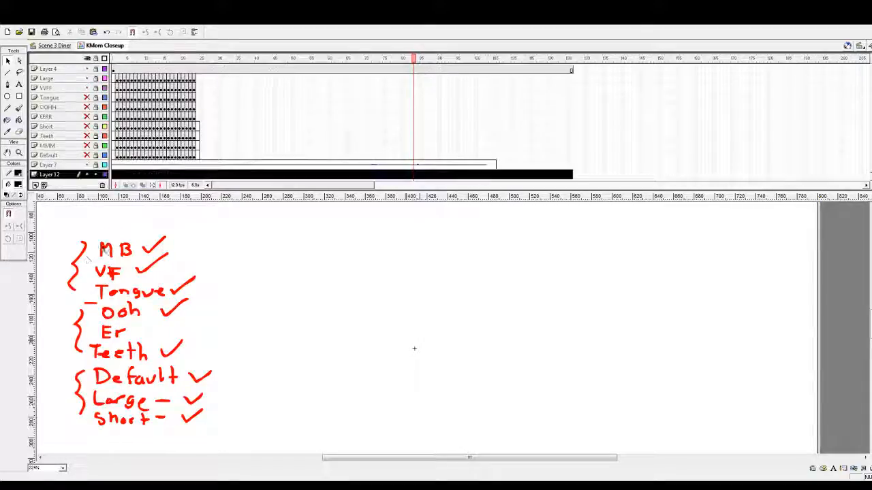
pyautogui.click(414, 175)
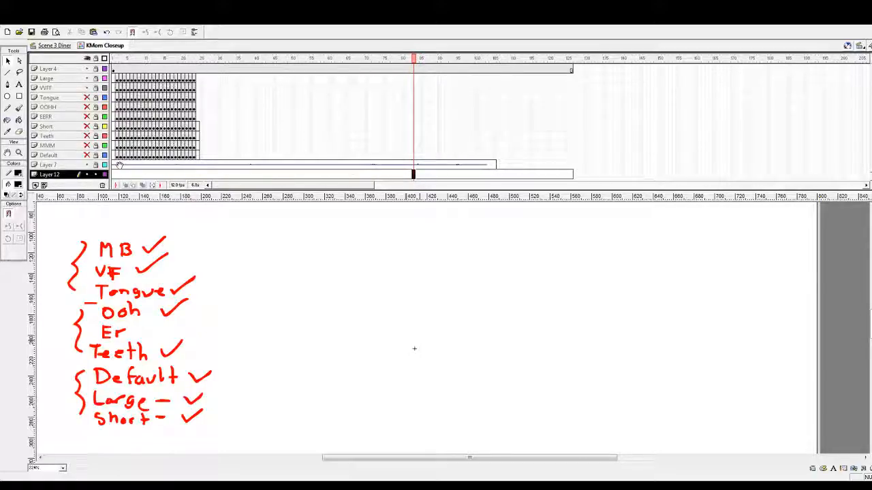
pyautogui.moveTo(118, 156)
pyautogui.mouseDown()
pyautogui.moveTo(317, 154)
pyautogui.moveTo(413, 174)
pyautogui.mouseUp()
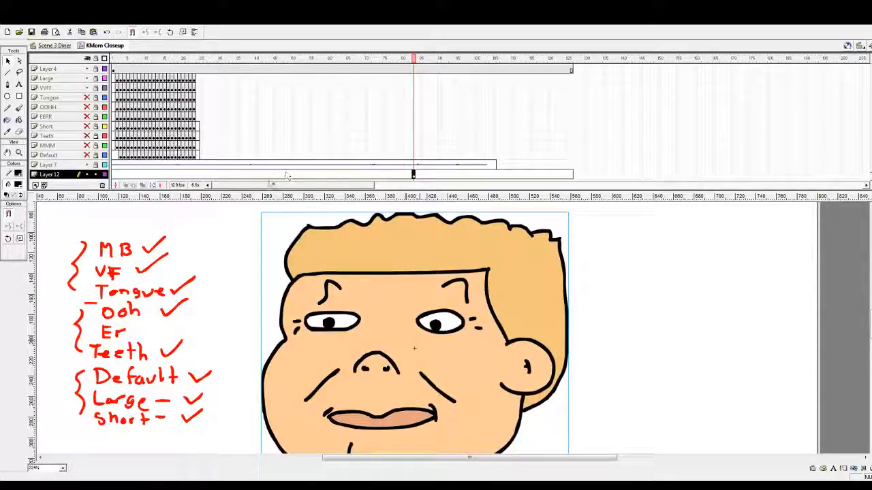
# Move the Large layer's frame 2 drawing to frame 84 of Layer 12 and check the audio up to frame 85
pyautogui.moveTo(272, 179); pyautogui.dragTo(272, 157)
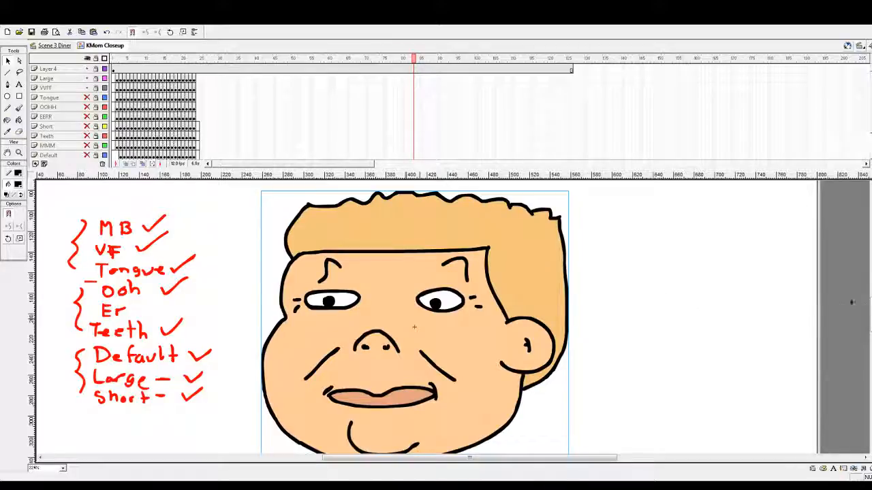
pyautogui.moveTo(869, 308); pyautogui.dragTo(869, 310)
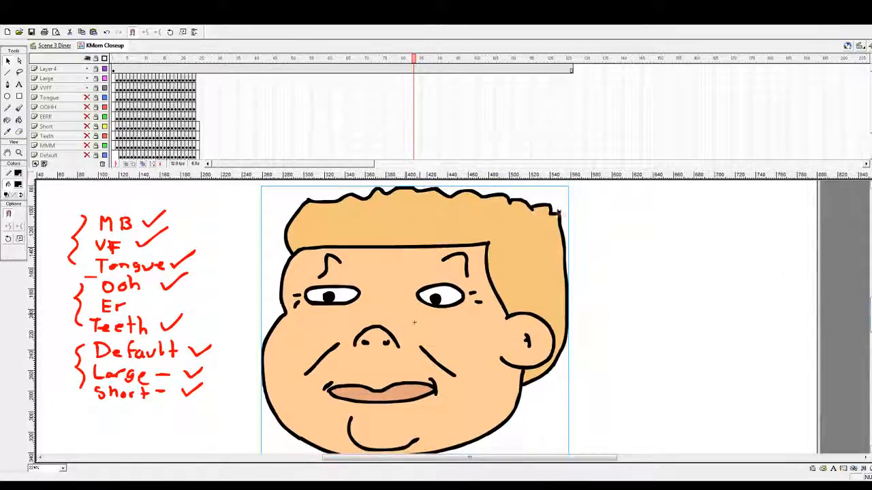
pyautogui.moveTo(477, 173); pyautogui.dragTo(478, 166)
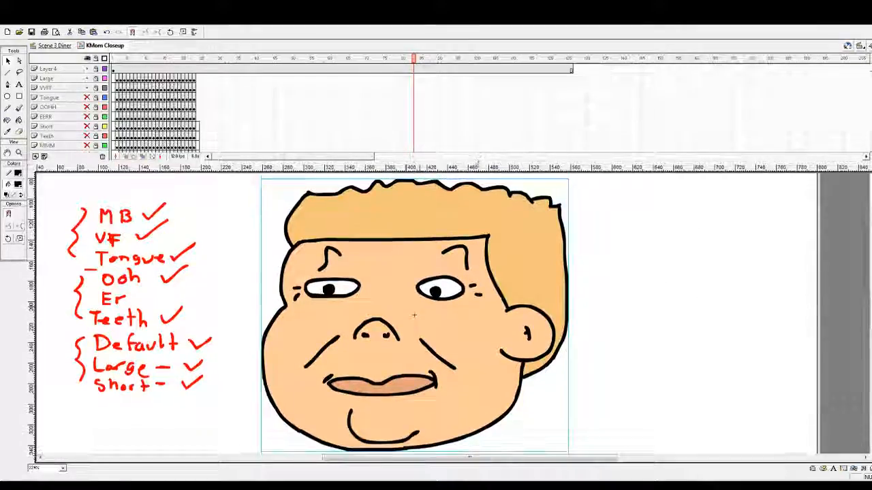
pyautogui.moveTo(871, 115); pyautogui.dragTo(871, 140)
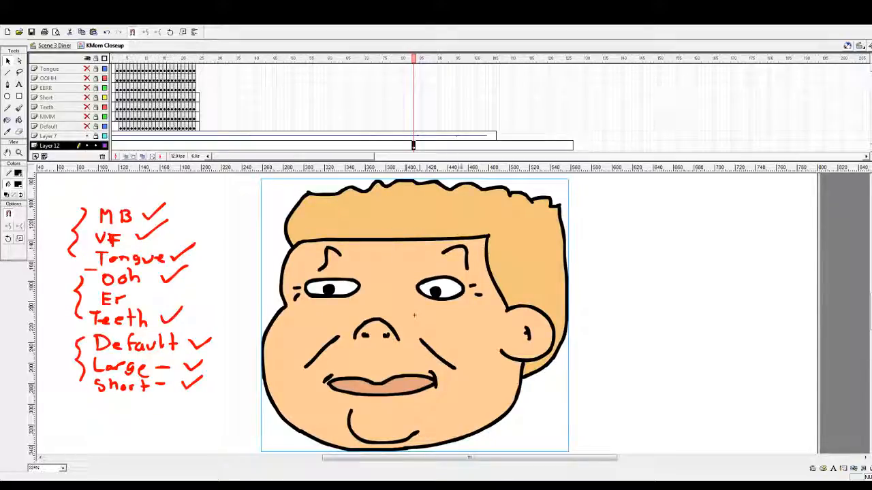
pyautogui.moveTo(457, 164); pyautogui.dragTo(456, 193)
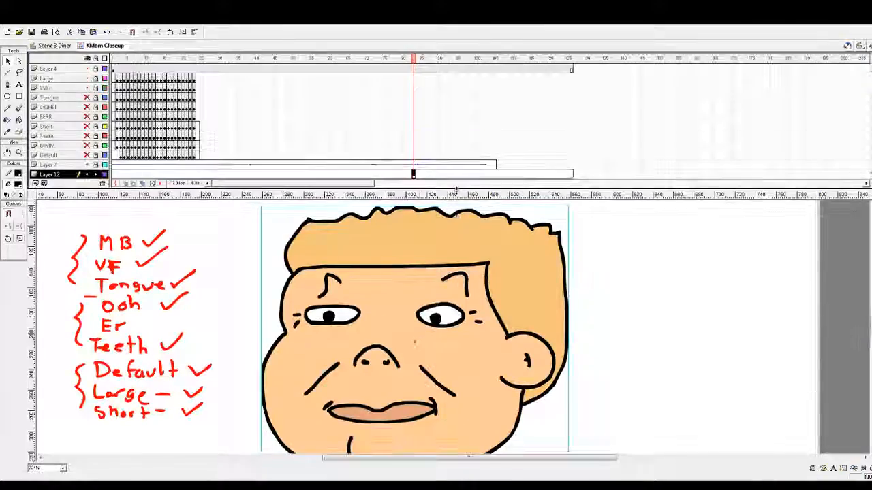
pyautogui.scroll(-2, 556, 246)
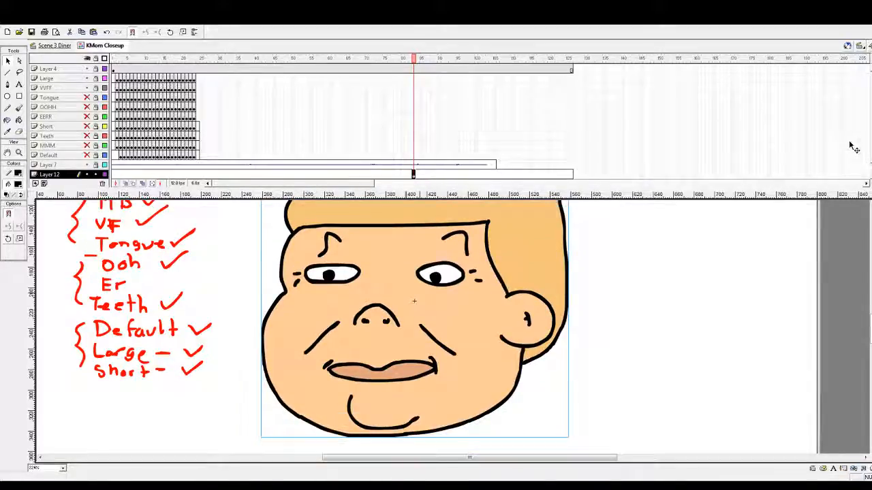
pyautogui.moveTo(416, 59)
pyautogui.mouseDown()
pyautogui.moveTo(444, 59)
pyautogui.moveTo(414, 60)
pyautogui.mouseUp()
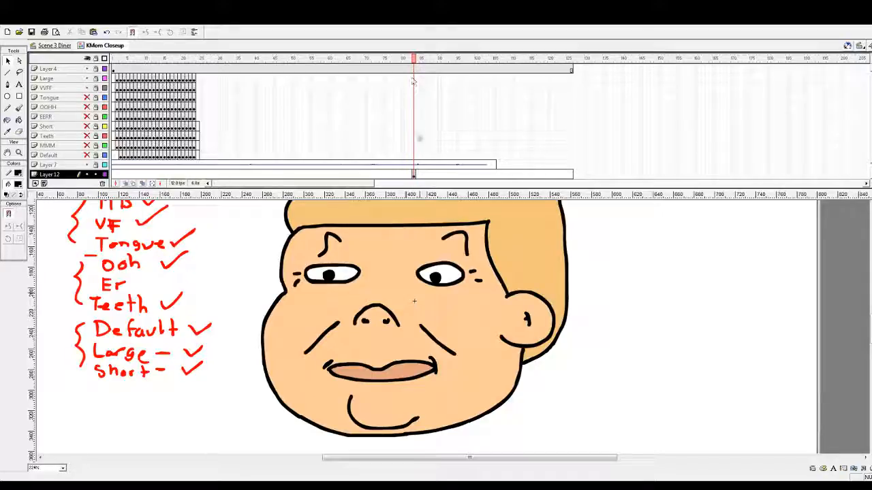
pyautogui.moveTo(413, 59)
pyautogui.mouseDown()
pyautogui.moveTo(486, 60)
pyautogui.moveTo(417, 60)
pyautogui.mouseUp()
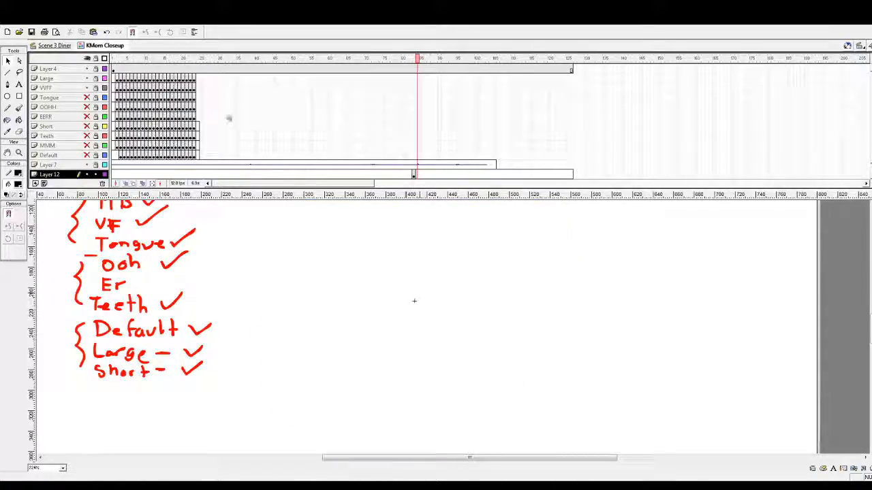
pyautogui.moveTo(116, 78); pyautogui.dragTo(418, 174)
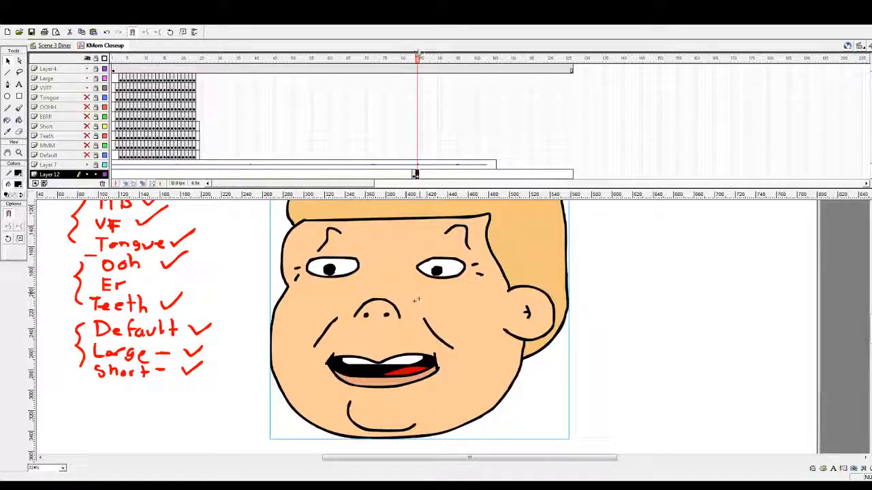
pyautogui.moveTo(418, 60); pyautogui.dragTo(421, 60)
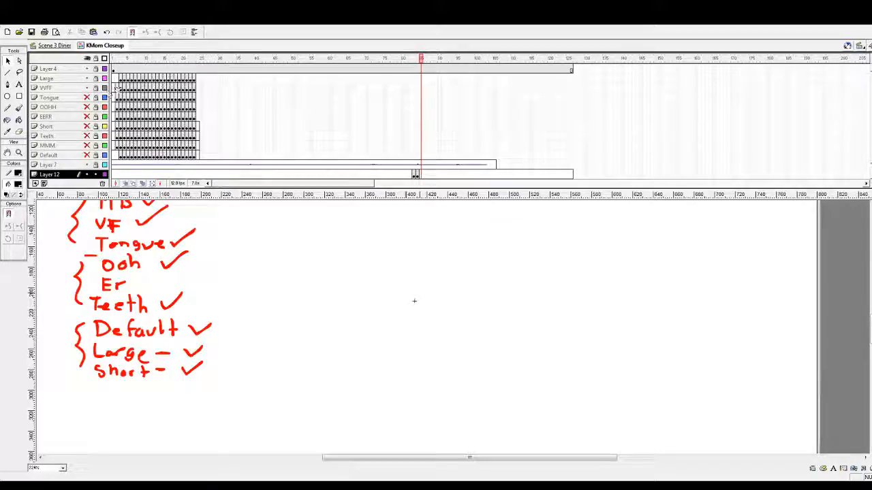
# Move the VVFF layer's frame 2 drawing to frame 85 of Layer 12 and the Large layer's frame 3 drawing to frame 86
pyautogui.click(417, 60)
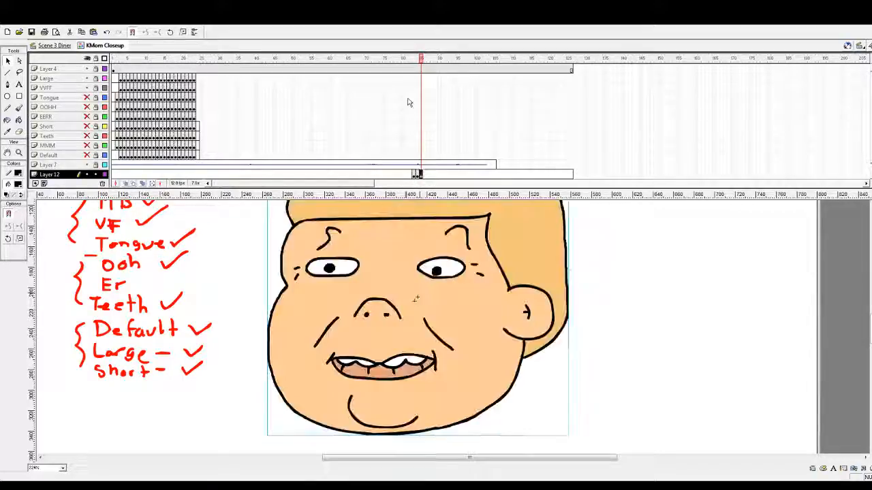
pyautogui.moveTo(417, 61); pyautogui.dragTo(424, 60)
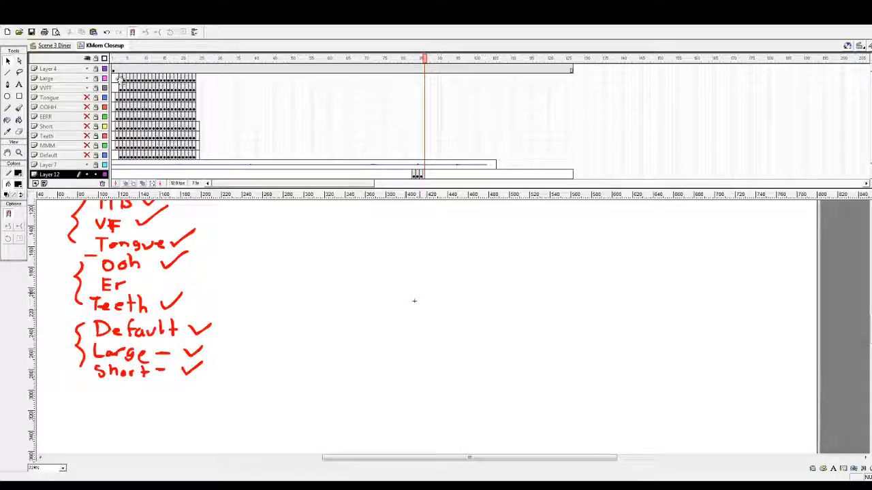
pyautogui.press('Return')
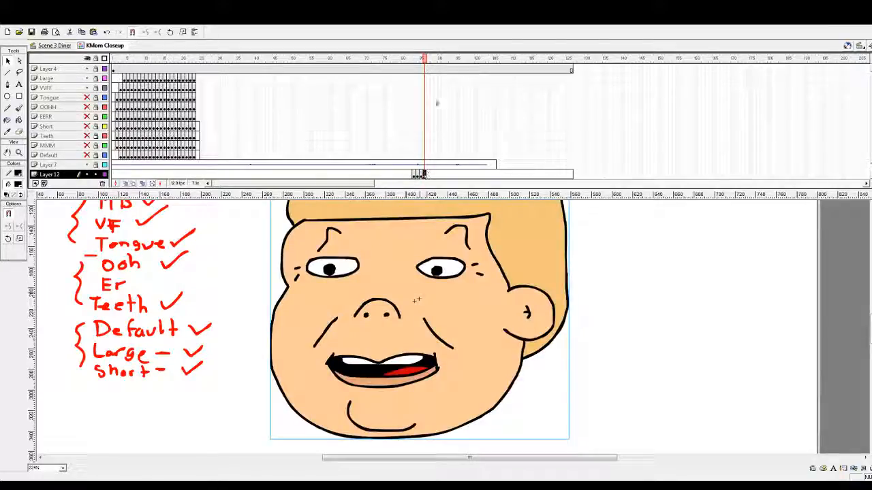
# Move the EERR layer's frame 2 drawing to frame 87 of Layer 12 and the Tongue layer's frame 2 drawing to frame 88
pyautogui.moveTo(417, 62); pyautogui.dragTo(429, 61)
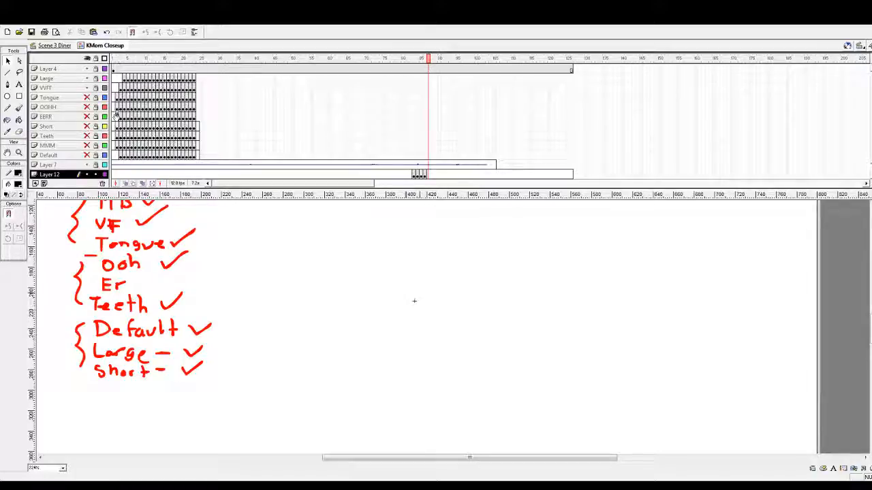
pyautogui.moveTo(432, 164); pyautogui.dragTo(429, 173)
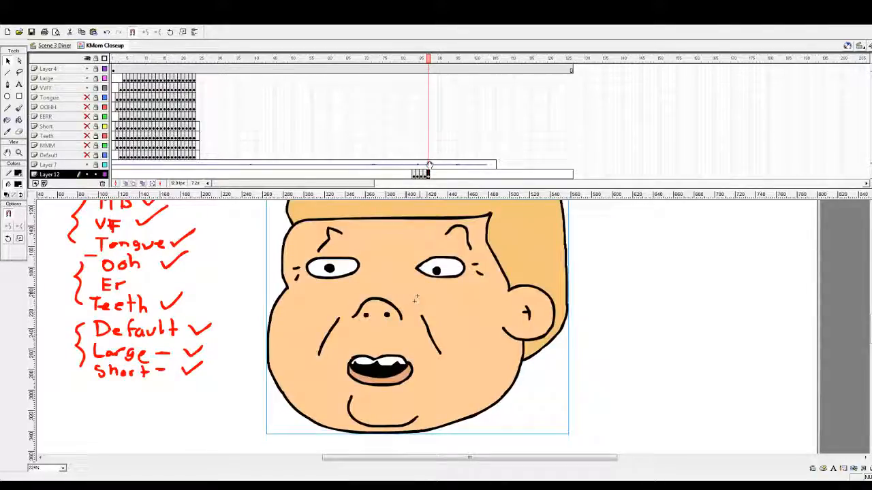
pyautogui.moveTo(429, 61); pyautogui.dragTo(431, 62)
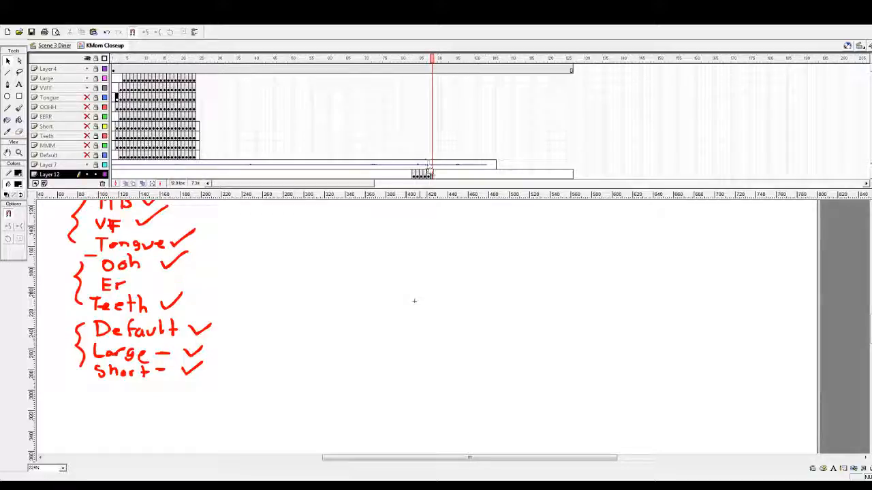
pyautogui.hotkey('ctrl', 'shift', 'v')
# Move the OOHH layer's frame 2 drawing to frame 89 of Layer 12 and the Tongue layer's frame 3 drawing to frame 90
pyautogui.moveTo(434, 62); pyautogui.dragTo(438, 60)
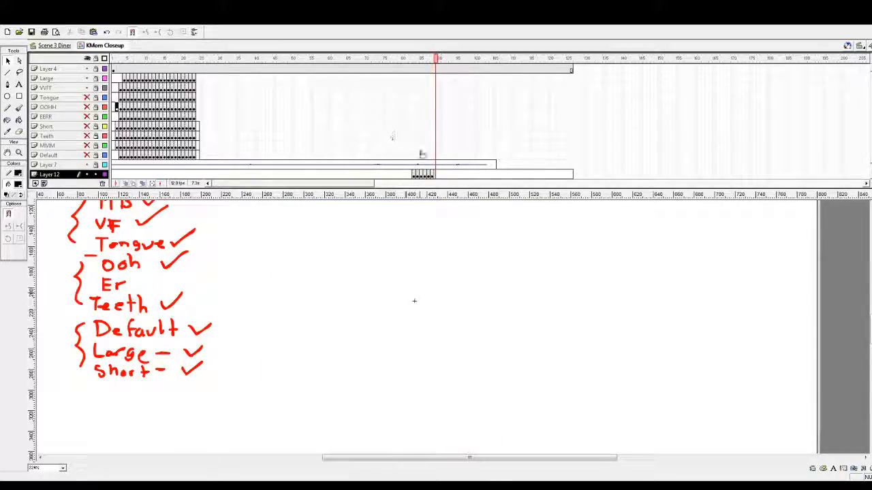
pyautogui.click(436, 173)
pyautogui.moveTo(438, 60); pyautogui.dragTo(439, 61)
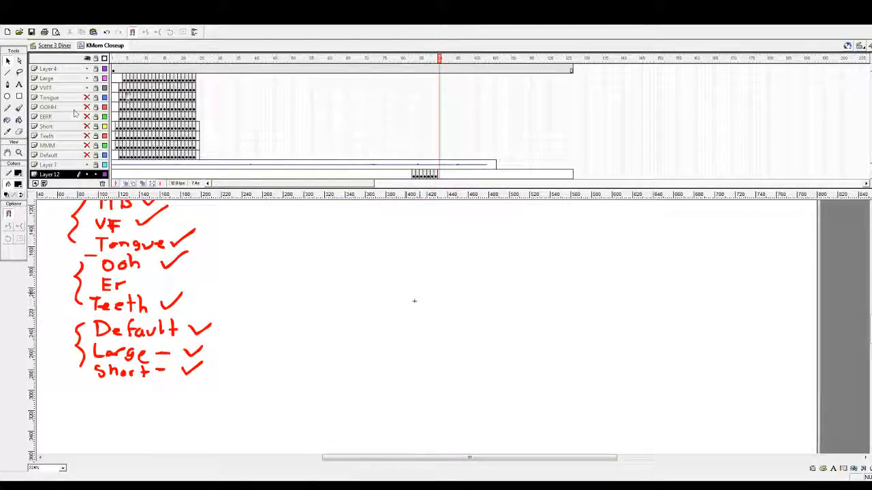
pyautogui.moveTo(434, 164); pyautogui.dragTo(439, 175)
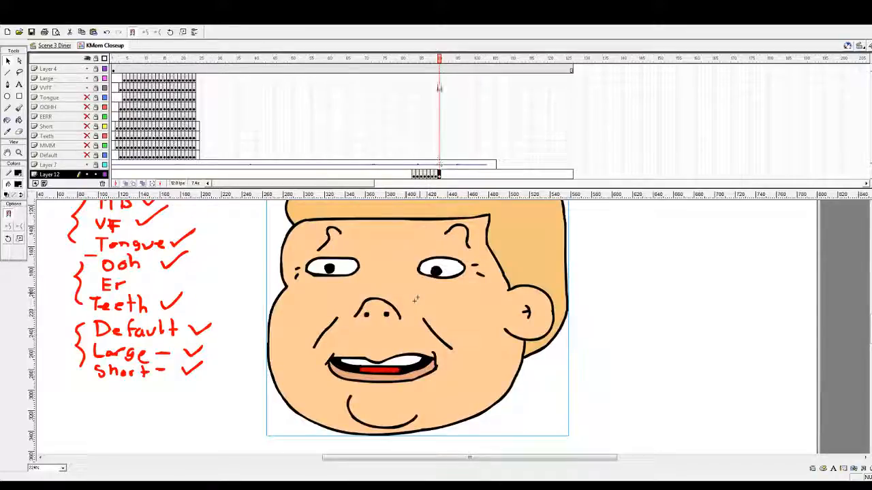
# Check the audio from frame 90 and move the MMM layer's frame 2 drawing to frame 92 of Layer 12
pyautogui.moveTo(438, 60); pyautogui.dragTo(440, 61)
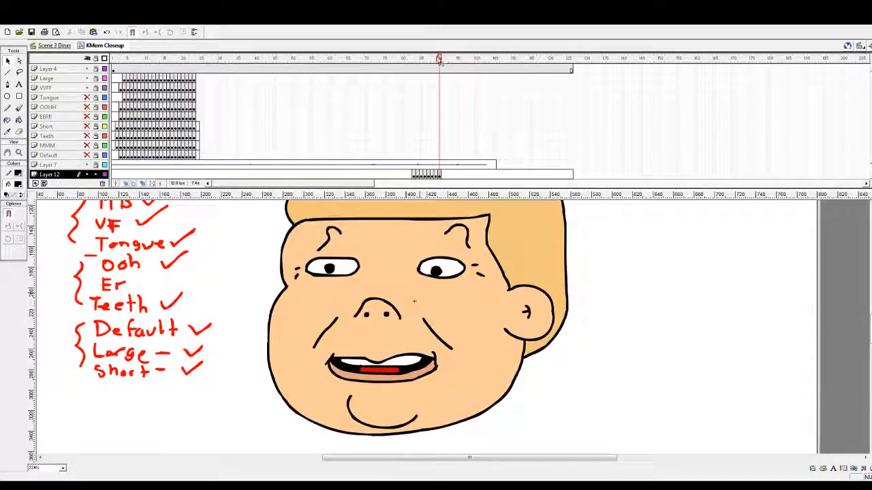
pyautogui.moveTo(438, 60); pyautogui.dragTo(448, 60)
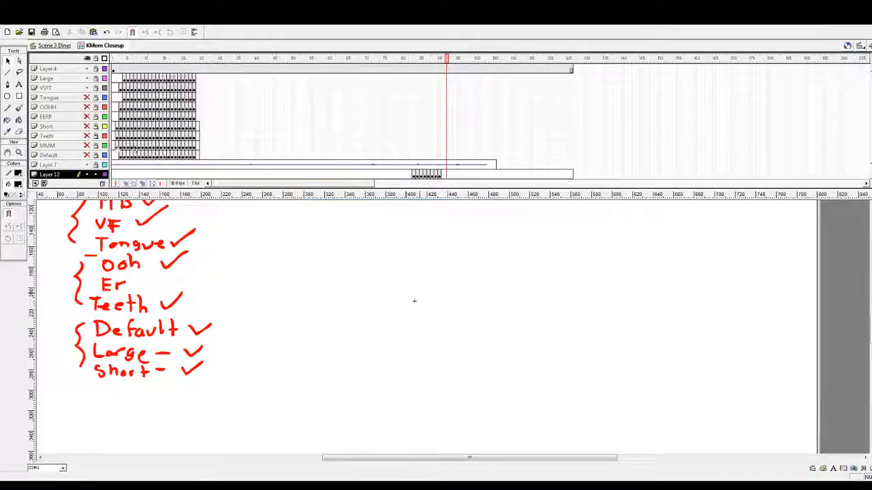
pyautogui.hotkey('ctrl', 'v')
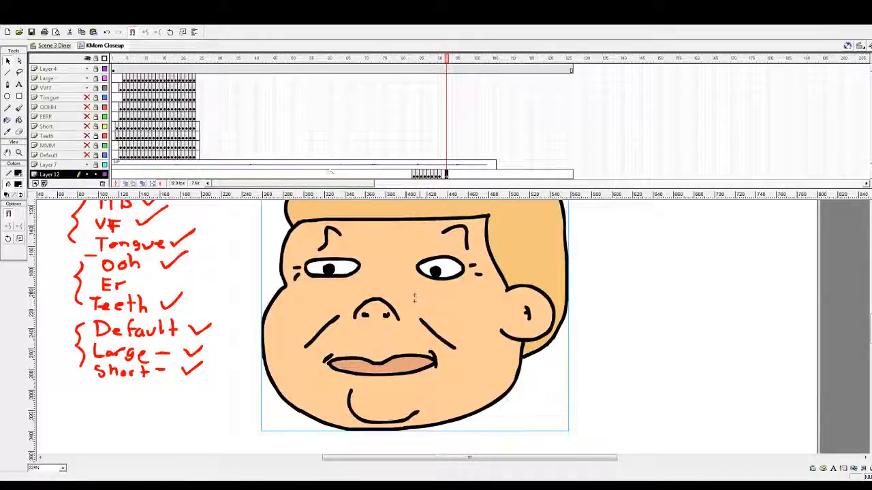
# Shift the tongue drawing on Layer 12 from frame 90 to frame 91 and check the audio around it
pyautogui.click(440, 173)
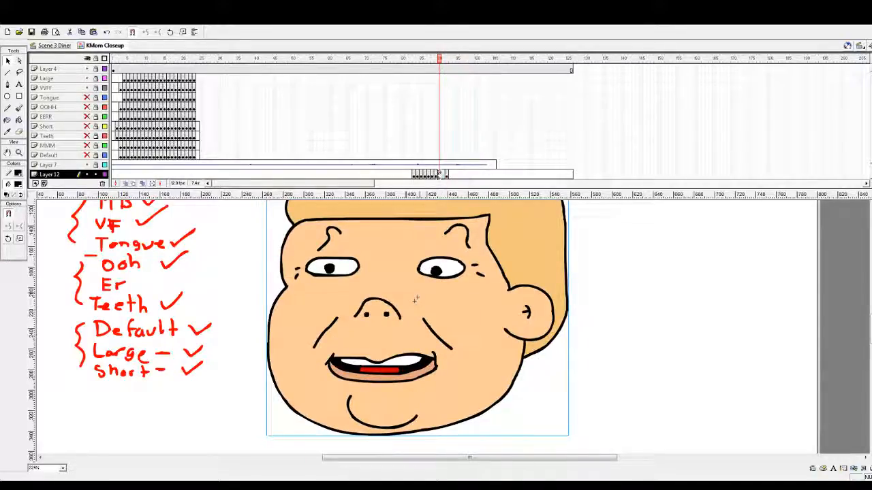
pyautogui.click(444, 175)
pyautogui.moveTo(443, 62); pyautogui.dragTo(441, 60)
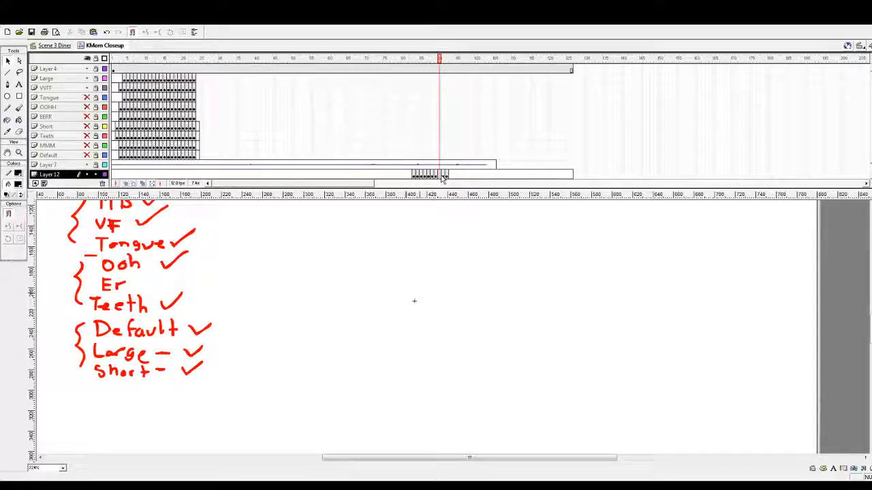
pyautogui.moveTo(440, 60); pyautogui.dragTo(443, 60)
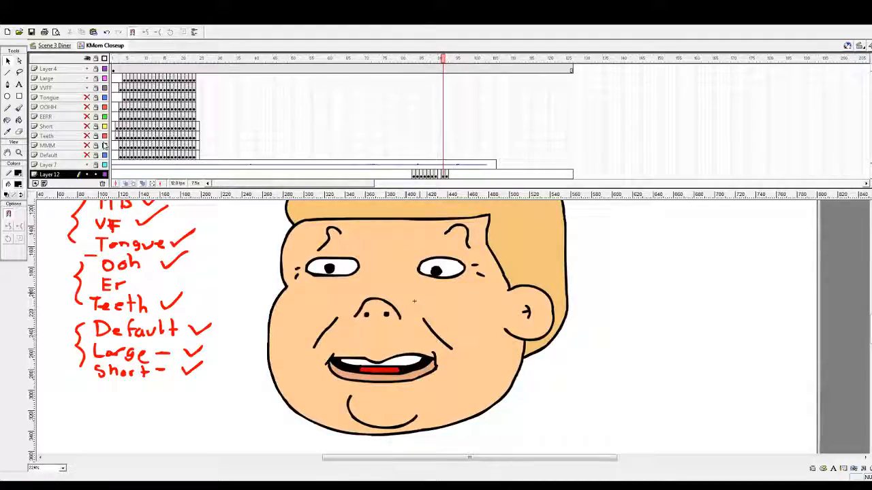
pyautogui.click(441, 174)
pyautogui.click(447, 175)
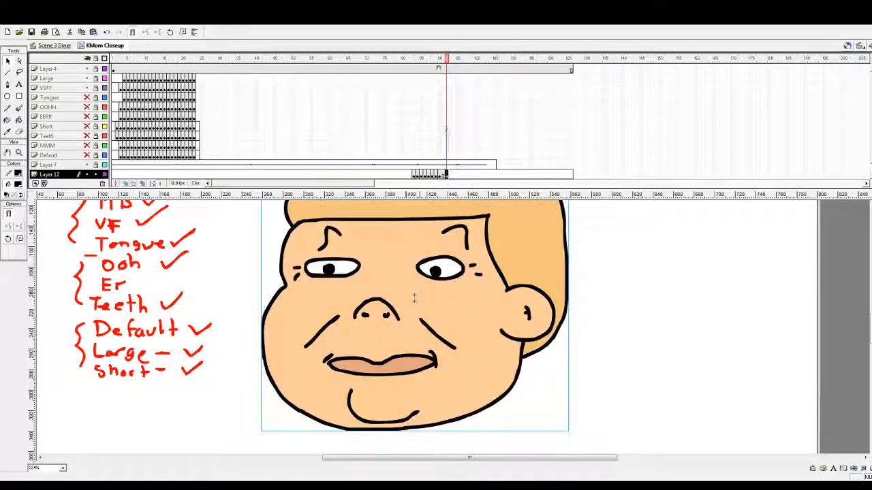
pyautogui.moveTo(441, 60)
pyautogui.mouseDown()
pyautogui.moveTo(428, 60)
pyautogui.moveTo(446, 60)
pyautogui.moveTo(441, 67)
pyautogui.mouseUp()
pyautogui.click(444, 175)
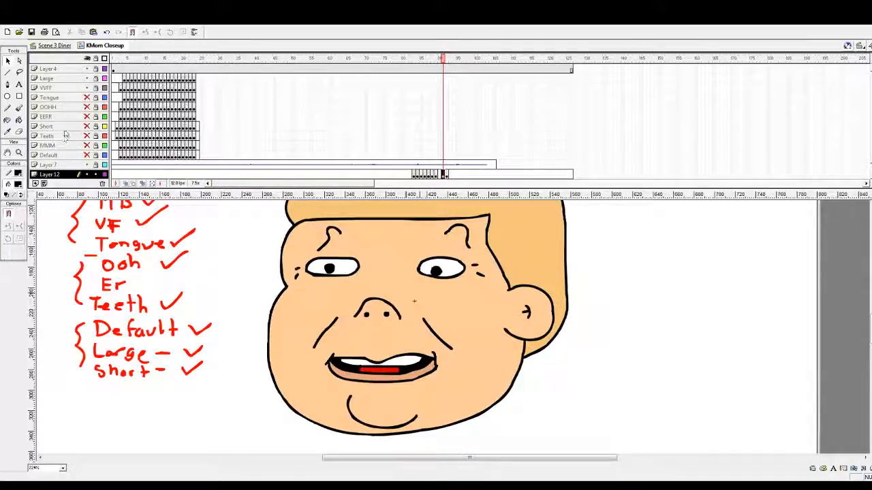
# Fill the empty frame 90 of Layer 12 with the Short layer's frame 2 drawing
pyautogui.click(440, 176)
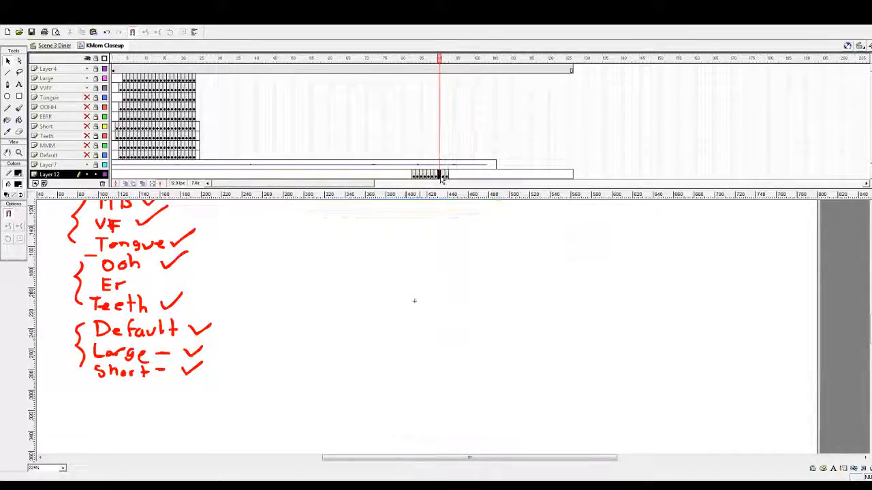
pyautogui.moveTo(436, 59); pyautogui.dragTo(441, 59)
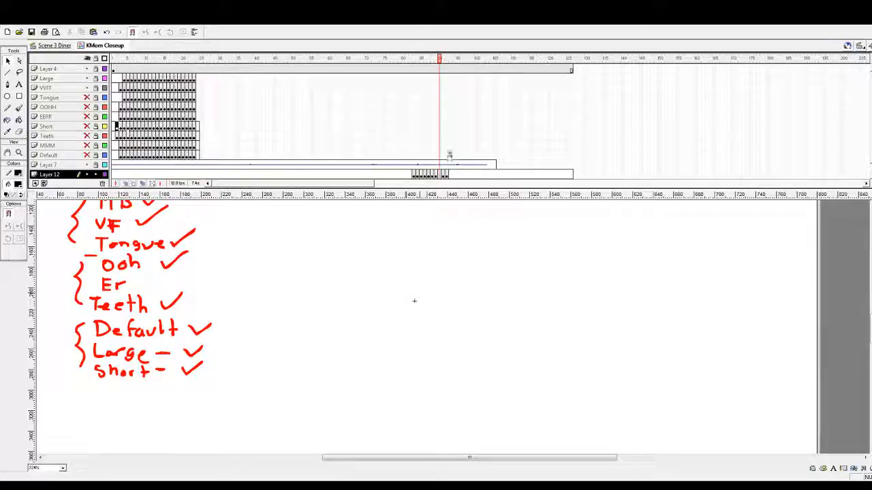
pyautogui.click(440, 175)
# Move the Short layer's frame 3 drawing to frame 93 of Layer 12 and the Tongue layer's frame 4 drawing to frame 94
pyautogui.moveTo(439, 59)
pyautogui.mouseDown()
pyautogui.moveTo(446, 59)
pyautogui.moveTo(411, 60)
pyautogui.moveTo(423, 67)
pyautogui.moveTo(467, 60)
pyautogui.moveTo(404, 60)
pyautogui.moveTo(466, 60)
pyautogui.moveTo(440, 59)
pyautogui.moveTo(450, 60)
pyautogui.mouseUp()
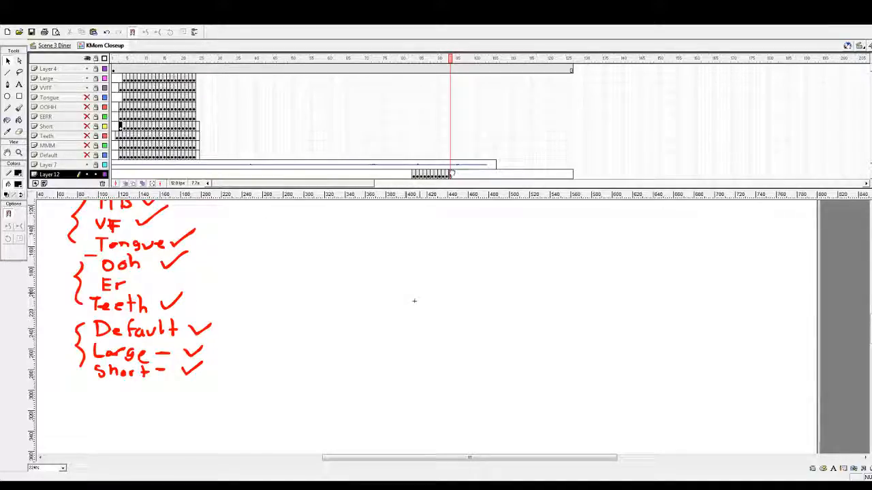
pyautogui.press('F5')
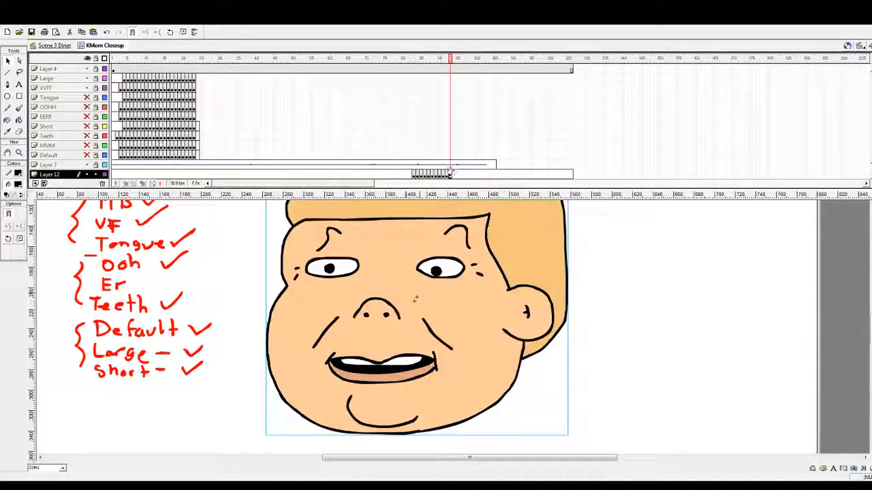
pyautogui.click(452, 60)
pyautogui.moveTo(452, 60); pyautogui.dragTo(454, 60)
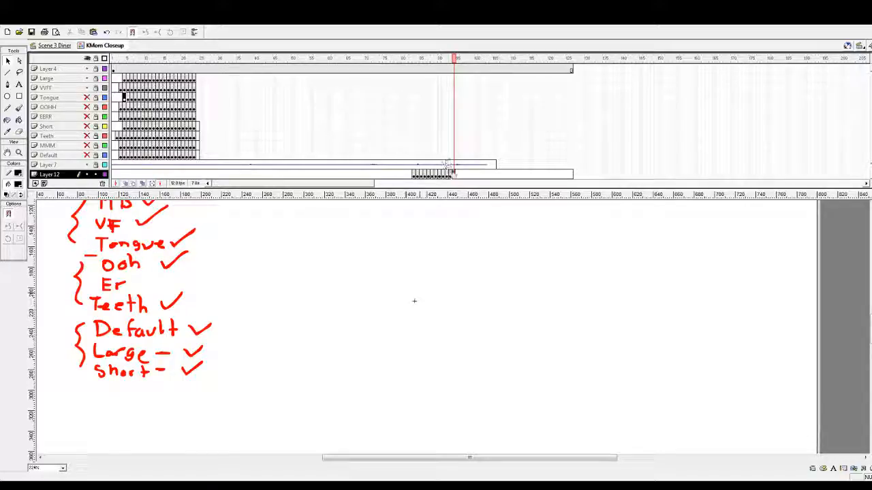
pyautogui.moveTo(454, 174); pyautogui.dragTo(454, 175)
# Move the Large layer's frame 4 drawing to frame 95 of Layer 12 and the Teeth layer's frame 2 drawing to frame 96
pyautogui.moveTo(455, 60); pyautogui.dragTo(459, 63)
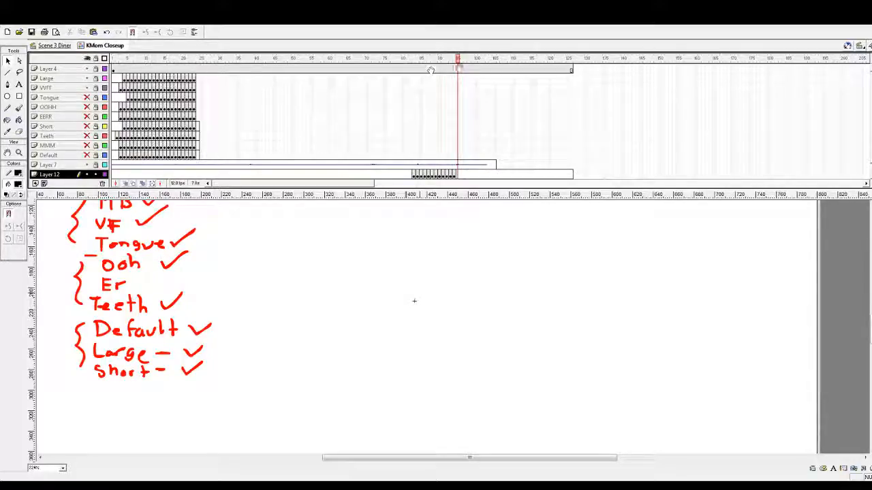
pyautogui.moveTo(458, 61); pyautogui.dragTo(458, 60)
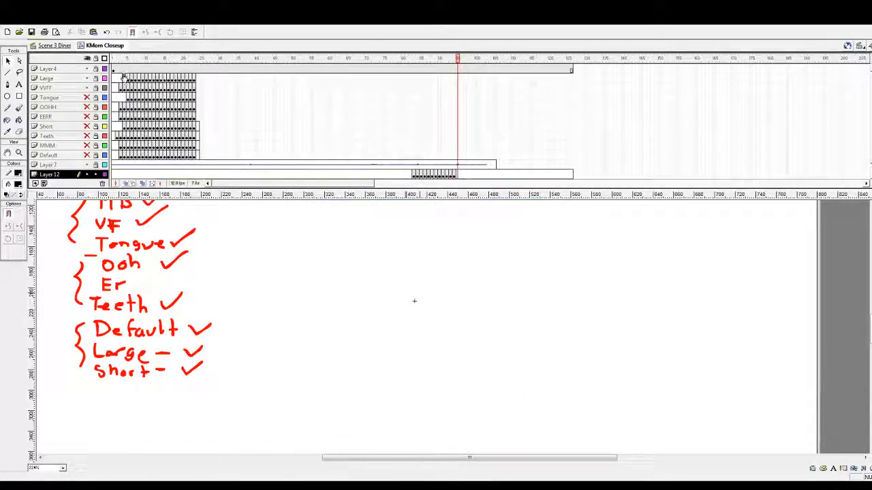
pyautogui.moveTo(460, 174); pyautogui.dragTo(459, 174)
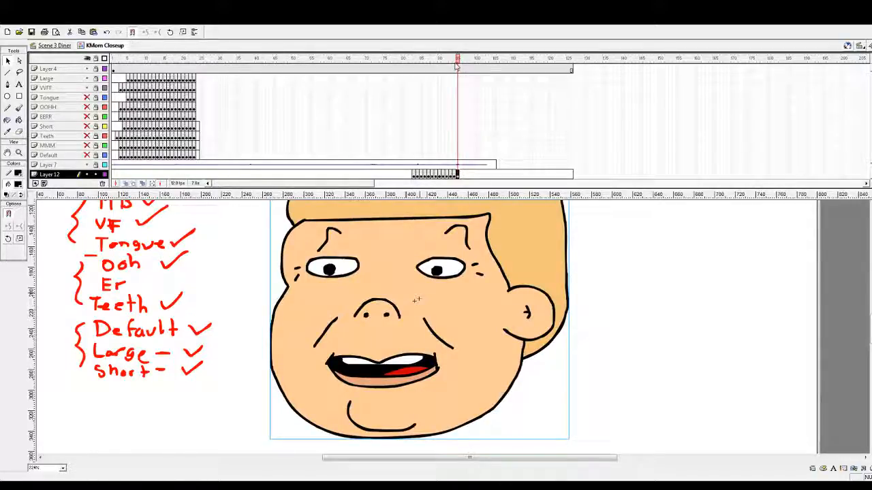
pyautogui.moveTo(457, 58); pyautogui.dragTo(462, 58)
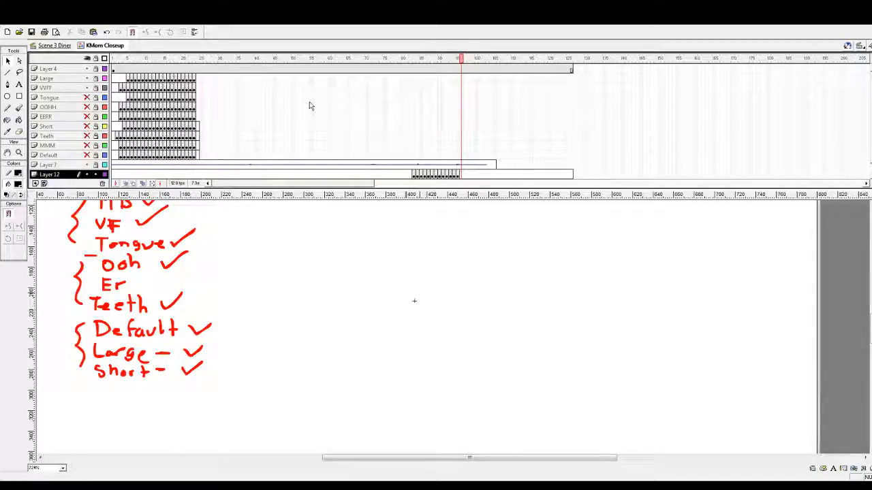
pyautogui.click(461, 174)
pyautogui.hotkey('ctrl', 'alt', 'v')
# Move the Tongue layer's frame 5 drawing to frame 97 of Layer 12 and the MMM layer's frame 3 drawing to frame 98
pyautogui.moveTo(463, 60); pyautogui.dragTo(466, 62)
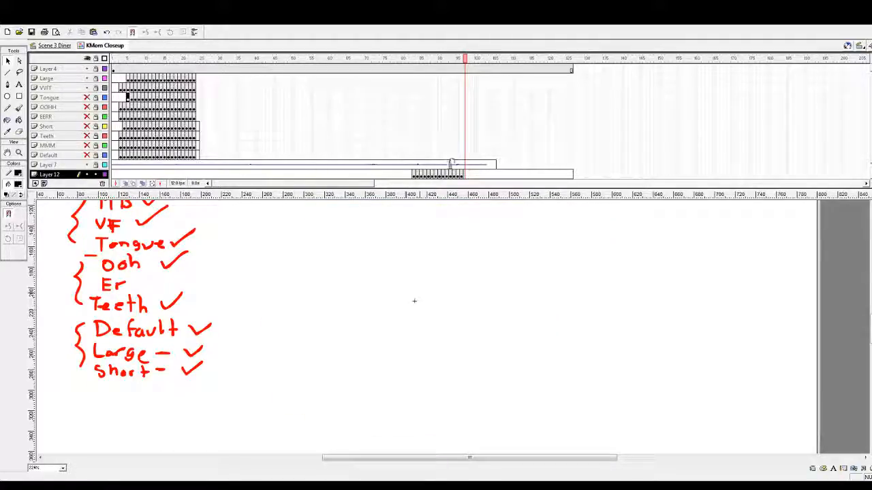
pyautogui.moveTo(464, 173); pyautogui.dragTo(465, 173)
pyautogui.moveTo(465, 60); pyautogui.dragTo(469, 60)
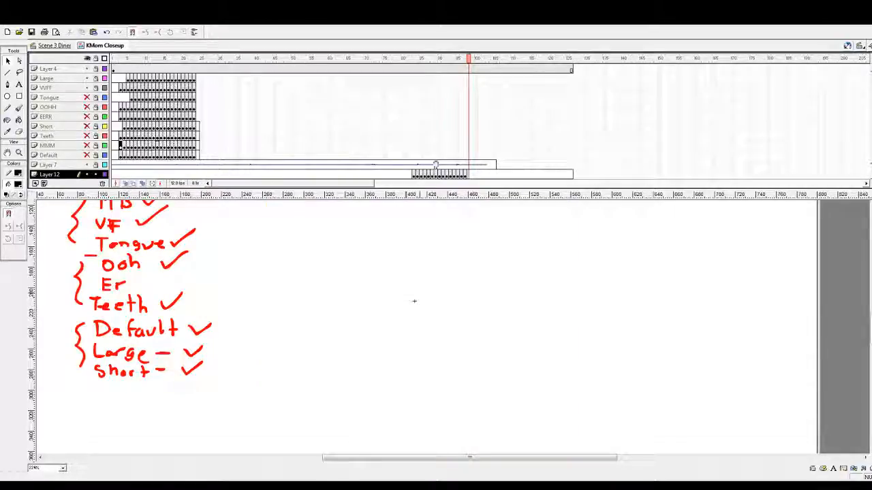
pyautogui.moveTo(468, 173); pyautogui.dragTo(469, 174)
# Move the Teeth layer's frame 3 drawing to frame 99 of Layer 12 and the Tongue layer's frame 6 drawing to frame 100
pyautogui.moveTo(469, 59); pyautogui.dragTo(473, 59)
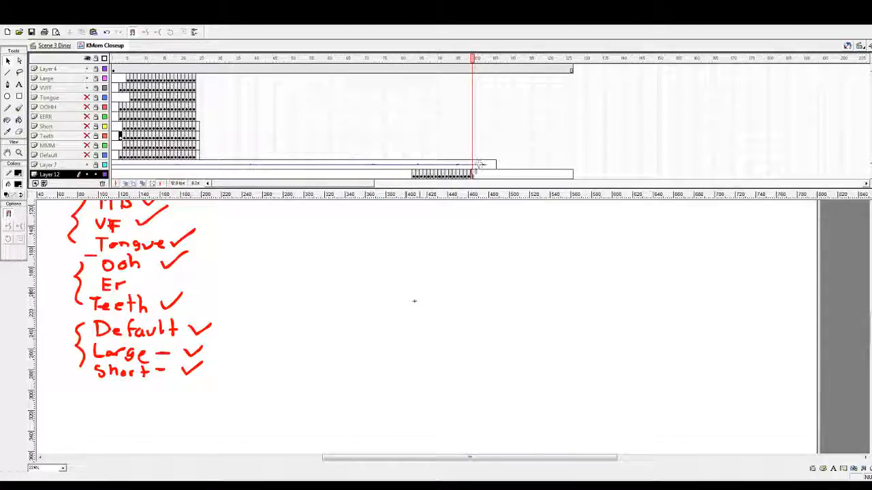
pyautogui.moveTo(479, 165); pyautogui.dragTo(474, 174)
pyautogui.moveTo(472, 59); pyautogui.dragTo(476, 62)
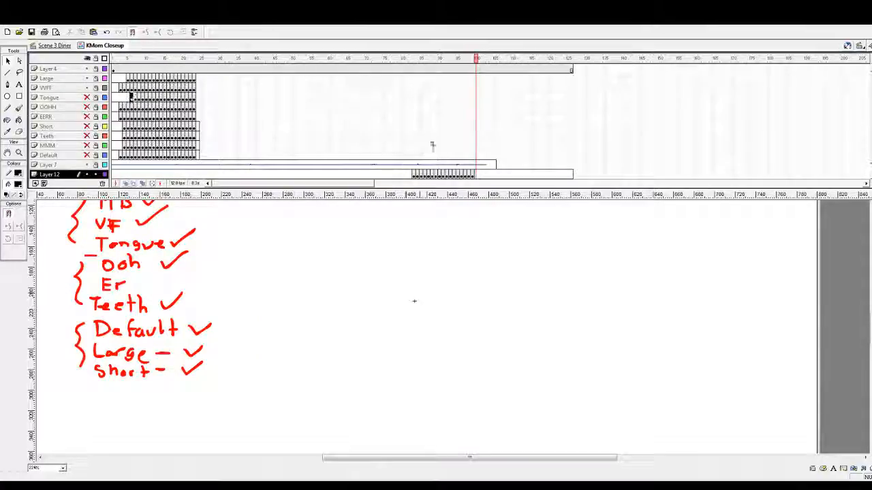
pyautogui.moveTo(470, 165); pyautogui.dragTo(477, 175)
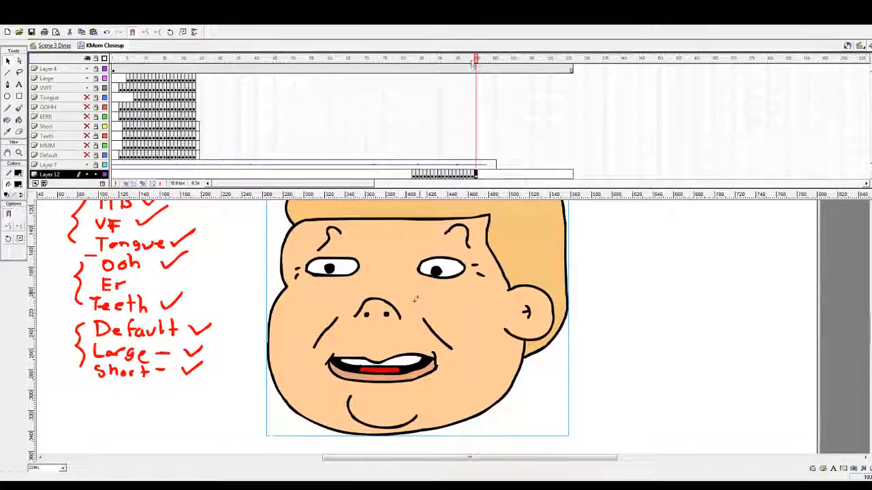
# Move the Short layer's frame 4 drawing to frame 101 of Layer 12 and the Teeth layer's frame 4 drawing to frame 102
pyautogui.moveTo(477, 60); pyautogui.dragTo(480, 61)
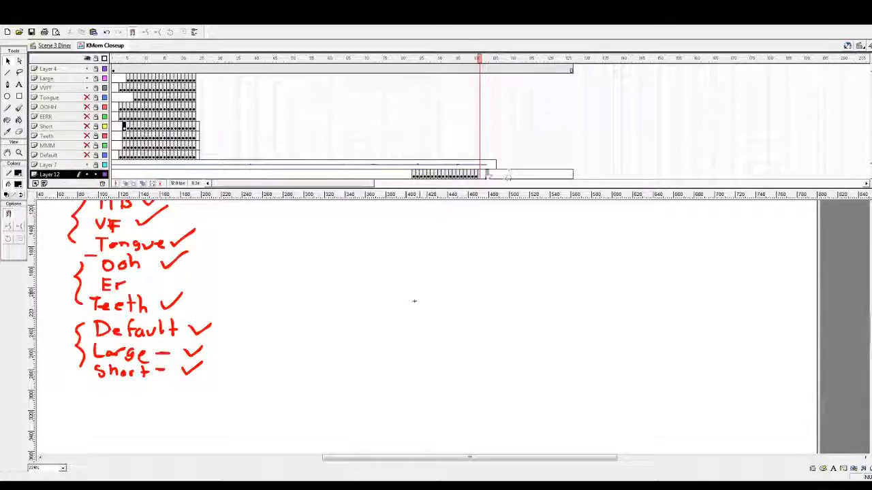
pyautogui.moveTo(482, 174); pyautogui.dragTo(481, 175)
pyautogui.moveTo(480, 60); pyautogui.dragTo(483, 62)
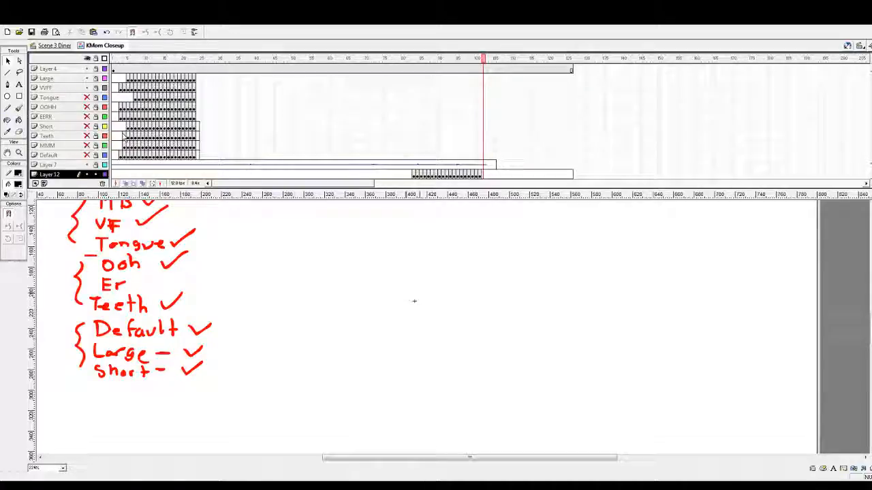
pyautogui.moveTo(469, 167); pyautogui.dragTo(482, 175)
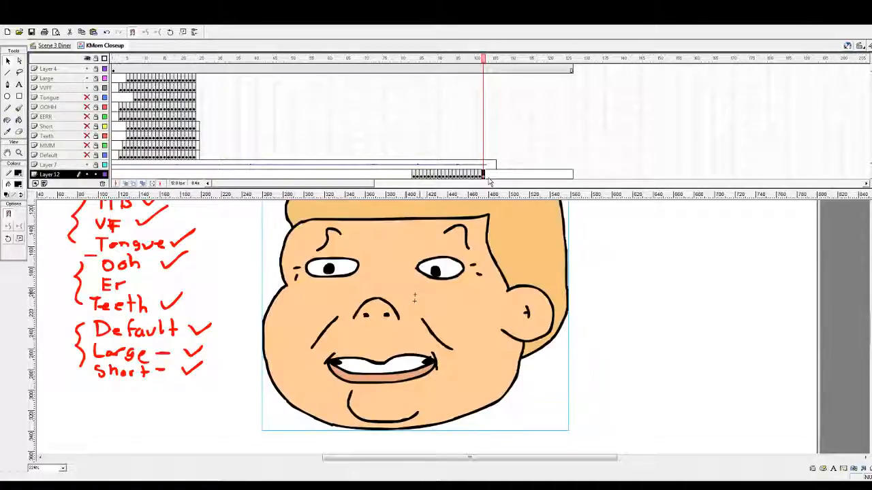
# Check the audio up to frame 104 and hold Layer 12's frame 102 teeth drawing through frame 103
pyautogui.moveTo(482, 59); pyautogui.dragTo(490, 60)
pyautogui.click(483, 175)
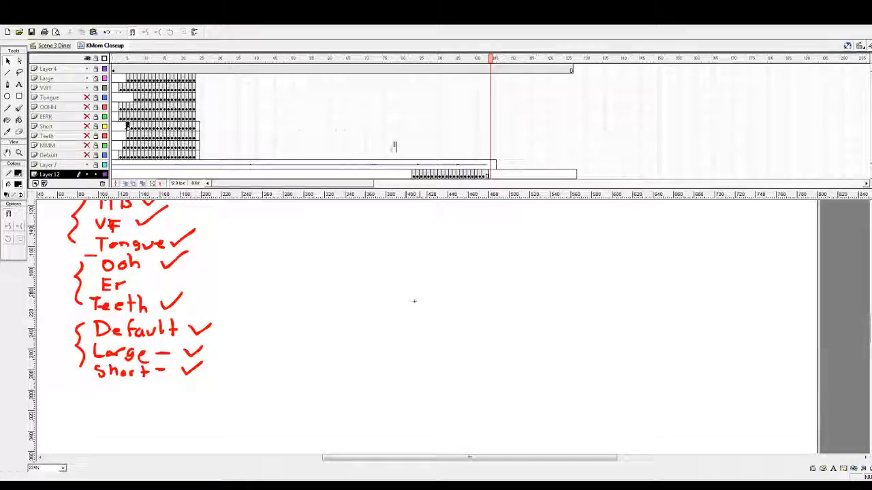
# Move the Short layer's frame 5 drawing to frame 104 of Layer 12 and the Default layer's frame 3 drawing to frame 105
pyautogui.click(489, 174)
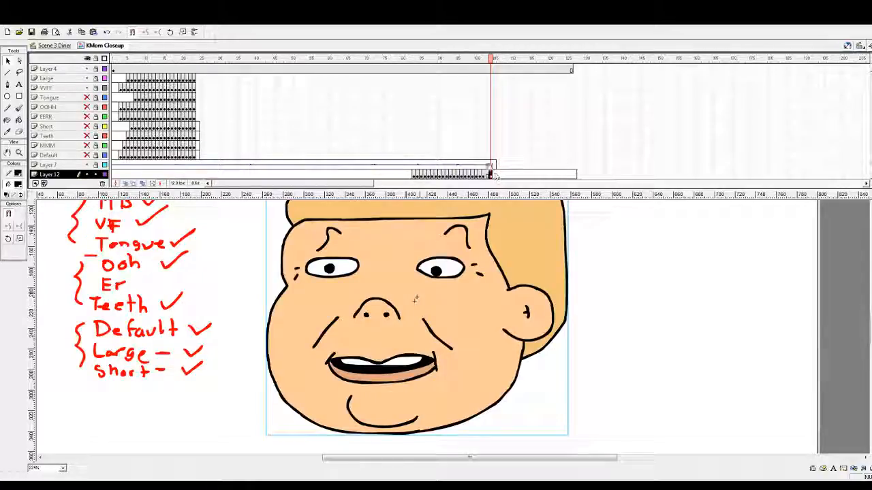
pyautogui.moveTo(491, 63); pyautogui.dragTo(495, 62)
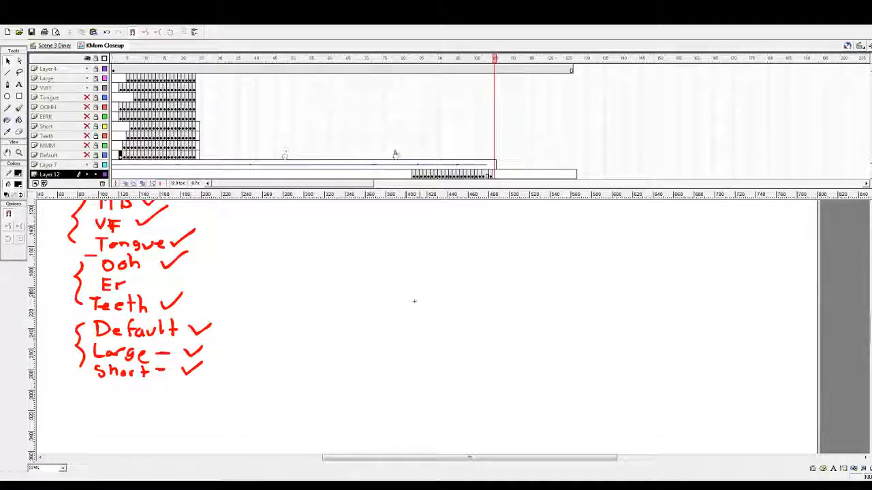
pyautogui.click(495, 174)
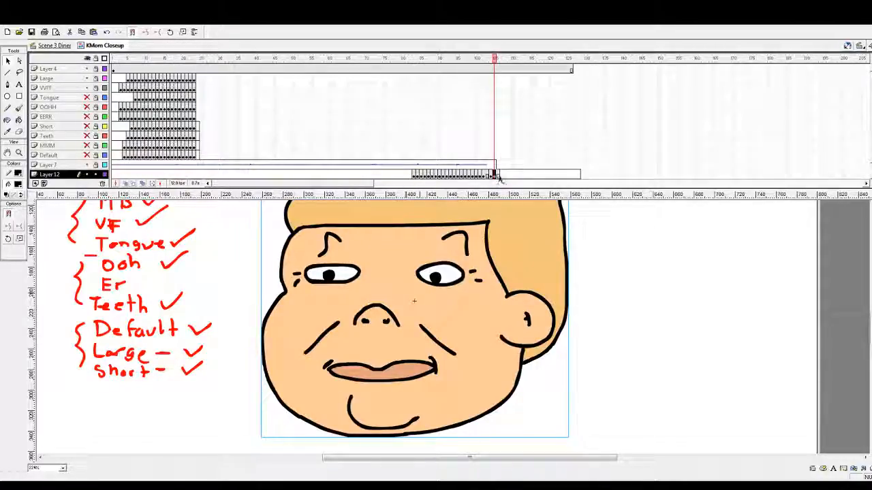
# Remove a block of surplus frames after Layer 12's frame 105 drawing and play the section back
pyautogui.moveTo(498, 177); pyautogui.dragTo(550, 178)
pyautogui.hotkey('shift', 'F5')
pyautogui.moveTo(393, 60); pyautogui.dragTo(410, 70)
pyautogui.press('Return')
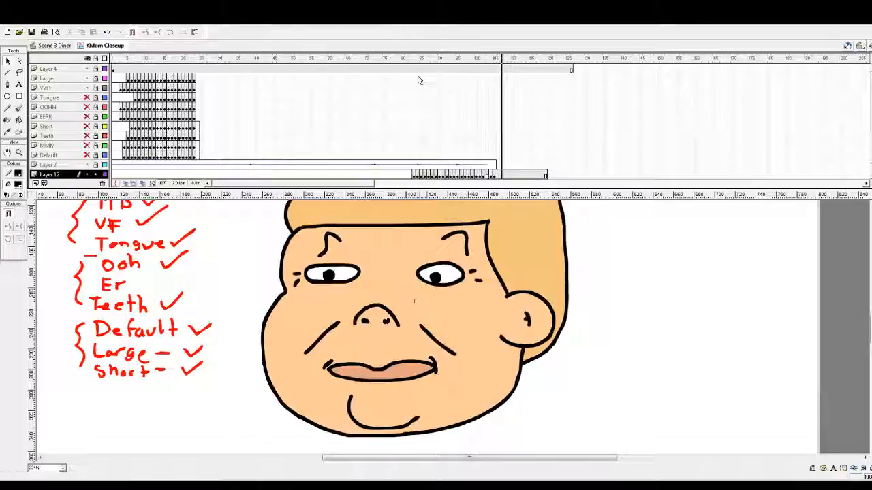
# Play and scrub Layer 12's mouth shapes repeatedly from around frame 82 to check them against the dialogue audio
pyautogui.click(414, 61)
pyautogui.press('Return')
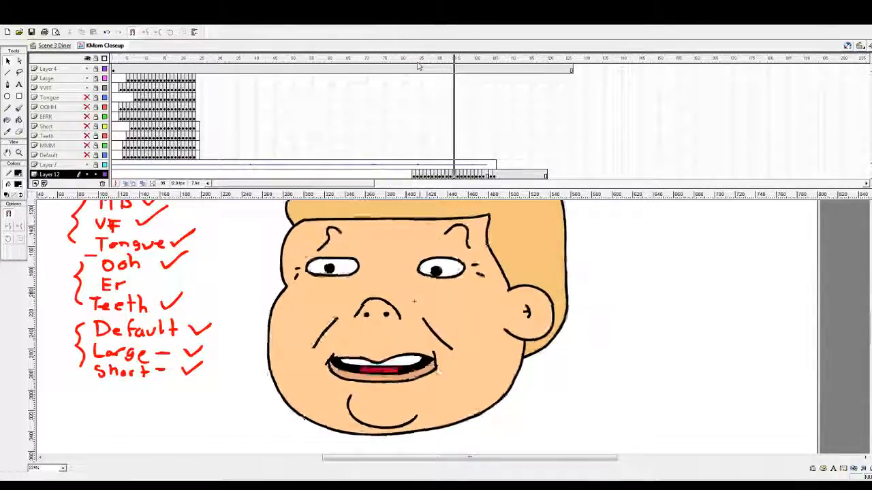
pyautogui.click(412, 63)
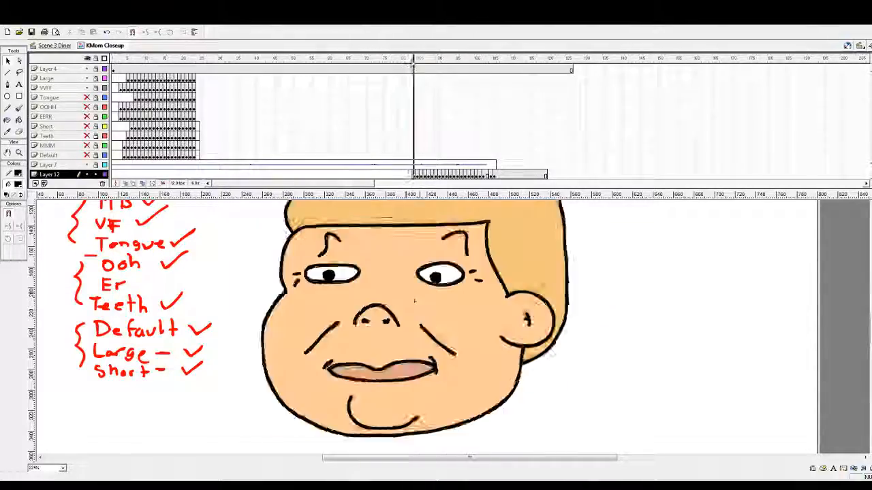
pyautogui.press('Return')
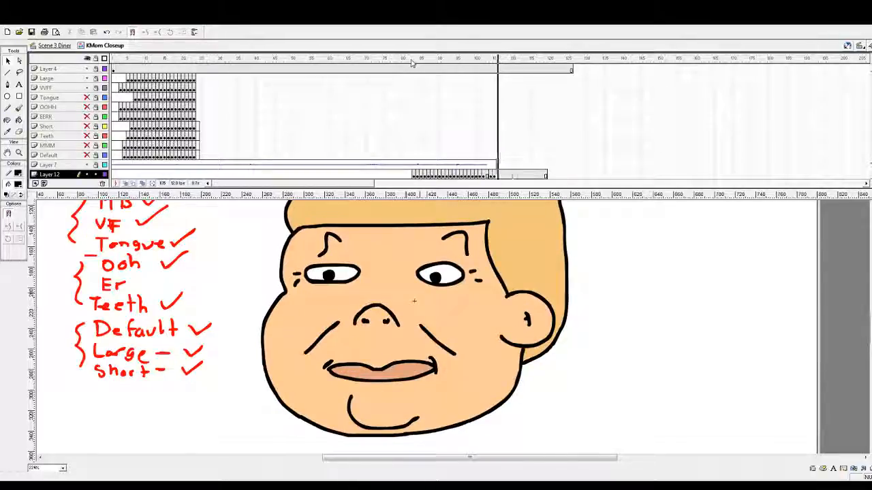
pyautogui.click(412, 62)
pyautogui.press('Return')
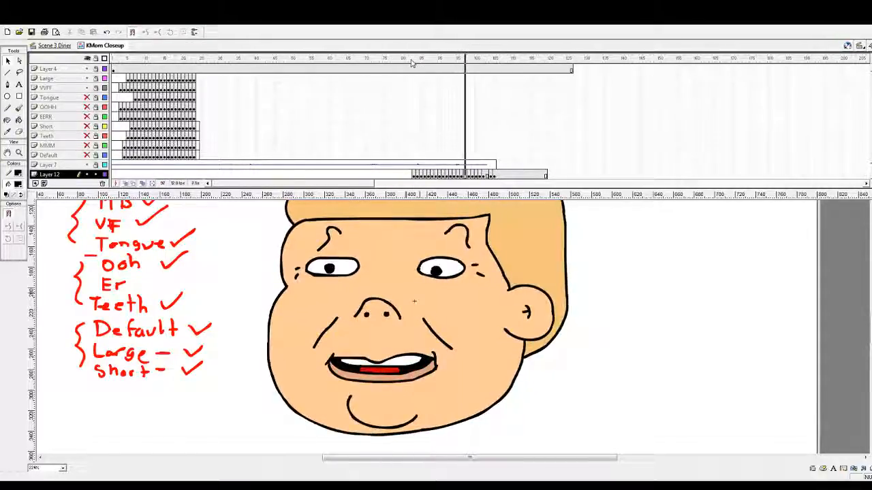
pyautogui.click(412, 62)
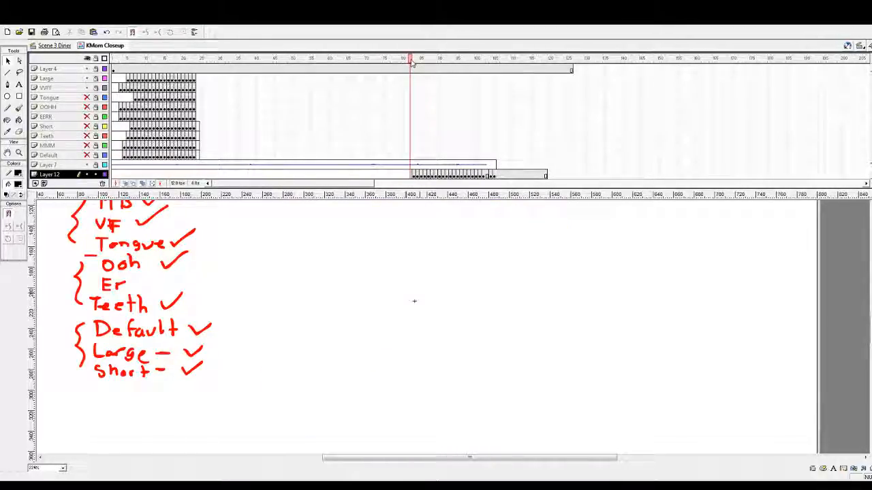
pyautogui.press('Return')
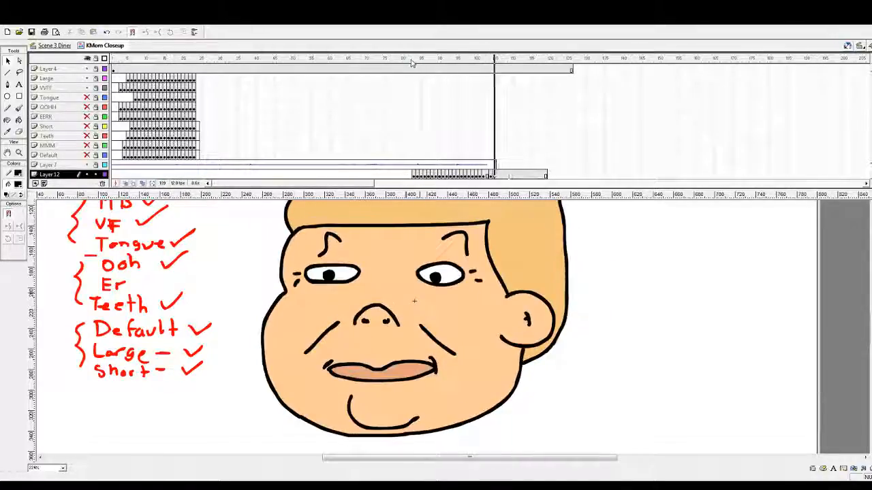
pyautogui.click(412, 63)
pyautogui.press('Return')
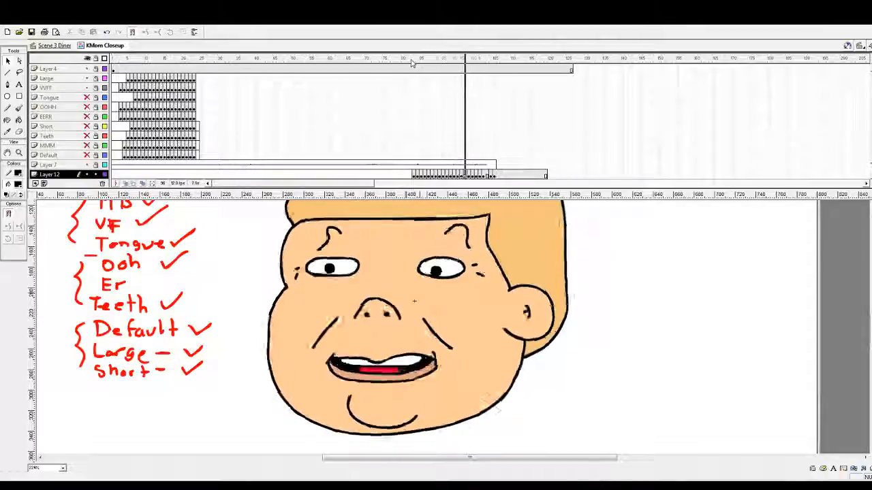
pyautogui.click(412, 62)
pyautogui.press('Return')
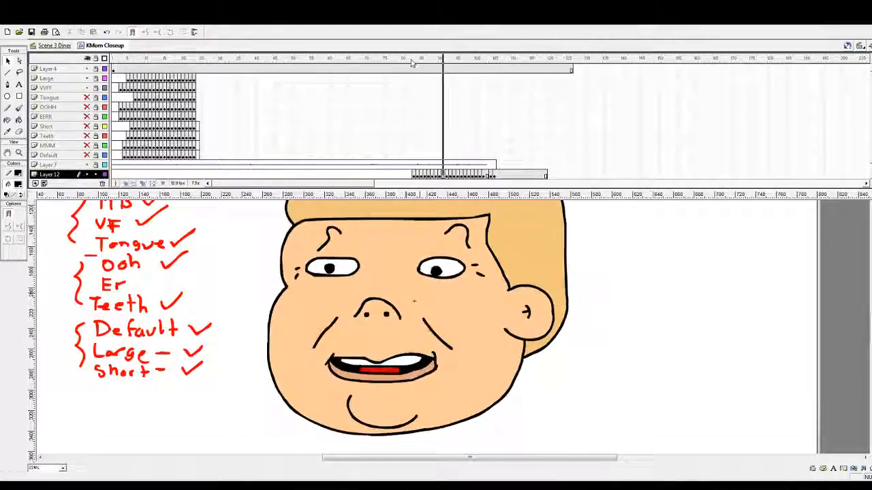
pyautogui.click(412, 63)
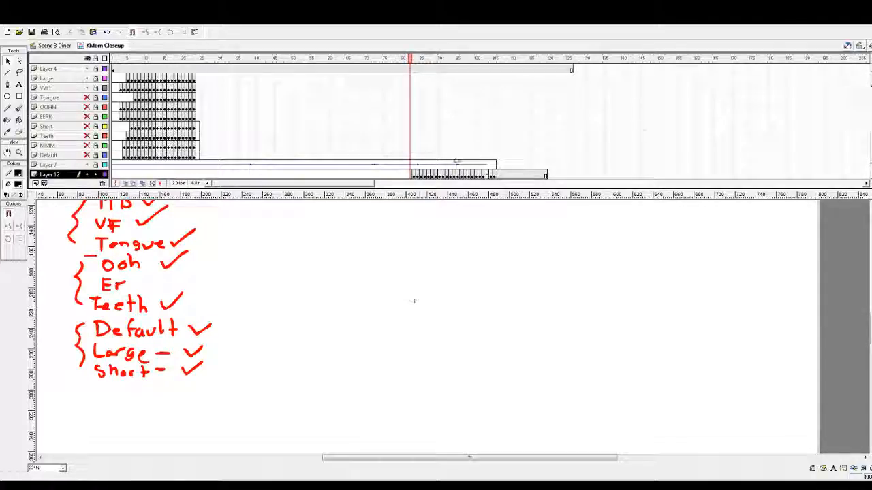
pyautogui.moveTo(409, 58); pyautogui.dragTo(502, 62)
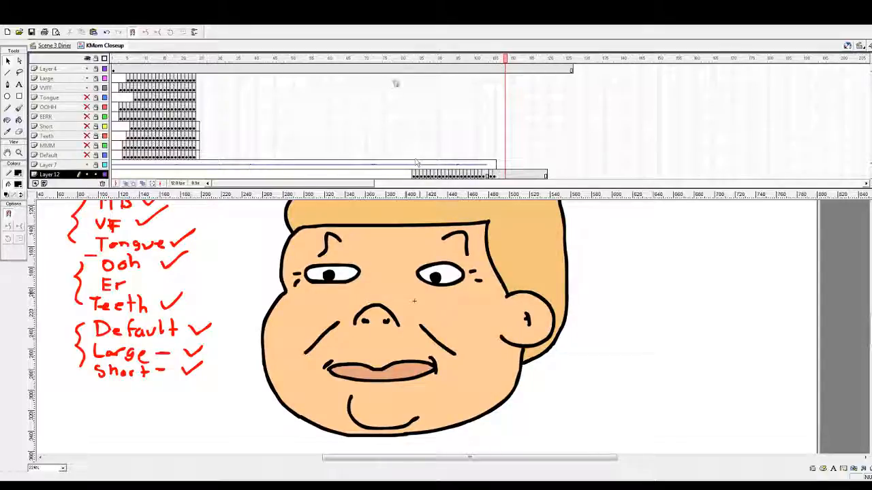
pyautogui.click(406, 63)
pyautogui.press('Return')
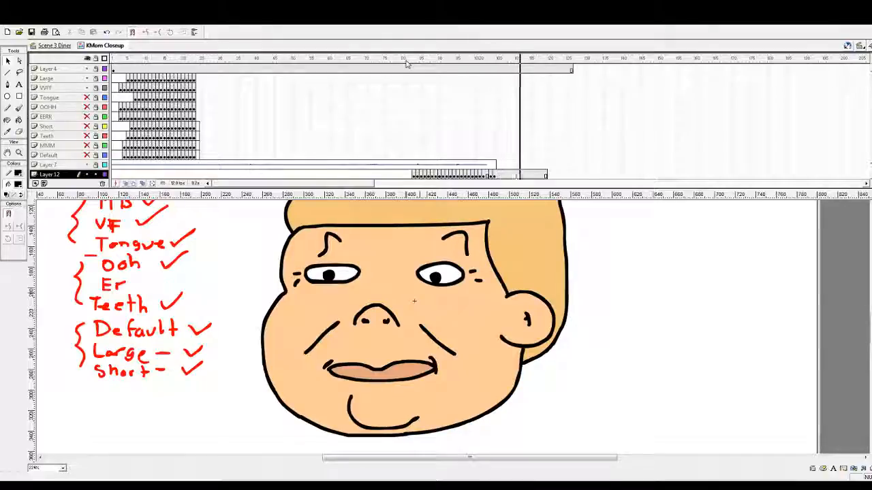
pyautogui.click(406, 63)
pyautogui.press('Return')
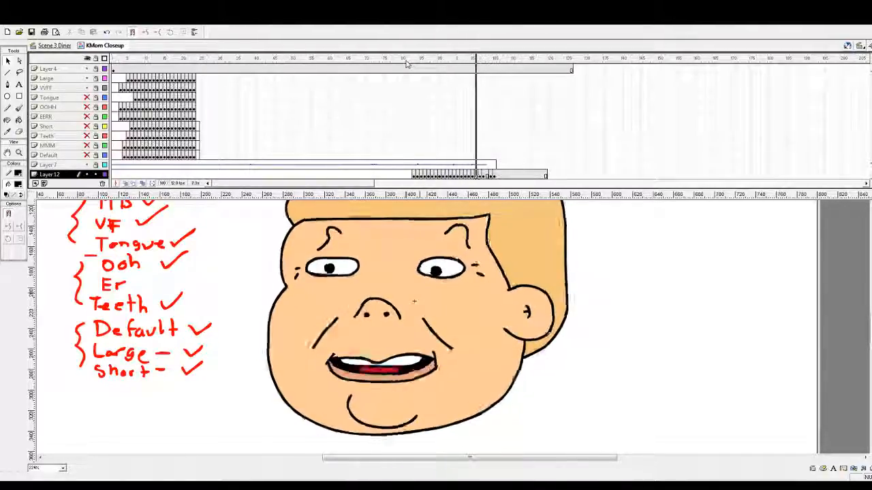
pyautogui.click(406, 63)
pyautogui.press('Return')
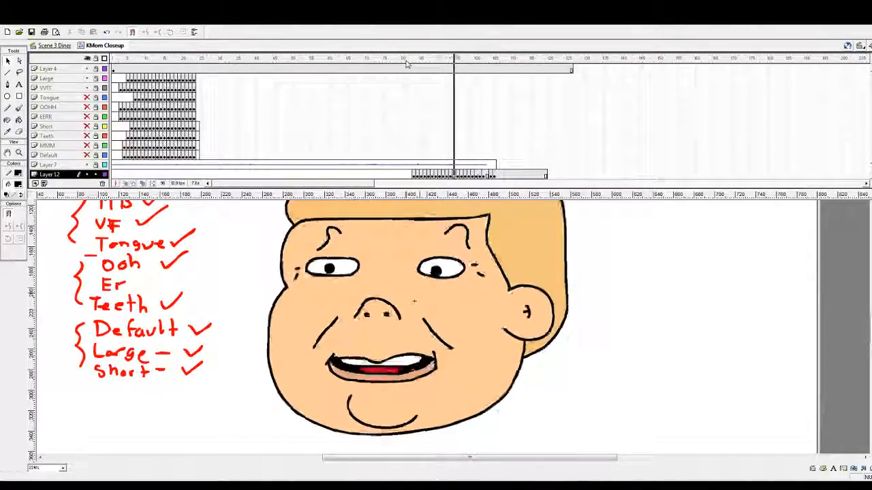
# Replace Layer 12's drawing at frame 94 with the EERR layer's frame 3 drawing
pyautogui.moveTo(406, 62); pyautogui.dragTo(455, 62)
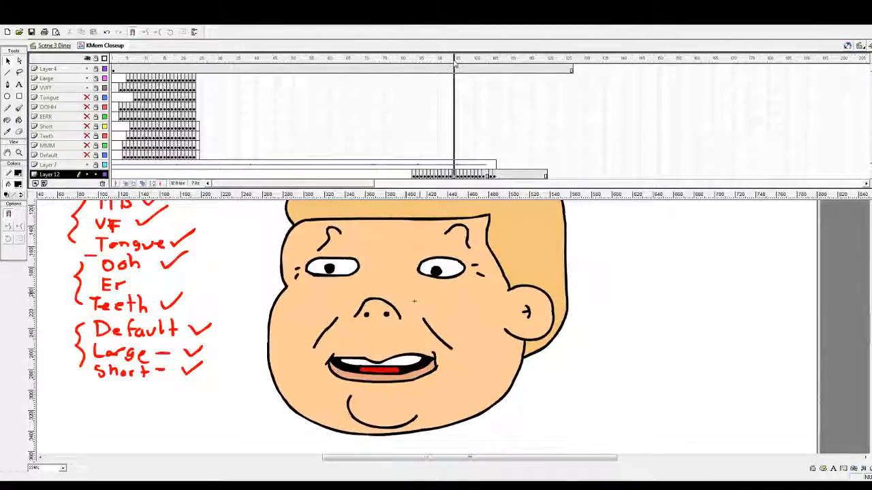
pyautogui.click(455, 175)
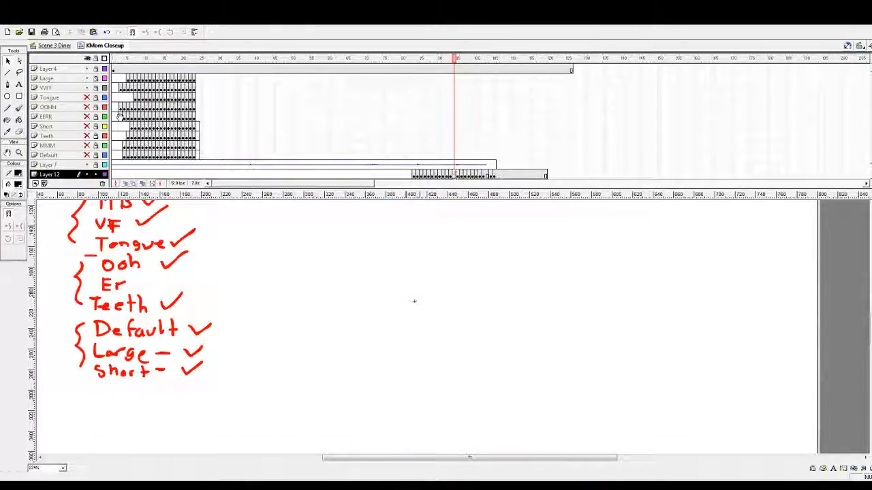
pyautogui.hotkey('ctrl', 'shift', 'v')
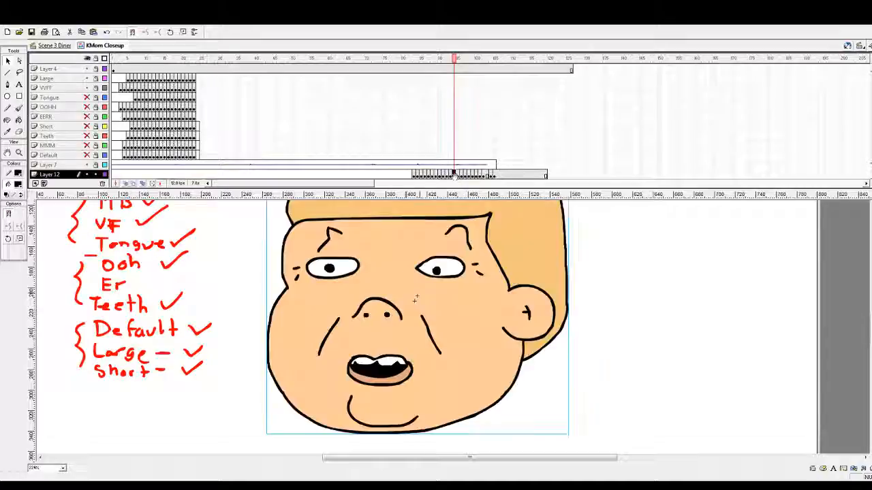
# Review the lip sync with the new frame 94 mouth shape, playing from around frame 82 and scrubbing through to frame 109
pyautogui.click(419, 62)
pyautogui.press('Return')
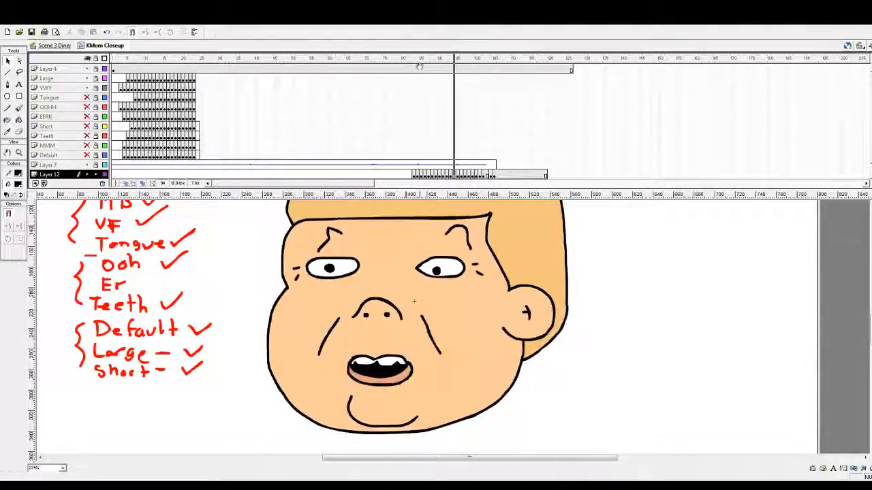
pyautogui.click(419, 69)
pyautogui.press('Return')
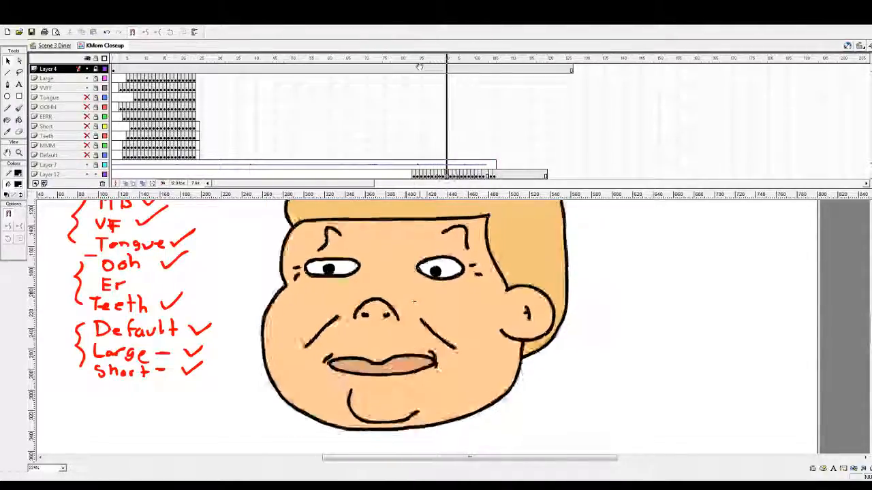
pyautogui.click(412, 64)
pyautogui.press('Return')
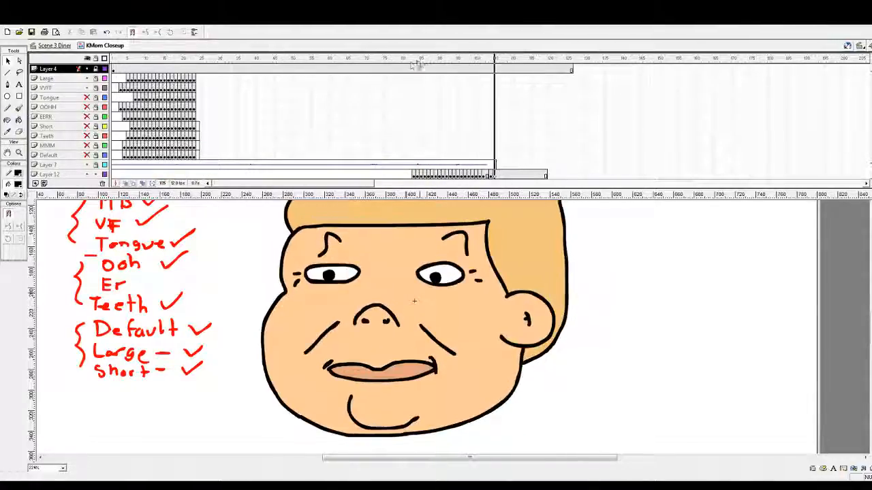
pyautogui.moveTo(423, 62); pyautogui.dragTo(440, 61)
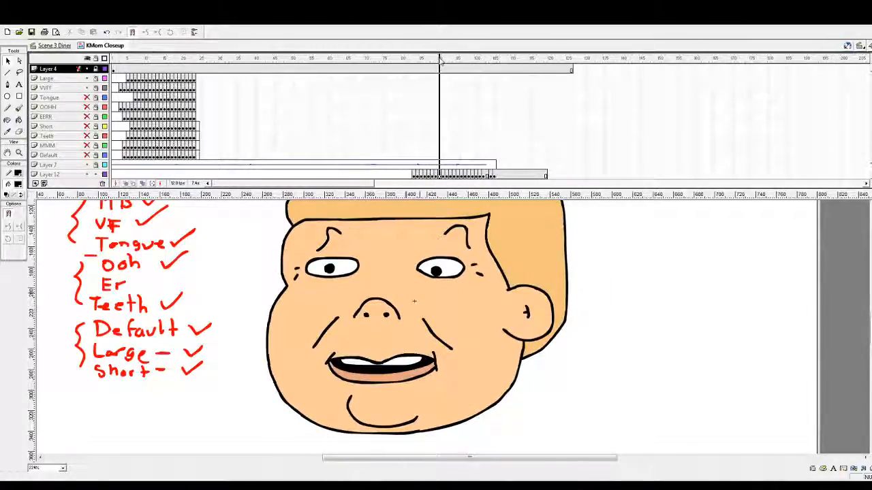
pyautogui.click(412, 63)
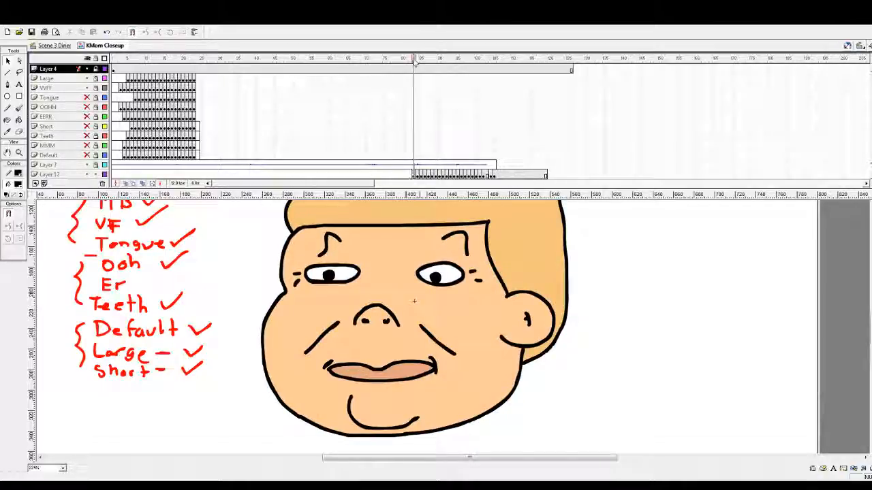
pyautogui.press('Return')
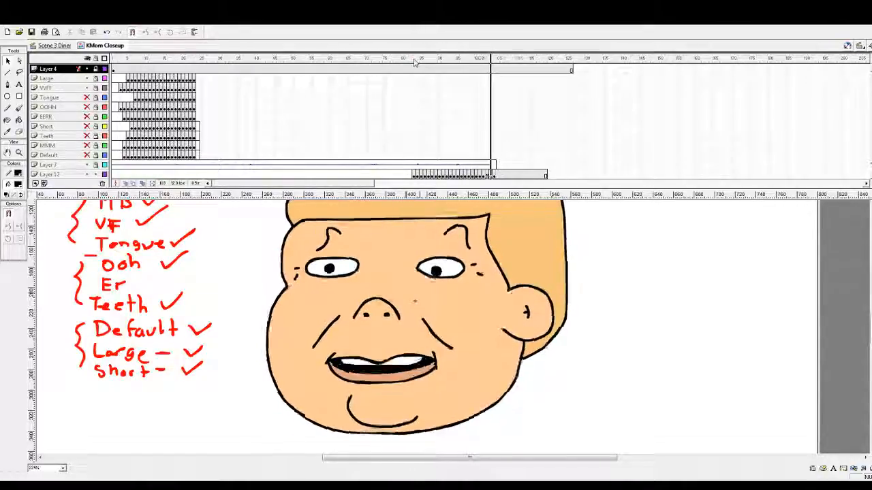
pyautogui.click(413, 60)
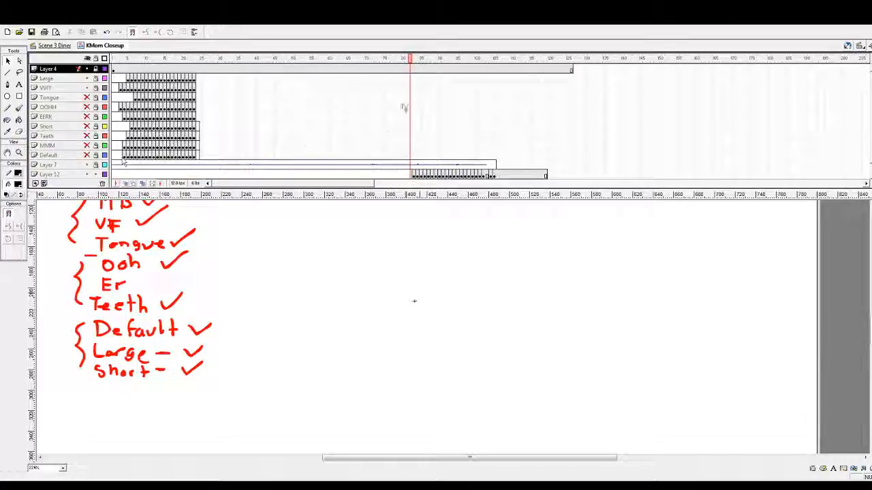
pyautogui.moveTo(410, 59); pyautogui.dragTo(414, 60)
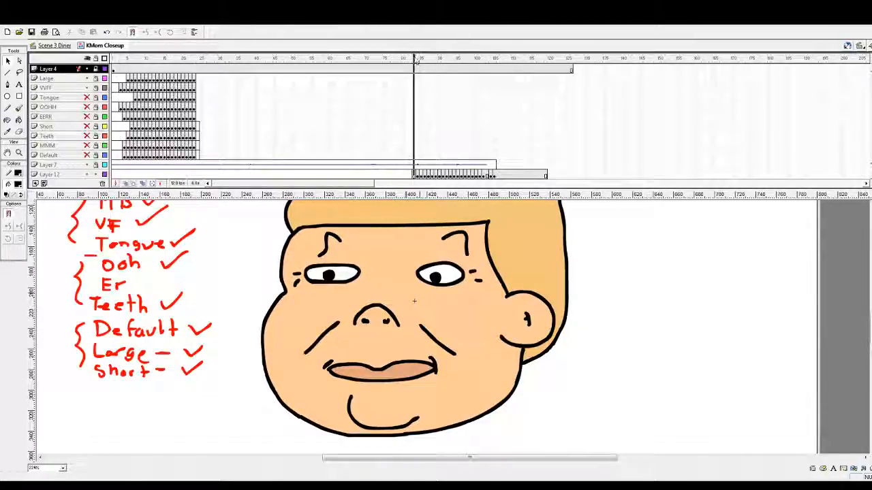
pyautogui.moveTo(421, 60); pyautogui.dragTo(510, 60)
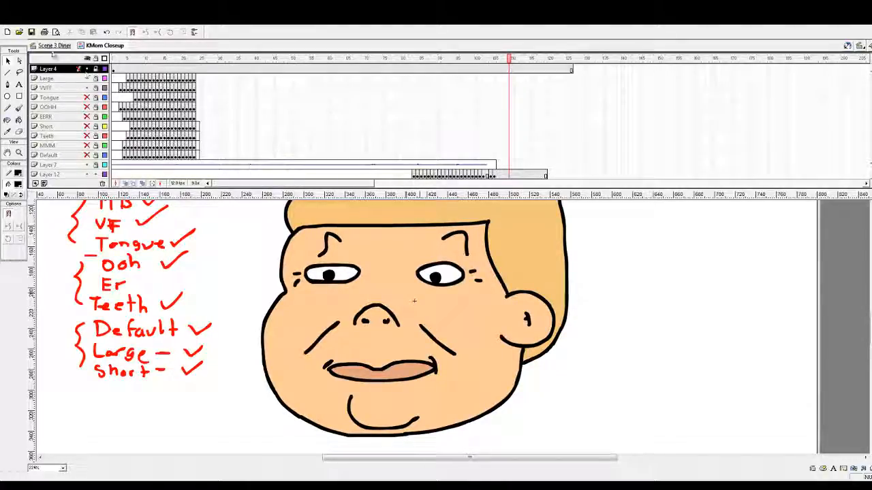
# Return to Scene 3 Diner and play the main timeline through the cut to the closeup on Layer 51
pyautogui.click(53, 46)
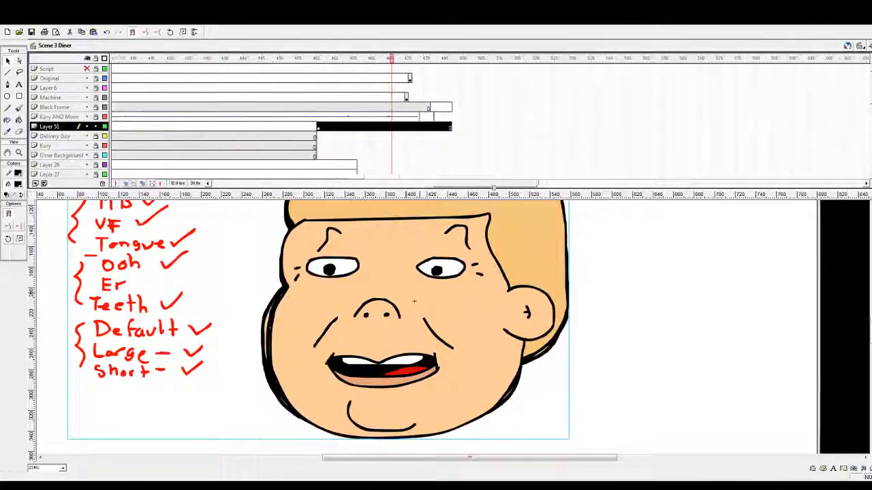
pyautogui.moveTo(494, 188); pyautogui.dragTo(492, 187)
pyautogui.press('Return')
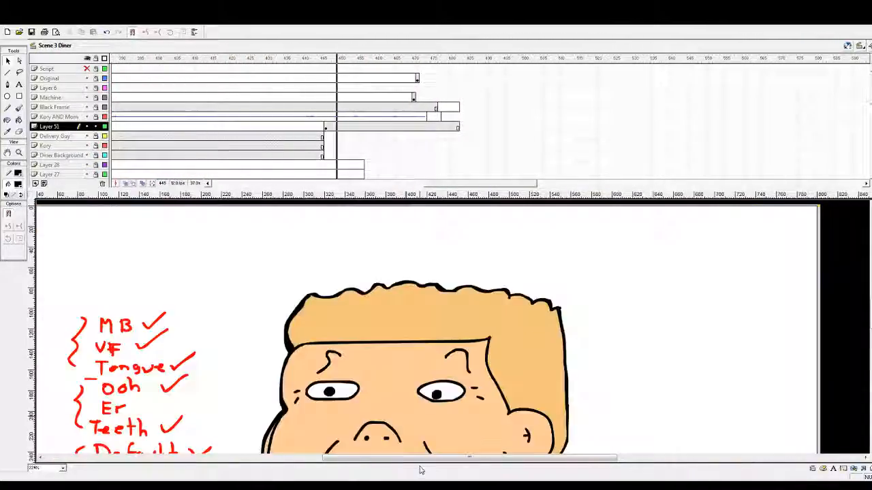
pyautogui.moveTo(428, 458); pyautogui.dragTo(448, 459)
pyautogui.scroll(-3, 443, 402)
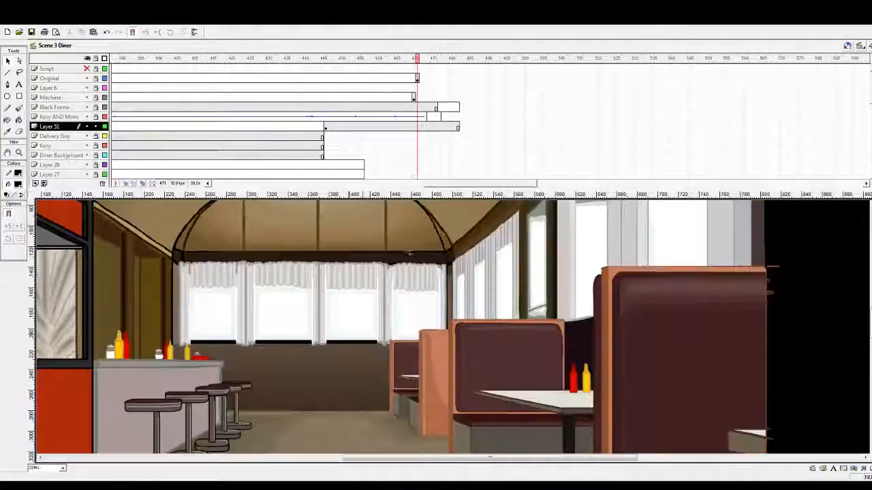
pyautogui.click(270, 63)
pyautogui.press('Return')
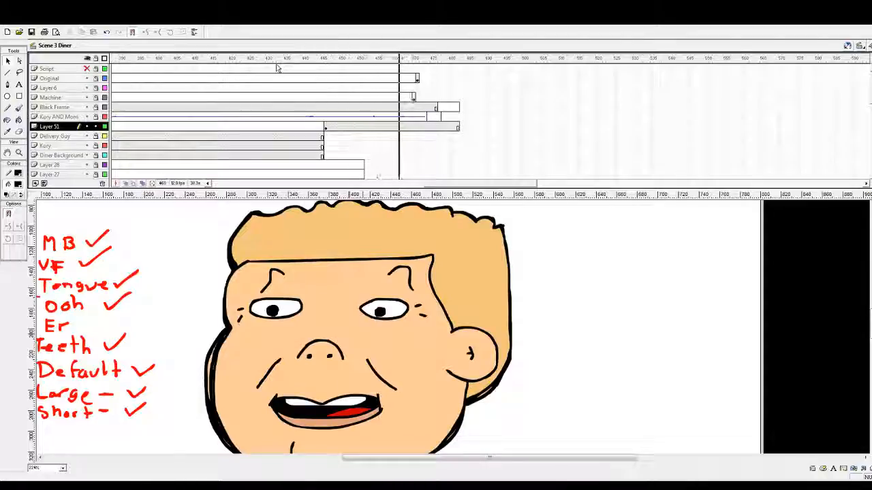
# Scrub through the start of the closeup on Layer 51 and go back to frame 445
pyautogui.click(329, 58)
pyautogui.moveTo(328, 58); pyautogui.dragTo(348, 58)
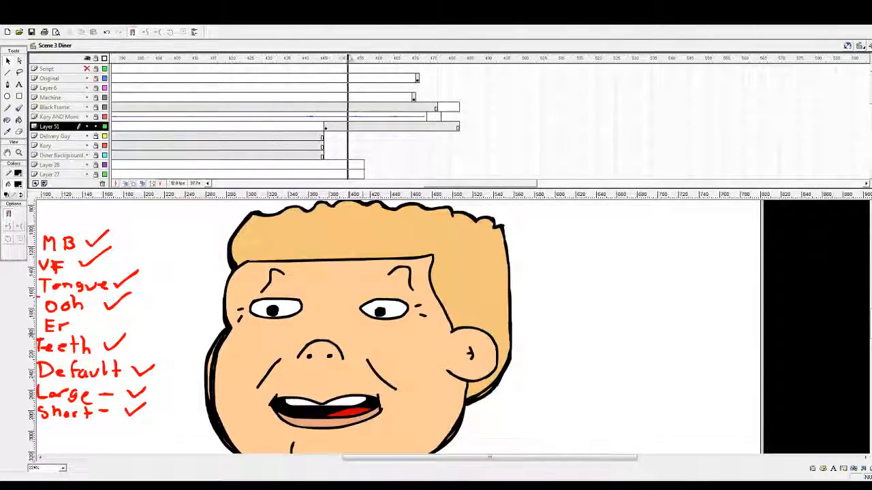
pyautogui.click(324, 61)
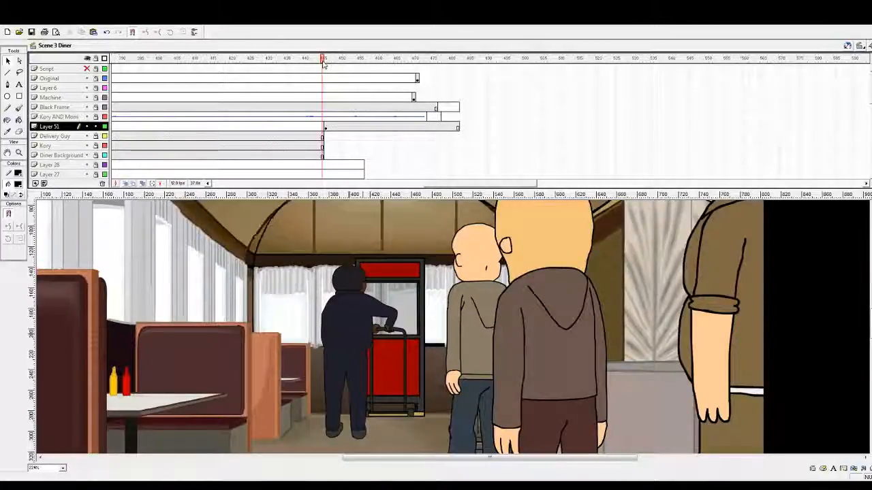
# Play Scene 3 Diner from frame 445 through the cut to the closeup and open the KMom Closeup symbol for editing
pyautogui.press('Return')
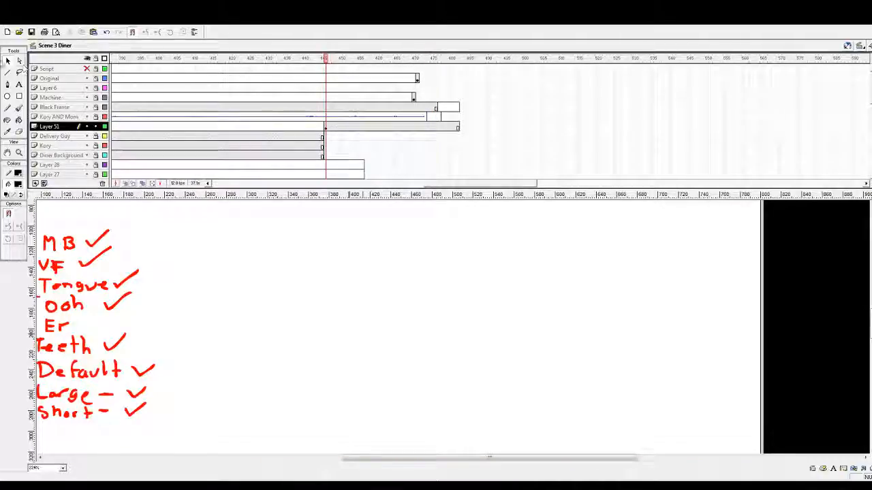
pyautogui.click(362, 116)
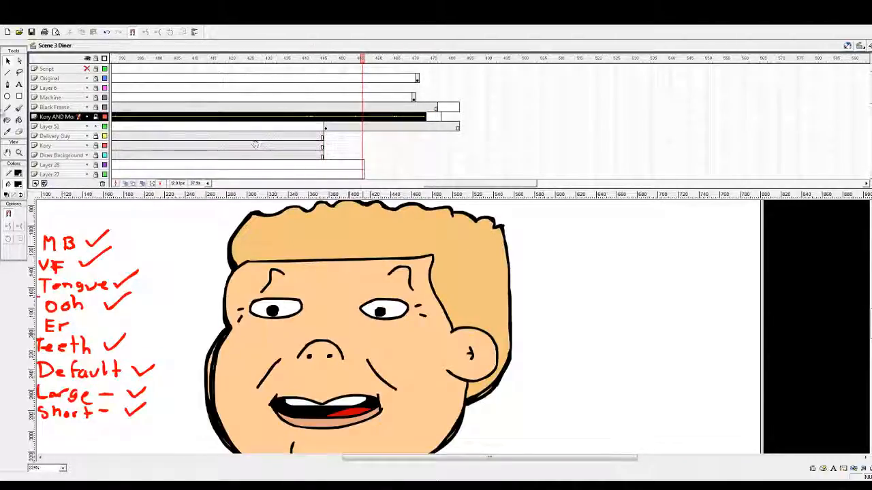
pyautogui.doubleClick(367, 312)
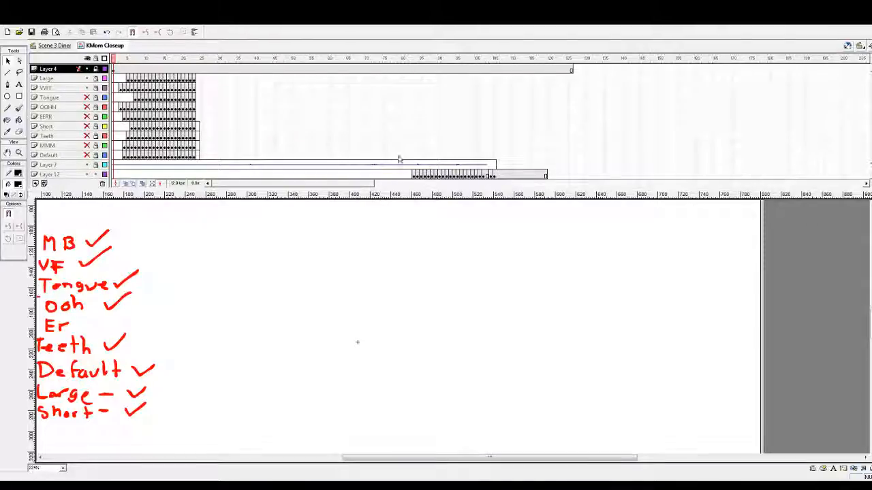
# Place a mouth drawing from the Short layer at Layer 12's frame 77 and hold it up to the existing drawings around frame 82
pyautogui.moveTo(378, 69)
pyautogui.mouseDown()
pyautogui.moveTo(411, 68)
pyautogui.moveTo(393, 68)
pyautogui.mouseUp()
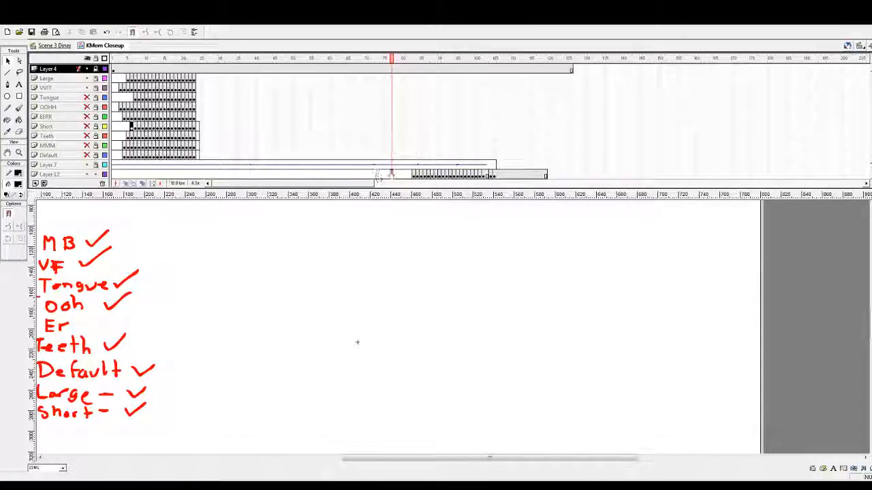
pyautogui.click(392, 175)
pyautogui.click(400, 175)
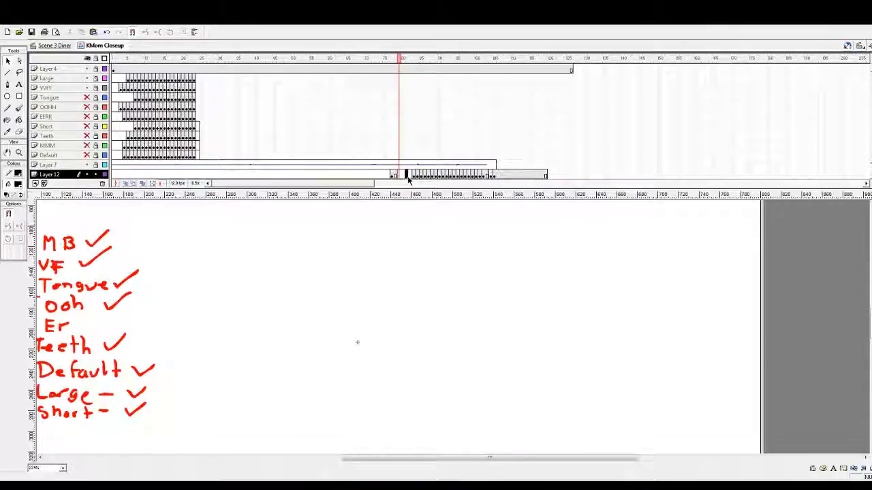
pyautogui.click(409, 175)
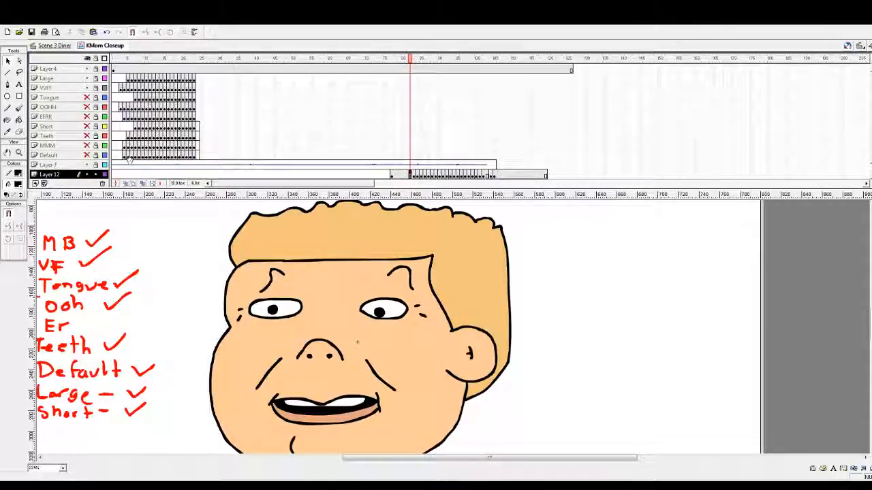
# Place a closed-mouth drawing from the Default layer at Layer 12's frame 76 and play the lip sync from there
pyautogui.moveTo(372, 167); pyautogui.dragTo(388, 175)
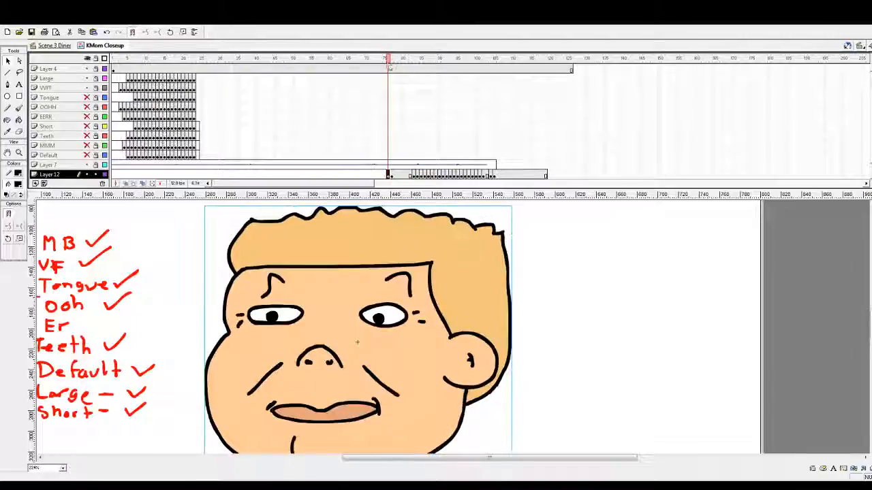
pyautogui.moveTo(389, 61); pyautogui.dragTo(403, 83)
pyautogui.press('Return')
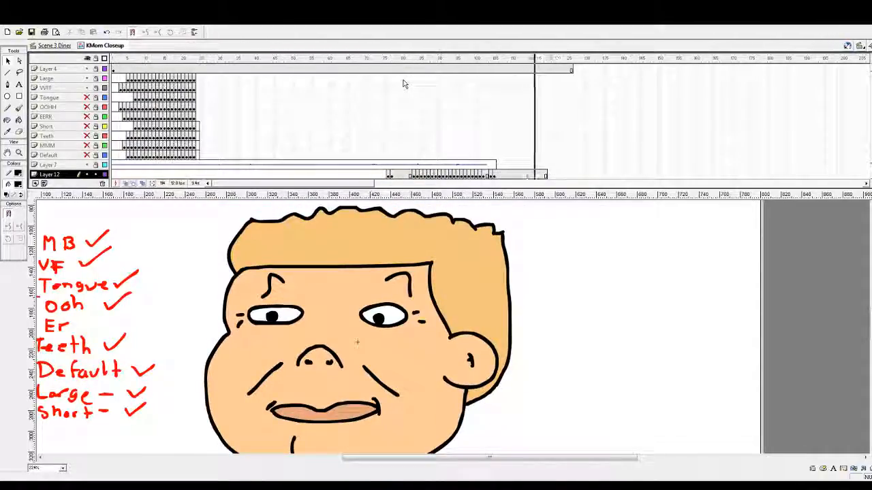
# Return to Scene 3 Diner and go through the closeup on Layer 51 frame by frame from about frame 446 to 453
pyautogui.click(54, 45)
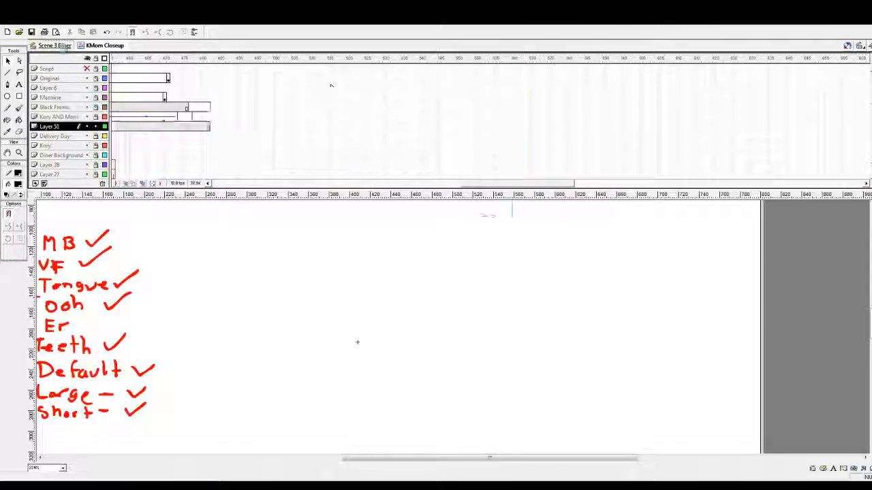
pyautogui.moveTo(483, 183); pyautogui.dragTo(447, 185)
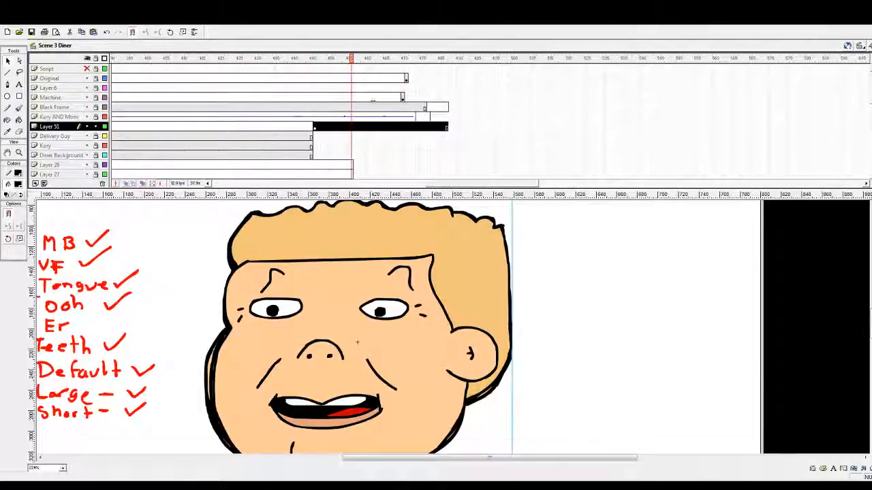
pyautogui.moveTo(351, 60); pyautogui.dragTo(318, 61)
pyautogui.press('.')
pyautogui.press('.')
pyautogui.press('.')
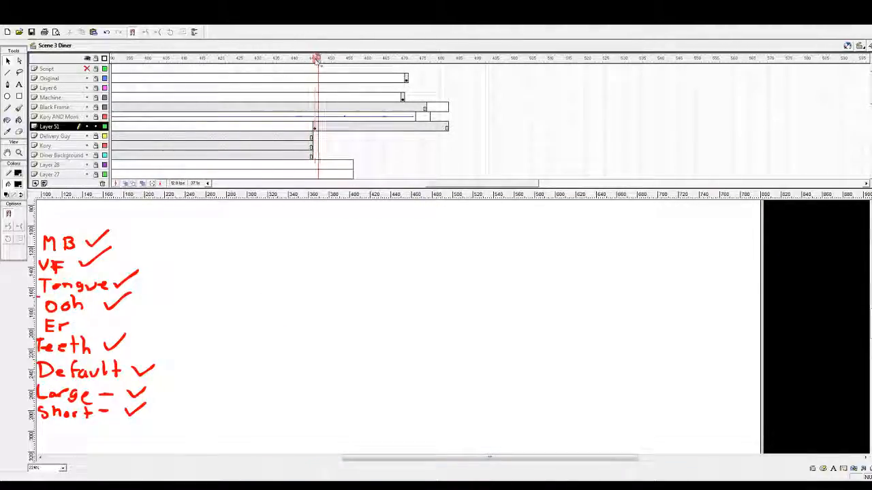
pyautogui.press('.')
pyautogui.press('.')
pyautogui.press('.')
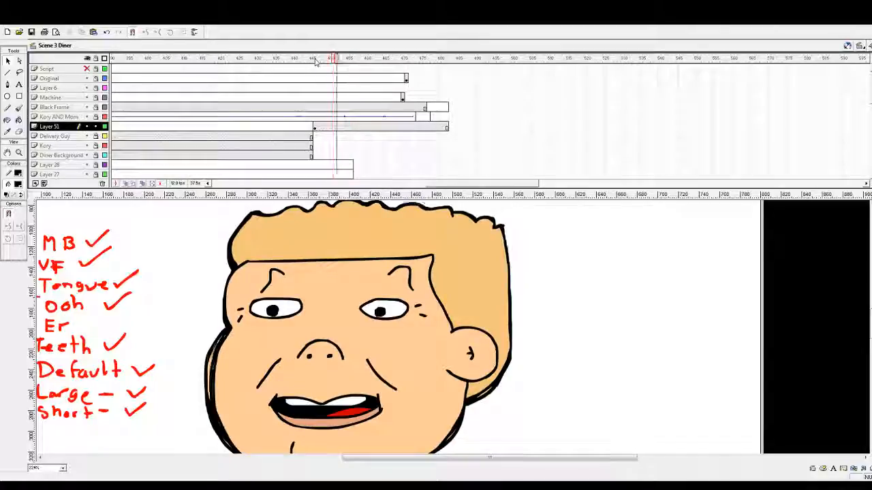
pyautogui.press('.')
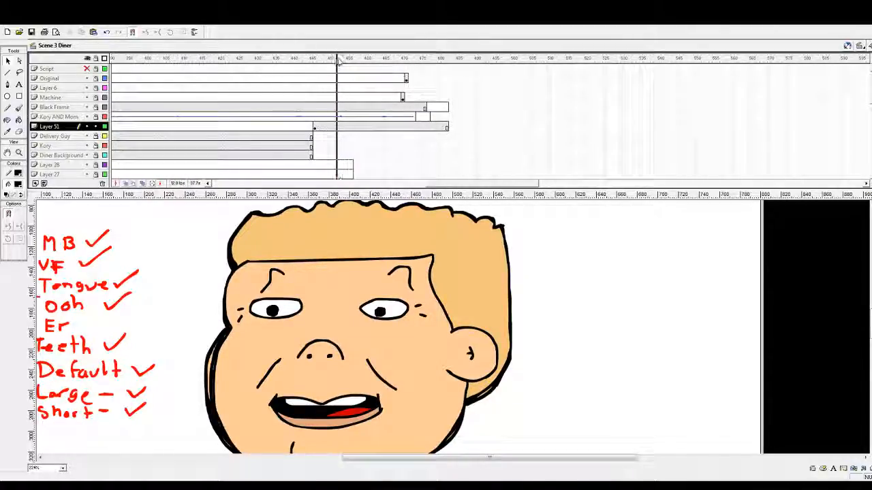
pyautogui.moveTo(343, 62); pyautogui.dragTo(344, 62)
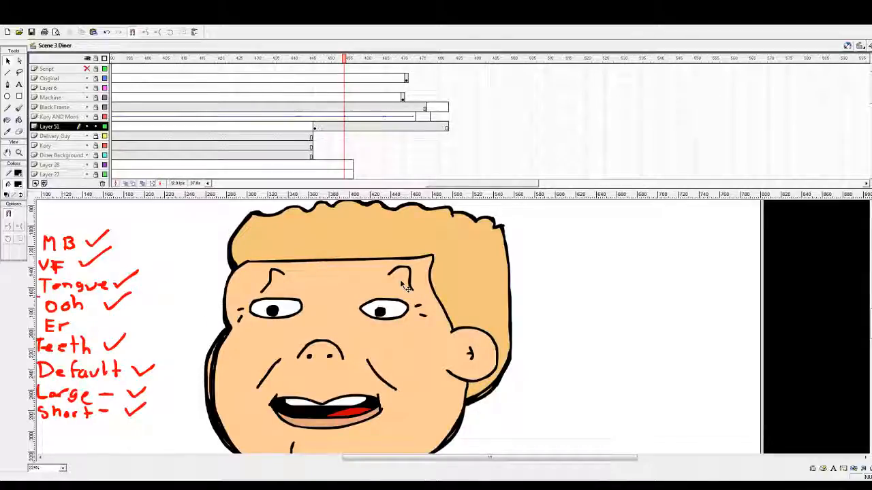
# In the KMom Closeup symbol, remove the empty frames 1 to 75 before Layer 12's first drawing
pyautogui.doubleClick(329, 286)
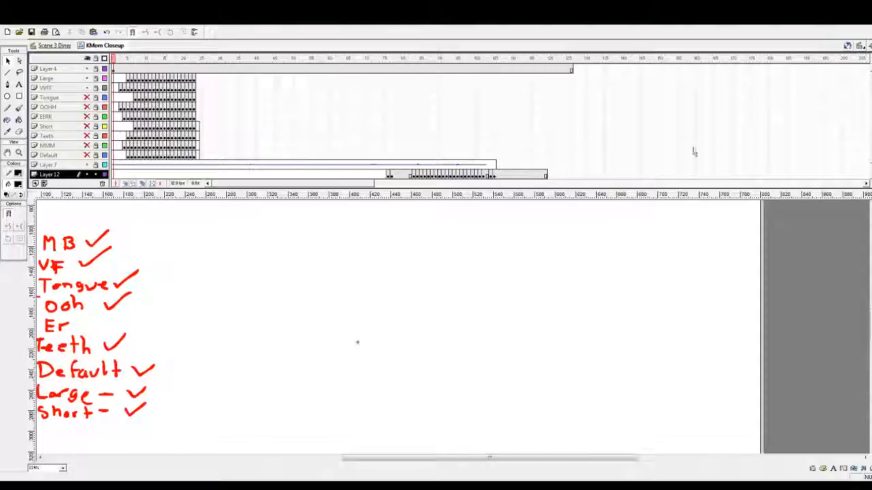
pyautogui.click(417, 175)
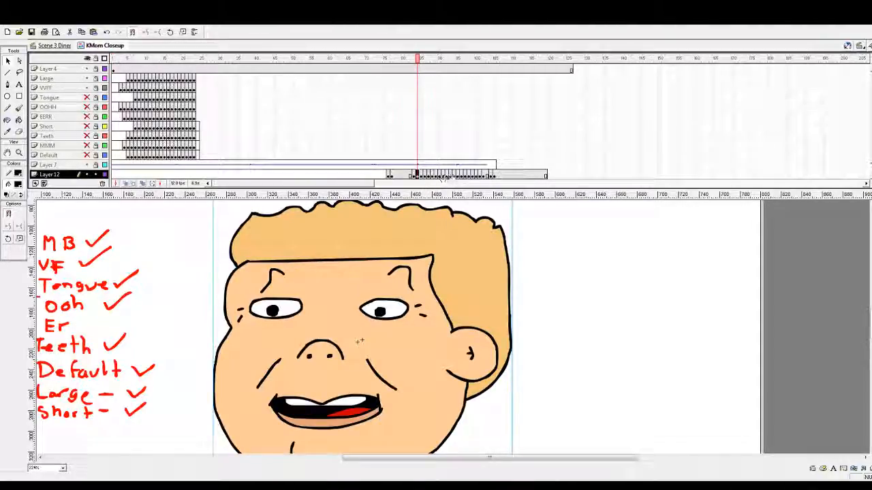
pyautogui.press(',')
pyautogui.press(',')
pyautogui.press(',')
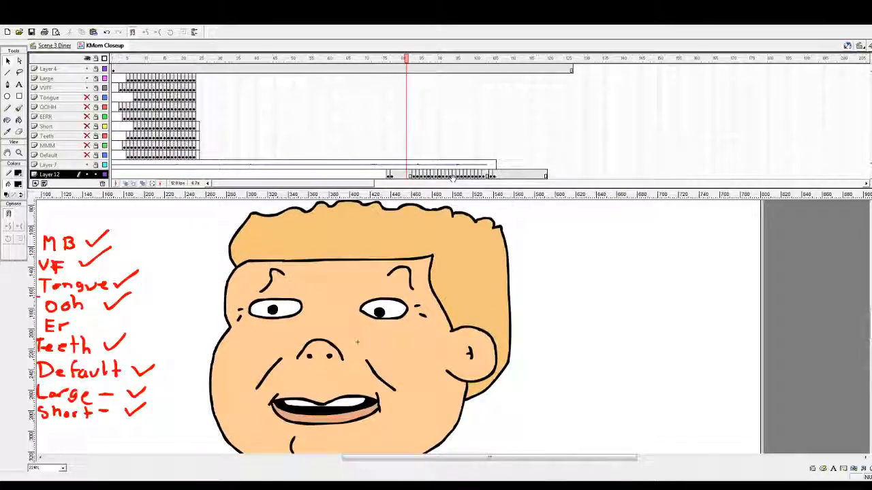
pyautogui.press(',')
pyautogui.press(',')
pyautogui.press(',')
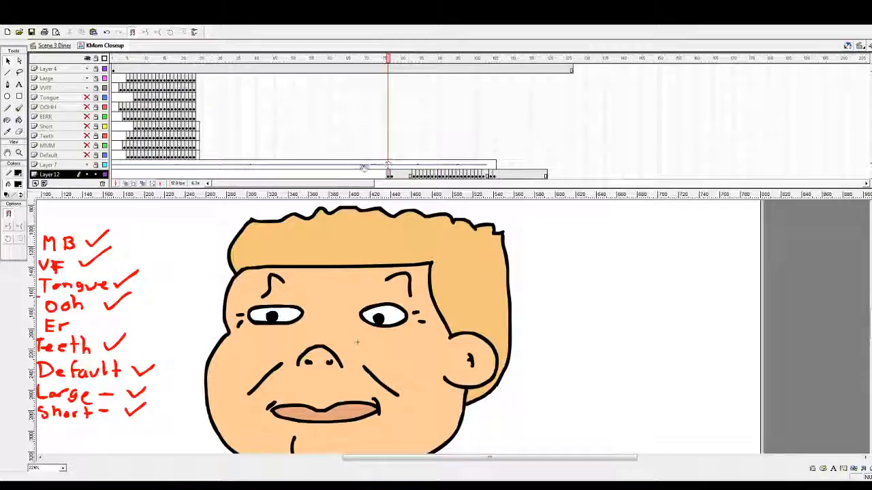
pyautogui.moveTo(386, 177); pyautogui.dragTo(94, 176)
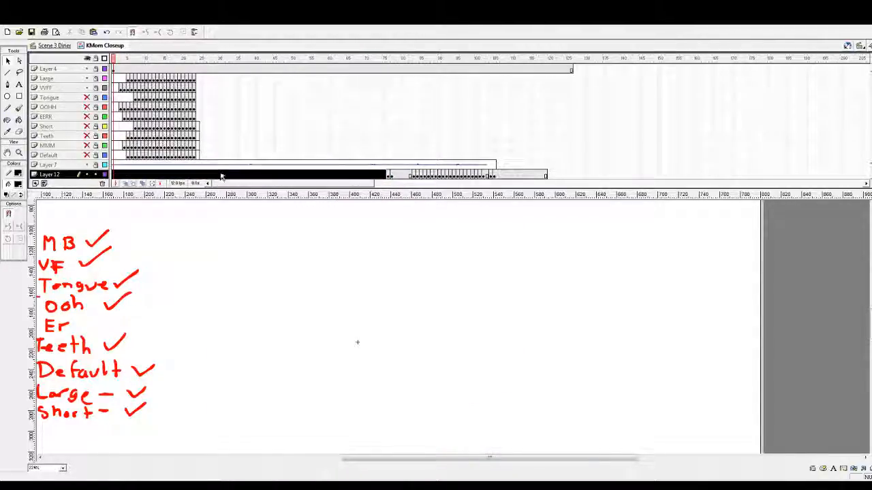
pyautogui.hotkey('shift', 'F5')
# Delete Layer 7, the mouth-shape reference layers from Large through Default, and Layer 4, keeping only Layer 12
pyautogui.click(49, 165)
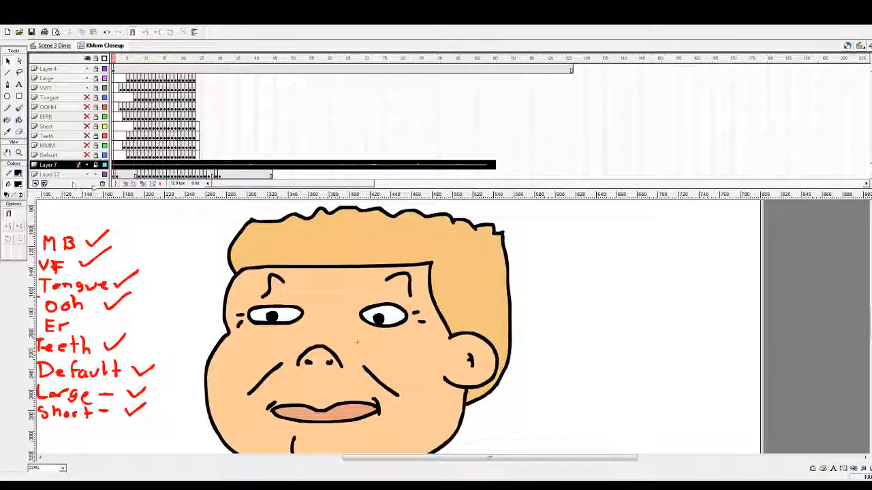
pyautogui.click(102, 184)
pyautogui.click(65, 78)
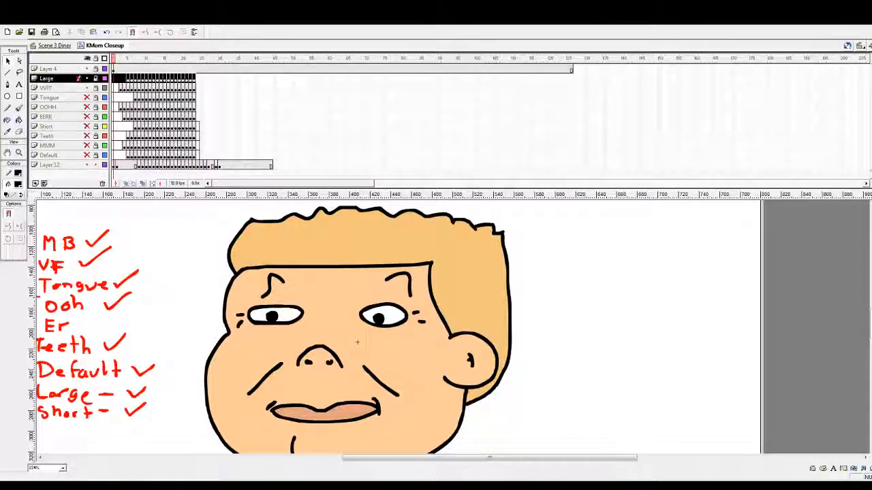
pyautogui.click(102, 184)
pyautogui.click(102, 185)
pyautogui.click(102, 185)
pyautogui.click(102, 184)
pyautogui.click(102, 185)
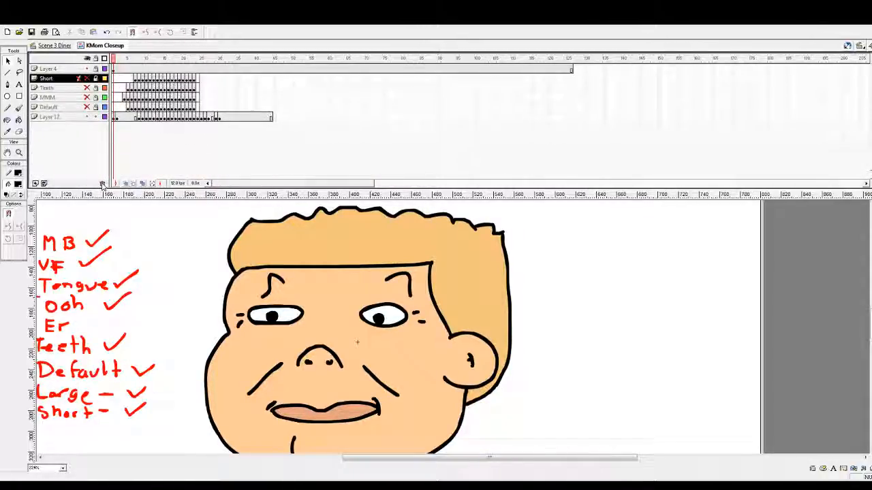
pyautogui.click(102, 185)
pyautogui.click(102, 184)
pyautogui.click(103, 185)
pyautogui.click(102, 184)
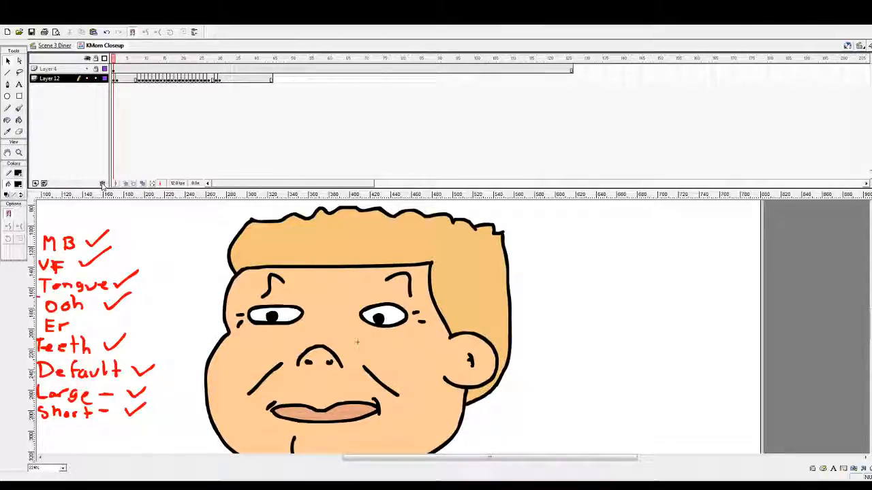
pyautogui.click(51, 69)
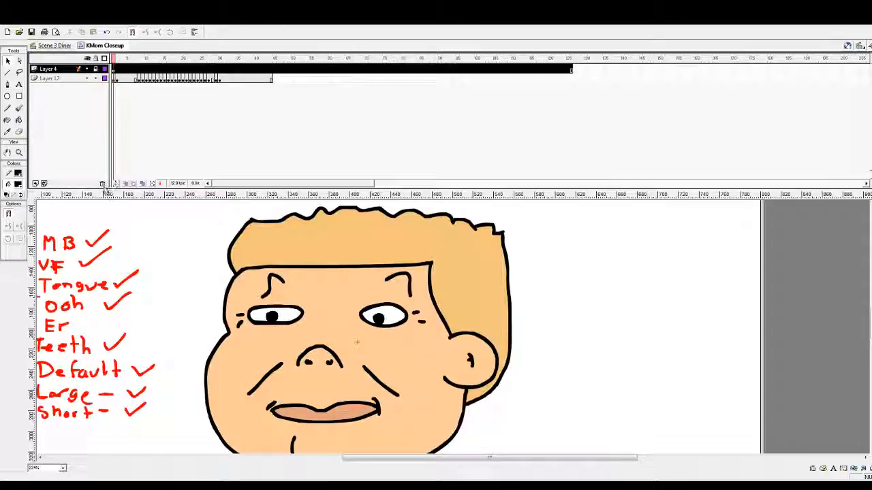
pyautogui.click(102, 185)
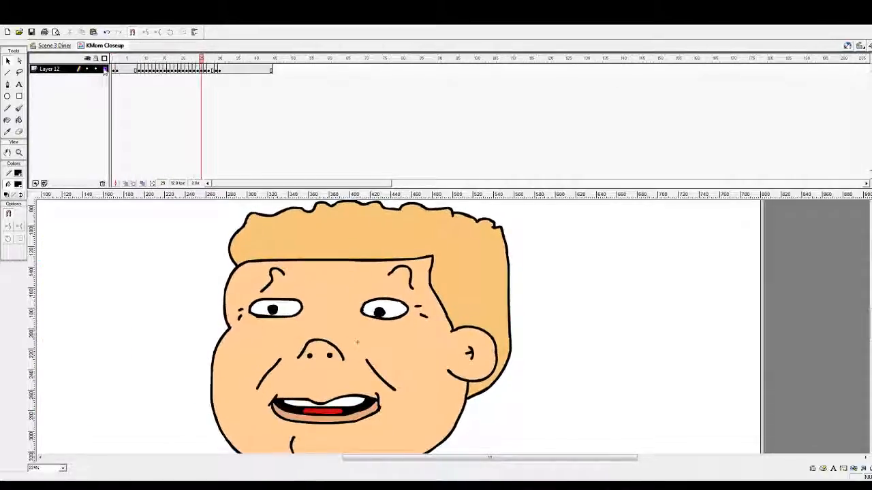
# Return to Scene 3 Diner and play the main timeline through the end of the closeup
pyautogui.click(54, 45)
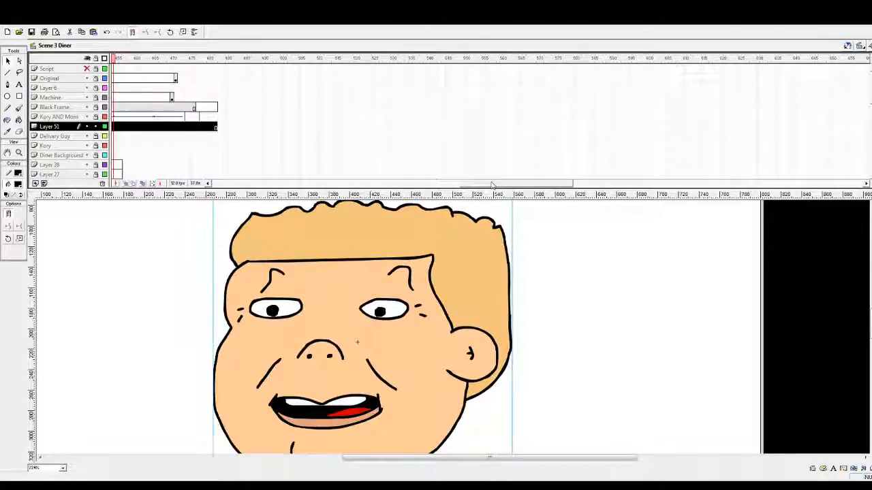
pyautogui.click(242, 59)
pyautogui.press('Return')
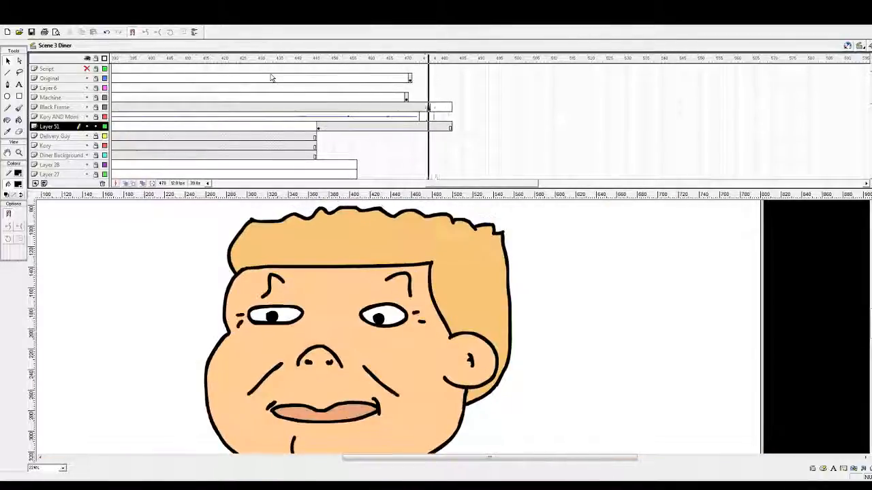
# Move the end keyframes of the Original and Machine layers out to about frame 550
pyautogui.click(409, 78)
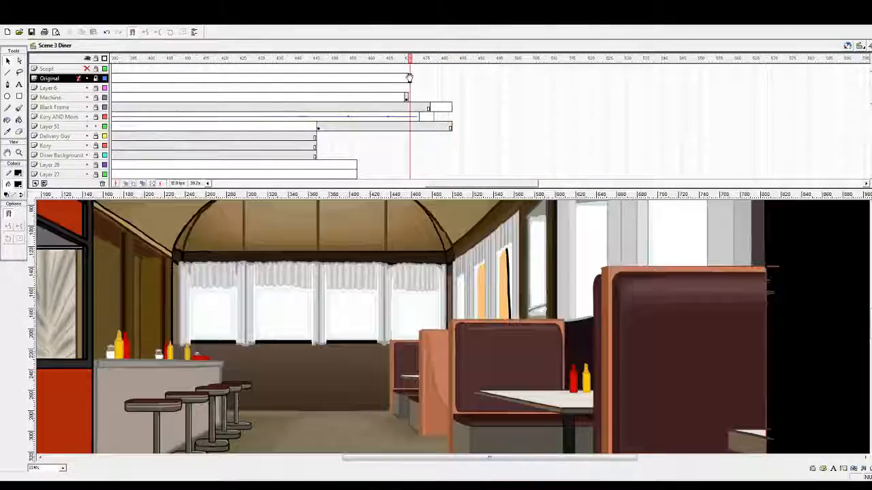
pyautogui.click(699, 78)
pyautogui.press('F5')
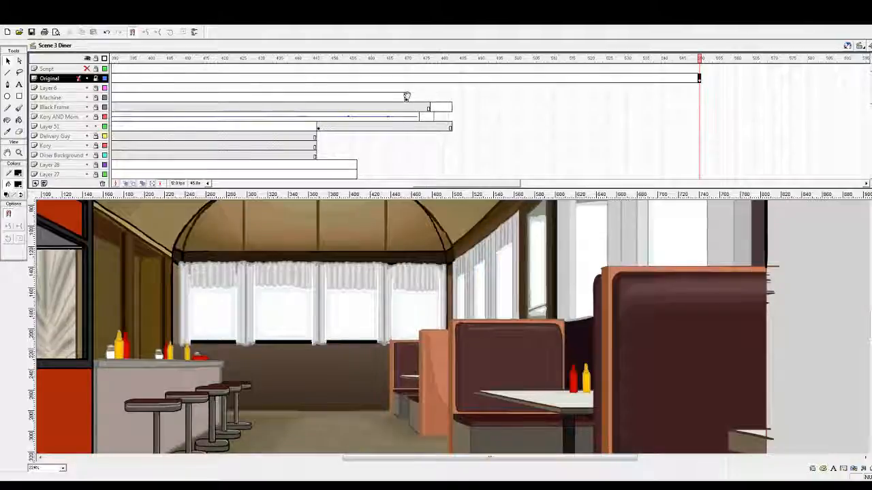
pyautogui.click(700, 98)
pyautogui.press('F5')
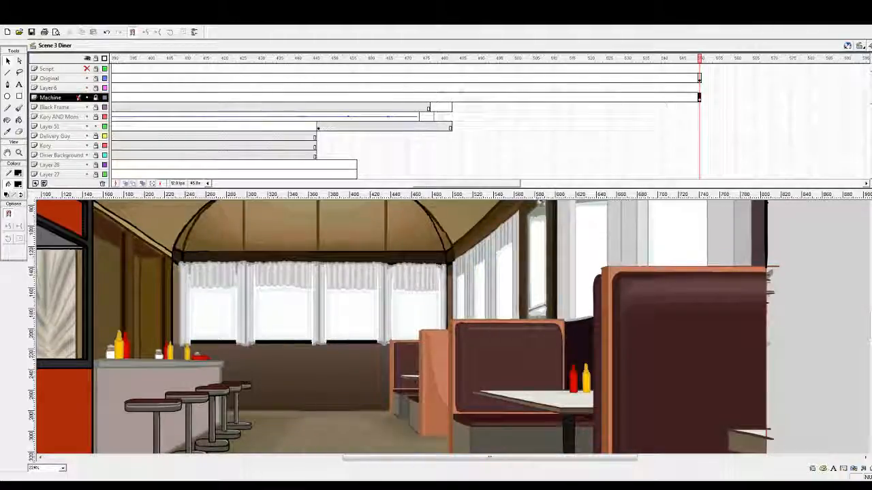
# Delete Layer 6 from the Scene 3 Diner timeline
pyautogui.moveTo(452, 184); pyautogui.dragTo(210, 187)
pyautogui.click(36, 90)
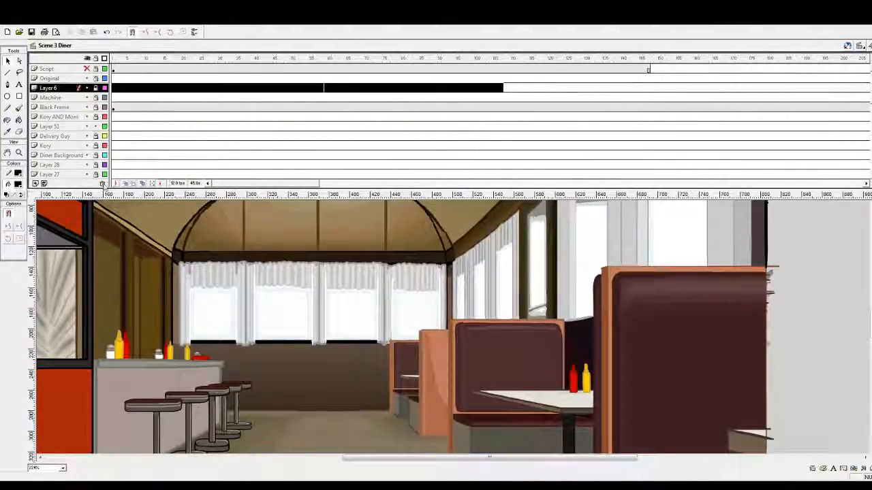
pyautogui.click(102, 184)
# Play the diner scene from around frame 361 through the closeup, checking it with the whole stage in view
pyautogui.moveTo(271, 190); pyautogui.dragTo(406, 187)
pyautogui.click(164, 60)
pyautogui.press('Return')
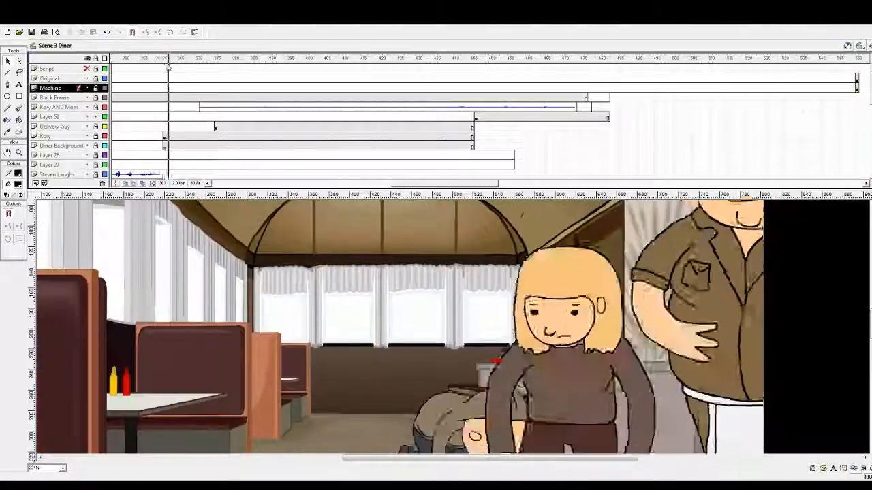
pyautogui.click(19, 153)
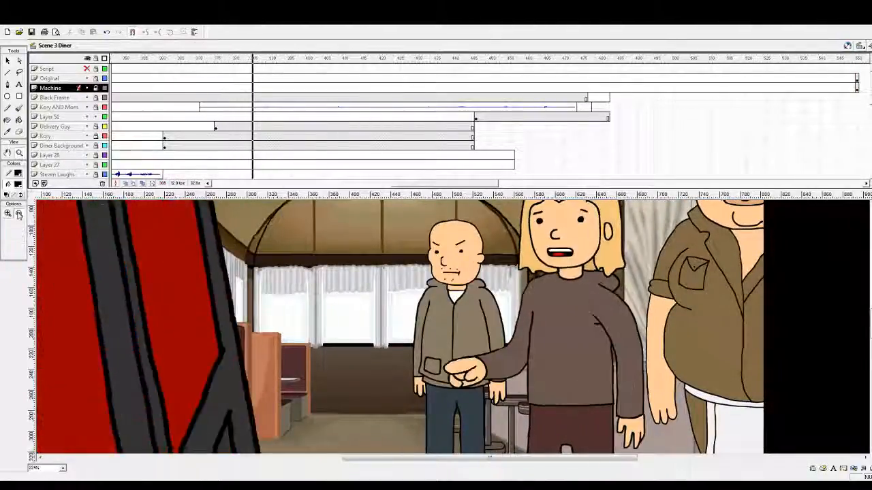
pyautogui.click(19, 214)
pyautogui.click(470, 294)
pyautogui.scroll(-1, 470, 294)
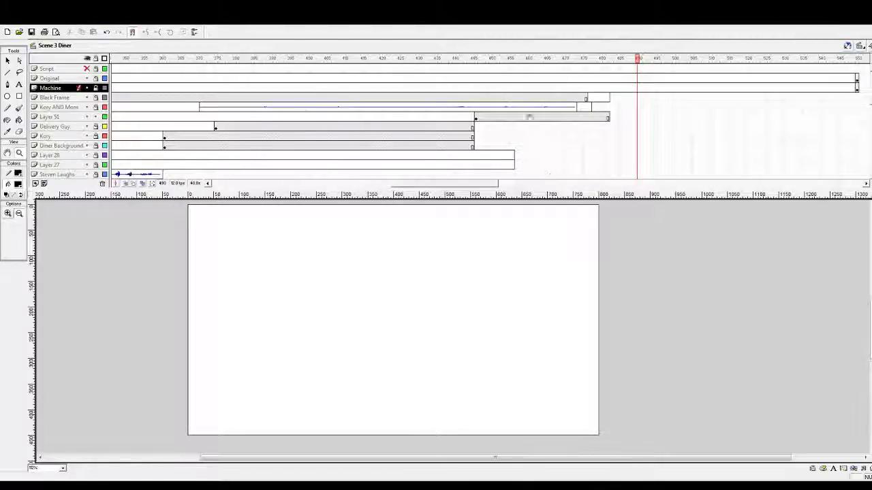
# Extend the Black Frame layer to the end of Layer 51's closeup, at about frame 482
pyautogui.click(608, 99)
pyautogui.press('F5')
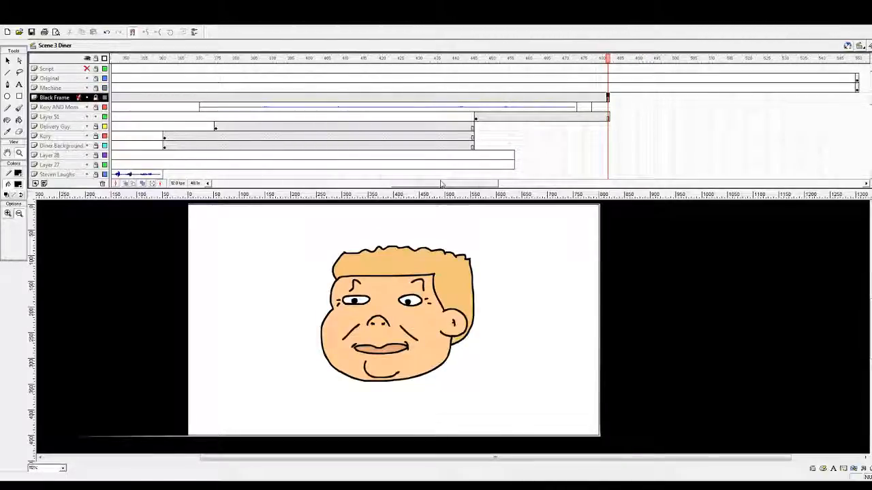
# Extend the Black Frame layer past the closeup to about frame 565
pyautogui.moveTo(442, 183); pyautogui.dragTo(460, 183)
pyautogui.click(676, 98)
pyautogui.press('F5')
# Play and scrub the diner scene from about frame 360 through the mother's closeup to check the timing
pyautogui.moveTo(335, 62); pyautogui.dragTo(356, 78)
pyautogui.press('Return')
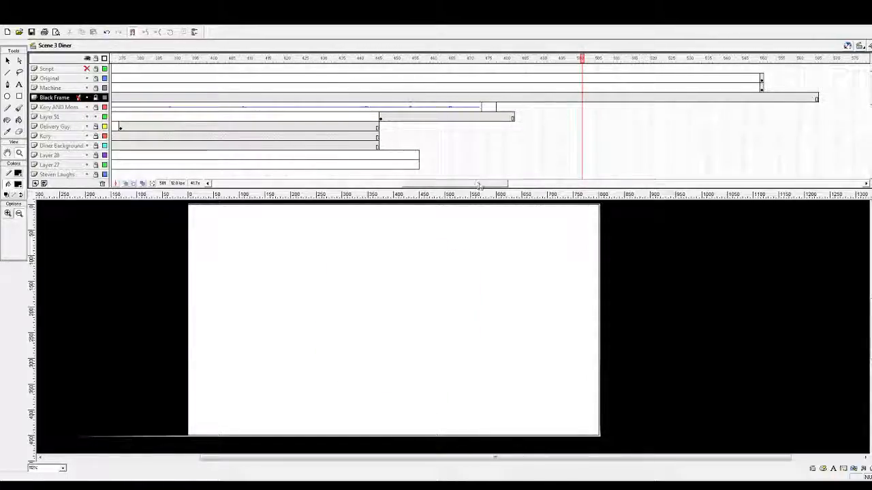
pyautogui.moveTo(488, 185); pyautogui.dragTo(467, 185)
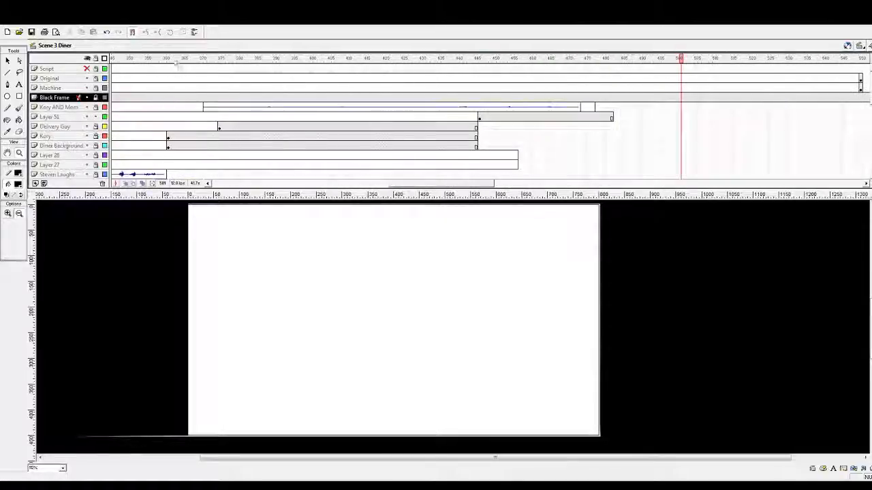
pyautogui.moveTo(169, 60); pyautogui.dragTo(528, 81)
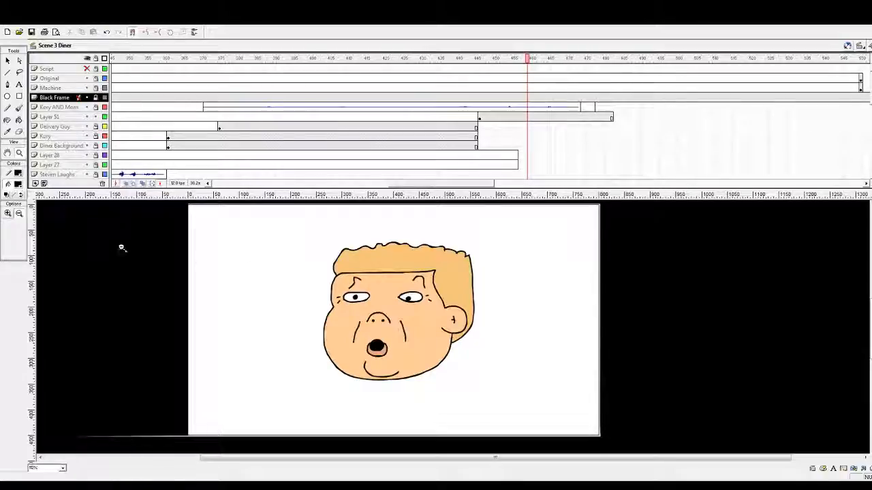
# Open the KMom Closeup symbol for editing and shrink the timeline to give the stage more room
pyautogui.click(502, 117)
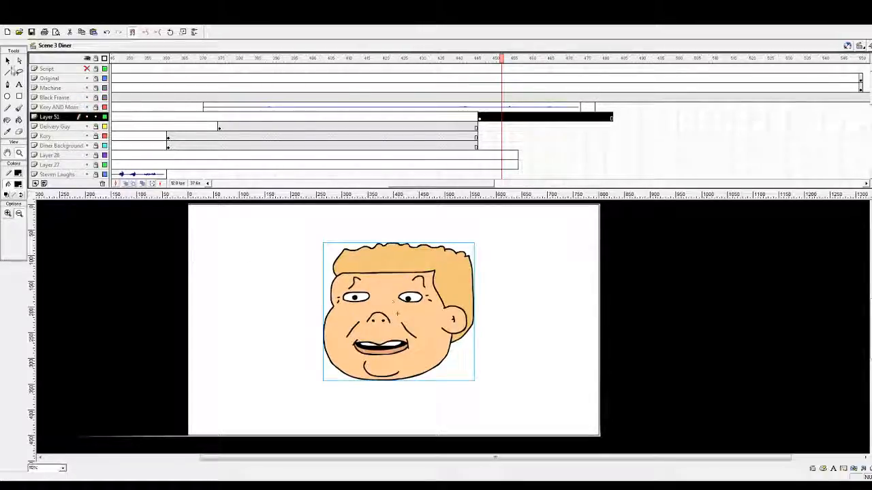
pyautogui.click(7, 60)
pyautogui.doubleClick(365, 299)
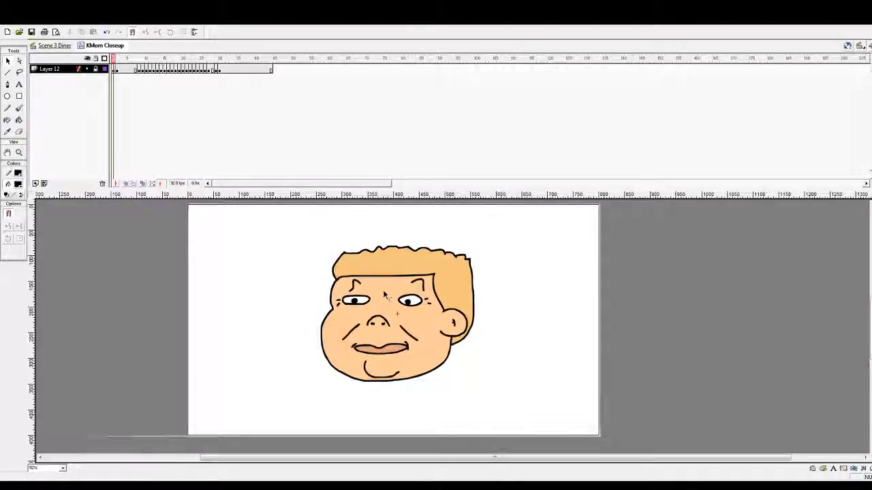
pyautogui.moveTo(230, 114); pyautogui.dragTo(231, 102)
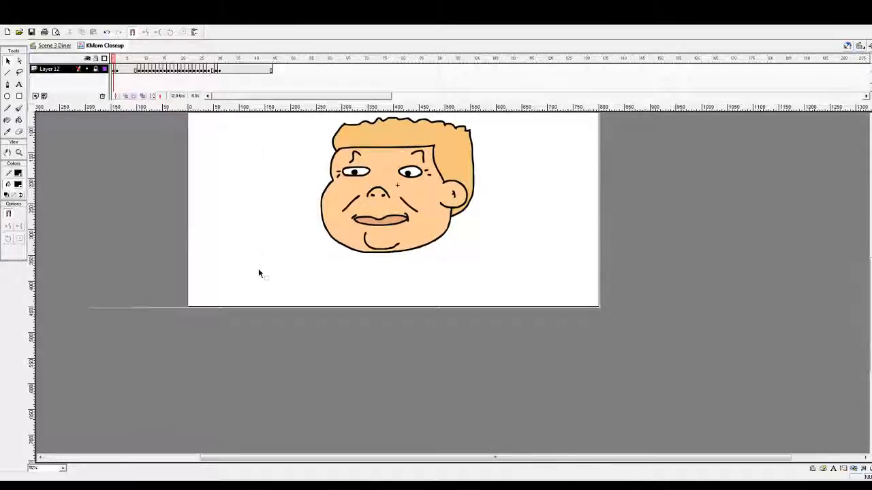
pyautogui.scroll(3, 258, 273)
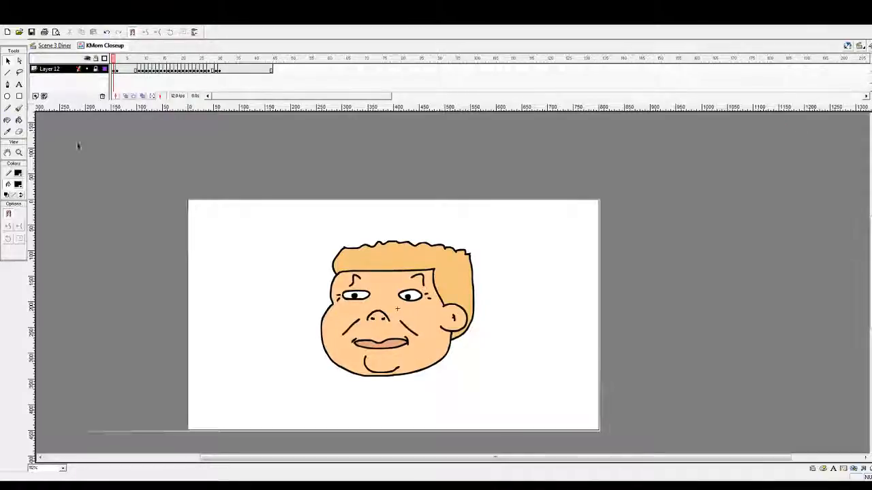
# Add a layer above Layer 12 and place the Kory's Mom Sexy Dancing symbol beside the head as reference
pyautogui.click(35, 96)
pyautogui.click(128, 69)
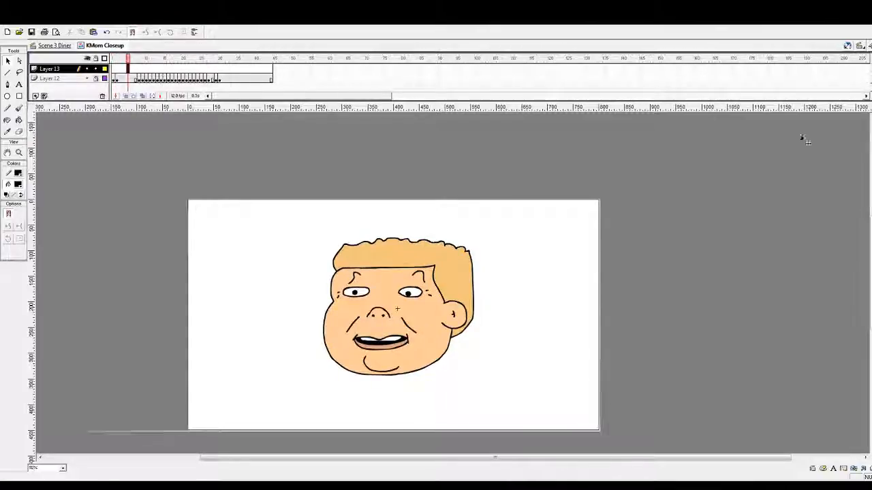
pyautogui.moveTo(803, 139); pyautogui.dragTo(227, 306)
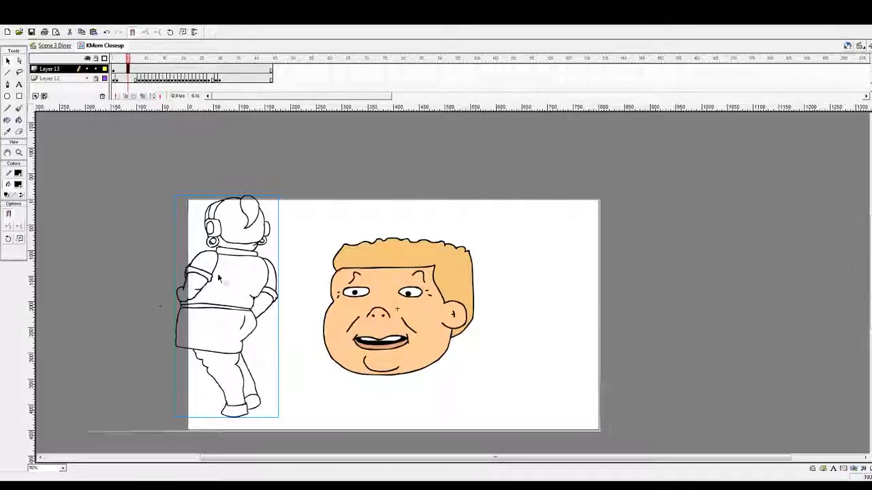
pyautogui.moveTo(231, 251); pyautogui.dragTo(575, 240)
# Copy the front-facing waitress figure from inside the Kory's Mom Sexy Dancing symbol and return to KMom Closeup
pyautogui.click(50, 69)
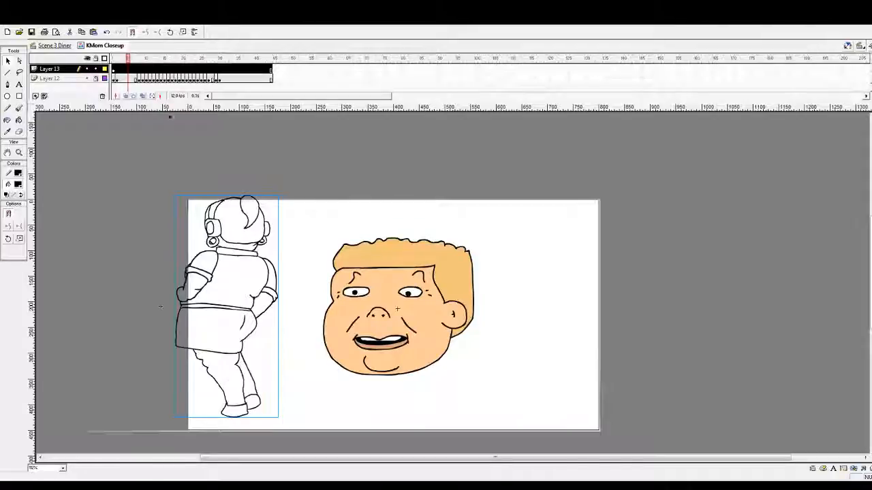
pyautogui.click(115, 69)
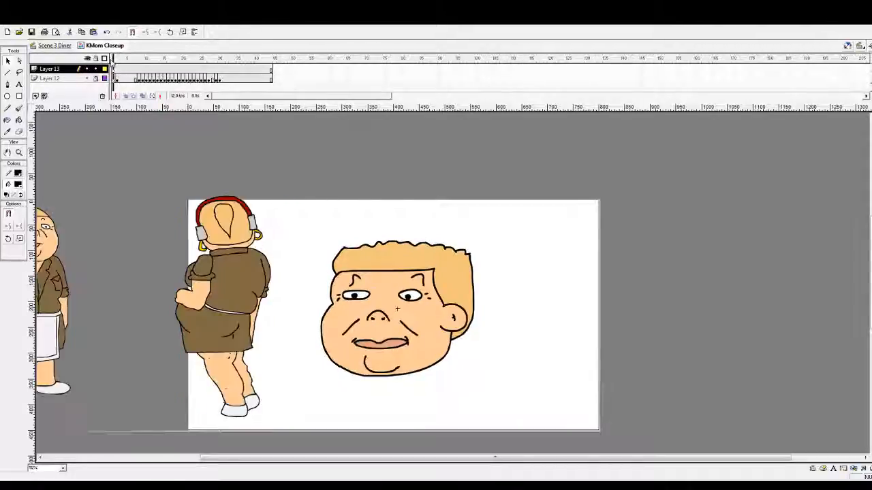
pyautogui.moveTo(473, 458); pyautogui.dragTo(379, 458)
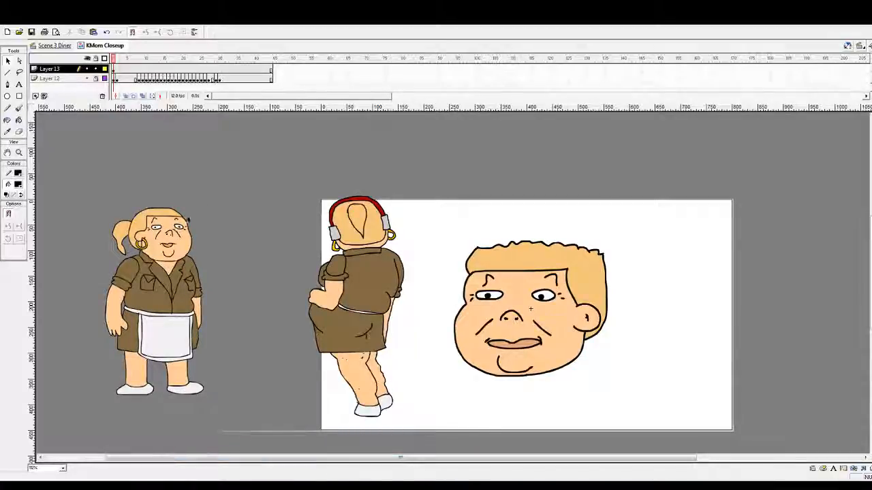
pyautogui.doubleClick(174, 230)
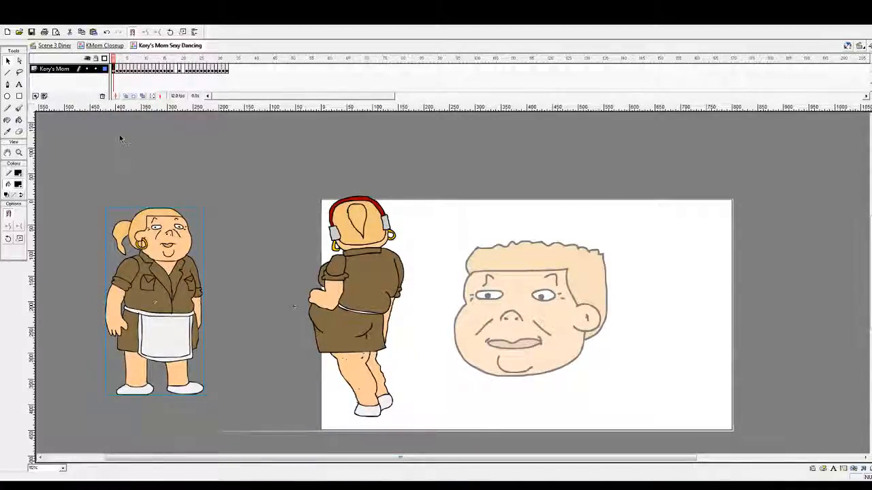
pyautogui.click(105, 46)
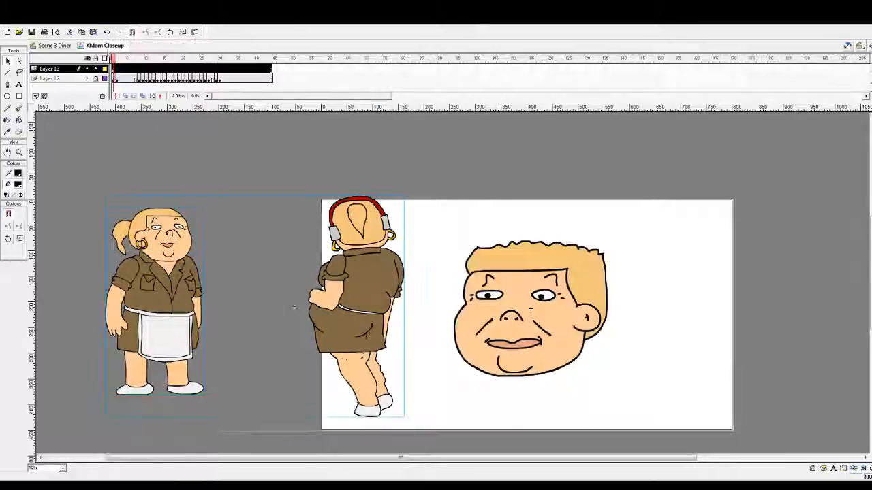
# Replace the dancing symbol on Layer 13 with the copied front-facing figure, positioned across the stage's left edge
pyautogui.press('Delete')
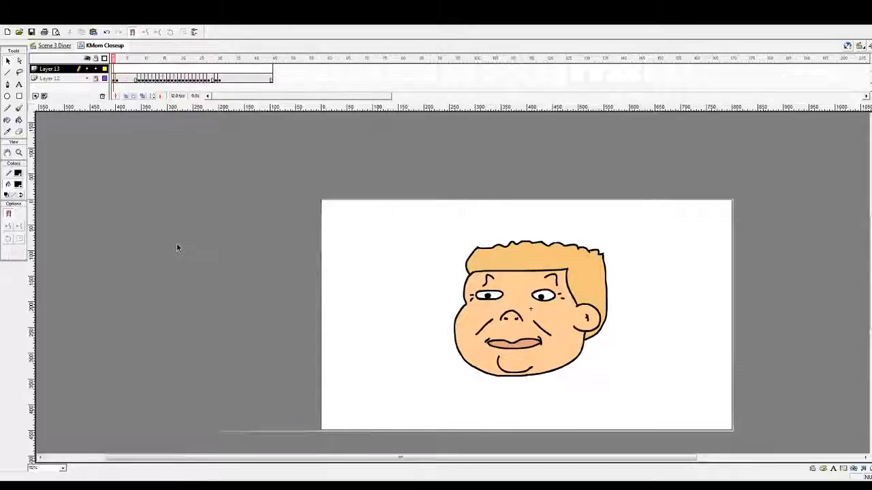
pyautogui.hotkey('ctrl', 'z')
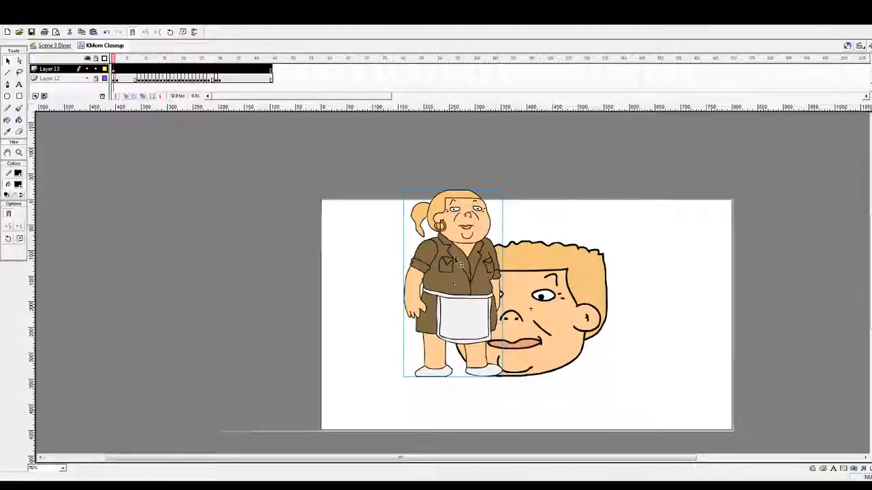
pyautogui.hotkey('ctrl', 'z')
pyautogui.moveTo(341, 298); pyautogui.dragTo(323, 305)
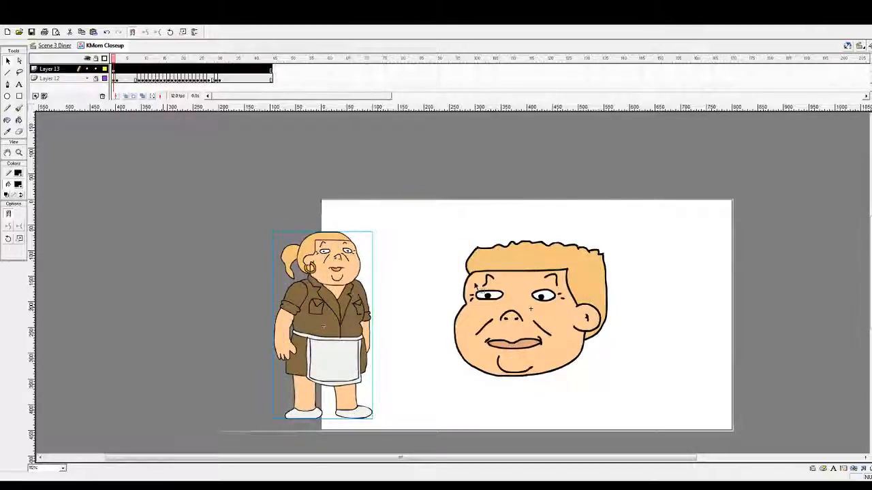
pyautogui.scroll(-3, 476, 285)
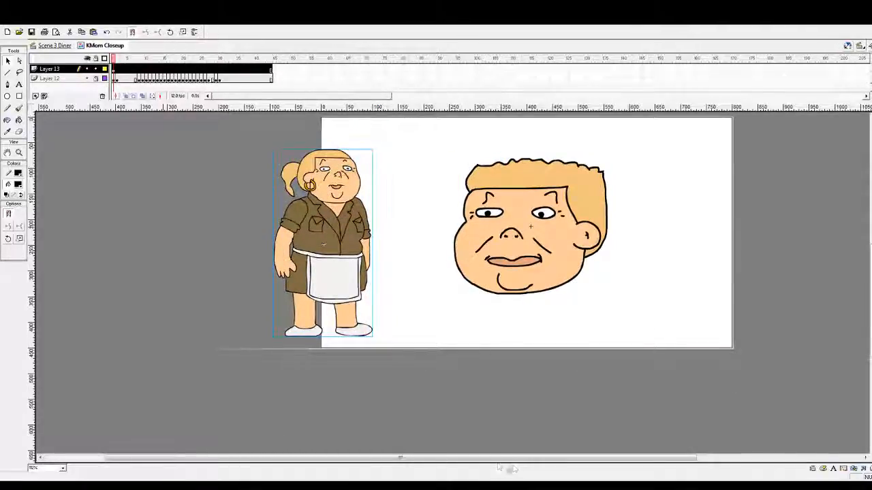
pyautogui.moveTo(501, 460); pyautogui.dragTo(587, 459)
pyautogui.scroll(2, 334, 330)
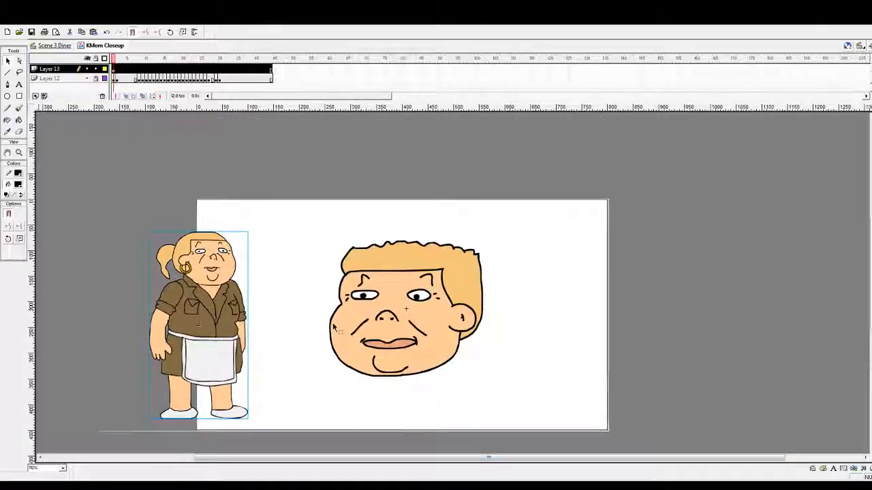
pyautogui.scroll(-1, 332, 332)
pyautogui.moveTo(207, 255); pyautogui.dragTo(181, 278)
pyautogui.click(243, 197)
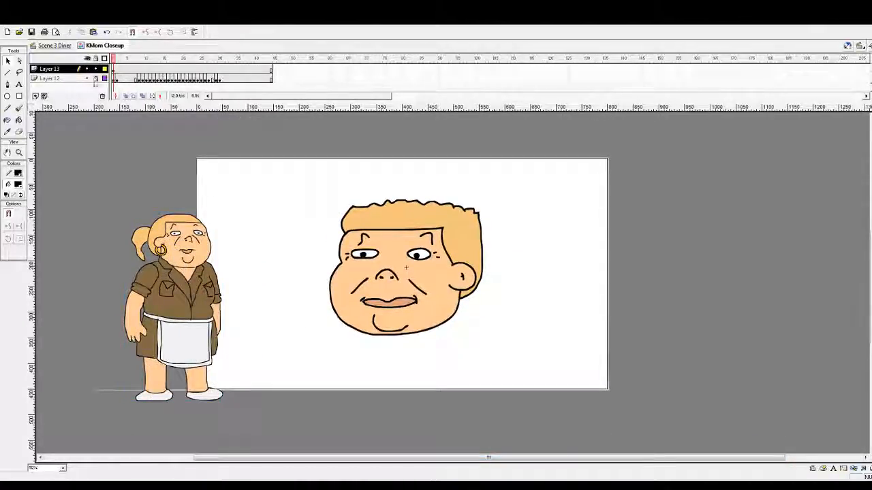
# Add a new layer beneath Layer 12 and display Layer 12's head as outlines
pyautogui.click(35, 96)
pyautogui.moveTo(51, 69); pyautogui.dragTo(51, 93)
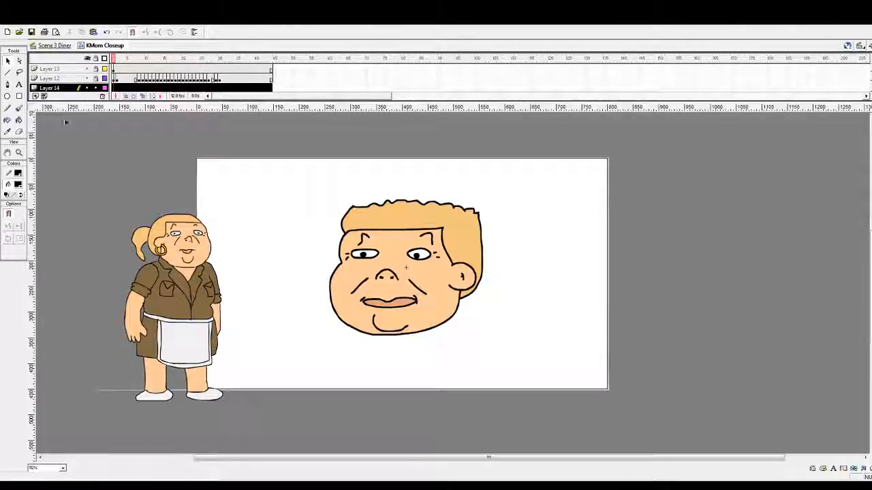
pyautogui.click(871, 90)
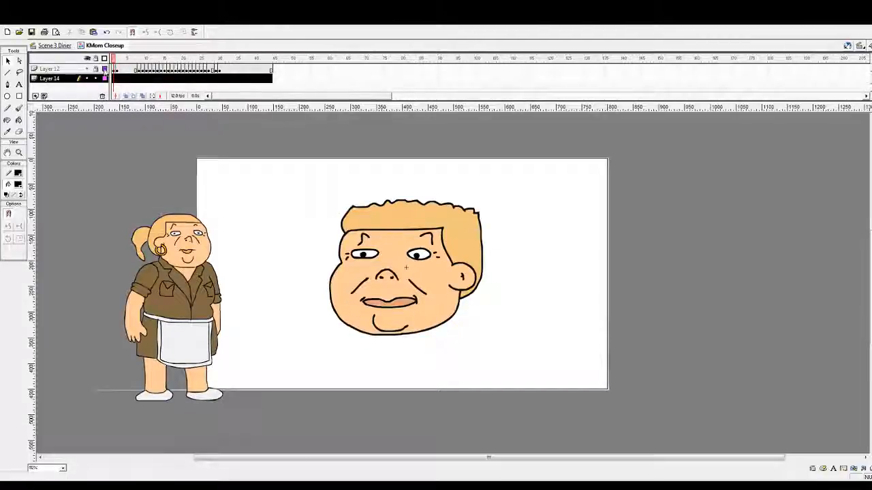
pyautogui.click(104, 69)
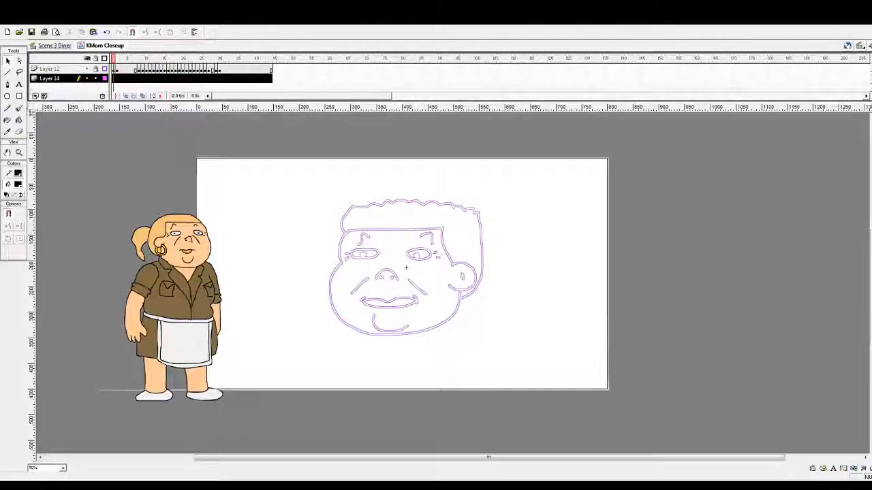
# Brush in the uniform's collar, lapels and right shoulder in red under the head on Layer 14
pyautogui.click(20, 109)
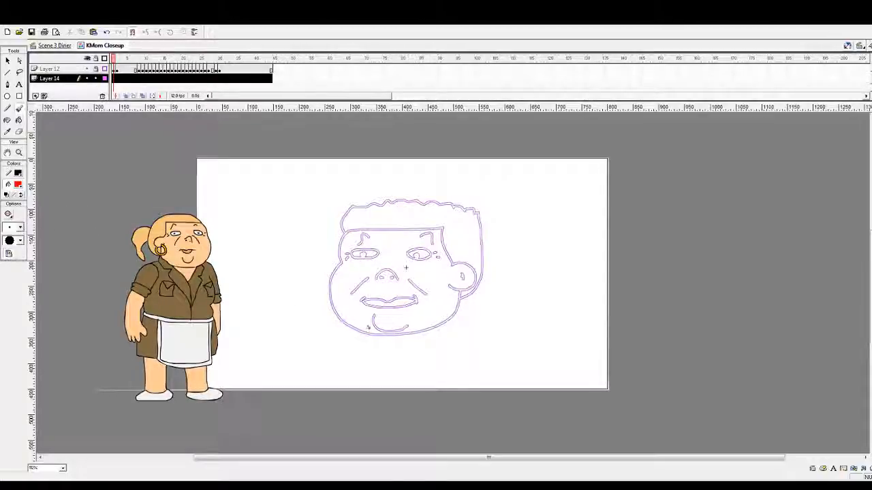
pyautogui.moveTo(351, 317); pyautogui.dragTo(306, 348)
pyautogui.hotkey('ctrl', 'z')
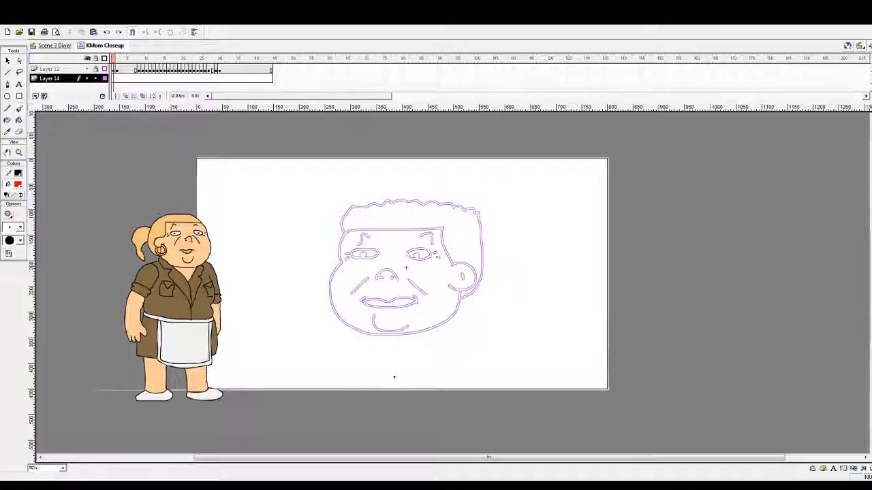
pyautogui.moveTo(395, 376)
pyautogui.mouseDown()
pyautogui.moveTo(380, 342)
pyautogui.moveTo(354, 320)
pyautogui.moveTo(349, 284)
pyautogui.moveTo(381, 273)
pyautogui.moveTo(433, 280)
pyautogui.moveTo(442, 304)
pyautogui.moveTo(443, 326)
pyautogui.moveTo(413, 342)
pyautogui.moveTo(394, 378)
pyautogui.mouseUp()
pyautogui.moveTo(379, 267)
pyautogui.mouseDown()
pyautogui.moveTo(335, 291)
pyautogui.moveTo(333, 328)
pyautogui.moveTo(361, 342)
pyautogui.moveTo(346, 357)
pyautogui.moveTo(395, 406)
pyautogui.mouseUp()
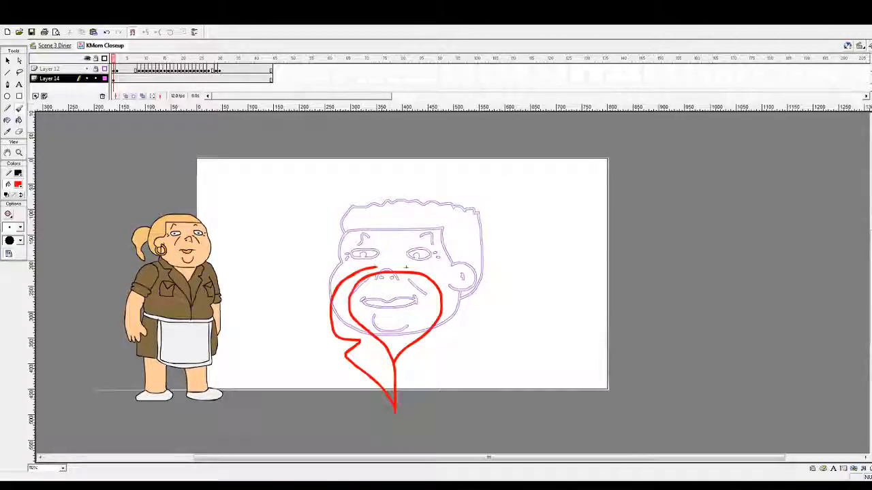
pyautogui.moveTo(379, 267)
pyautogui.mouseDown()
pyautogui.moveTo(442, 277)
pyautogui.moveTo(459, 315)
pyautogui.moveTo(429, 351)
pyautogui.moveTo(433, 366)
pyautogui.moveTo(397, 410)
pyautogui.mouseUp()
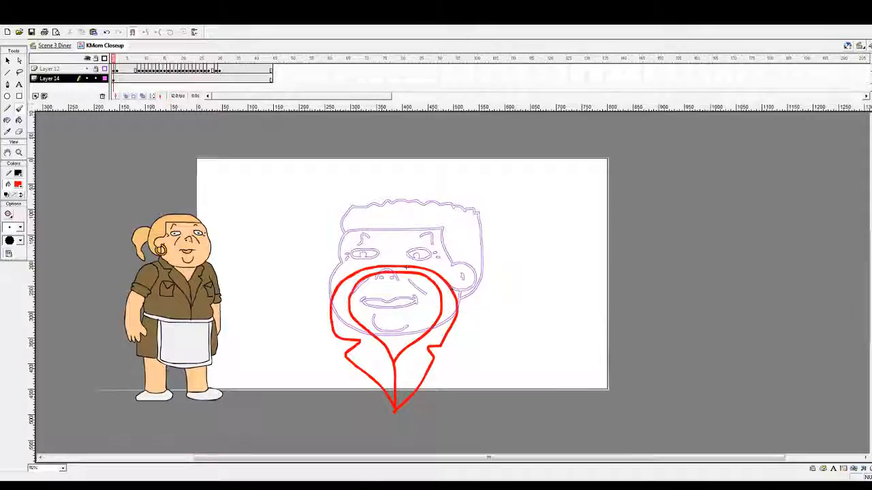
pyautogui.moveTo(451, 289)
pyautogui.mouseDown()
pyautogui.moveTo(507, 310)
pyautogui.moveTo(532, 393)
pyautogui.mouseUp()
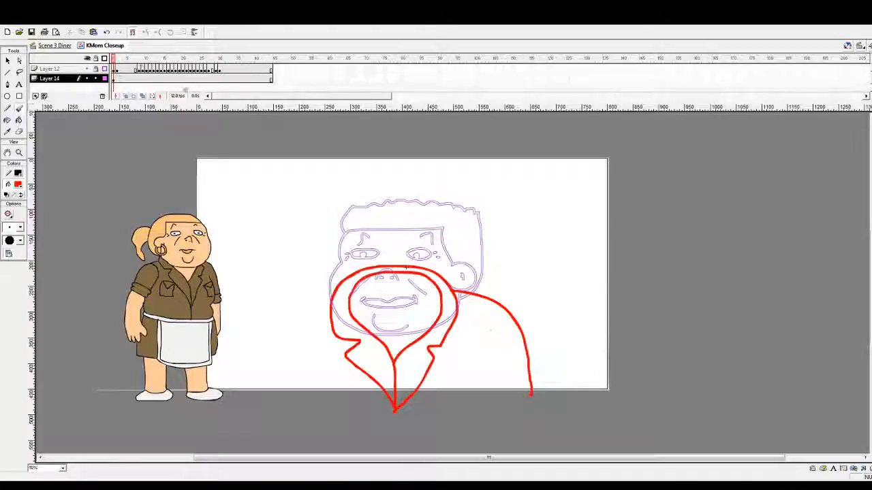
# Show Layer 12 in full colour again and move the red collar sketch slightly down under the chin
pyautogui.click(104, 68)
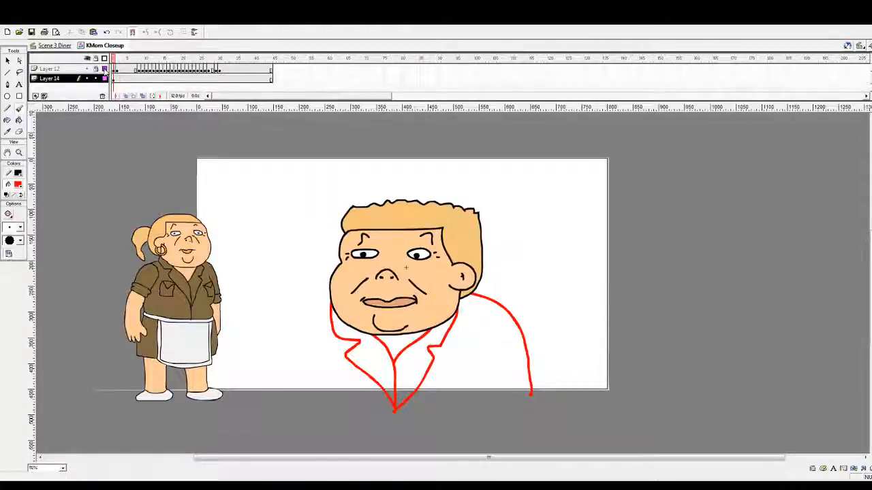
pyautogui.click(114, 80)
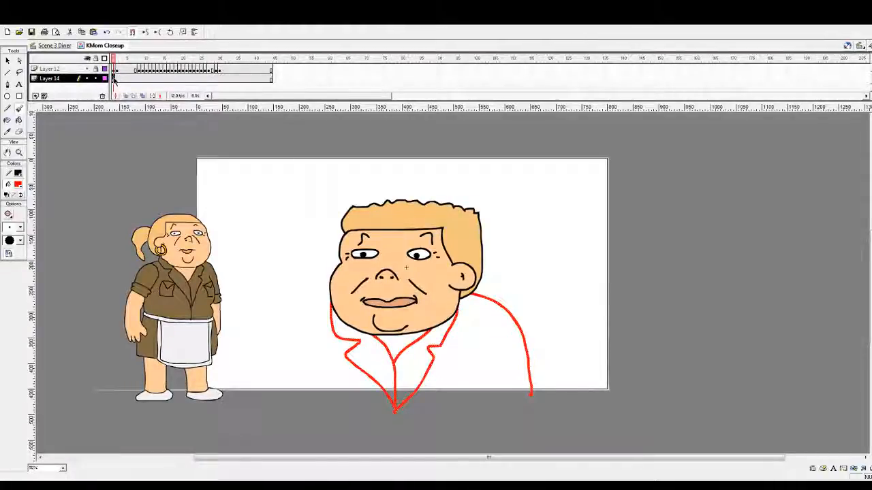
pyautogui.click(8, 61)
pyautogui.moveTo(481, 298); pyautogui.dragTo(479, 309)
# Brush in the uniform's left shoulder and a closing line along the bottom of the torso in red
pyautogui.press('b')
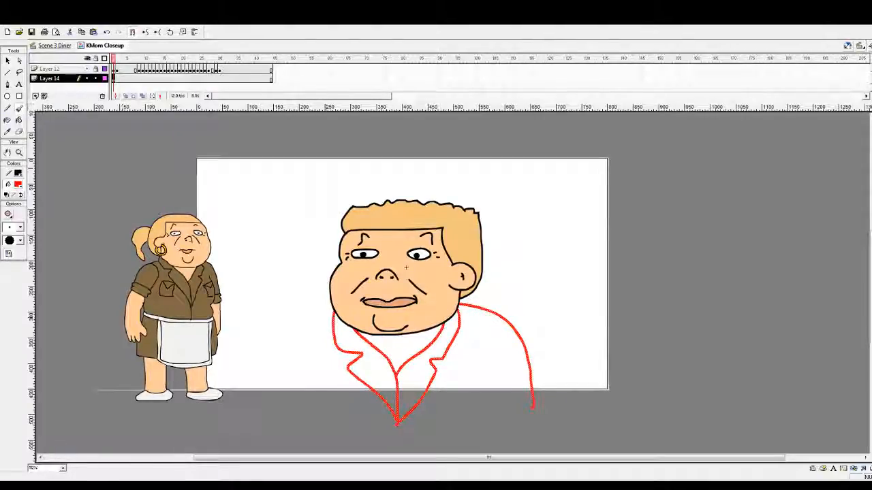
pyautogui.moveTo(332, 314); pyautogui.dragTo(290, 360)
pyautogui.hotkey('ctrl', 'z')
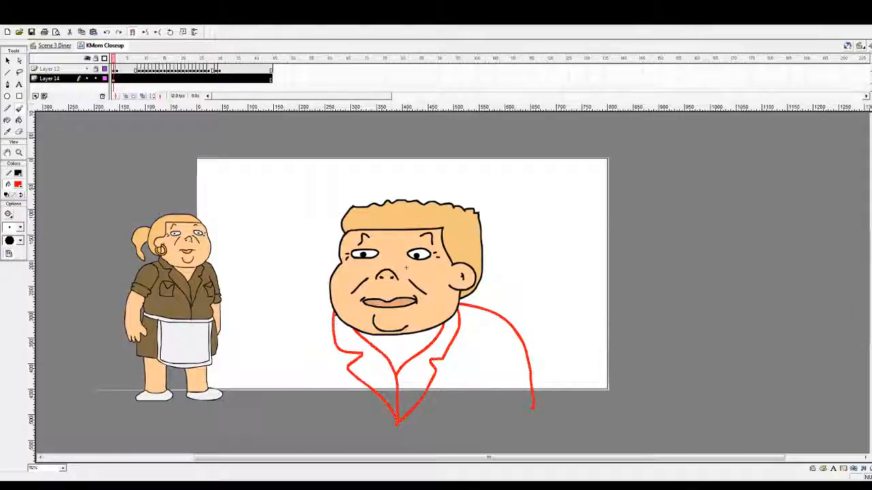
pyautogui.moveTo(334, 312)
pyautogui.mouseDown()
pyautogui.moveTo(297, 347)
pyautogui.moveTo(282, 411)
pyautogui.moveTo(534, 408)
pyautogui.mouseUp()
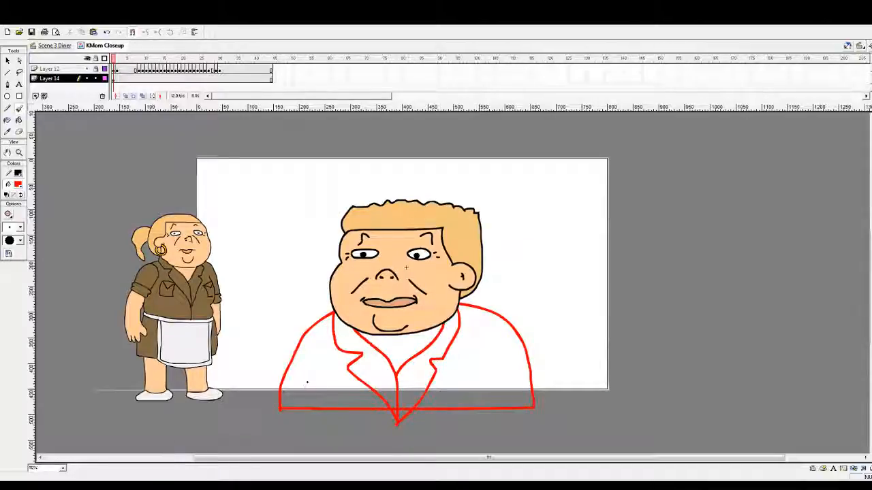
# Brush in the uniform's two chest pockets with pointed flaps and both inner sleeve lines in red
pyautogui.moveTo(314, 382)
pyautogui.mouseDown()
pyautogui.moveTo(354, 380)
pyautogui.moveTo(353, 404)
pyautogui.mouseUp()
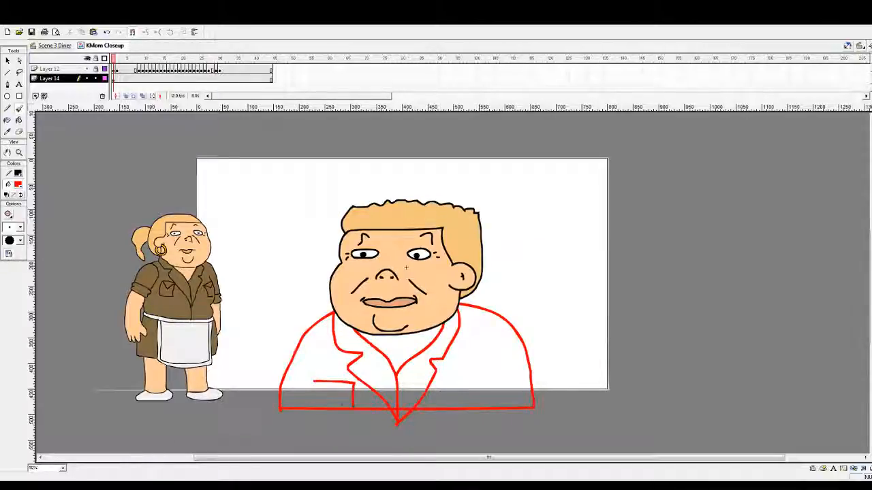
pyautogui.moveTo(314, 382); pyautogui.dragTo(312, 407)
pyautogui.moveTo(448, 408)
pyautogui.mouseDown()
pyautogui.moveTo(447, 381)
pyautogui.moveTo(488, 381)
pyautogui.moveTo(490, 407)
pyautogui.mouseUp()
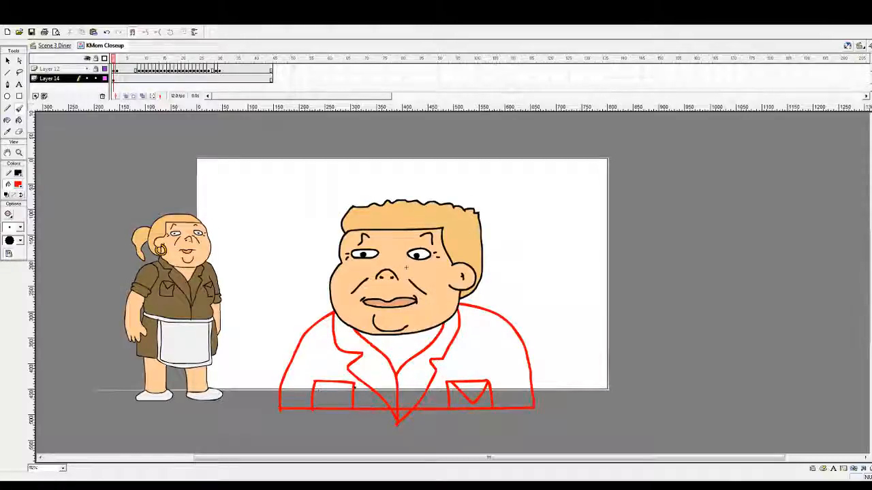
pyautogui.moveTo(334, 393); pyautogui.dragTo(317, 383)
pyautogui.moveTo(311, 353); pyautogui.dragTo(280, 400)
pyautogui.moveTo(489, 350); pyautogui.dragTo(537, 406)
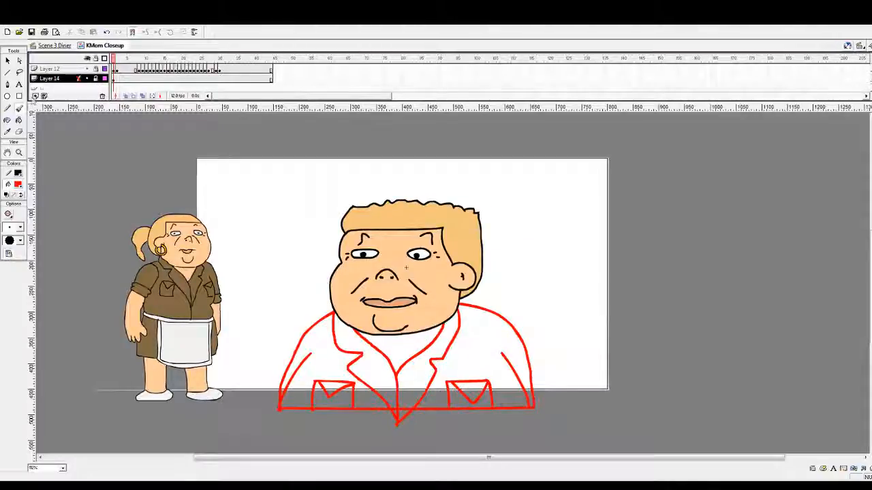
# Add a new layer above Layer 14, set the brush colour to blue and try a stroke beside the cheek
pyautogui.click(35, 95)
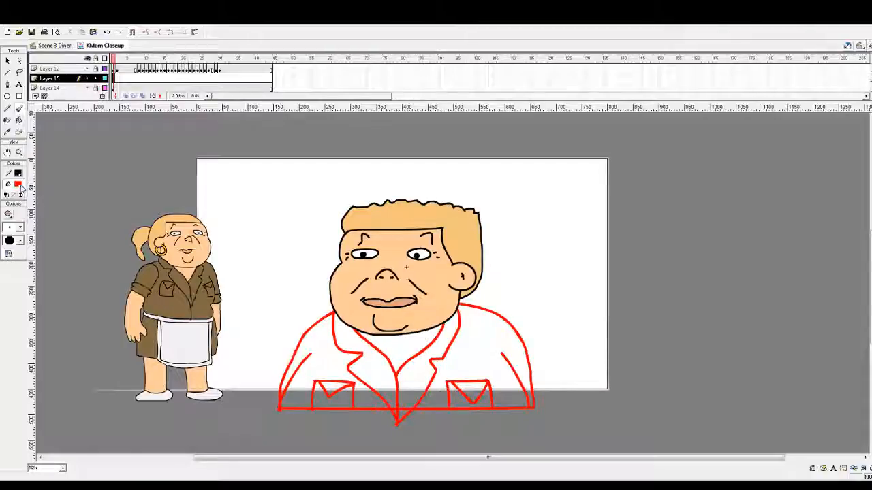
pyautogui.click(12, 229)
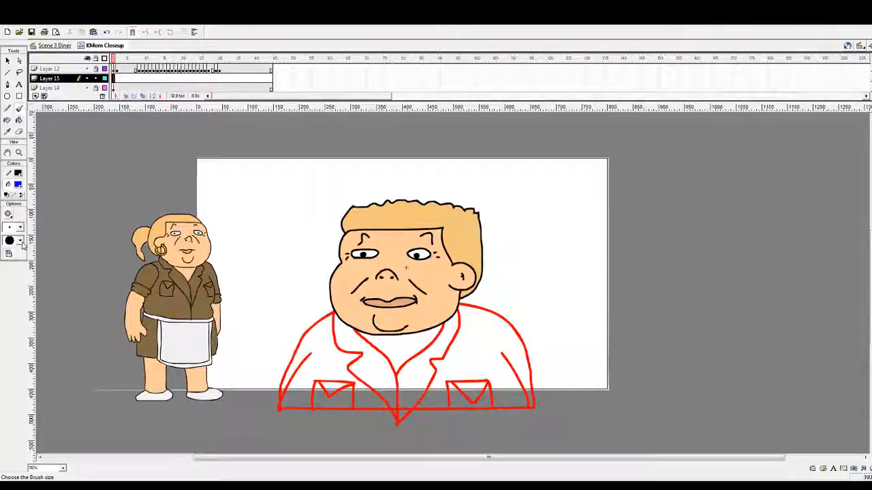
pyautogui.moveTo(335, 262); pyautogui.dragTo(320, 300)
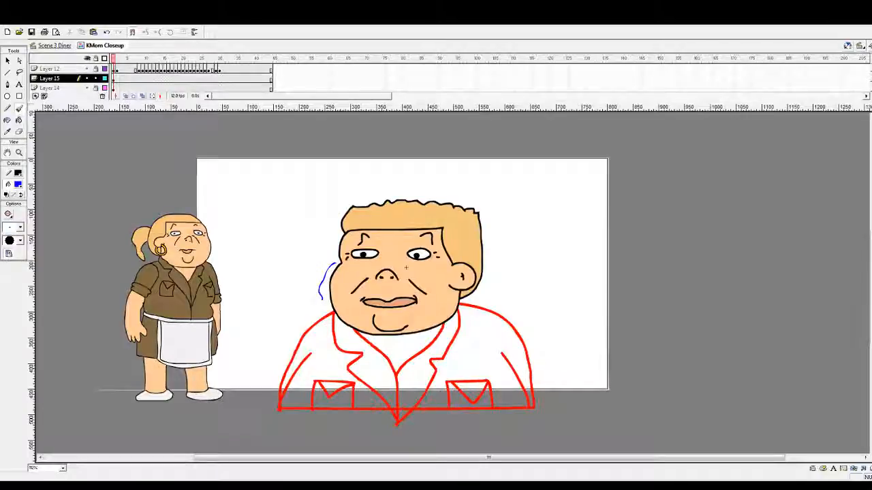
pyautogui.hotkey('ctrl', 'z')
# Display Layer 12's head as outlines and adjust the brush size for tracing the red uniform sketch
pyautogui.click(20, 152)
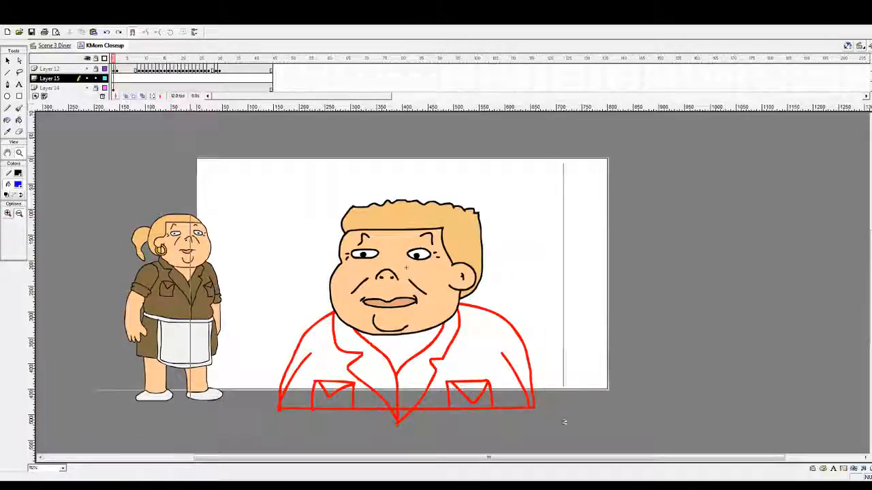
pyautogui.moveTo(193, 157); pyautogui.dragTo(622, 420)
pyautogui.moveTo(465, 459); pyautogui.dragTo(494, 458)
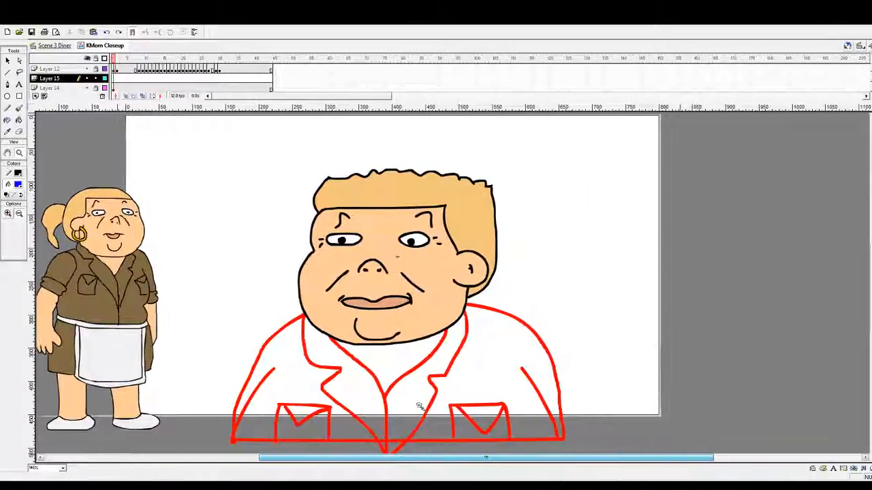
pyautogui.scroll(-1, 421, 405)
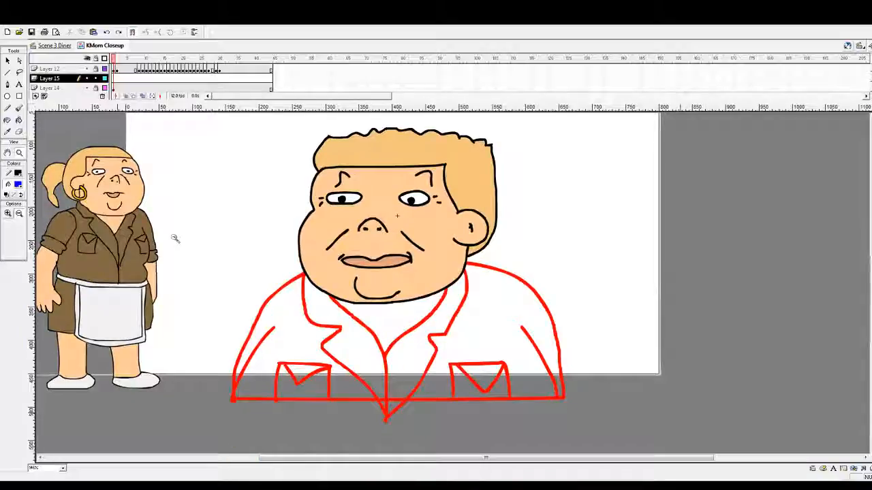
pyautogui.click(19, 109)
pyautogui.click(105, 69)
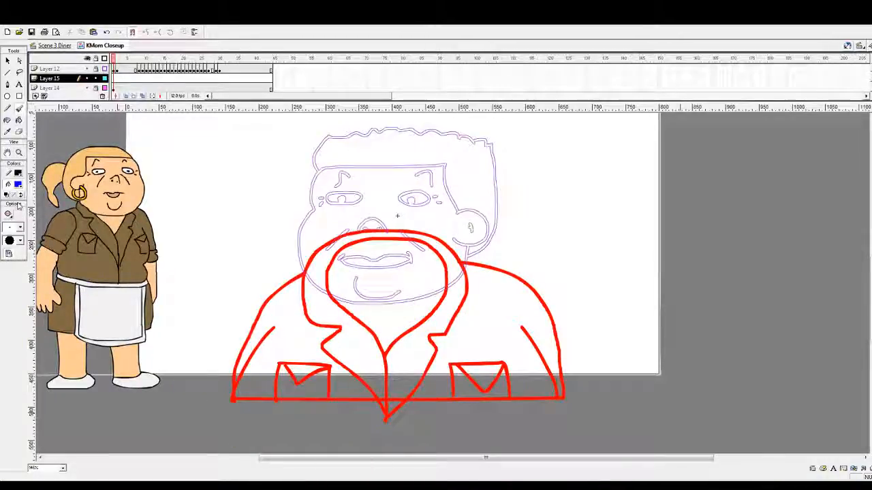
pyautogui.click(21, 227)
pyautogui.click(17, 238)
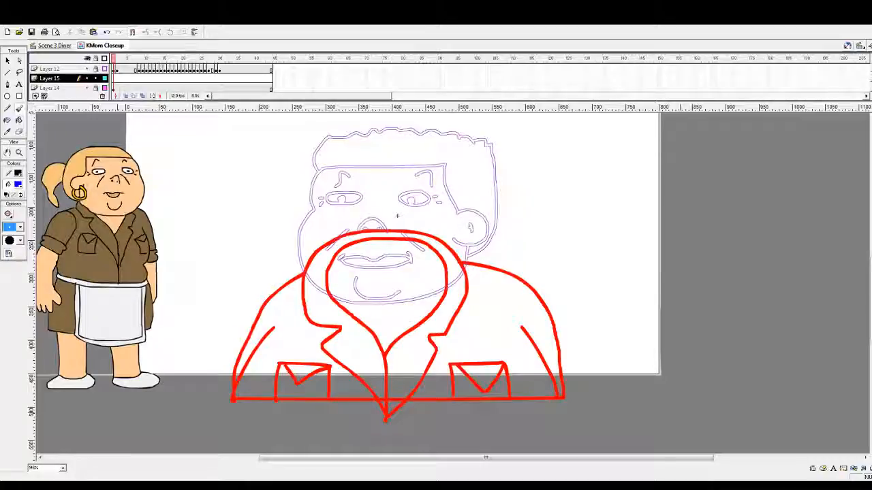
pyautogui.moveTo(298, 253); pyautogui.dragTo(327, 295)
pyautogui.hotkey('ctrl', 'z')
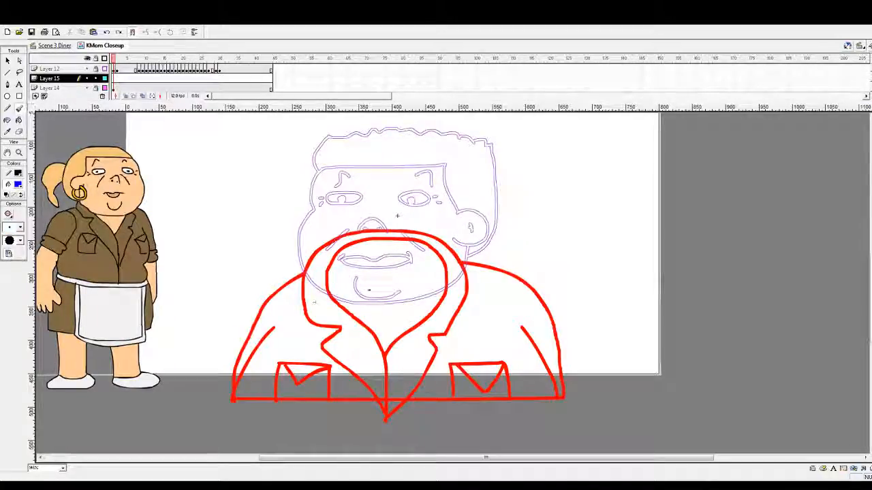
# Trace the uniform's neck opening, collar, centre line and both lapels in blue over the red sketch on Layer 15
pyautogui.moveTo(392, 238)
pyautogui.mouseDown()
pyautogui.moveTo(344, 245)
pyautogui.moveTo(328, 281)
pyautogui.moveTo(377, 341)
pyautogui.moveTo(386, 419)
pyautogui.mouseUp()
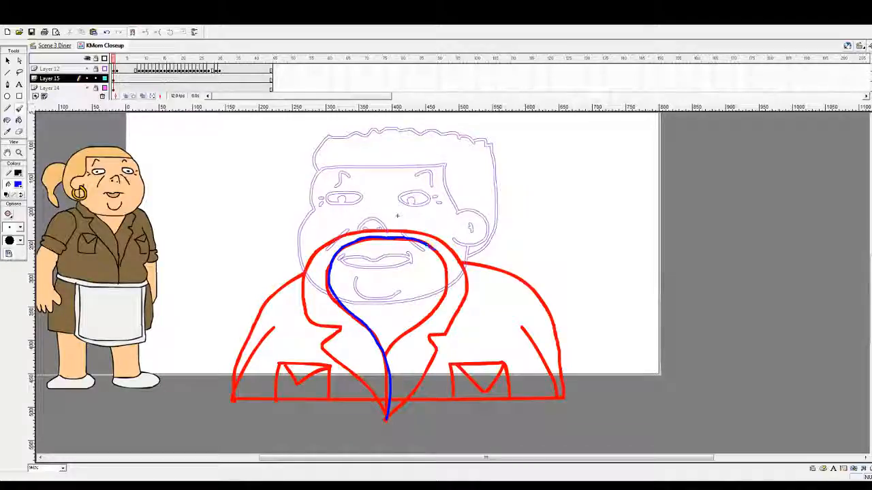
pyautogui.moveTo(412, 240)
pyautogui.mouseDown()
pyautogui.moveTo(449, 282)
pyautogui.moveTo(435, 310)
pyautogui.moveTo(386, 352)
pyautogui.mouseUp()
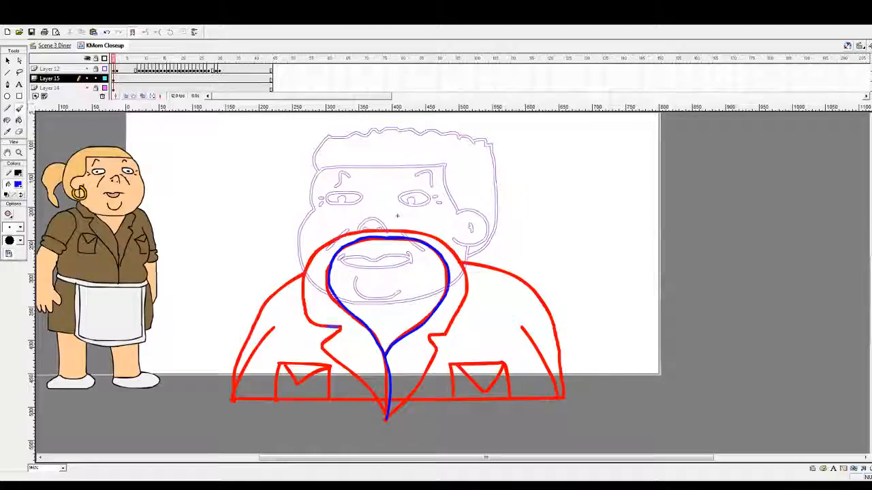
pyautogui.moveTo(341, 328)
pyautogui.mouseDown()
pyautogui.moveTo(301, 306)
pyautogui.moveTo(301, 266)
pyautogui.moveTo(324, 245)
pyautogui.moveTo(365, 233)
pyautogui.moveTo(433, 239)
pyautogui.mouseUp()
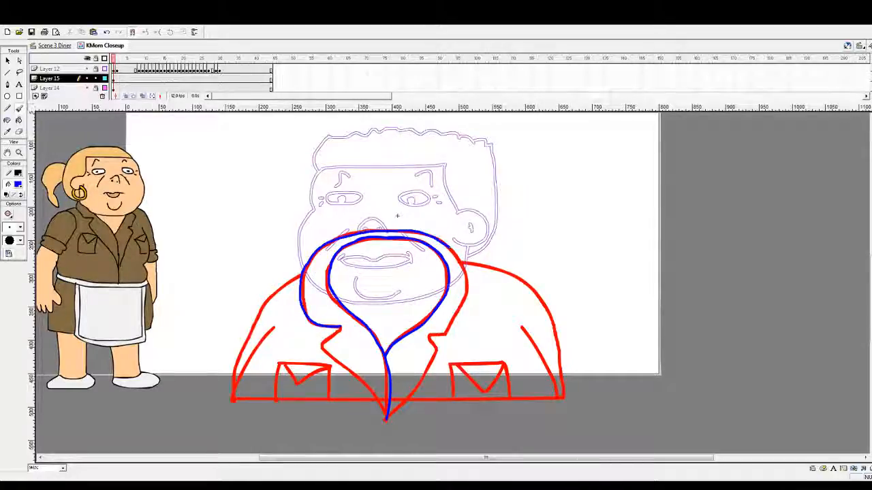
pyautogui.moveTo(466, 276); pyautogui.dragTo(461, 311)
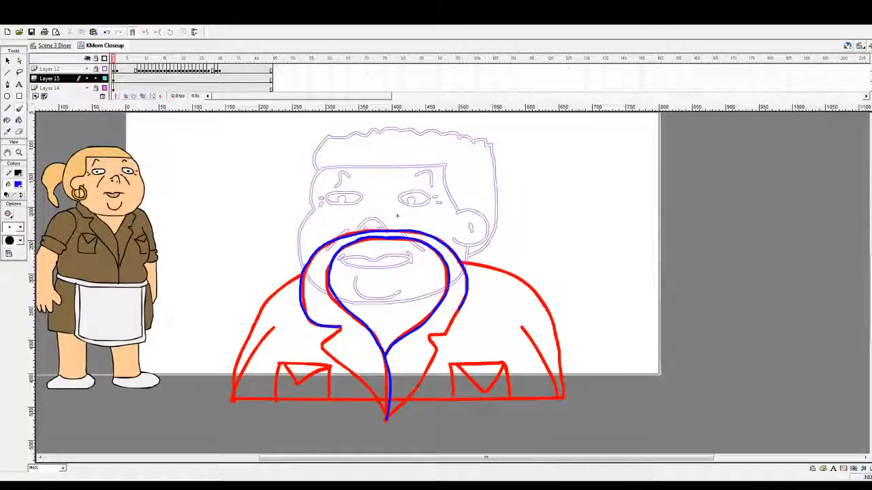
pyautogui.moveTo(449, 315); pyautogui.dragTo(387, 419)
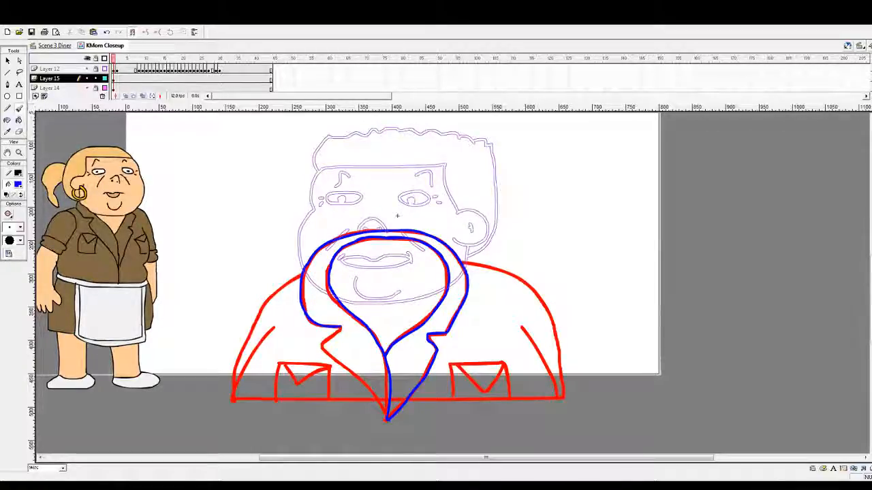
pyautogui.moveTo(339, 332)
pyautogui.mouseDown()
pyautogui.moveTo(325, 354)
pyautogui.moveTo(387, 419)
pyautogui.mouseUp()
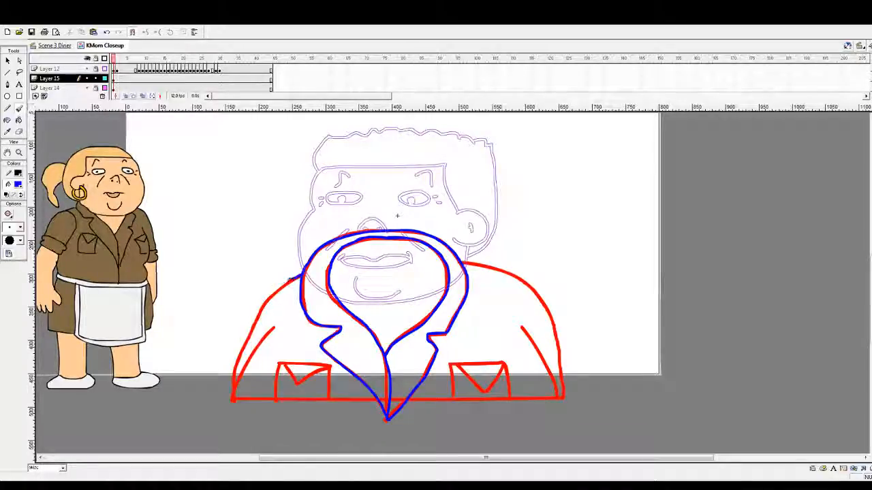
# Trace the torso's straight bottom line and her right chest pocket with its flap in blue
pyautogui.moveTo(301, 276); pyautogui.dragTo(270, 300)
pyautogui.hotkey('ctrl', 'z')
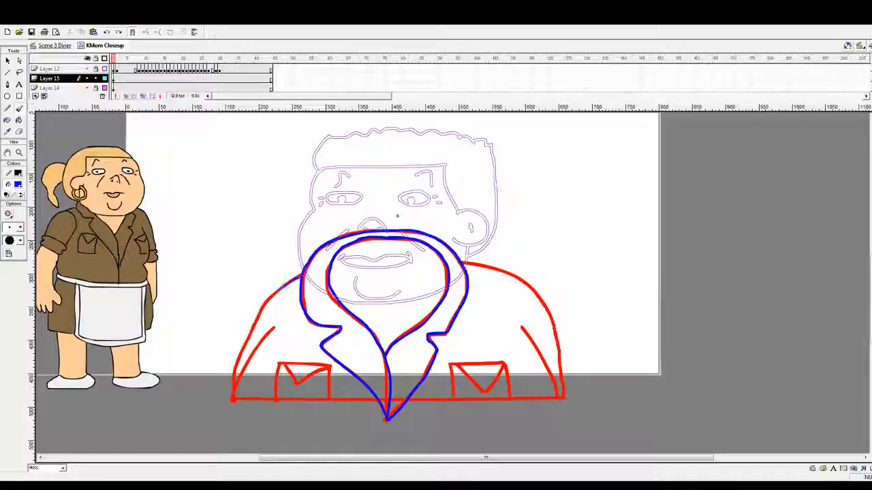
pyautogui.moveTo(301, 275)
pyautogui.mouseDown()
pyautogui.moveTo(256, 334)
pyautogui.moveTo(226, 398)
pyautogui.moveTo(585, 400)
pyautogui.mouseUp()
pyautogui.hotkey('ctrl', 'z')
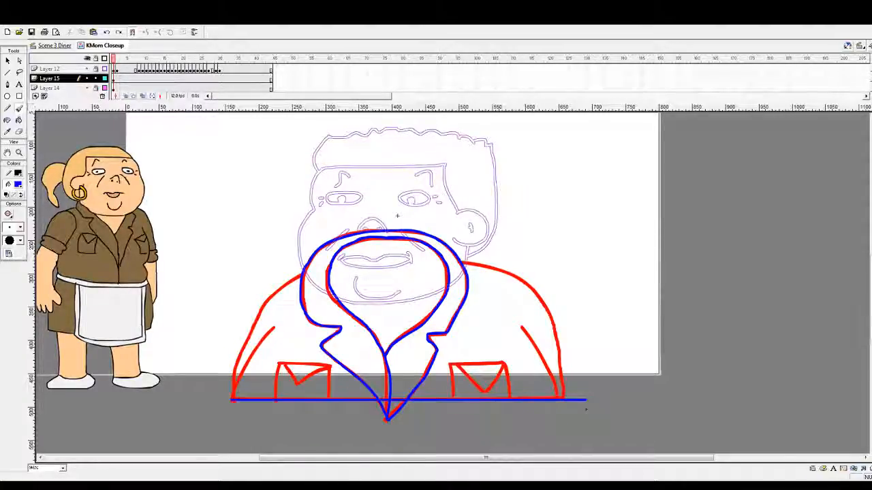
pyautogui.moveTo(279, 363)
pyautogui.mouseDown()
pyautogui.moveTo(330, 365)
pyautogui.moveTo(329, 398)
pyautogui.mouseUp()
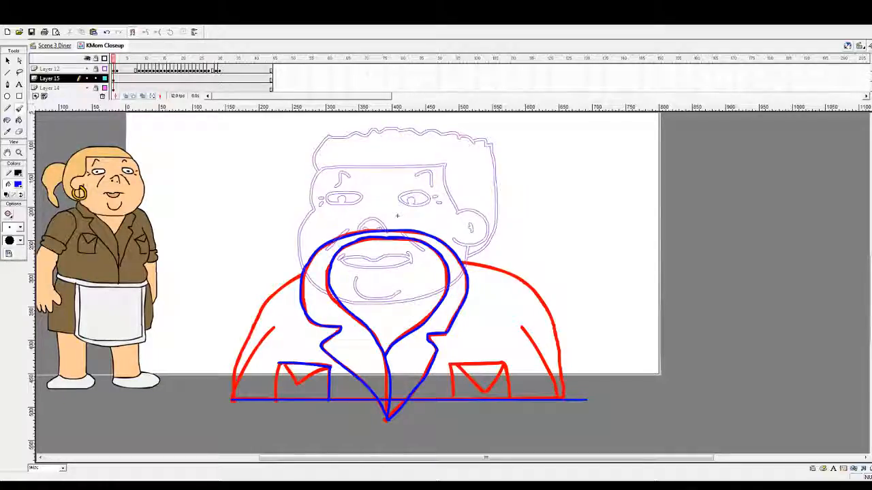
pyautogui.moveTo(279, 364)
pyautogui.mouseDown()
pyautogui.moveTo(301, 387)
pyautogui.moveTo(330, 367)
pyautogui.mouseUp()
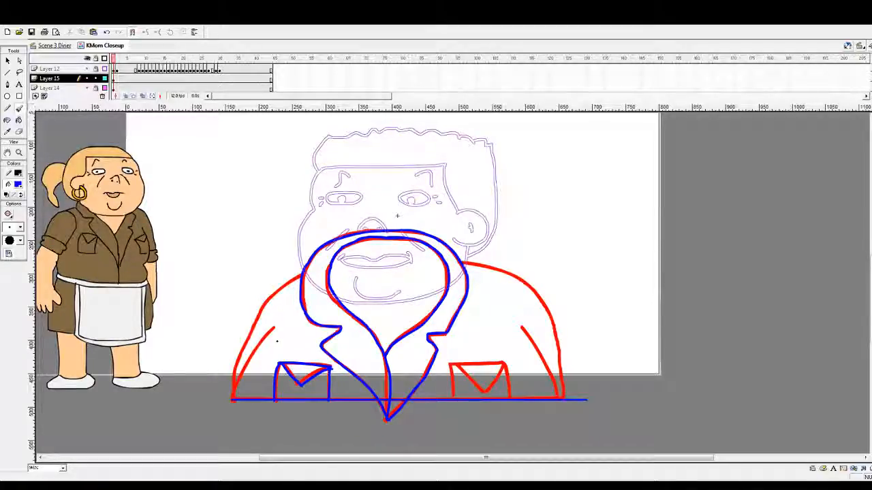
# Trace both inner sleeve lines and her left chest pocket with its flap in blue
pyautogui.moveTo(274, 328); pyautogui.dragTo(233, 398)
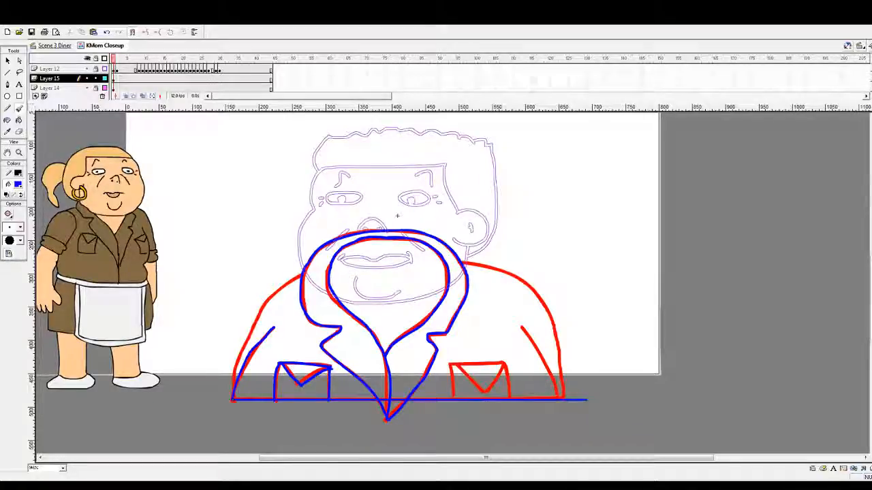
pyautogui.moveTo(522, 328)
pyautogui.mouseDown()
pyautogui.moveTo(539, 349)
pyautogui.moveTo(554, 397)
pyautogui.mouseUp()
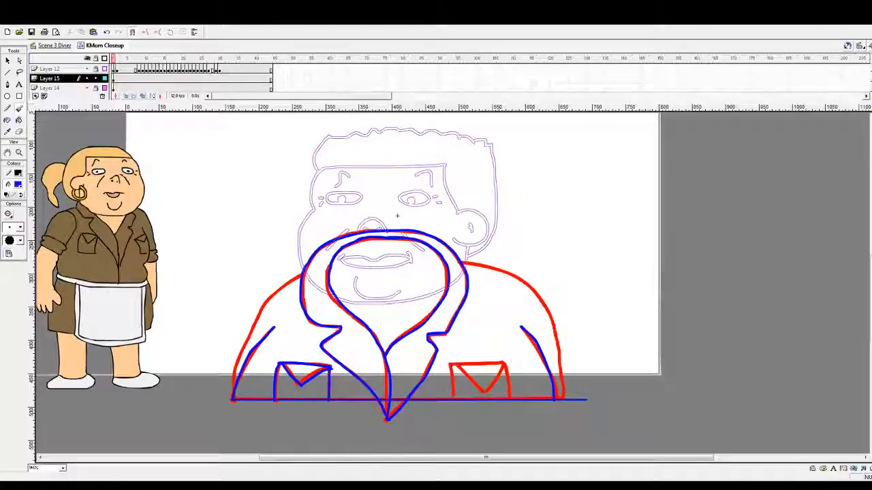
pyautogui.moveTo(505, 364); pyautogui.dragTo(510, 400)
pyautogui.hotkey('ctrl', 'z')
pyautogui.hotkey('ctrl', 'z')
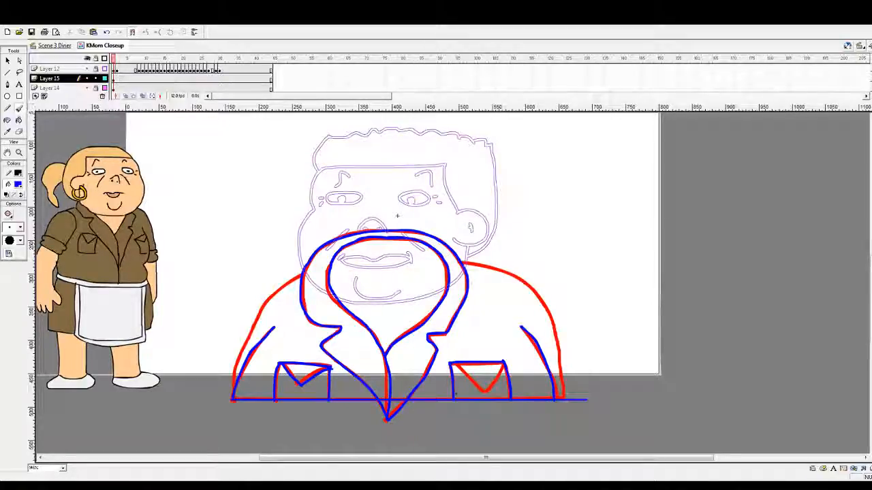
pyautogui.moveTo(453, 363); pyautogui.dragTo(485, 393)
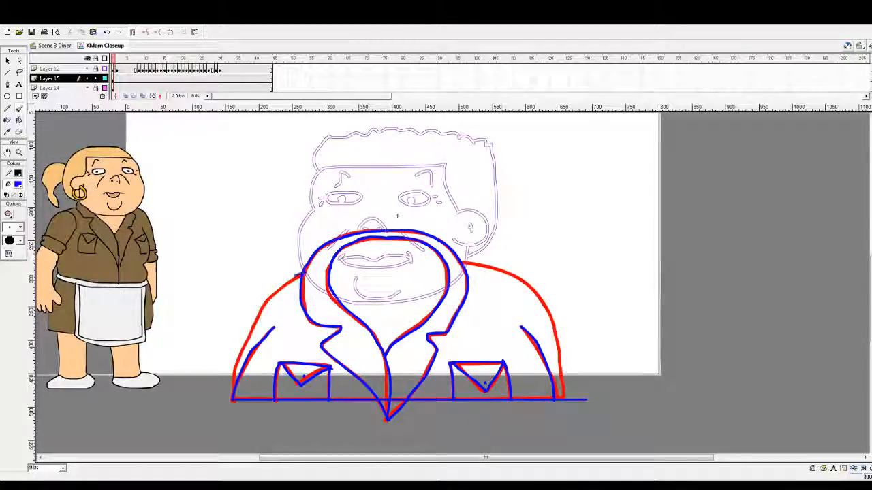
# Trace both shoulders and outer sleeve edges in blue from the collar down to the bottom line
pyautogui.moveTo(301, 274)
pyautogui.mouseDown()
pyautogui.moveTo(269, 303)
pyautogui.moveTo(240, 364)
pyautogui.mouseUp()
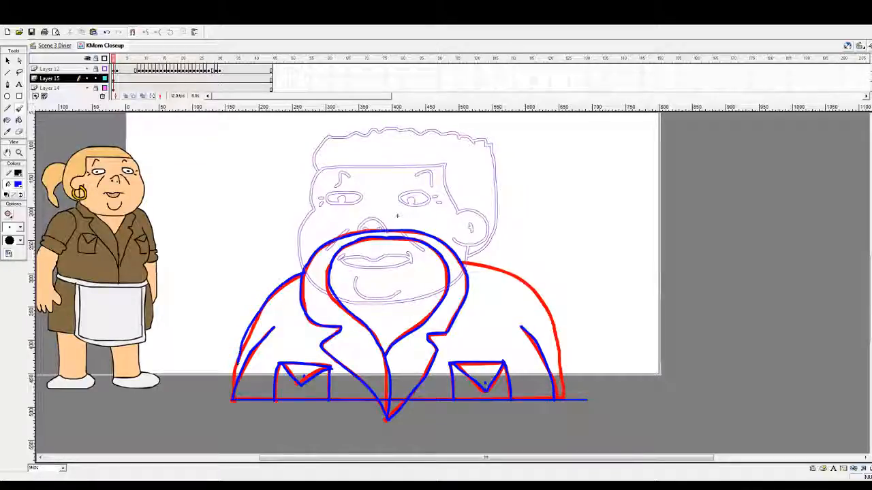
pyautogui.moveTo(228, 394); pyautogui.dragTo(233, 400)
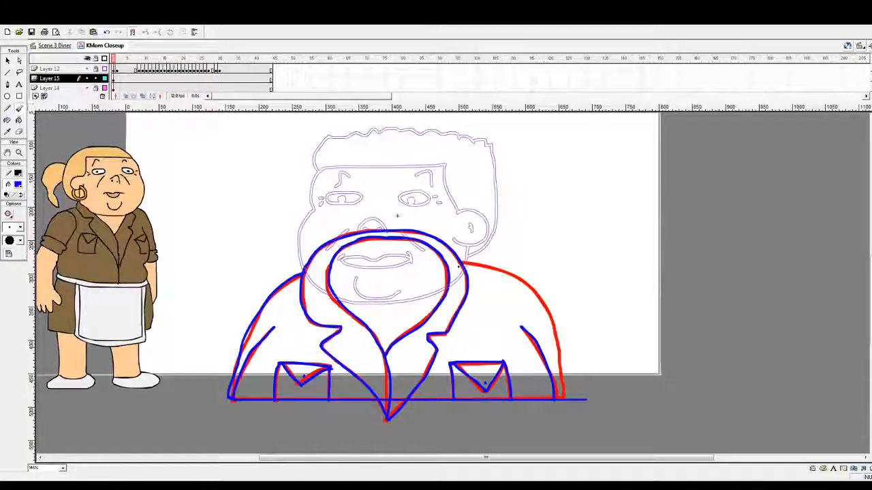
pyautogui.moveTo(467, 263)
pyautogui.mouseDown()
pyautogui.moveTo(501, 267)
pyautogui.moveTo(538, 298)
pyautogui.moveTo(574, 400)
pyautogui.mouseUp()
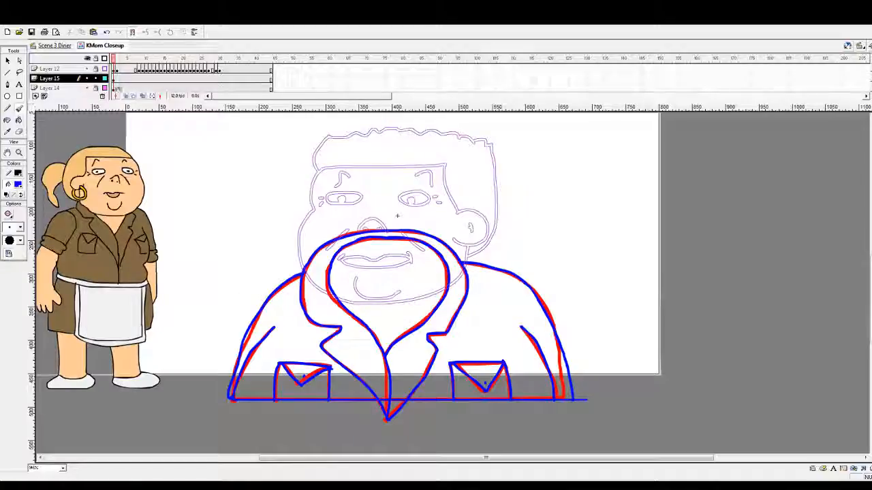
# Delete Layer 14 with the red rough sketch
pyautogui.click(117, 87)
pyautogui.hotkey('shift', 'F5')
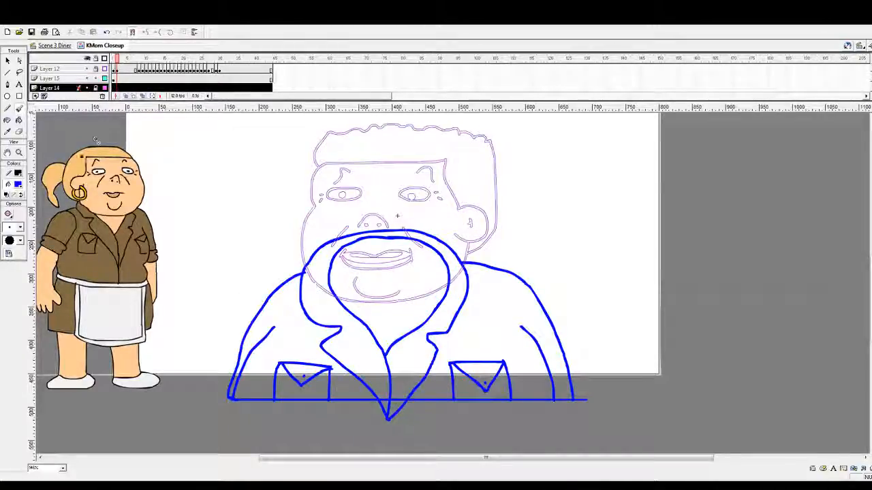
pyautogui.click(102, 96)
# Recolour all of Layer 15's blue uniform line art black and deselect it
pyautogui.click(120, 82)
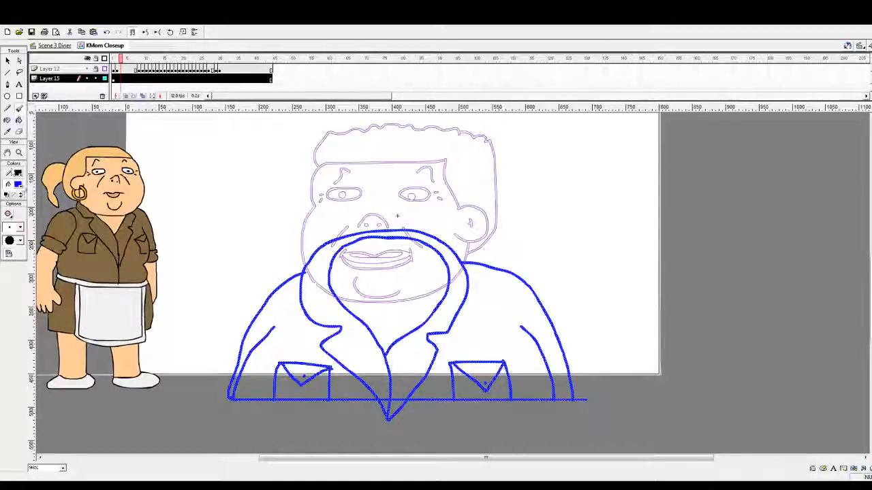
pyautogui.click(19, 185)
pyautogui.click(7, 206)
pyautogui.click(7, 62)
pyautogui.click(256, 183)
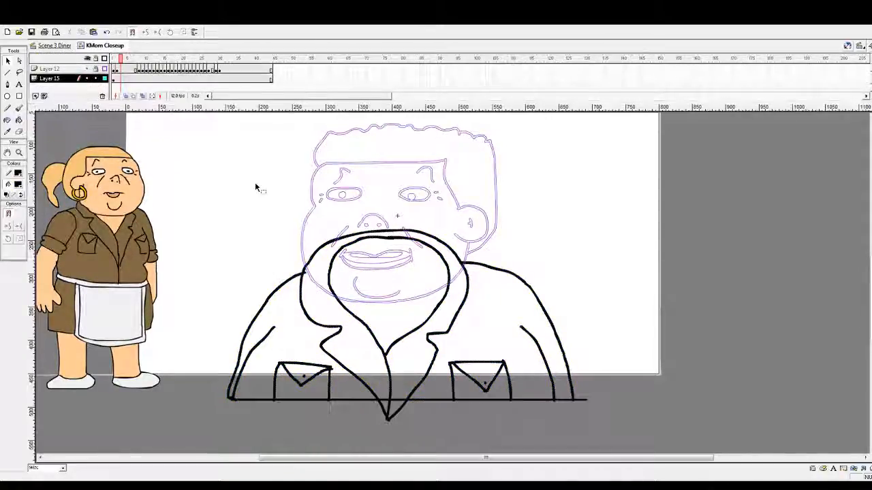
# Show Layer 12 in full colour again and erase the line overlap where her right shoulder meets the collar
pyautogui.click(104, 69)
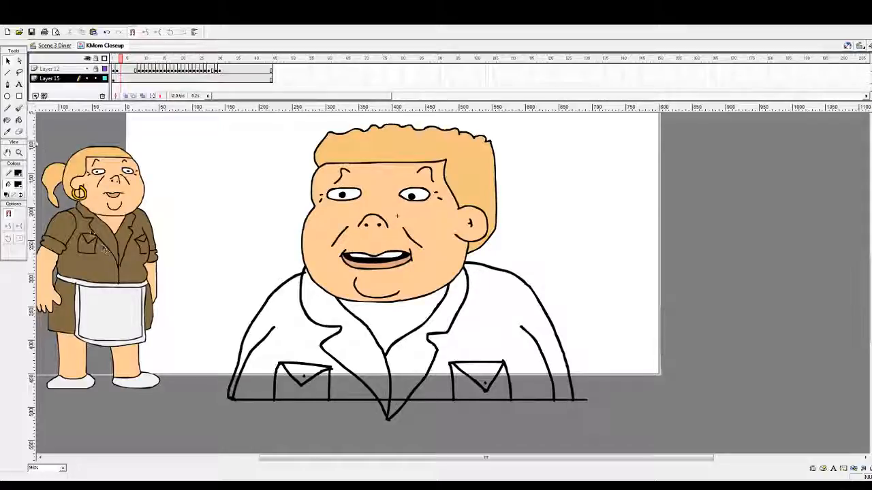
pyautogui.click(19, 131)
pyautogui.moveTo(307, 272); pyautogui.dragTo(307, 278)
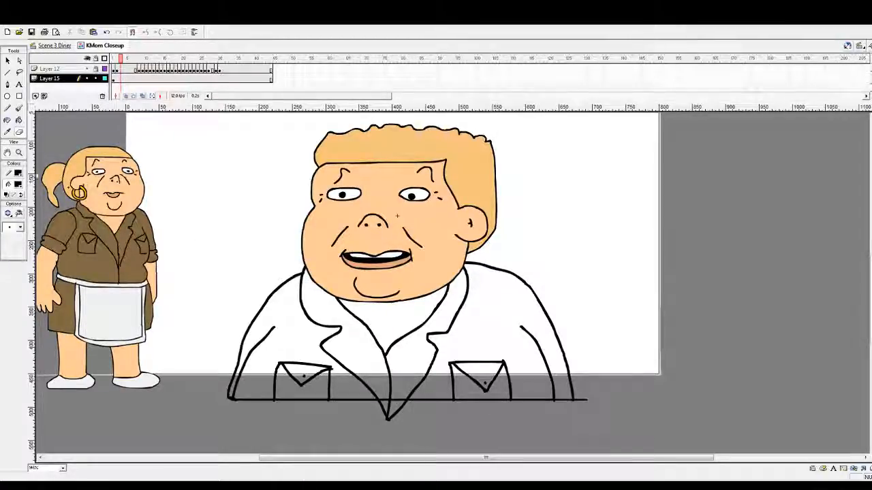
# Fill the neck opening between the collar flaps with the skin tone sampled from the full-figure reference
pyautogui.click(18, 185)
pyautogui.click(88, 182)
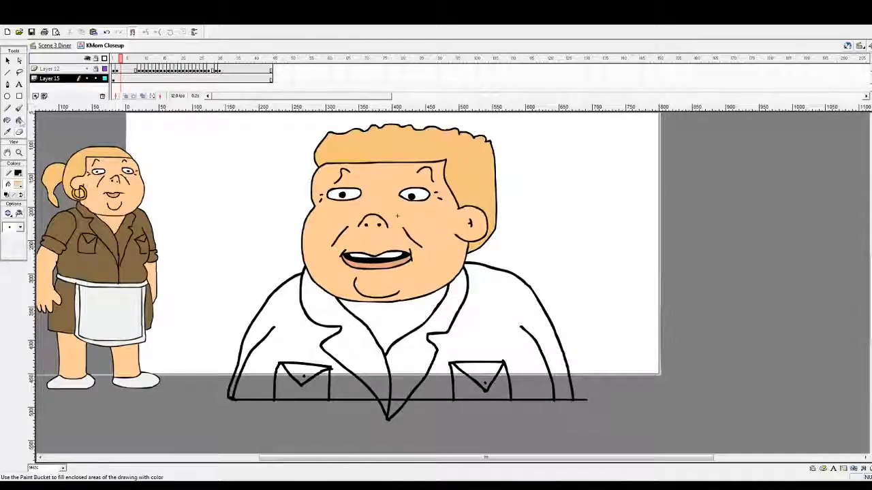
pyautogui.click(19, 120)
pyautogui.click(399, 316)
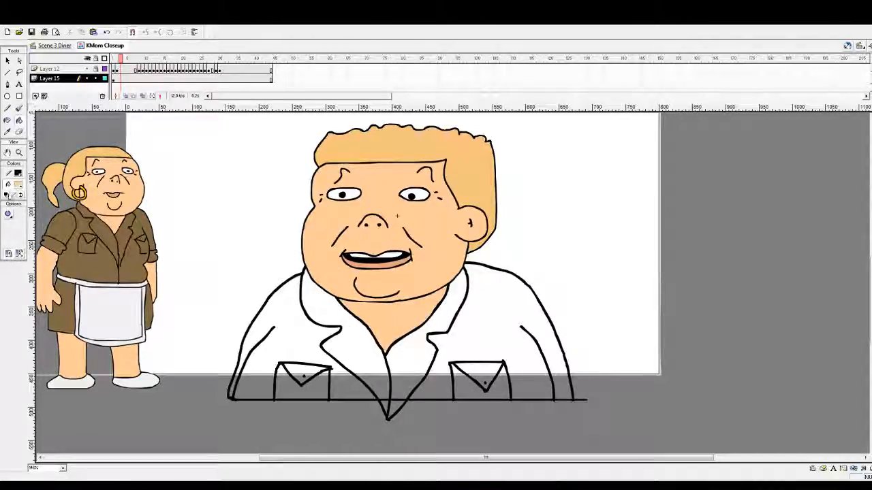
# Fill the uniform's shoulders, sleeves, collar flaps and both chest pockets with the brown of the reference figure's shirt
pyautogui.click(301, 350)
pyautogui.click(305, 373)
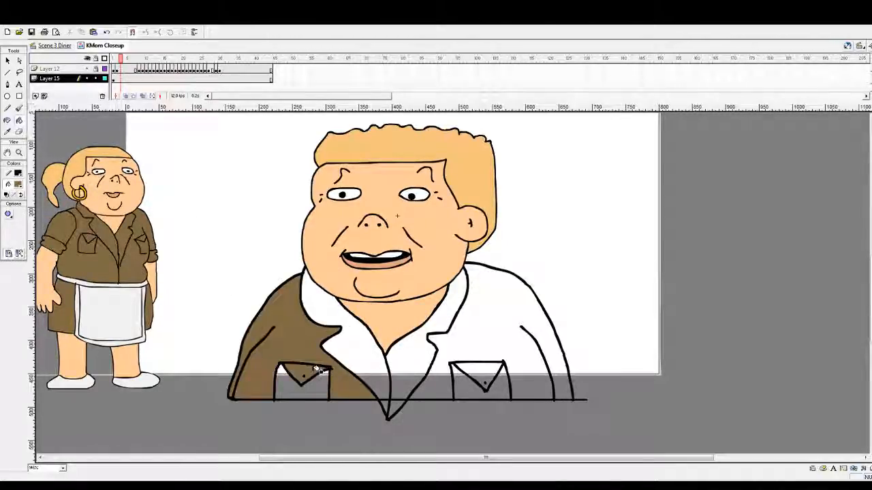
pyautogui.click(318, 391)
pyautogui.click(360, 353)
pyautogui.click(438, 377)
pyautogui.click(463, 371)
pyautogui.click(463, 383)
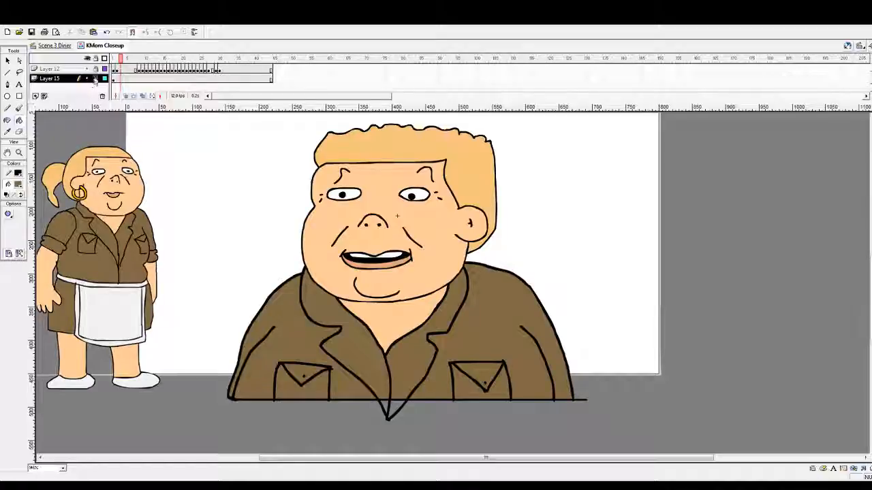
# Lock Layer 15 and rename it Body
pyautogui.doubleClick(49, 78)
pyautogui.write('Bo')
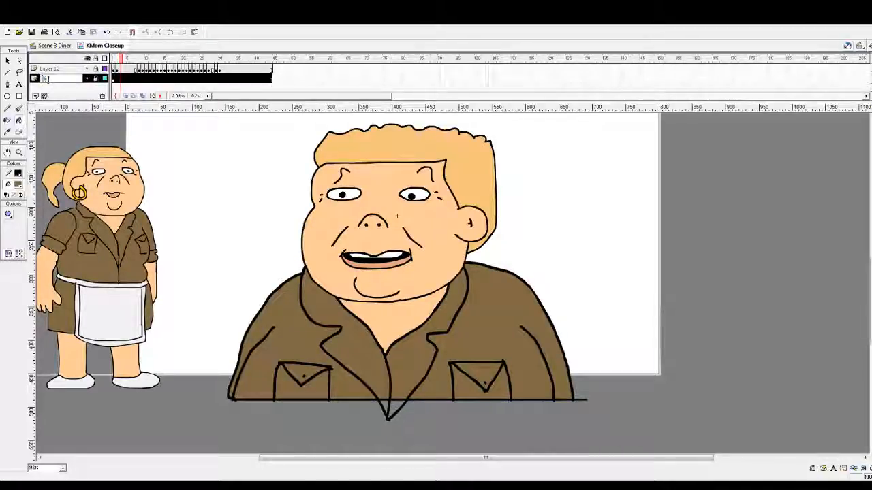
pyautogui.write('dy')
pyautogui.press('Return')
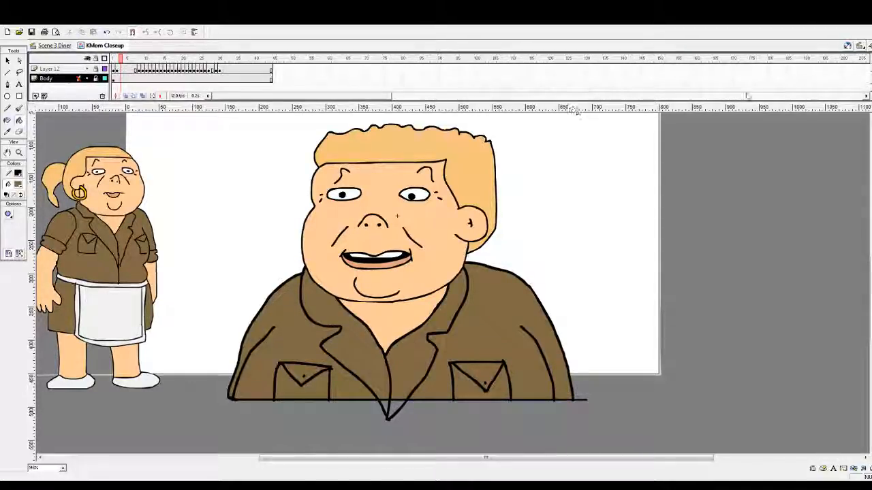
# Delete the layer above Layer 12 that holds the full-figure reference
pyautogui.moveTo(871, 77); pyautogui.dragTo(871, 68)
pyautogui.click(50, 69)
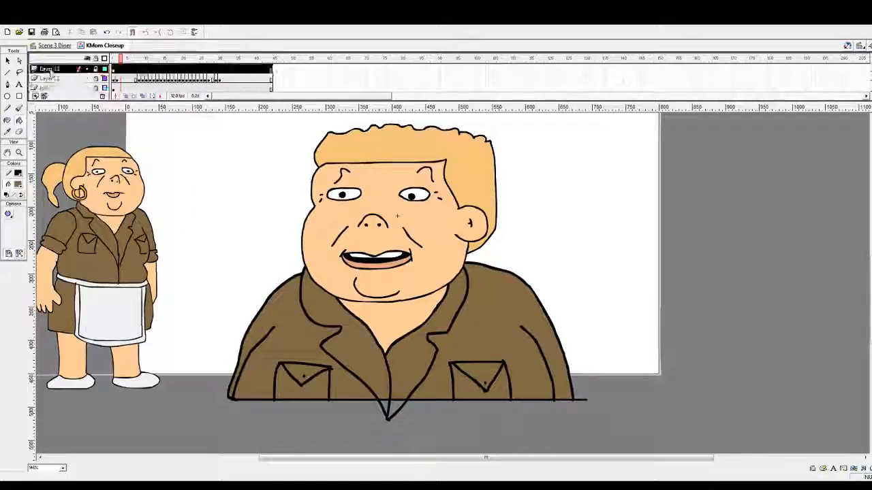
pyautogui.click(103, 96)
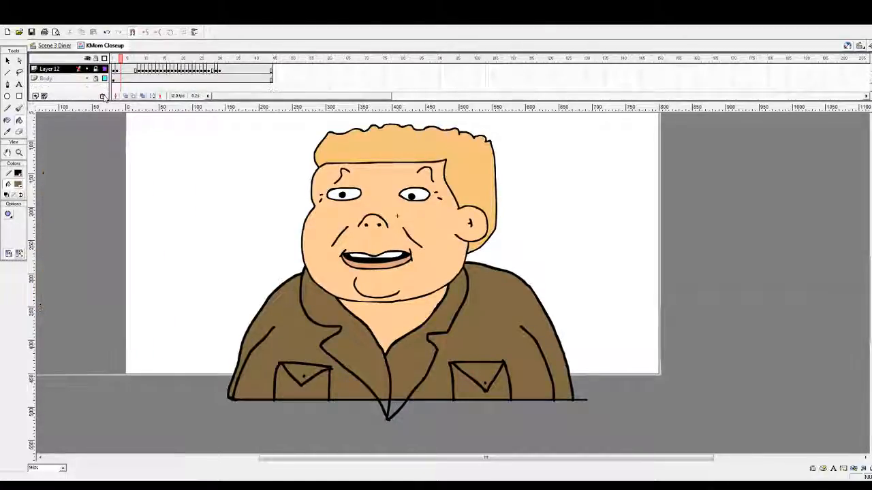
# Return to Scene 3 Diner and play back the mother's closeup from the start of Layer 51 at frame 446
pyautogui.click(55, 45)
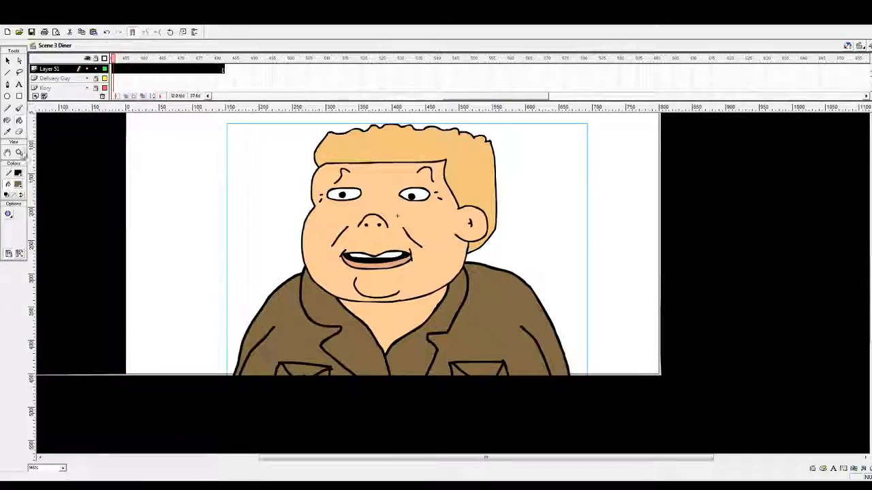
pyautogui.click(19, 153)
pyautogui.keyDown('alt'); pyautogui.click(492, 248); pyautogui.keyUp('alt')
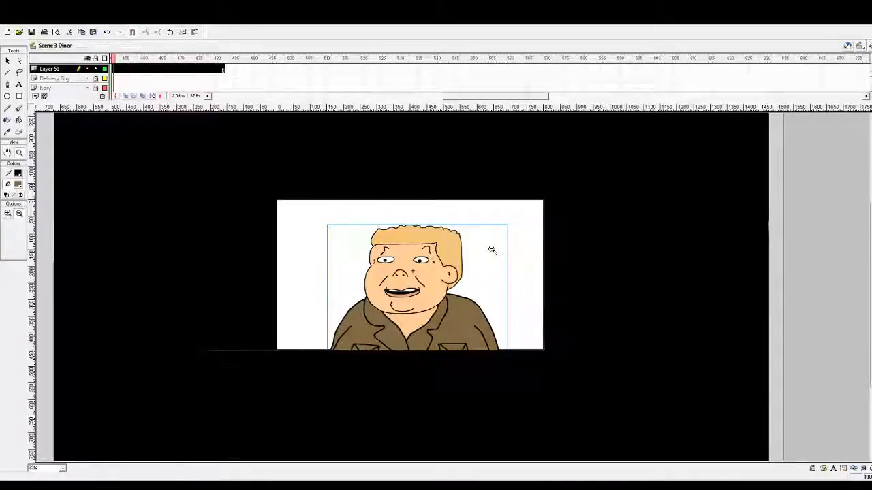
pyautogui.moveTo(476, 97); pyautogui.dragTo(429, 98)
pyautogui.moveTo(255, 60); pyautogui.dragTo(259, 62)
pyautogui.press('Return')
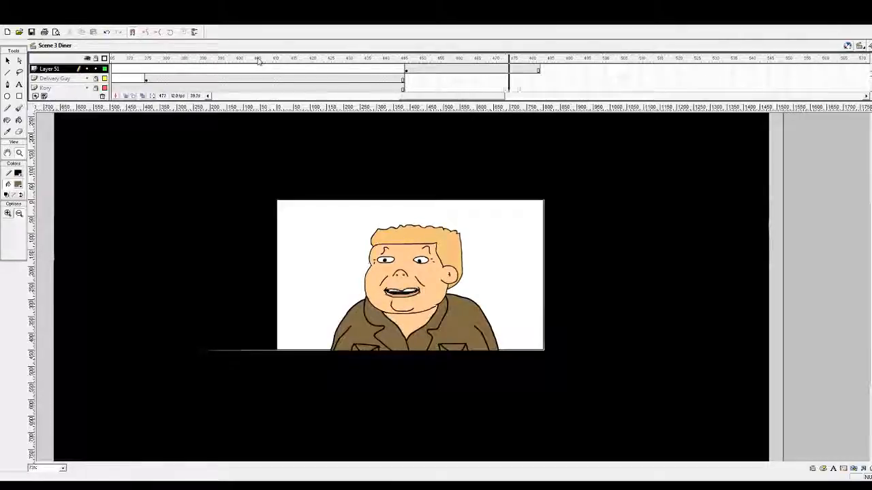
pyautogui.click(403, 60)
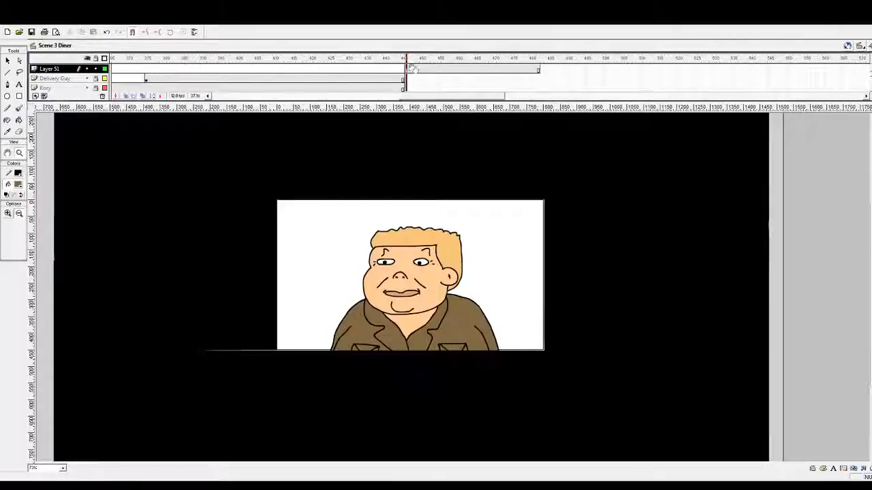
pyautogui.press('Return')
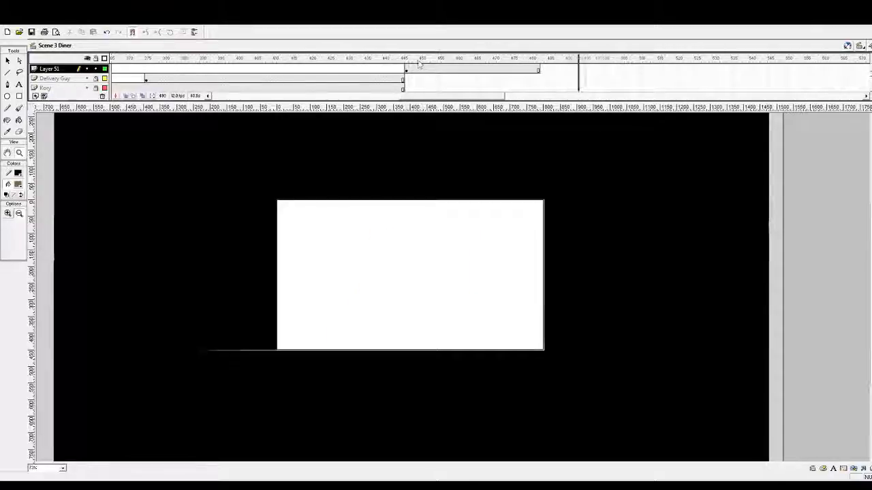
pyautogui.click(422, 60)
pyautogui.press('Return')
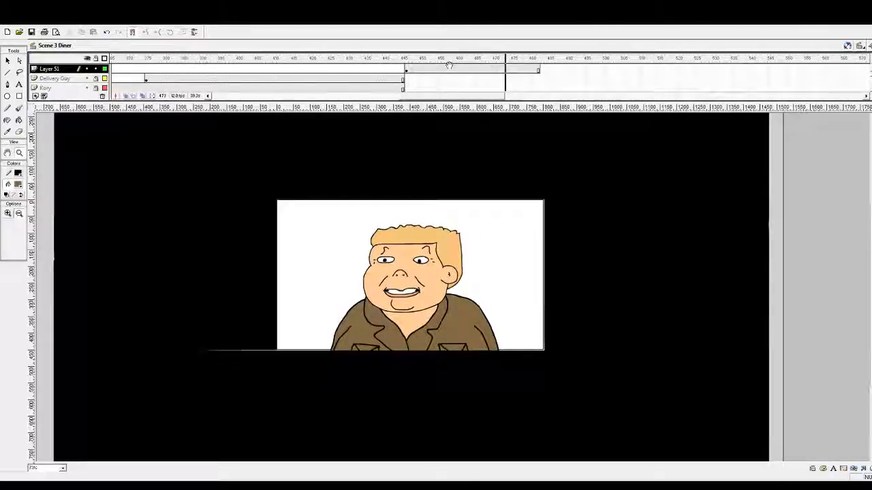
# Open the KMom Closeup symbol and move Layer 12's last keyframe one frame earlier, to frame 29
pyautogui.click(486, 70)
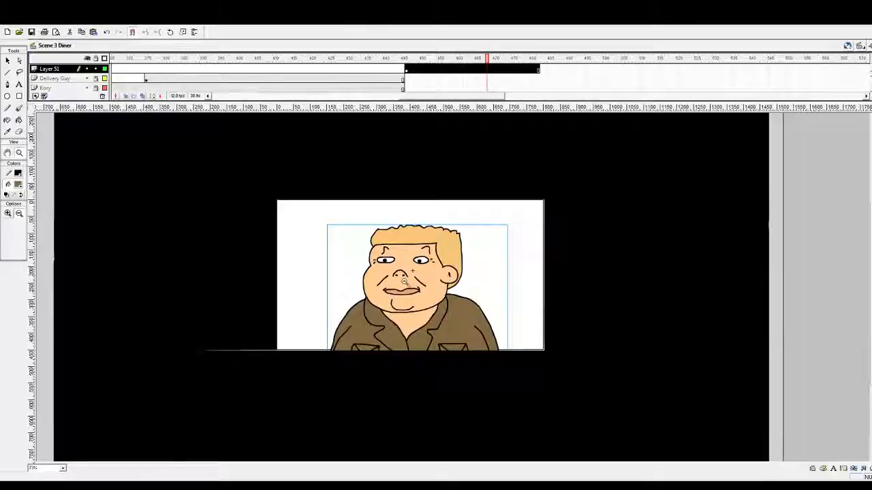
pyautogui.doubleClick(361, 273)
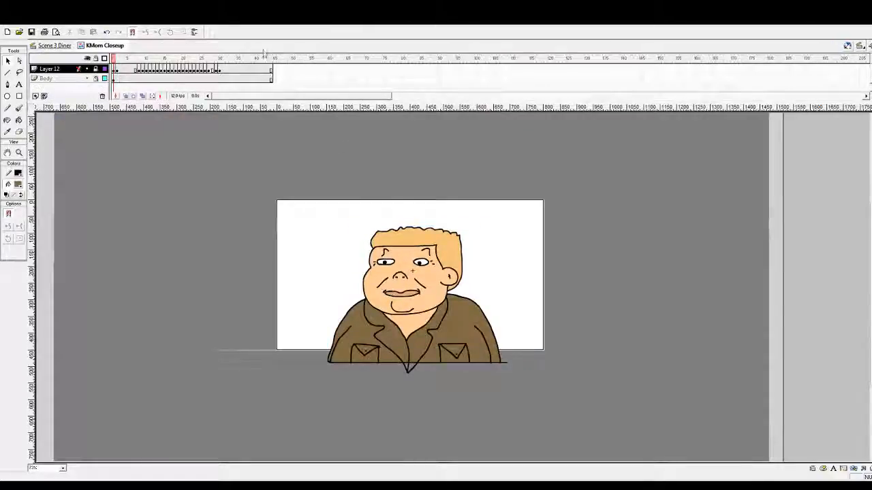
pyautogui.moveTo(216, 70); pyautogui.dragTo(387, 79)
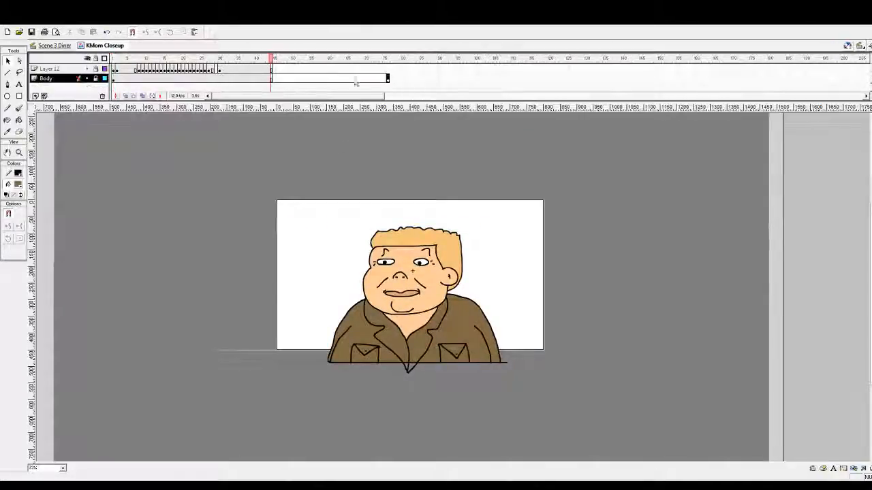
pyautogui.click(216, 70)
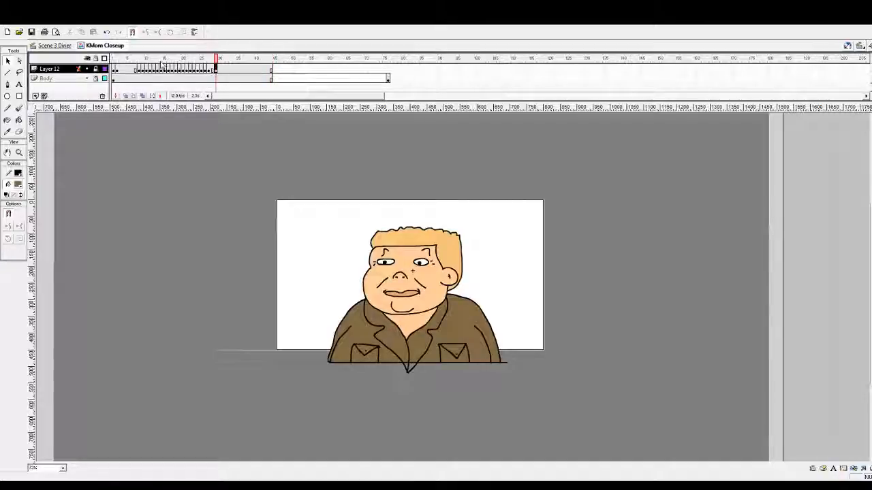
# Return to Scene 3 Diner and play the scene from about frame 360 through the cut to the closeup
pyautogui.click(54, 45)
pyautogui.moveTo(483, 96); pyautogui.dragTo(446, 97)
pyautogui.moveTo(304, 60); pyautogui.dragTo(310, 62)
pyautogui.press('Return')
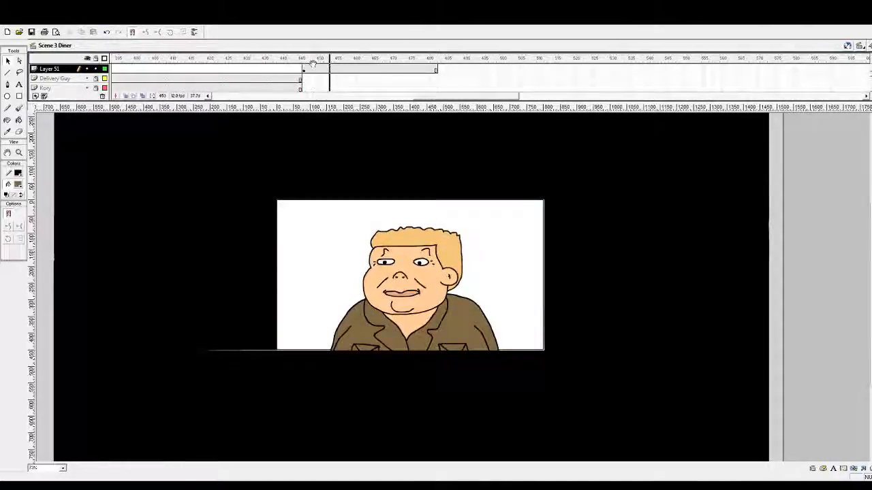
pyautogui.click(208, 60)
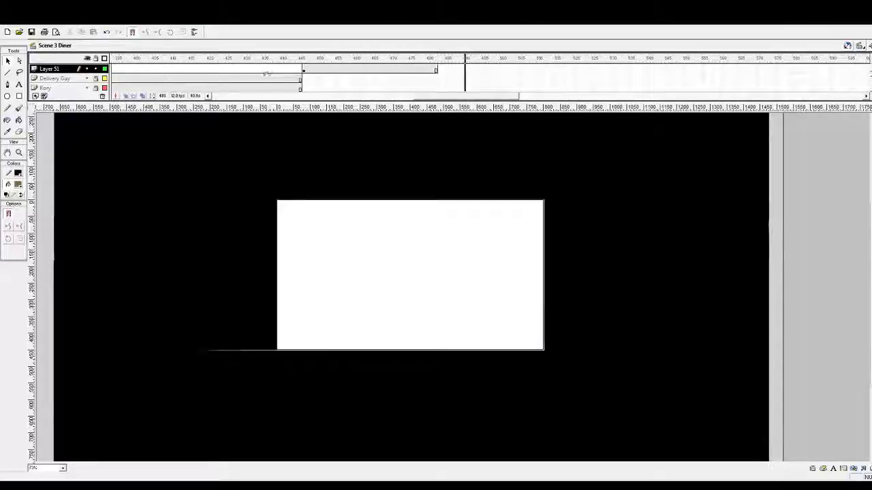
pyautogui.click(244, 68)
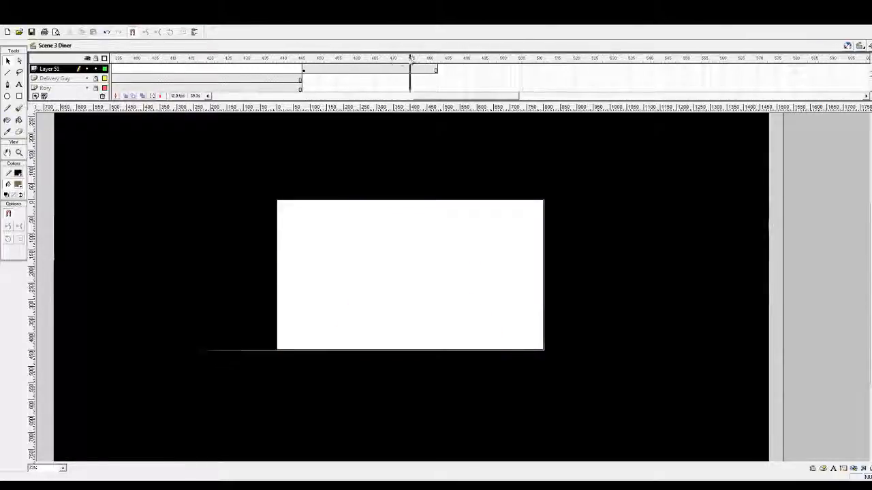
pyautogui.click(265, 69)
pyautogui.moveTo(265, 68); pyautogui.dragTo(298, 71)
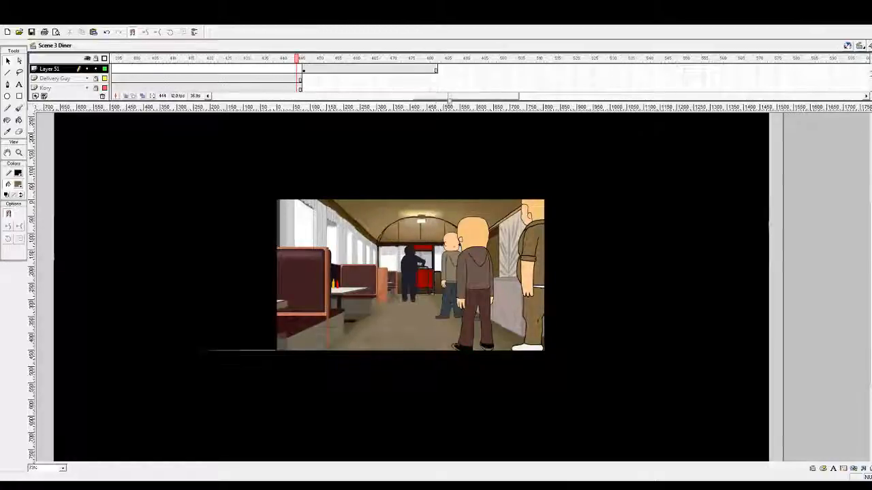
pyautogui.moveTo(448, 97); pyautogui.dragTo(420, 98)
pyautogui.click(193, 60)
pyautogui.press('Return')
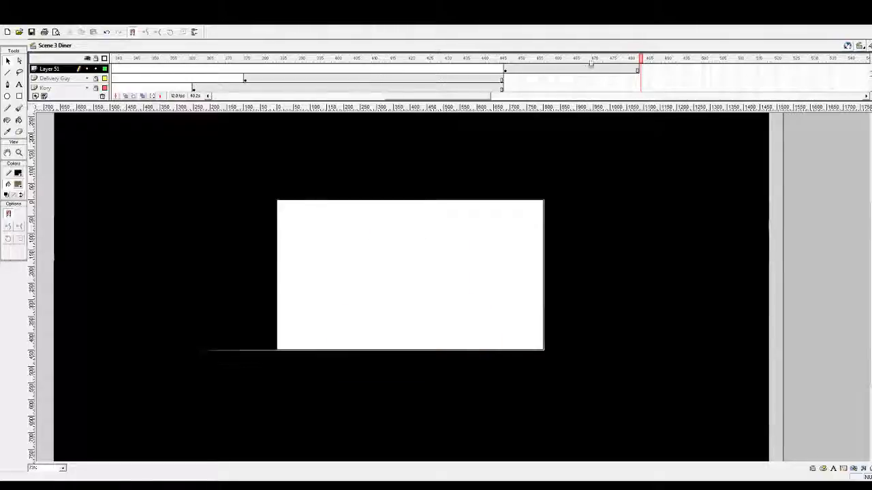
# In KMom Closeup, remove the Body layer's stray blank frames after frame 44 and extend both Layer 12 and Body to frame 60
pyautogui.click(592, 60)
pyautogui.doubleClick(378, 264)
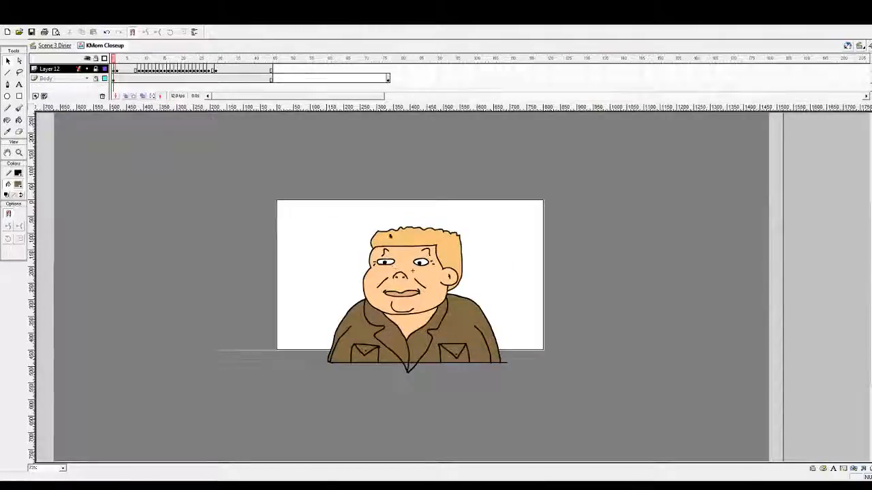
pyautogui.click(384, 80)
pyautogui.press('Return')
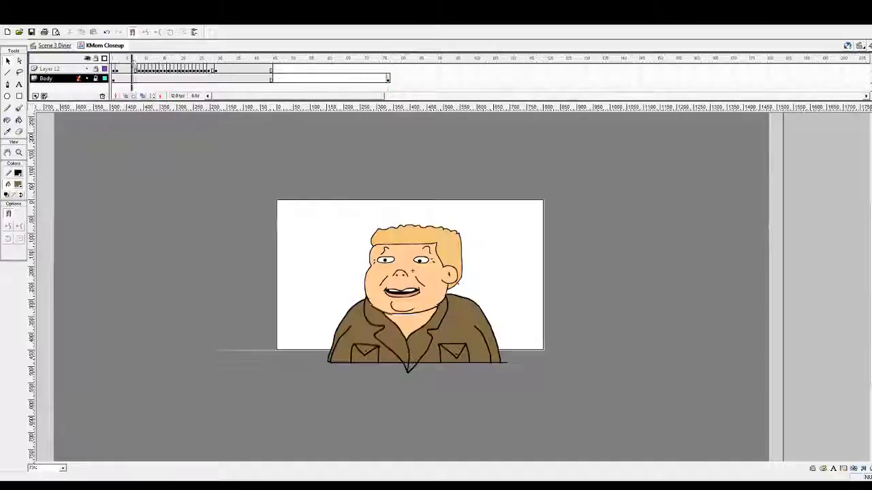
pyautogui.click(388, 78)
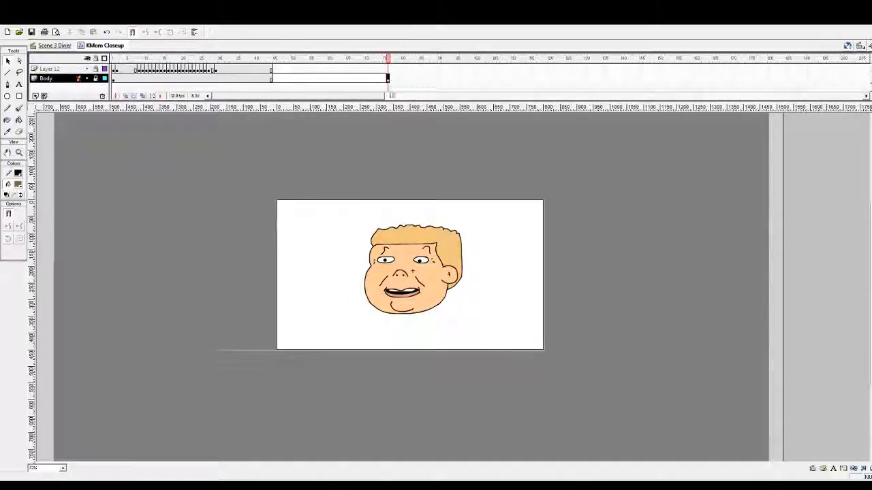
pyautogui.hotkey('shift', 'F5')
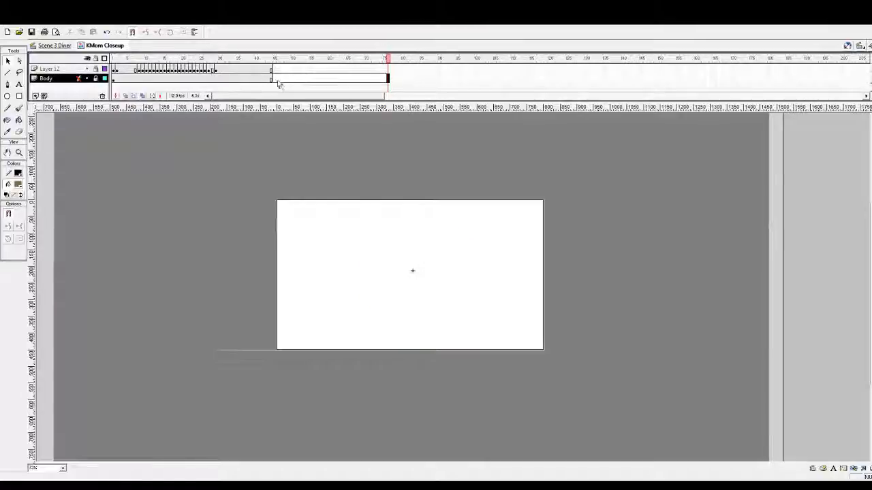
pyautogui.moveTo(275, 82); pyautogui.dragTo(395, 81)
pyautogui.hotkey('shift', 'F5')
pyautogui.moveTo(270, 70); pyautogui.dragTo(331, 69)
pyautogui.moveTo(272, 81); pyautogui.dragTo(330, 80)
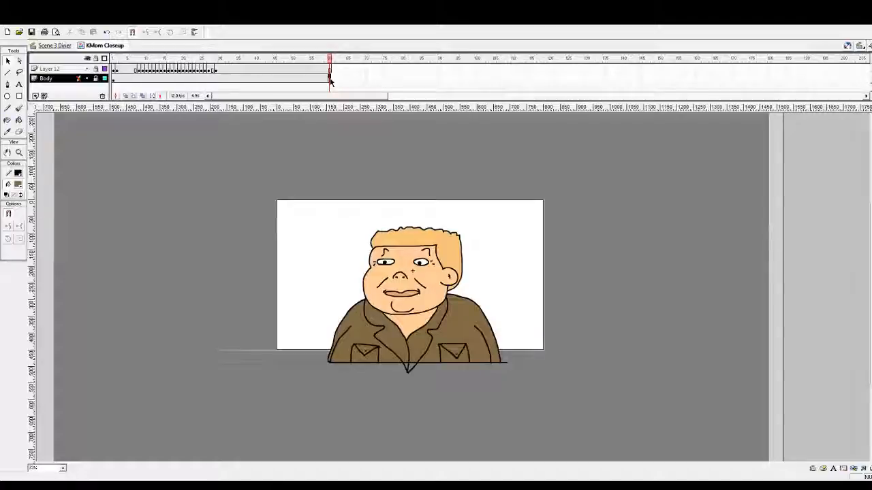
# Return to Scene 3 Diner, lock Layer 51 and rename it Kory's Mom
pyautogui.click(60, 46)
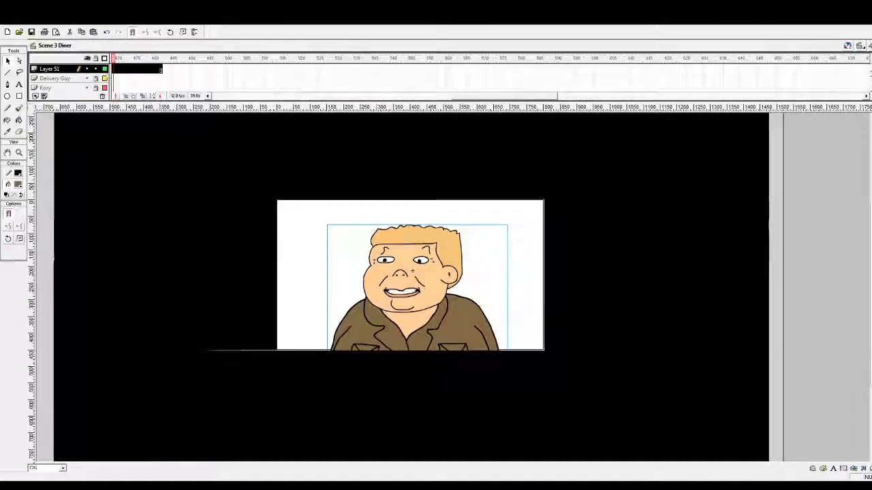
pyautogui.click(96, 69)
pyautogui.moveTo(471, 97); pyautogui.dragTo(437, 99)
pyautogui.doubleClick(52, 69)
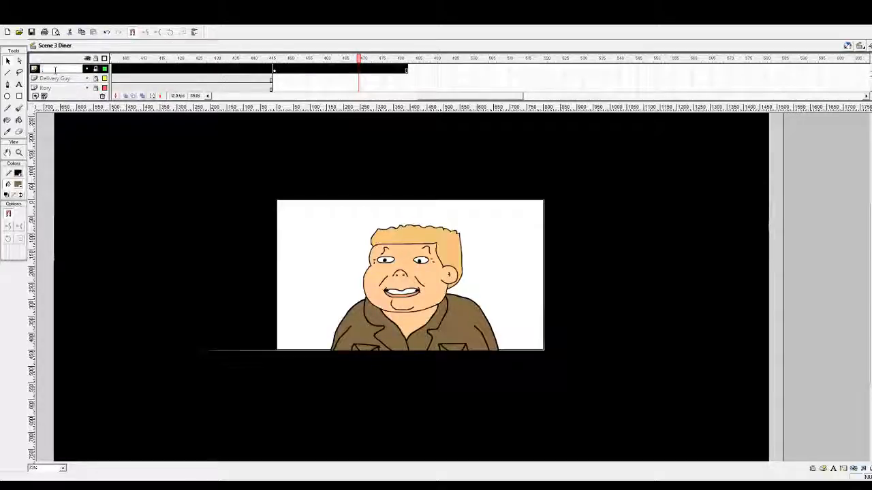
pyautogui.write('Kory')
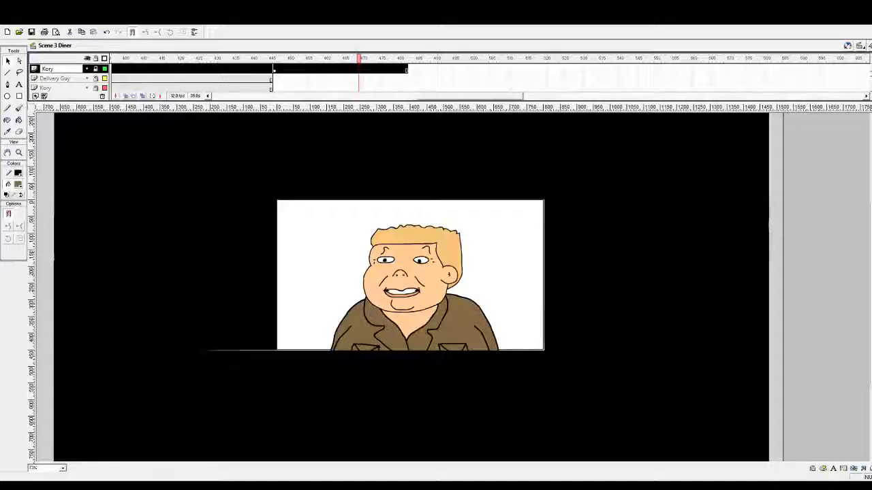
pyautogui.write("'s")
pyautogui.write('Mom')
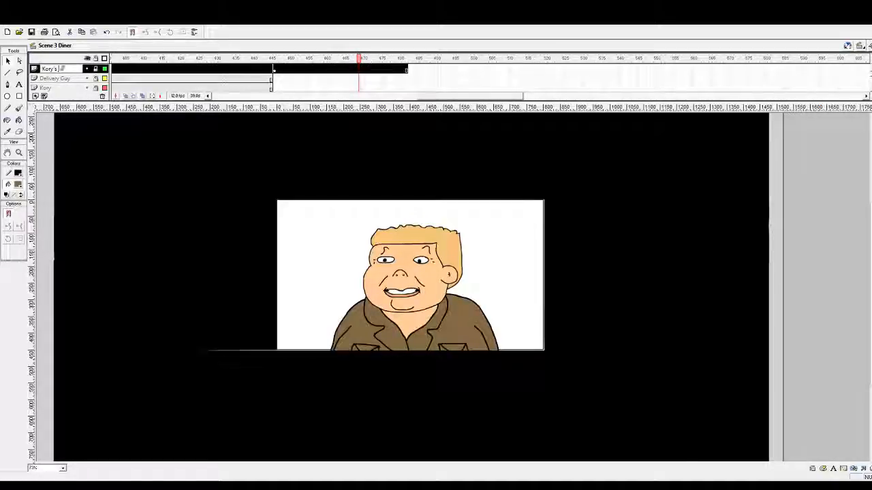
pyautogui.press('Return')
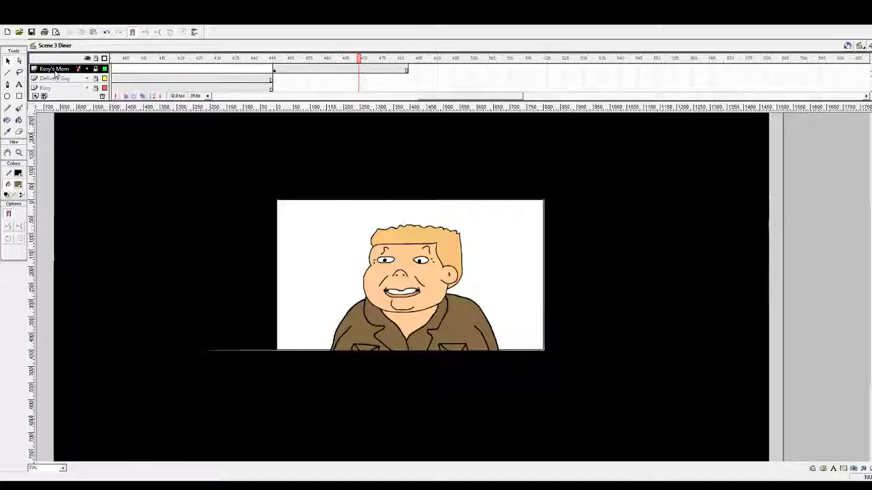
# Scrub the scene's timeline past the end of the closeup and back to the diner shot before it
pyautogui.moveTo(291, 60); pyautogui.dragTo(422, 60)
pyautogui.moveTo(435, 96); pyautogui.dragTo(448, 96)
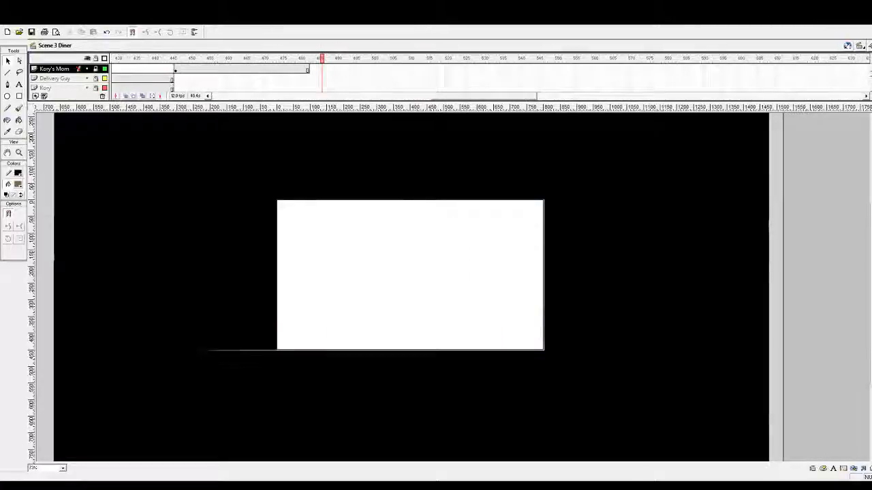
pyautogui.moveTo(346, 63); pyautogui.dragTo(142, 61)
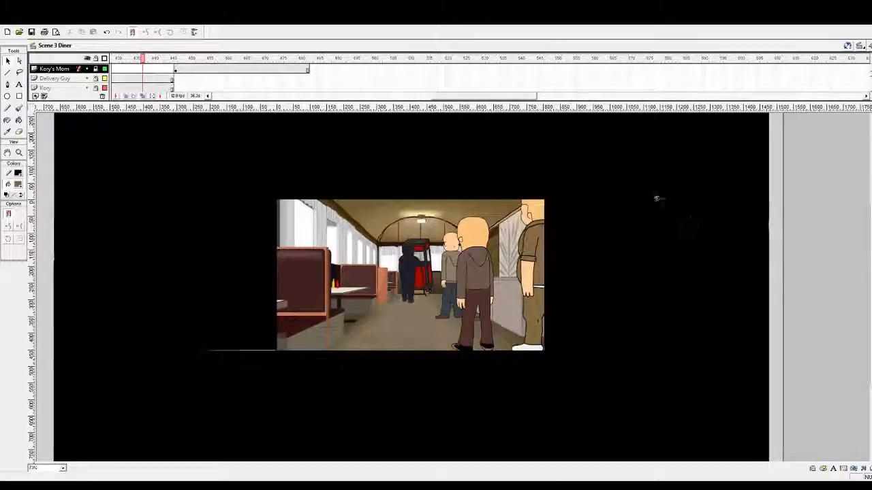
# Scrub the scene's timeline back from the diner shot before the closeup to the start of the hug shot
pyautogui.moveTo(486, 97); pyautogui.dragTo(443, 97)
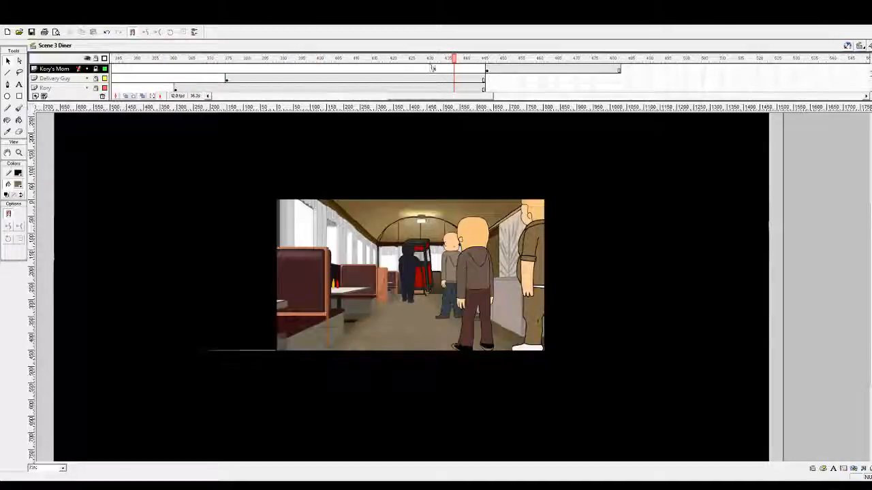
pyautogui.moveTo(431, 62); pyautogui.dragTo(172, 62)
pyautogui.moveTo(407, 97); pyautogui.dragTo(374, 98)
pyautogui.click(287, 64)
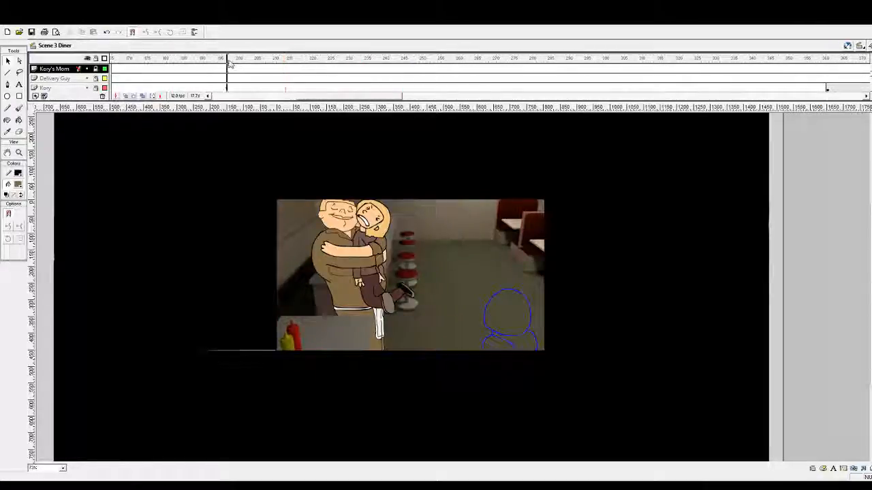
pyautogui.moveTo(230, 63); pyautogui.dragTo(220, 62)
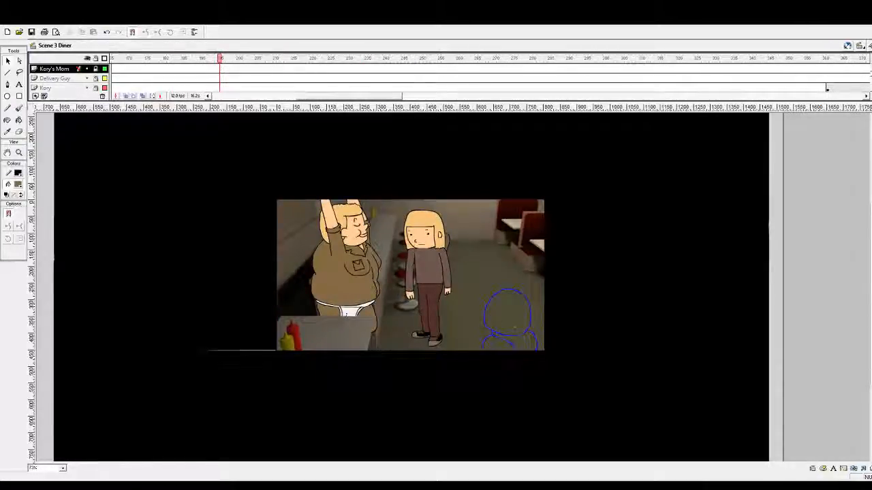
pyautogui.moveTo(316, 92); pyautogui.dragTo(276, 92)
pyautogui.click(346, 64)
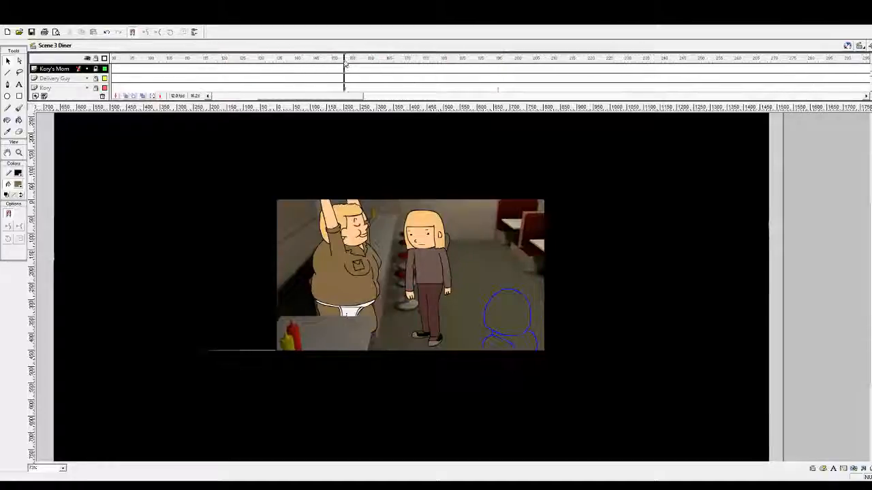
# Review the earlier counter and diner entrance shots, then return to the hug shot at about frame 198
pyautogui.click(233, 57)
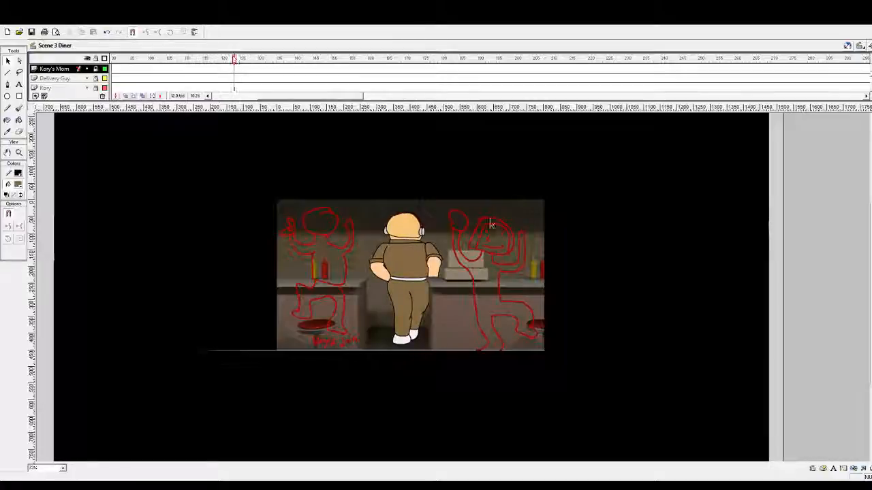
pyautogui.moveTo(312, 97); pyautogui.dragTo(288, 98)
pyautogui.moveTo(302, 68); pyautogui.dragTo(212, 75)
pyautogui.moveTo(336, 97); pyautogui.dragTo(327, 97)
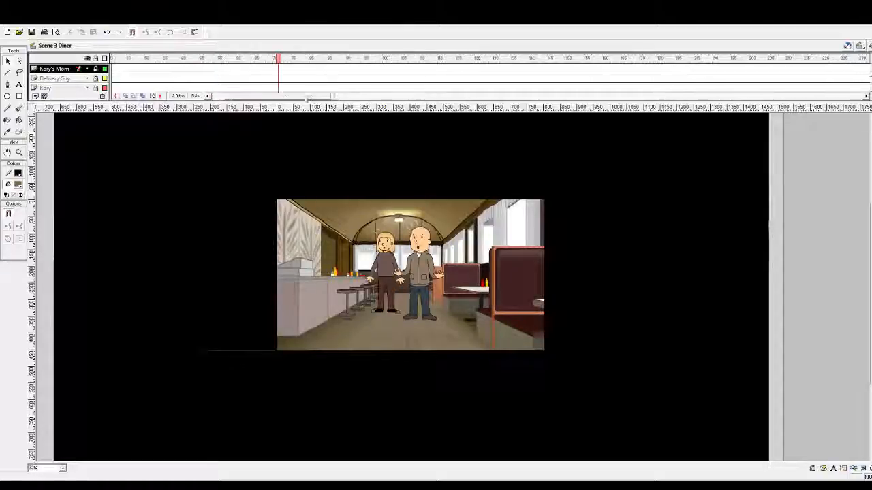
pyautogui.moveTo(242, 67); pyautogui.dragTo(400, 63)
pyautogui.moveTo(319, 96); pyautogui.dragTo(375, 97)
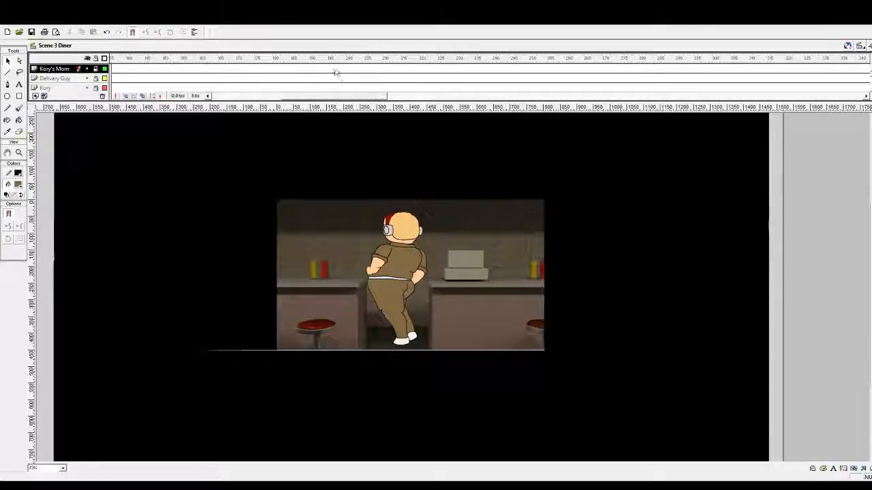
pyautogui.moveTo(340, 61); pyautogui.dragTo(346, 62)
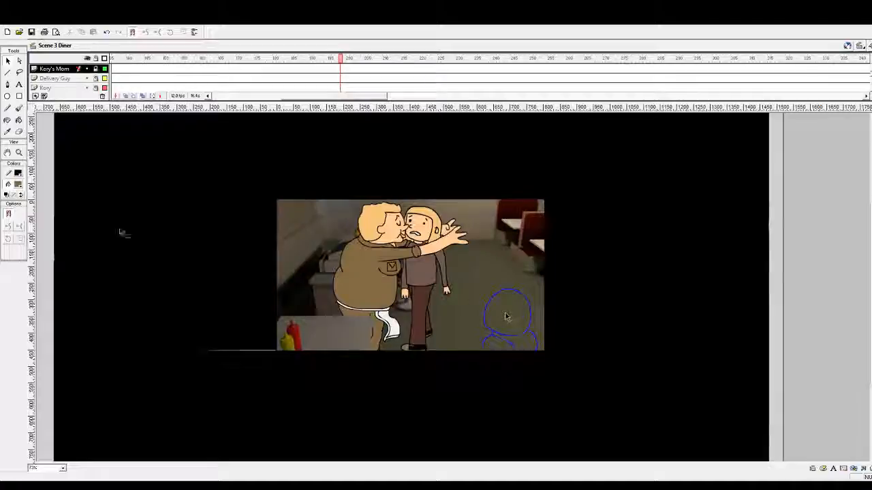
# Zoom in on the hug shot's blue character sketch, play the scene from about frame 189, and return to about frame 225
pyautogui.click(19, 152)
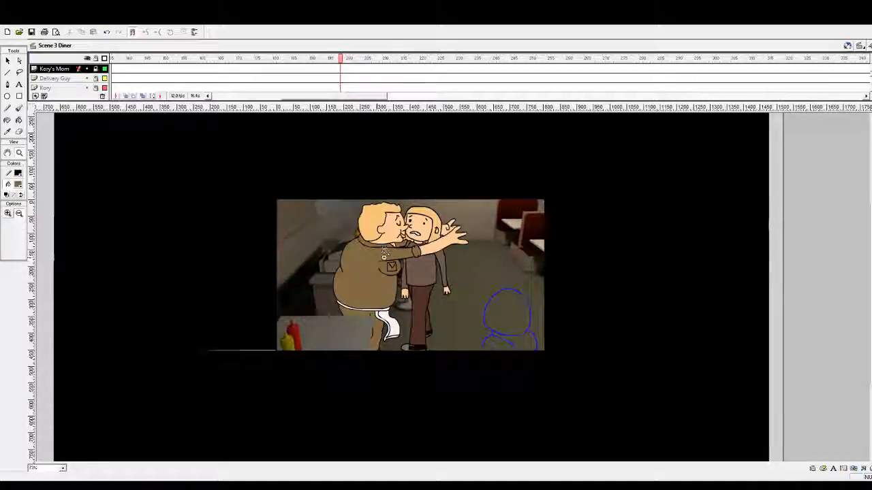
pyautogui.moveTo(380, 252); pyautogui.dragTo(645, 401)
pyautogui.scroll(3, 502, 370)
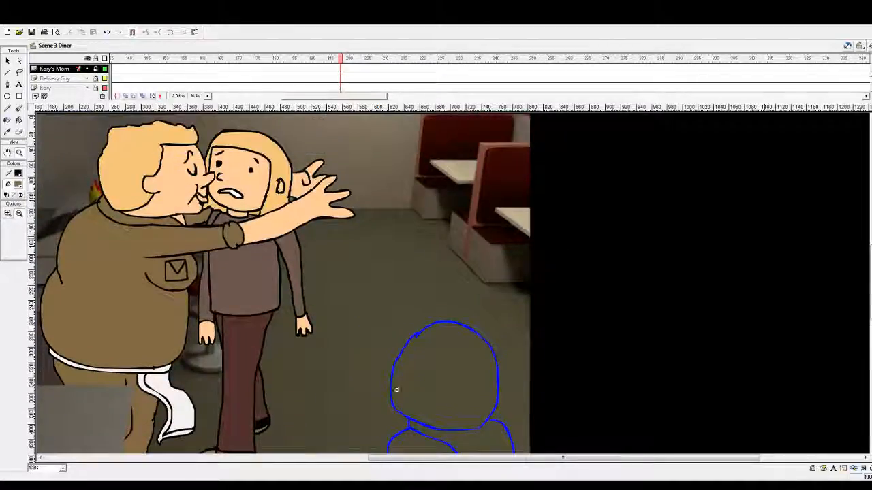
pyautogui.moveTo(428, 461); pyautogui.dragTo(388, 461)
pyautogui.scroll(-2, 509, 379)
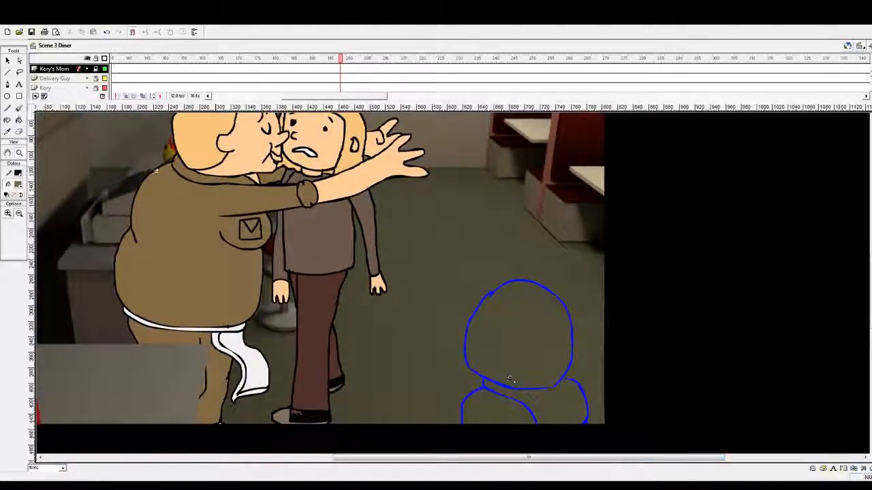
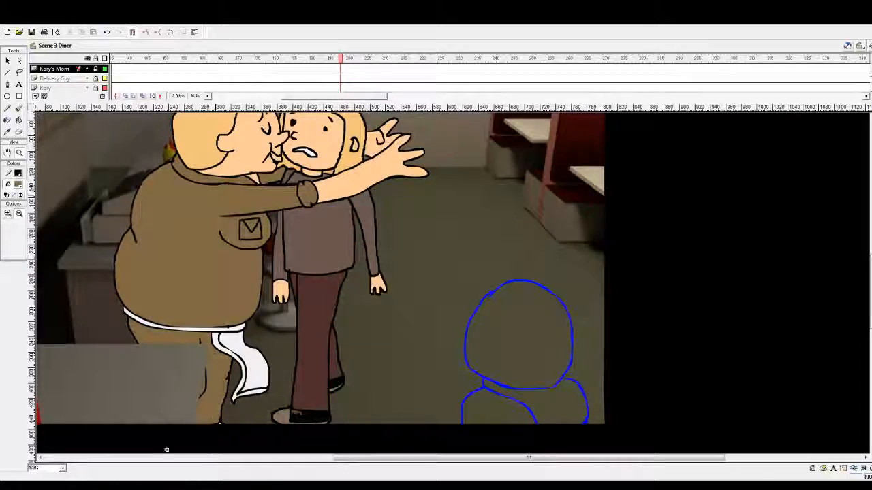
pyautogui.click(308, 60)
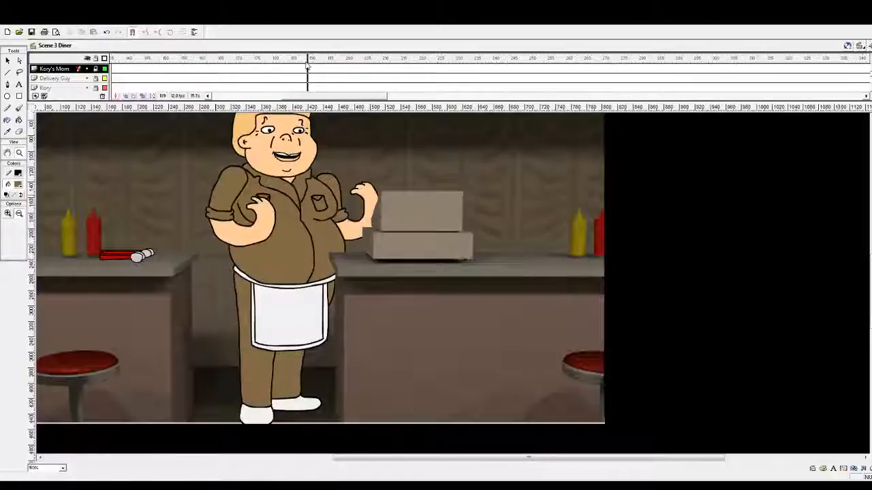
pyautogui.press('Return')
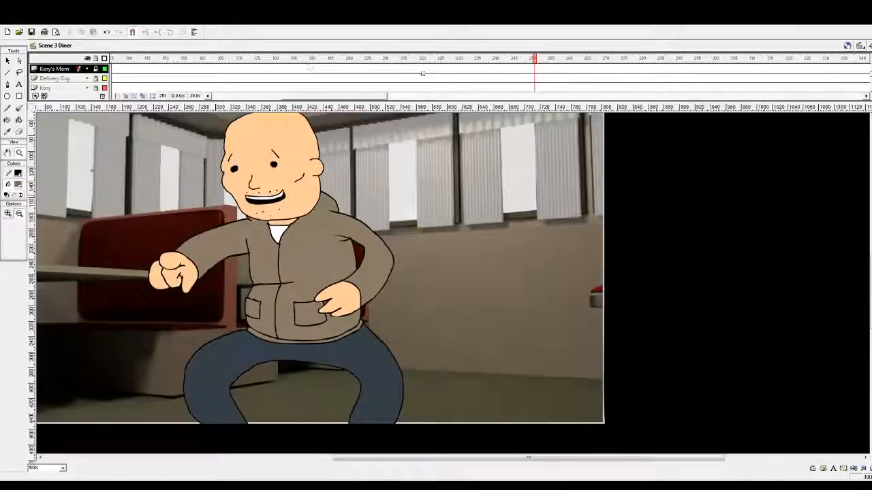
pyautogui.click(440, 59)
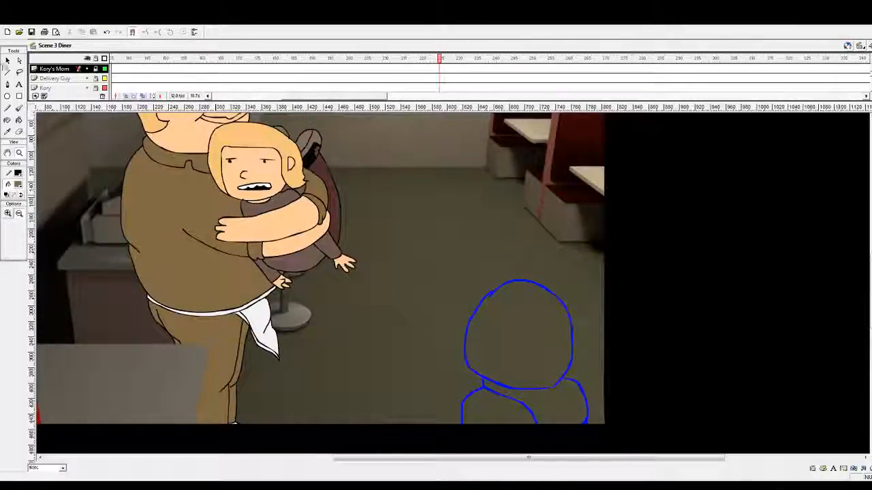
# Go to the Mask layer's first keyframe in the hug shot and check the Mask and Hug layers by toggling their visibility
pyautogui.click(8, 61)
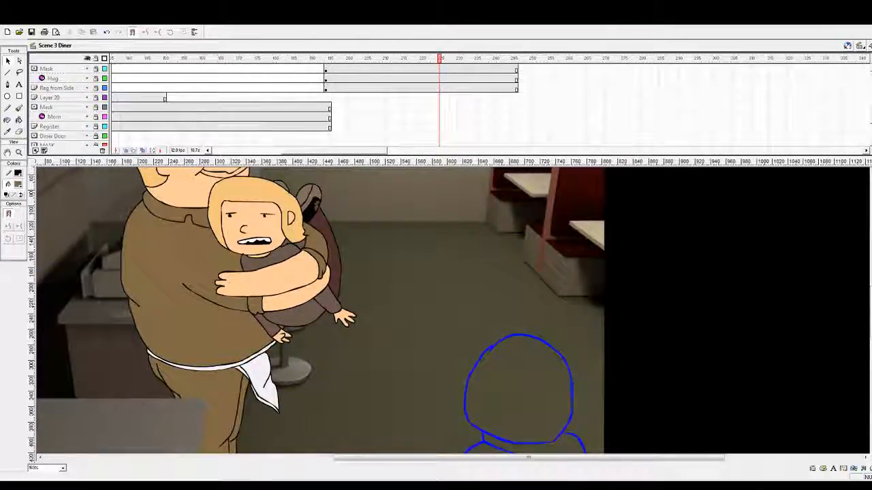
pyautogui.scroll(-2, 278, 131)
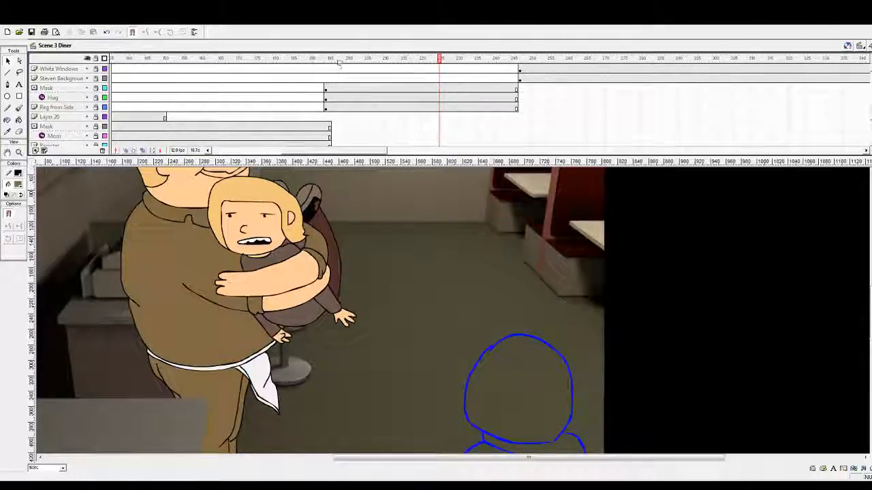
pyautogui.click(336, 86)
pyautogui.click(326, 89)
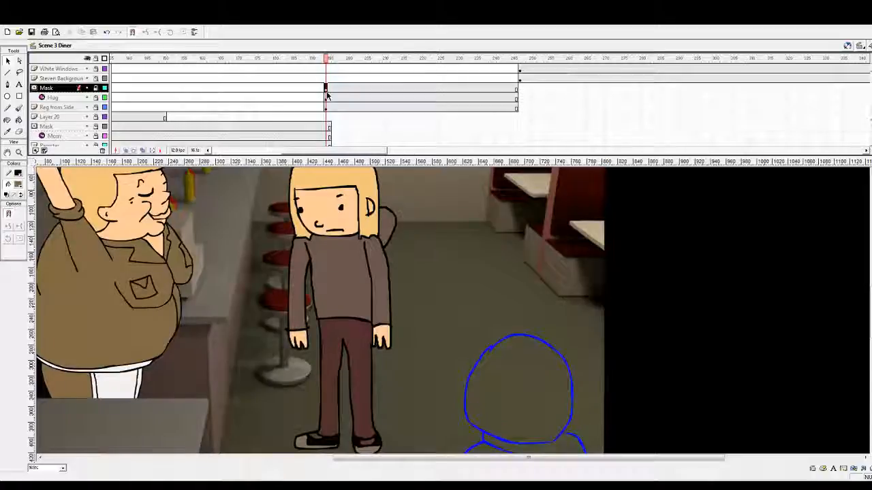
pyautogui.click(87, 88)
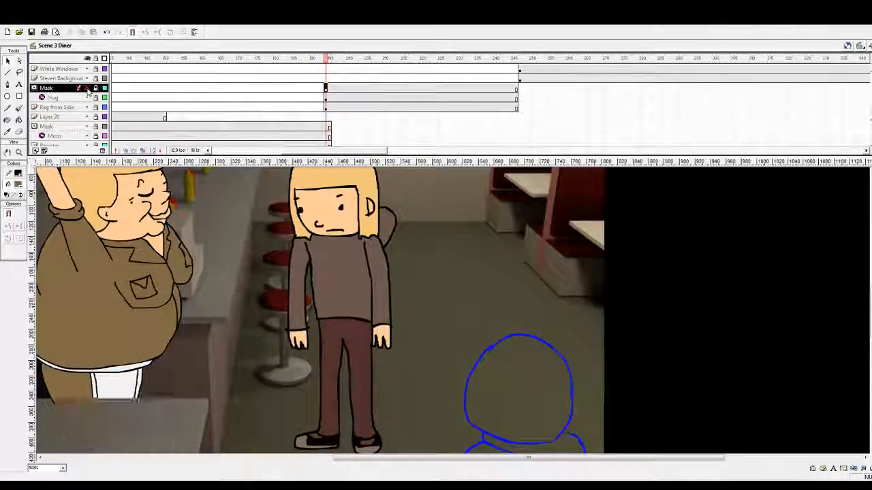
pyautogui.click(87, 98)
pyautogui.click(86, 98)
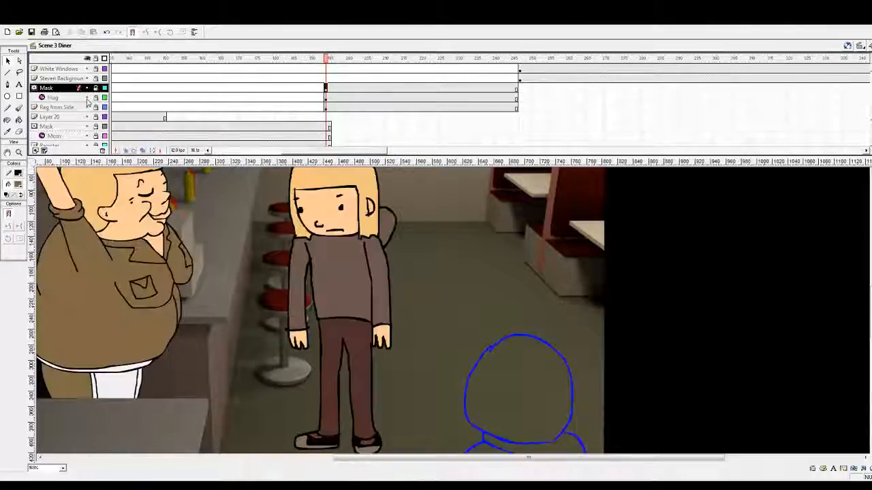
pyautogui.click(86, 98)
pyautogui.click(87, 98)
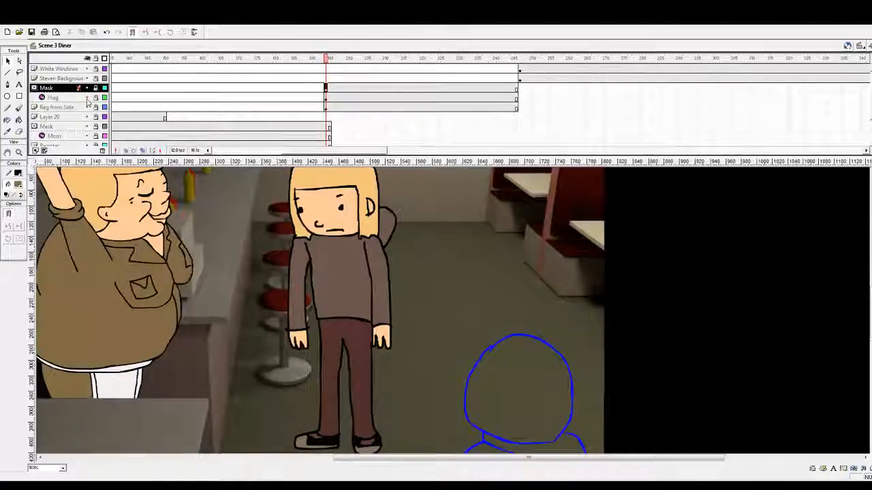
pyautogui.click(86, 98)
pyautogui.click(87, 98)
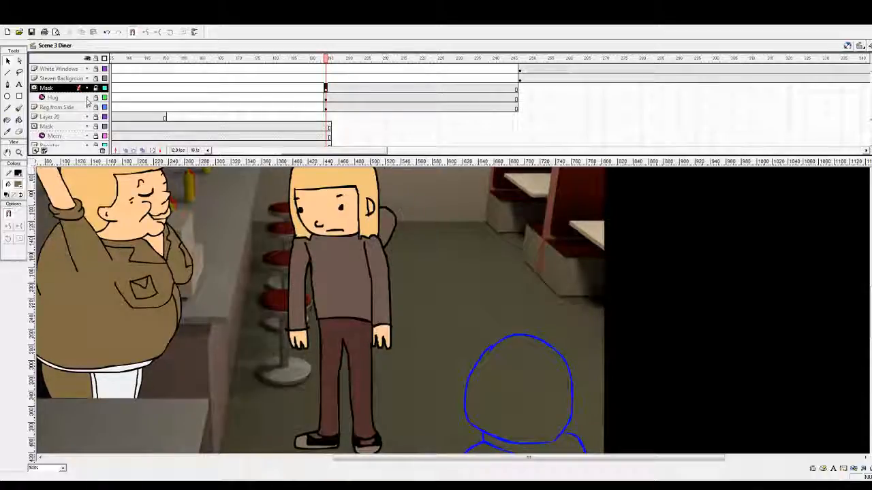
# Unlock the Hug layer and open the KoryHug symbol for editing
pyautogui.click(95, 98)
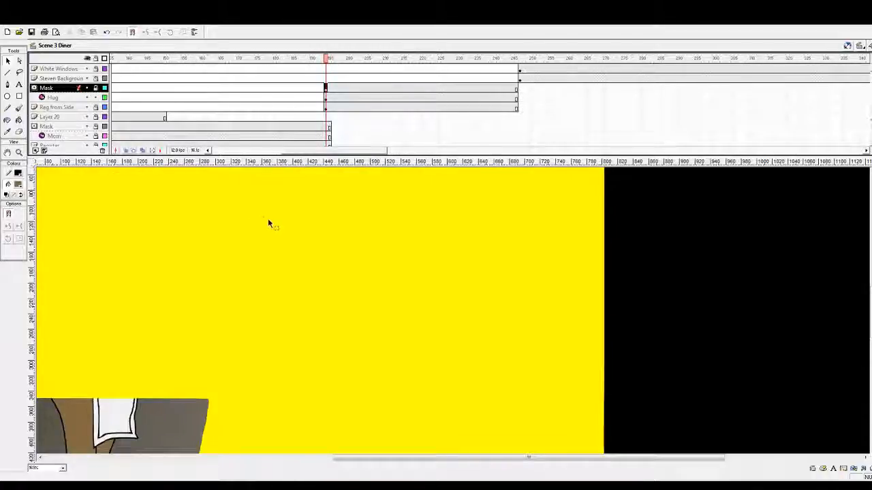
pyautogui.click(94, 99)
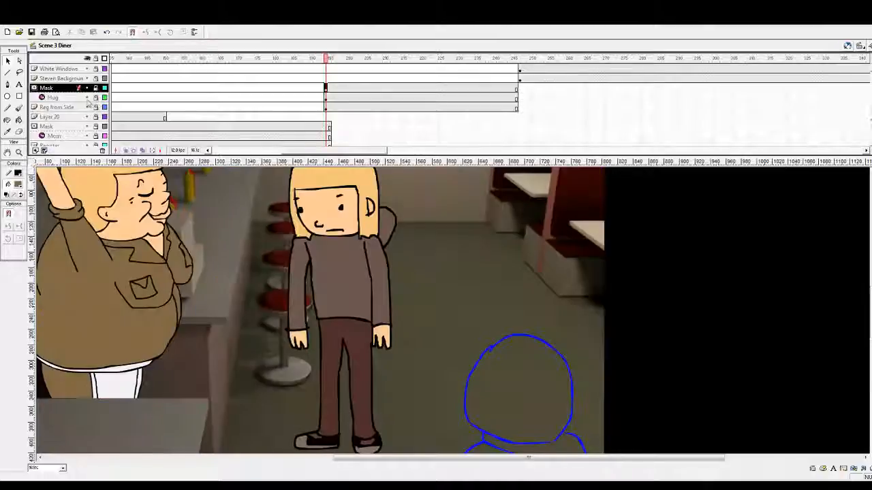
pyautogui.click(87, 98)
pyautogui.click(87, 99)
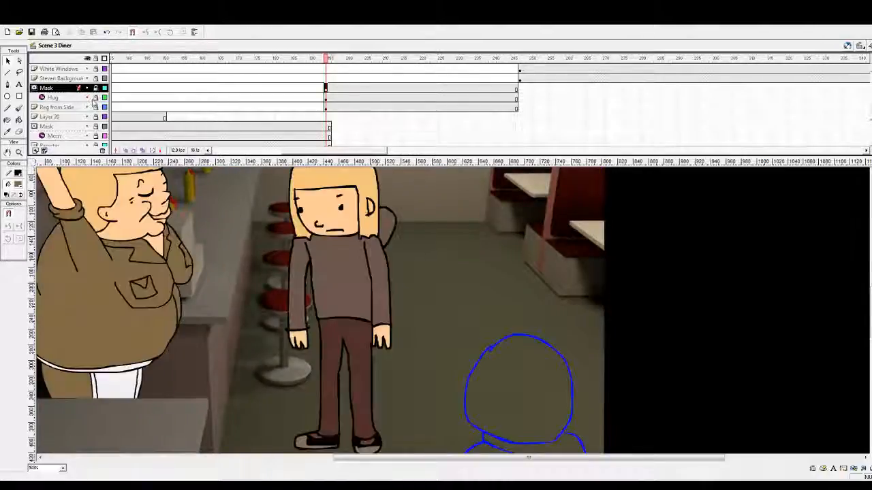
pyautogui.click(95, 98)
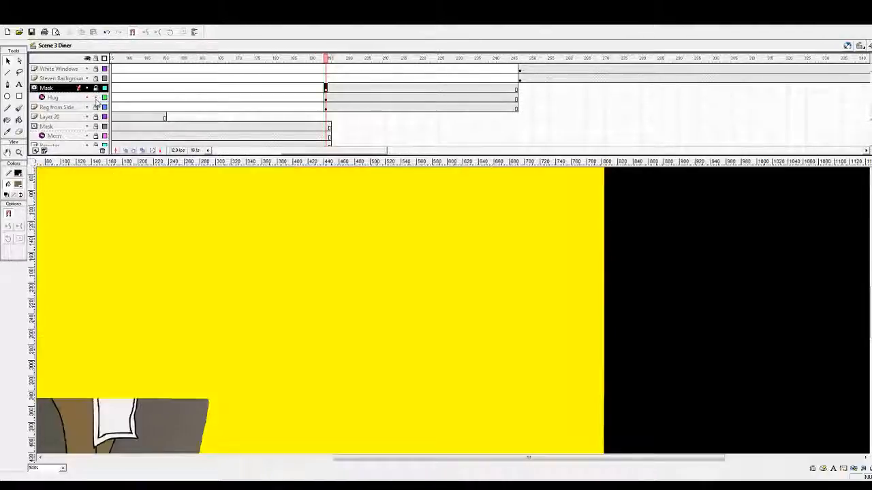
pyautogui.doubleClick(84, 426)
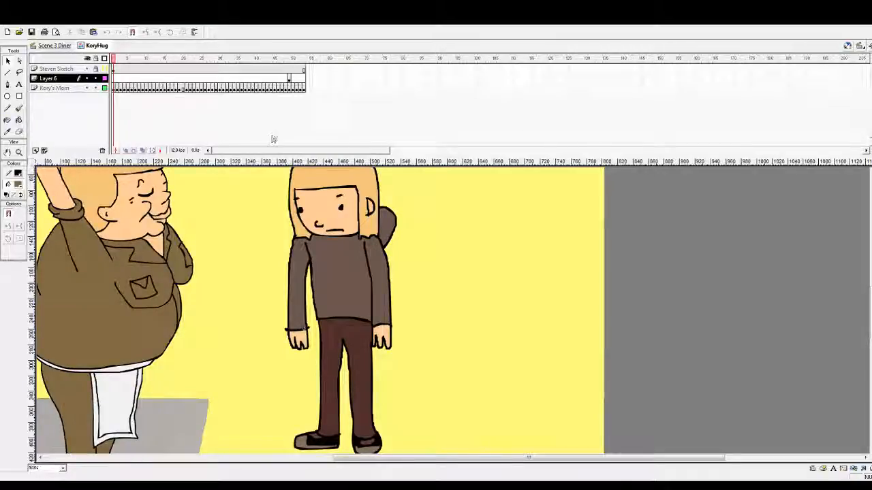
# Examine the handwritten blue note above the stage at frame 49 of Layer 6
pyautogui.click(291, 60)
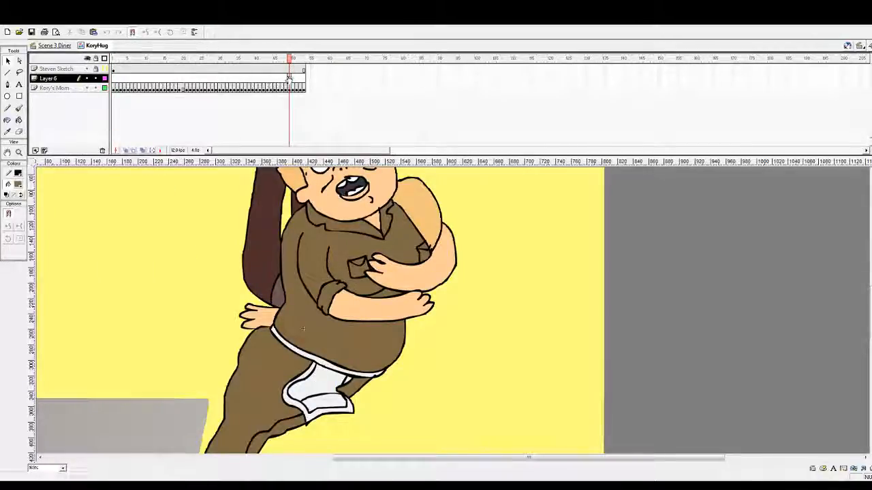
pyautogui.scroll(3, 292, 237)
pyautogui.scroll(2, 284, 241)
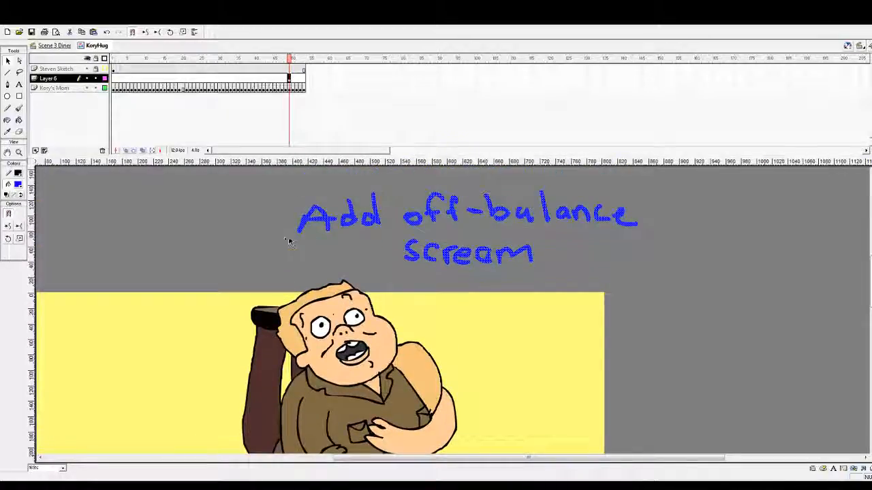
pyautogui.click(270, 204)
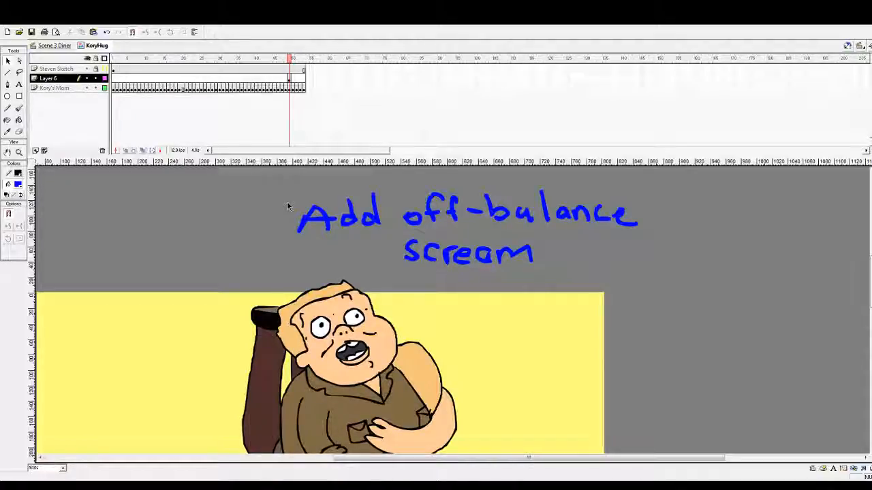
# Return to Scene 3 Diner and bring the Hug layer's frames and the lower part of the hug shot into view
pyautogui.click(55, 45)
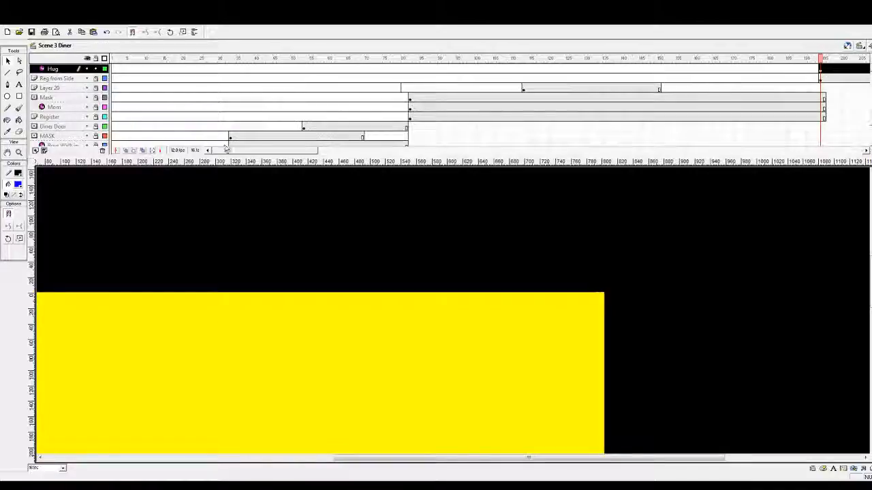
pyautogui.scroll(1, 331, 134)
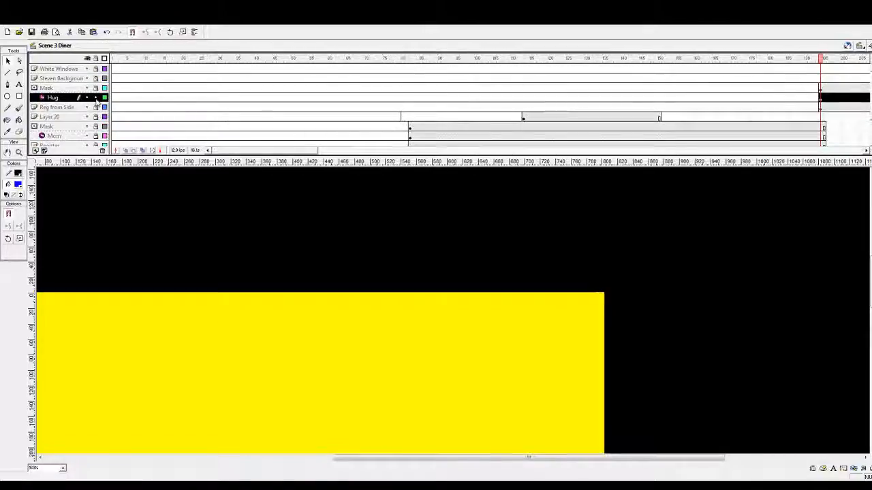
pyautogui.moveTo(287, 154); pyautogui.dragTo(359, 155)
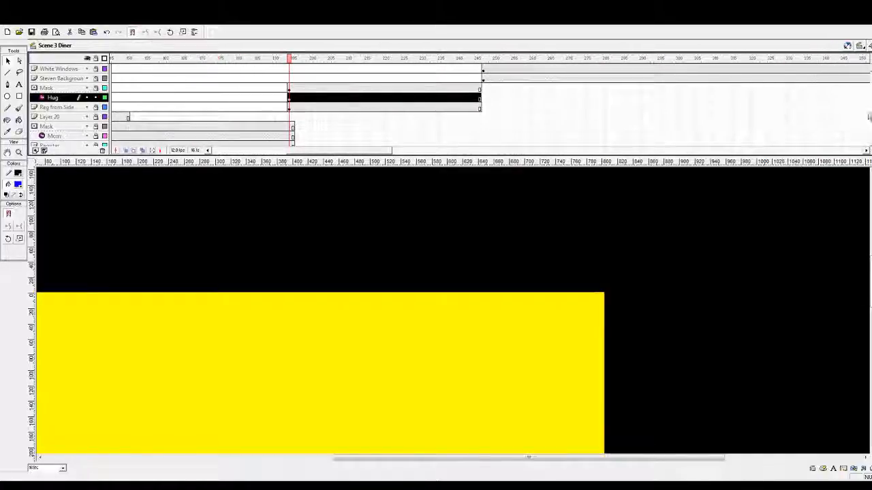
pyautogui.moveTo(870, 117)
pyautogui.mouseDown()
pyautogui.moveTo(869, 138)
pyautogui.moveTo(870, 118)
pyautogui.mouseUp()
pyautogui.scroll(-5, 426, 326)
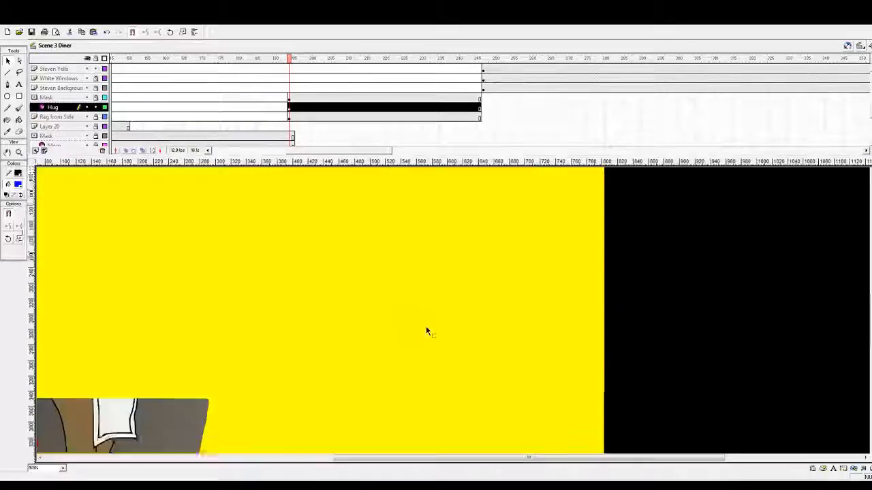
pyautogui.scroll(-2, 426, 327)
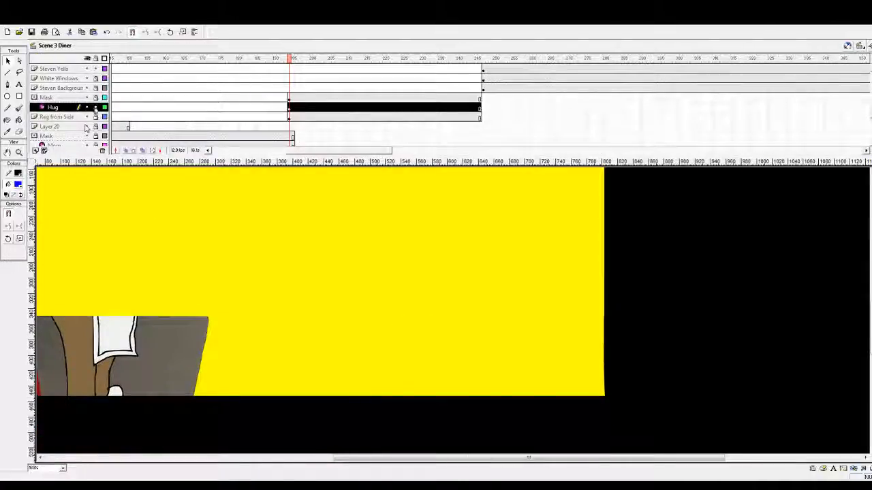
# Display the hug shot's Mask layer as outlines and open the KoryHug symbol for editing
pyautogui.click(104, 97)
pyautogui.click(488, 275)
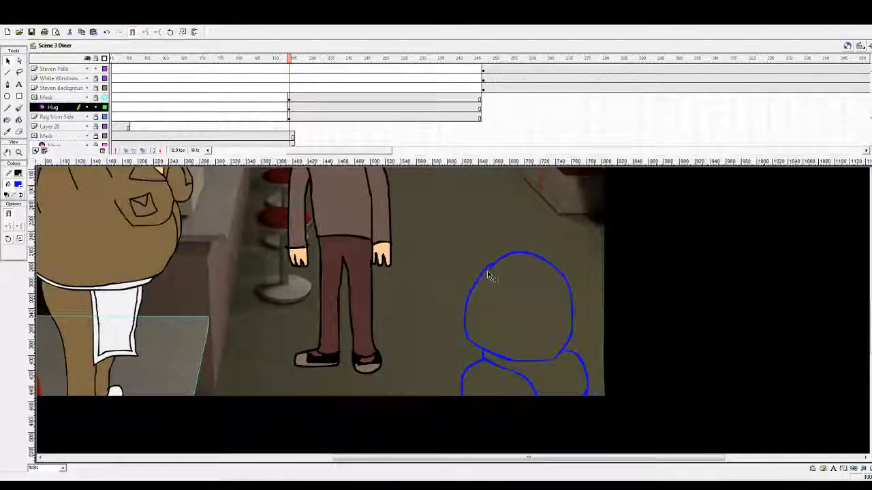
pyautogui.doubleClick(491, 266)
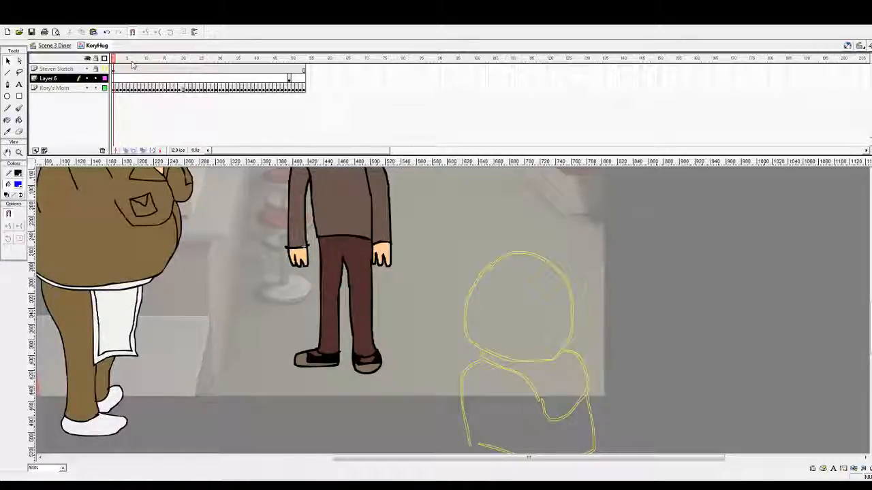
# Play KoryHug from its first frame, check the hugging characters in full, and return to Scene 3 Diner
pyautogui.moveTo(133, 64); pyautogui.dragTo(113, 62)
pyautogui.press('Return')
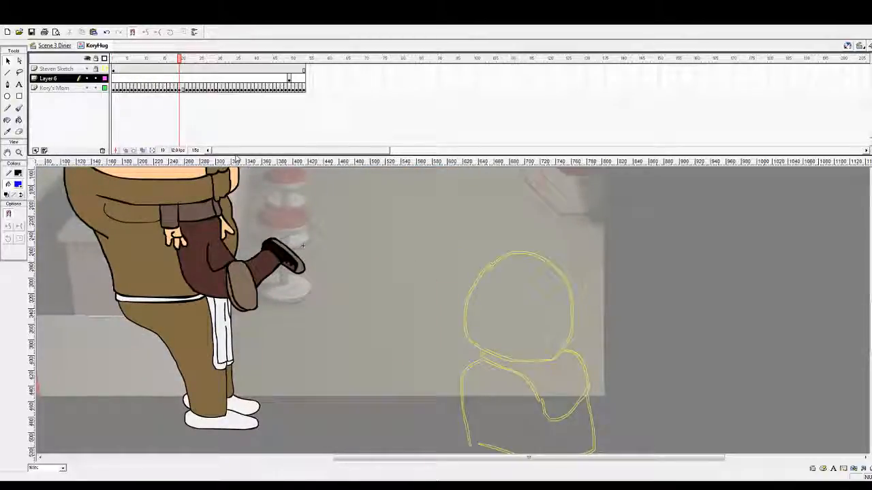
pyautogui.moveTo(235, 156); pyautogui.dragTo(240, 121)
pyautogui.scroll(5, 252, 261)
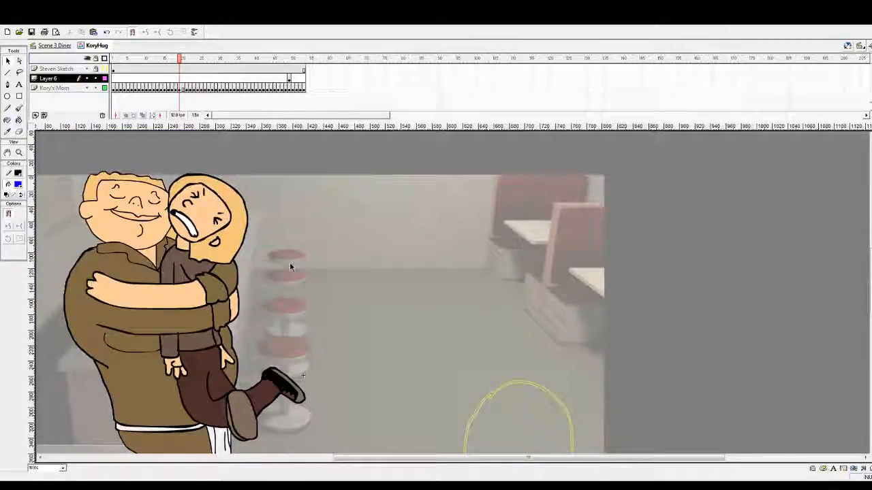
pyautogui.scroll(-2, 318, 265)
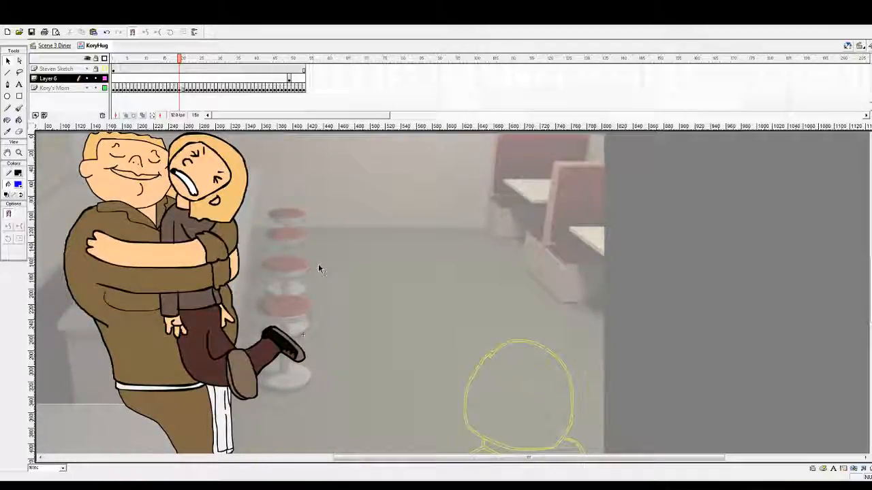
pyautogui.click(57, 51)
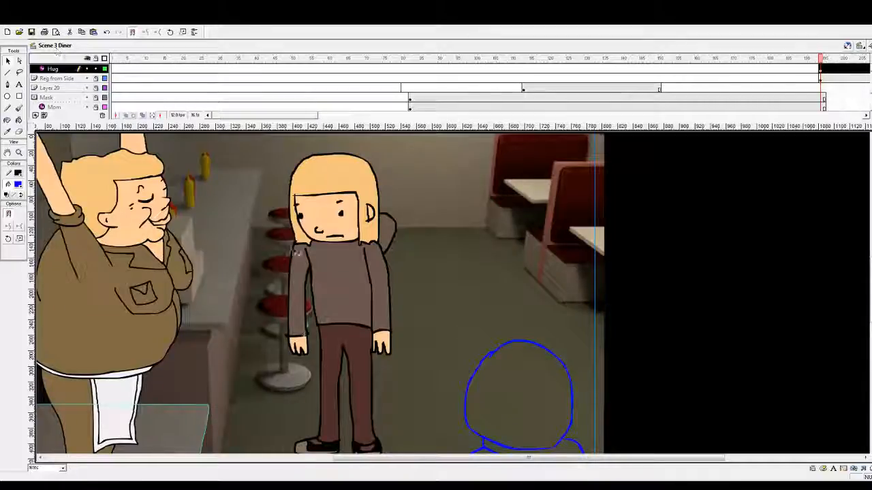
# Enlarge the timeline to show the sound and hug layers together, and compare Steven's yelling shot with the start of the hug
pyautogui.scroll(-3, 292, 247)
pyautogui.scroll(4, 291, 247)
pyautogui.scroll(-1, 291, 247)
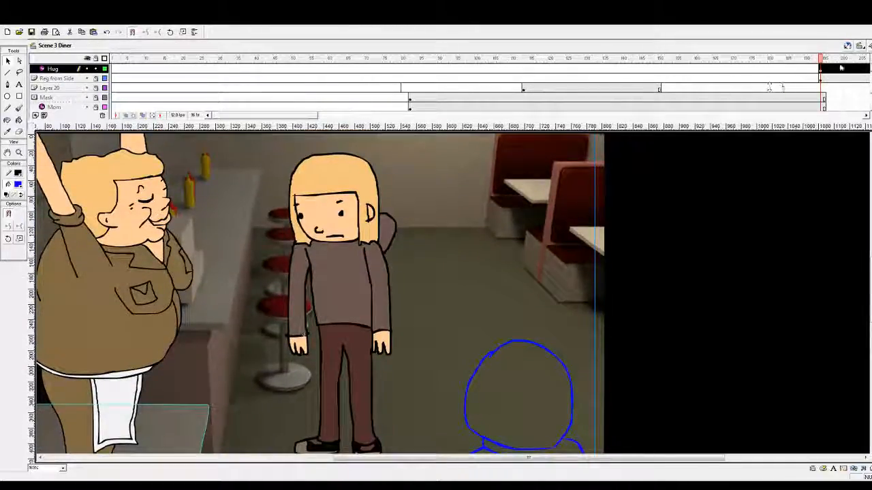
pyautogui.moveTo(871, 97); pyautogui.dragTo(871, 97)
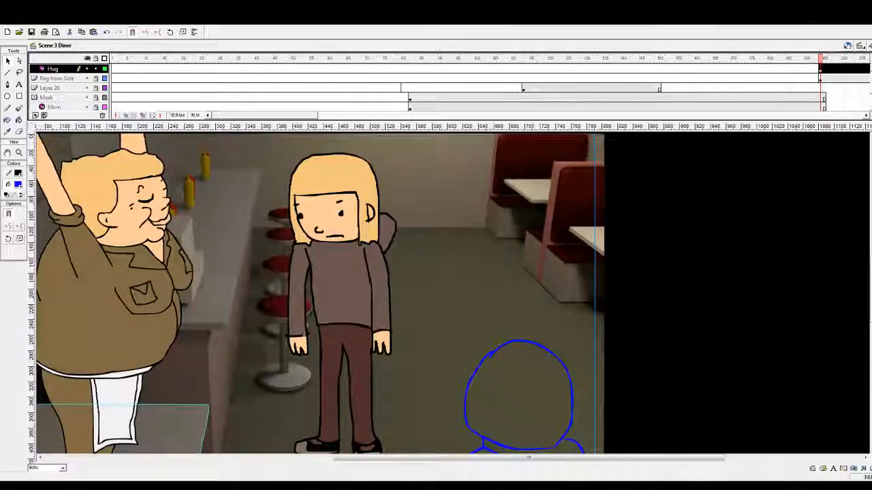
pyautogui.moveTo(302, 116); pyautogui.dragTo(370, 117)
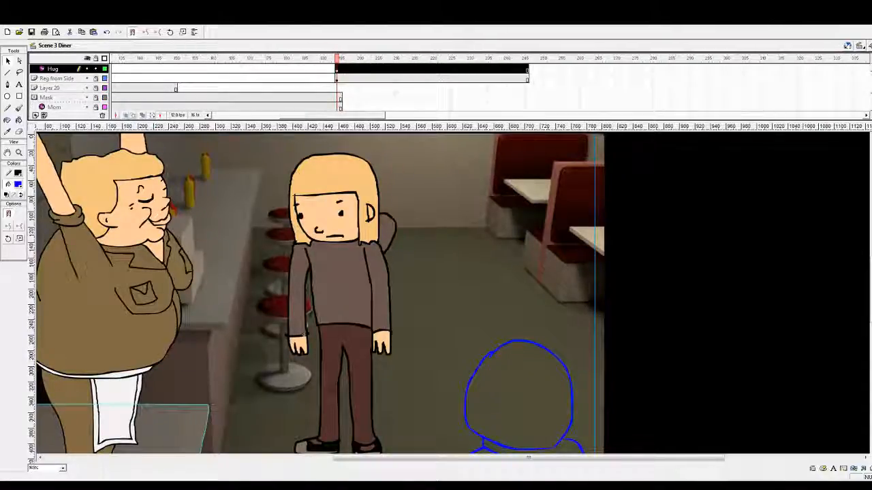
pyautogui.moveTo(871, 98); pyautogui.dragTo(871, 105)
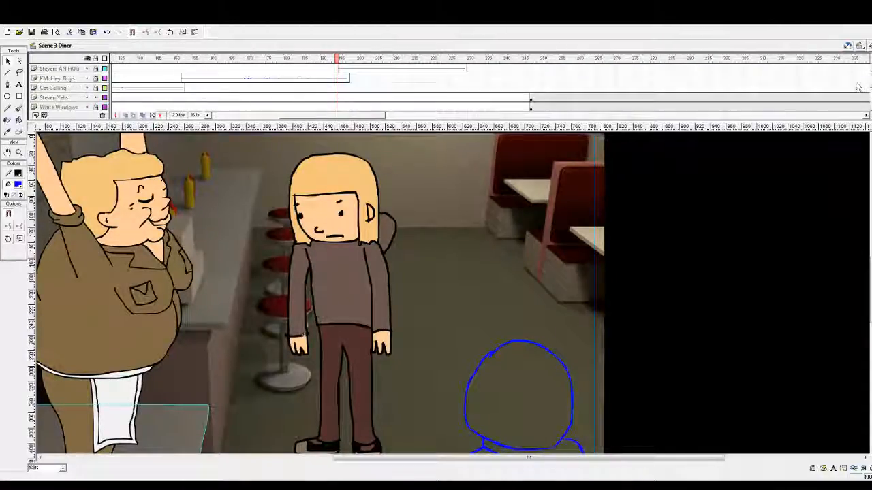
pyautogui.scroll(-1, 443, 89)
pyautogui.scroll(1, 449, 89)
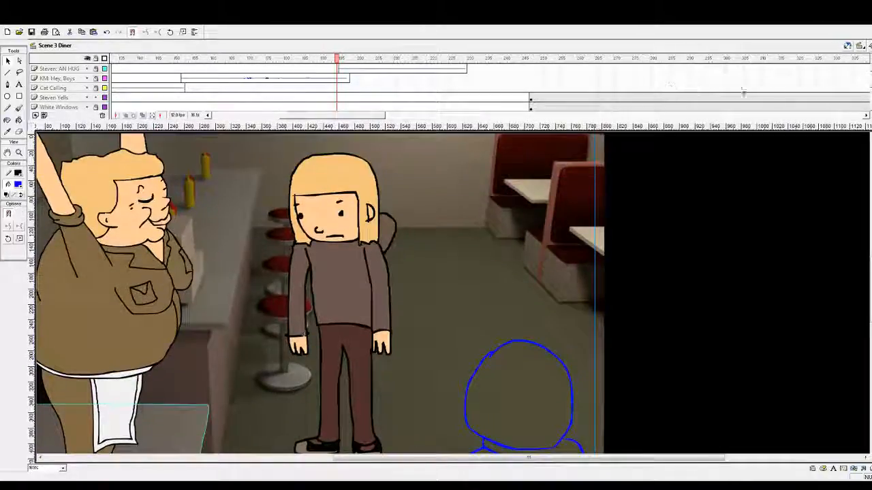
pyautogui.moveTo(871, 90); pyautogui.dragTo(871, 90)
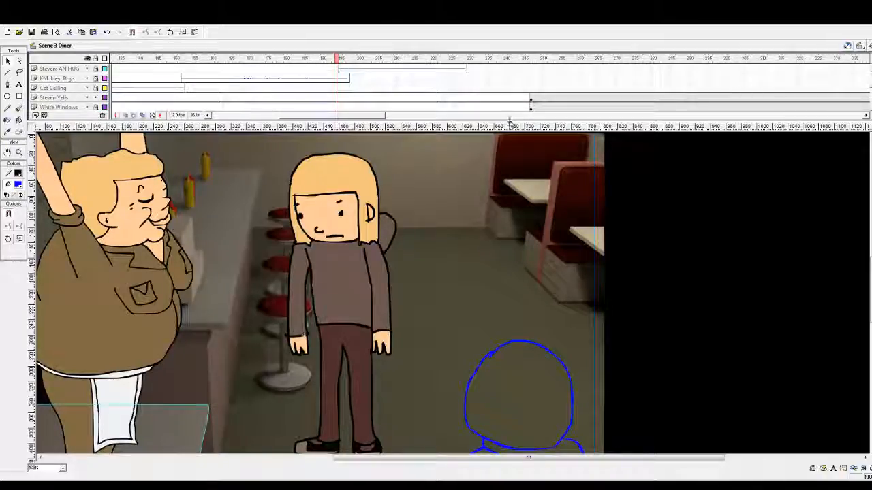
pyautogui.moveTo(510, 119); pyautogui.dragTo(511, 256)
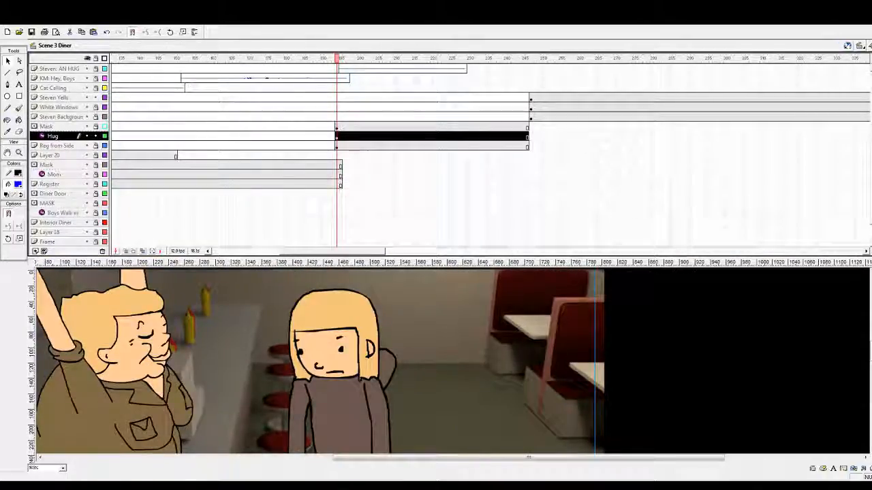
pyautogui.moveTo(871, 129); pyautogui.dragTo(871, 117)
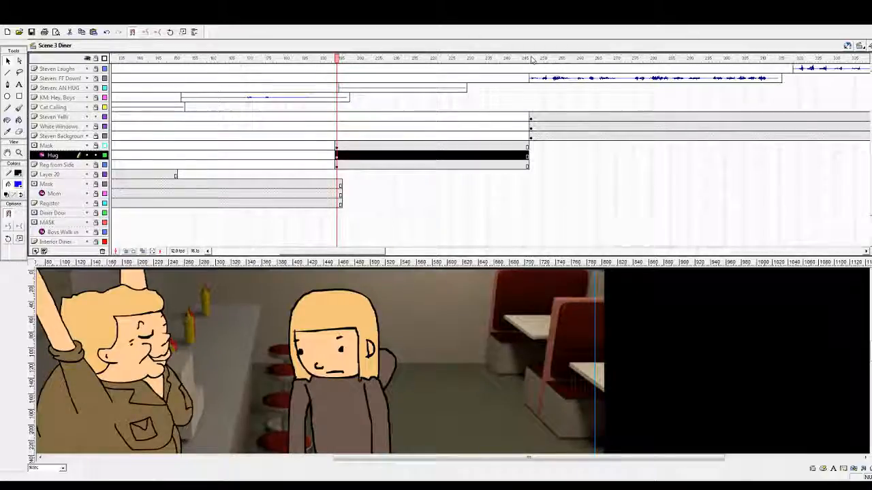
pyautogui.moveTo(551, 60); pyautogui.dragTo(554, 60)
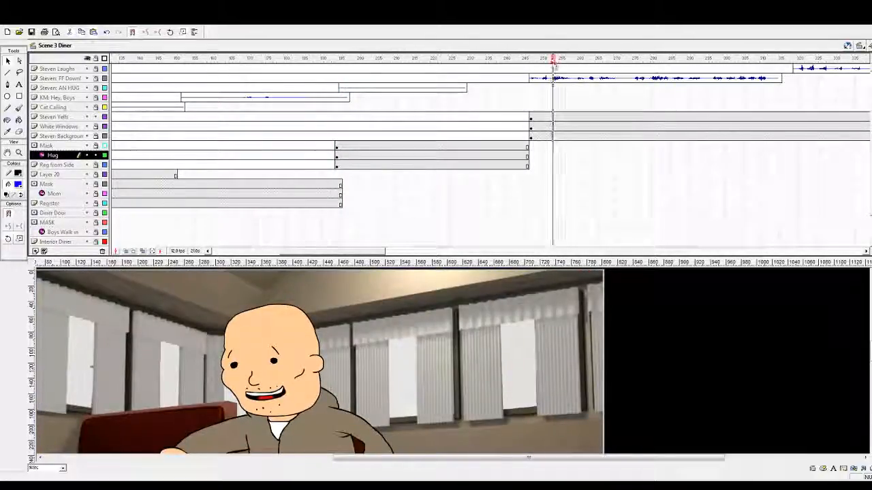
pyautogui.click(337, 58)
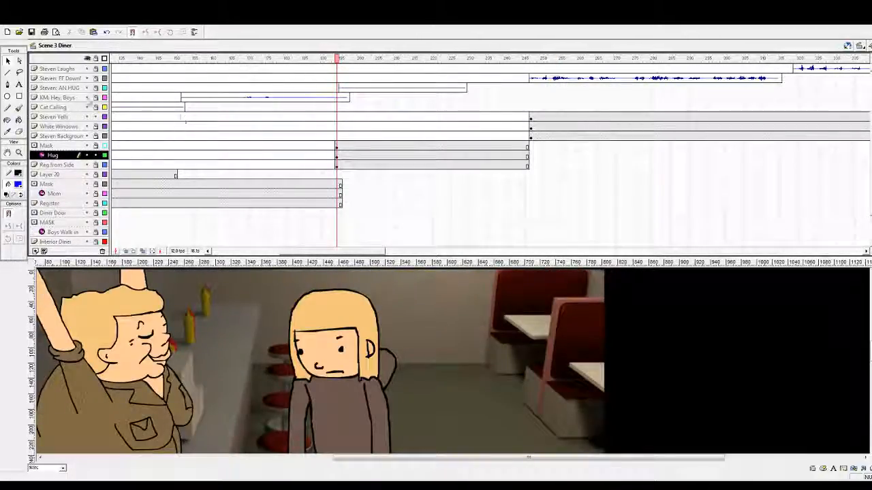
# Move the Steven: AN HUG sound layer directly above the hug shot's Mask layer
pyautogui.click(58, 88)
pyautogui.moveTo(60, 140); pyautogui.dragTo(60, 139)
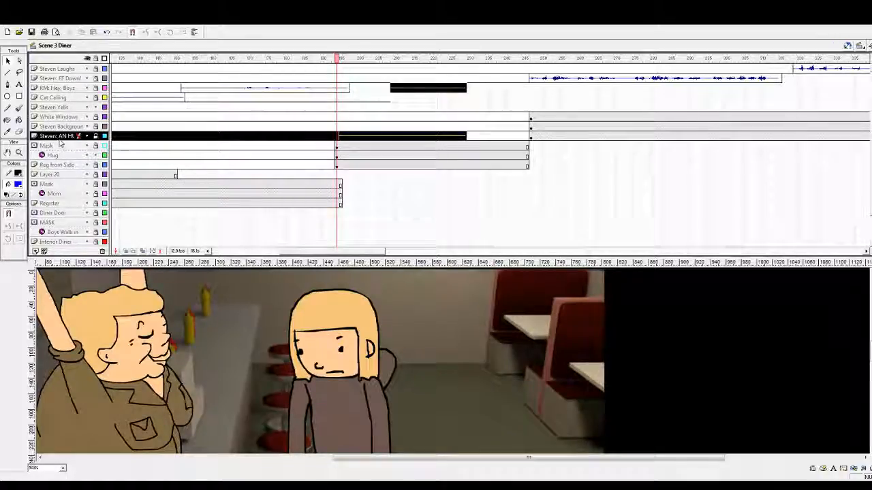
pyautogui.click(369, 98)
pyautogui.click(438, 88)
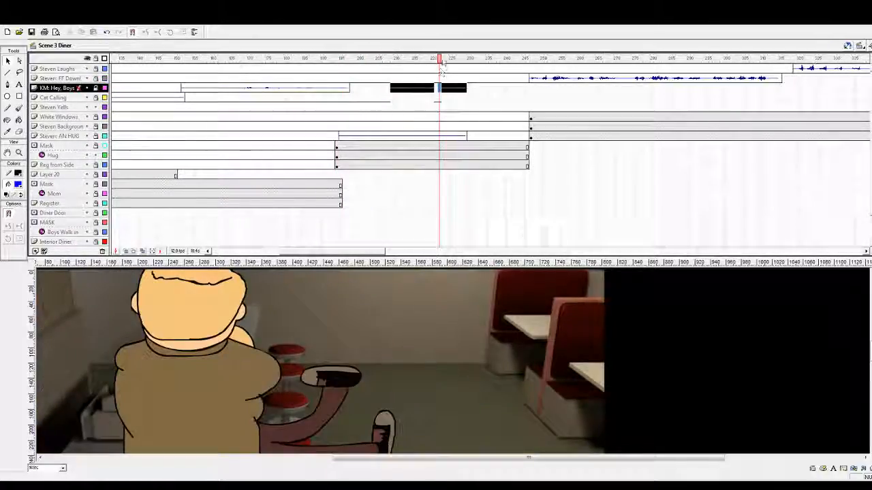
pyautogui.moveTo(439, 60); pyautogui.dragTo(403, 61)
pyautogui.click(410, 98)
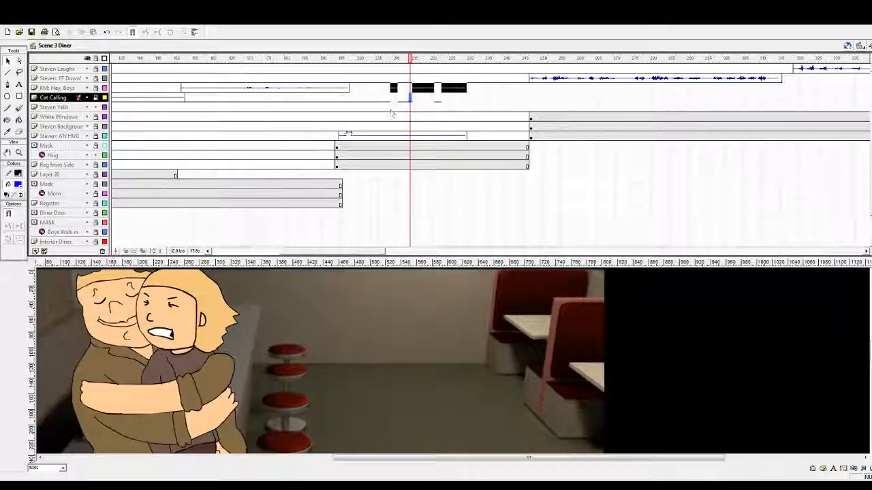
pyautogui.moveTo(375, 251); pyautogui.dragTo(365, 252)
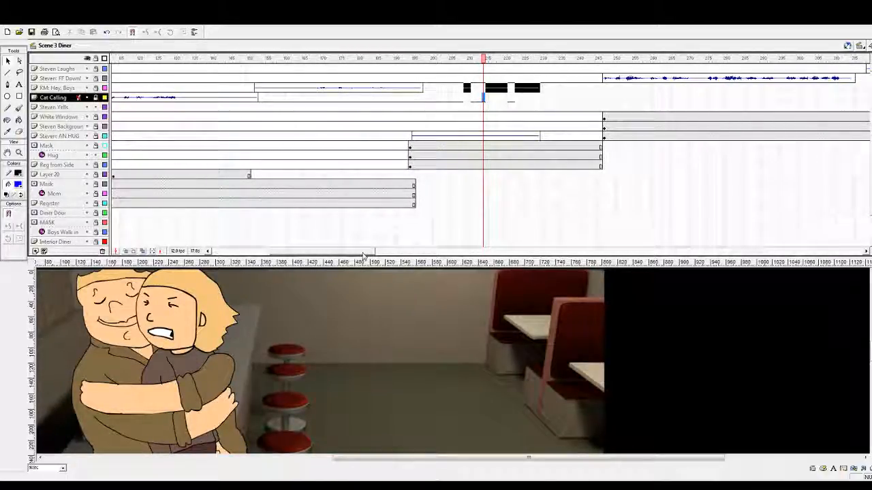
pyautogui.click(612, 174)
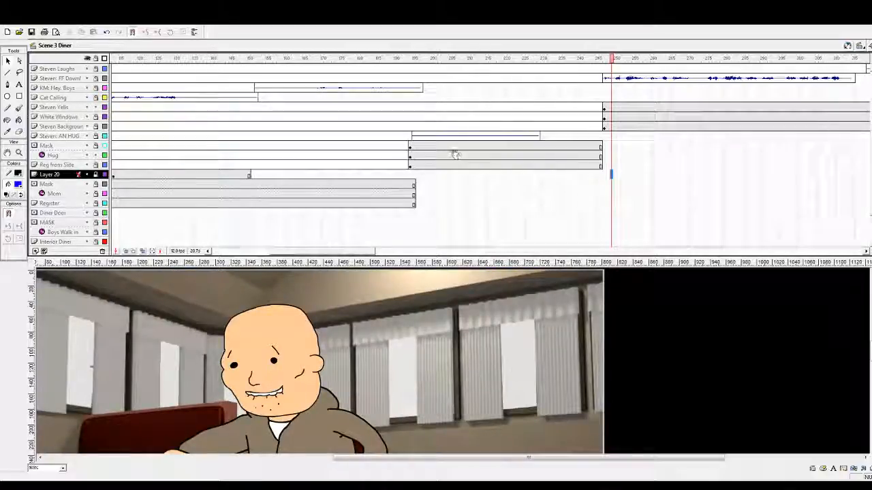
# Move the Cat Calling and KM: Hey, Boys sound layers between Reg from Side and Layer 20
pyautogui.click(61, 98)
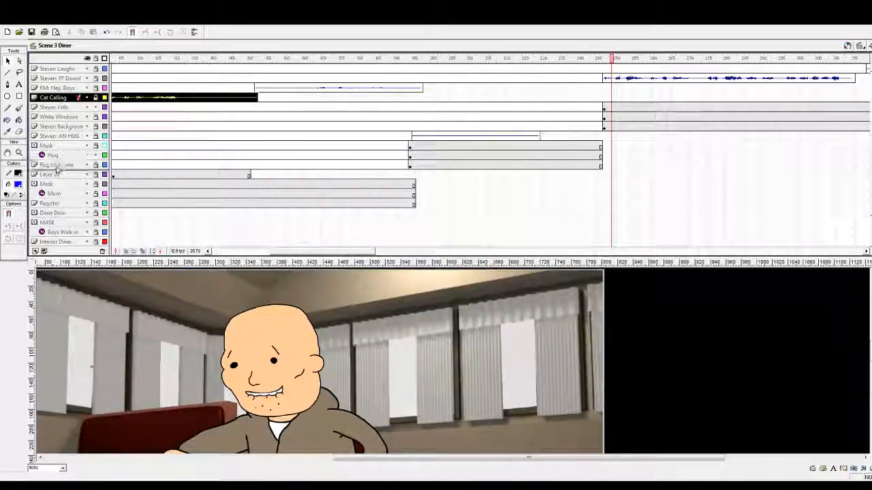
pyautogui.moveTo(58, 170); pyautogui.dragTo(61, 161)
pyautogui.click(58, 87)
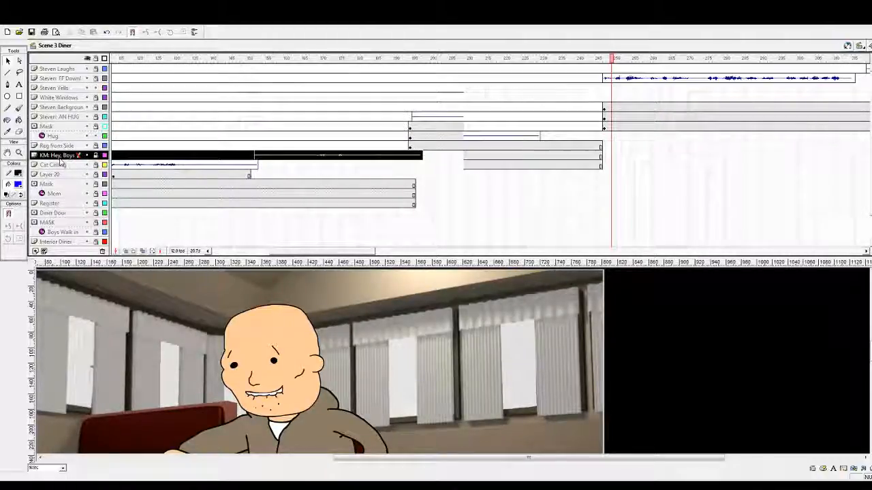
pyautogui.click(377, 165)
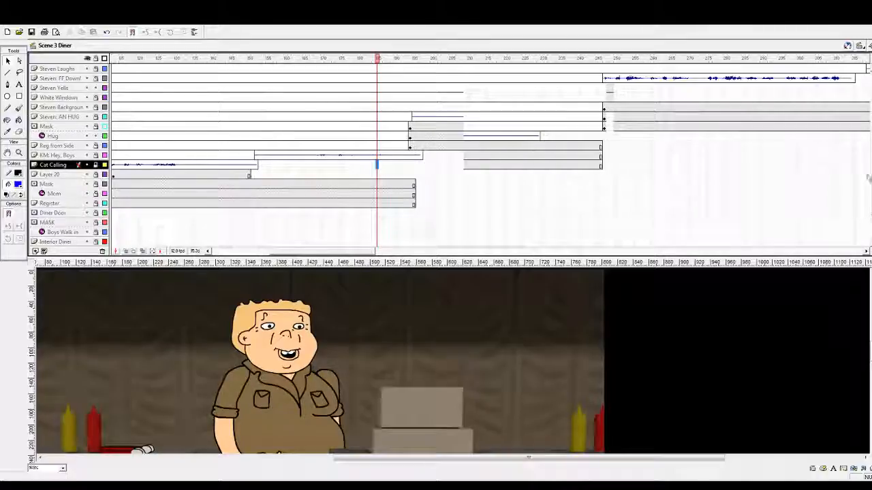
# Check the rearranged layers along the timeline and scrub the scene from the mother's closeup into the start of the hug
pyautogui.moveTo(871, 176)
pyautogui.mouseDown()
pyautogui.moveTo(871, 188)
pyautogui.moveTo(871, 172)
pyautogui.mouseUp()
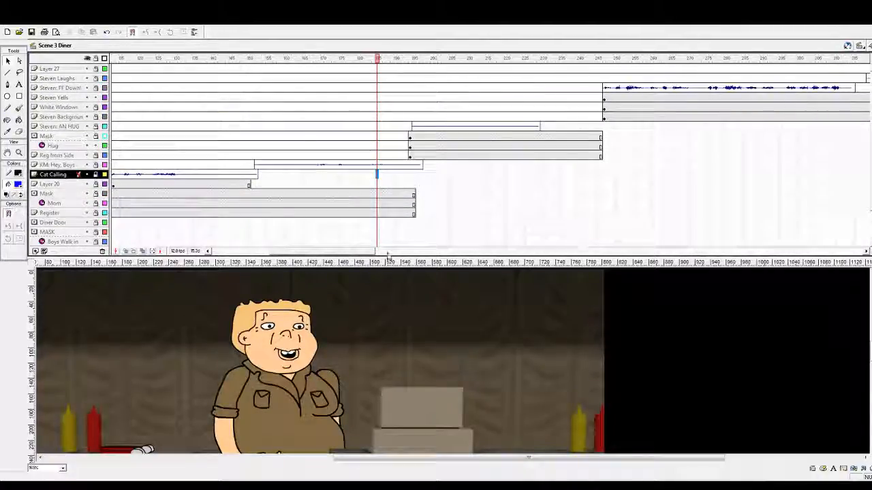
pyautogui.moveTo(325, 252); pyautogui.dragTo(253, 254)
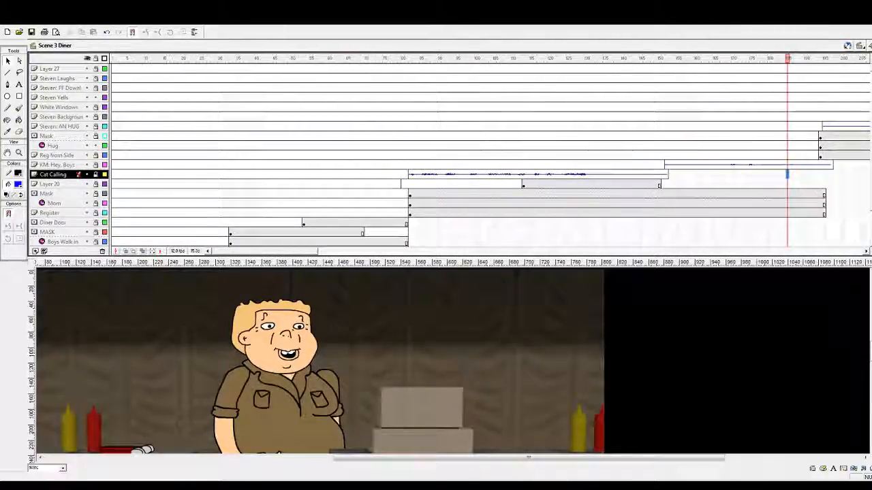
pyautogui.moveTo(871, 171)
pyautogui.mouseDown()
pyautogui.moveTo(870, 197)
pyautogui.moveTo(860, 178)
pyautogui.mouseUp()
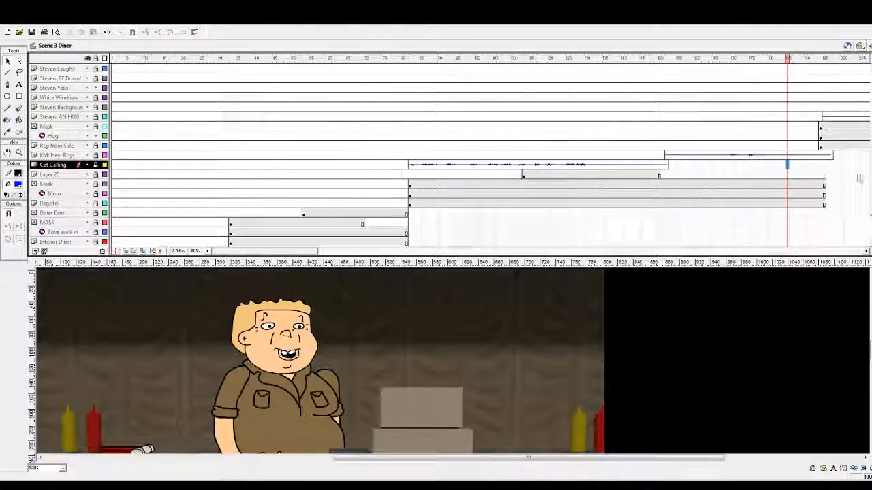
pyautogui.moveTo(288, 253); pyautogui.dragTo(311, 255)
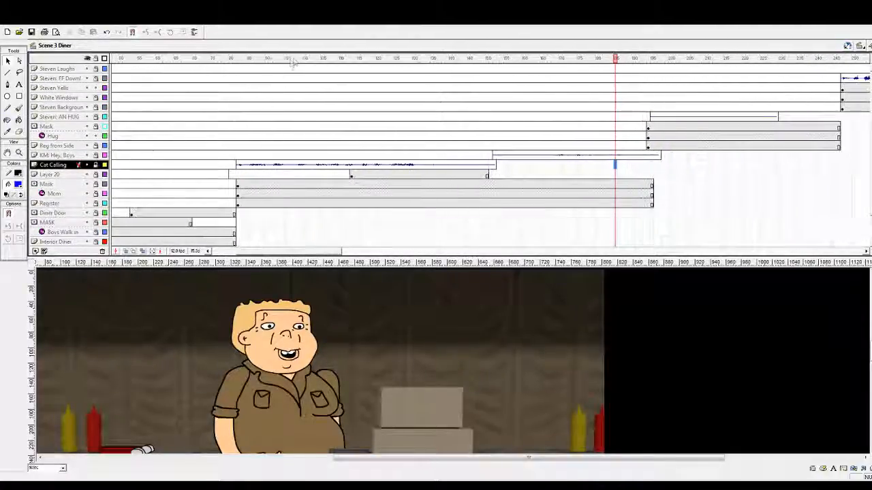
pyautogui.moveTo(296, 60)
pyautogui.mouseDown()
pyautogui.moveTo(481, 72)
pyautogui.moveTo(656, 60)
pyautogui.mouseUp()
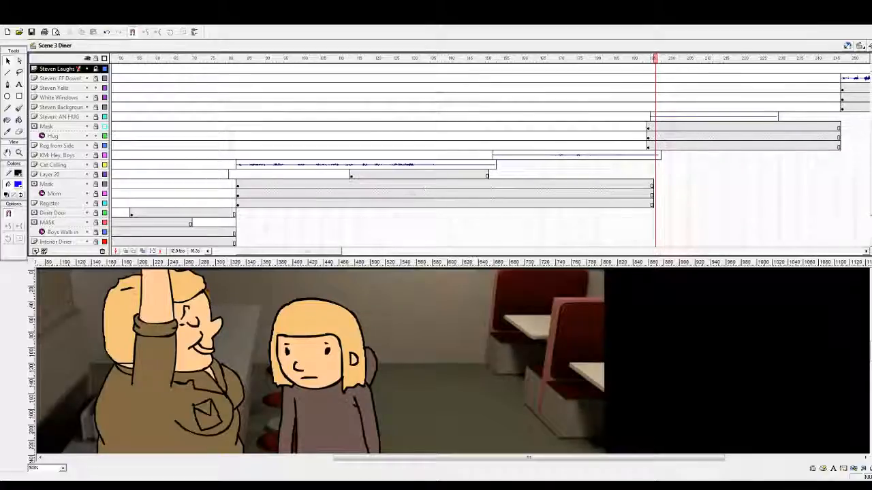
# Play the hug shot from its start and scrub back to the frame with the red "Arms snap" note
pyautogui.moveTo(300, 251); pyautogui.dragTo(356, 251)
pyautogui.moveTo(257, 60)
pyautogui.mouseDown()
pyautogui.moveTo(265, 60)
pyautogui.moveTo(254, 60)
pyautogui.mouseUp()
pyautogui.press('Return')
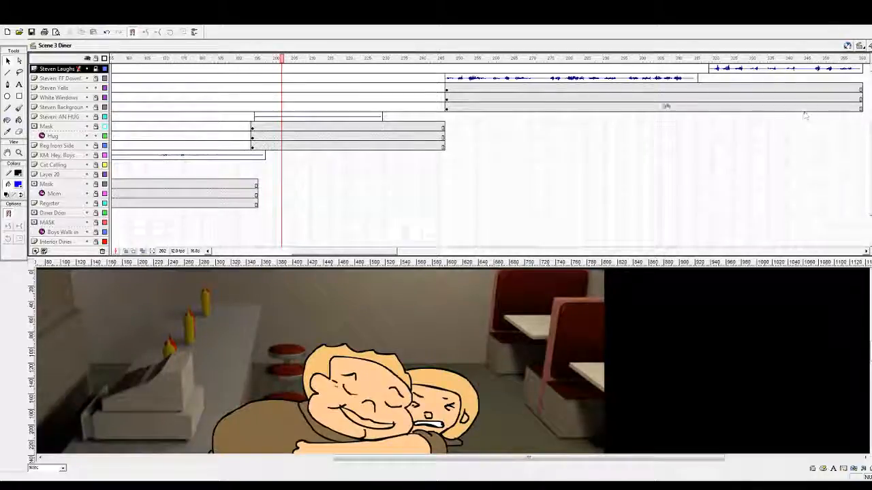
pyautogui.moveTo(281, 59); pyautogui.dragTo(276, 59)
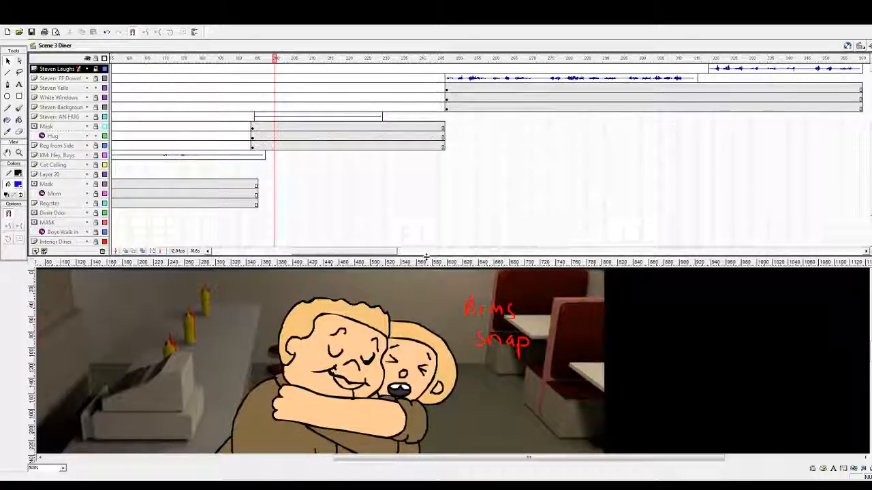
# Add a new layer directly above the hug shot's Mask layer and limit its frames to the span of the hug shot
pyautogui.moveTo(425, 257); pyautogui.dragTo(434, 185)
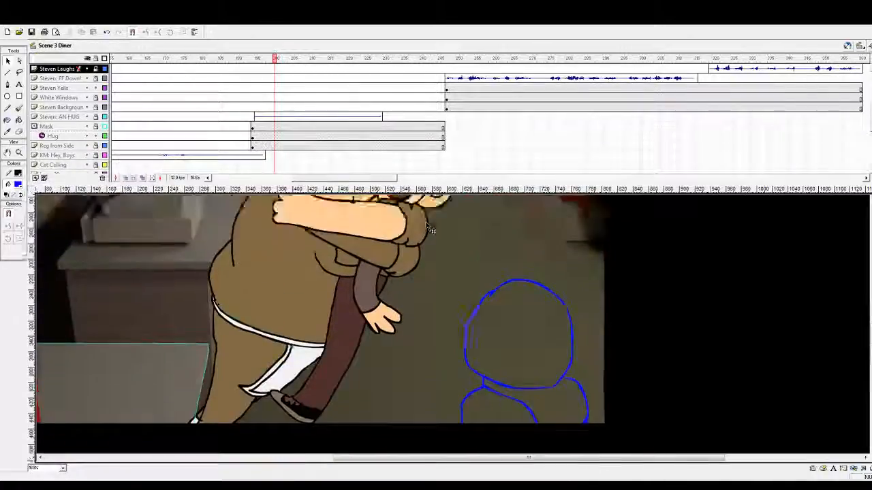
pyautogui.click(261, 126)
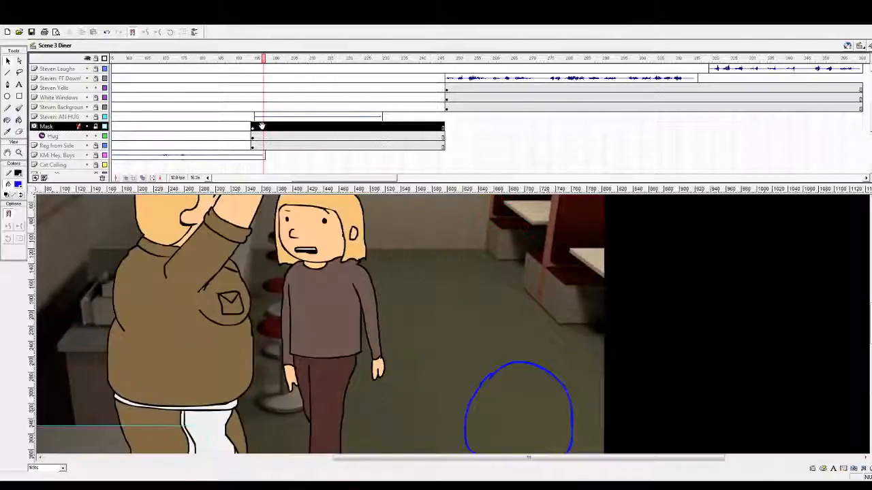
pyautogui.click(61, 117)
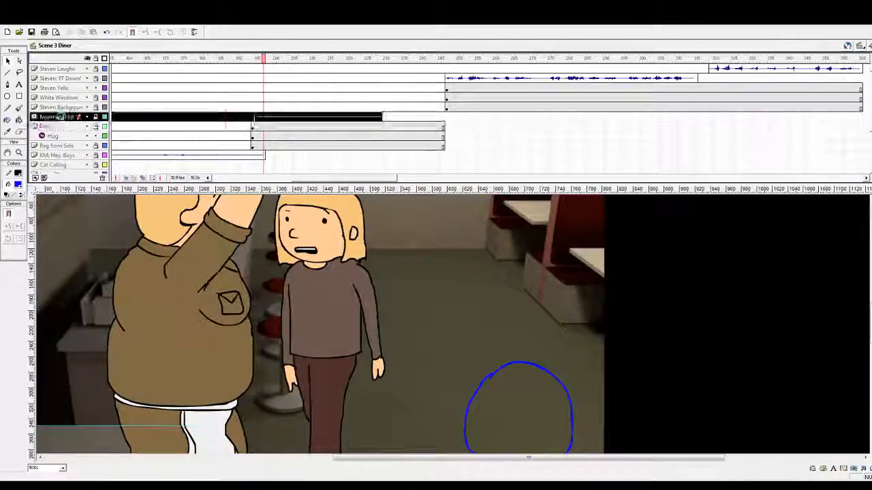
pyautogui.click(49, 126)
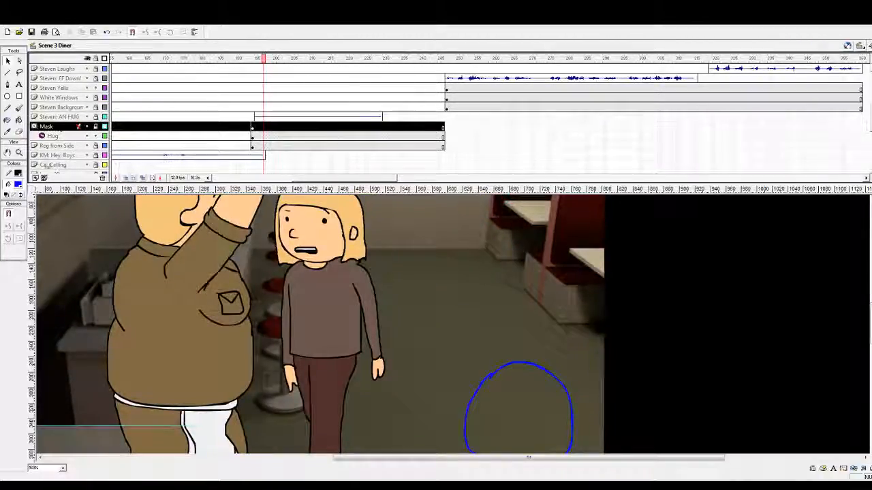
pyautogui.click(35, 178)
pyautogui.click(252, 127)
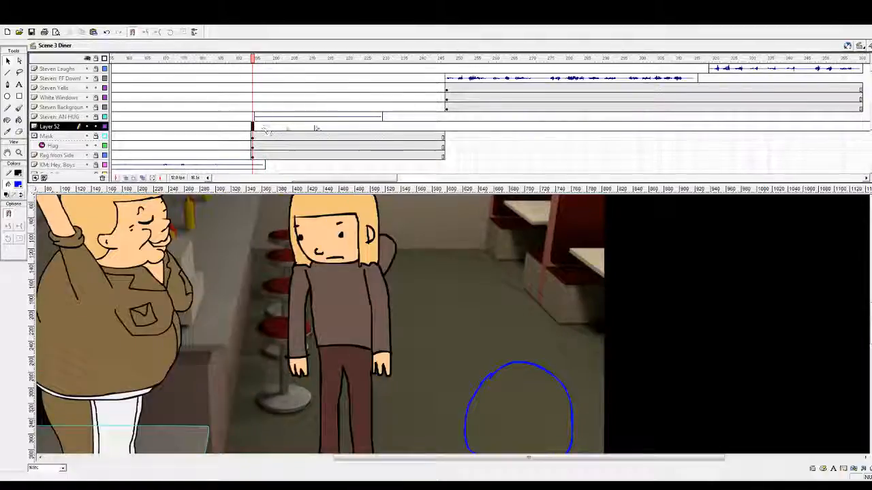
pyautogui.moveTo(446, 126); pyautogui.dragTo(536, 131)
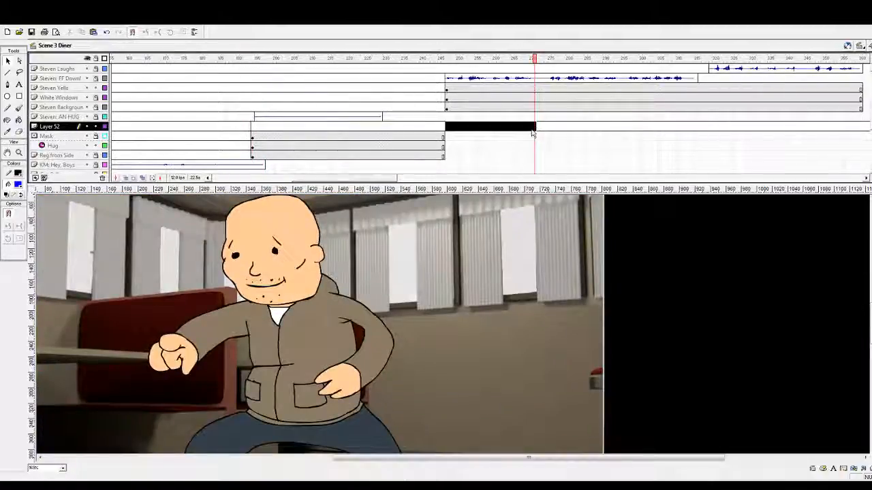
pyautogui.click(307, 128)
# Rename the new layer above the hug's Mask as Steven Comments
pyautogui.scroll(-3, 533, 309)
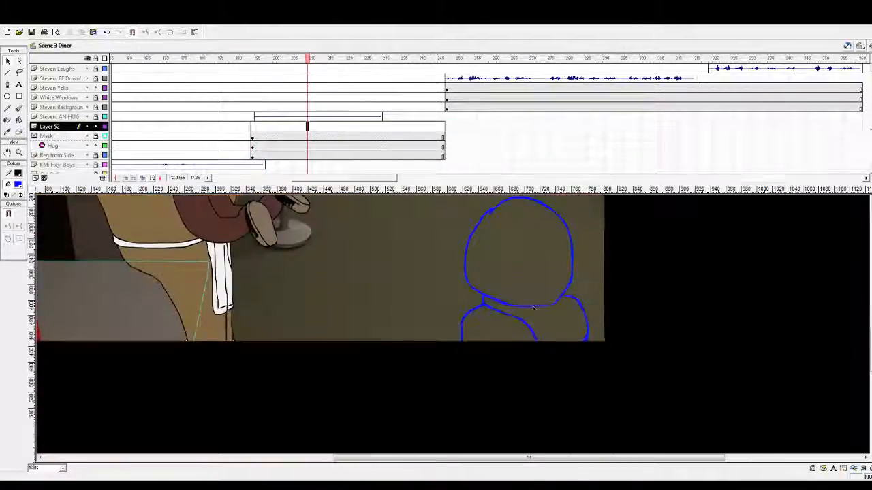
pyautogui.scroll(3, 534, 309)
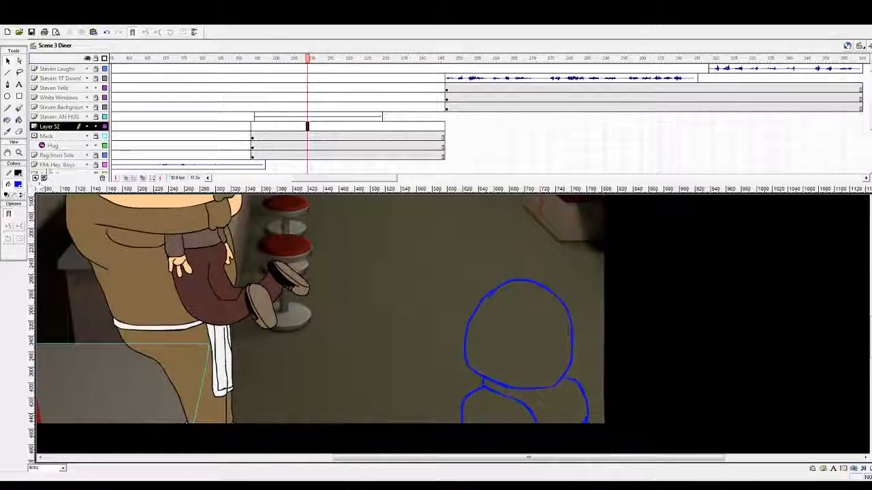
pyautogui.doubleClick(51, 127)
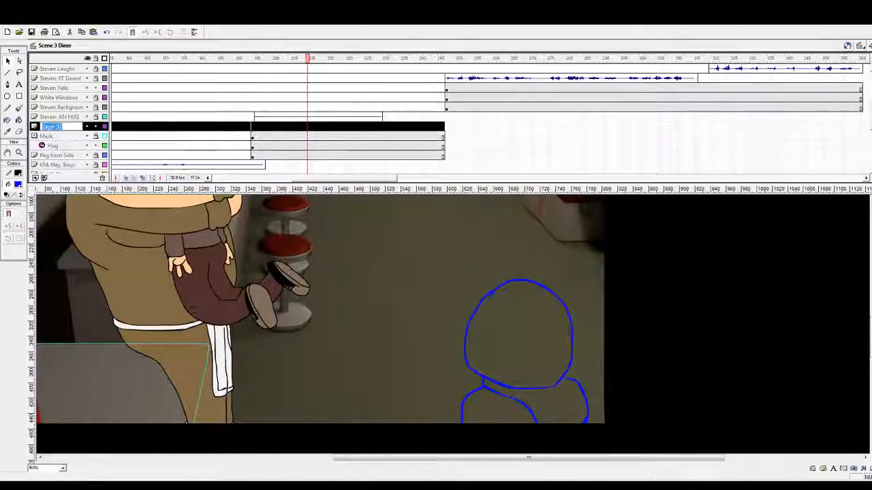
pyautogui.write('Steven')
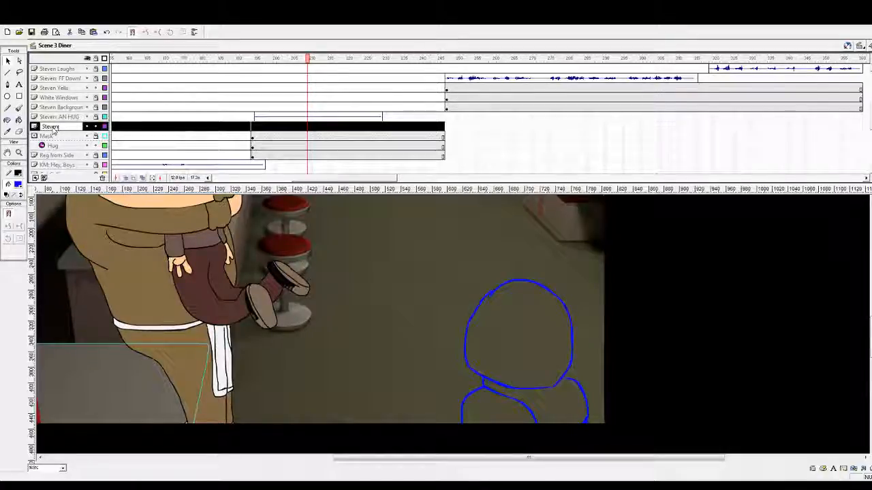
pyautogui.write(' C')
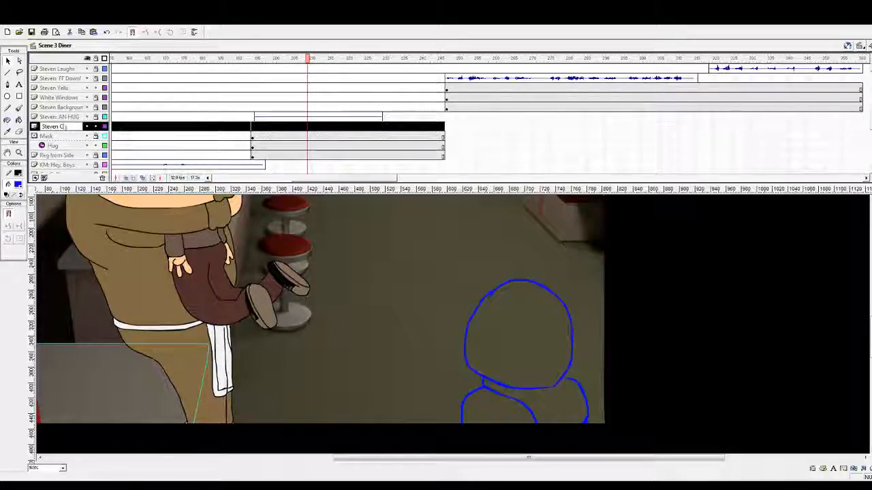
pyautogui.write('omments')
pyautogui.press('Return')
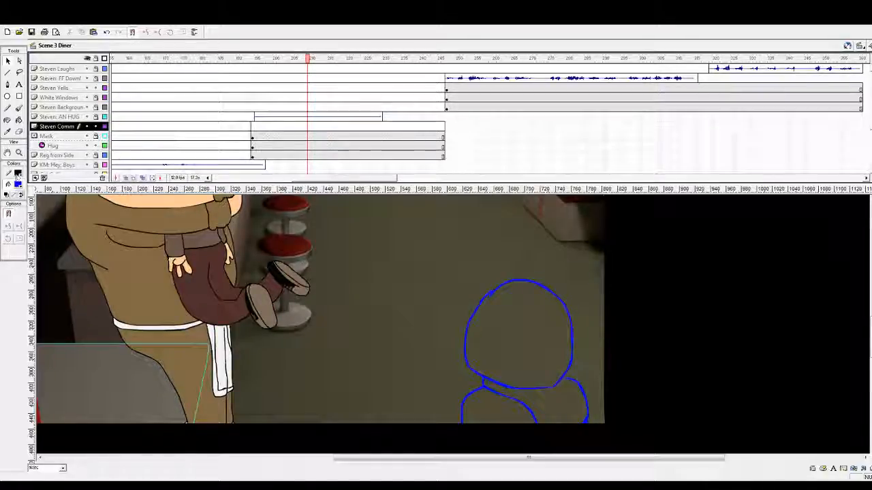
# Set up the Brush tool with a yellow fill and choose its brush size
pyautogui.click(19, 108)
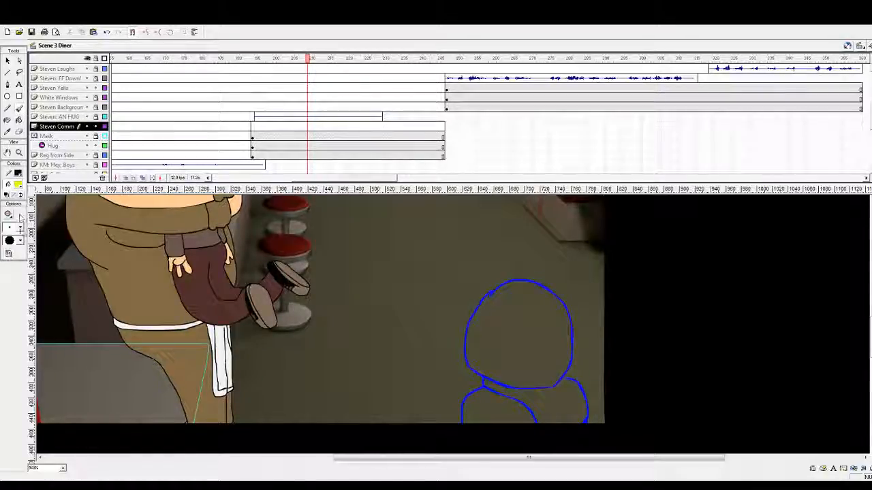
pyautogui.click(19, 227)
pyautogui.click(15, 250)
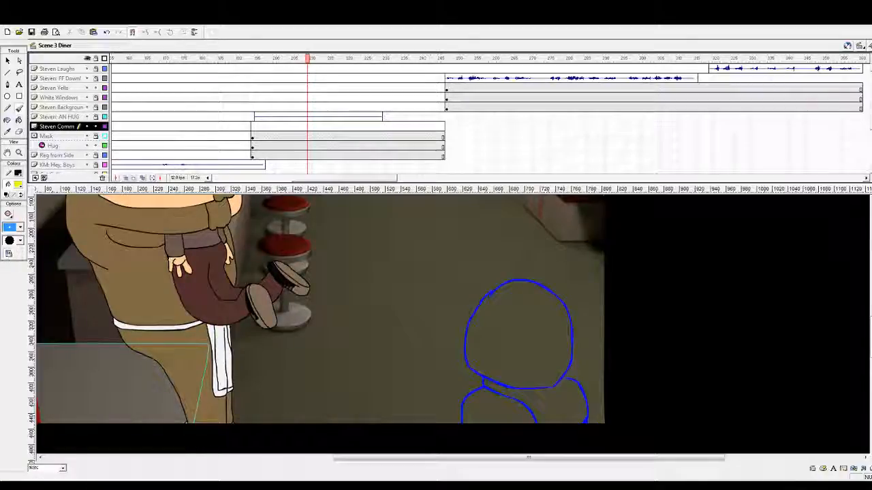
pyautogui.moveTo(511, 281)
pyautogui.mouseDown()
pyautogui.moveTo(466, 322)
pyautogui.moveTo(462, 347)
pyautogui.moveTo(475, 375)
pyautogui.mouseUp()
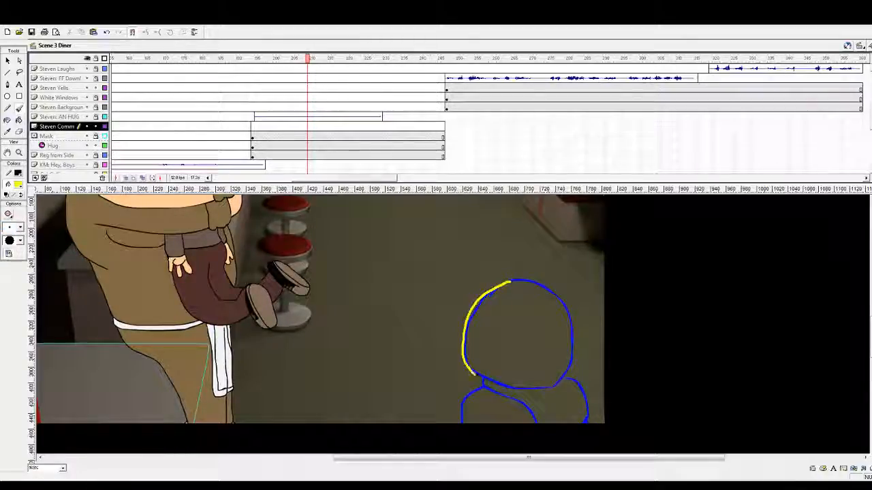
pyautogui.moveTo(538, 392)
pyautogui.mouseDown()
pyautogui.moveTo(563, 386)
pyautogui.moveTo(576, 365)
pyautogui.moveTo(577, 331)
pyautogui.mouseUp()
pyautogui.hotkey('ctrl', 'z')
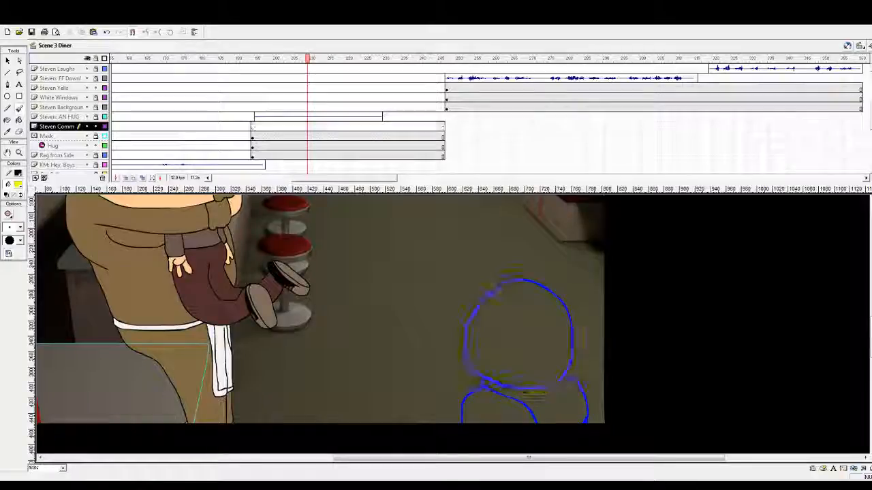
# Trace the blue-sketched character's head, neck and shoulders in yellow brush strokes on the Steven Comments layer
pyautogui.moveTo(510, 278)
pyautogui.mouseDown()
pyautogui.moveTo(553, 292)
pyautogui.moveTo(572, 324)
pyautogui.moveTo(570, 371)
pyautogui.moveTo(557, 382)
pyautogui.moveTo(514, 388)
pyautogui.moveTo(479, 370)
pyautogui.moveTo(472, 323)
pyautogui.moveTo(503, 279)
pyautogui.mouseUp()
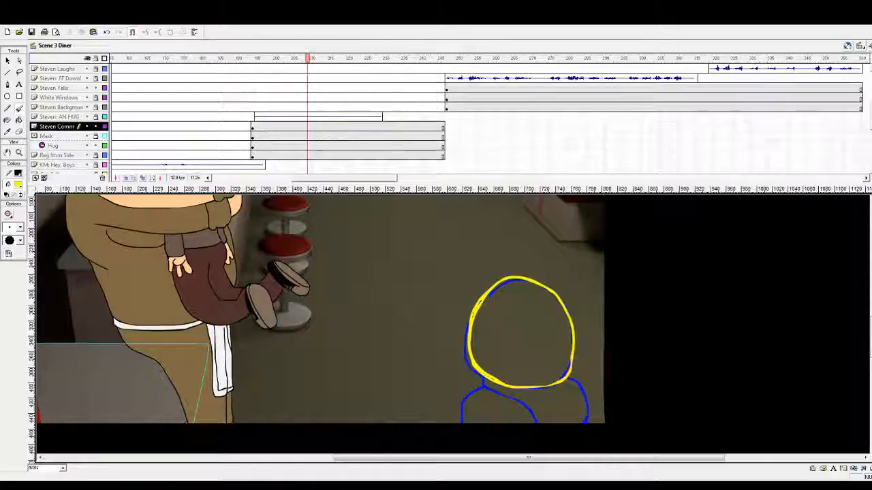
pyautogui.moveTo(484, 387)
pyautogui.mouseDown()
pyautogui.moveTo(532, 418)
pyautogui.moveTo(543, 442)
pyautogui.moveTo(571, 444)
pyautogui.mouseUp()
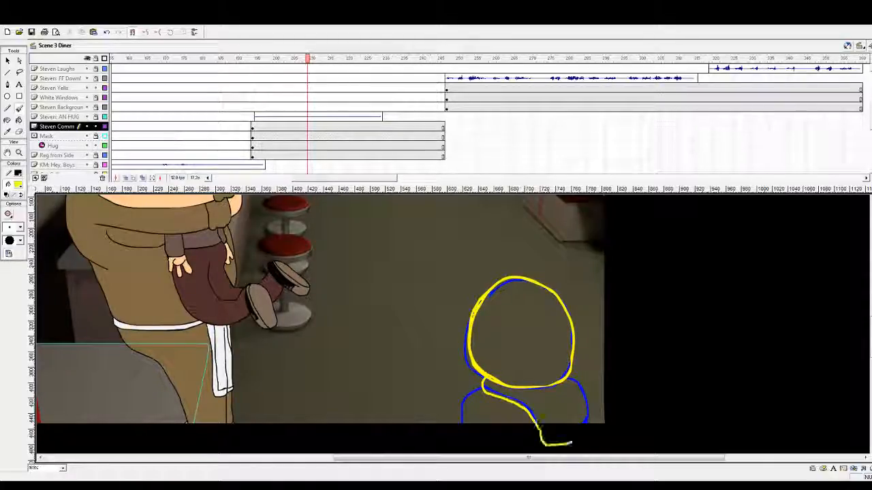
pyautogui.moveTo(584, 392); pyautogui.dragTo(586, 389)
pyautogui.moveTo(459, 389)
pyautogui.mouseDown()
pyautogui.moveTo(459, 403)
pyautogui.moveTo(512, 442)
pyautogui.moveTo(580, 433)
pyautogui.mouseUp()
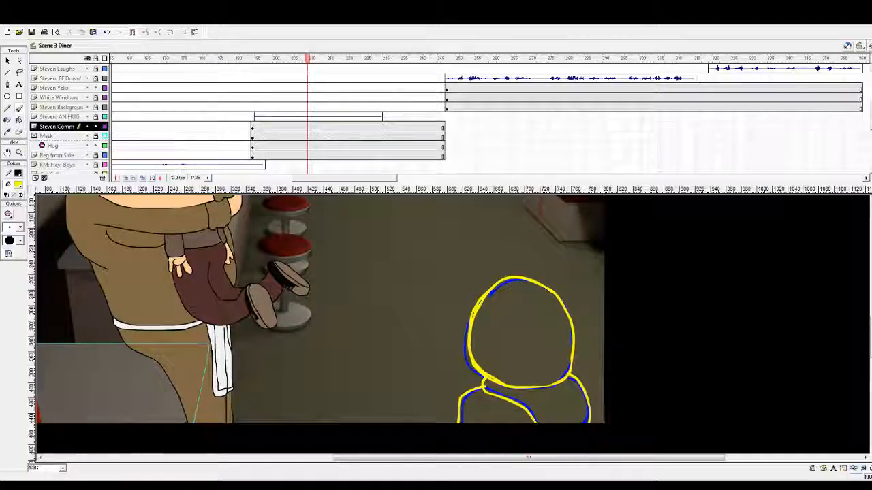
# Open the KoryHug symbol for editing and delete its Steven Sketch layer
pyautogui.click(272, 138)
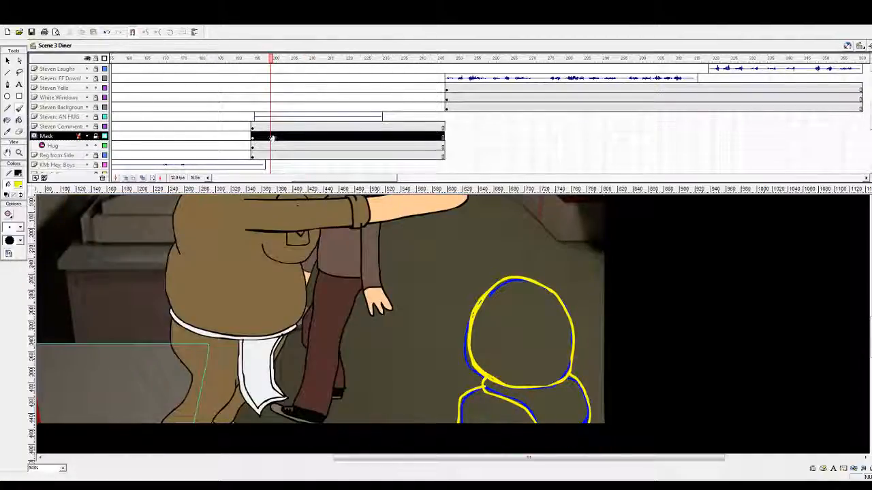
pyautogui.press('v')
pyautogui.click(240, 275)
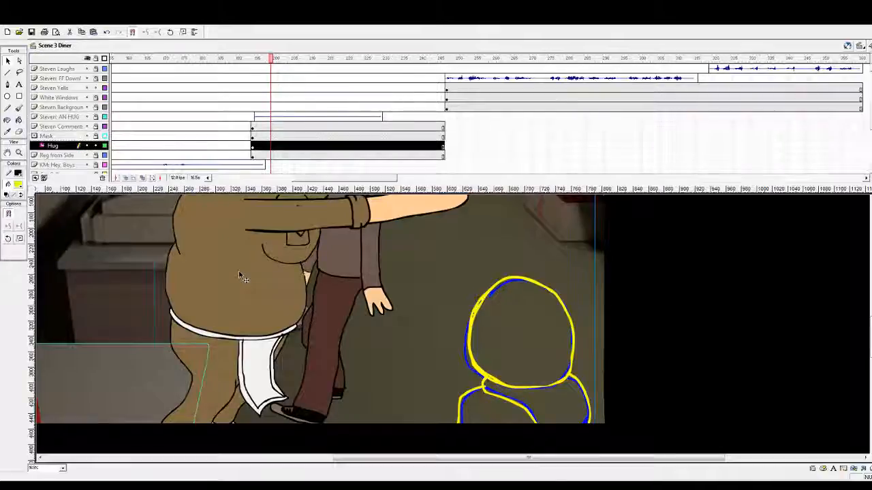
pyautogui.doubleClick(239, 270)
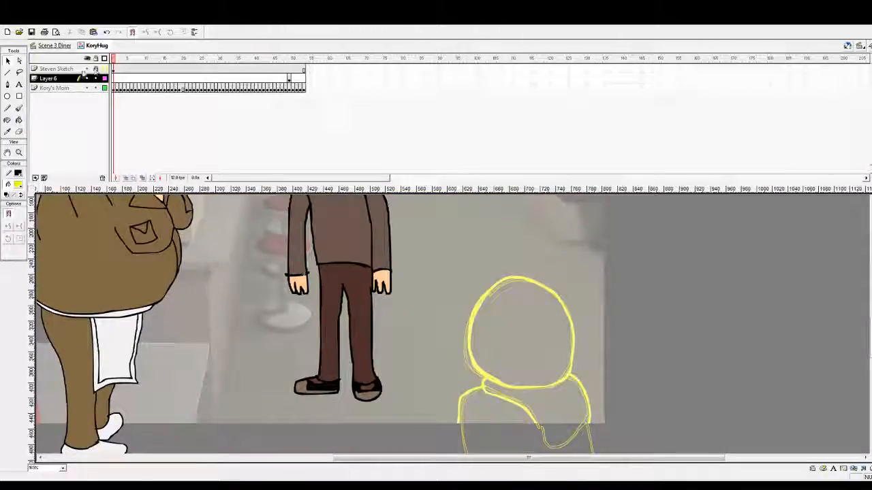
pyautogui.click(62, 69)
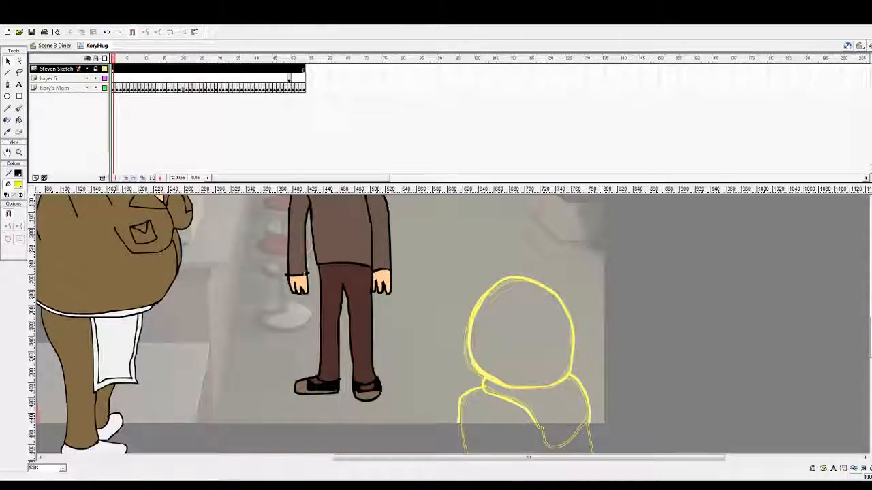
pyautogui.click(102, 178)
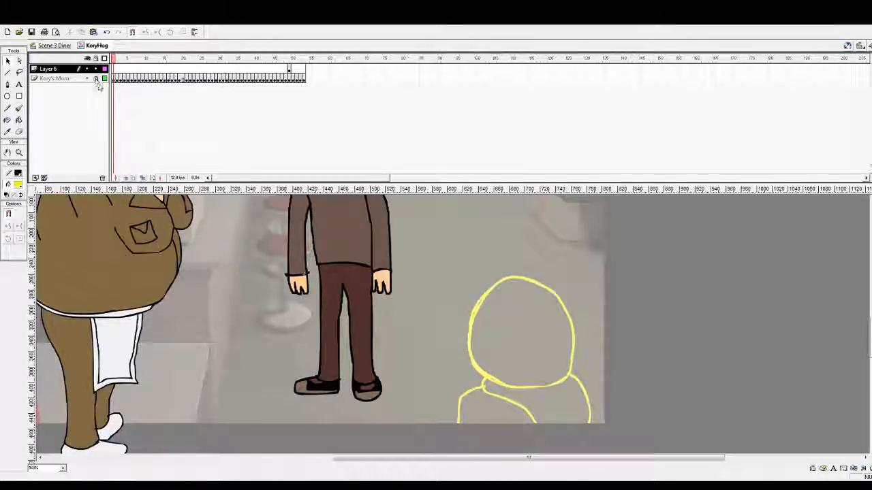
# Go to the frame with the "Add off-balance scream" note, lock Layer 6 and unlock the Kory's Mom layer
pyautogui.click(289, 68)
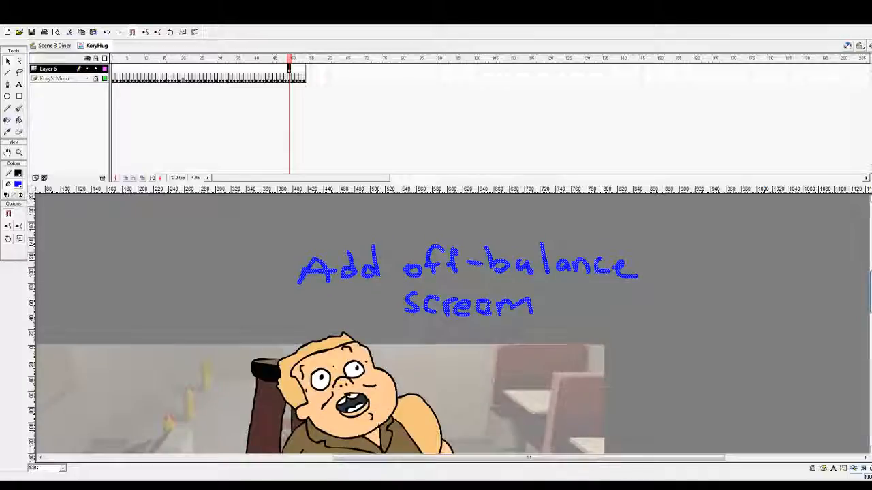
pyautogui.moveTo(870, 292); pyautogui.dragTo(870, 298)
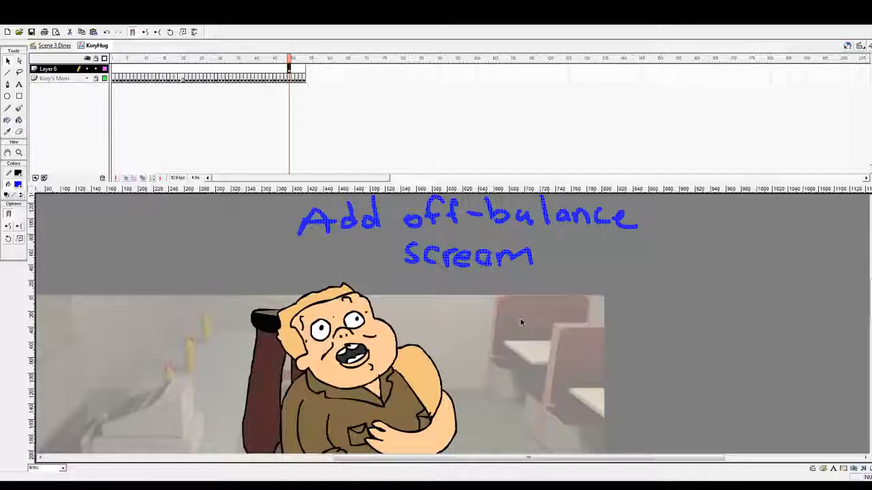
pyautogui.scroll(-2, 449, 324)
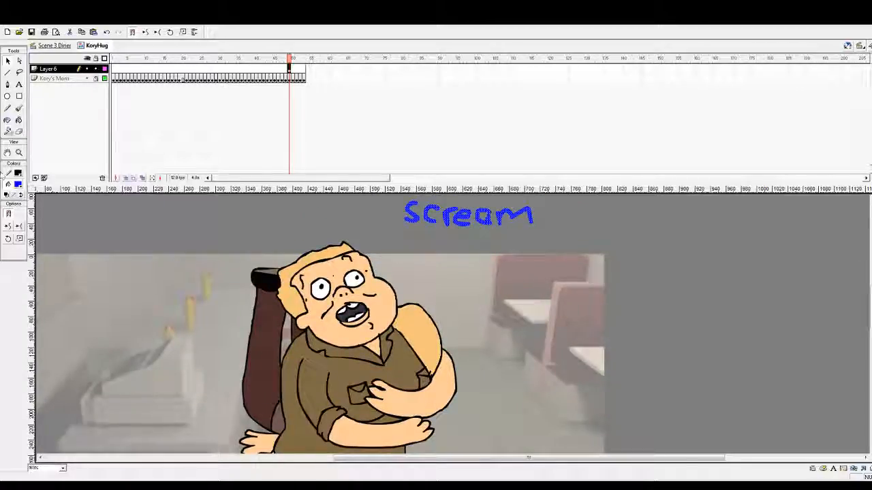
pyautogui.click(110, 238)
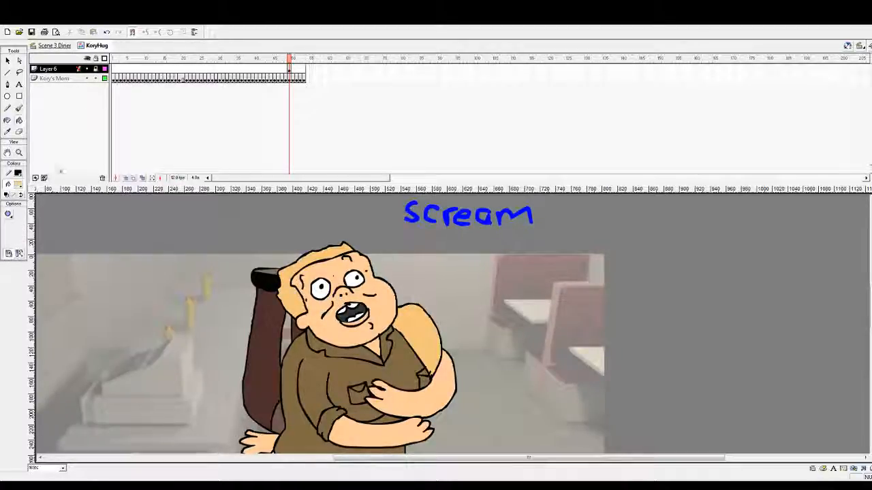
# Paint a test brush dot on the Kory's Mom layer and erase it
pyautogui.click(20, 109)
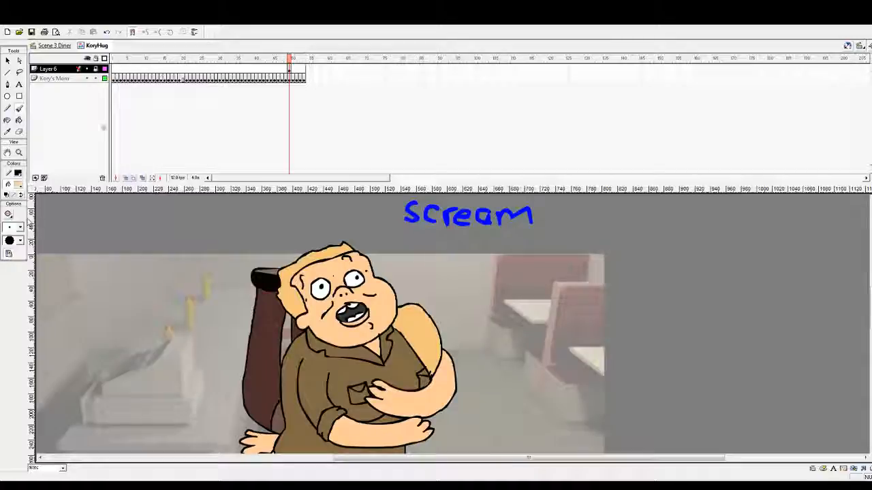
pyautogui.click(60, 78)
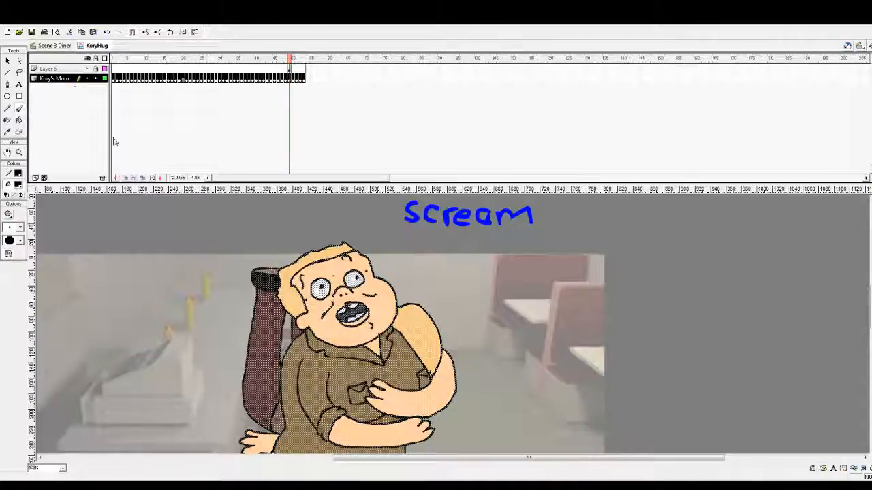
pyautogui.click(132, 248)
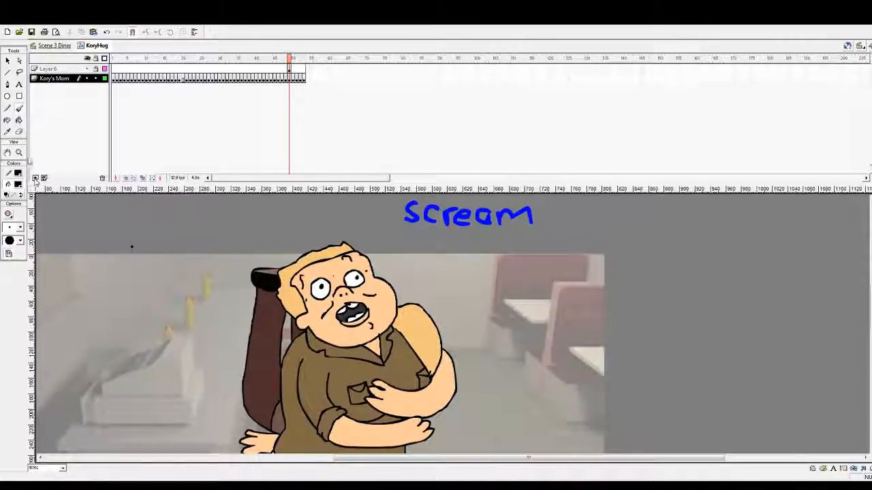
pyautogui.click(19, 132)
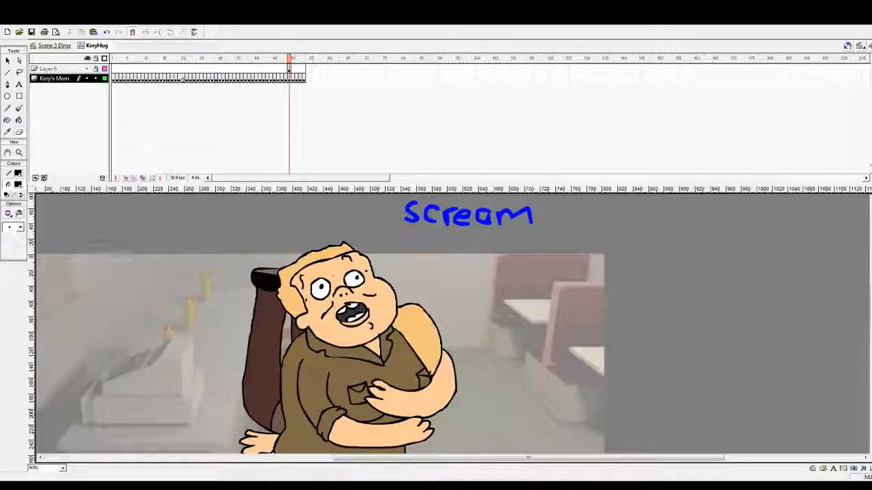
# Sample the mother's face colour as the Brush fill and return to the Scene 3 Diner timeline
pyautogui.click(8, 132)
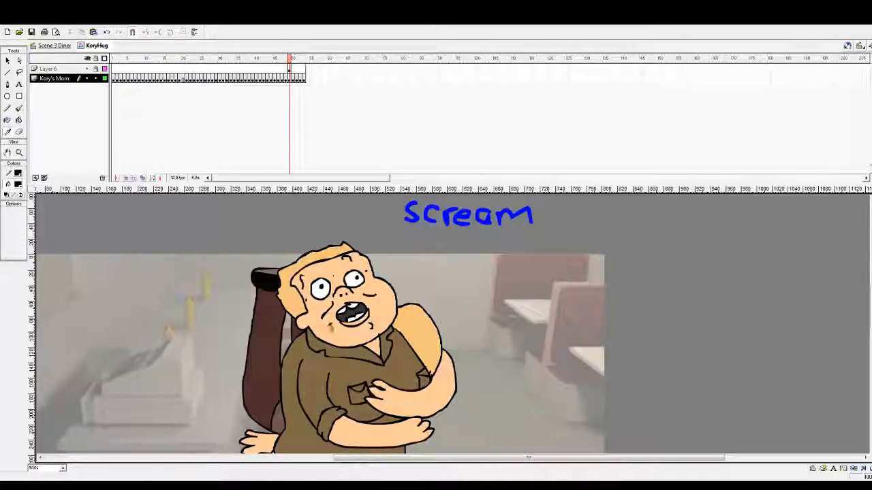
pyautogui.click(327, 329)
pyautogui.click(20, 108)
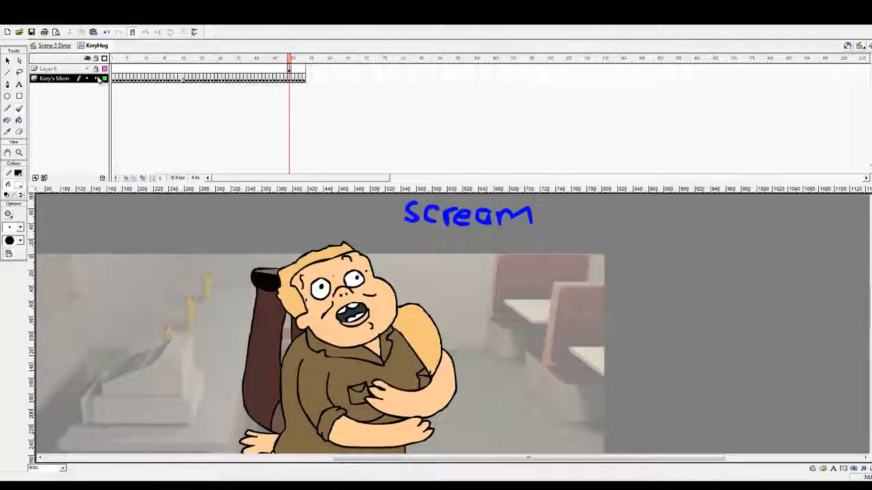
pyautogui.click(54, 45)
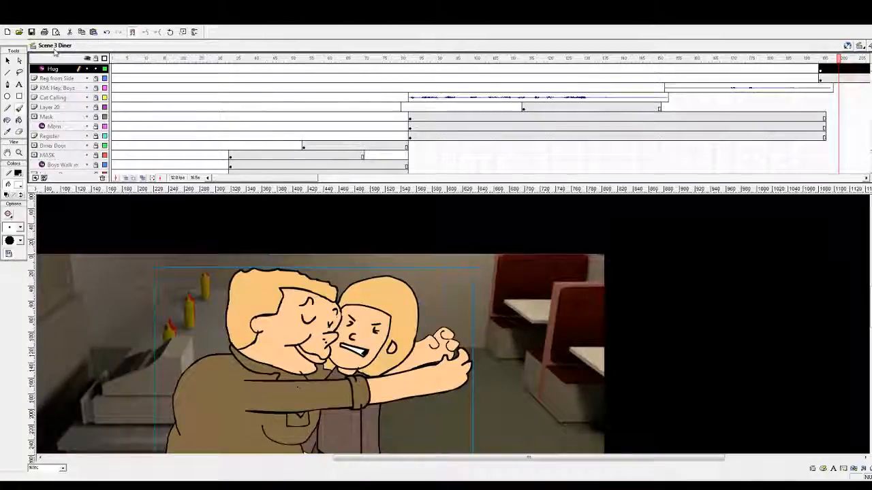
# Delete Layer 6 with its note from the KoryHug symbol and return to the Scene 3 Diner timeline
pyautogui.doubleClick(252, 313)
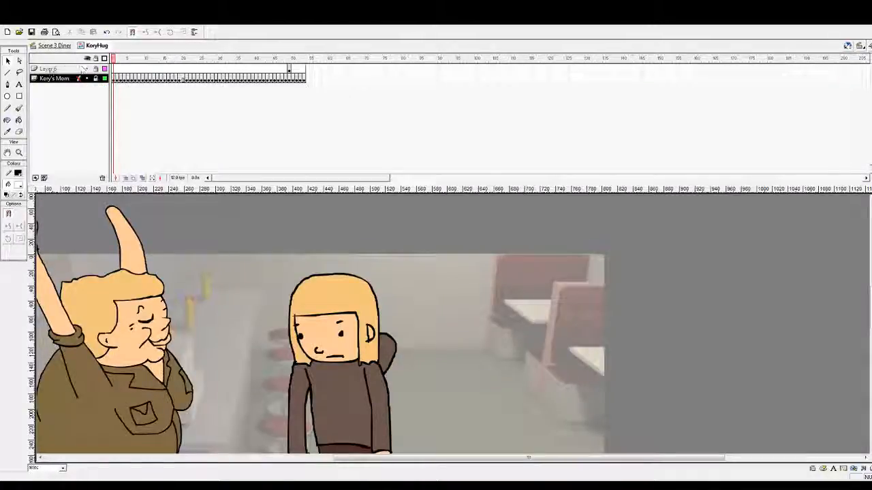
pyautogui.click(51, 70)
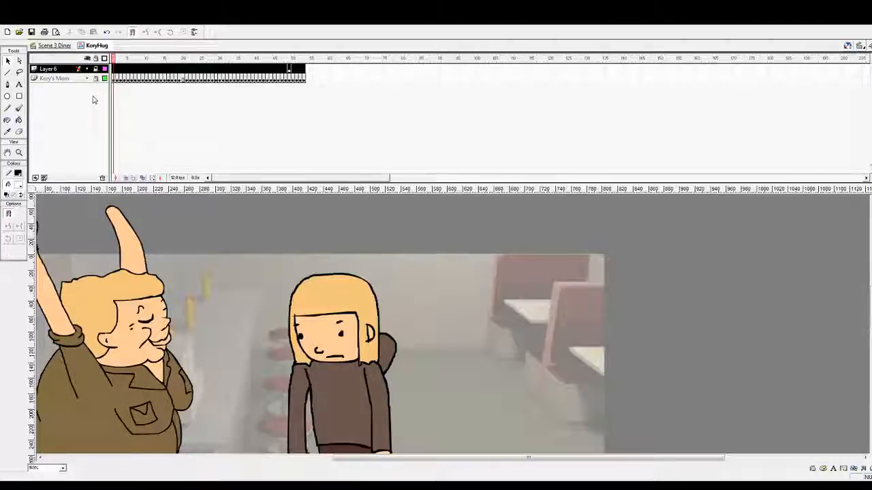
pyautogui.click(102, 179)
pyautogui.click(60, 46)
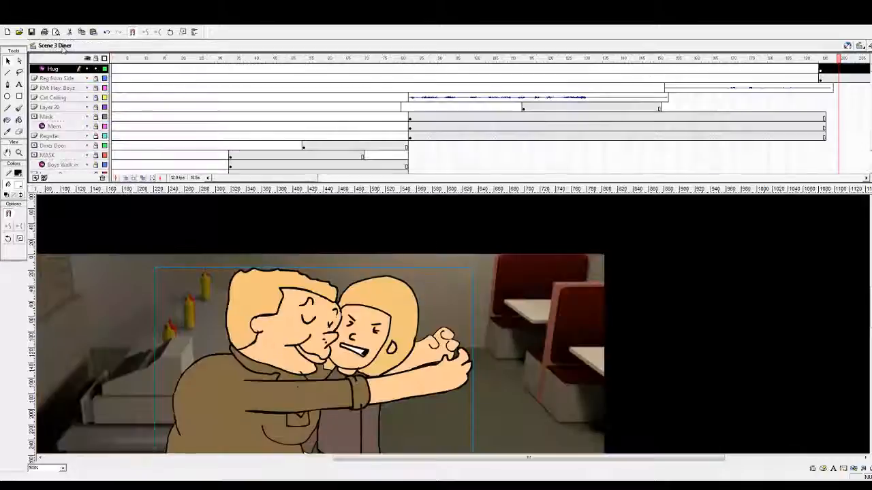
# Insert a new layer above the Steven: AN HUG layer and give it a blank keyframe at the hug's first frame
pyautogui.scroll(-3, 756, 146)
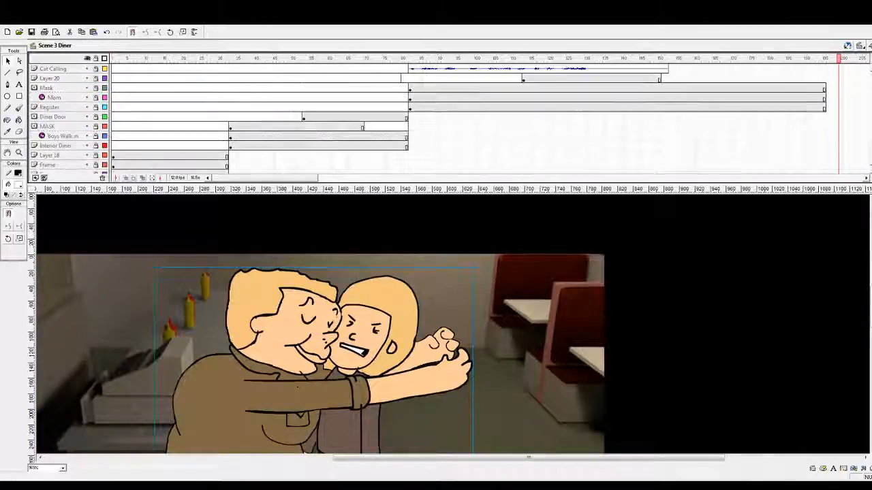
pyautogui.scroll(5, 376, 164)
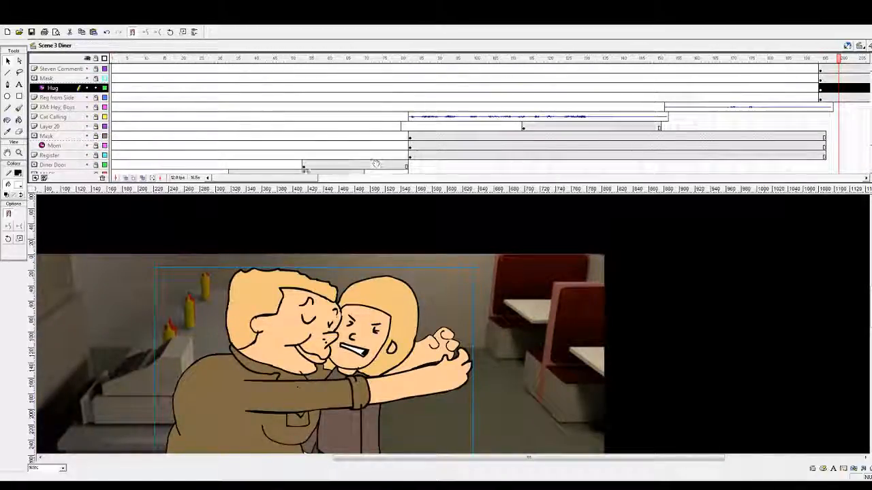
pyautogui.moveTo(302, 179); pyautogui.dragTo(380, 179)
pyautogui.scroll(1, 440, 153)
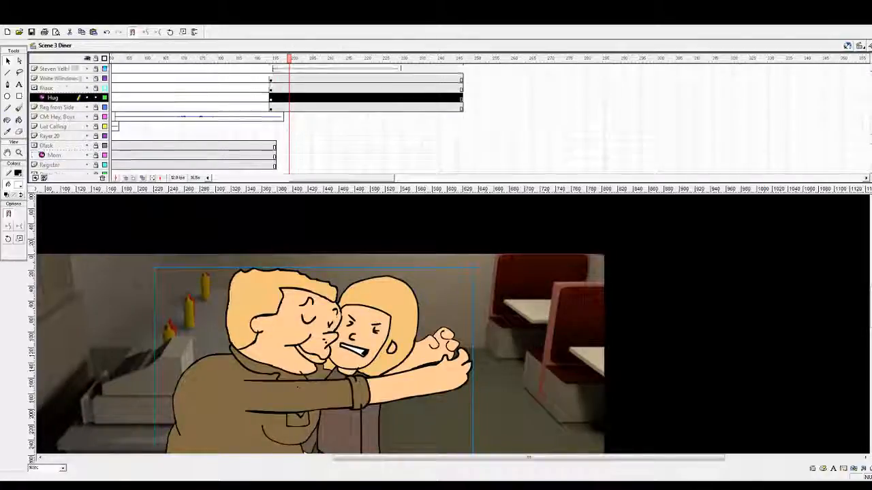
pyautogui.scroll(5, 436, 116)
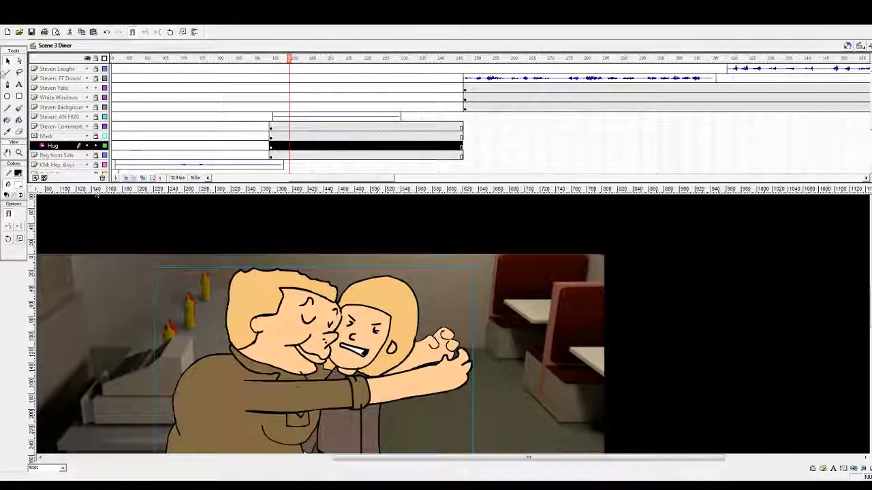
pyautogui.click(68, 117)
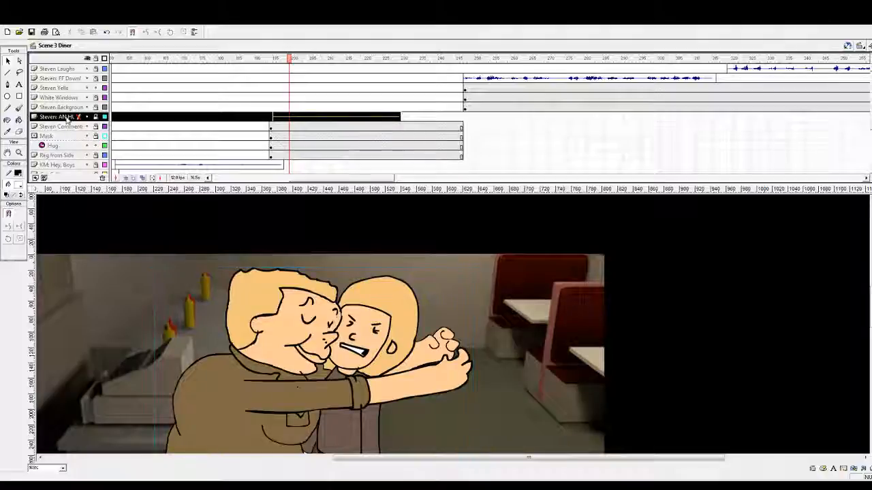
pyautogui.click(34, 178)
pyautogui.click(275, 119)
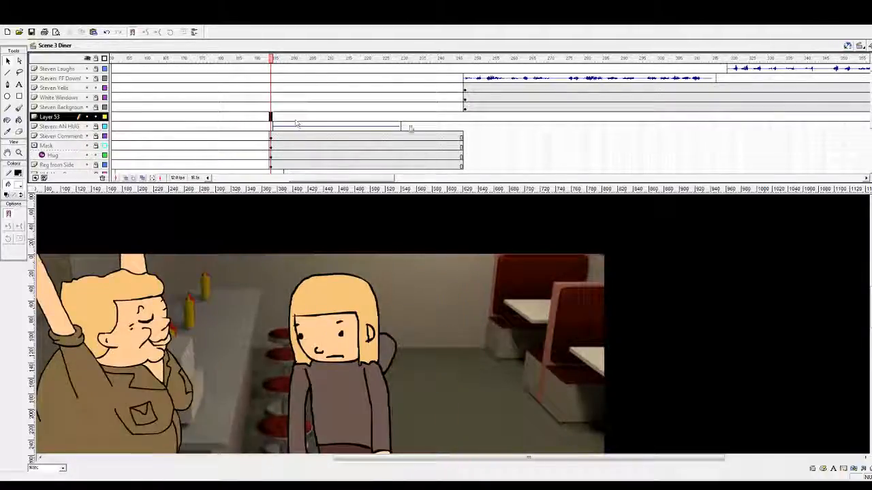
# Remove the new layer's frames beyond the end of the Hug layer and move it to the top of the layer stack, above Script
pyautogui.moveTo(464, 117); pyautogui.dragTo(504, 123)
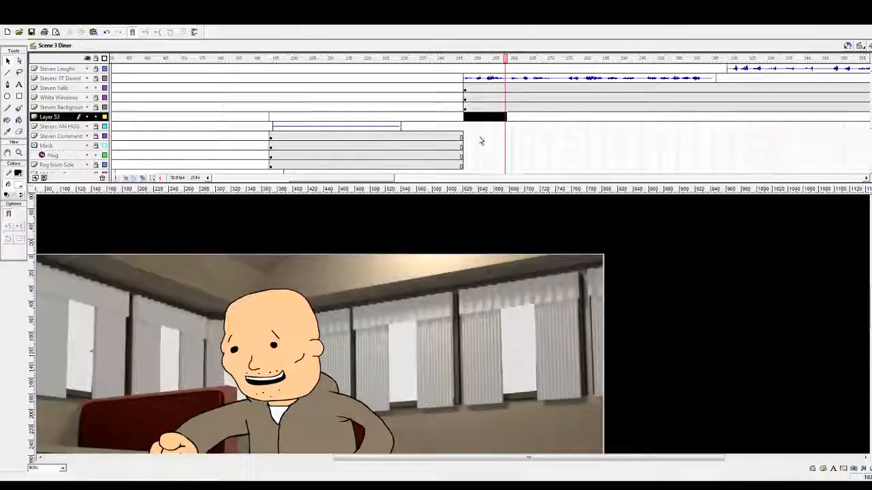
pyautogui.hotkey('shift', 'F5')
pyautogui.click(272, 119)
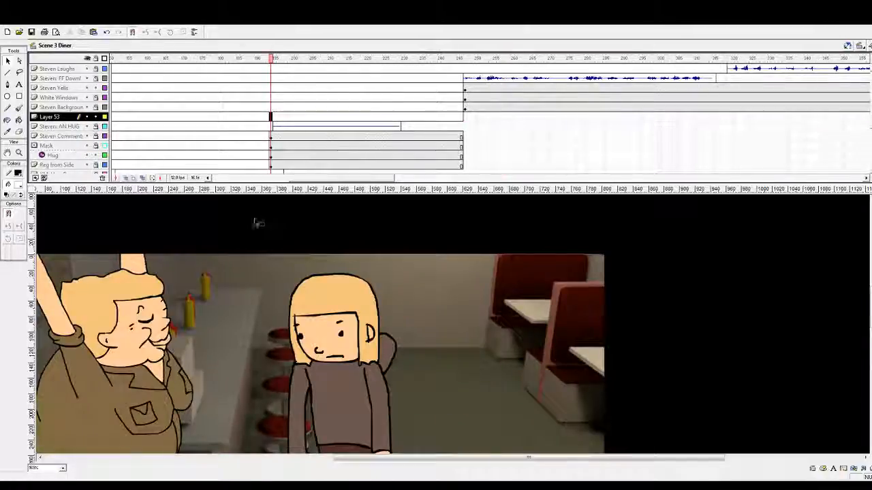
pyautogui.scroll(10, 184, 165)
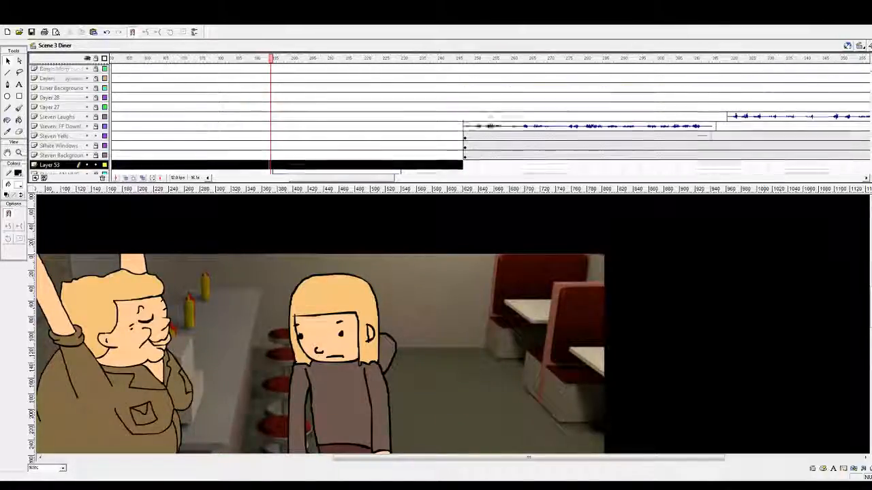
pyautogui.moveTo(60, 67); pyautogui.dragTo(60, 64)
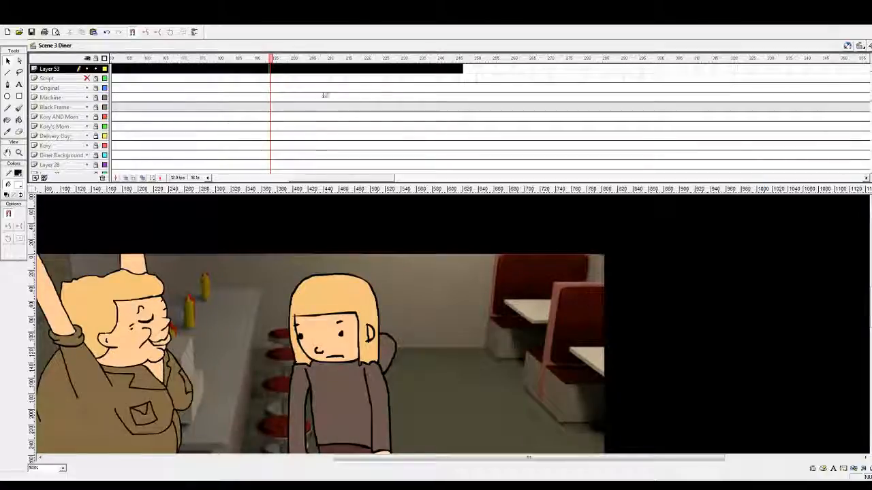
# Handwrite the note "Add off-balance scream!!!" in red with the Brush above the stage, at the hug's first frame on the new layer
pyautogui.click(275, 69)
pyautogui.click(271, 69)
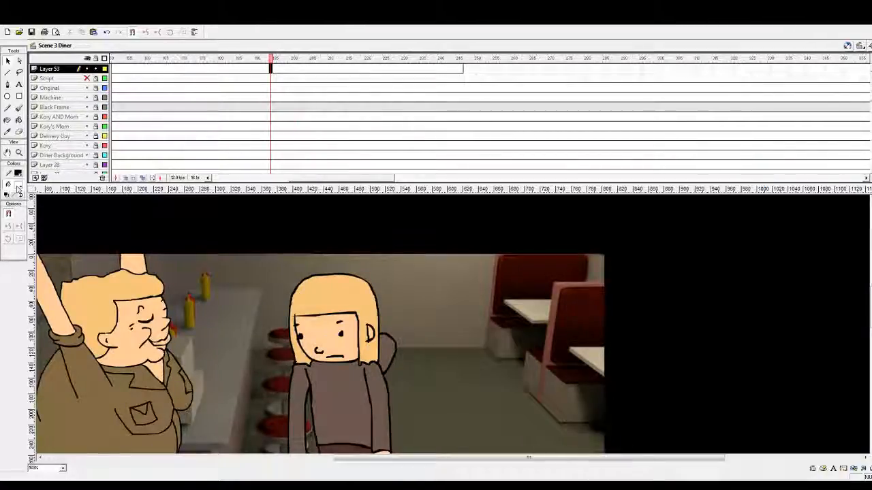
pyautogui.click(18, 107)
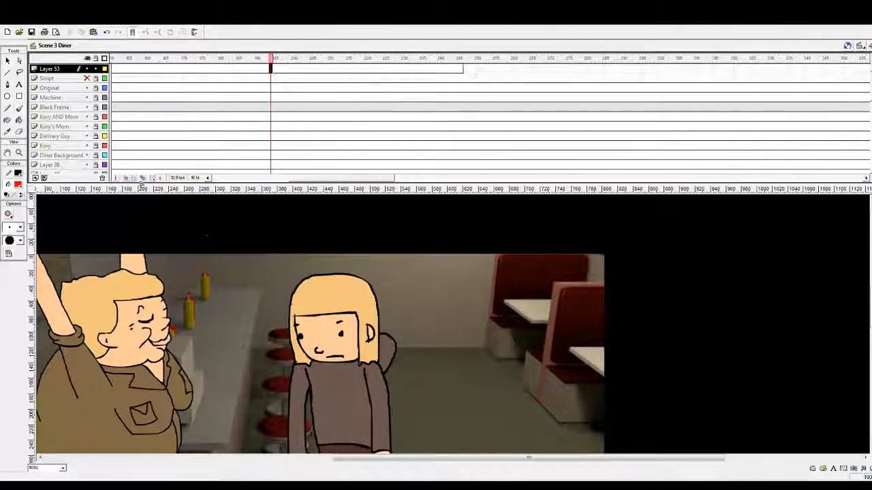
pyautogui.moveTo(218, 232)
pyautogui.mouseDown()
pyautogui.moveTo(224, 215)
pyautogui.moveTo(231, 232)
pyautogui.moveTo(242, 216)
pyautogui.moveTo(242, 226)
pyautogui.mouseUp()
pyautogui.moveTo(256, 211)
pyautogui.mouseDown()
pyautogui.moveTo(257, 227)
pyautogui.moveTo(288, 219)
pyautogui.moveTo(298, 230)
pyautogui.moveTo(330, 222)
pyautogui.moveTo(359, 230)
pyautogui.mouseUp()
pyautogui.moveTo(364, 206)
pyautogui.mouseDown()
pyautogui.moveTo(363, 230)
pyautogui.moveTo(376, 220)
pyautogui.moveTo(379, 230)
pyautogui.mouseUp()
pyautogui.moveTo(386, 230)
pyautogui.mouseDown()
pyautogui.moveTo(389, 220)
pyautogui.moveTo(395, 230)
pyautogui.moveTo(475, 228)
pyautogui.mouseUp()
pyautogui.moveTo(481, 219)
pyautogui.mouseDown()
pyautogui.moveTo(481, 228)
pyautogui.moveTo(487, 219)
pyautogui.moveTo(518, 229)
pyautogui.mouseUp()
pyautogui.moveTo(519, 228); pyautogui.dragTo(530, 230)
pyautogui.moveTo(530, 224); pyautogui.dragTo(559, 223)
pyautogui.click(542, 227)
pyautogui.click(551, 229)
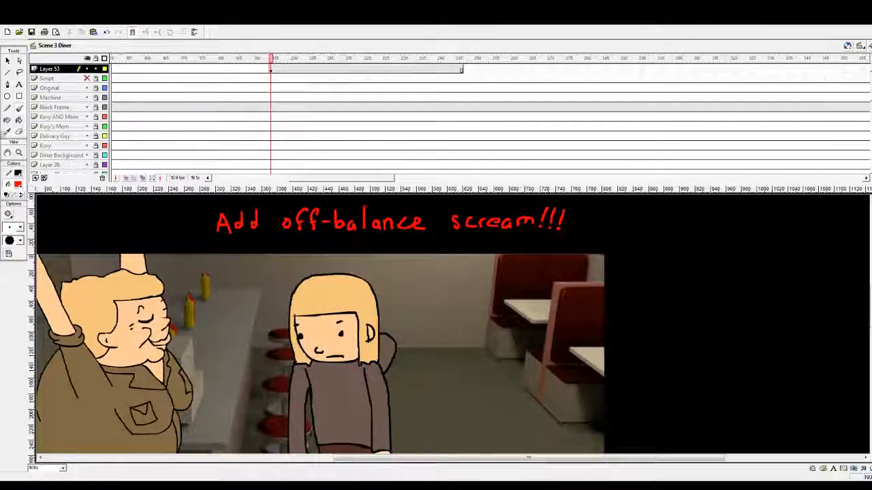
# Open the KoryHug symbol for editing
pyautogui.doubleClick(79, 226)
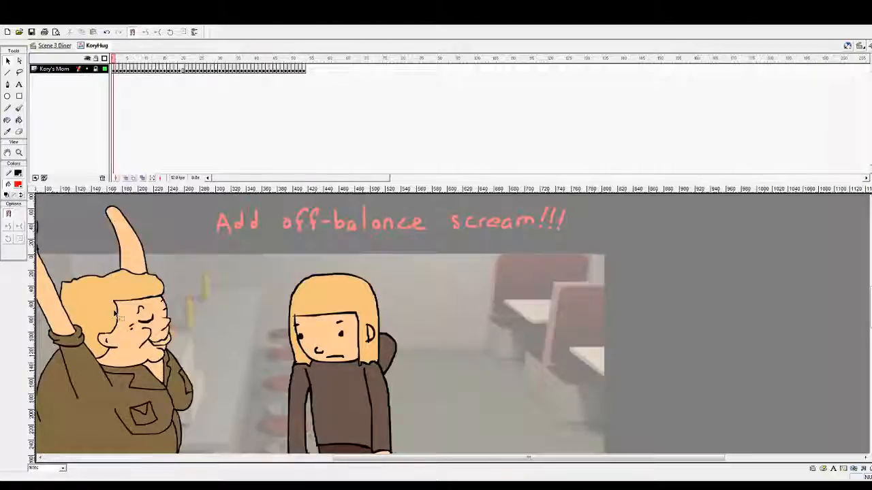
# Return to the Scene 3 Diner timeline and unlock the Steven Comments layer near frame 200
pyautogui.click(53, 45)
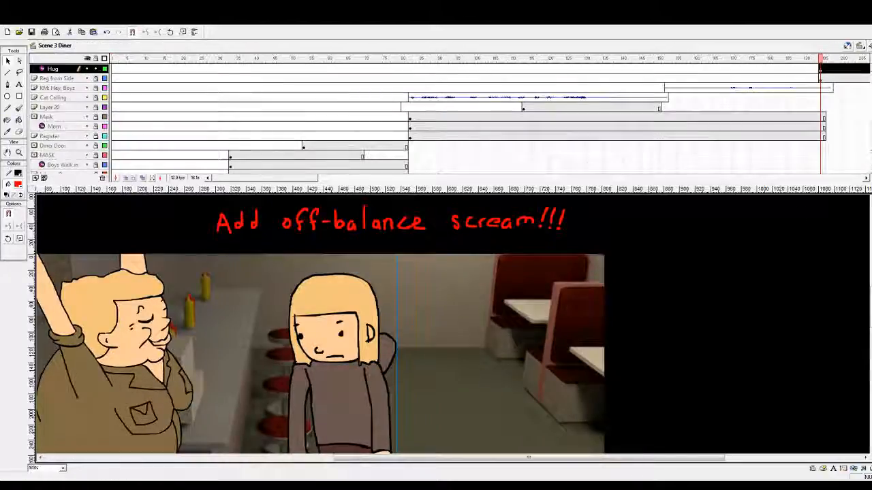
pyautogui.moveTo(871, 102)
pyautogui.mouseDown()
pyautogui.moveTo(871, 113)
pyautogui.moveTo(871, 105)
pyautogui.mouseUp()
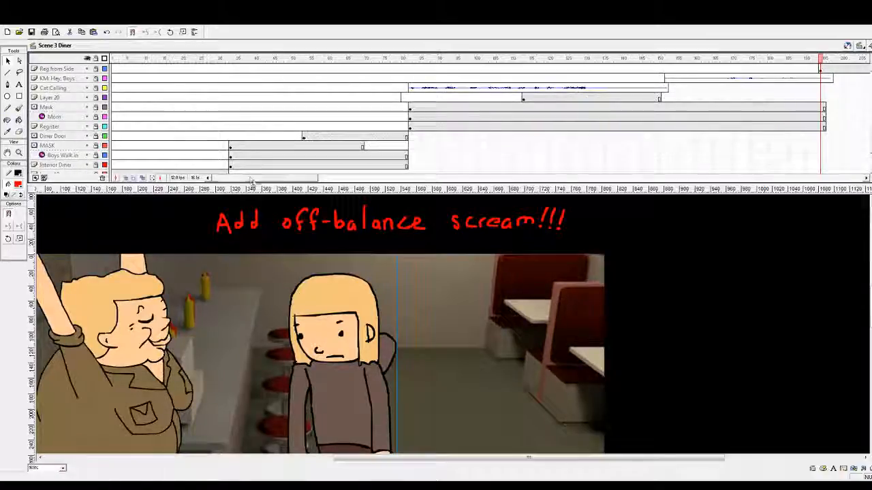
pyautogui.moveTo(254, 179); pyautogui.dragTo(327, 183)
pyautogui.moveTo(871, 105); pyautogui.dragTo(871, 83)
pyautogui.click(333, 127)
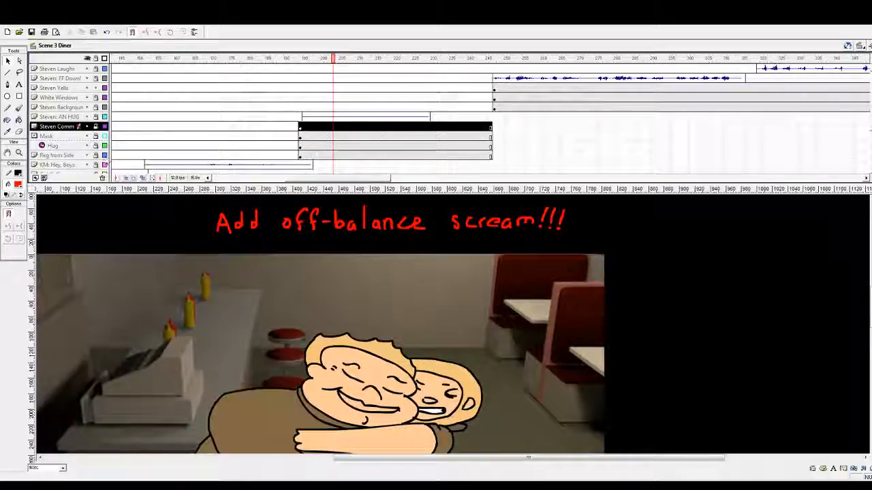
pyautogui.click(97, 126)
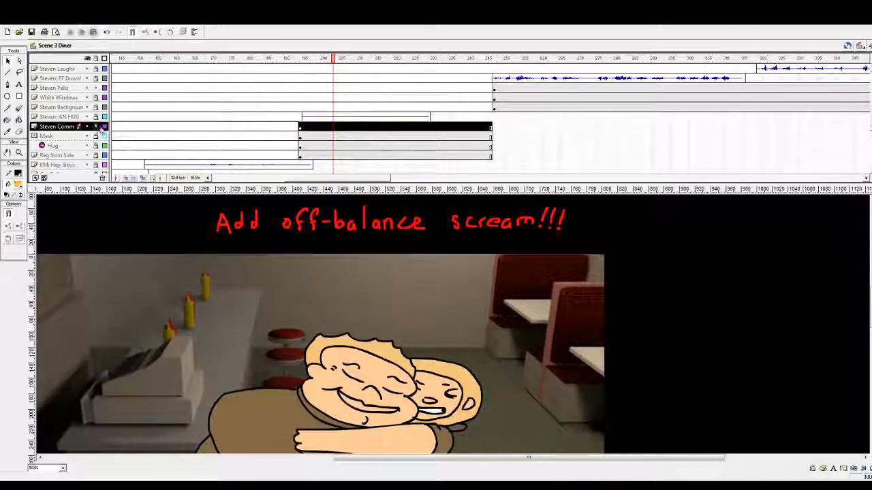
# Convert the yellow head-and-shoulders sketch on the Steven Comments layer into a symbol named Steven Comments and open it for editing
pyautogui.click(323, 128)
pyautogui.scroll(-4, 306, 103)
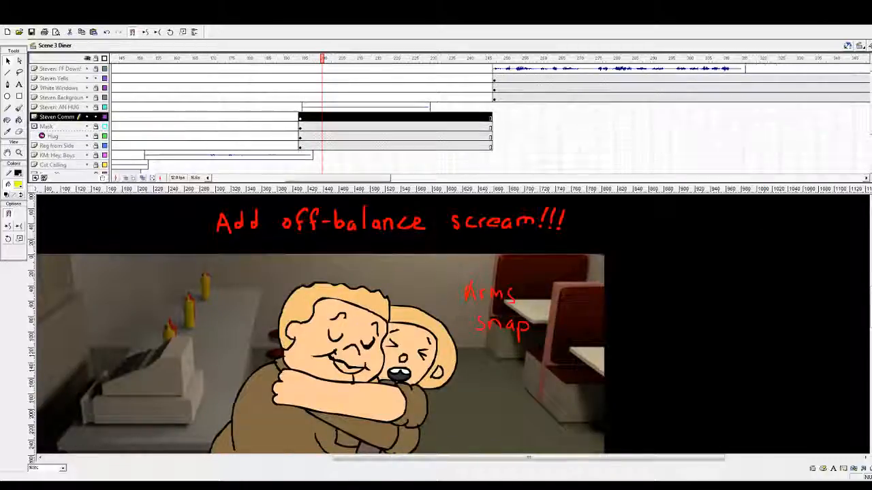
pyautogui.scroll(-5, 715, 353)
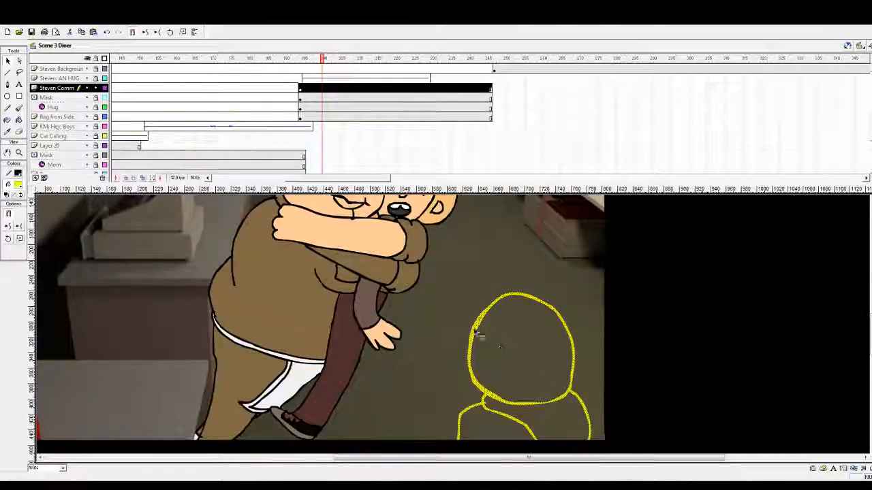
pyautogui.moveTo(420, 281); pyautogui.dragTo(617, 444)
pyautogui.scroll(-2, 619, 436)
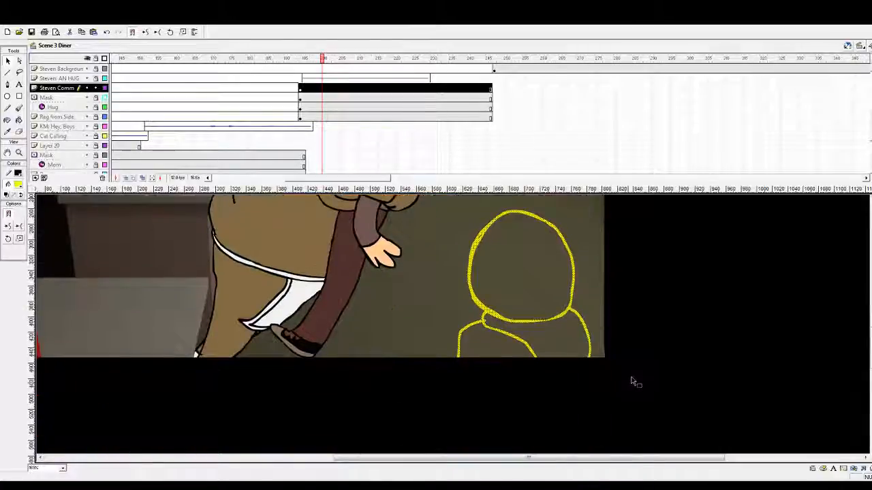
pyautogui.click(300, 89)
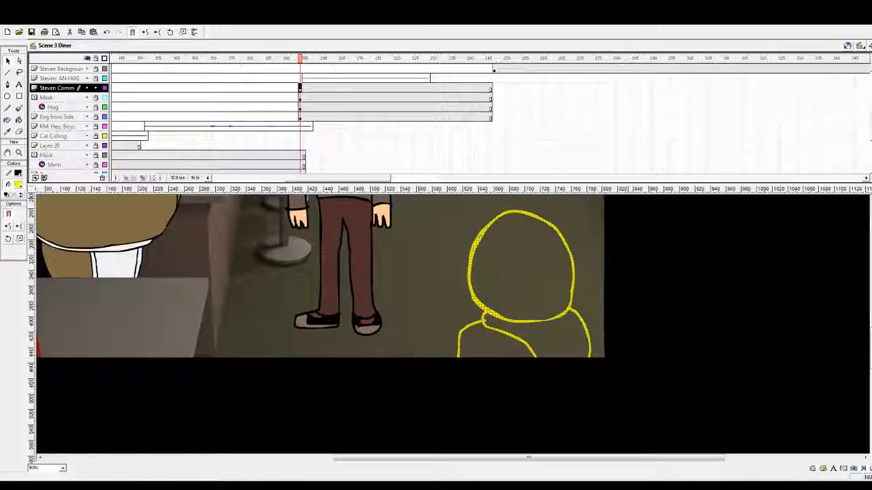
pyautogui.hotkey('ctrl', 'g')
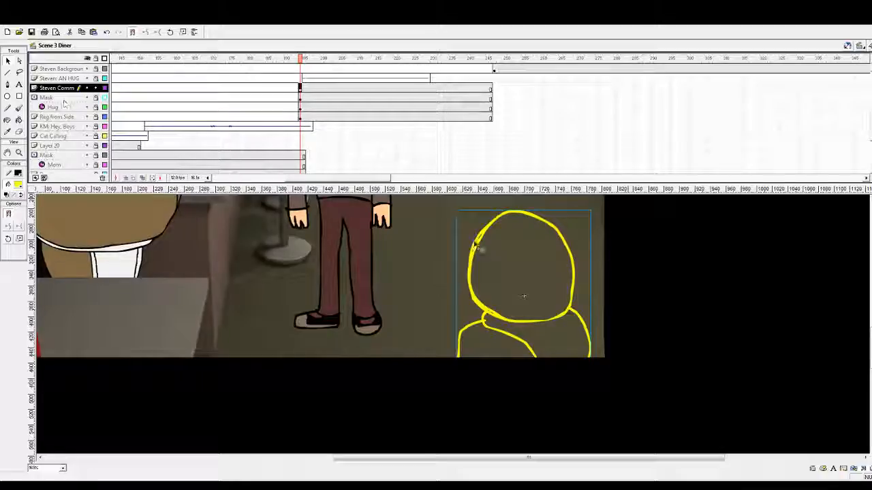
pyautogui.doubleClick(481, 247)
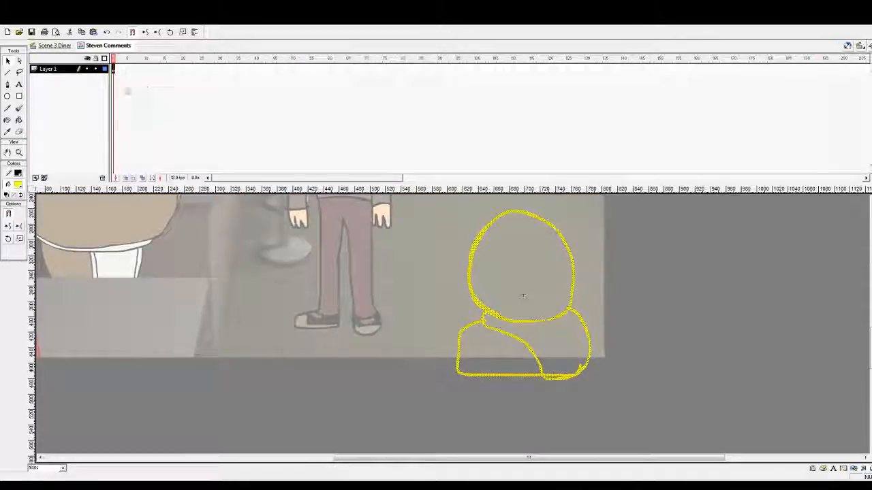
# Add a layer above the sketch inside the symbol, extend its frames, and trim it to end at frame 36
pyautogui.click(36, 178)
pyautogui.click(277, 69)
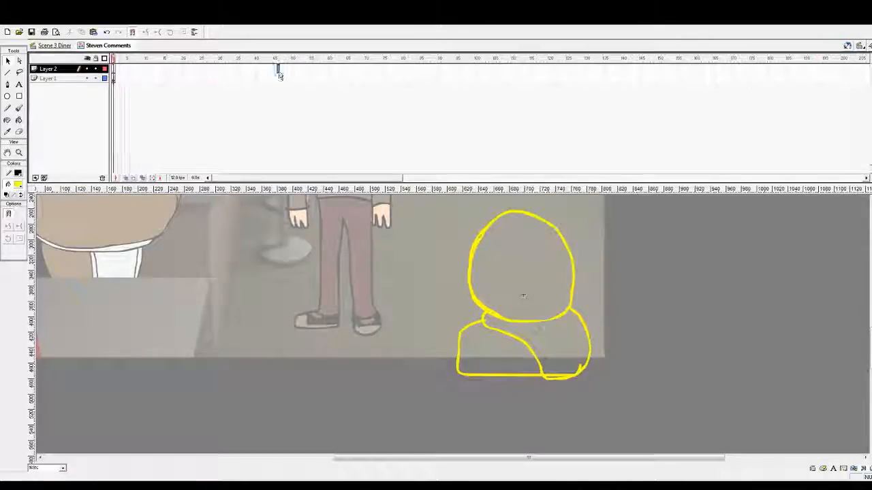
pyautogui.press('F5')
pyautogui.click(117, 69)
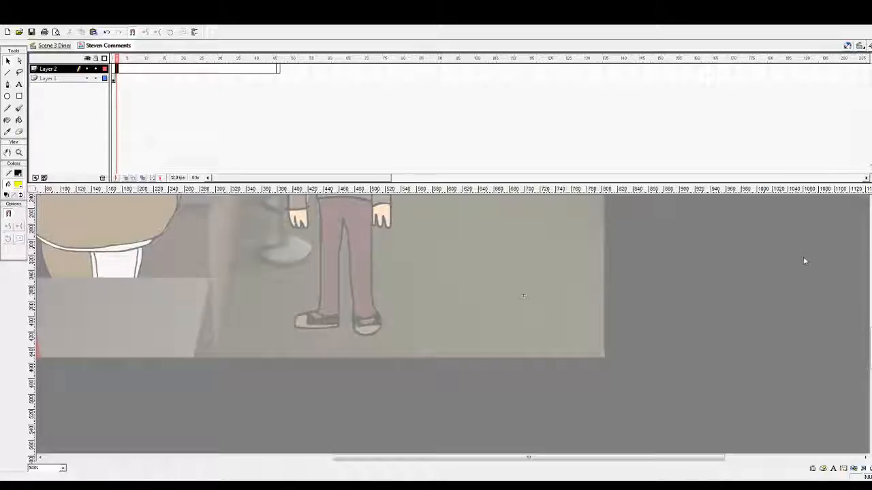
pyautogui.moveTo(286, 68); pyautogui.dragTo(246, 75)
pyautogui.hotkey('shift', 'F5')
pyautogui.click(230, 70)
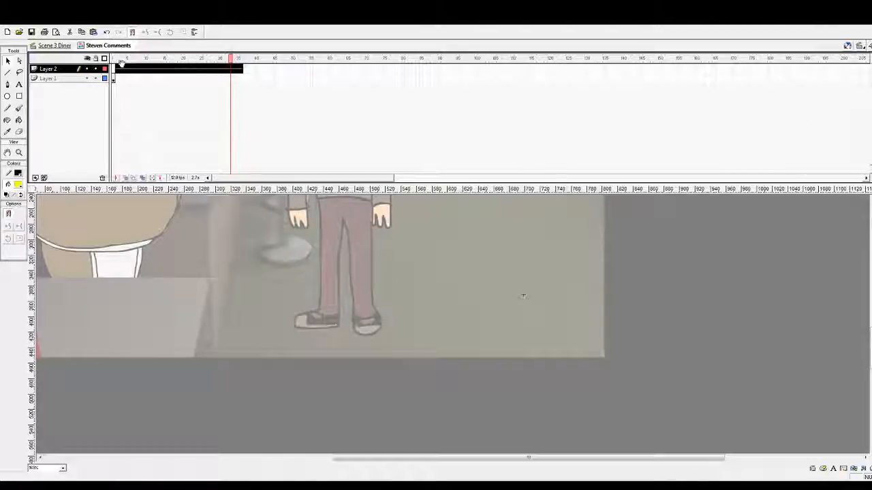
# Play and scrub through the new layer's frames from frame 1, with the timeline area shortened to enlarge the stage
pyautogui.click(113, 61)
pyautogui.press('Return')
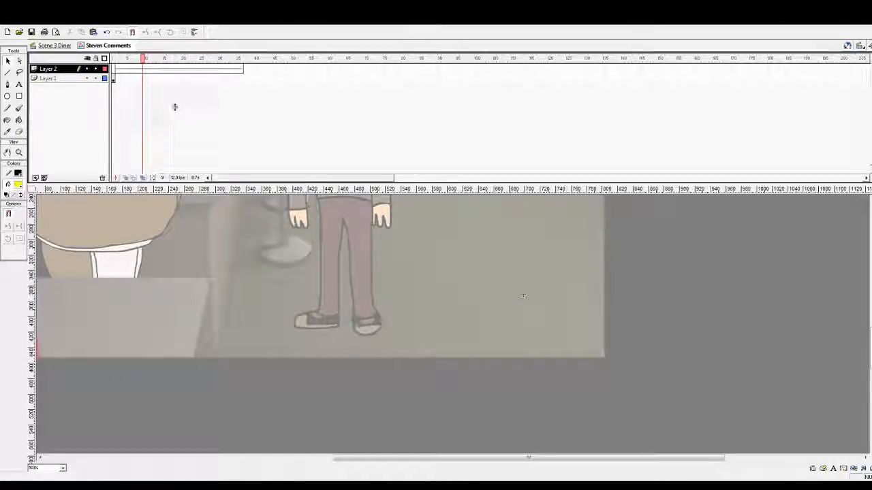
pyautogui.moveTo(175, 107); pyautogui.dragTo(175, 106)
pyautogui.scroll(6, 224, 263)
pyautogui.scroll(-1, 224, 262)
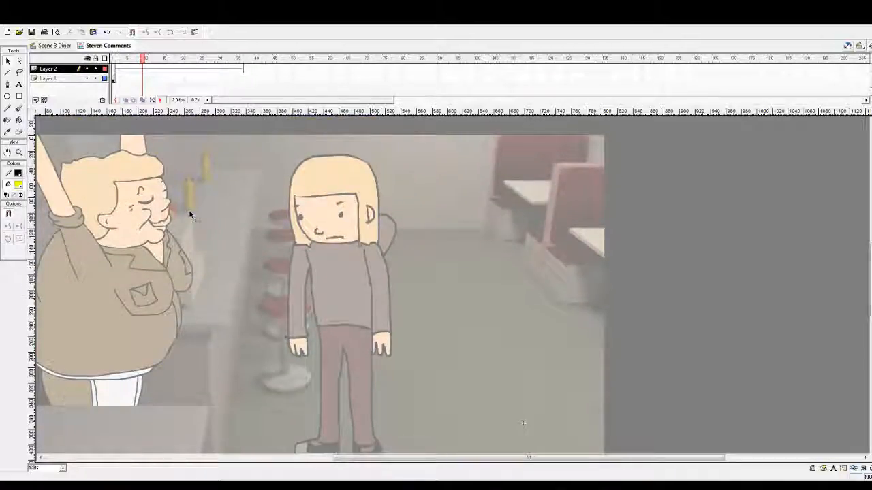
pyautogui.click(114, 60)
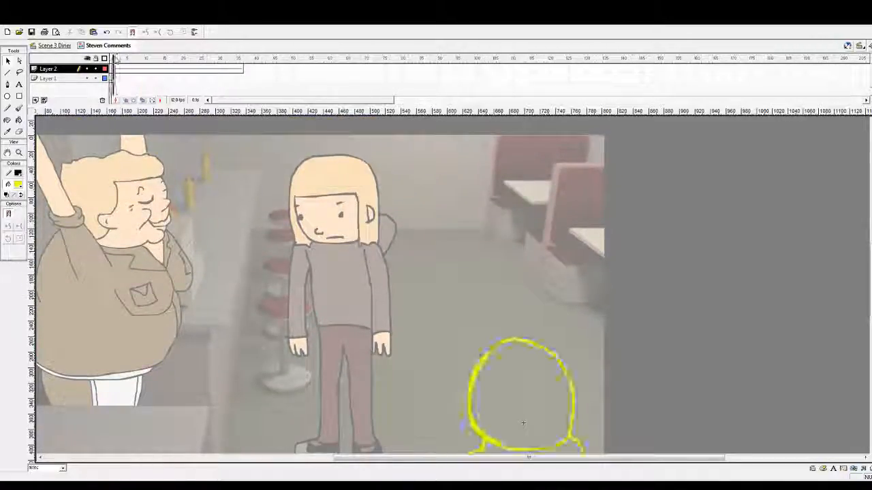
pyautogui.moveTo(115, 60); pyautogui.dragTo(219, 69)
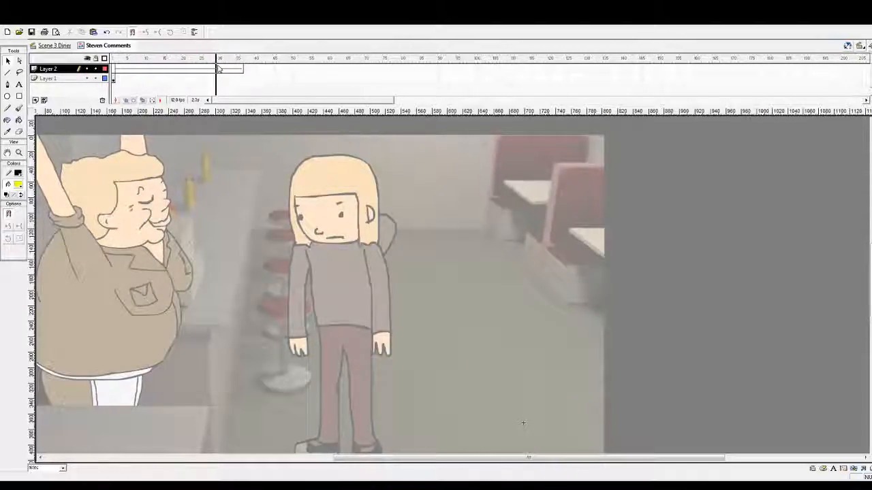
# Lock the yellow sketch layer and add an empty layer directly above it, selecting its first frame for drawing
pyautogui.click(113, 79)
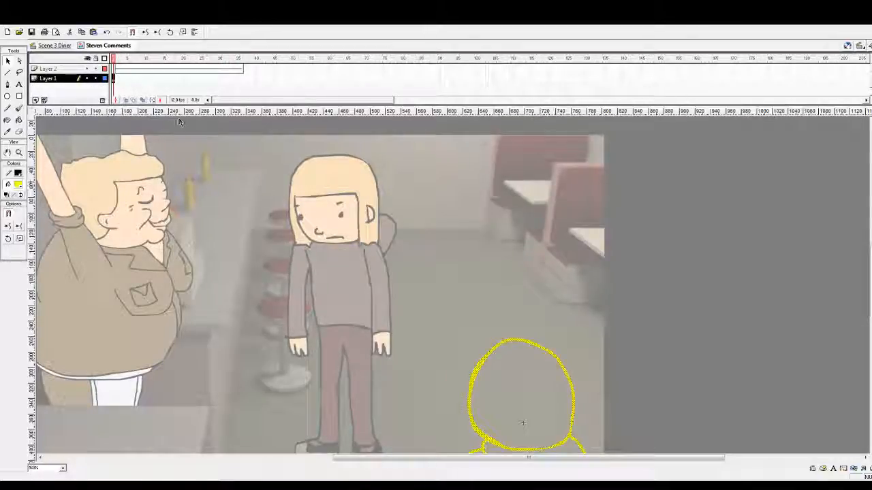
pyautogui.press('z')
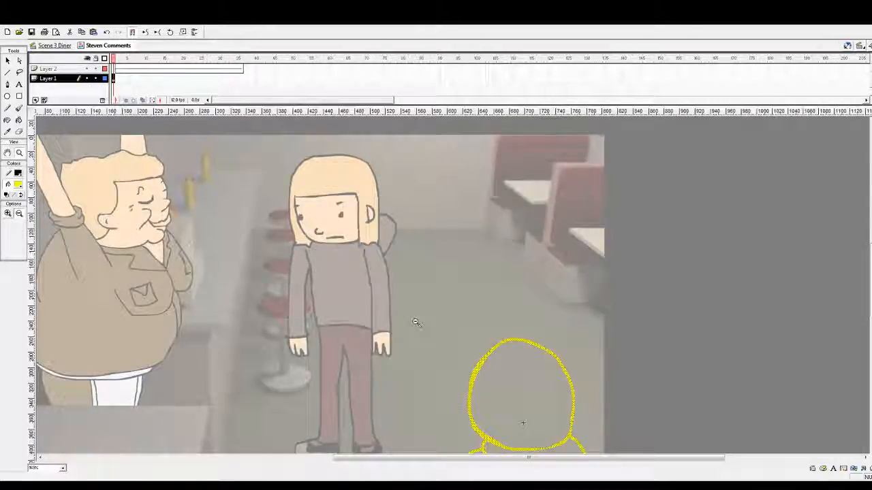
pyautogui.scroll(-3, 415, 319)
pyautogui.moveTo(333, 224); pyautogui.dragTo(615, 405)
pyautogui.click(96, 78)
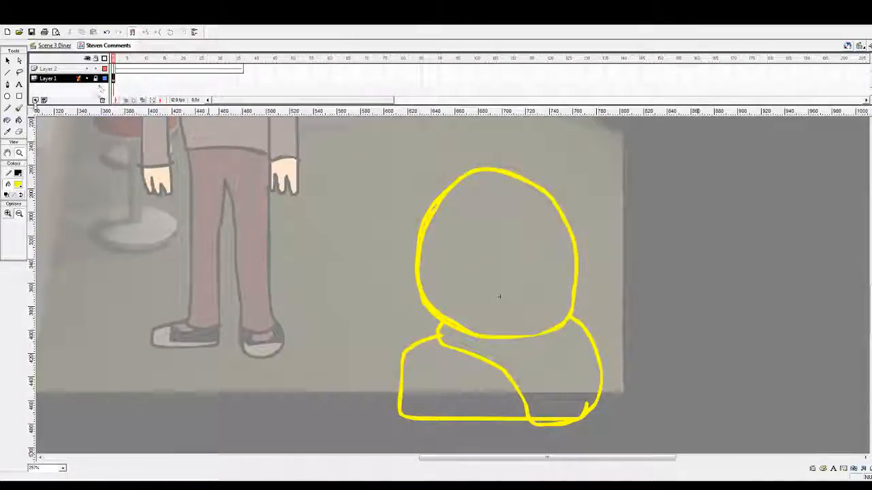
pyautogui.click(35, 100)
pyautogui.click(117, 79)
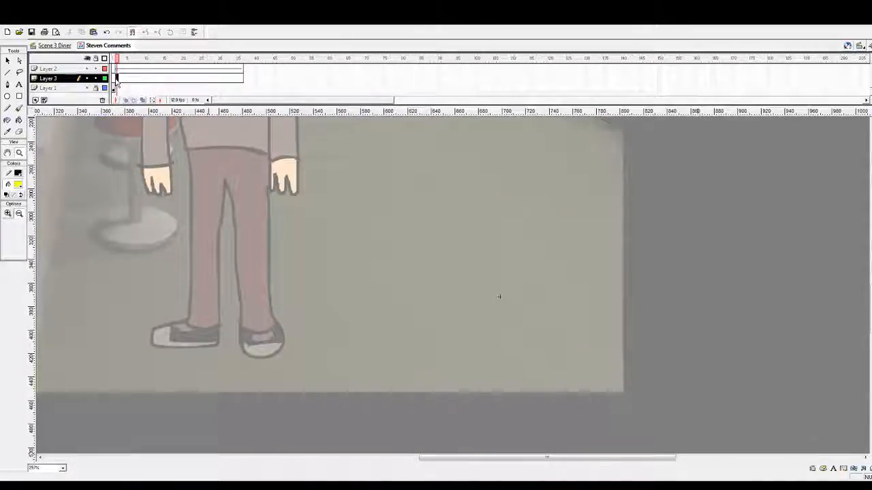
pyautogui.click(113, 79)
# Paint the character's head outline and ear in black with a fine brush on the empty layer, following the yellow sketch
pyautogui.scroll(4, 348, 225)
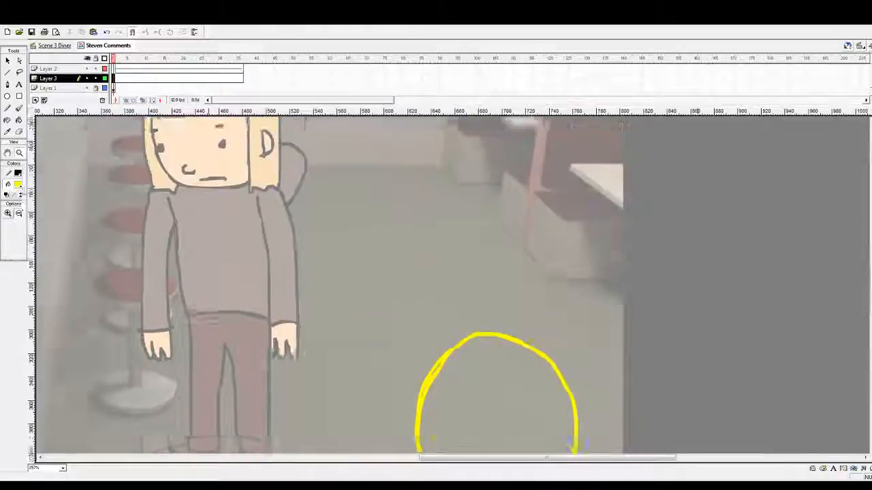
pyautogui.scroll(-5, 348, 224)
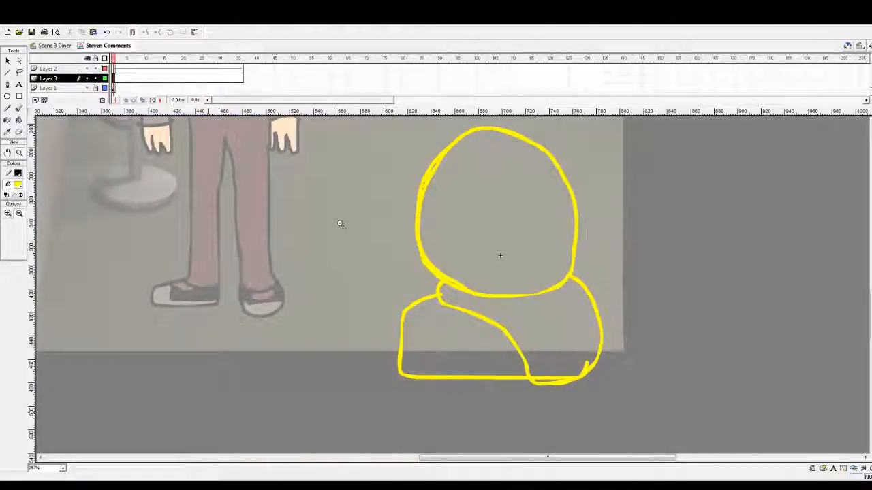
pyautogui.scroll(4, 340, 224)
pyautogui.click(19, 214)
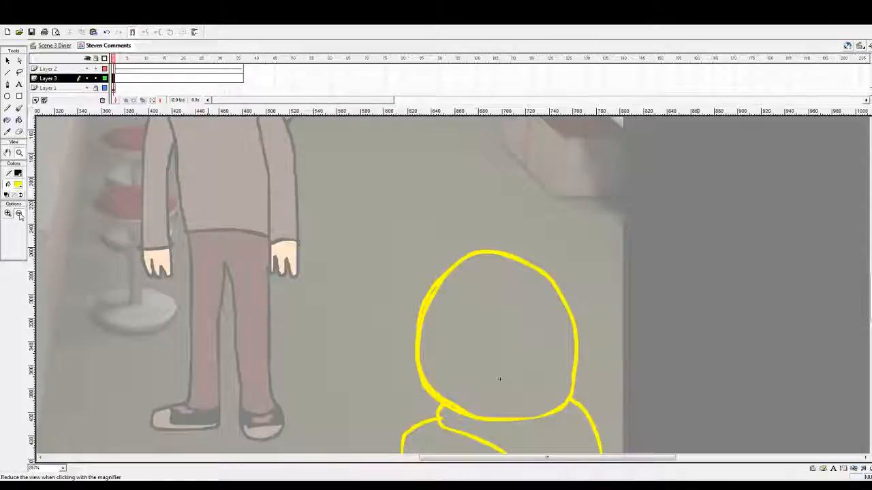
pyautogui.click(485, 293)
pyautogui.scroll(1, 449, 297)
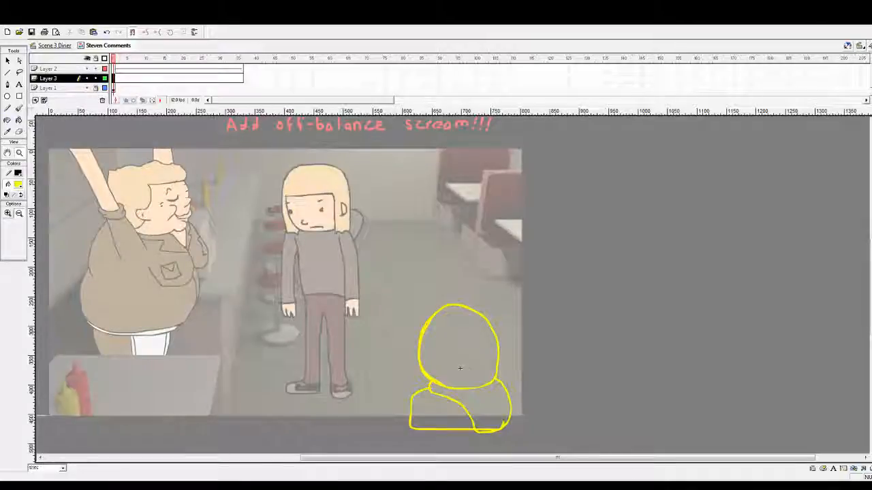
pyautogui.click(20, 110)
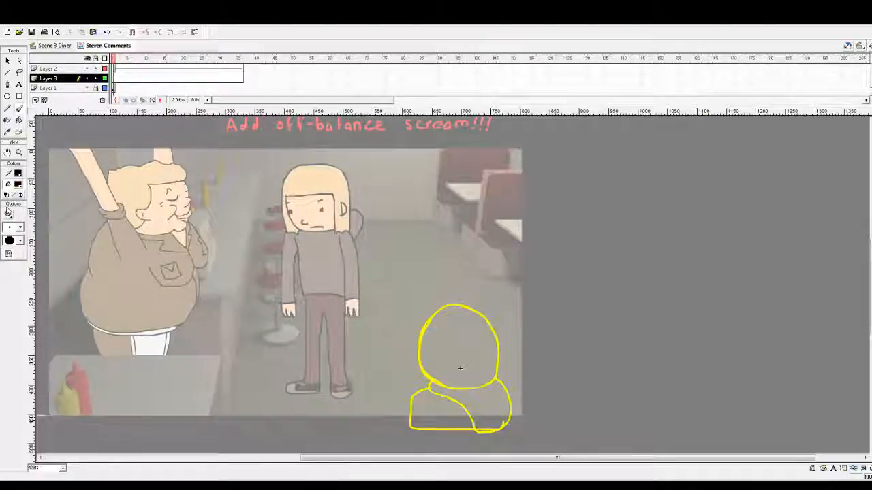
pyautogui.click(20, 228)
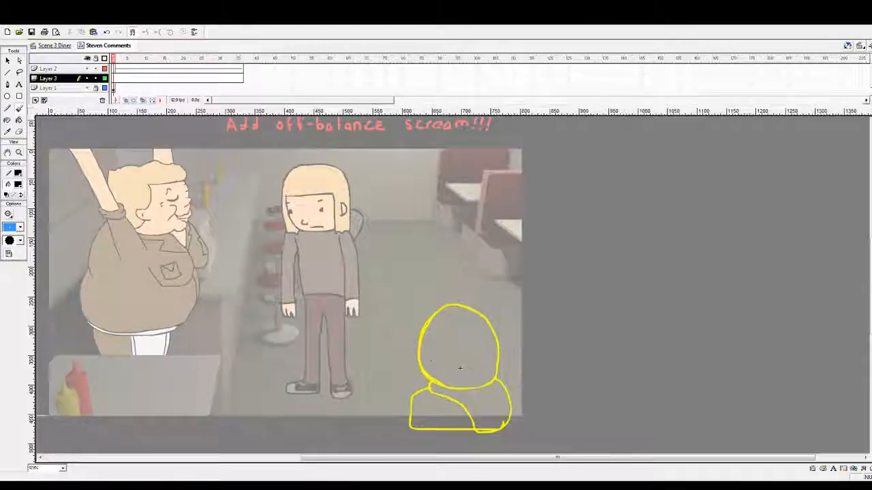
pyautogui.moveTo(434, 346); pyautogui.dragTo(434, 364)
pyautogui.hotkey('ctrl', 'z')
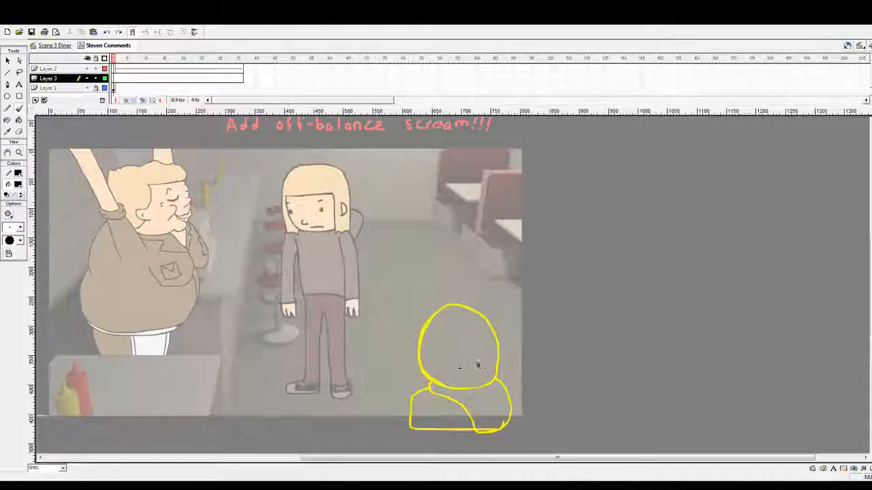
pyautogui.moveTo(498, 341)
pyautogui.mouseDown()
pyautogui.moveTo(495, 315)
pyautogui.moveTo(463, 301)
pyautogui.moveTo(437, 301)
pyautogui.moveTo(422, 314)
pyautogui.moveTo(420, 332)
pyautogui.mouseUp()
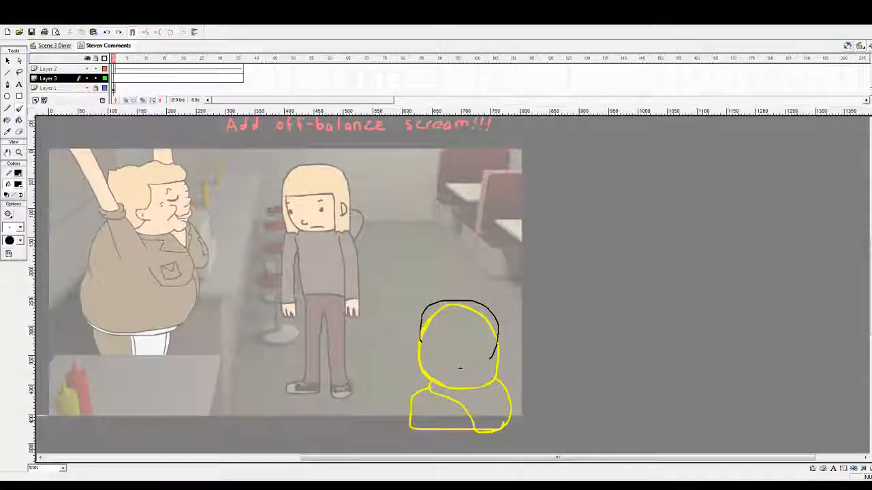
pyautogui.moveTo(420, 332); pyautogui.dragTo(492, 357)
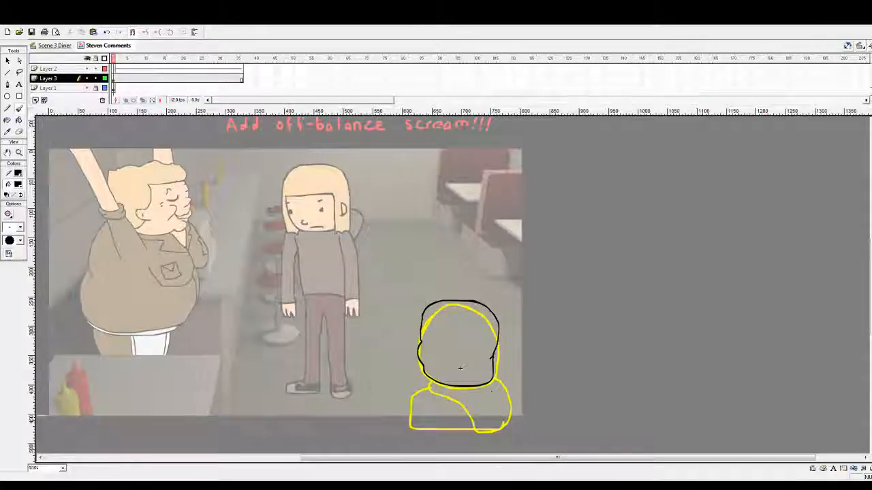
pyautogui.moveTo(430, 350)
pyautogui.mouseDown()
pyautogui.moveTo(431, 340)
pyautogui.moveTo(433, 366)
pyautogui.mouseUp()
pyautogui.hotkey('ctrl', 'z')
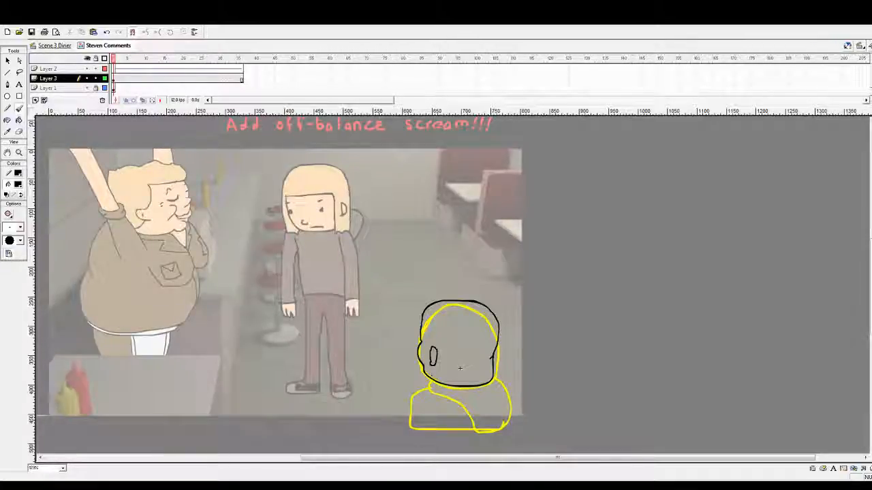
# Trace the shoulders and upper body in black over the yellow sketch, and hide the sketch layer
pyautogui.scroll(-3, 279, 272)
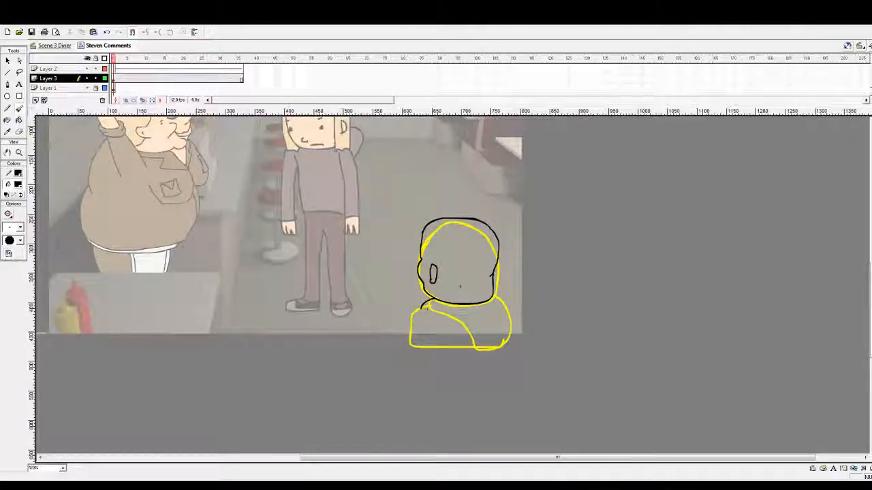
pyautogui.moveTo(451, 321)
pyautogui.mouseDown()
pyautogui.moveTo(476, 354)
pyautogui.moveTo(491, 355)
pyautogui.moveTo(507, 331)
pyautogui.moveTo(493, 295)
pyautogui.mouseUp()
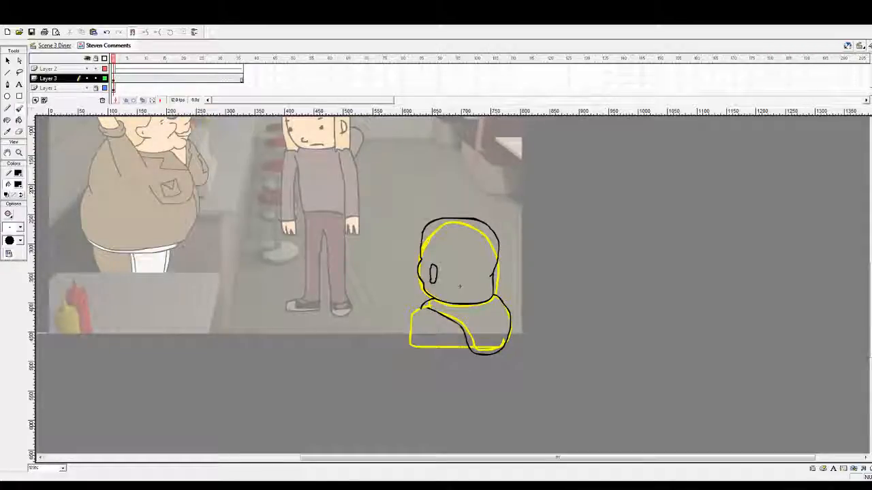
pyautogui.moveTo(414, 312)
pyautogui.mouseDown()
pyautogui.moveTo(412, 344)
pyautogui.moveTo(470, 349)
pyautogui.mouseUp()
pyautogui.scroll(3, 450, 282)
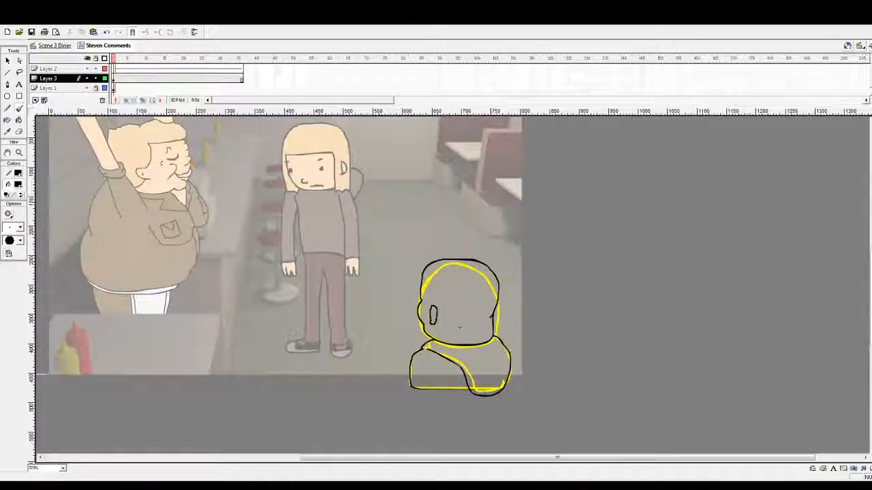
pyautogui.click(86, 88)
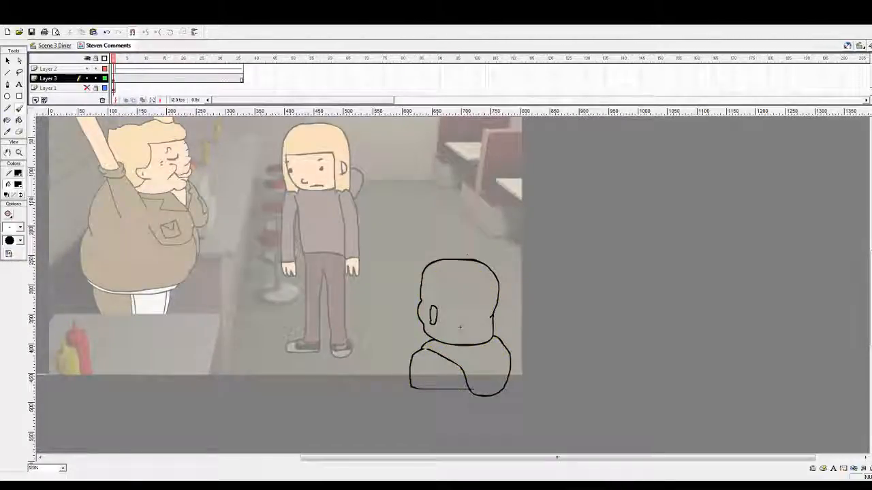
# Return to Scene 3 Diner and play and scrub through its frames to review the traced character within the hug shot
pyautogui.moveTo(420, 312); pyautogui.dragTo(292, 245)
pyautogui.hotkey('ctrl', 'z')
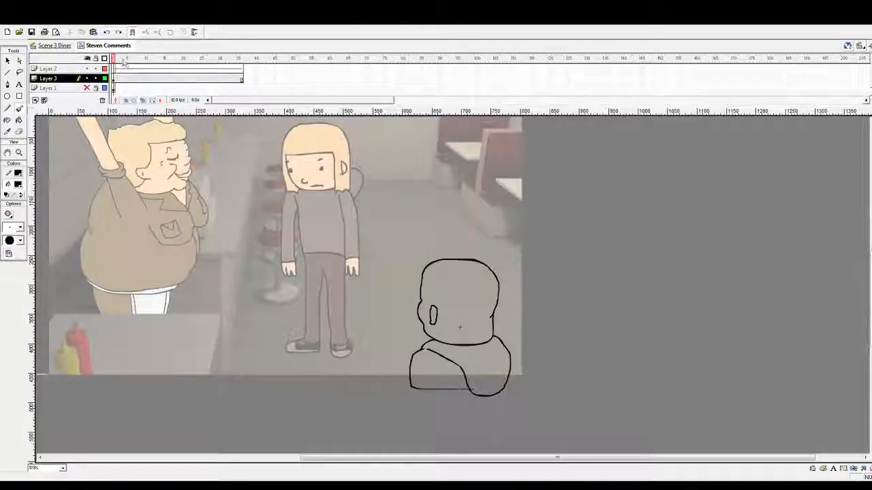
pyautogui.click(49, 45)
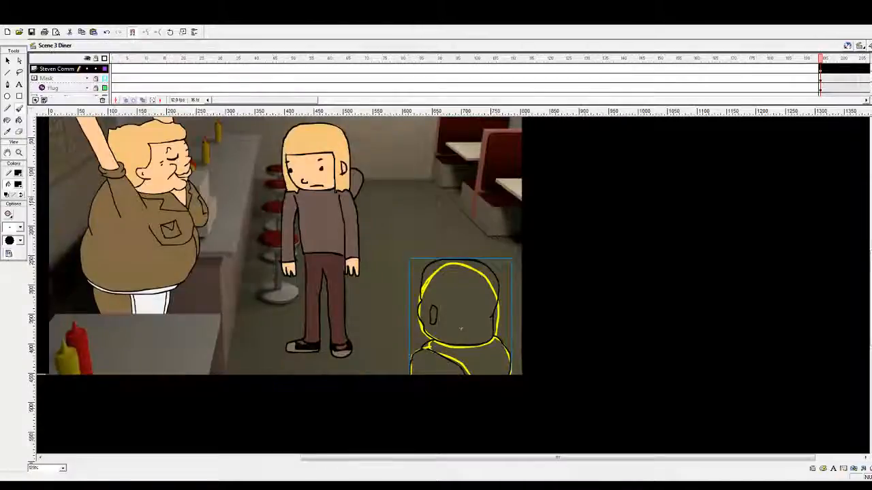
pyautogui.moveTo(293, 101); pyautogui.dragTo(374, 103)
pyautogui.press('Return')
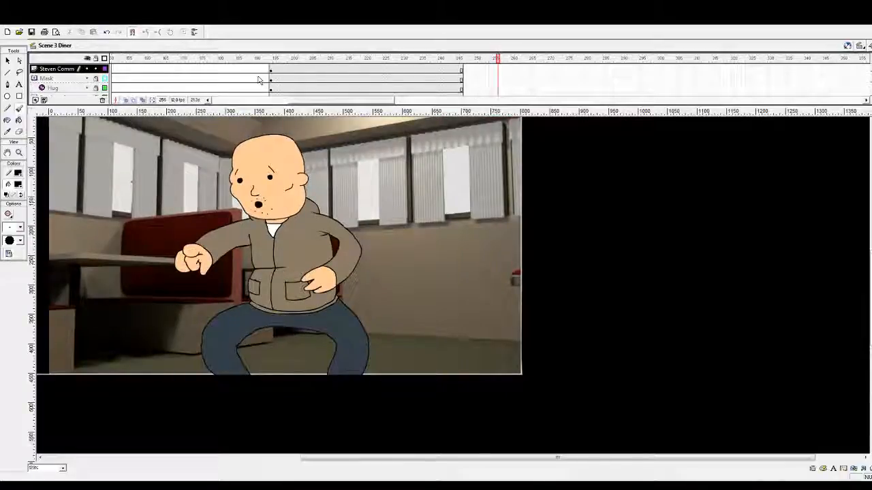
pyautogui.moveTo(300, 60); pyautogui.dragTo(261, 60)
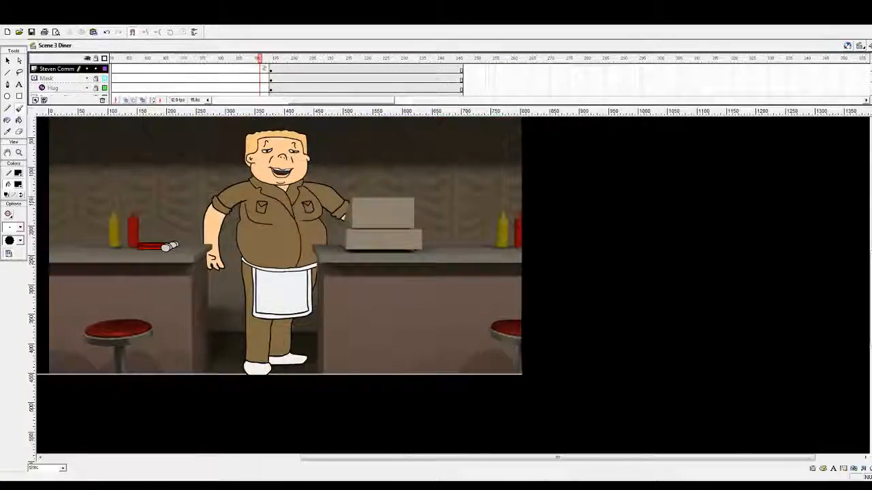
pyautogui.moveTo(259, 60); pyautogui.dragTo(198, 62)
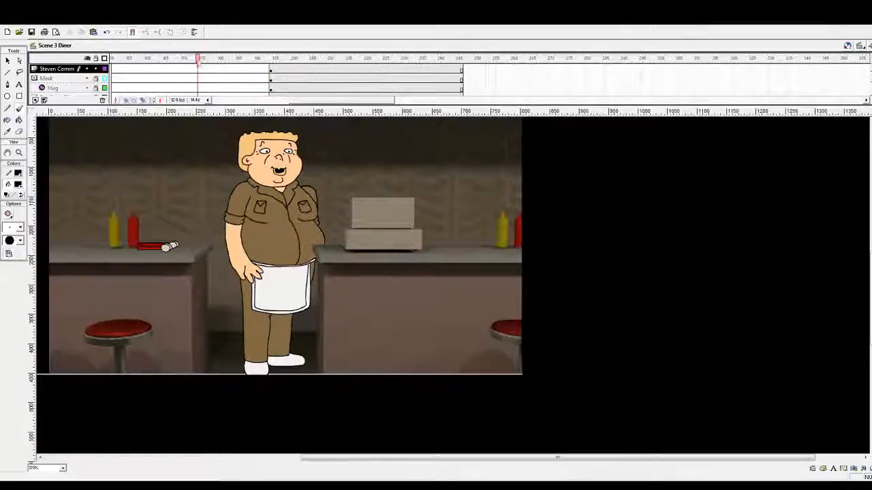
pyautogui.moveTo(319, 101); pyautogui.dragTo(338, 104)
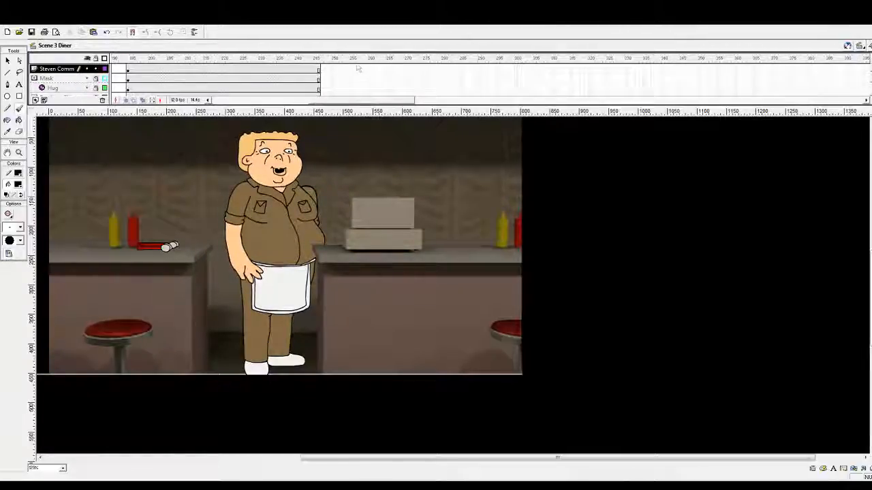
pyautogui.moveTo(363, 60); pyautogui.dragTo(304, 59)
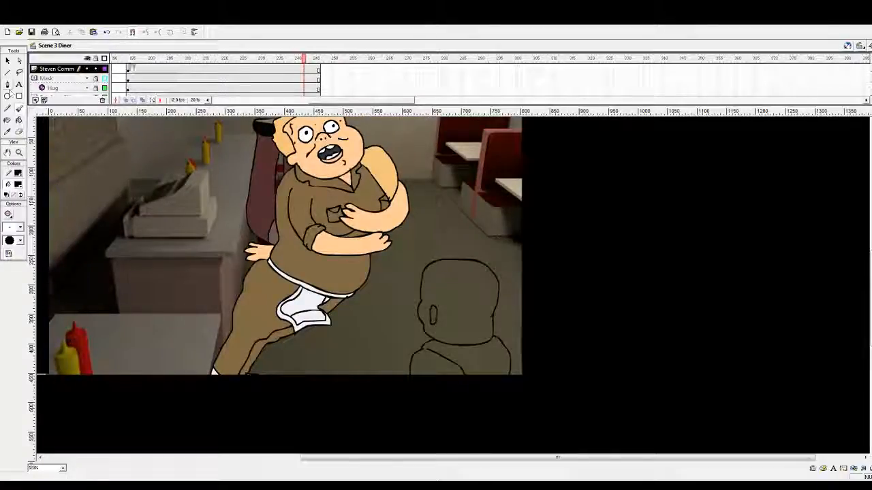
pyautogui.click(194, 59)
pyautogui.moveTo(194, 61); pyautogui.dragTo(243, 75)
pyautogui.press('v')
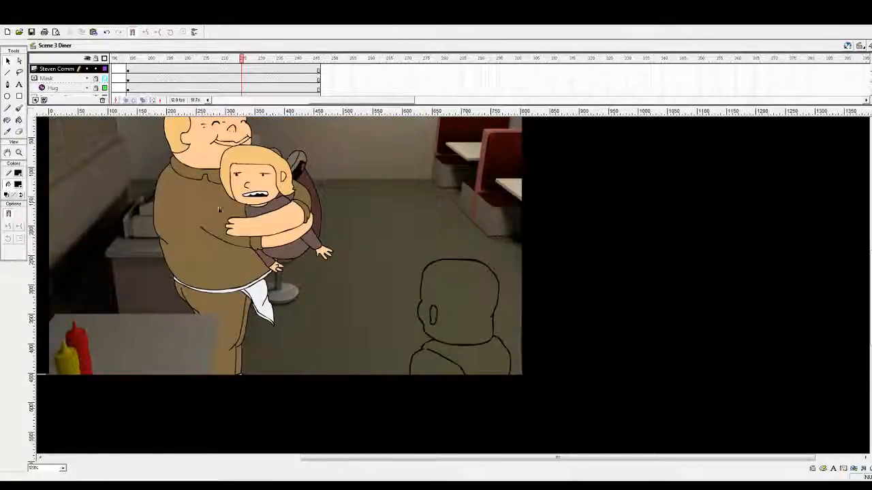
# Reopen the Steven Comments symbol, heighten the timeline area and unhide the yellow sketch layer
pyautogui.doubleClick(436, 271)
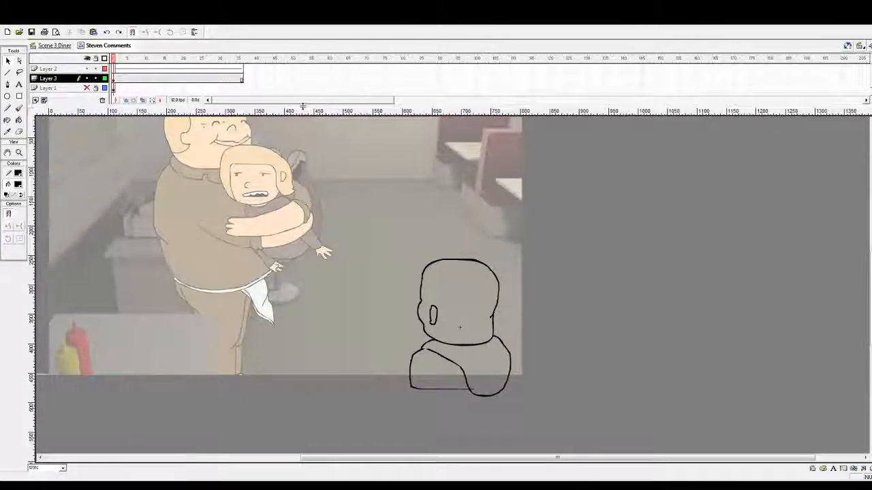
pyautogui.moveTo(299, 117); pyautogui.dragTo(301, 128)
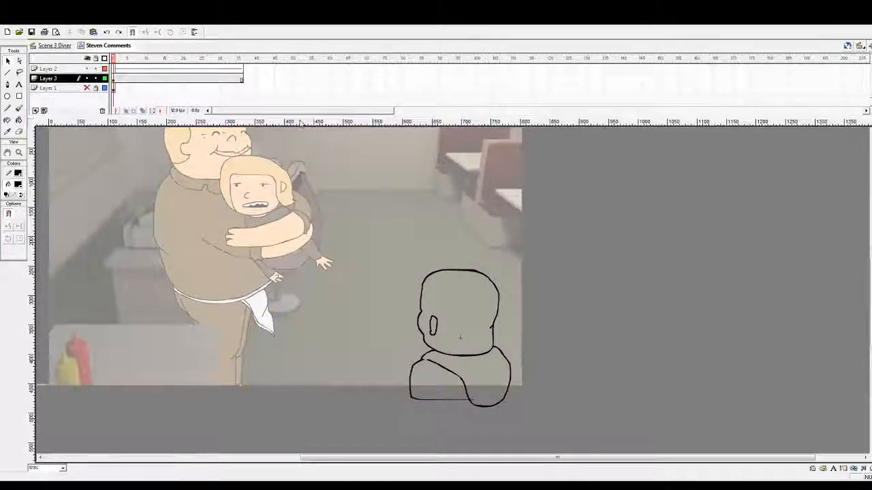
pyautogui.click(86, 89)
# Try deleting the yellow sketch layer, and undo the deletion
pyautogui.click(66, 89)
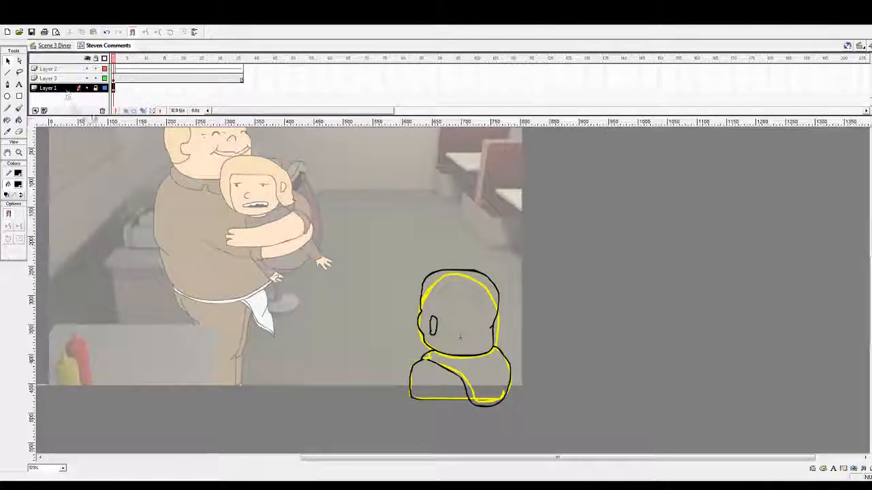
pyautogui.click(103, 112)
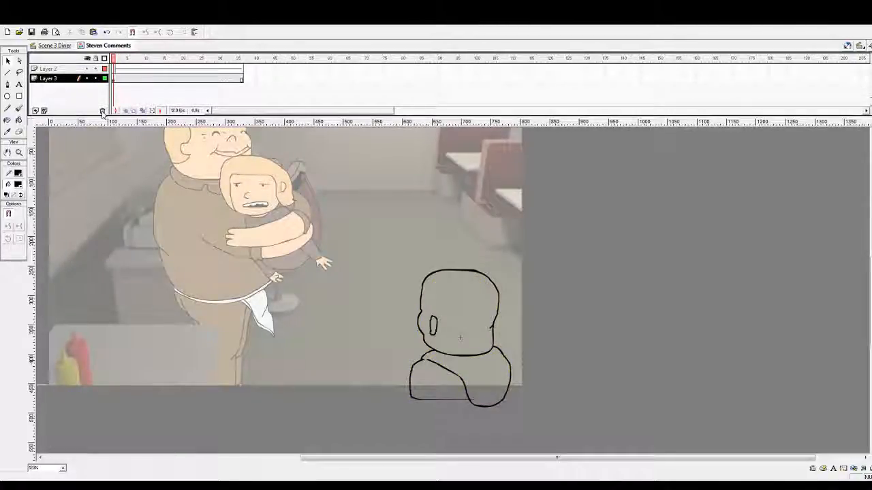
pyautogui.click(114, 79)
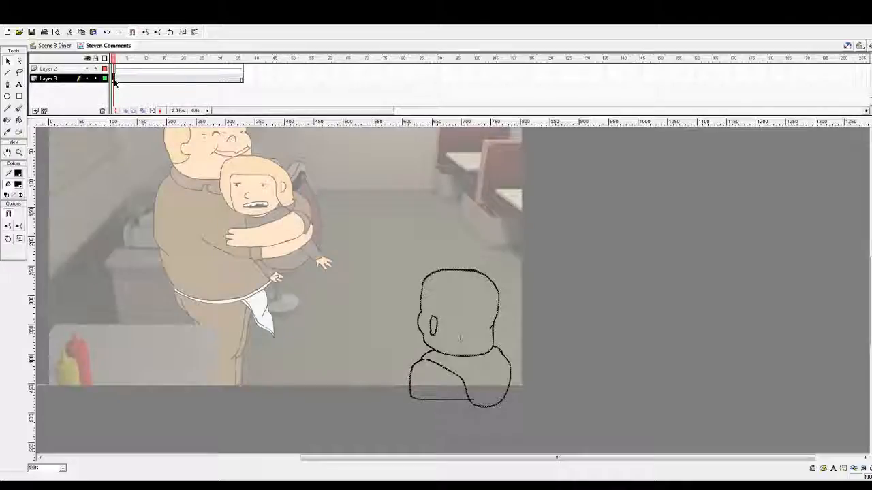
pyautogui.hotkey('ctrl', 'z')
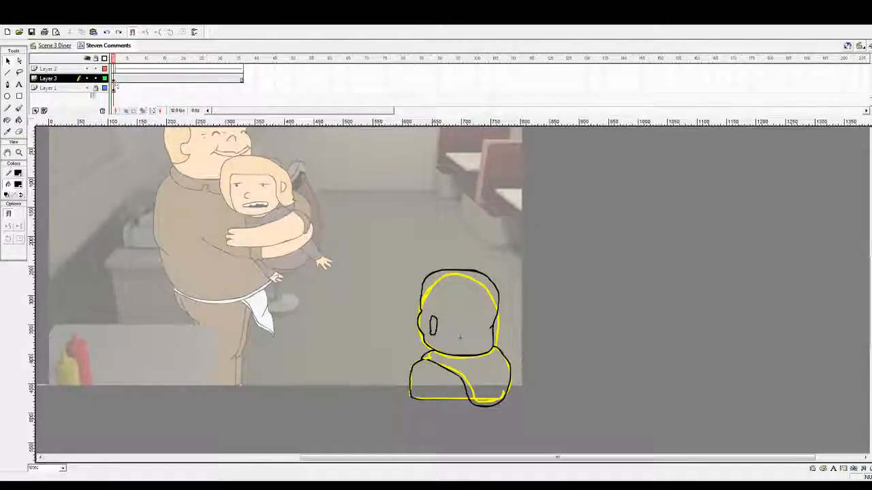
# Set the brush colour to red and test a small outline beside the black ear, undoing the stroke
pyautogui.click(19, 153)
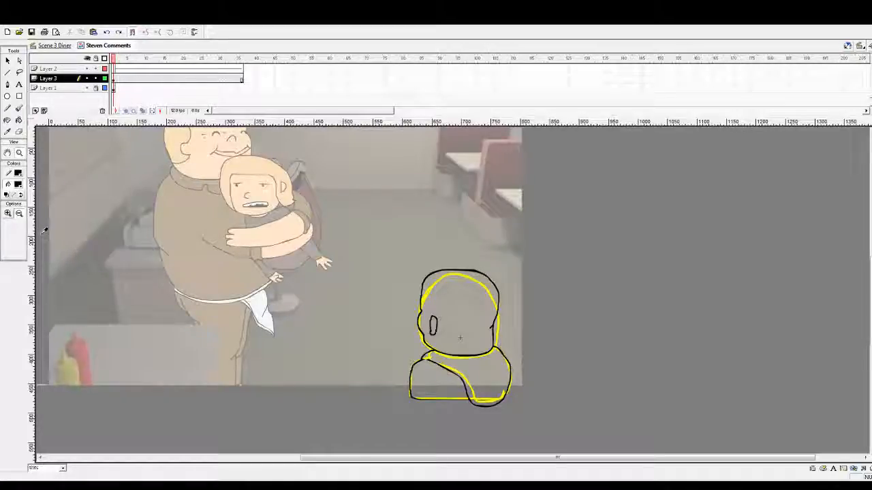
pyautogui.click(20, 107)
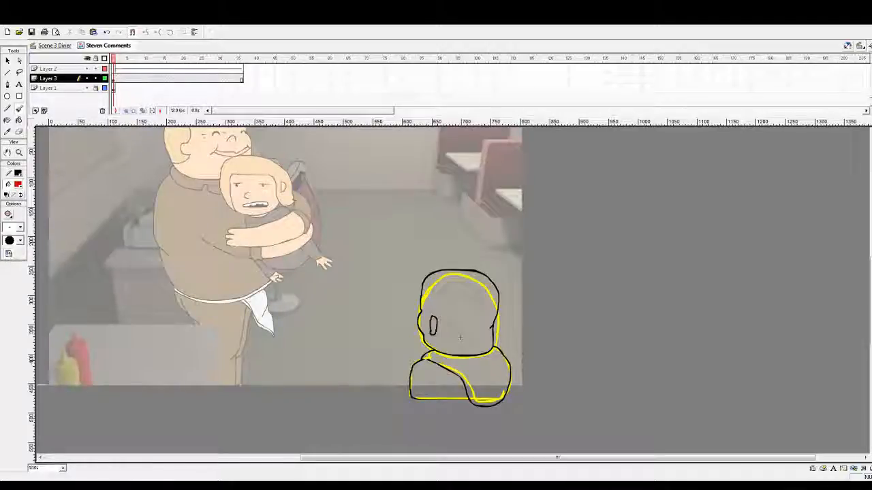
pyautogui.moveTo(449, 319); pyautogui.dragTo(444, 330)
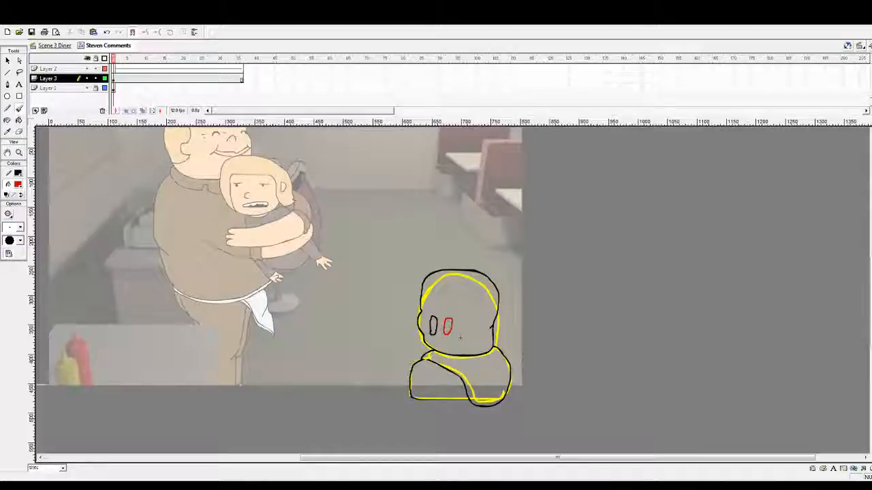
pyautogui.hotkey('ctrl', 'z')
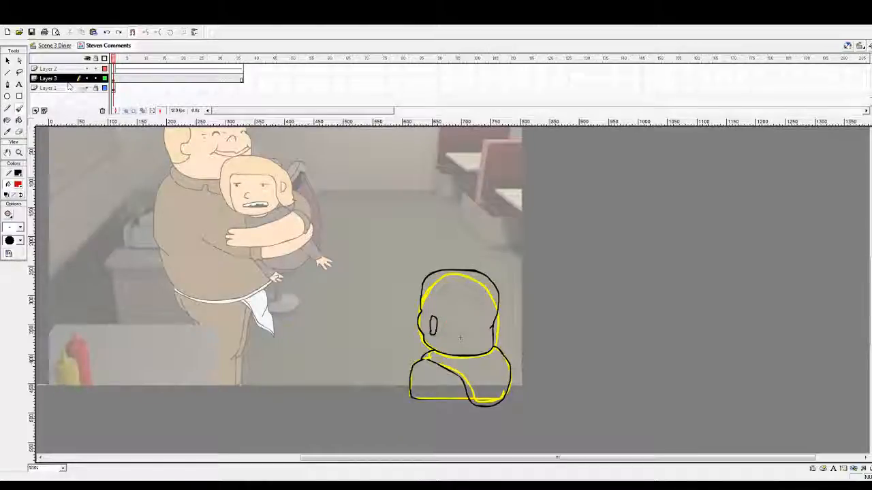
# Add a layer above the locked line art, paint a red ear, eye and eyebrow, and paste the coloured side-view head beside the scene
pyautogui.click(35, 111)
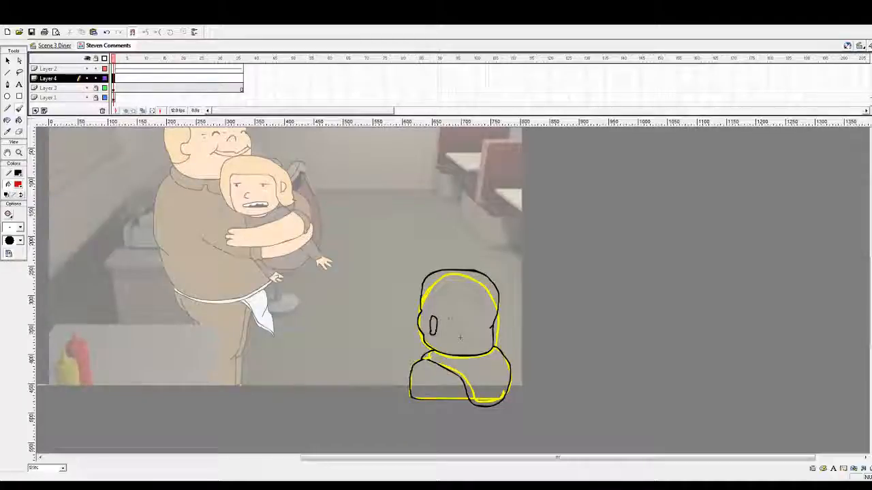
pyautogui.moveTo(446, 317); pyautogui.dragTo(448, 334)
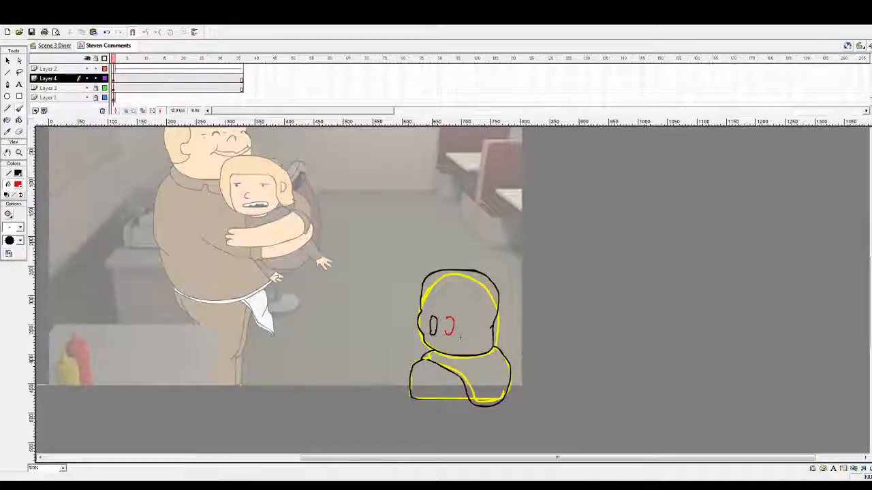
pyautogui.click(427, 310)
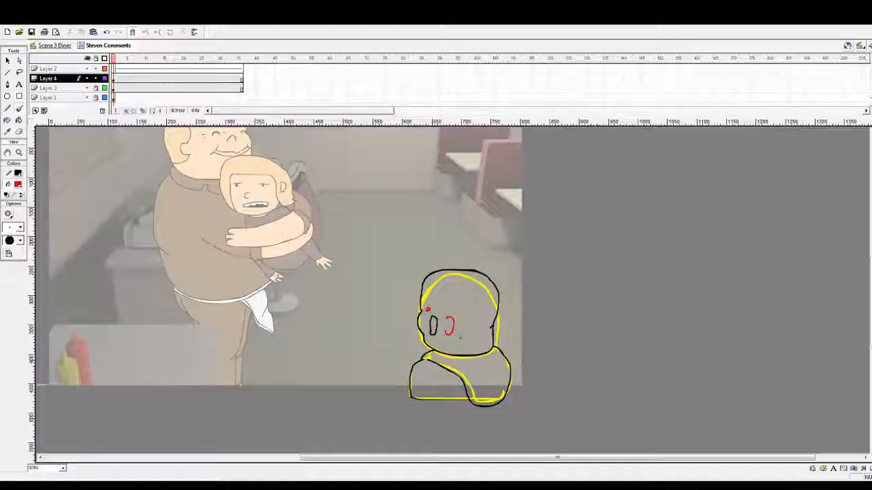
pyautogui.moveTo(427, 300); pyautogui.dragTo(434, 297)
pyautogui.hotkey('ctrl', 'v')
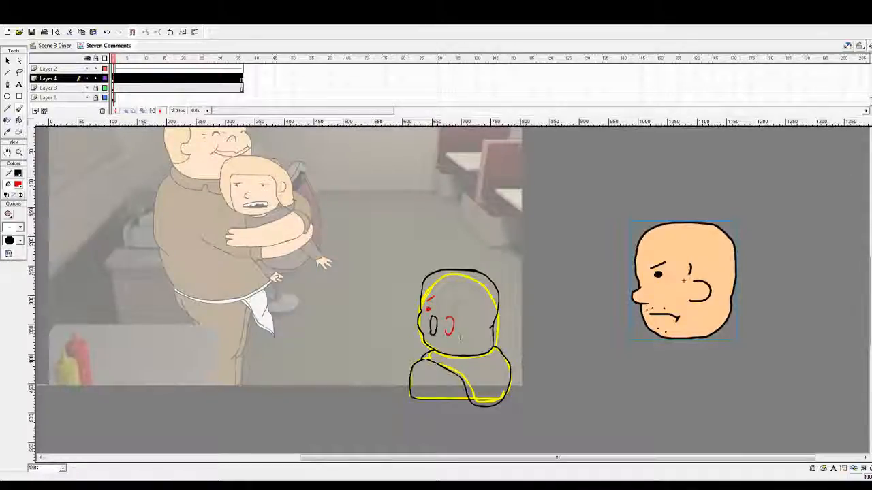
# Return to Scene 3 Diner and scrub through the booth shot, examining how the two characters walk and turn
pyautogui.click(55, 46)
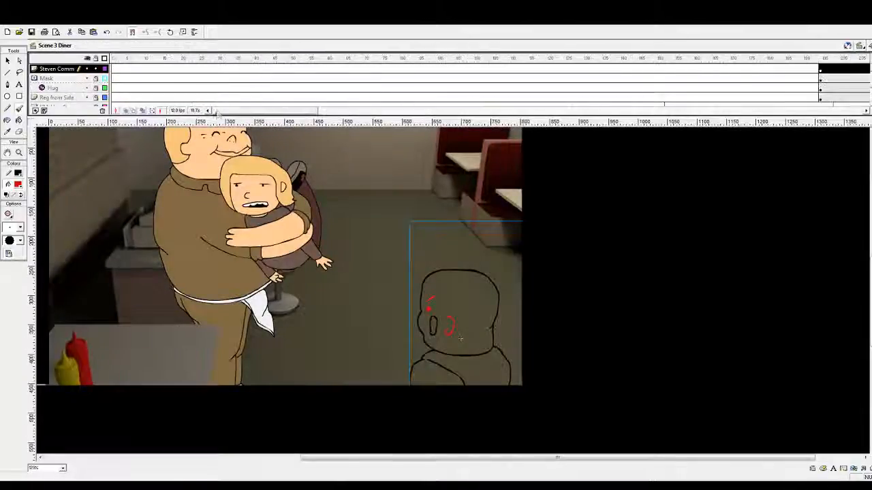
pyautogui.click(179, 63)
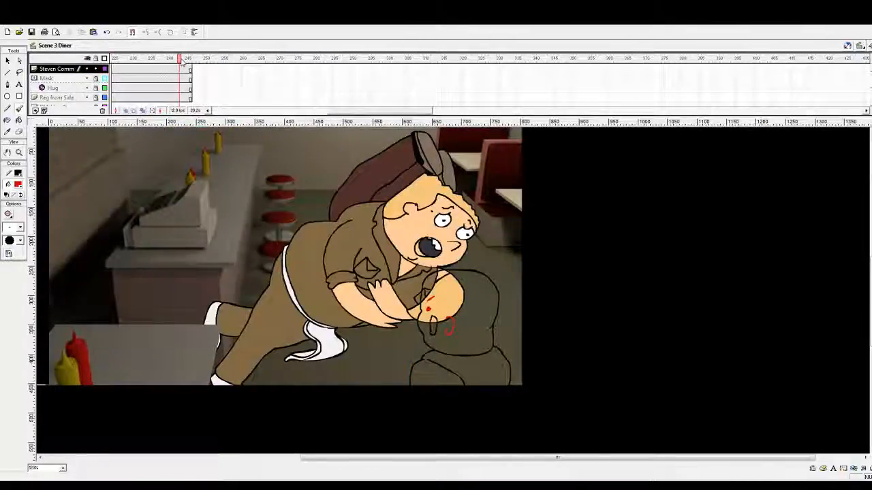
pyautogui.moveTo(422, 111); pyautogui.dragTo(255, 113)
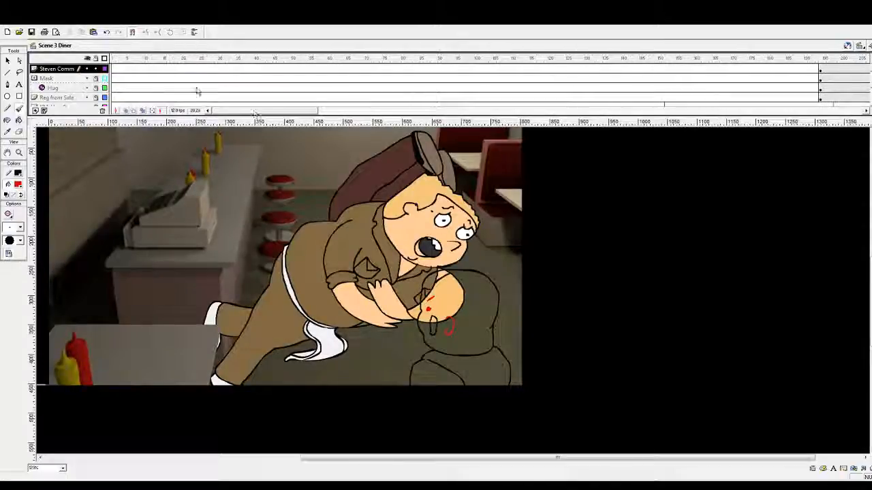
pyautogui.click(143, 60)
pyautogui.moveTo(144, 60); pyautogui.dragTo(259, 60)
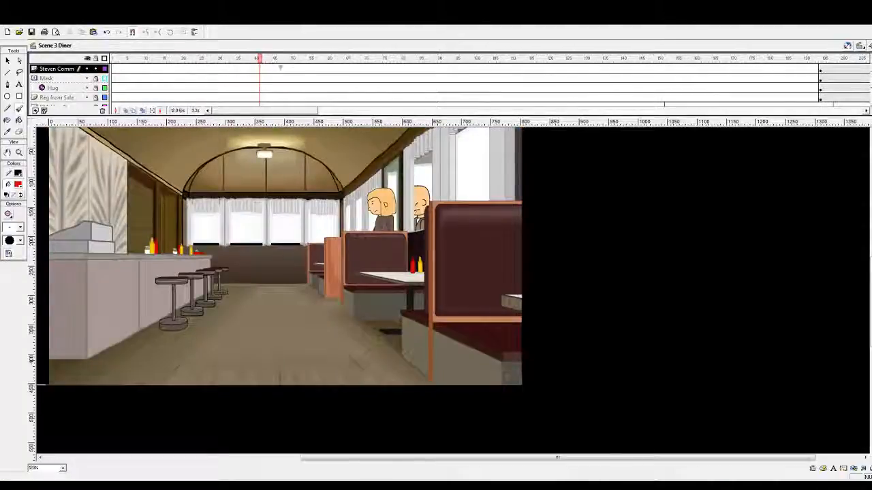
pyautogui.click(335, 60)
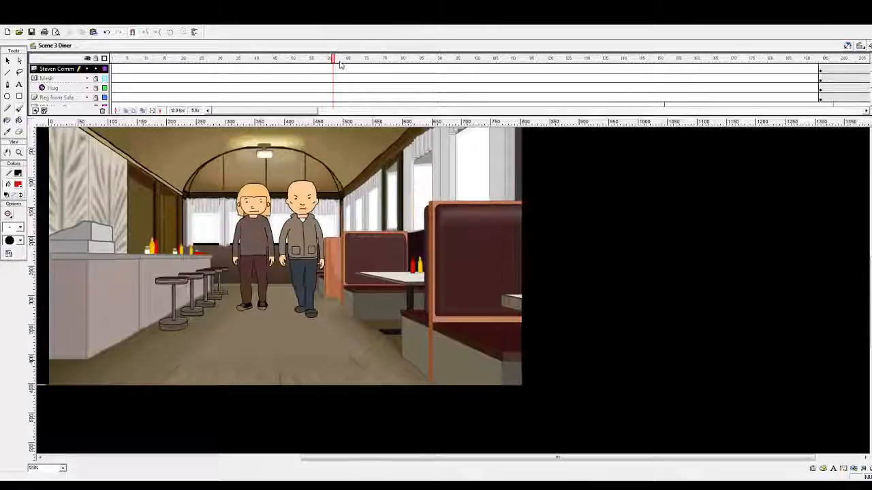
pyautogui.click(314, 62)
pyautogui.click(294, 62)
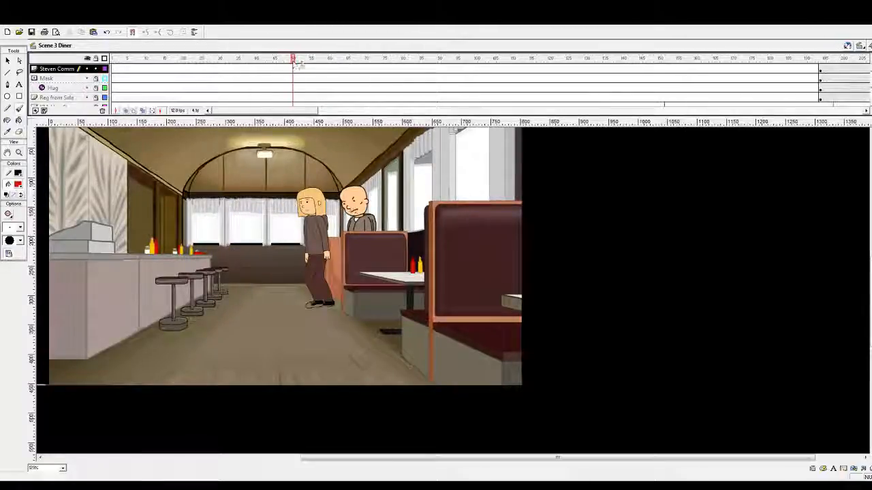
pyautogui.click(333, 62)
pyautogui.click(318, 62)
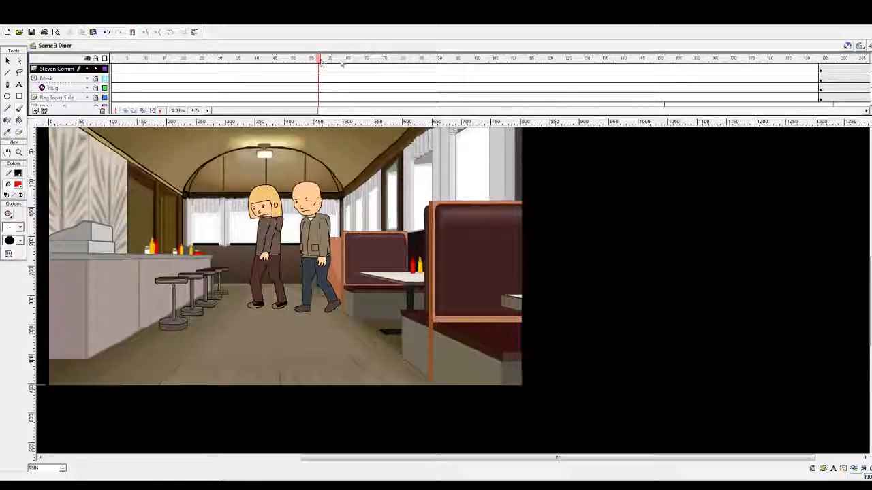
pyautogui.click(340, 62)
pyautogui.click(374, 62)
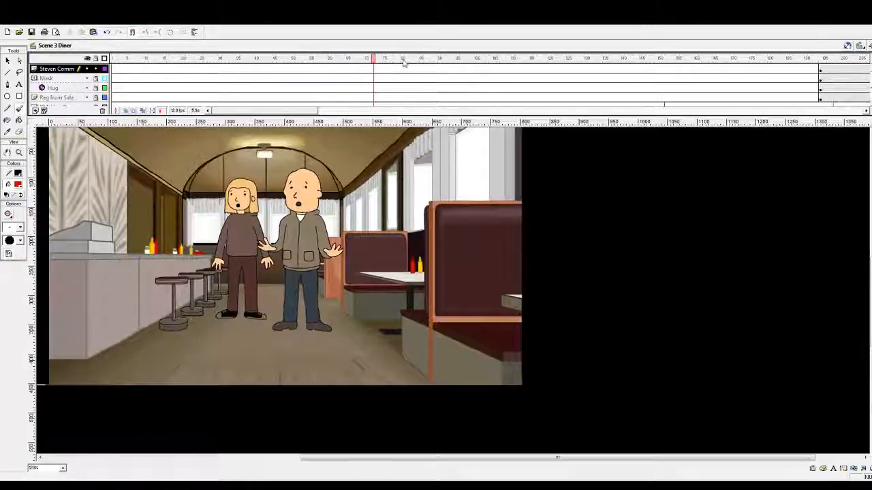
# Scrub through the counter shot, examining the cook's poses and the rough red sketches up to about frame 179
pyautogui.click(403, 62)
pyautogui.click(423, 61)
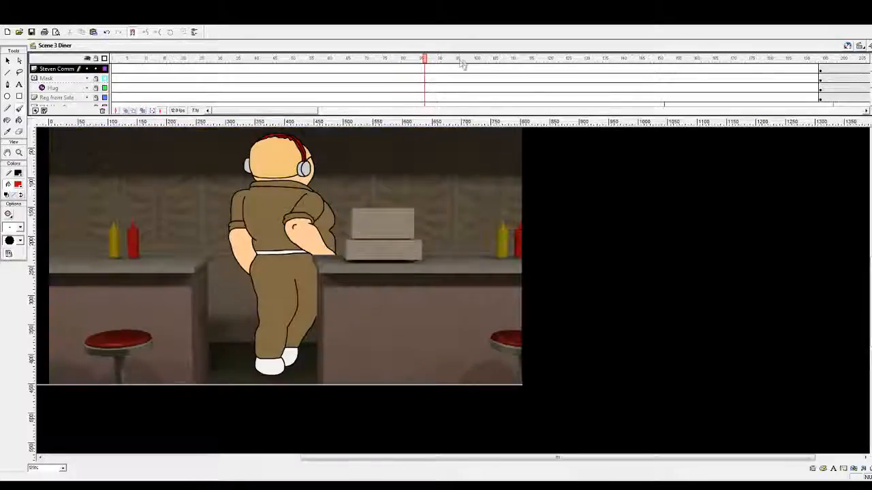
pyautogui.click(461, 62)
pyautogui.click(513, 62)
pyautogui.moveTo(297, 111); pyautogui.dragTo(334, 111)
pyautogui.click(368, 62)
pyautogui.click(424, 62)
pyautogui.click(466, 62)
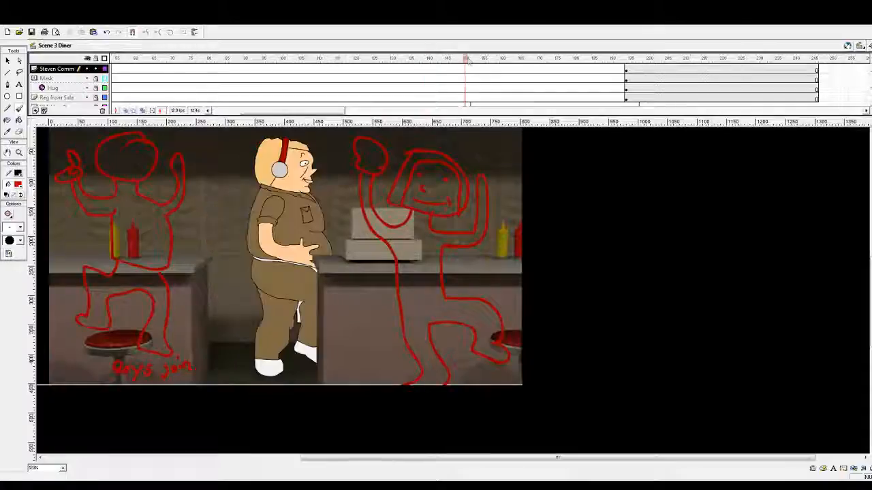
pyautogui.click(506, 62)
pyautogui.click(536, 62)
pyautogui.click(572, 62)
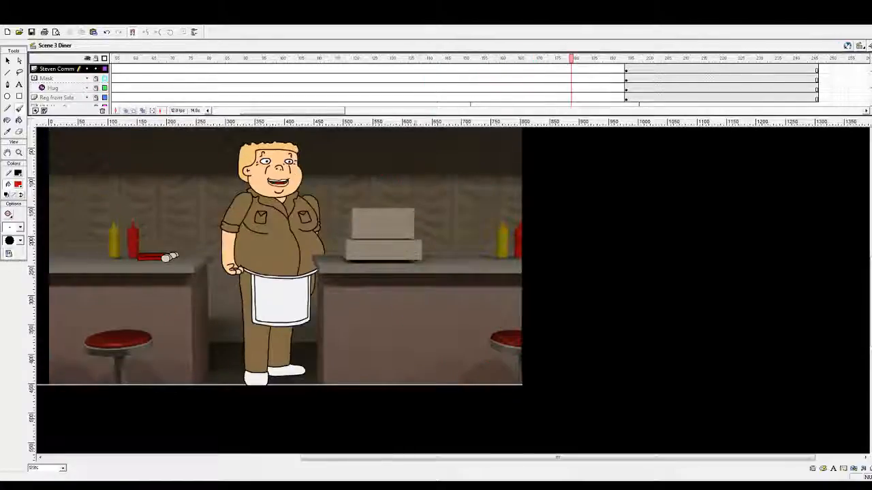
# Examine the foreground head and its red face marks against the hug shot up to frame 210
pyautogui.moveTo(332, 111); pyautogui.dragTo(350, 111)
pyautogui.click(359, 62)
pyautogui.click(402, 62)
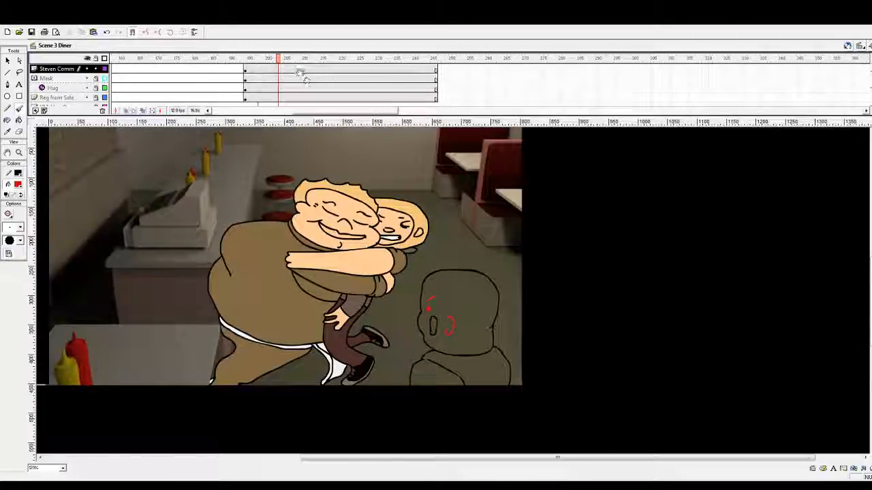
pyautogui.click(304, 68)
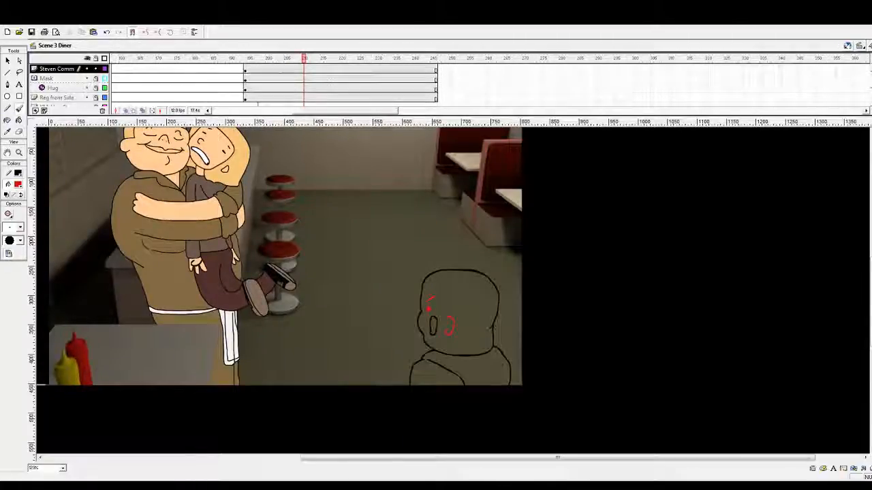
# Return to the scene's opening booth shot and scrub around frames 45 to 75, examining how the two characters walk and turn
pyautogui.click(378, 60)
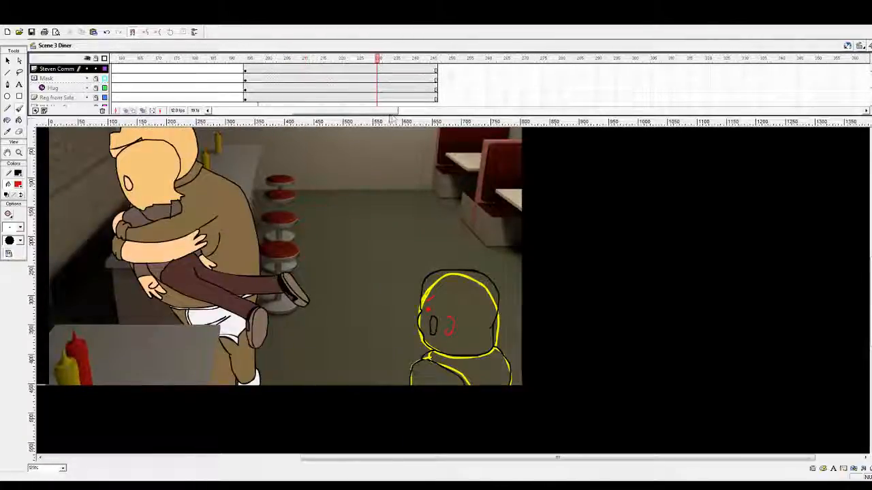
pyautogui.moveTo(389, 111); pyautogui.dragTo(351, 113)
pyautogui.click(214, 69)
pyautogui.click(294, 61)
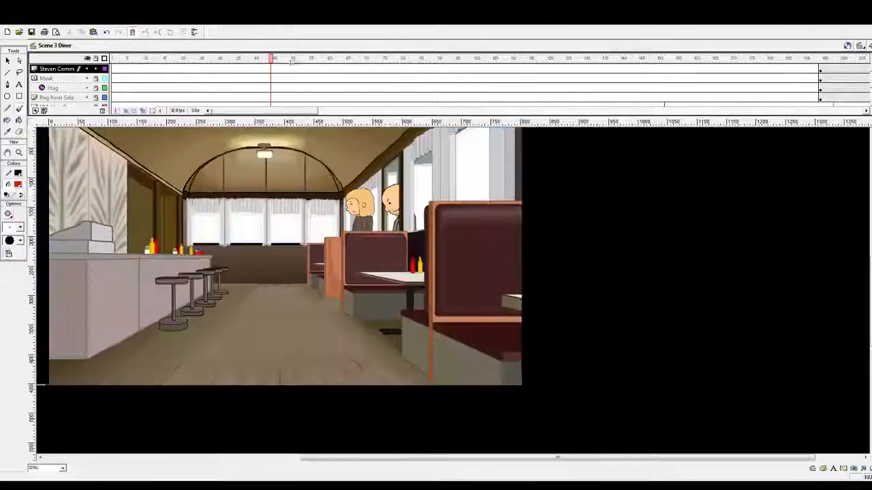
pyautogui.click(383, 61)
pyautogui.click(331, 61)
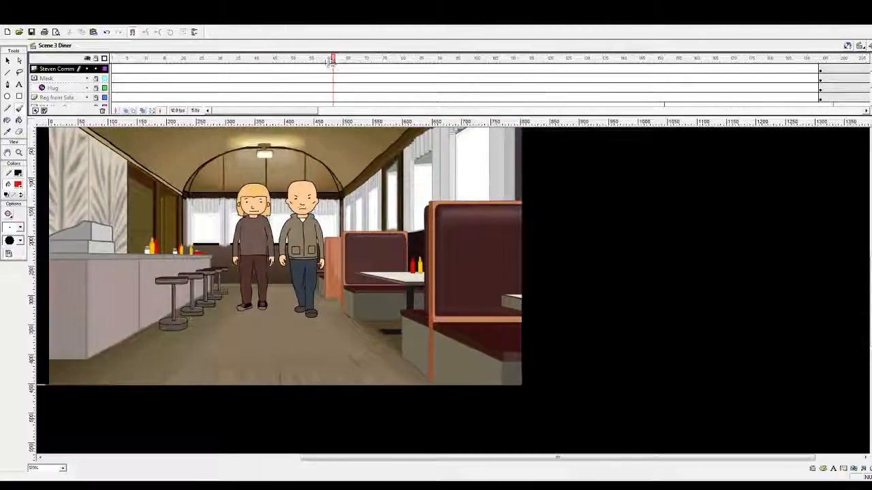
pyautogui.click(327, 62)
pyautogui.click(301, 59)
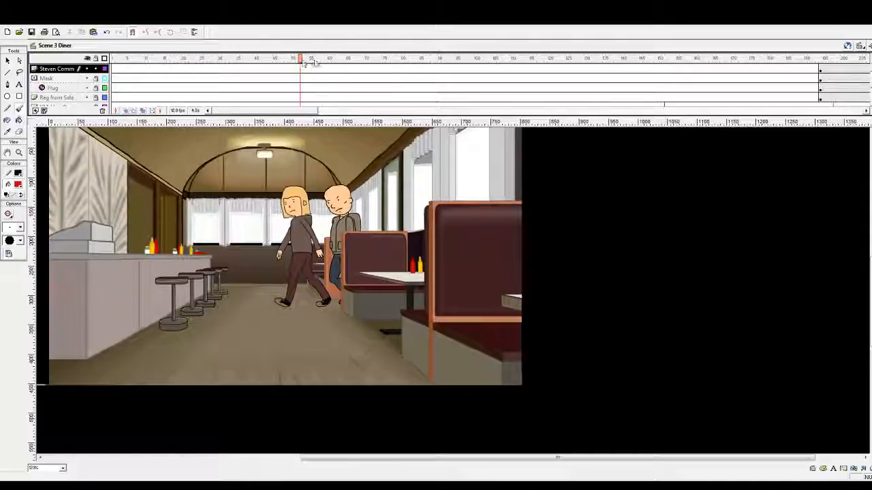
pyautogui.click(314, 61)
pyautogui.click(311, 61)
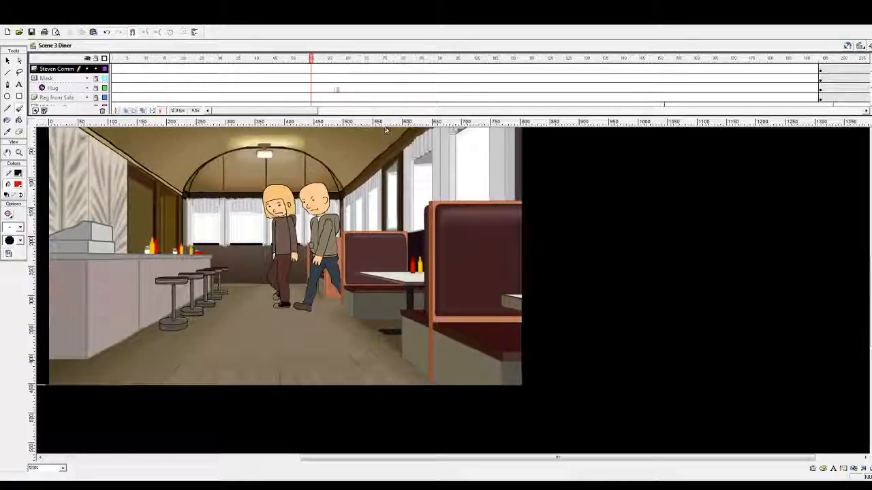
# Scrub through the counter shot with its red pose sketches and the hug shot, examining the drawn poses
pyautogui.moveTo(340, 61); pyautogui.dragTo(564, 62)
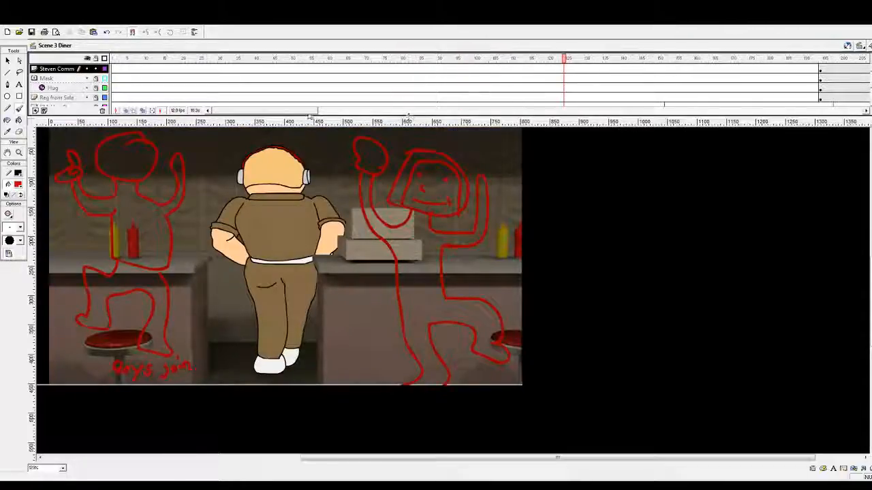
pyautogui.moveTo(310, 111); pyautogui.dragTo(344, 111)
pyautogui.moveTo(328, 59); pyautogui.dragTo(586, 60)
pyautogui.moveTo(362, 111); pyautogui.dragTo(377, 113)
pyautogui.moveTo(374, 61); pyautogui.dragTo(444, 60)
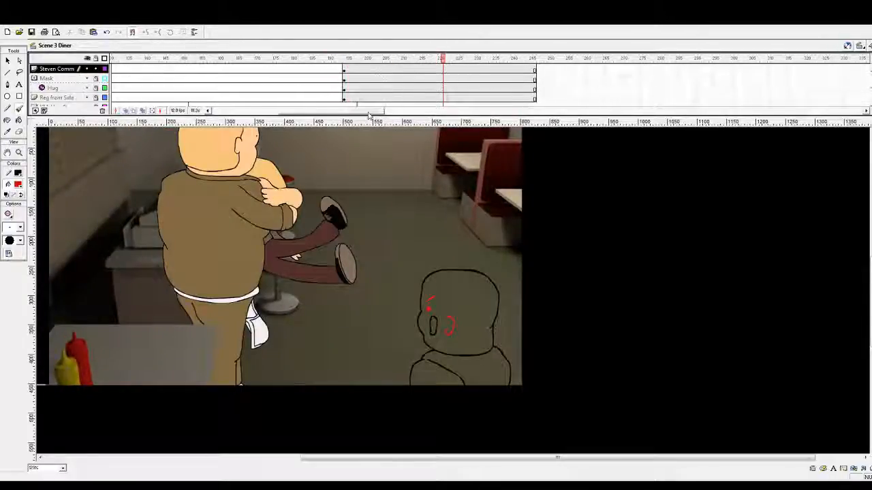
pyautogui.moveTo(369, 115); pyautogui.dragTo(386, 115)
pyautogui.click(386, 62)
# Scrub through the shot of the bald man alone by the booths, examining his poses from about frame 255 to 325
pyautogui.click(442, 62)
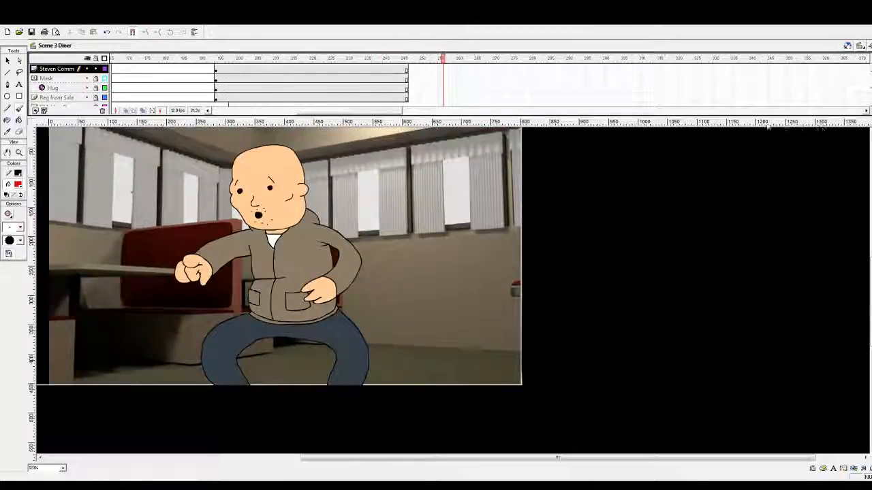
pyautogui.click(500, 60)
pyautogui.click(568, 61)
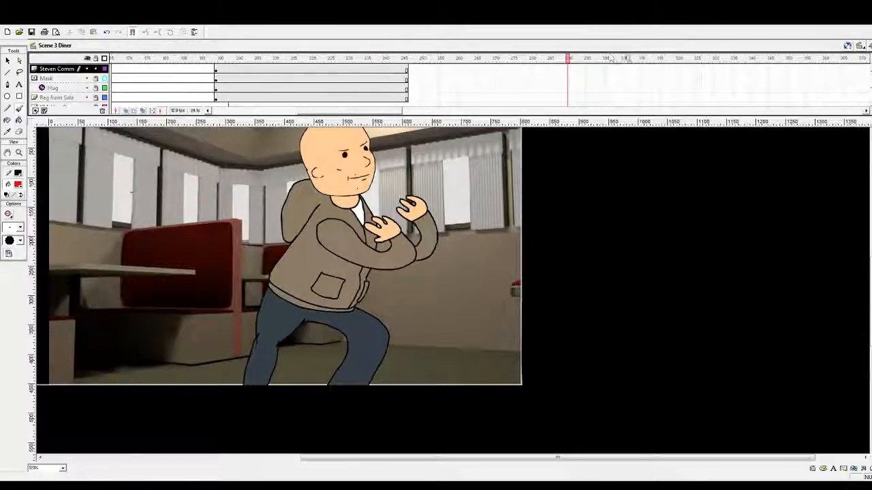
pyautogui.click(630, 61)
pyautogui.click(658, 60)
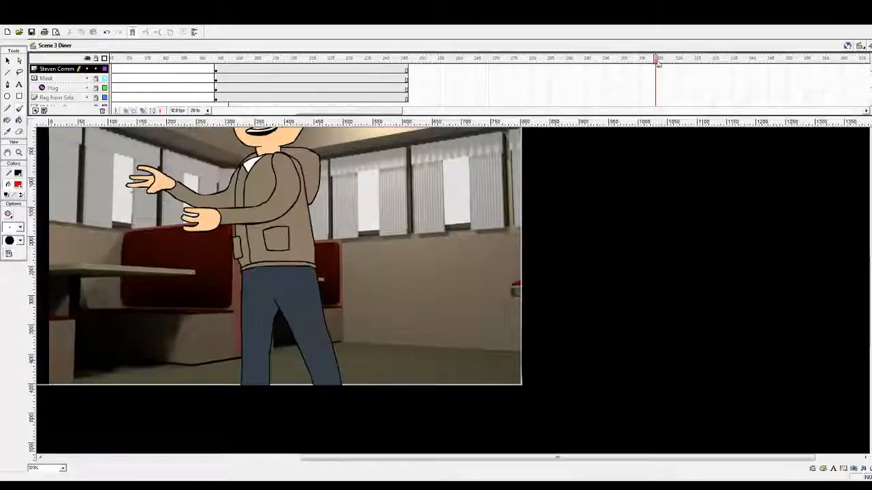
pyautogui.click(696, 59)
pyautogui.moveTo(400, 111); pyautogui.dragTo(438, 109)
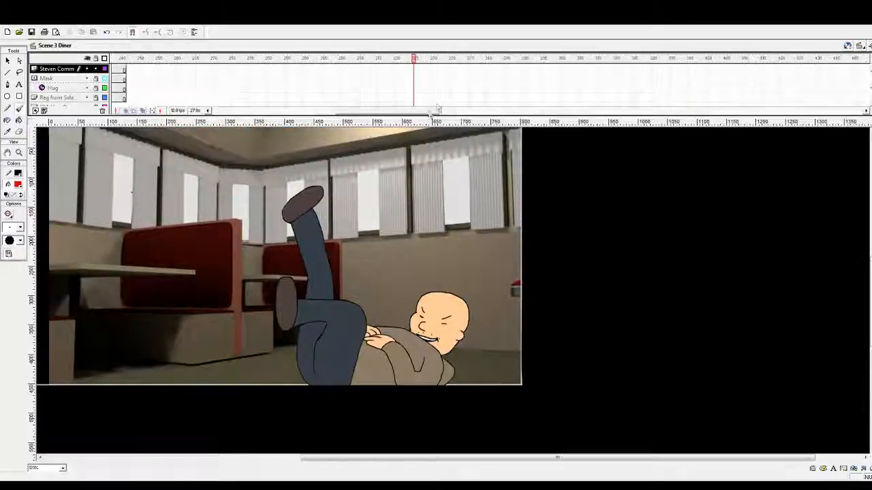
# Scrub through the diner aisle shot up to about frame 440, examining how the standing characters turn as the red cart passes
pyautogui.click(481, 62)
pyautogui.click(532, 61)
pyautogui.click(590, 62)
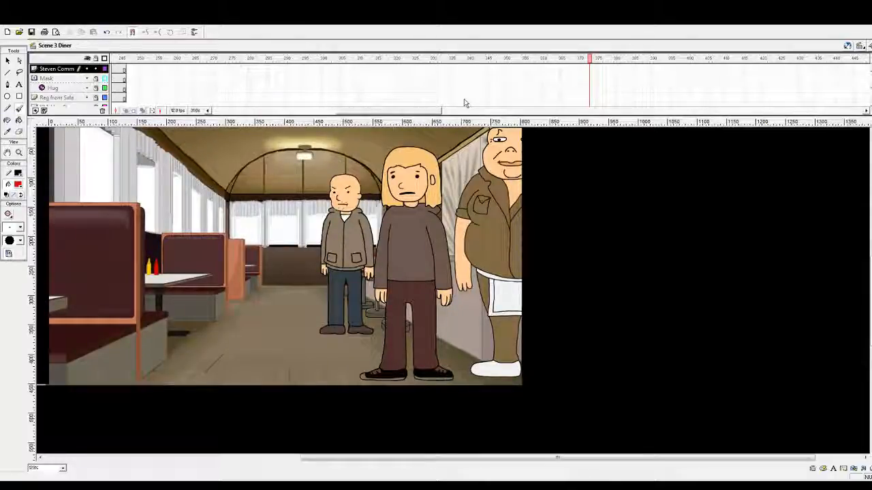
pyautogui.click(595, 60)
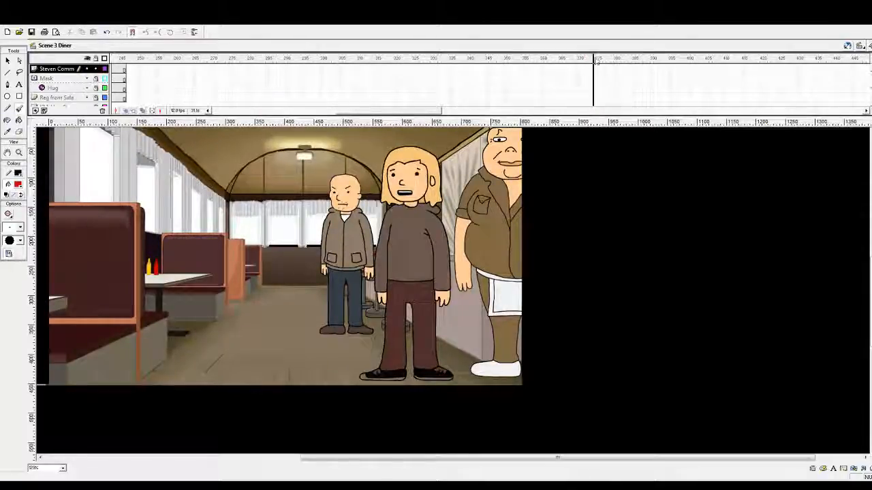
pyautogui.moveTo(594, 60); pyautogui.dragTo(647, 60)
pyautogui.click(467, 112)
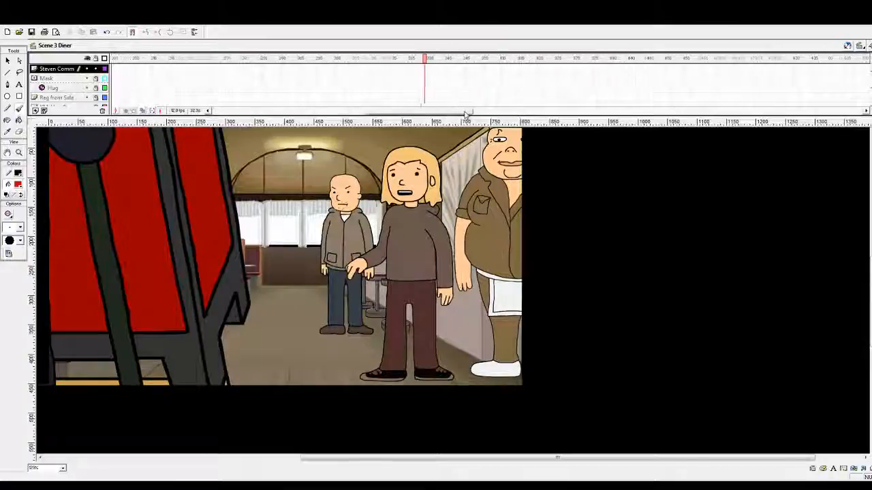
pyautogui.moveTo(441, 60); pyautogui.dragTo(508, 65)
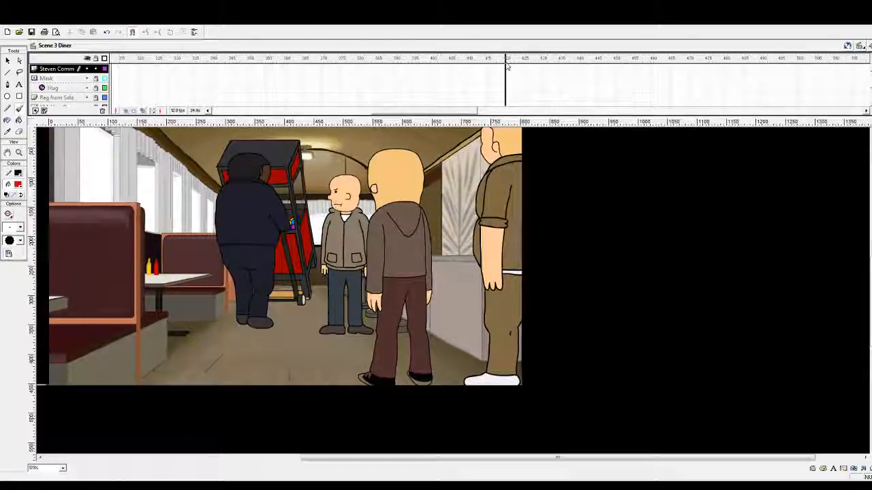
pyautogui.moveTo(507, 68); pyautogui.dragTo(470, 64)
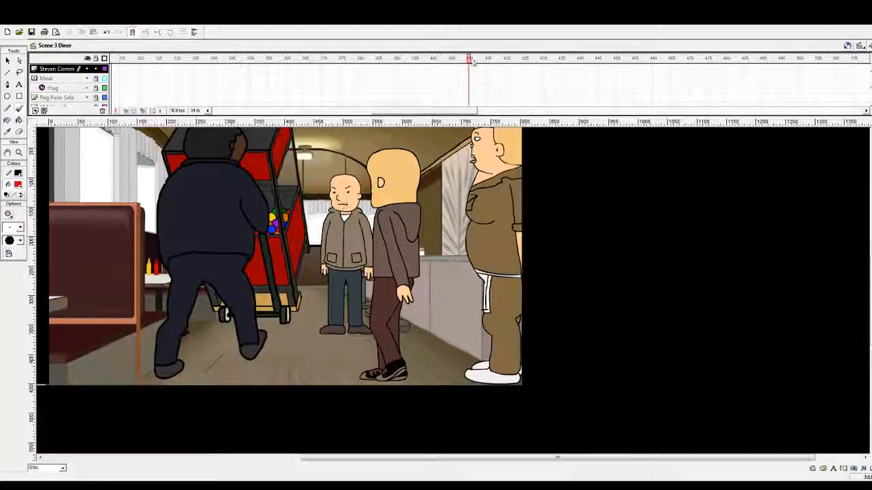
pyautogui.moveTo(469, 60)
pyautogui.mouseDown()
pyautogui.moveTo(631, 62)
pyautogui.moveTo(483, 61)
pyautogui.mouseUp()
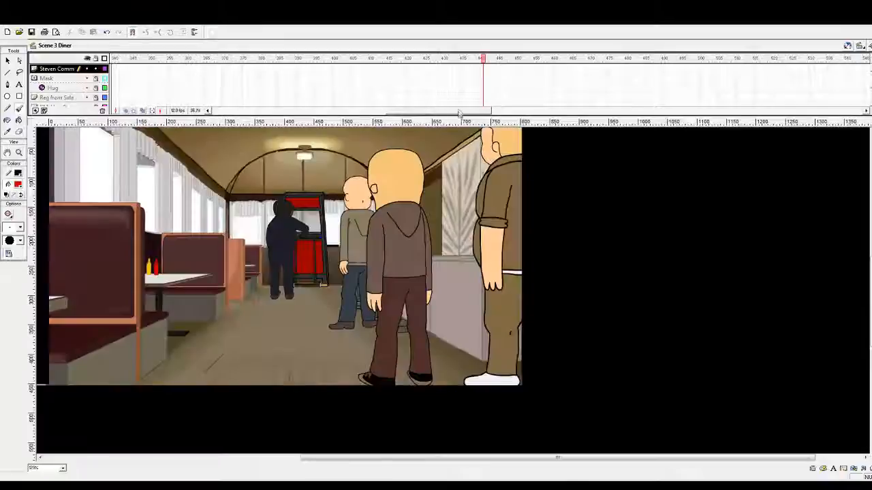
# Return to the hug shot at about frame 210, open the Steven Comments symbol for editing and show Layer 3 as outlines
pyautogui.moveTo(461, 111); pyautogui.dragTo(371, 120)
pyautogui.click(319, 60)
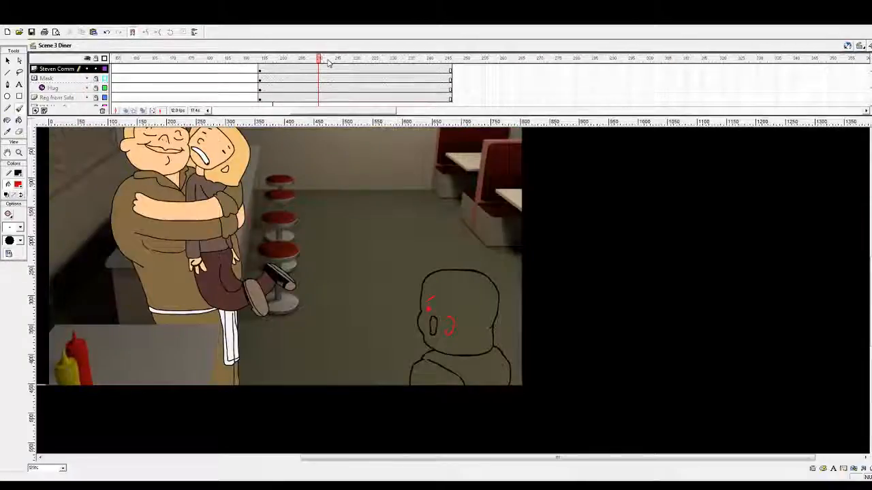
pyautogui.click(7, 61)
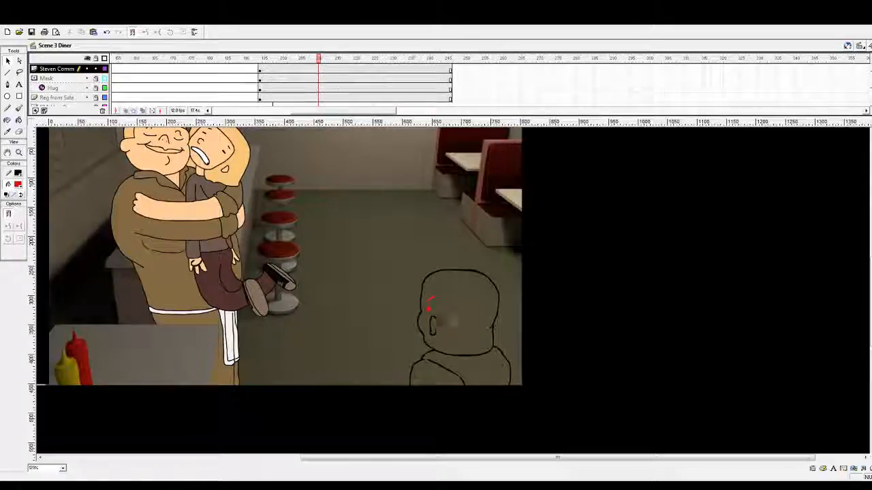
pyautogui.doubleClick(447, 275)
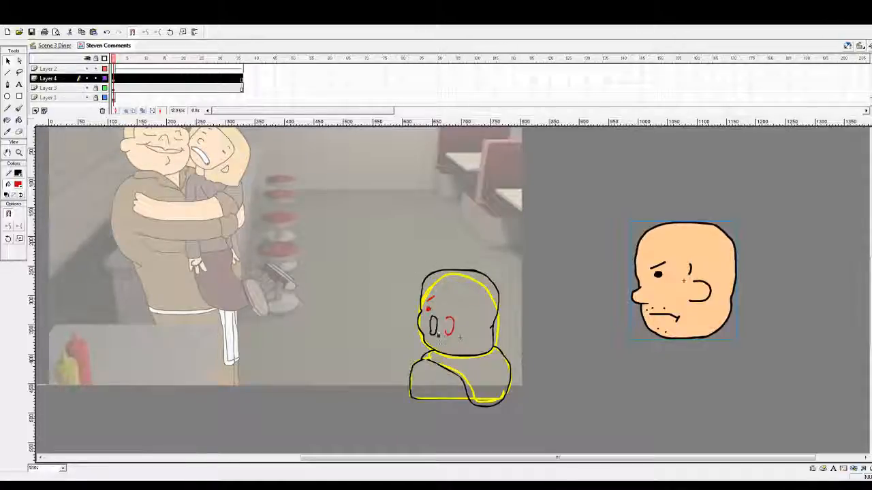
pyautogui.click(432, 335)
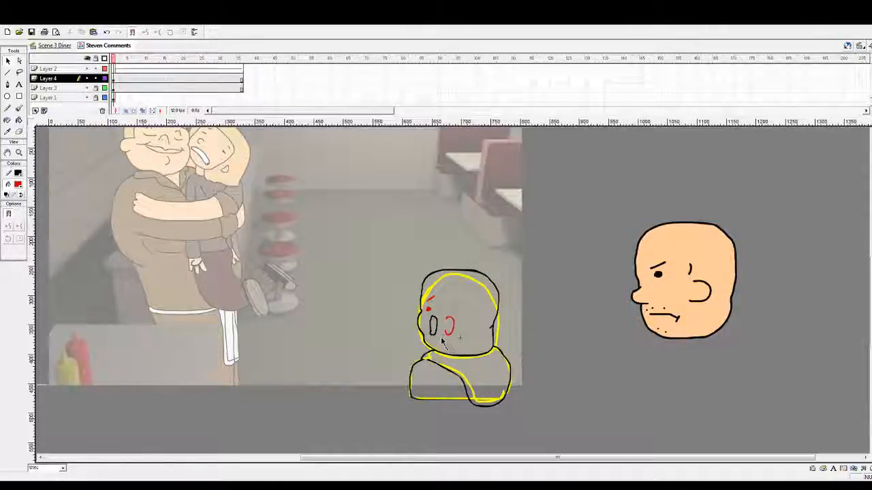
pyautogui.click(88, 89)
pyautogui.click(87, 89)
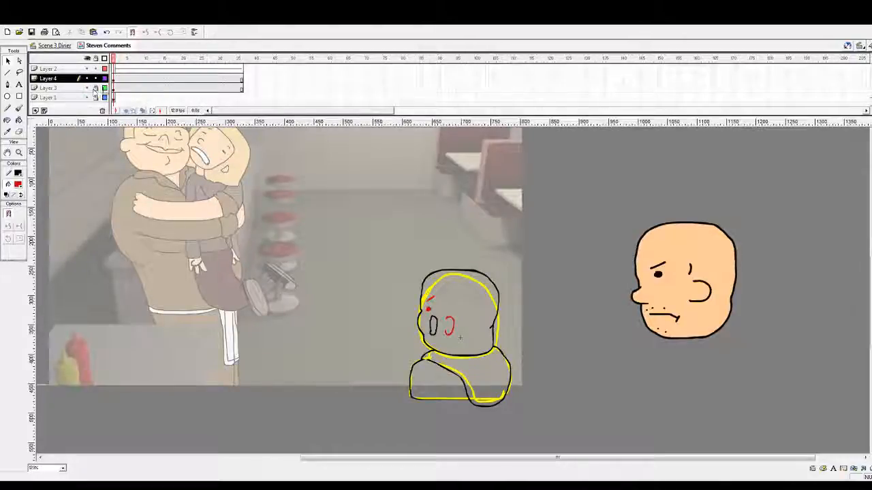
pyautogui.click(104, 88)
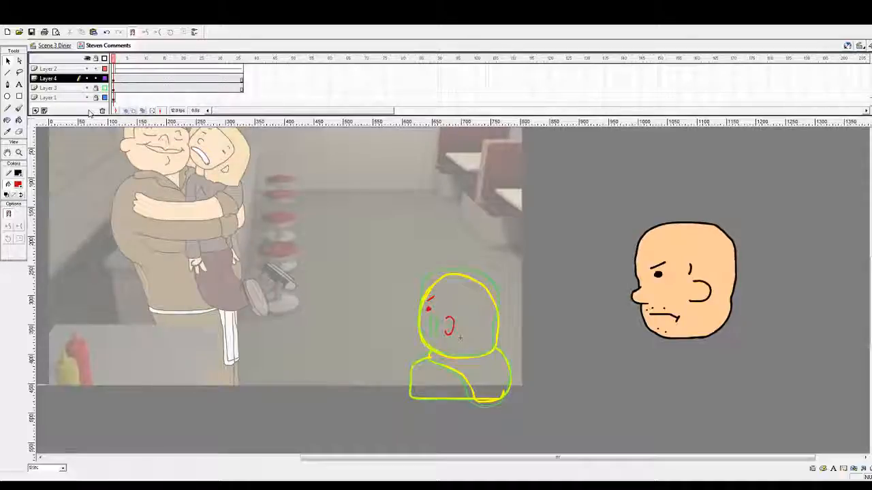
# Adjust the brush size and paint a red rounded nose on Layer 4 at the front edge of the sketched head
pyautogui.click(19, 151)
pyautogui.moveTo(347, 237); pyautogui.dragTo(609, 432)
pyautogui.moveTo(297, 172); pyautogui.dragTo(674, 387)
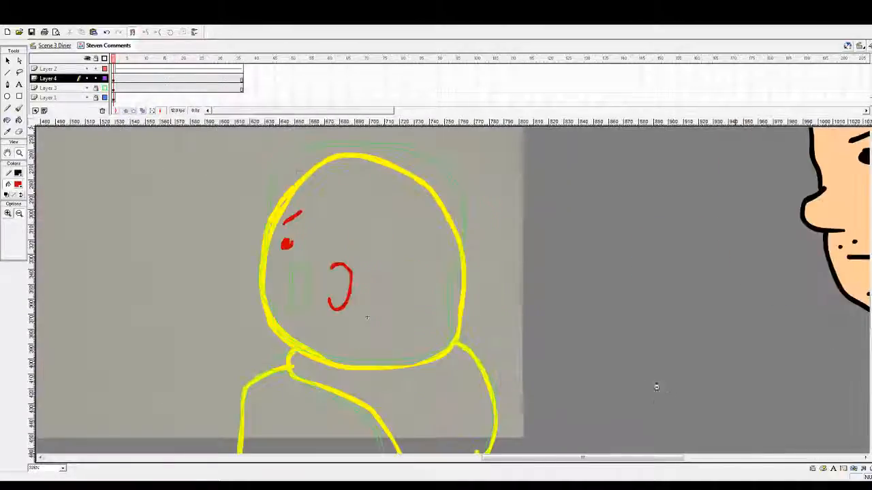
pyautogui.click(704, 366)
pyautogui.scroll(3, 407, 282)
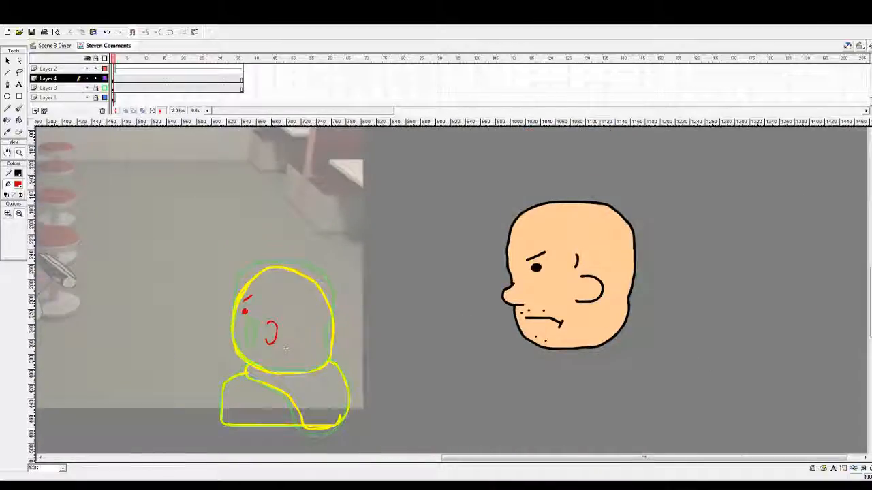
pyautogui.moveTo(408, 282); pyautogui.dragTo(558, 421)
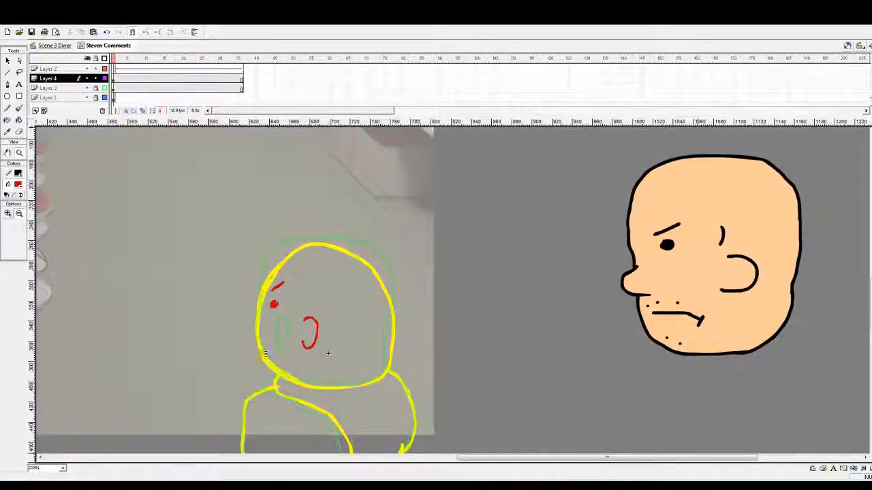
pyautogui.moveTo(479, 459); pyautogui.dragTo(460, 460)
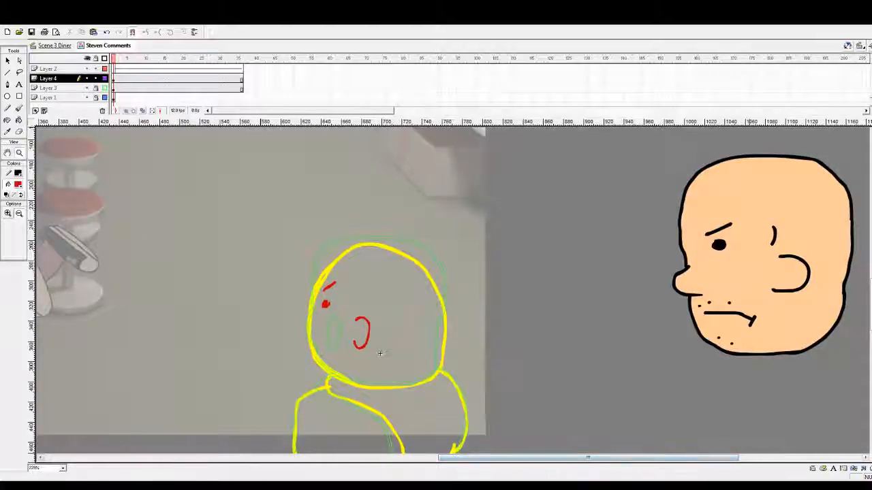
pyautogui.click(21, 109)
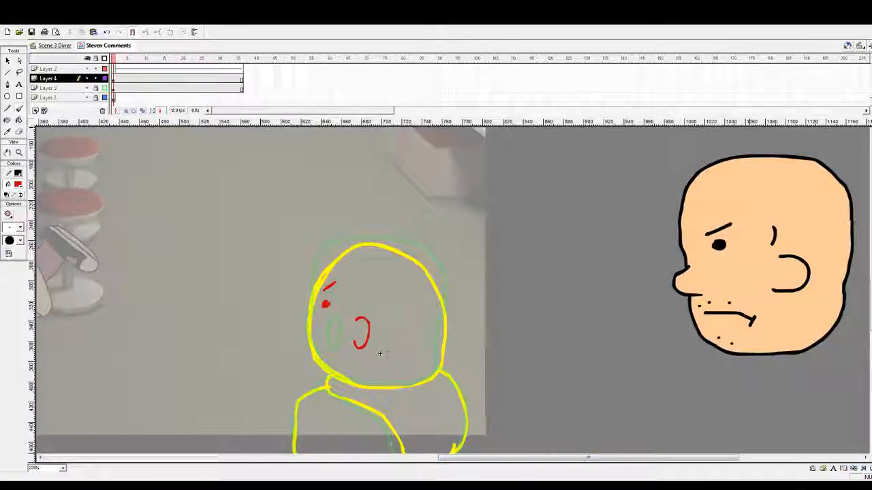
pyautogui.click(20, 228)
pyautogui.click(23, 260)
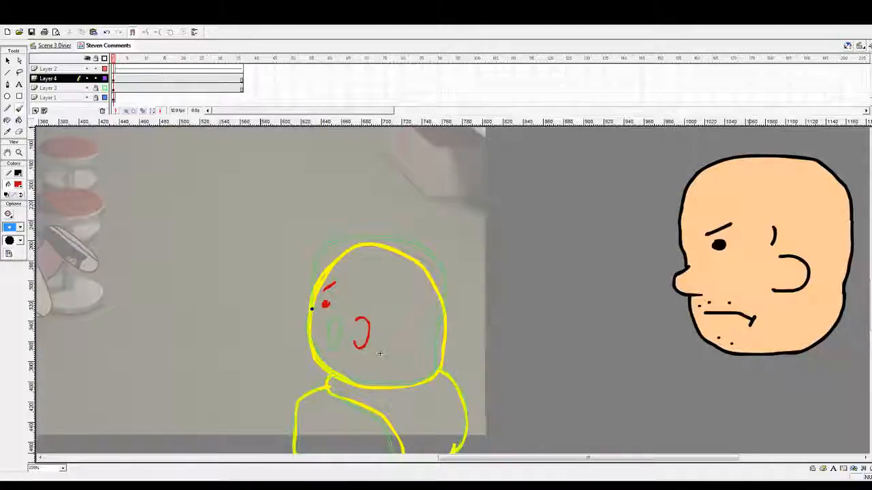
pyautogui.moveTo(310, 308)
pyautogui.mouseDown()
pyautogui.moveTo(301, 318)
pyautogui.moveTo(312, 330)
pyautogui.mouseUp()
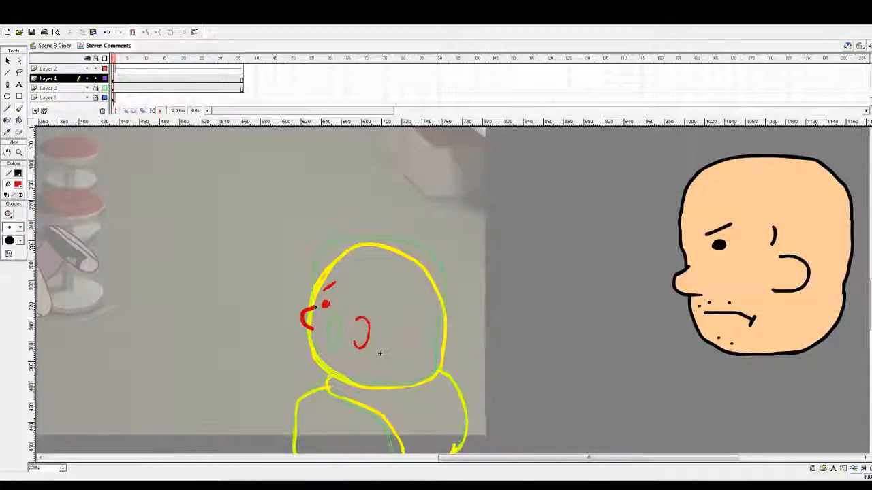
pyautogui.moveTo(314, 295); pyautogui.dragTo(328, 255)
pyautogui.moveTo(470, 464); pyautogui.dragTo(508, 465)
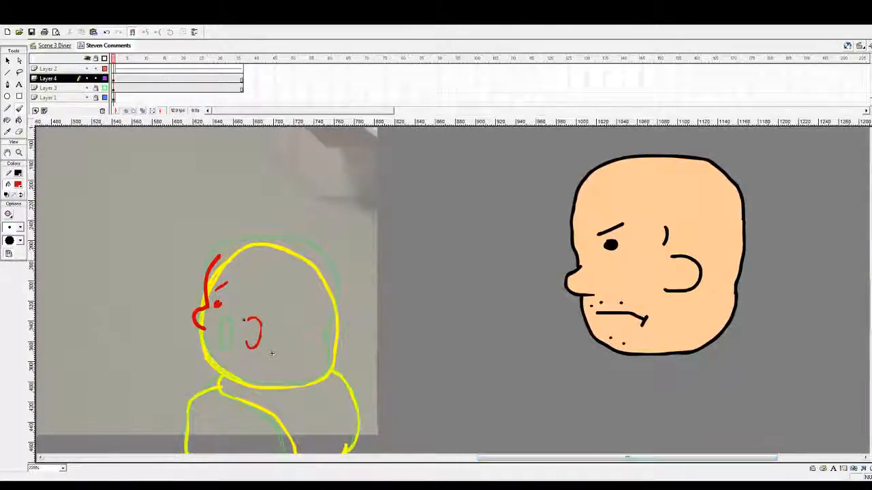
pyautogui.hotkey('ctrl', 'z')
pyautogui.moveTo(207, 308); pyautogui.dragTo(206, 273)
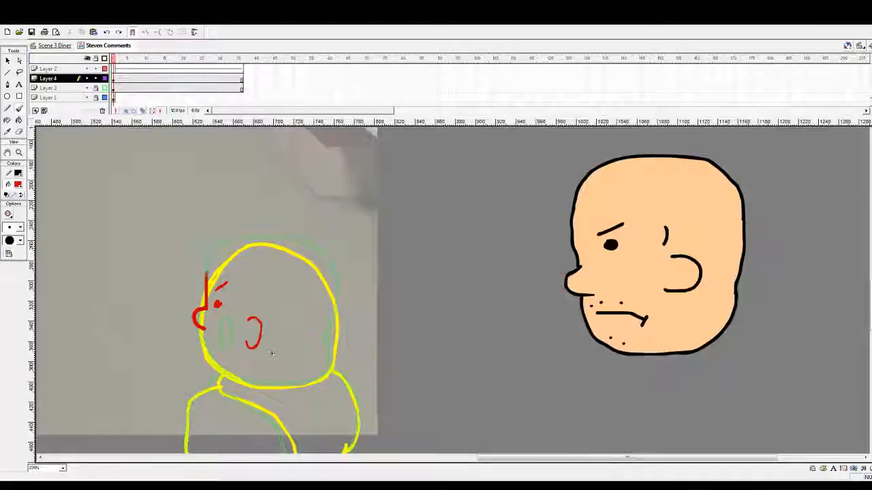
pyautogui.hotkey('ctrl', 'z')
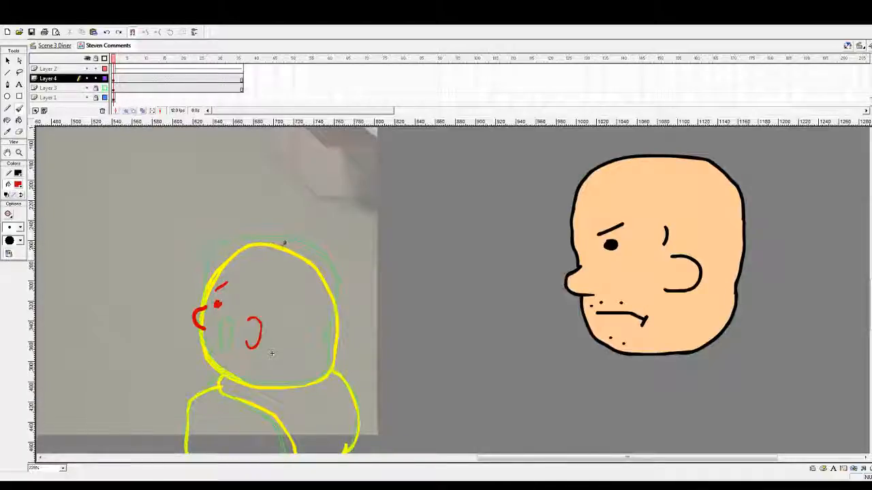
# Paint the red head outline on Layer 4 from the nose over the skull, down the back and around the jaw
pyautogui.moveTo(285, 239)
pyautogui.mouseDown()
pyautogui.moveTo(227, 240)
pyautogui.moveTo(204, 308)
pyautogui.mouseUp()
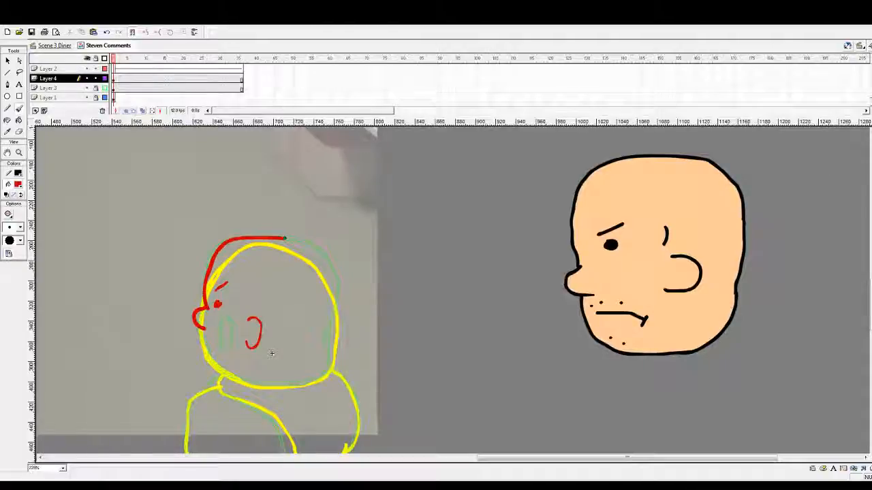
pyautogui.moveTo(299, 240)
pyautogui.mouseDown()
pyautogui.moveTo(327, 255)
pyautogui.moveTo(339, 282)
pyautogui.moveTo(329, 342)
pyautogui.mouseUp()
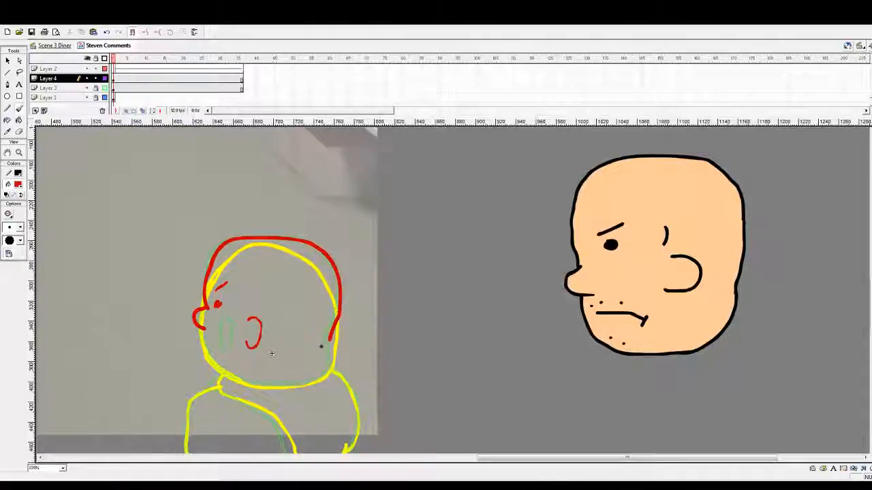
pyautogui.moveTo(206, 328)
pyautogui.mouseDown()
pyautogui.moveTo(225, 374)
pyautogui.moveTo(281, 382)
pyautogui.moveTo(314, 376)
pyautogui.moveTo(330, 339)
pyautogui.mouseUp()
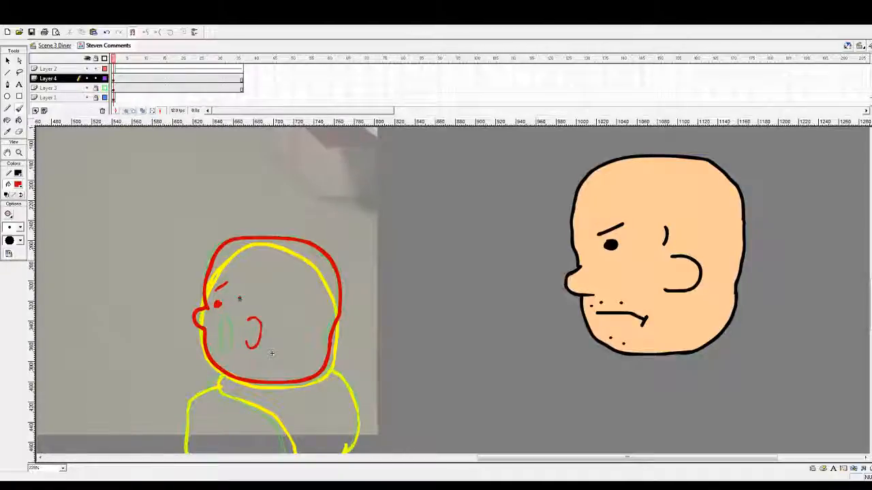
# Undo the last brush mark, choose a smaller brush and paint fine red crease marks behind the eye and near the back of the neck
pyautogui.hotkey('ctrl', 'z')
pyautogui.click(20, 228)
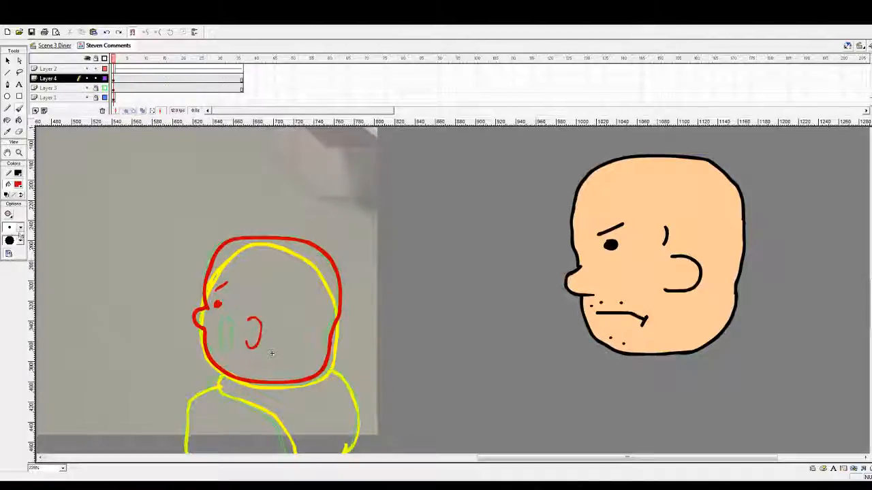
pyautogui.click(12, 237)
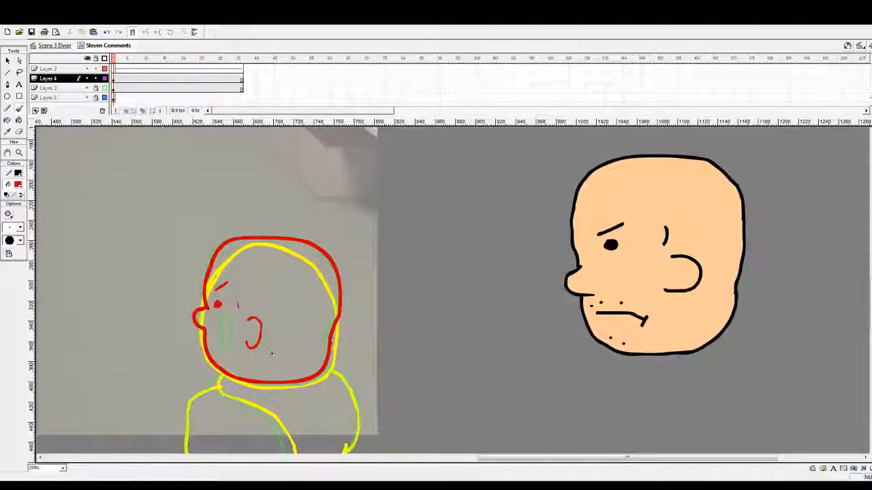
pyautogui.scroll(-3, 271, 353)
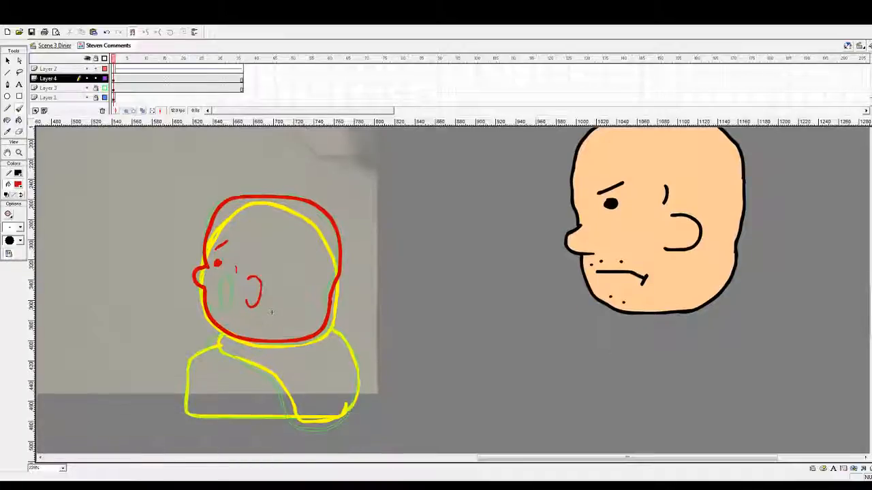
pyautogui.moveTo(315, 305); pyautogui.dragTo(312, 314)
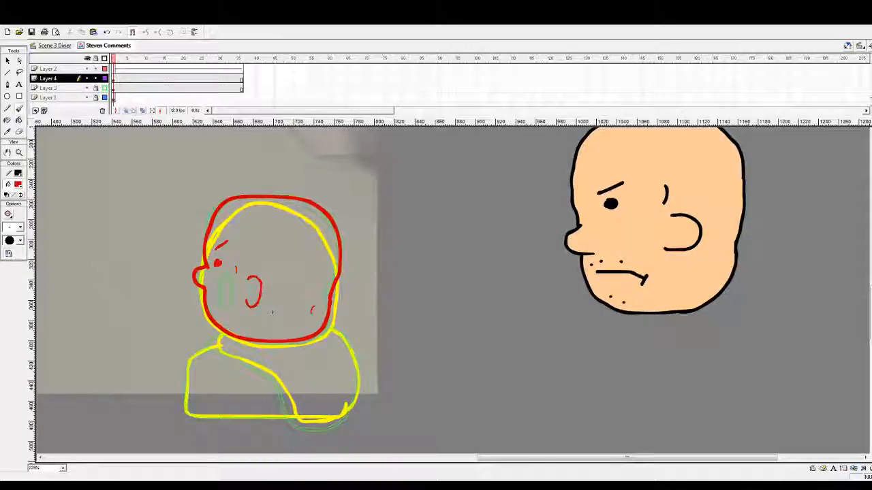
pyautogui.moveTo(520, 458); pyautogui.dragTo(487, 462)
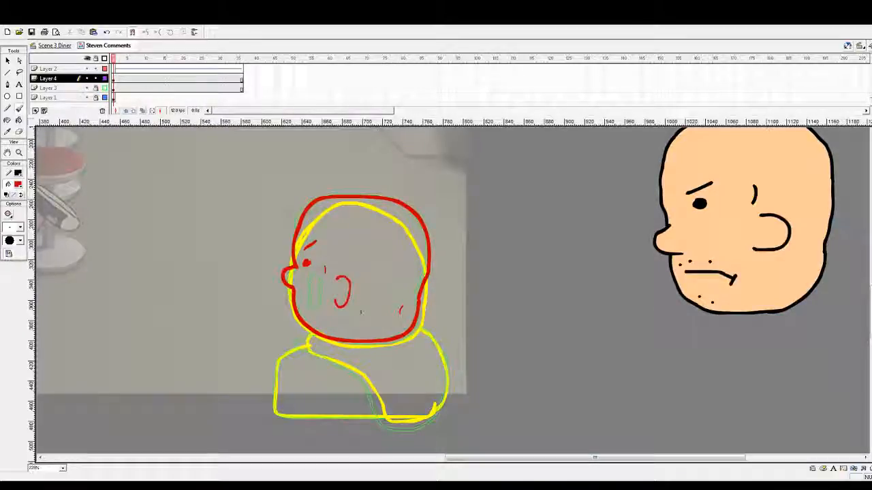
# Return to the first frame and insert a new layer between Layer 3 and Layer 1
pyautogui.click(113, 98)
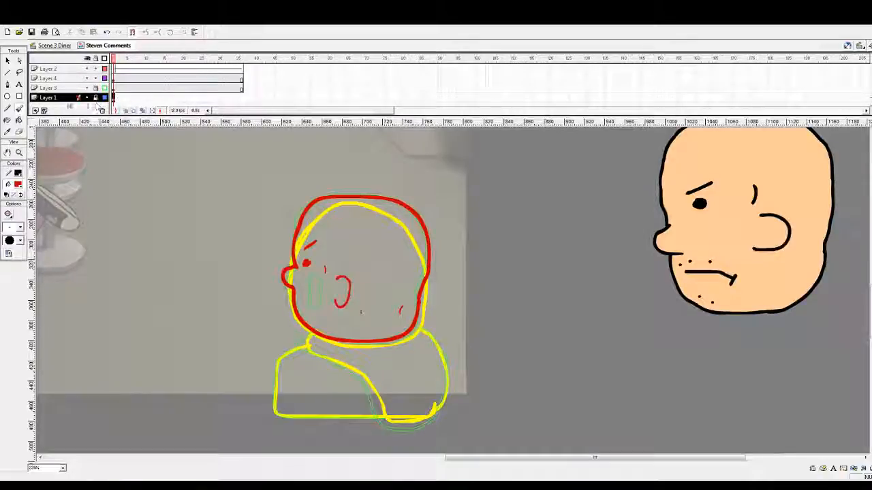
pyautogui.moveTo(127, 59)
pyautogui.mouseDown()
pyautogui.moveTo(135, 59)
pyautogui.moveTo(113, 60)
pyautogui.mouseUp()
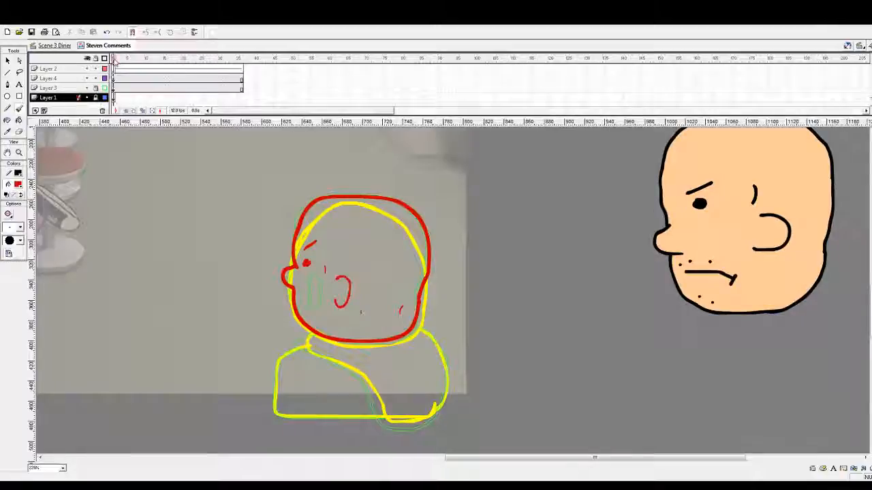
pyautogui.click(35, 111)
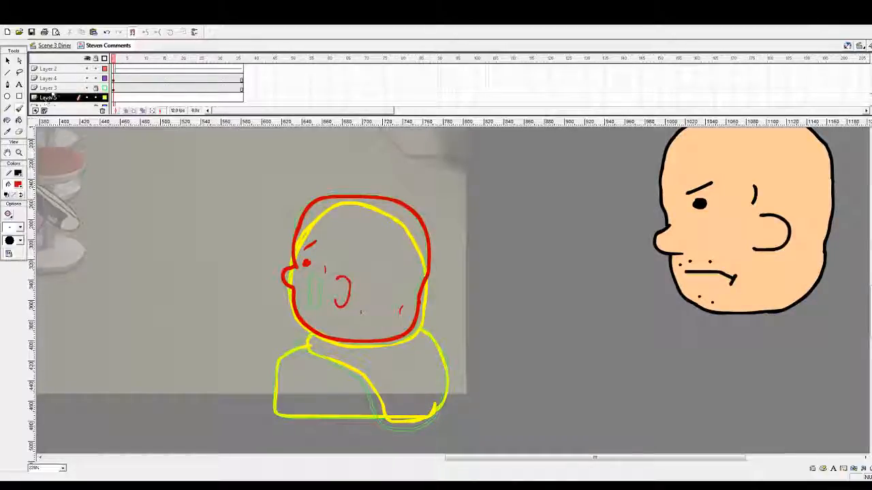
pyautogui.click(53, 89)
pyautogui.click(52, 97)
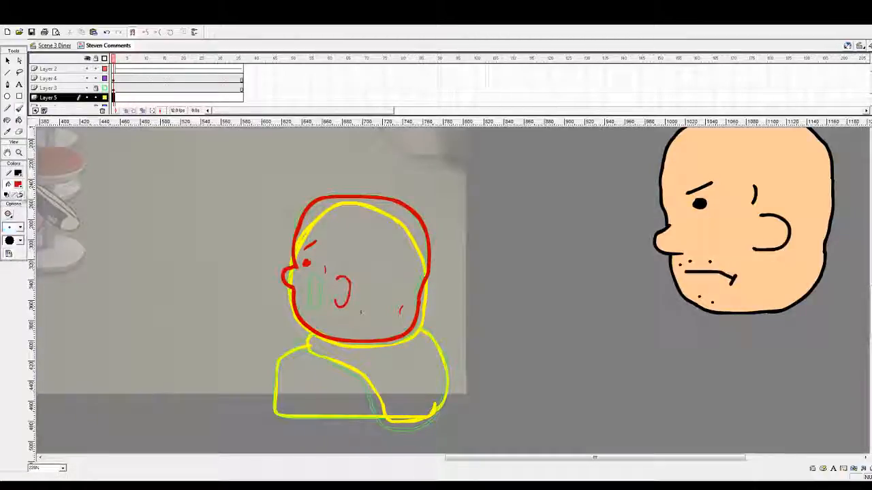
# Set the fill color to blue and paint the body's collar, shoulders, sleeves and lower edge on Layer 5 over the sketch
pyautogui.click(18, 185)
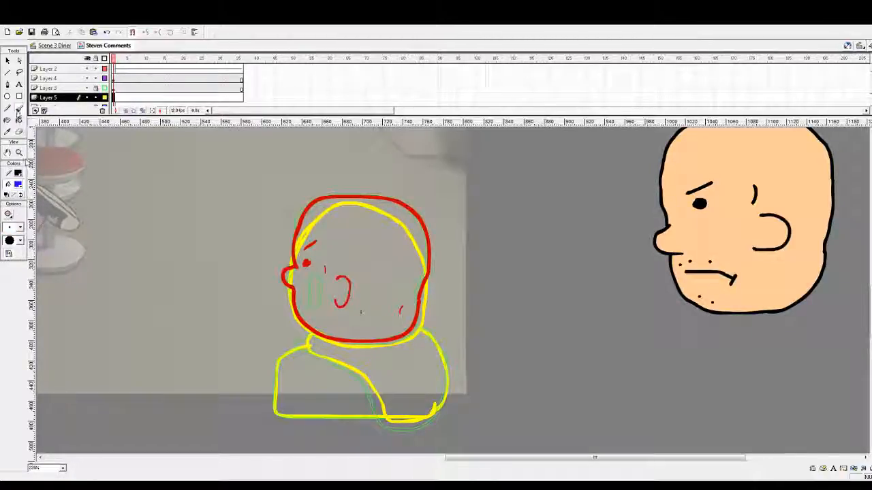
pyautogui.click(31, 240)
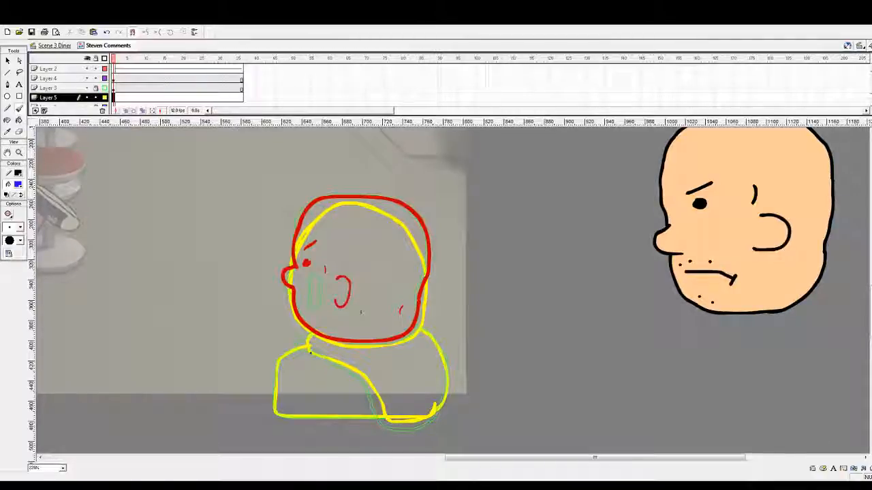
pyautogui.moveTo(309, 340)
pyautogui.mouseDown()
pyautogui.moveTo(308, 353)
pyautogui.moveTo(310, 334)
pyautogui.moveTo(337, 320)
pyautogui.moveTo(412, 322)
pyautogui.moveTo(444, 362)
pyautogui.moveTo(445, 389)
pyautogui.moveTo(426, 422)
pyautogui.moveTo(394, 429)
pyautogui.moveTo(344, 367)
pyautogui.moveTo(317, 357)
pyautogui.moveTo(276, 362)
pyautogui.moveTo(271, 419)
pyautogui.moveTo(279, 430)
pyautogui.moveTo(321, 429)
pyautogui.moveTo(318, 380)
pyautogui.mouseUp()
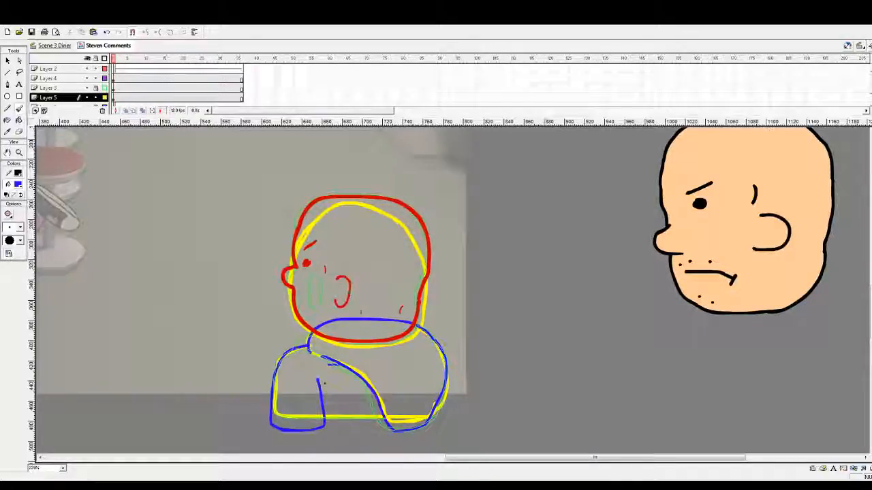
pyautogui.moveTo(322, 423); pyautogui.dragTo(387, 423)
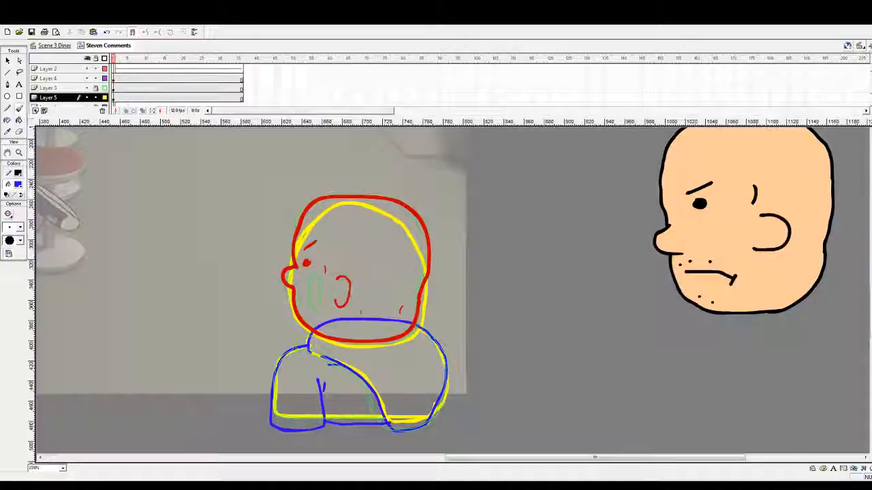
pyautogui.moveTo(447, 388)
pyautogui.mouseDown()
pyautogui.moveTo(446, 414)
pyautogui.moveTo(430, 418)
pyautogui.mouseUp()
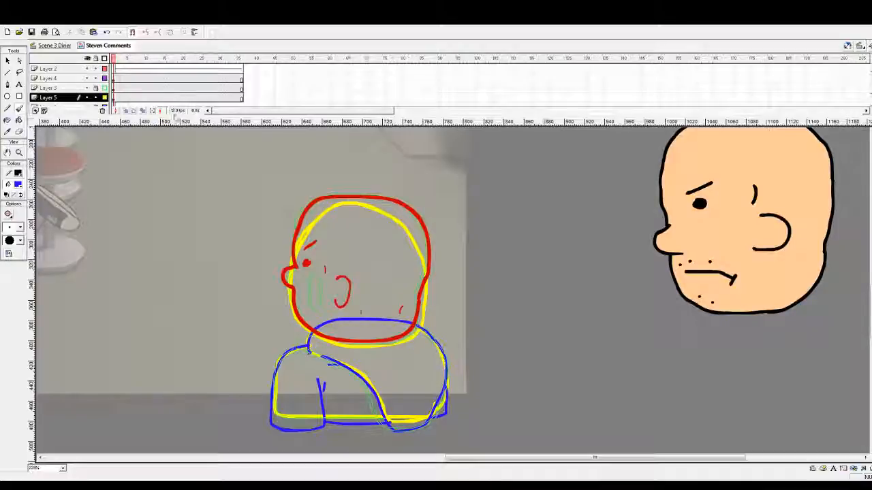
# Rename Layer 5 as Steven Body
pyautogui.click(116, 100)
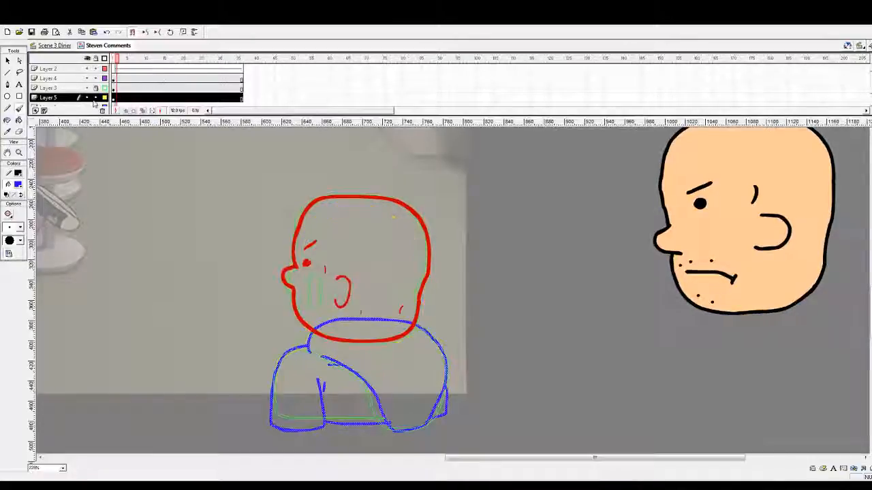
pyautogui.doubleClick(66, 97)
pyautogui.write('S')
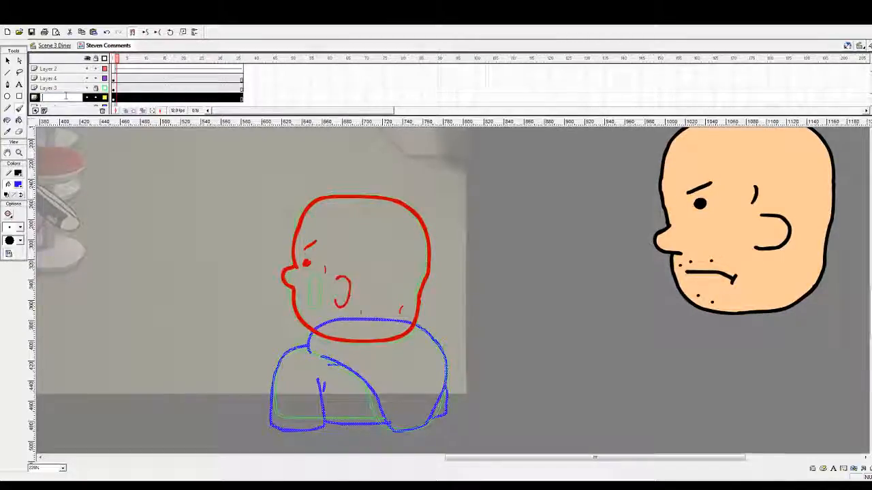
pyautogui.write('teven Body')
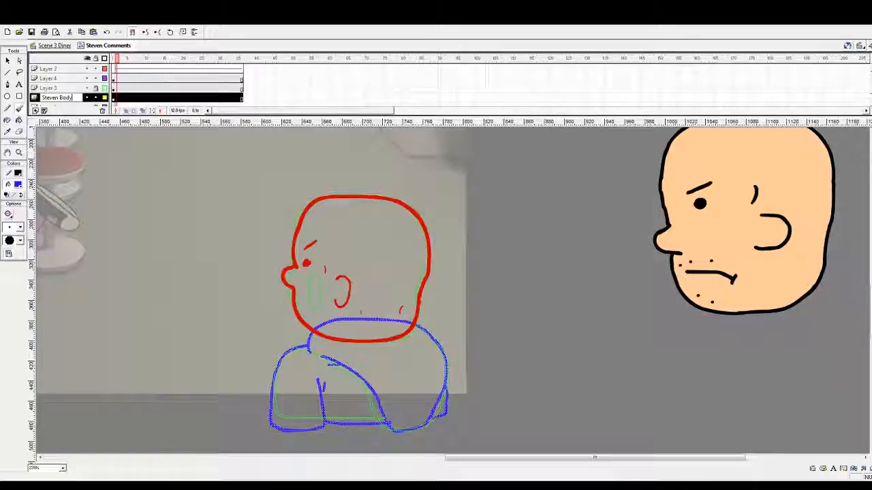
pyautogui.press('Return')
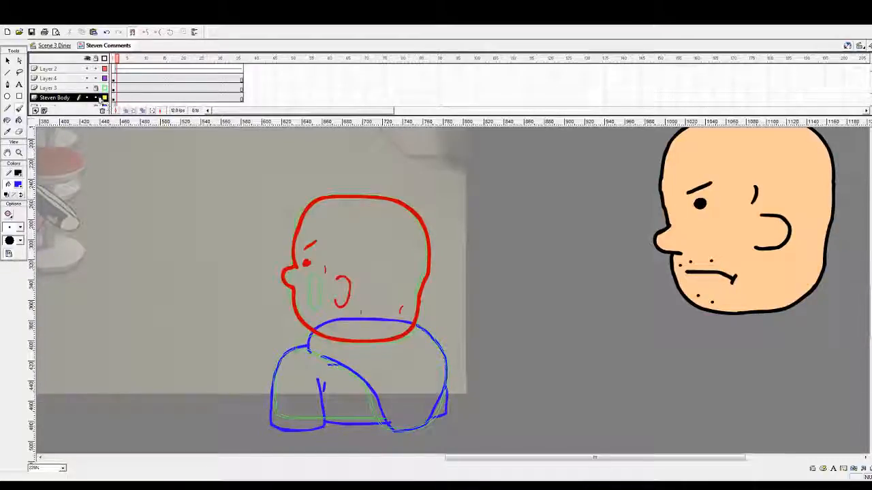
# Recolor the body linework on the Steven Body layer black and fill the enclosed body shapes with brown
pyautogui.click(128, 99)
pyautogui.click(129, 100)
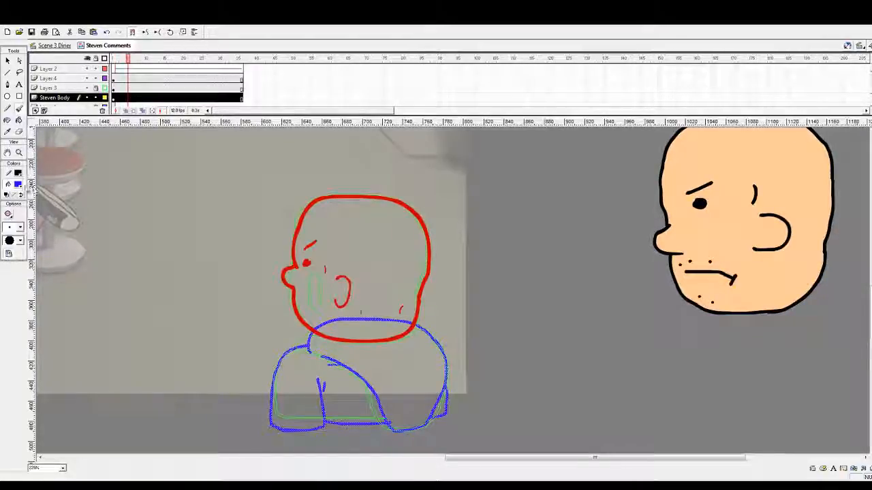
pyautogui.click(12, 199)
pyautogui.click(8, 62)
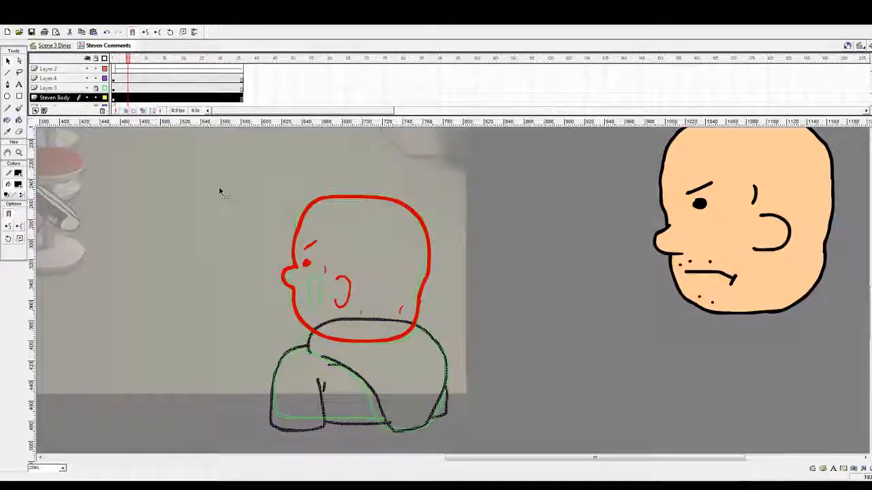
pyautogui.click(220, 192)
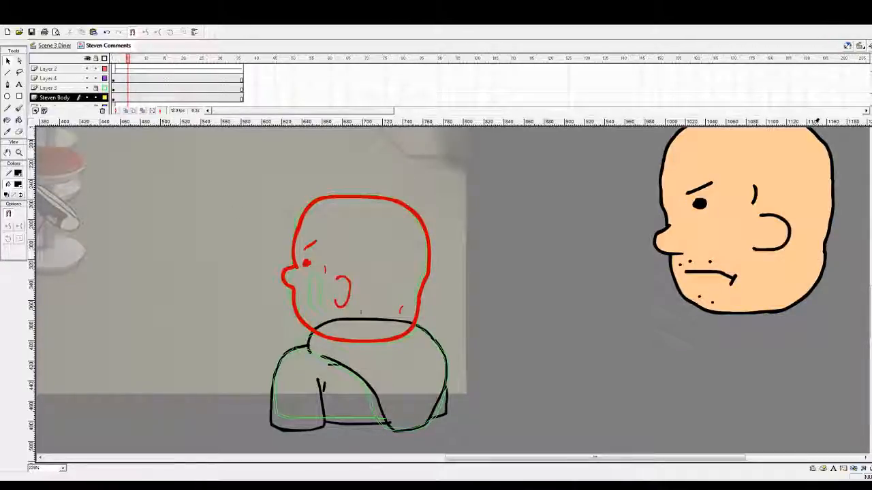
pyautogui.click(18, 120)
pyautogui.click(374, 352)
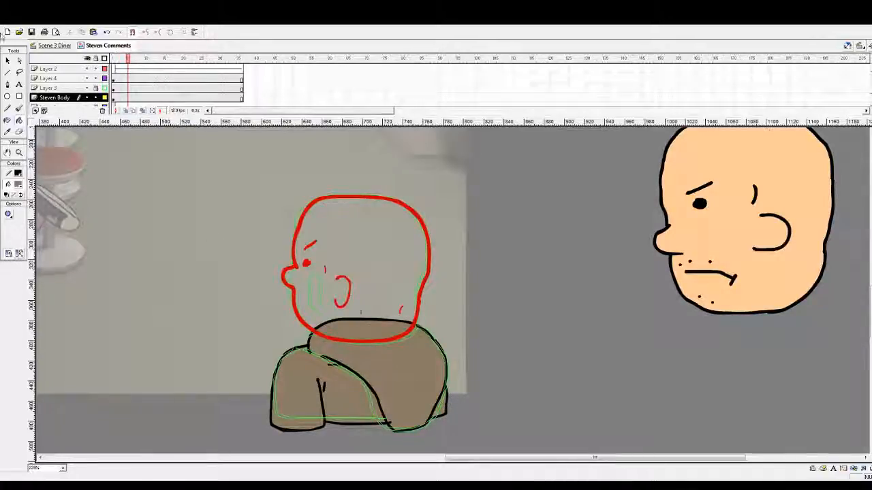
# Delete the old sketch layers, Layer 1 and Layer 3
pyautogui.scroll(-1, 514, 91)
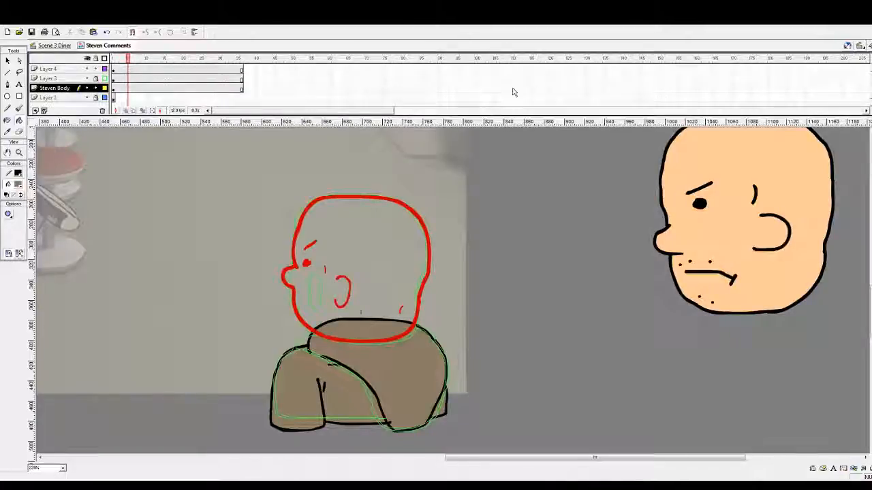
pyautogui.click(61, 101)
pyautogui.click(102, 111)
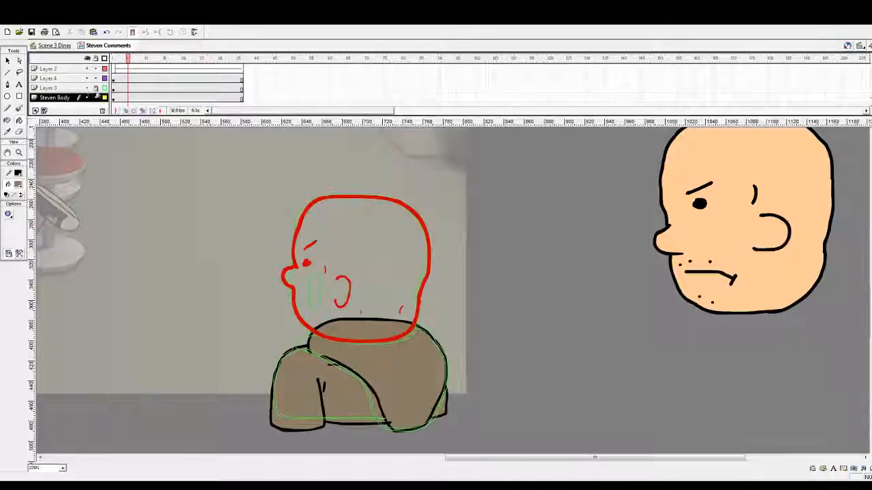
pyautogui.click(104, 88)
pyautogui.click(104, 89)
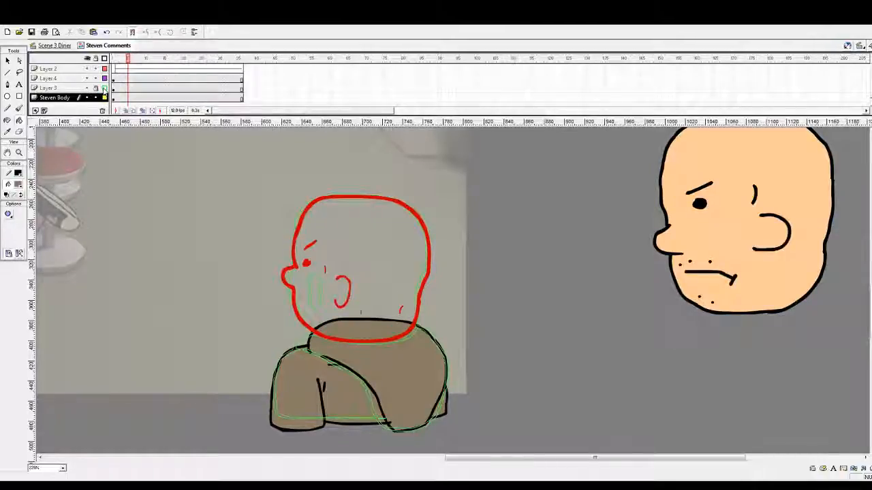
pyautogui.click(57, 89)
pyautogui.click(102, 110)
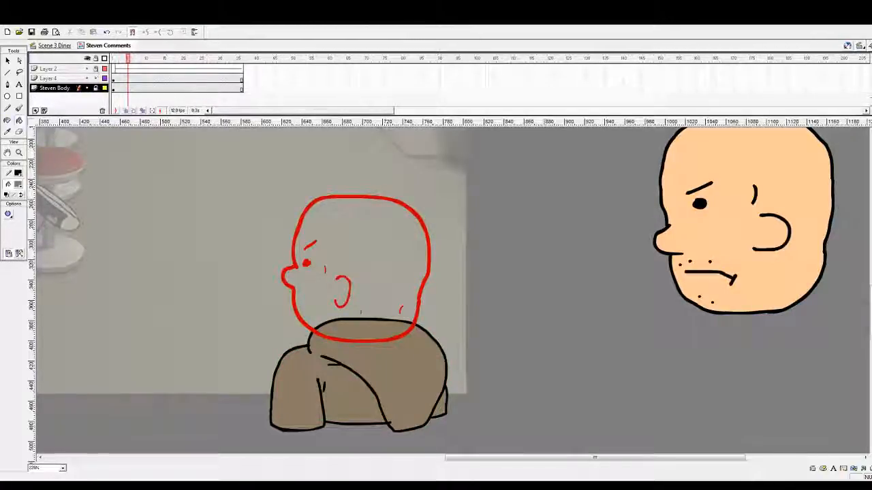
# Rename Layer 2 as Sound
pyautogui.doubleClick(54, 68)
pyautogui.write('Sound')
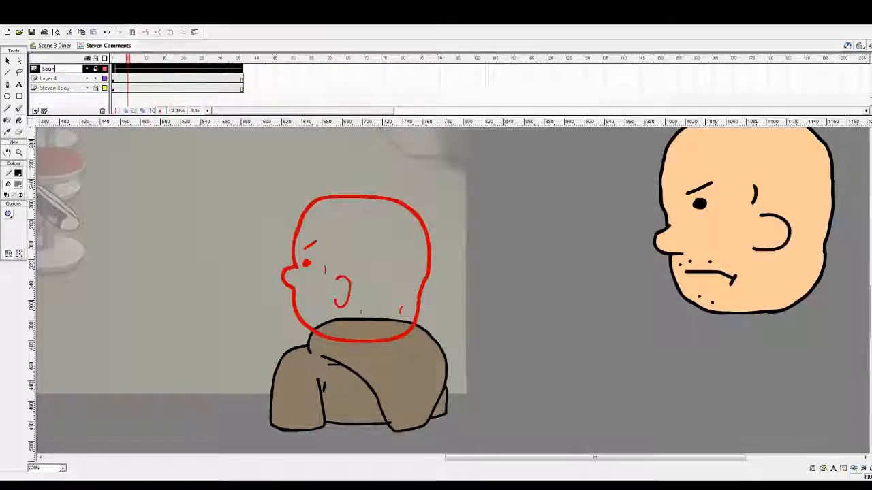
pyautogui.press('Return')
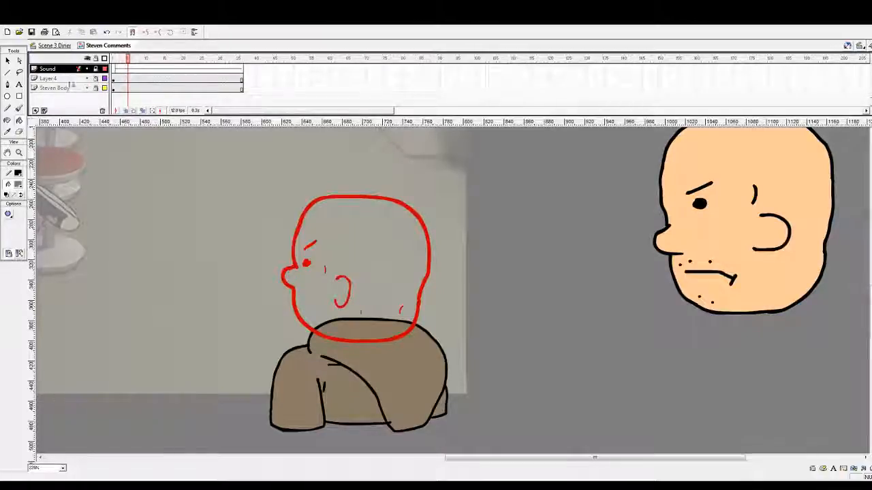
# Insert a new layer above Layer 4, set the brush to yellow, adjust its size and paint a dot over the head's eye
pyautogui.click(55, 79)
pyautogui.click(36, 110)
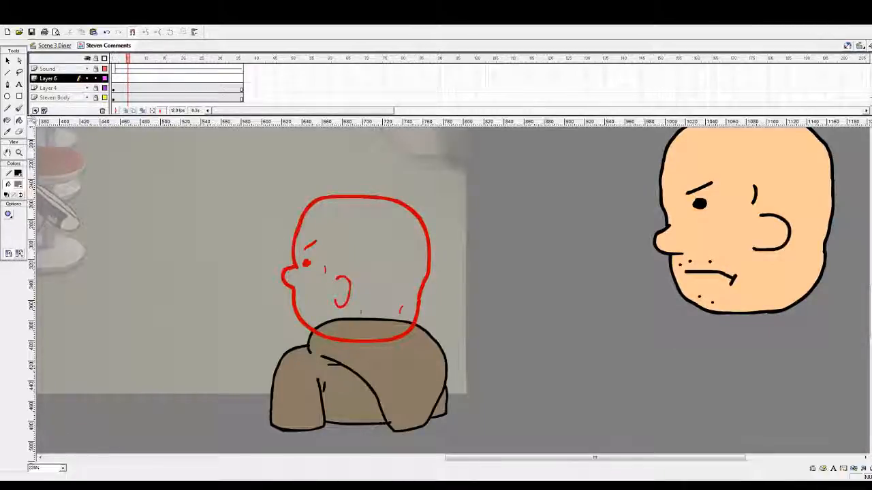
pyautogui.click(19, 108)
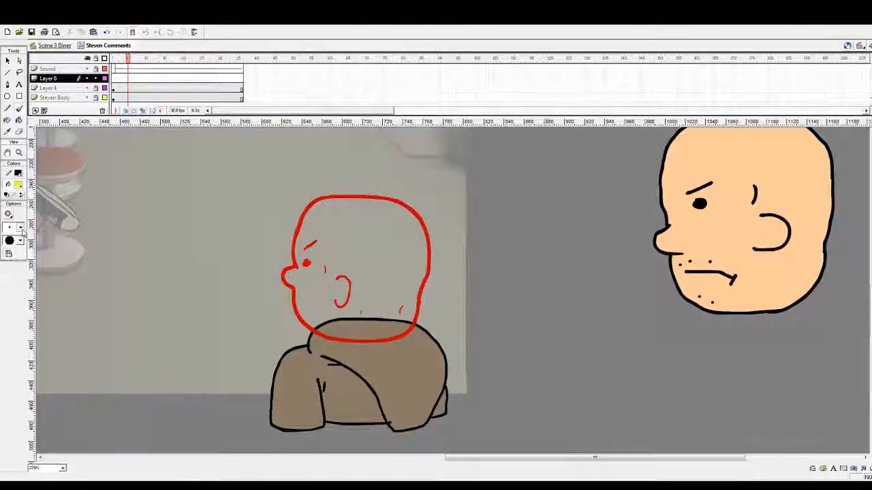
pyautogui.click(21, 228)
pyautogui.click(17, 253)
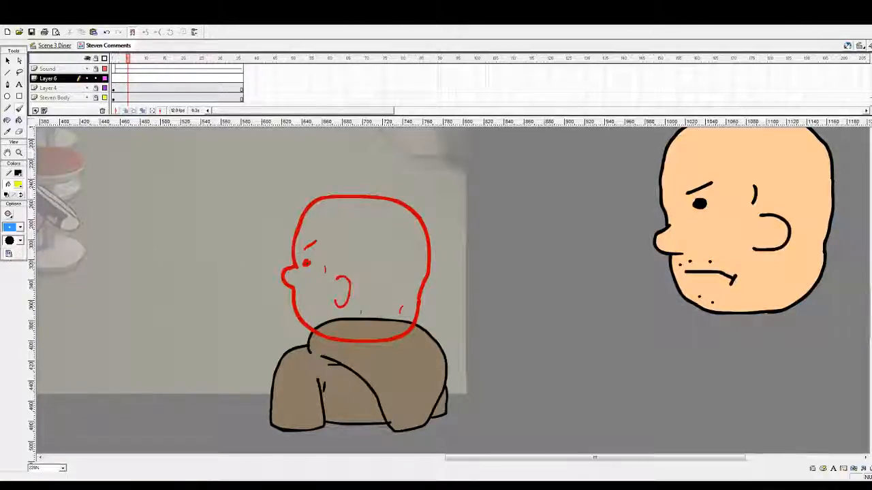
pyautogui.click(307, 263)
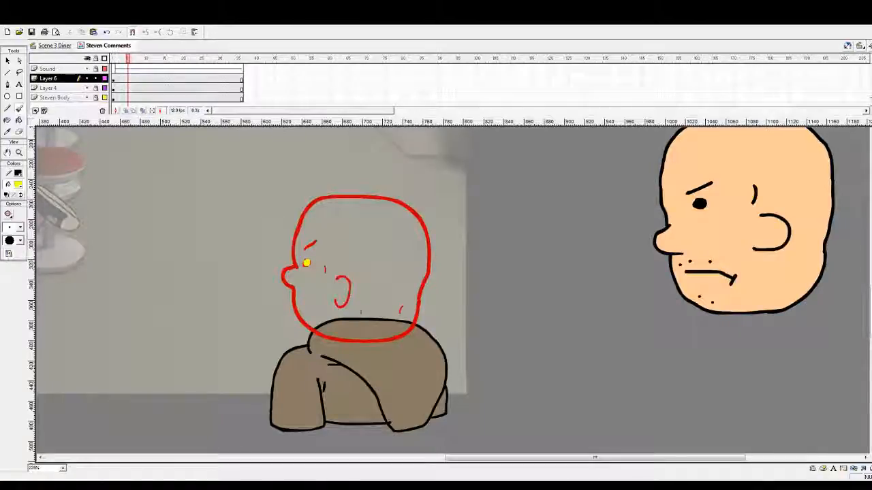
# Trace the eyebrow, ear and nose with yellow brush strokes over the red head sketch on Layer 6
pyautogui.moveTo(304, 250); pyautogui.dragTo(315, 242)
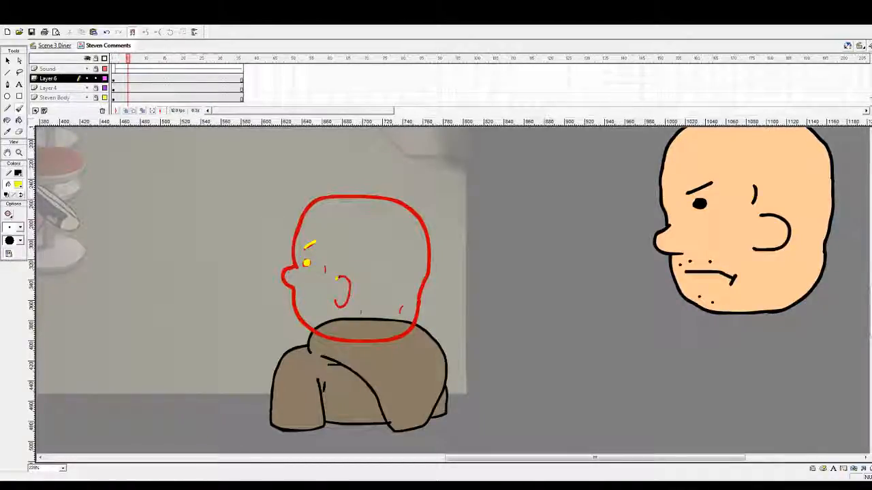
pyautogui.moveTo(338, 278)
pyautogui.mouseDown()
pyautogui.moveTo(349, 297)
pyautogui.moveTo(334, 303)
pyautogui.mouseUp()
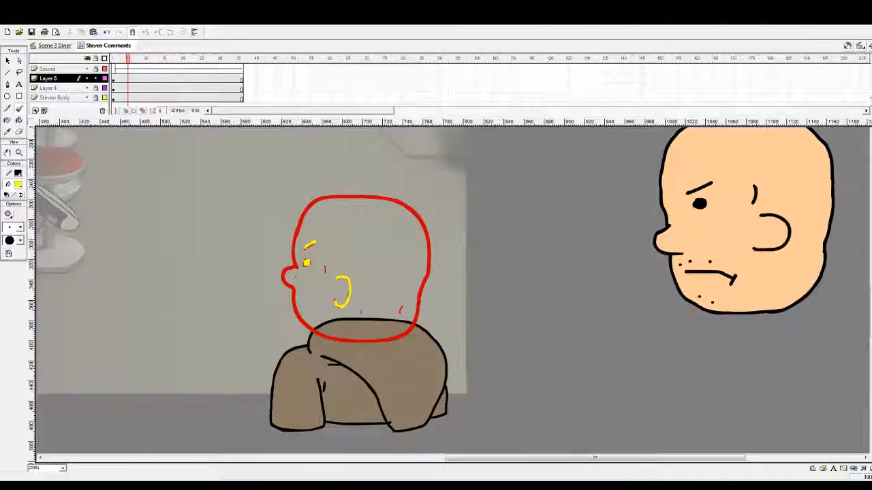
pyautogui.moveTo(296, 266)
pyautogui.mouseDown()
pyautogui.moveTo(302, 272)
pyautogui.moveTo(291, 269)
pyautogui.moveTo(300, 219)
pyautogui.mouseUp()
pyautogui.hotkey('ctrl', 'z')
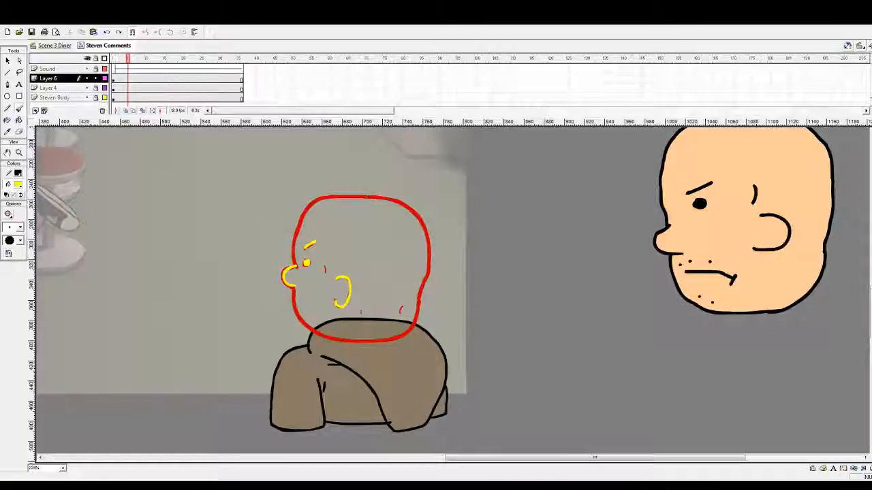
# Trace the complete head outline in yellow over the red sketch, from the forehead around the back to the chin
pyautogui.moveTo(366, 197)
pyautogui.mouseDown()
pyautogui.moveTo(315, 201)
pyautogui.moveTo(294, 267)
pyautogui.mouseUp()
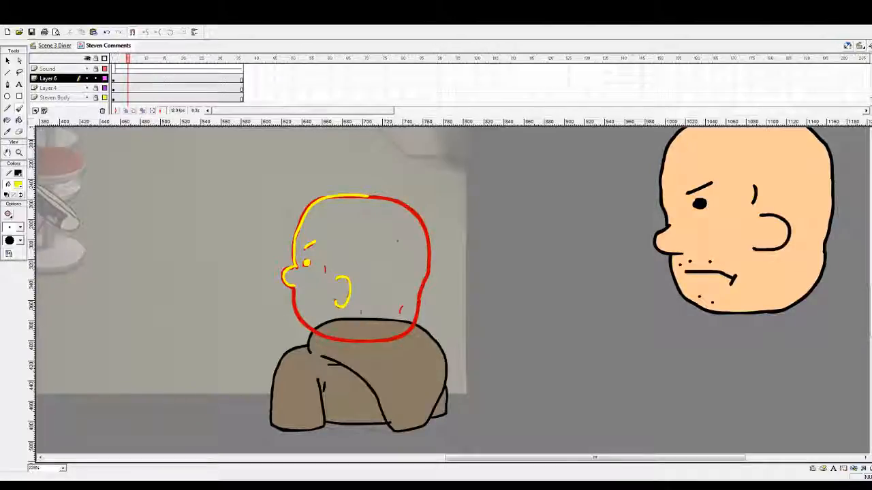
pyautogui.moveTo(366, 196)
pyautogui.mouseDown()
pyautogui.moveTo(410, 205)
pyautogui.moveTo(424, 229)
pyautogui.moveTo(430, 273)
pyautogui.moveTo(421, 294)
pyautogui.mouseUp()
pyautogui.scroll(-3, 450, 286)
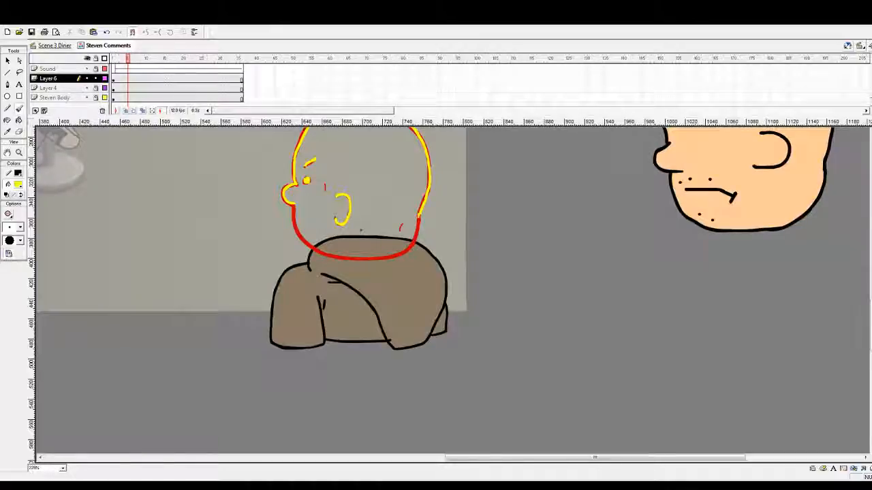
pyautogui.moveTo(421, 217)
pyautogui.mouseDown()
pyautogui.moveTo(394, 256)
pyautogui.moveTo(317, 252)
pyautogui.mouseUp()
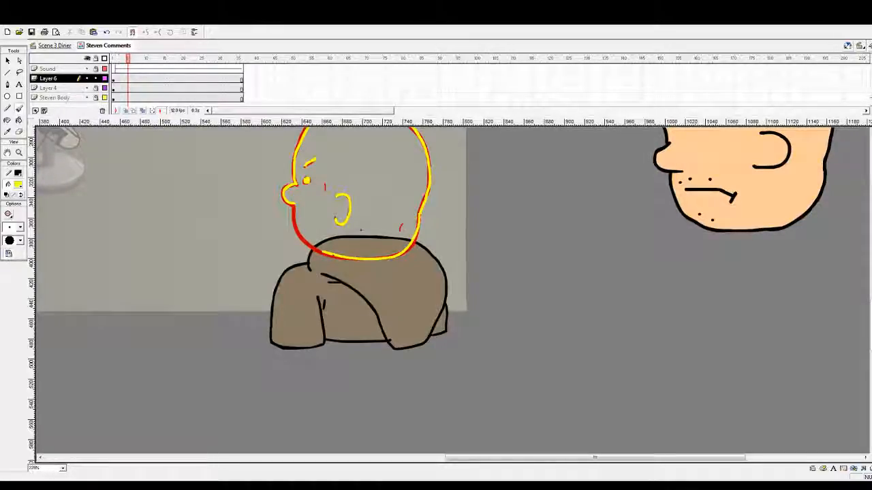
pyautogui.scroll(2, 318, 252)
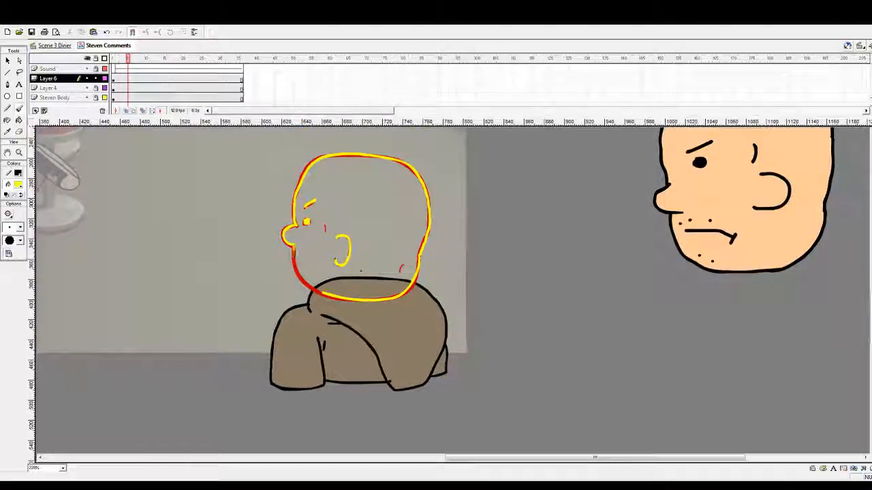
pyautogui.moveTo(292, 262)
pyautogui.mouseDown()
pyautogui.moveTo(311, 290)
pyautogui.moveTo(342, 300)
pyautogui.mouseUp()
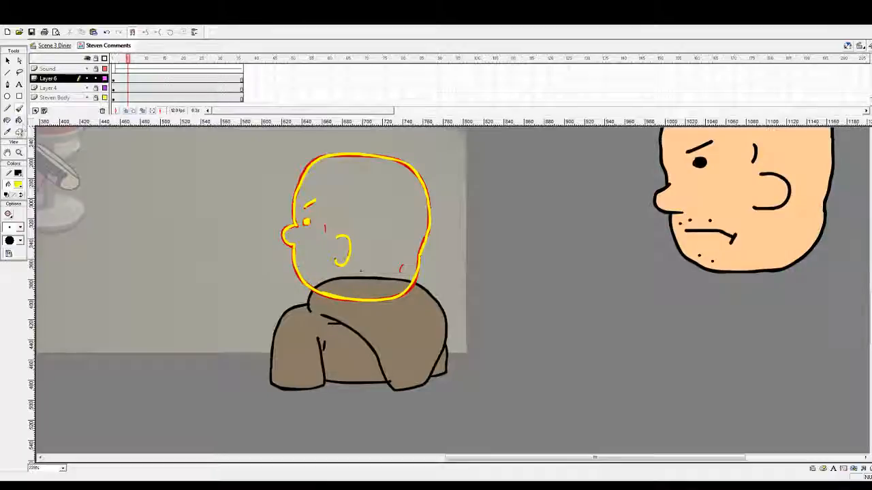
# Paint the small yellow crease mark inside the lower back of the head
pyautogui.click(19, 132)
pyautogui.moveTo(321, 292); pyautogui.dragTo(349, 296)
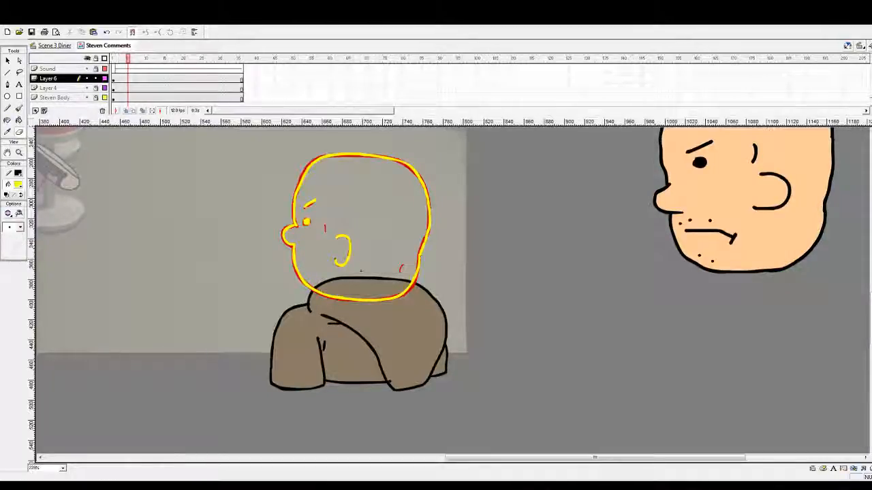
pyautogui.press('b')
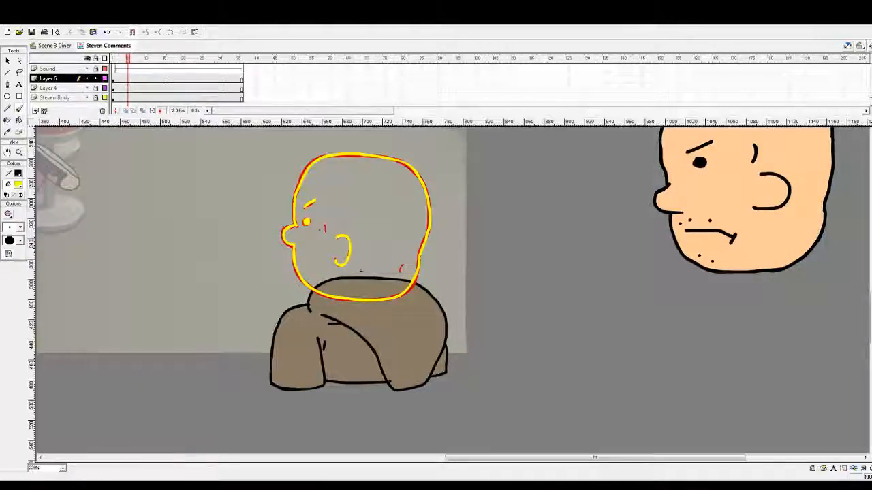
pyautogui.hotkey('ctrl', 'z')
pyautogui.moveTo(405, 266); pyautogui.dragTo(400, 274)
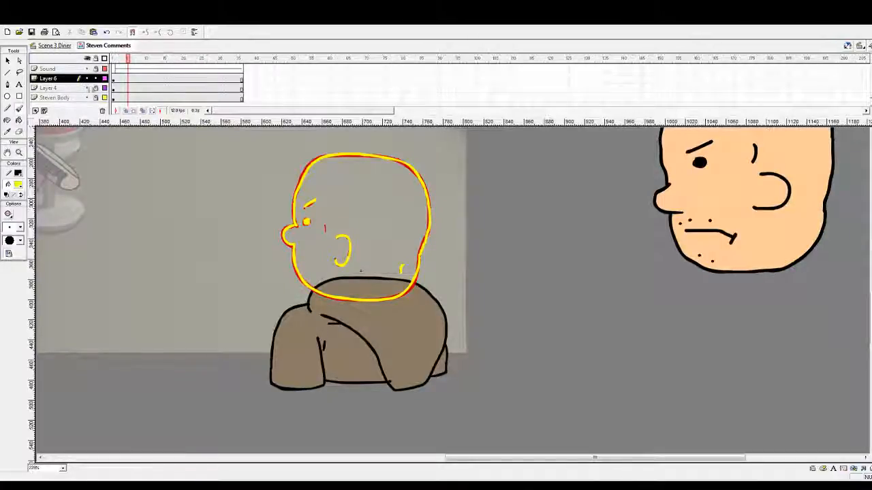
# Delete the red sketch layer, Layer 4
pyautogui.click(68, 89)
pyautogui.click(102, 110)
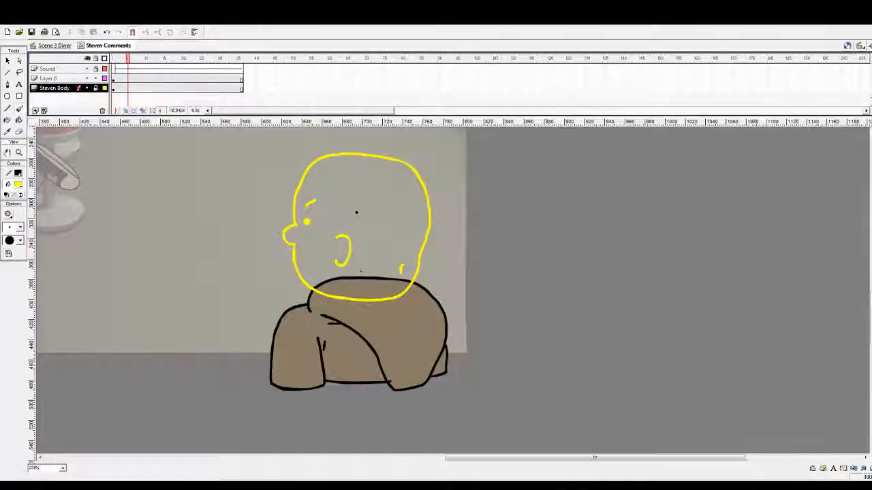
# Paint a short yellow mouth line below the nose on Layer 6 and undo the surplus strokes
pyautogui.click(126, 79)
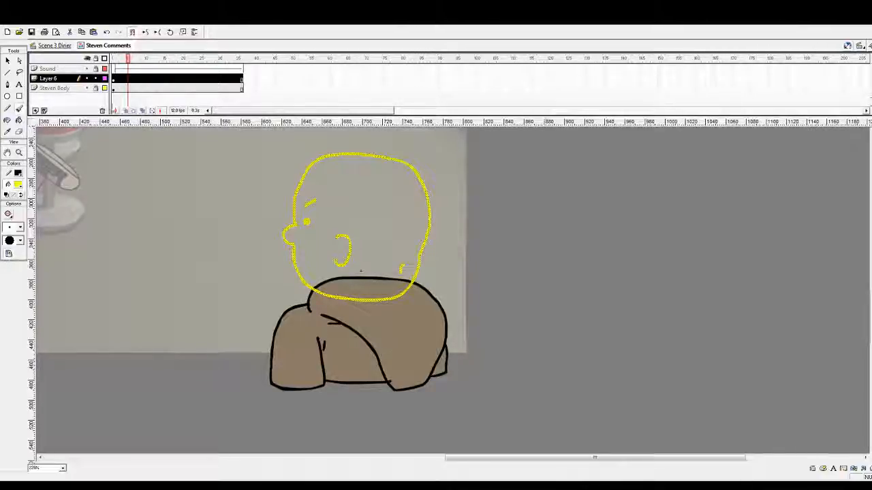
pyautogui.moveTo(152, 117); pyautogui.dragTo(153, 114)
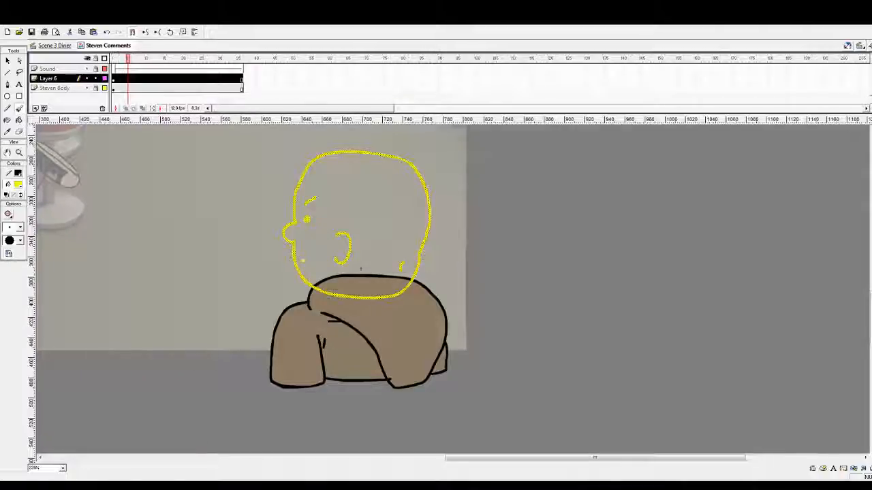
pyautogui.moveTo(301, 260)
pyautogui.mouseDown()
pyautogui.moveTo(318, 263)
pyautogui.moveTo(361, 310)
pyautogui.mouseUp()
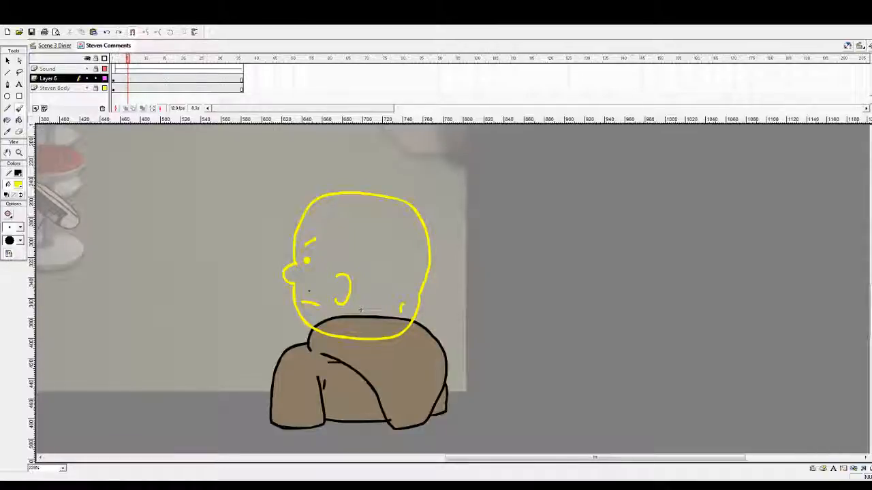
pyautogui.hotkey('ctrl', 'z')
pyautogui.moveTo(297, 276); pyautogui.dragTo(309, 280)
pyautogui.hotkey('ctrl', 'z')
pyautogui.hotkey('ctrl', 'z')
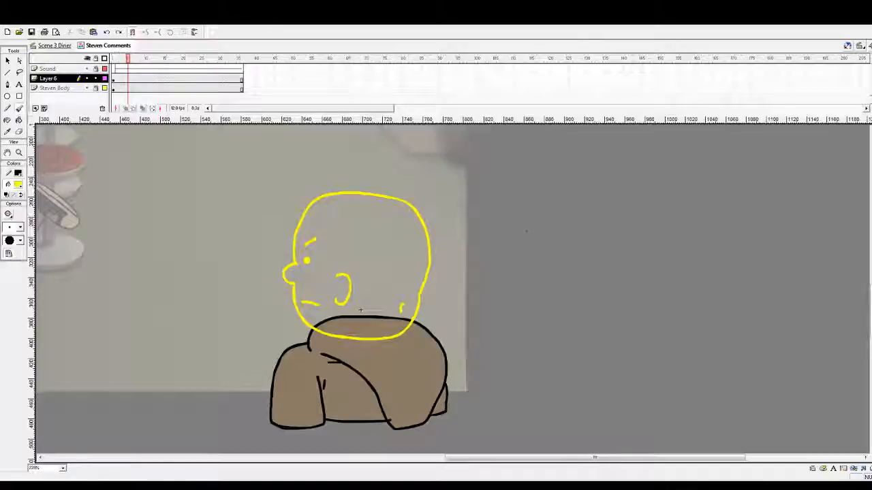
# Recolor all the yellow head linework on Layer 6 black
pyautogui.doubleClick(191, 80)
pyautogui.click(19, 185)
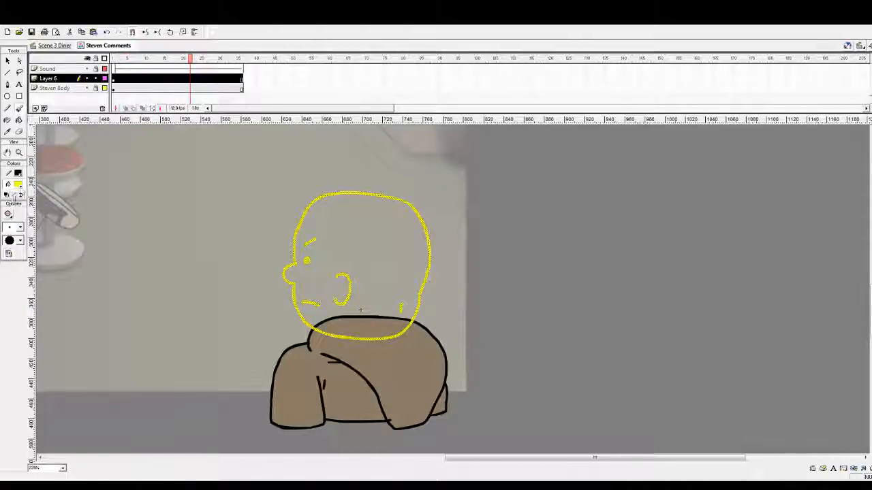
pyautogui.click(7, 205)
pyautogui.click(7, 61)
pyautogui.click(149, 175)
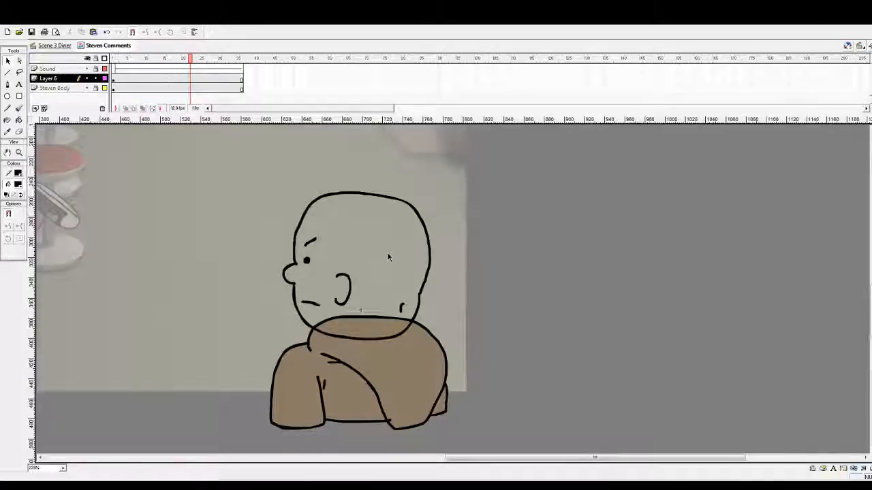
# Fill the head and nose with the peach skin color
pyautogui.click(810, 107)
pyautogui.click(19, 121)
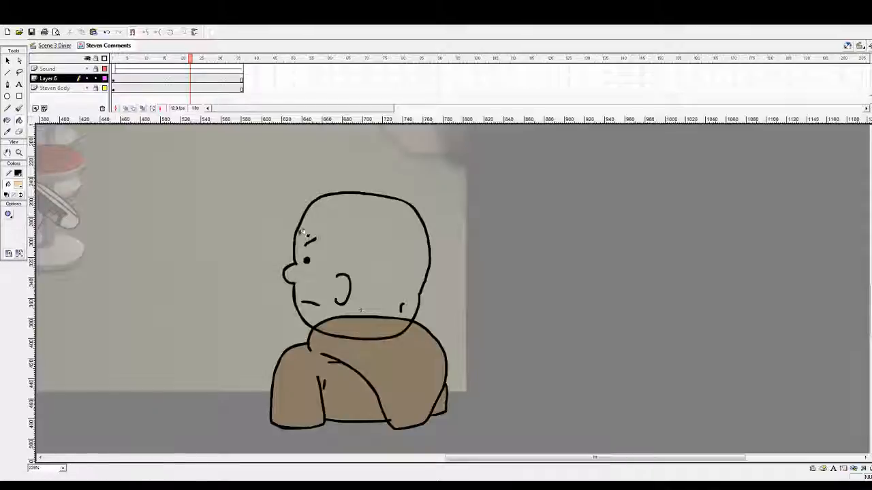
pyautogui.click(365, 229)
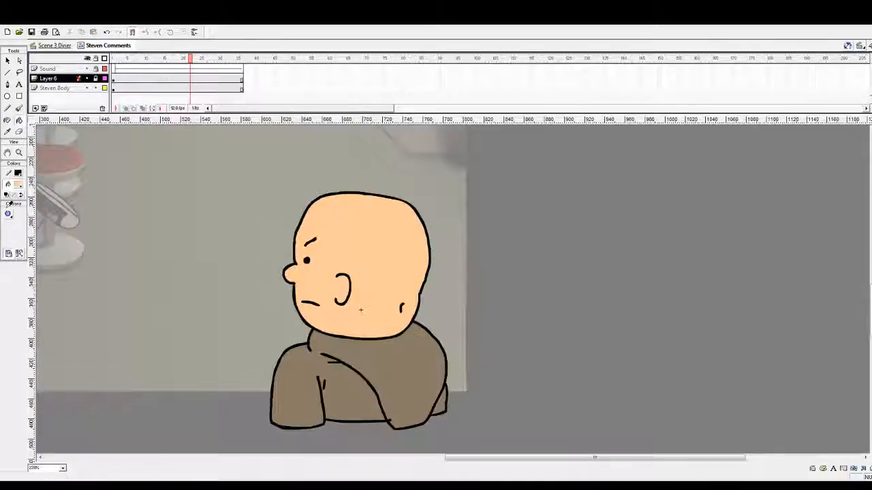
# Display Layer 6 as outlines and paint black collar folds and a neck opening on the Steven Body layer
pyautogui.click(19, 108)
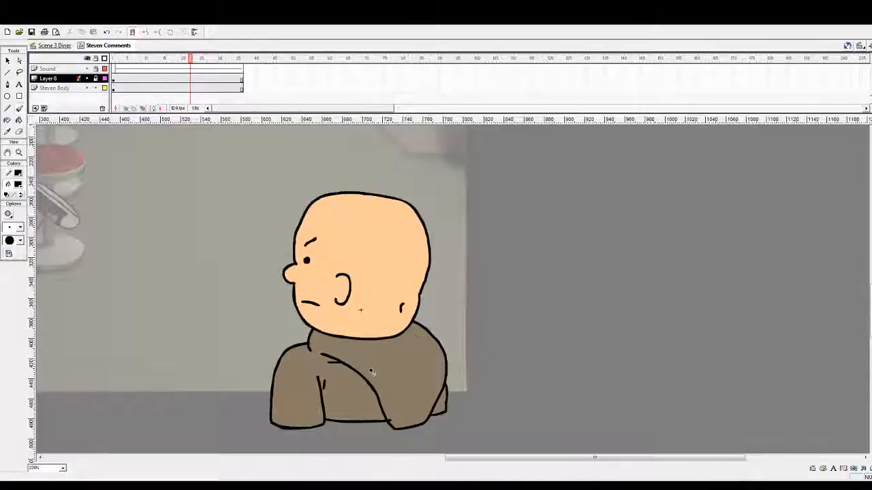
pyautogui.click(54, 88)
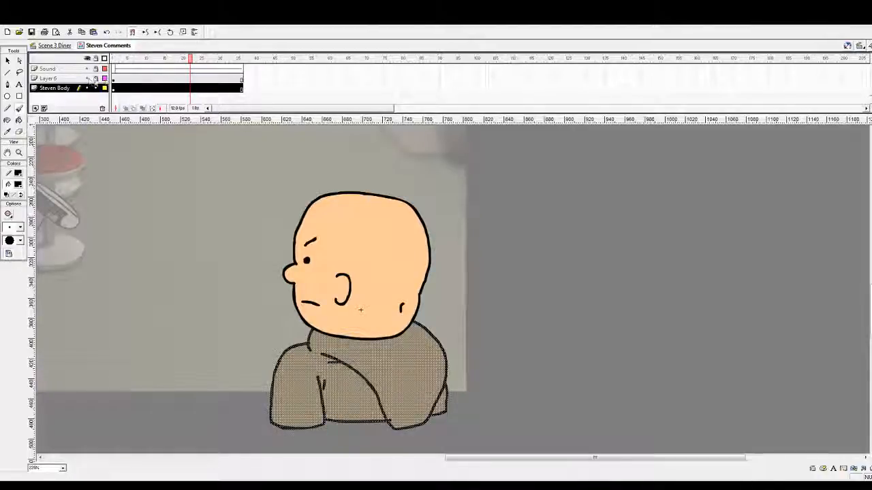
pyautogui.click(104, 79)
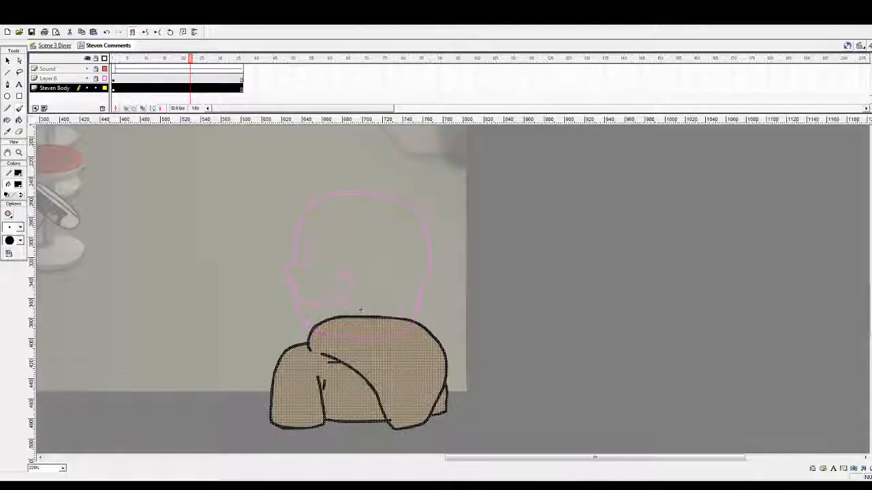
pyautogui.moveTo(312, 330)
pyautogui.mouseDown()
pyautogui.moveTo(374, 357)
pyautogui.moveTo(408, 394)
pyautogui.moveTo(435, 398)
pyautogui.moveTo(422, 341)
pyautogui.moveTo(379, 328)
pyautogui.moveTo(330, 331)
pyautogui.moveTo(359, 342)
pyautogui.mouseUp()
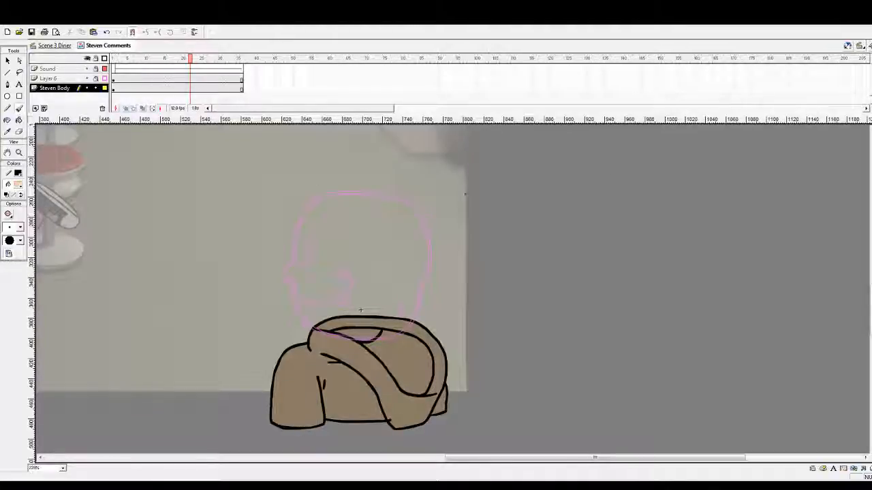
# Fill the neck opening with peach and paint a curved black fold line inside the collar
pyautogui.click(18, 120)
pyautogui.click(364, 335)
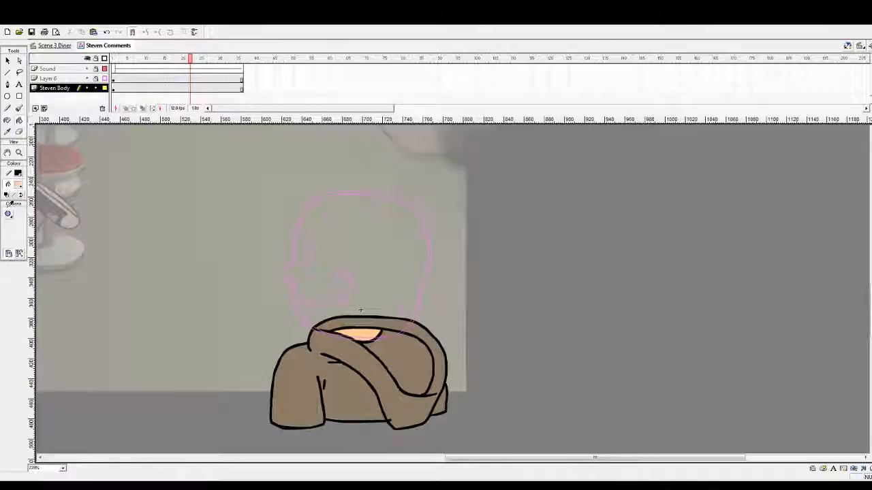
pyautogui.click(19, 107)
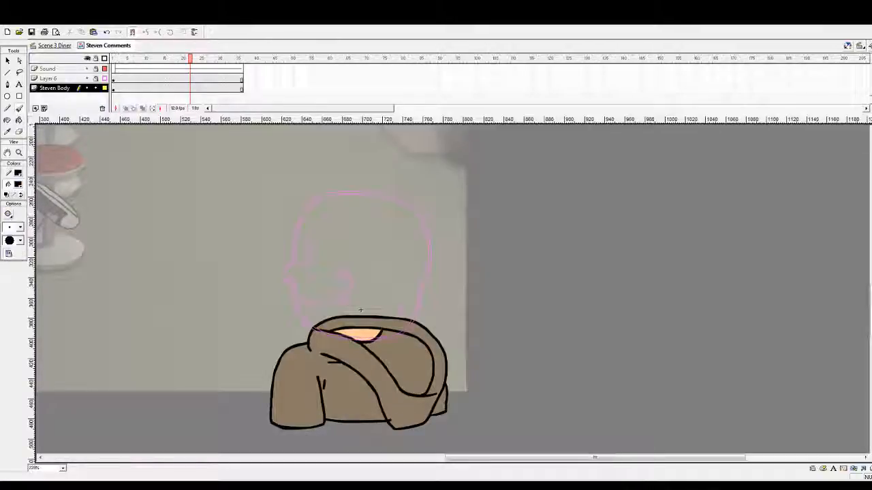
pyautogui.moveTo(384, 332); pyautogui.dragTo(408, 366)
pyautogui.hotkey('ctrl', 'z')
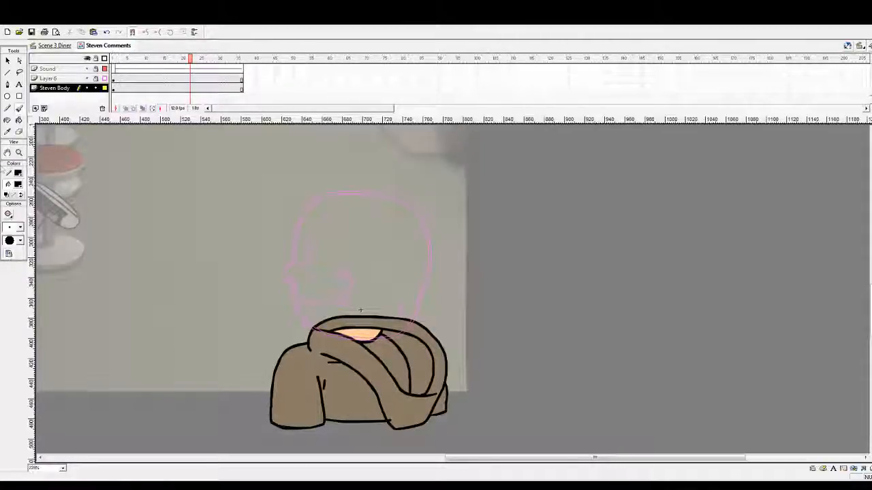
# Sample the brown body color, separate the outer collar fold line from the other linework and fill that line with brown
pyautogui.click(7, 133)
pyautogui.click(382, 374)
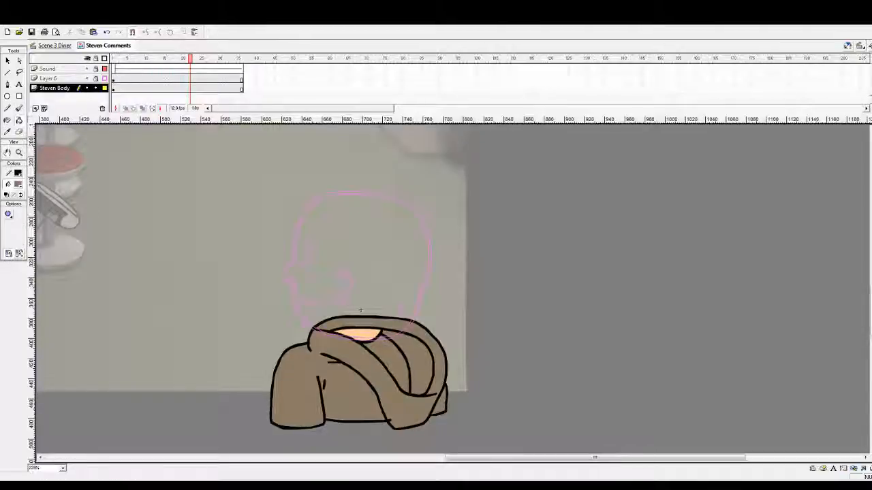
pyautogui.click(19, 109)
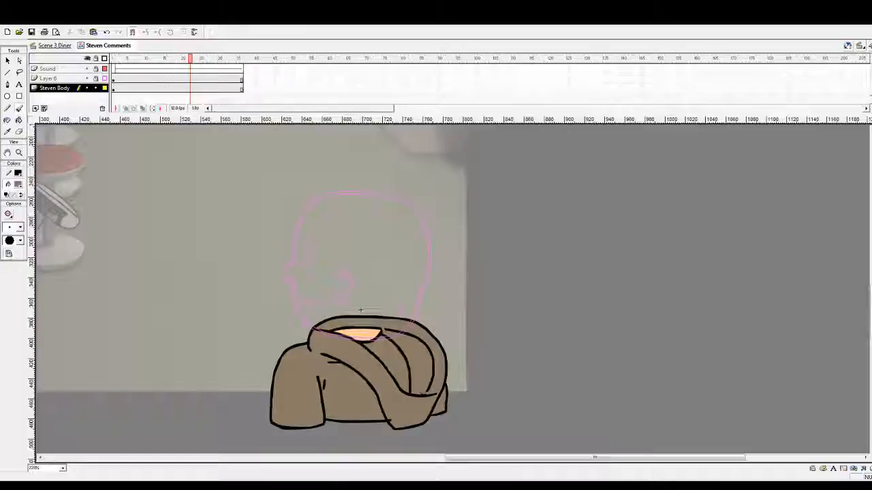
pyautogui.press('v')
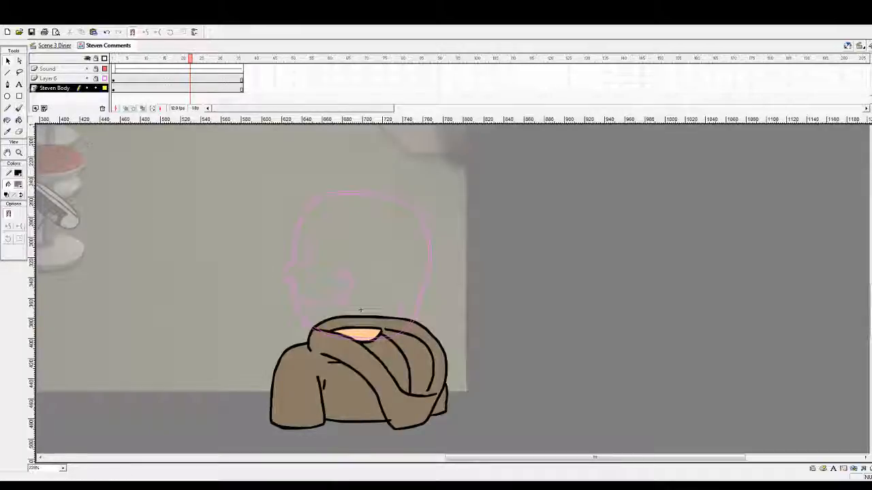
pyautogui.click(19, 121)
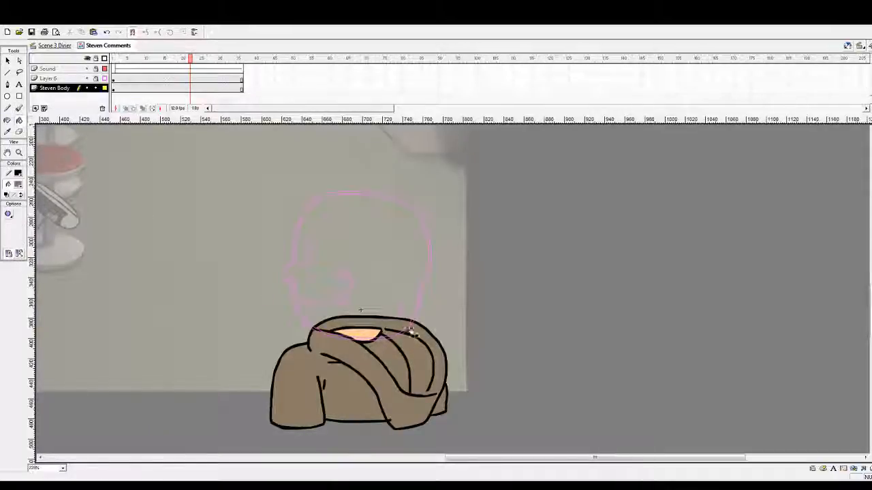
pyautogui.click(410, 334)
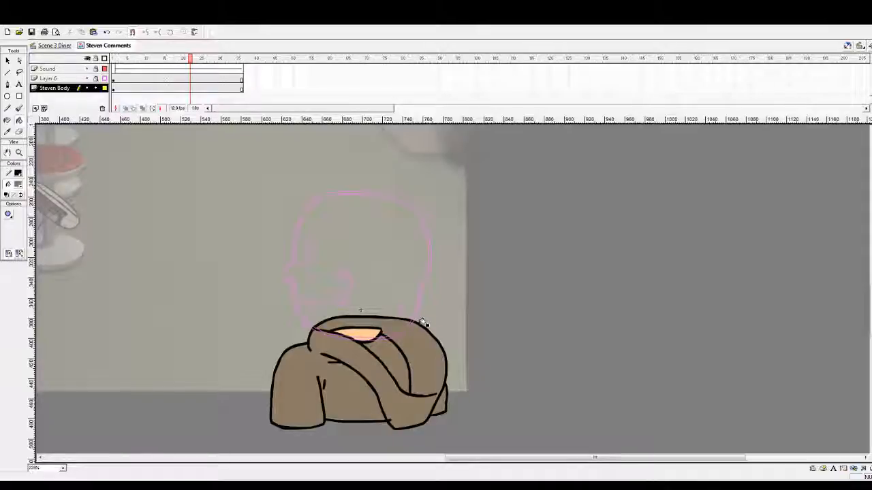
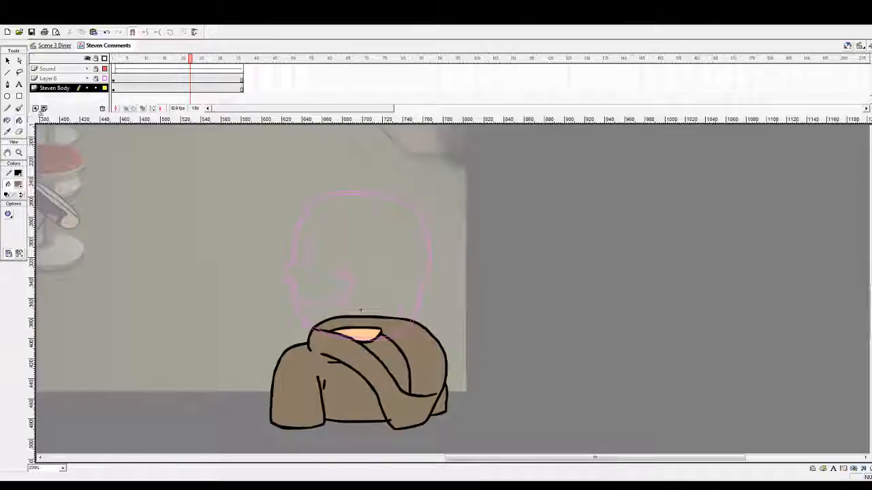
# Restore the full-color display of Layer 6, lock the Steven Body layer and make Layer 6 active
pyautogui.click(104, 78)
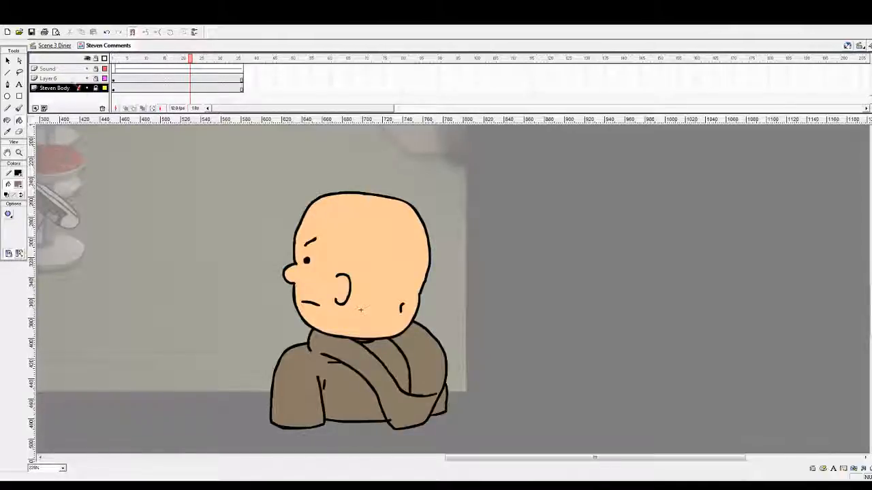
pyautogui.click(65, 81)
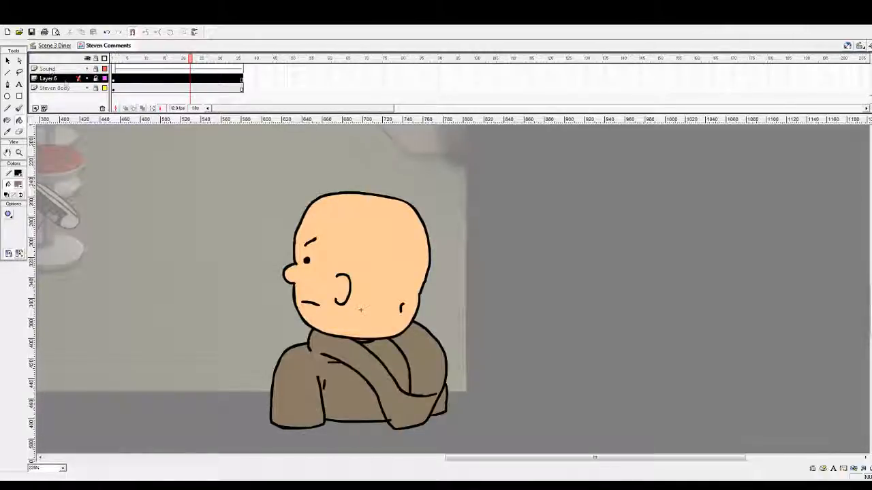
# Rename Layer 6 as Default
pyautogui.doubleClick(64, 82)
pyautogui.write('D')
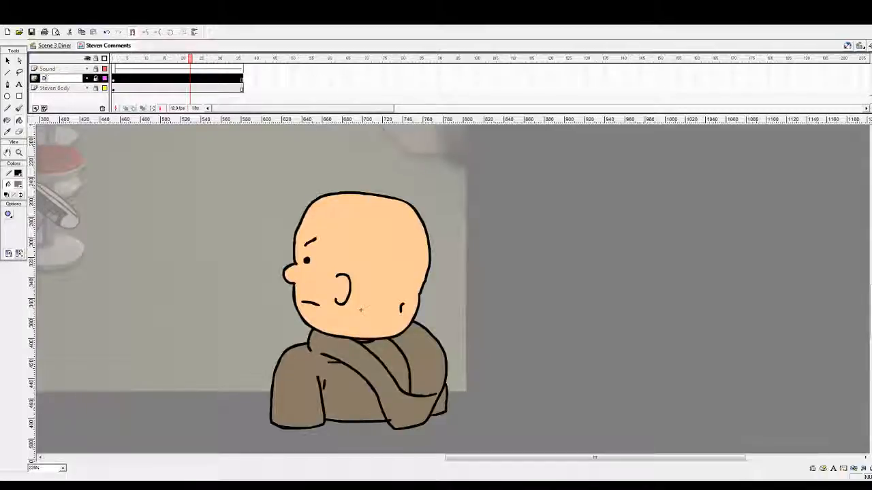
pyautogui.write('efault')
pyautogui.press('Return')
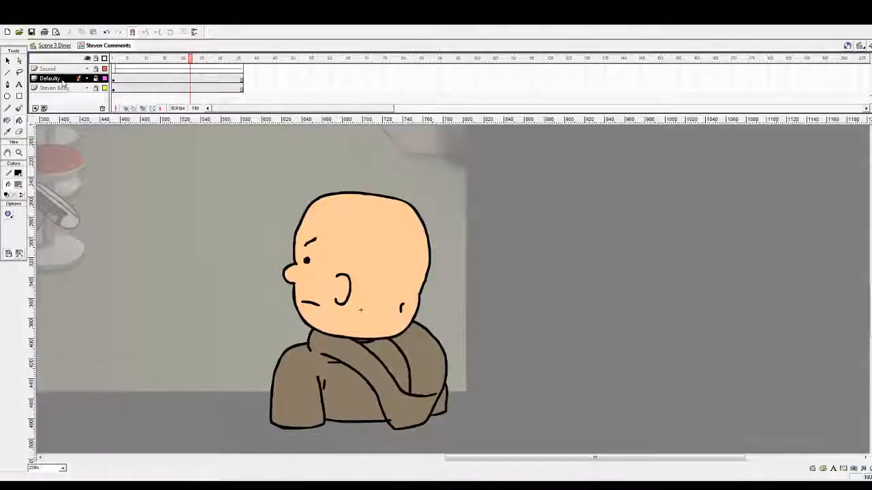
pyautogui.doubleClick(63, 80)
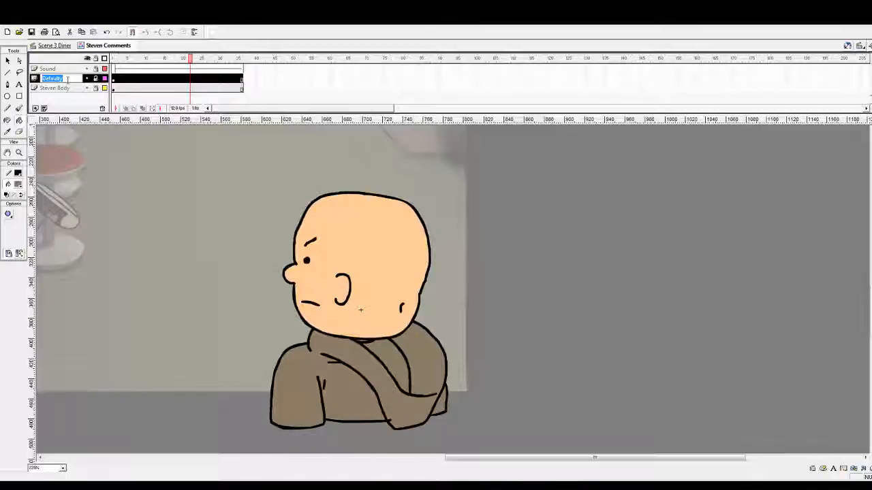
pyautogui.click(68, 80)
pyautogui.press('BackSpace')
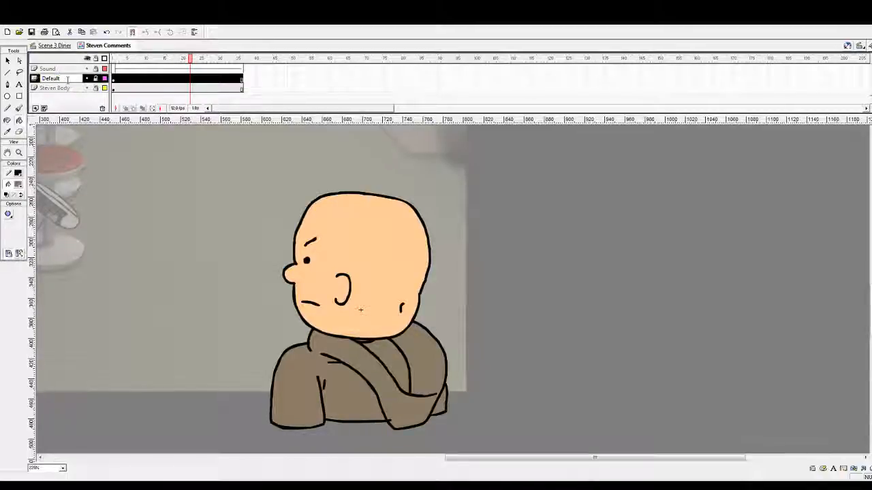
pyautogui.press('Return')
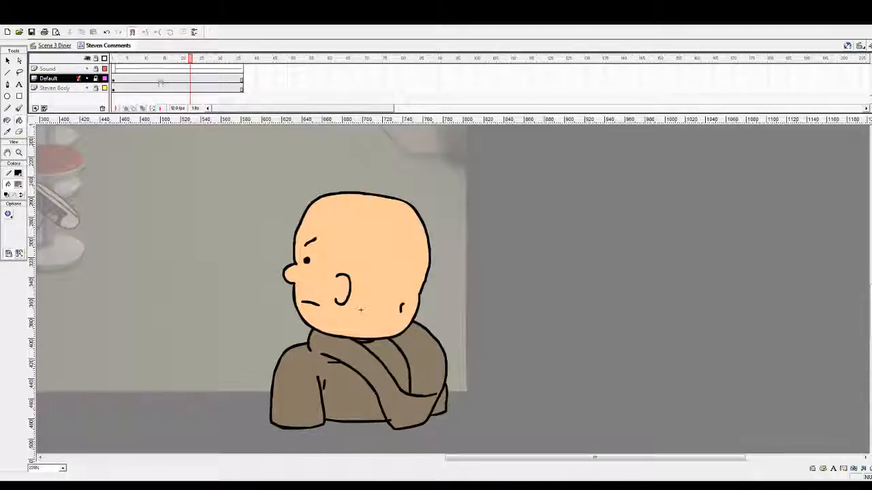
# Add a new layer, insert a keyframe at frame 2 of the Default layer and place the new layer beneath Default
pyautogui.click(113, 79)
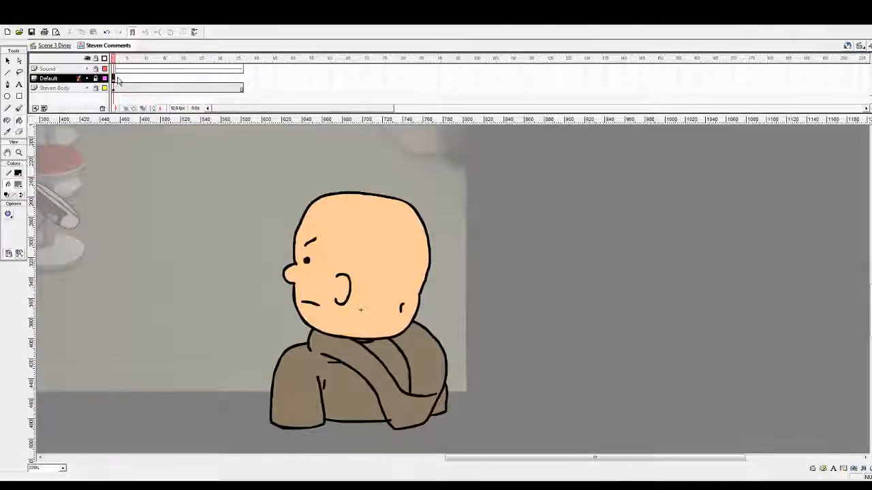
pyautogui.click(36, 109)
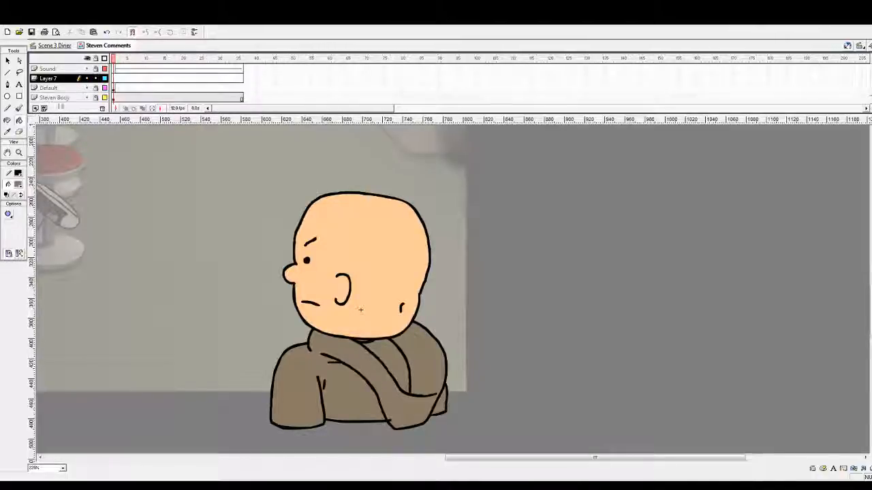
pyautogui.click(117, 90)
pyautogui.press('F6')
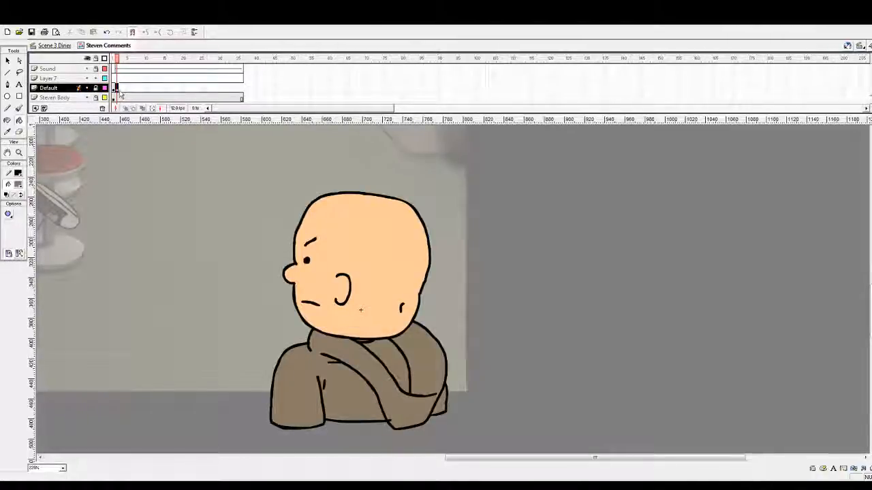
pyautogui.click(68, 79)
pyautogui.moveTo(67, 88); pyautogui.dragTo(67, 94)
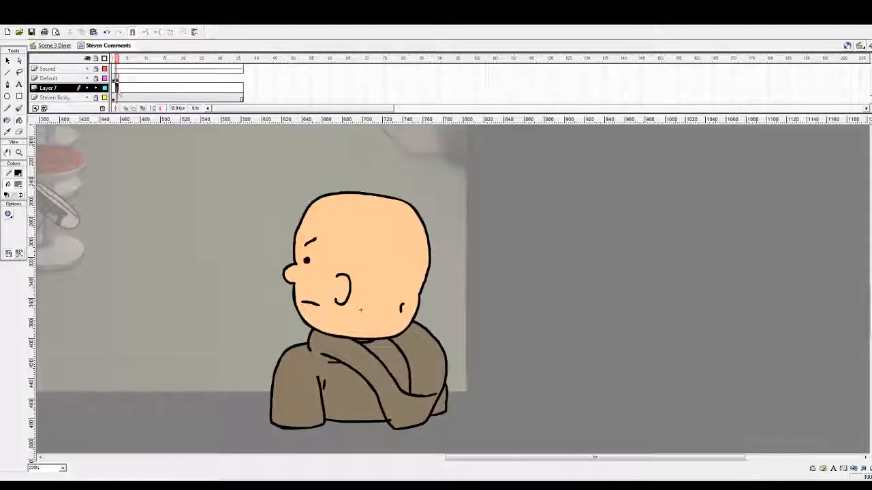
# Keep the head artwork only on frame 1 of Layer 7, clearing it from the Default layer and removing Layer 7's surplus frames
pyautogui.click(120, 78)
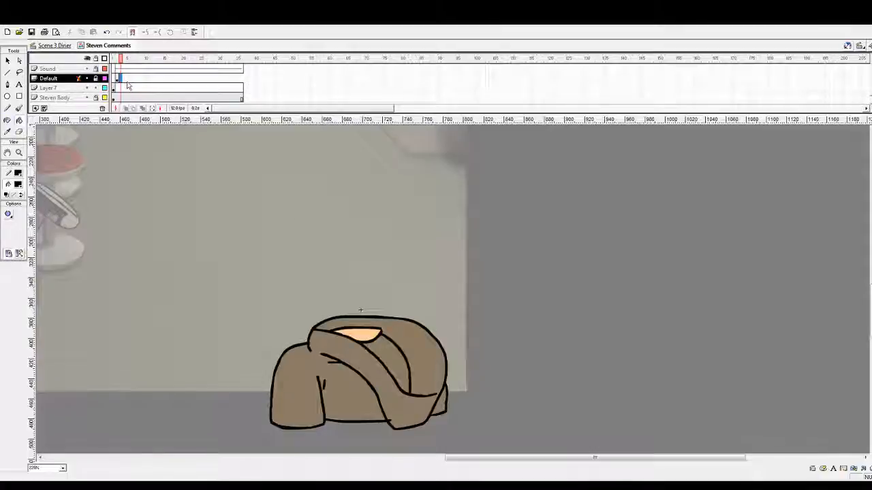
pyautogui.click(117, 79)
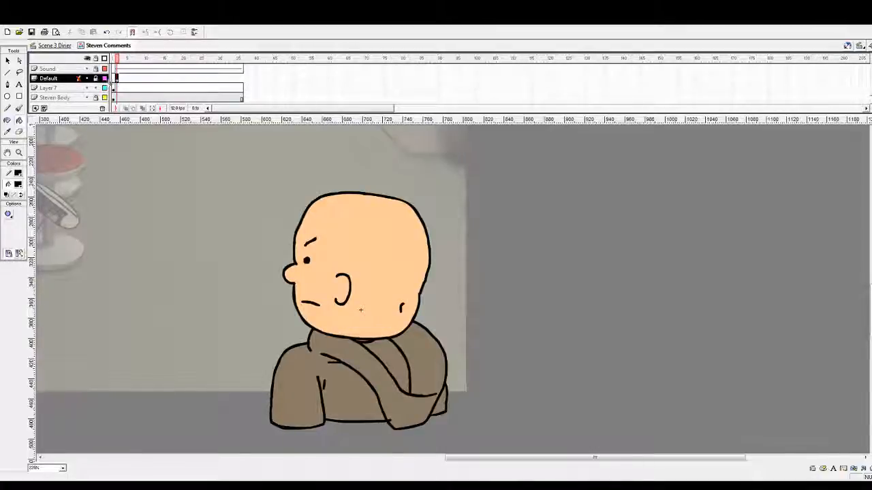
pyautogui.click(95, 79)
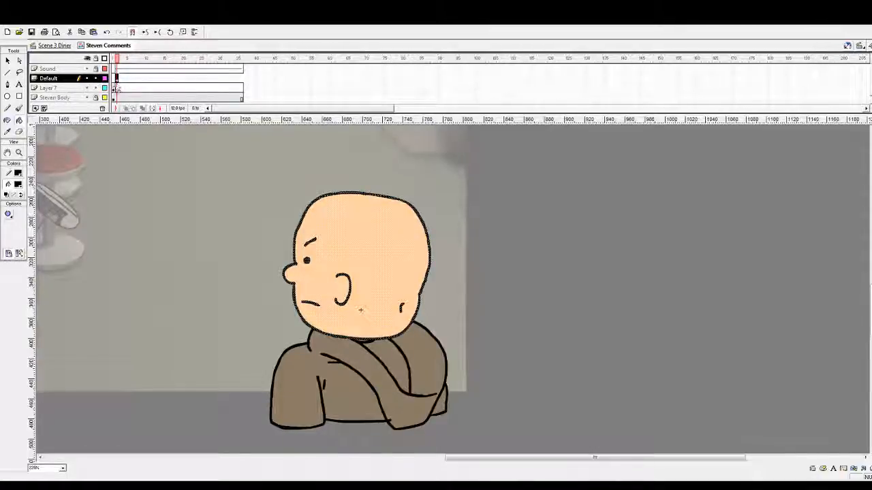
pyautogui.press('Delete')
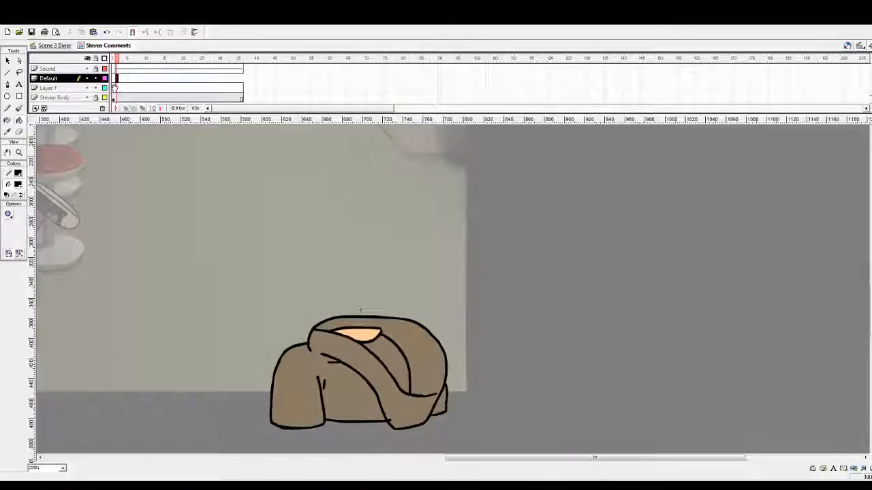
pyautogui.click(114, 88)
pyautogui.hotkey('shift', 'F5')
pyautogui.hotkey('shift', 'F5')
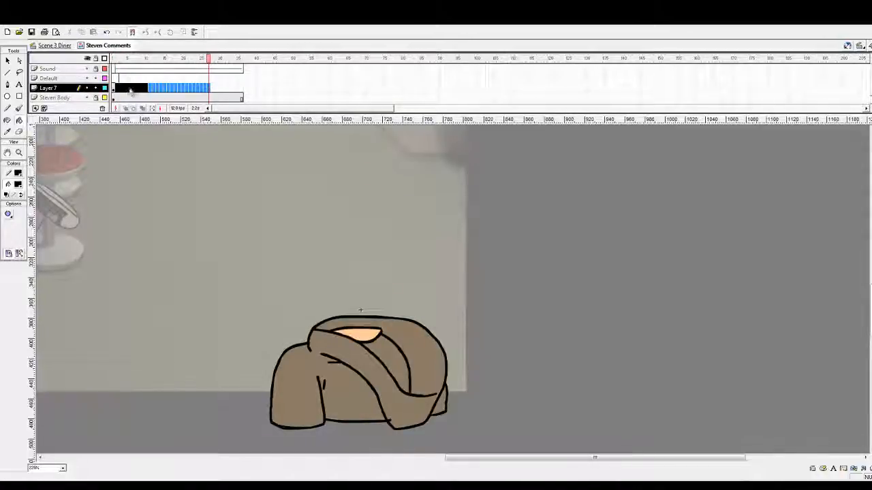
pyautogui.click(114, 89)
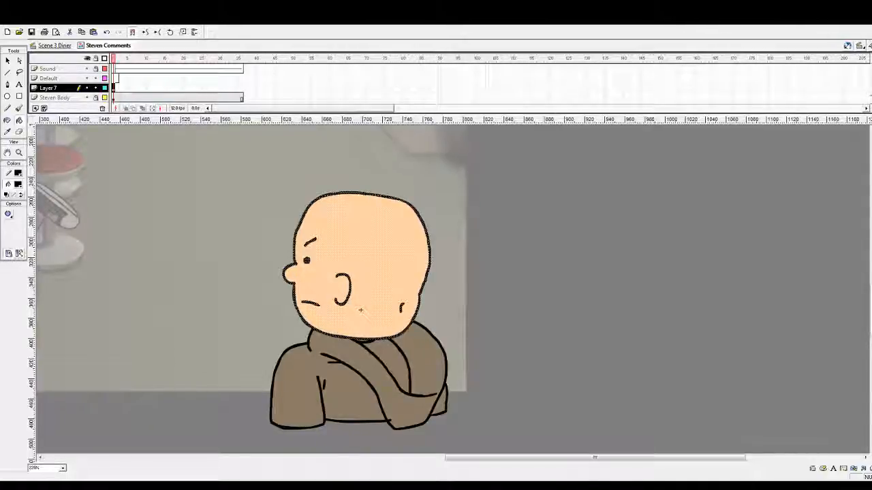
# Group the head artwork on frame 1 and rename Layer 7 as Steven
pyautogui.hotkey('ctrl', 'g')
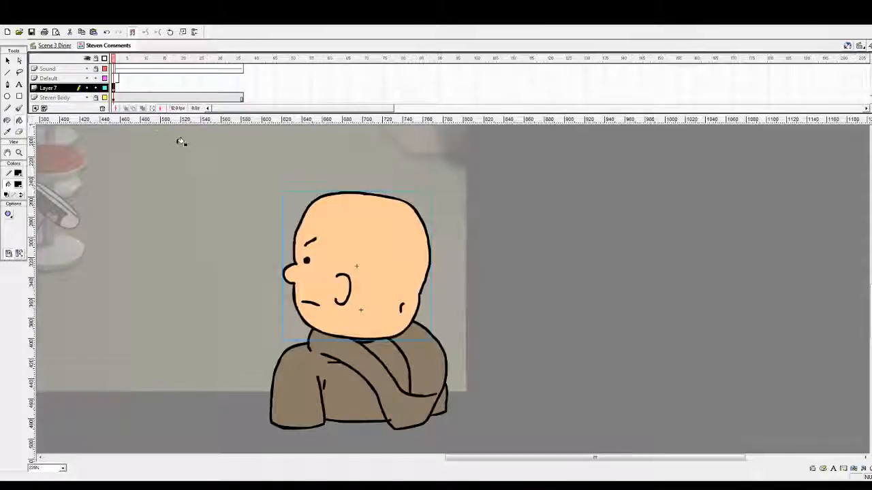
pyautogui.doubleClick(54, 89)
pyautogui.write('Steven')
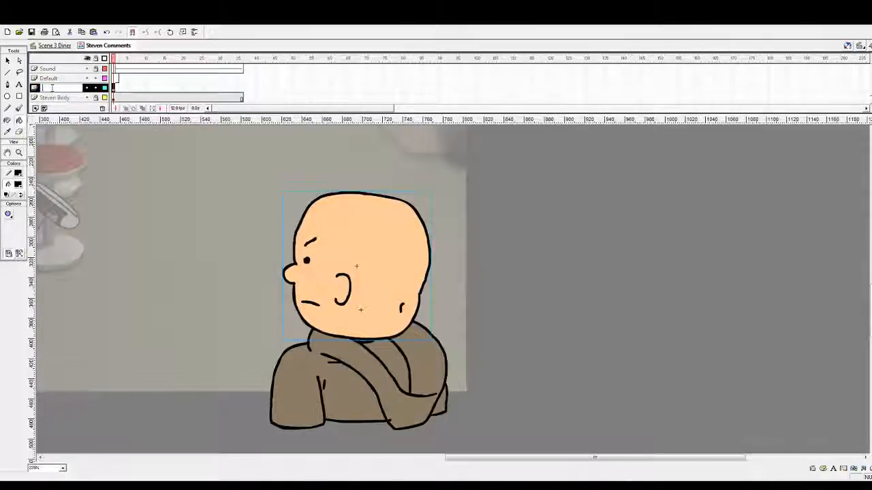
pyautogui.press('Return')
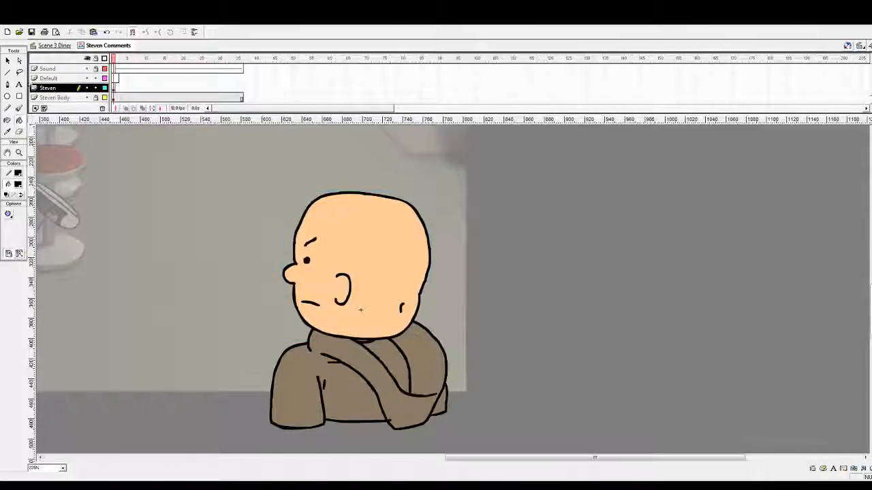
# Duplicate the grouped head from the Steven layer onto frame 2 of Default and repeat it as keyframes through frame 20
pyautogui.click(119, 89)
pyautogui.press('F6')
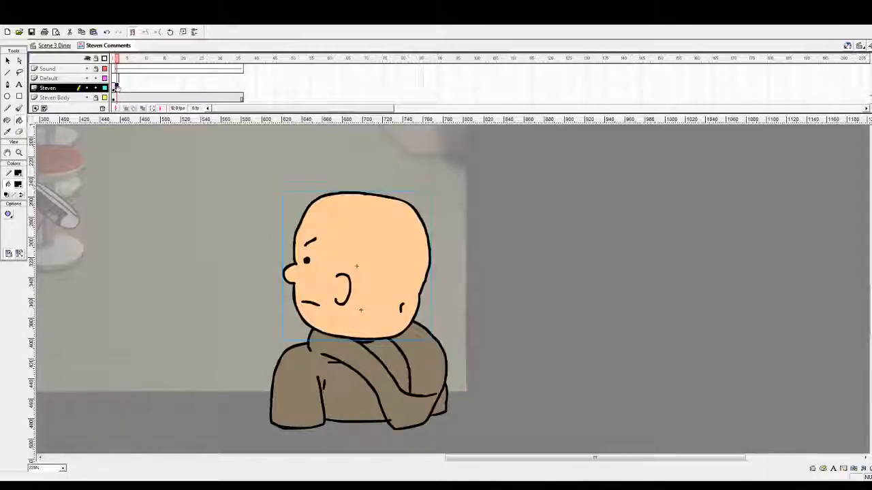
pyautogui.moveTo(117, 89); pyautogui.dragTo(117, 80)
pyautogui.click(121, 79)
pyautogui.press('F6')
pyautogui.press('F6')
pyautogui.press('F6')
pyautogui.press('F6')
pyautogui.press('F6')
pyautogui.press('F6')
pyautogui.press('F6')
pyautogui.press('F6')
pyautogui.press('F6')
pyautogui.press('F6')
pyautogui.press('F6')
pyautogui.press('F6')
pyautogui.press('F6')
pyautogui.press('F6')
pyautogui.press('F6')
pyautogui.press('F6')
pyautogui.press('F6')
pyautogui.press('F6')
pyautogui.press('F6')
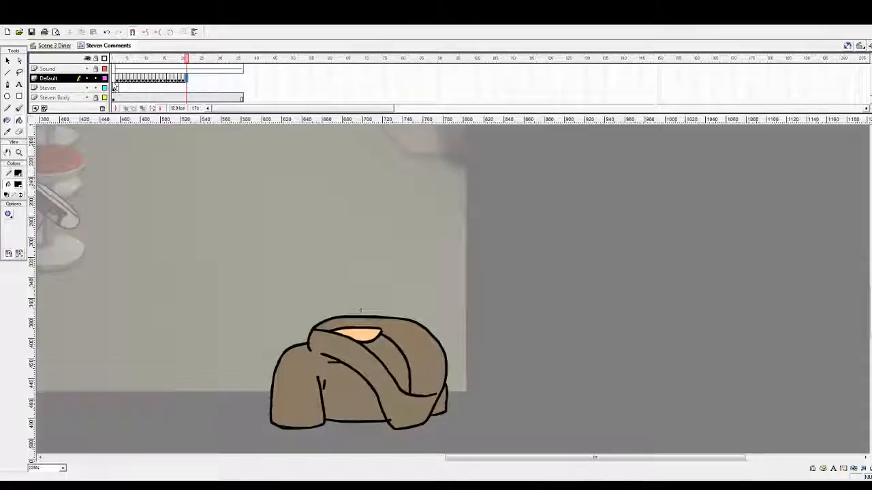
# Move the grouped head slightly upward on frame 20 of the Default layer
pyautogui.click(183, 80)
pyautogui.press('v')
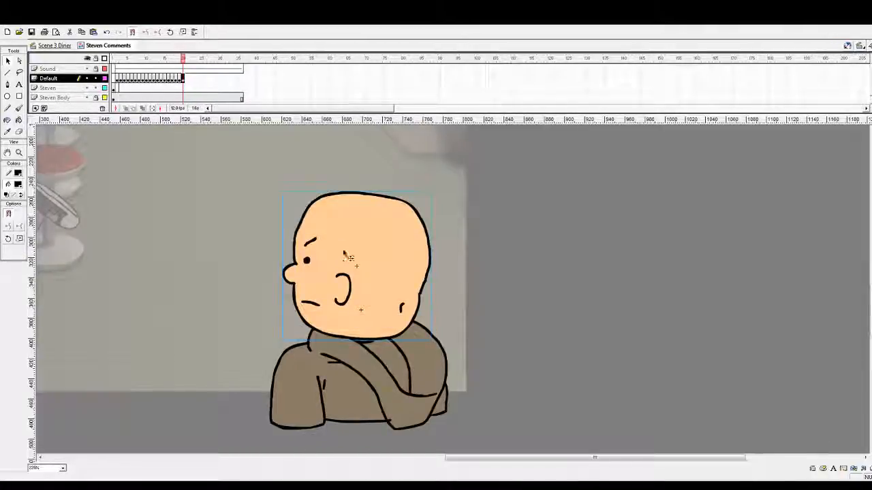
pyautogui.moveTo(343, 260); pyautogui.dragTo(343, 258)
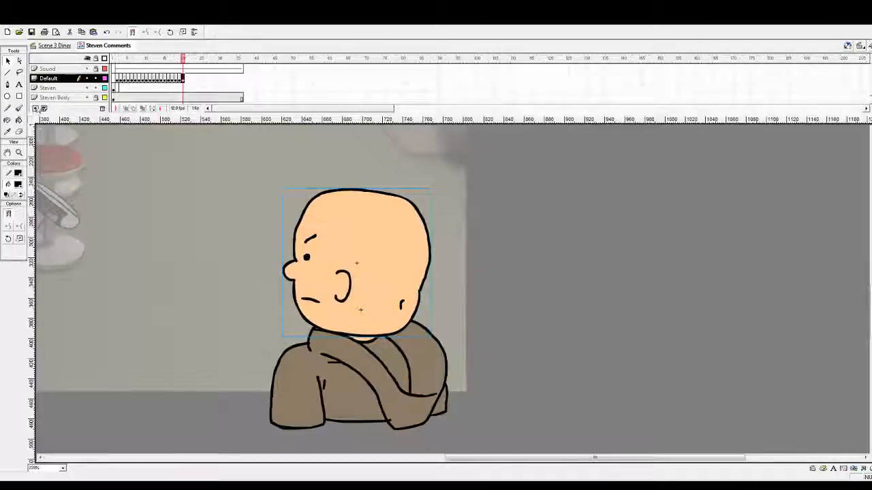
# Add a layer above Default, move the raised head's keyframe to its frame 2 and remove the surplus frames
pyautogui.click(35, 108)
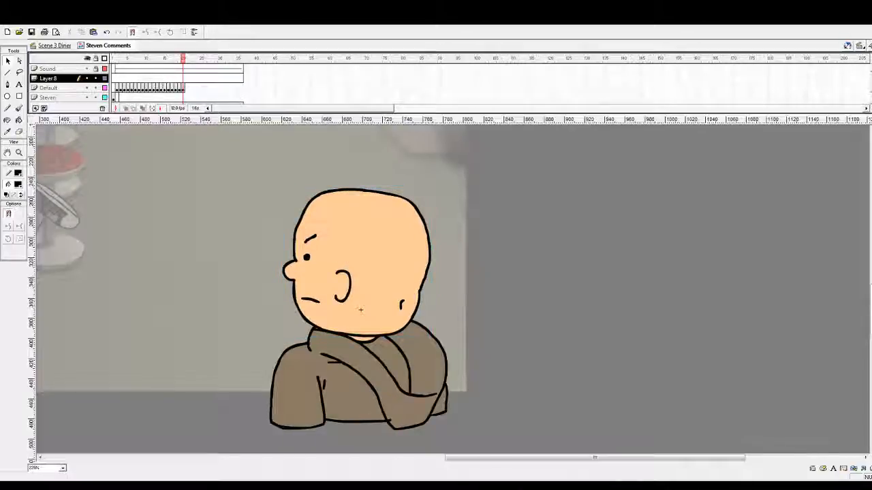
pyautogui.click(117, 78)
pyautogui.moveTo(121, 79); pyautogui.dragTo(215, 83)
pyautogui.hotkey('shift', 'F5')
pyautogui.hotkey('shift', 'F5')
pyautogui.click(122, 80)
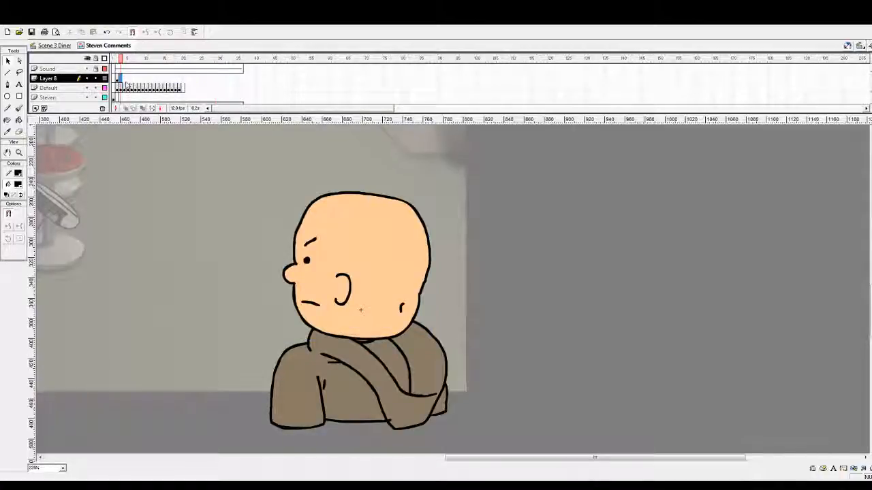
# Insert keyframes of the raised head on Layer 8 from frame 3 through frame 19
pyautogui.press('F6')
pyautogui.press('F6')
pyautogui.press('F6')
pyautogui.press('F6')
pyautogui.press('F6')
pyautogui.press('F6')
pyautogui.press('F6')
pyautogui.press('F6')
pyautogui.press('F6')
pyautogui.press('F6')
pyautogui.press('F6')
pyautogui.press('F6')
pyautogui.press('F6')
pyautogui.press('F6')
pyautogui.press('F6')
pyautogui.press('F6')
pyautogui.press('F6')
pyautogui.press('F6')
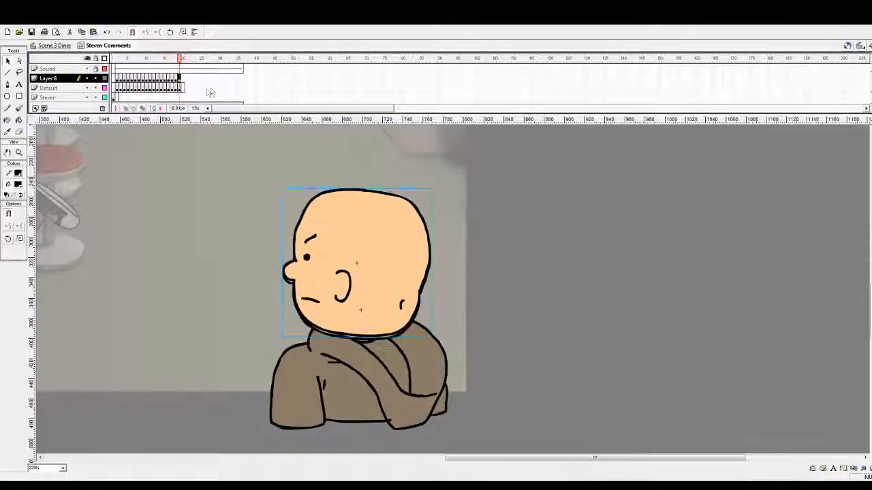
# Rename Layer 8 as MM BB
pyautogui.doubleClick(66, 79)
pyautogui.press('BackSpace')
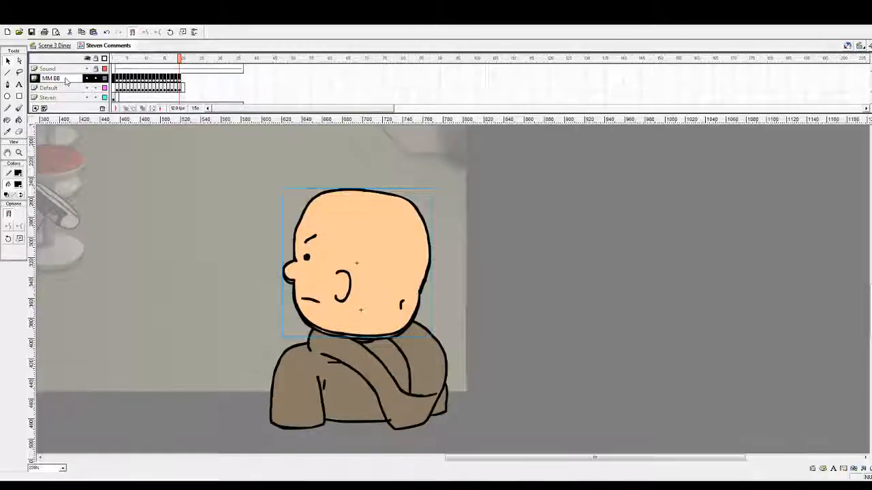
pyautogui.press('Return')
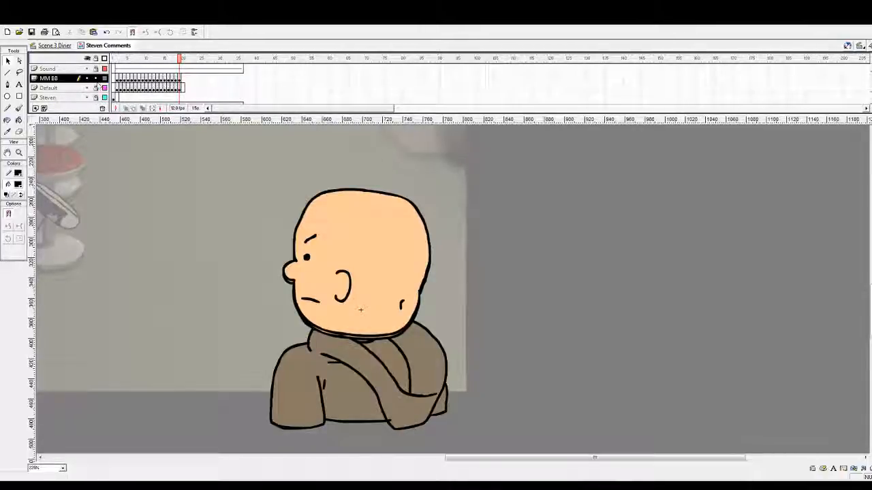
# Insert a blank keyframe at frame 20 of the MM BB layer and turn on onion skinning to show the previous head up close
pyautogui.click(182, 78)
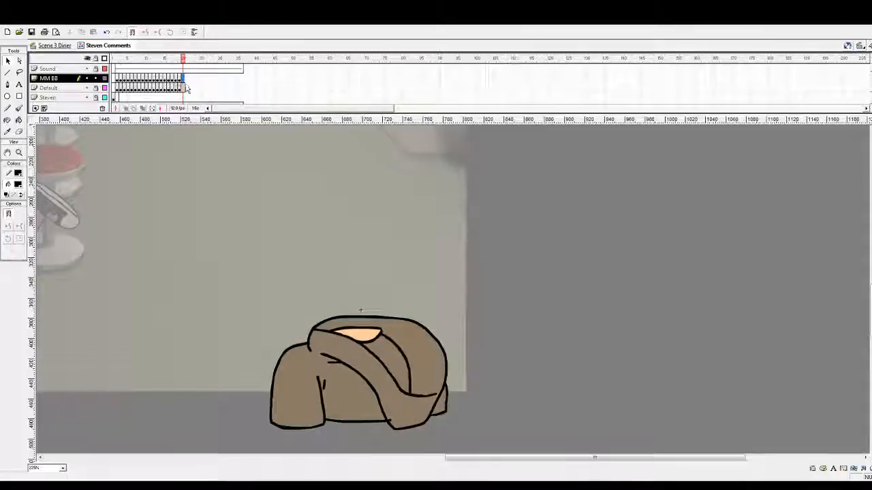
pyautogui.click(134, 109)
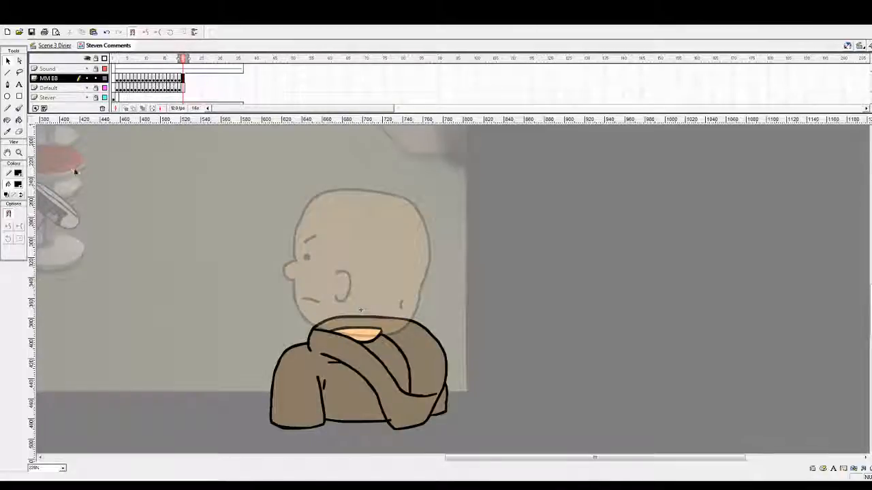
pyautogui.click(20, 153)
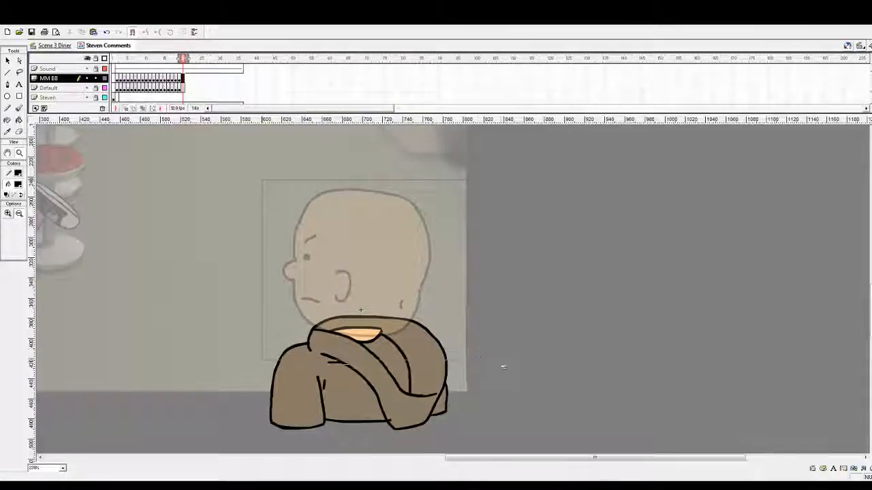
pyautogui.click(492, 350)
pyautogui.moveTo(502, 457); pyautogui.dragTo(508, 458)
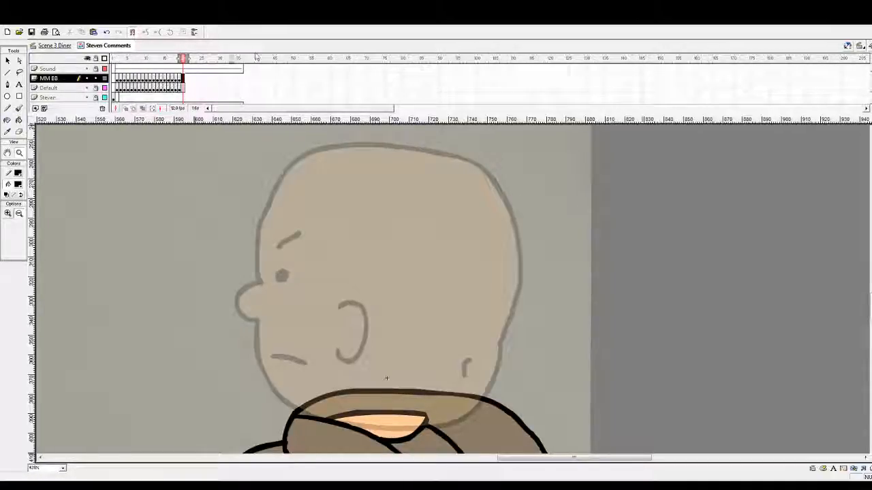
pyautogui.moveTo(238, 59); pyautogui.dragTo(212, 60)
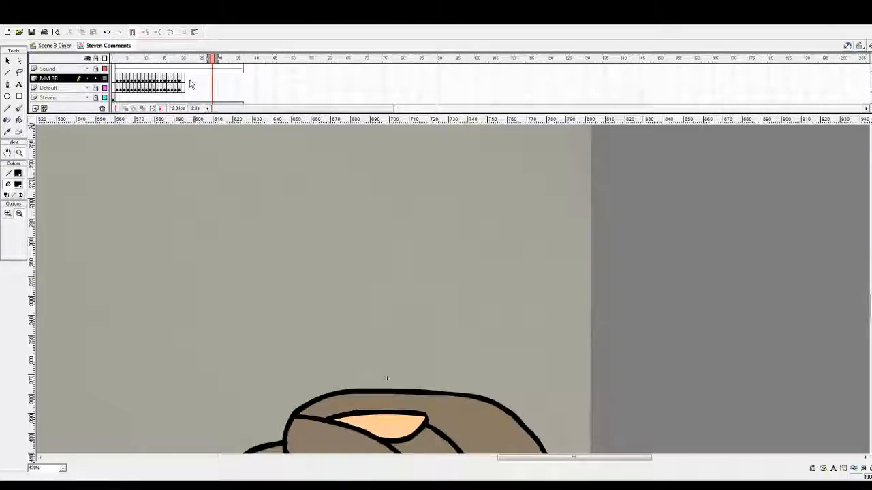
pyautogui.click(184, 82)
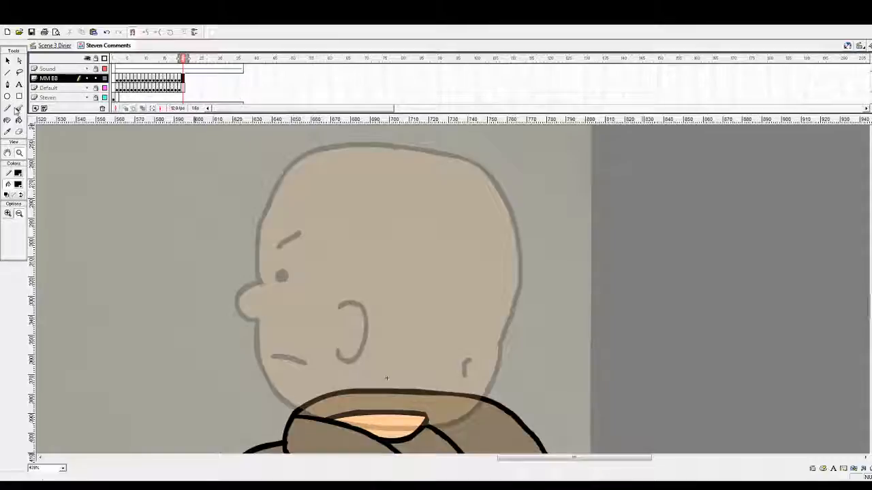
# Set the Brush to a red fill and draw an open smiling mouth over the onion-skinned head's closed mouth
pyautogui.click(17, 109)
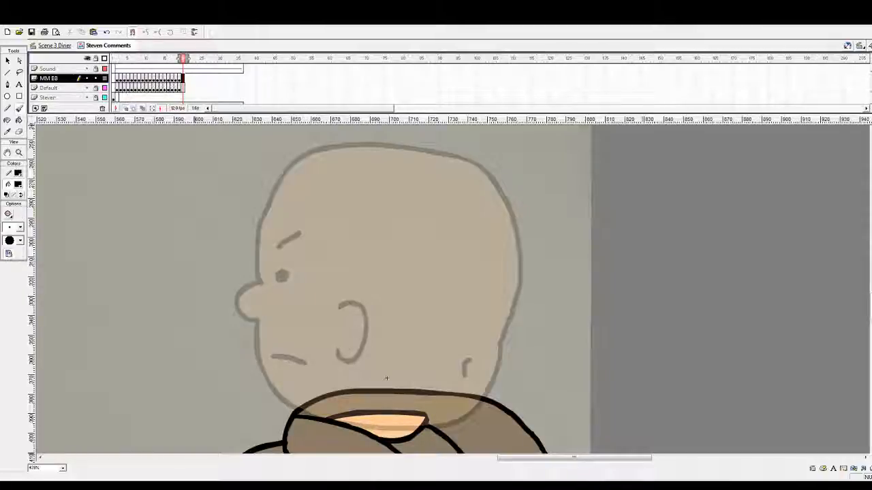
pyautogui.click(19, 186)
pyautogui.click(76, 226)
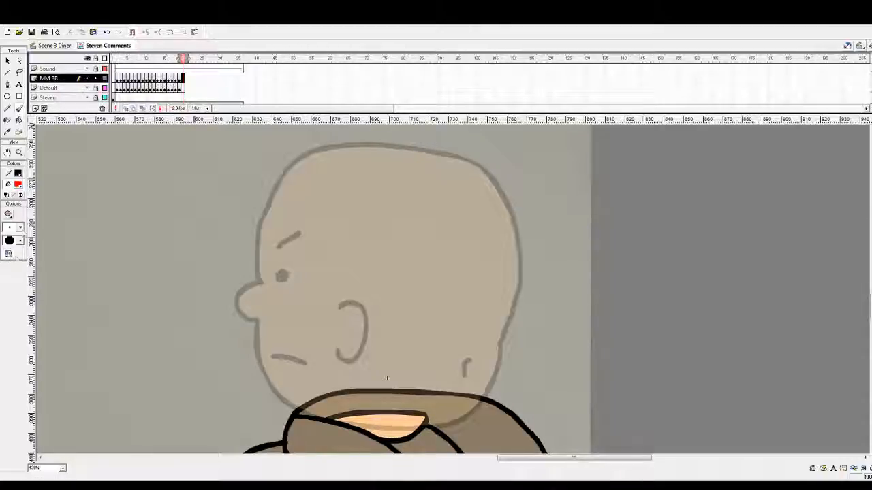
pyautogui.click(13, 282)
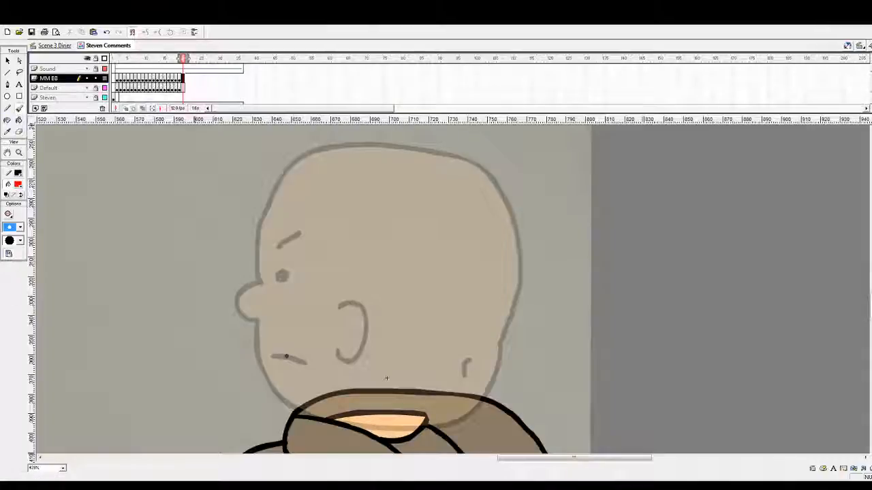
pyautogui.moveTo(272, 353); pyautogui.dragTo(310, 357)
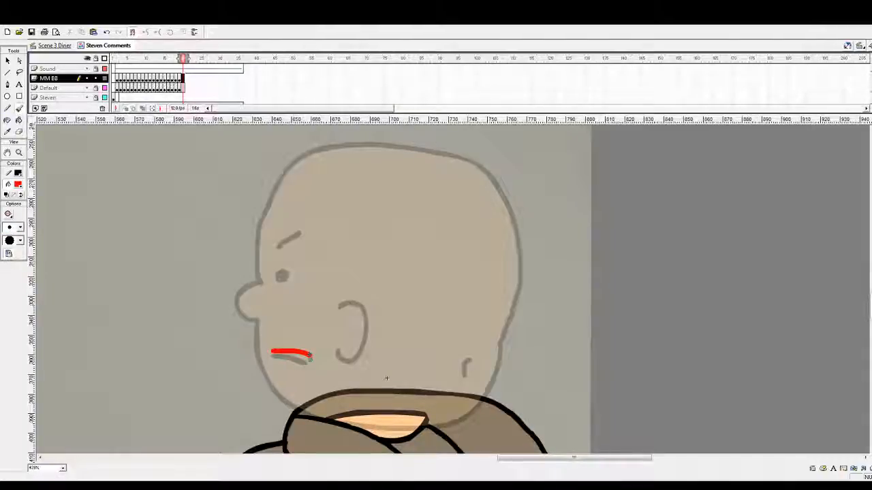
pyautogui.hotkey('ctrl', 'z')
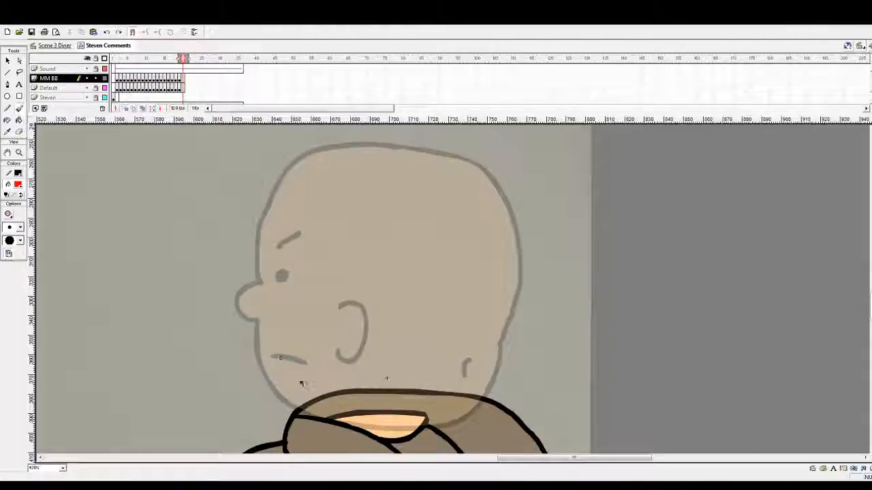
pyautogui.moveTo(270, 351)
pyautogui.mouseDown()
pyautogui.moveTo(310, 353)
pyautogui.moveTo(297, 371)
pyautogui.moveTo(272, 358)
pyautogui.mouseUp()
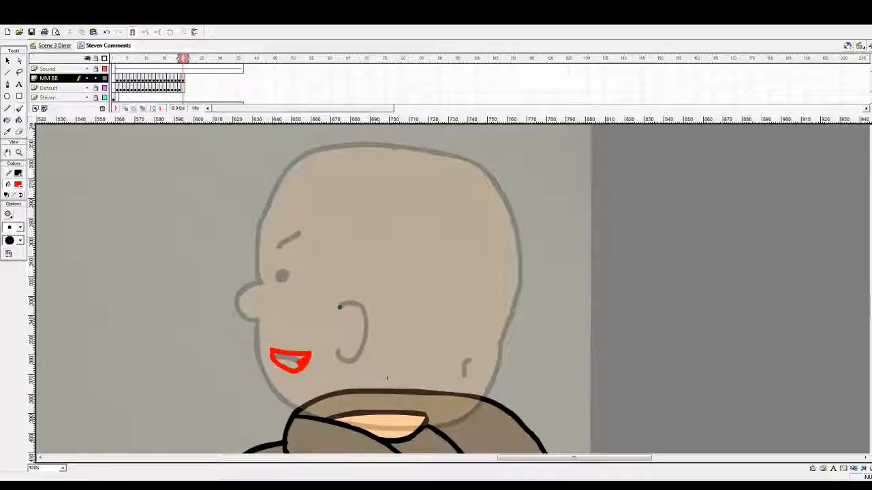
# Trace the onion-skinned head's ear, eye, eyebrow and nose with red brush strokes
pyautogui.moveTo(340, 307)
pyautogui.mouseDown()
pyautogui.moveTo(361, 305)
pyautogui.moveTo(364, 314)
pyautogui.mouseUp()
pyautogui.moveTo(362, 348)
pyautogui.mouseDown()
pyautogui.moveTo(345, 363)
pyautogui.moveTo(336, 350)
pyautogui.mouseUp()
pyautogui.click(282, 275)
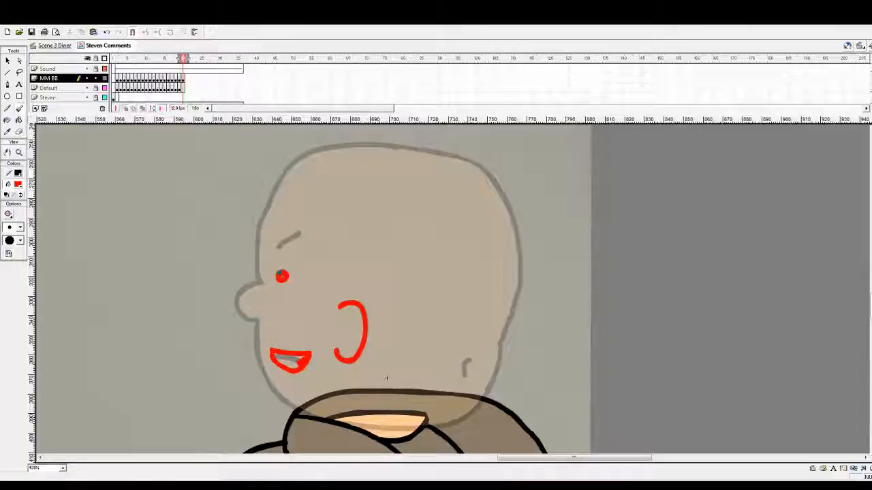
pyautogui.moveTo(297, 233); pyautogui.dragTo(278, 248)
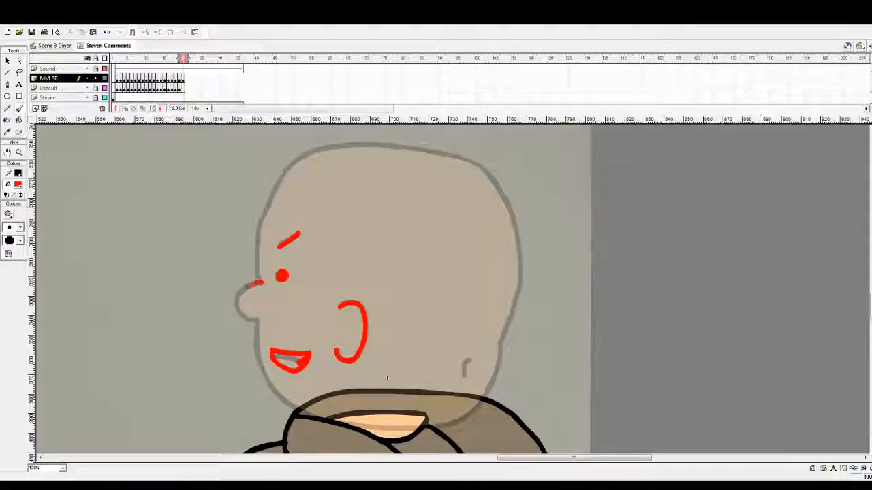
pyautogui.moveTo(247, 287)
pyautogui.mouseDown()
pyautogui.moveTo(238, 295)
pyautogui.moveTo(253, 320)
pyautogui.moveTo(238, 295)
pyautogui.moveTo(263, 280)
pyautogui.mouseUp()
pyautogui.hotkey('ctrl', 'z')
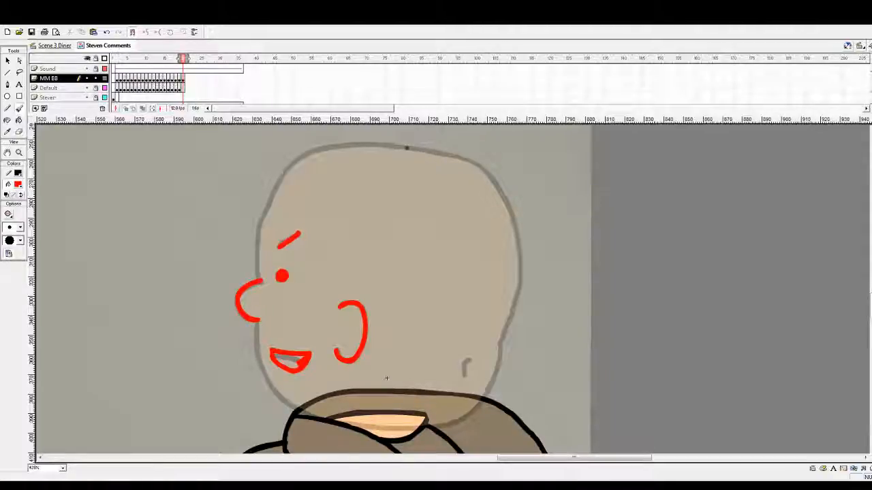
# Trace the head's outline in red from the crown down to the nose and down the back of the skull
pyautogui.moveTo(407, 147); pyautogui.dragTo(322, 148)
pyautogui.hotkey('ctrl', 'z')
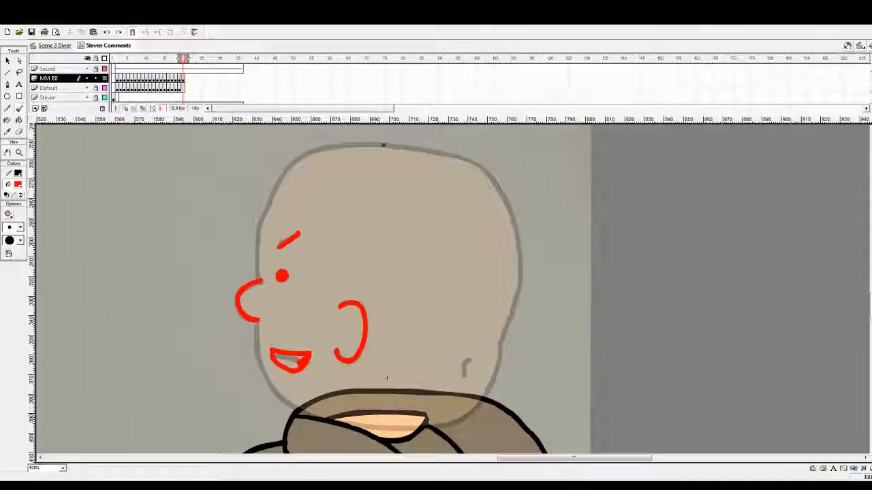
pyautogui.moveTo(383, 144)
pyautogui.mouseDown()
pyautogui.moveTo(321, 148)
pyautogui.moveTo(291, 165)
pyautogui.moveTo(258, 225)
pyautogui.moveTo(259, 280)
pyautogui.mouseUp()
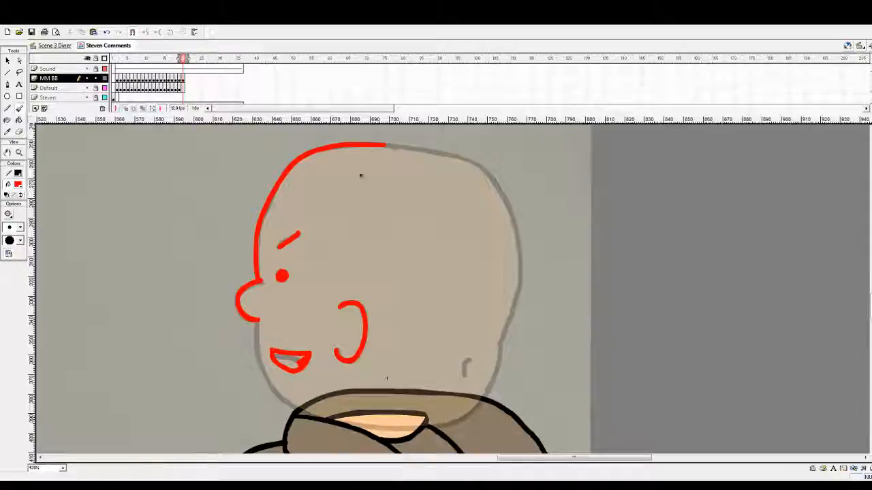
pyautogui.moveTo(382, 145)
pyautogui.mouseDown()
pyautogui.moveTo(417, 149)
pyautogui.moveTo(373, 145)
pyautogui.moveTo(472, 164)
pyautogui.moveTo(512, 220)
pyautogui.moveTo(513, 178)
pyautogui.moveTo(518, 256)
pyautogui.moveTo(500, 300)
pyautogui.mouseUp()
pyautogui.hotkey('ctrl', 'z')
pyautogui.scroll(-1, 514, 217)
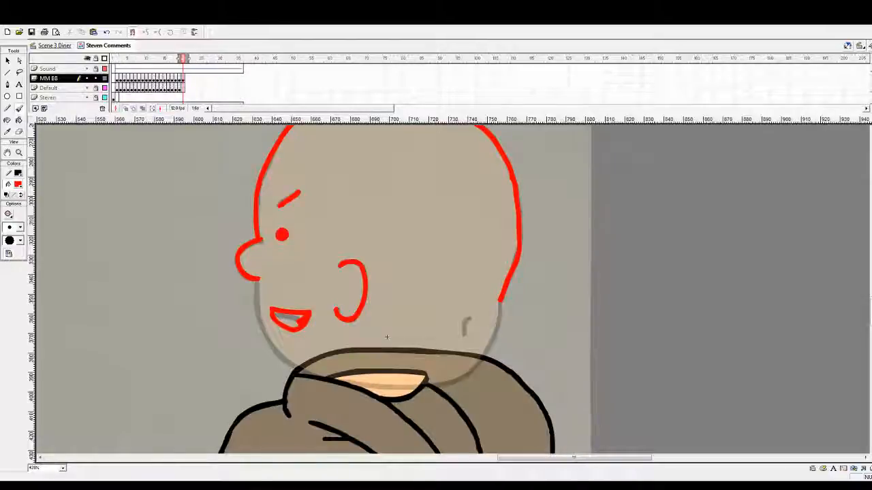
# Close the red head outline along the jaw, chin and nape, and trace the small crease at the back of the neck
pyautogui.scroll(-1, 386, 337)
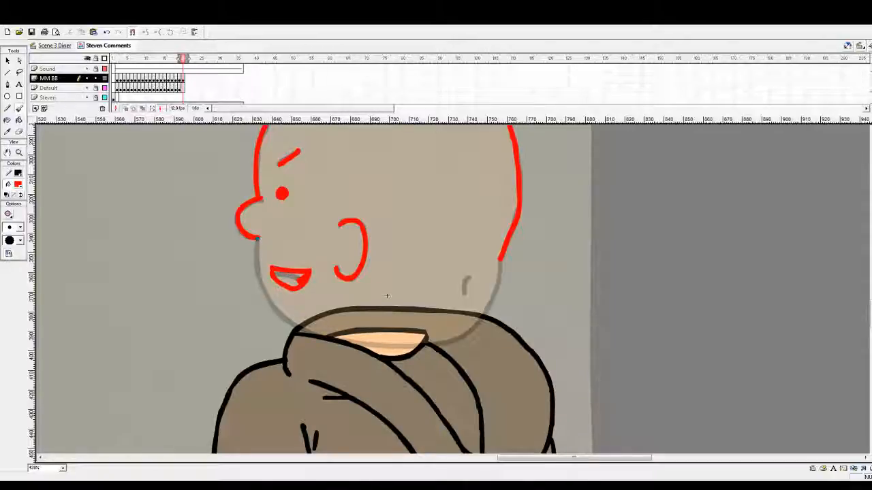
pyautogui.moveTo(257, 242)
pyautogui.mouseDown()
pyautogui.moveTo(276, 310)
pyautogui.moveTo(305, 333)
pyautogui.moveTo(384, 345)
pyautogui.moveTo(455, 338)
pyautogui.mouseUp()
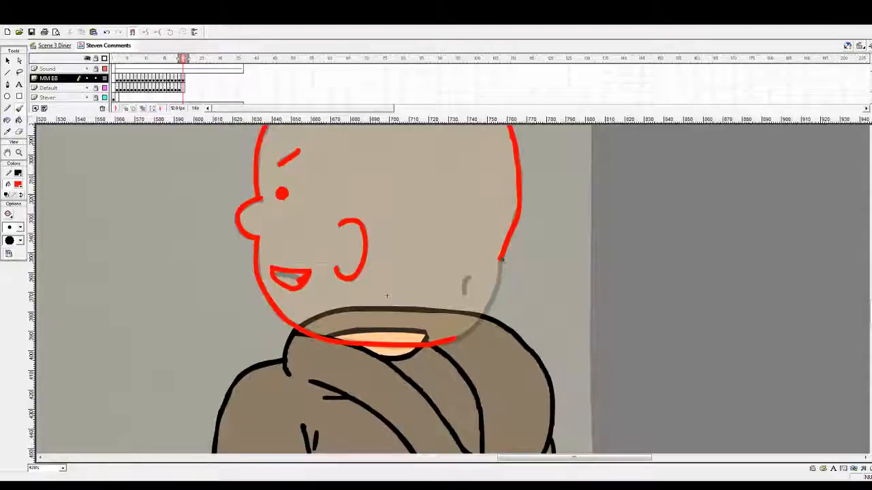
pyautogui.moveTo(499, 260)
pyautogui.mouseDown()
pyautogui.moveTo(500, 286)
pyautogui.moveTo(467, 332)
pyautogui.mouseUp()
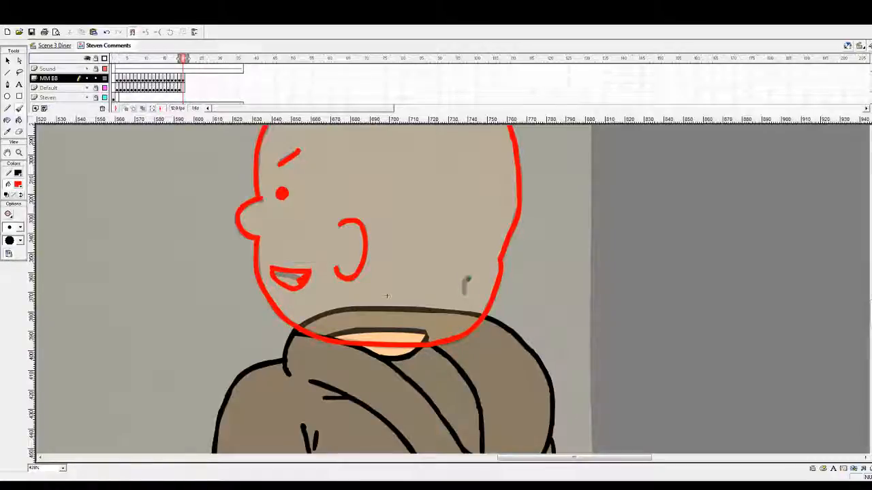
pyautogui.moveTo(467, 279); pyautogui.dragTo(469, 278)
pyautogui.scroll(3, 386, 296)
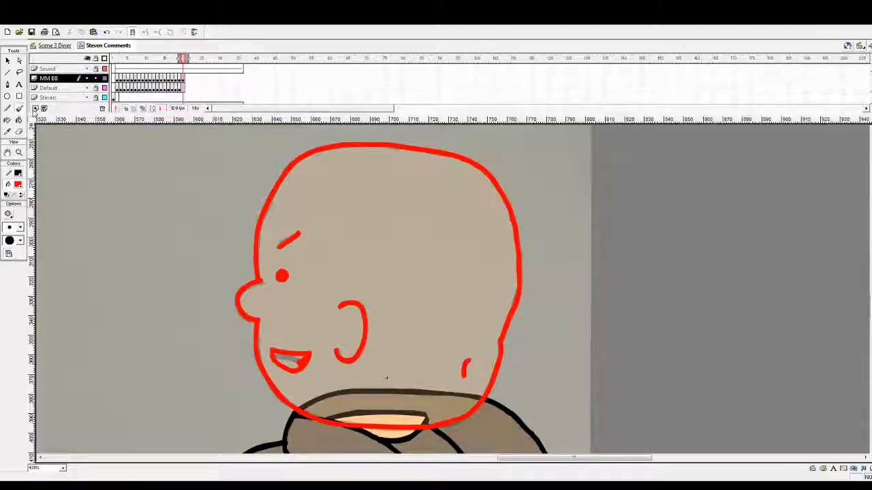
# Add a layer above MM BB, remove its surplus frames and place the red head drawing in its frame 2
pyautogui.click(35, 108)
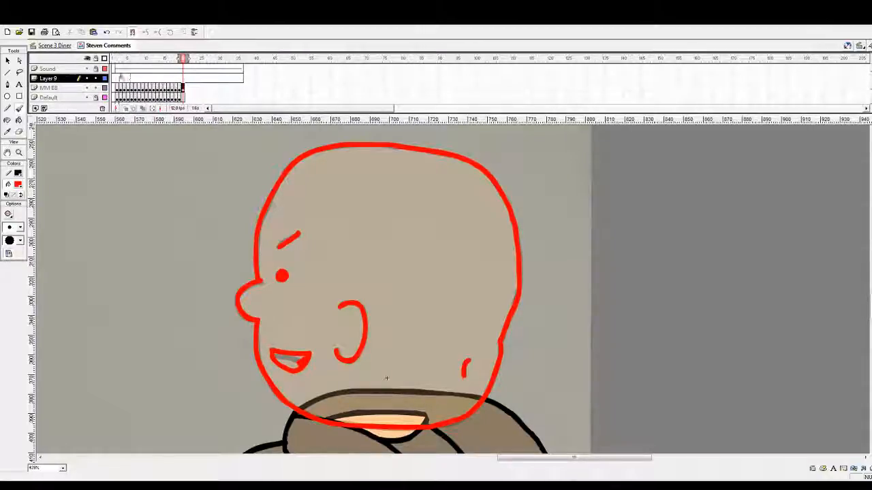
pyautogui.moveTo(119, 78); pyautogui.dragTo(149, 78)
pyautogui.hotkey('shift', 'F5')
pyautogui.hotkey('shift', 'F5')
pyautogui.hotkey('shift', 'F5')
pyautogui.hotkey('shift', 'F5')
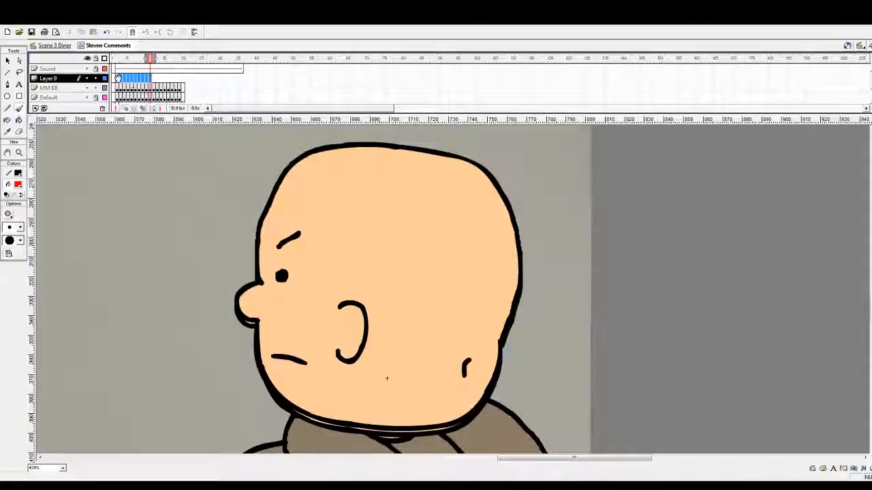
pyautogui.click(117, 78)
pyautogui.hotkey('ctrl', 'shift', 'v')
# Recolour the red head drawing's lines black
pyautogui.click(17, 185)
pyautogui.click(6, 205)
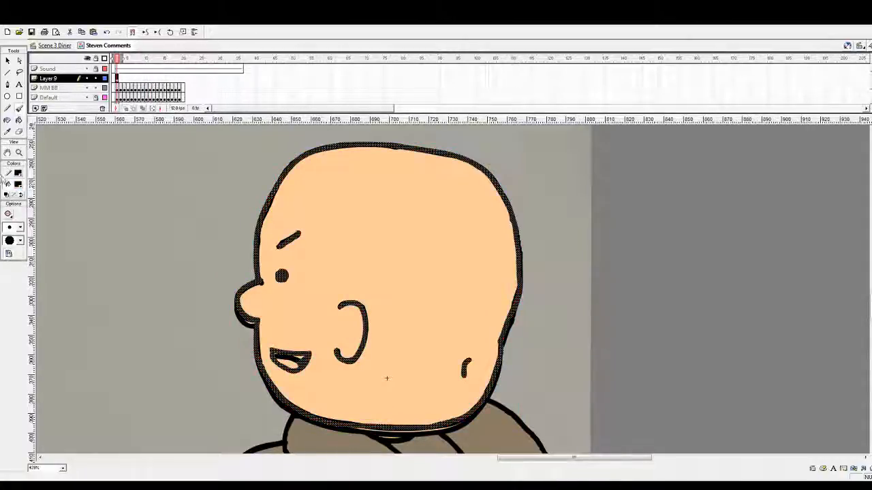
pyautogui.click(8, 61)
pyautogui.click(75, 171)
pyautogui.click(17, 185)
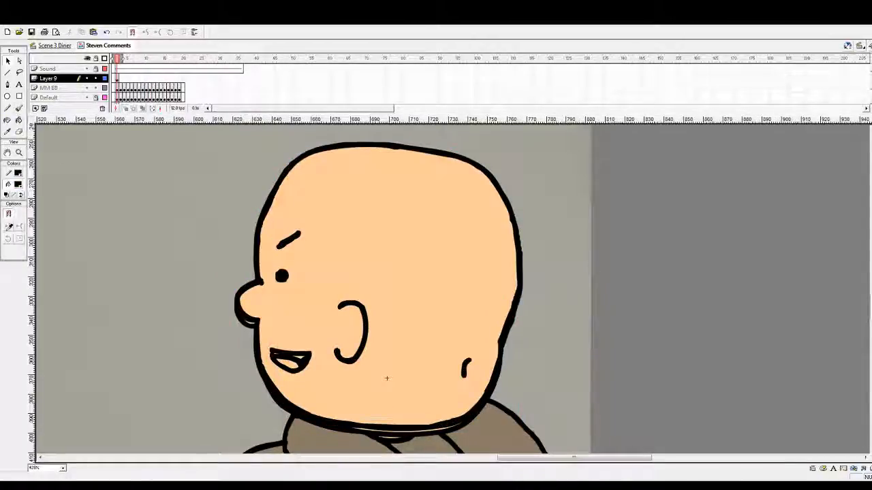
# Fill the open mouth with white and the head with the light skin colour
pyautogui.click(6, 229)
pyautogui.click(19, 121)
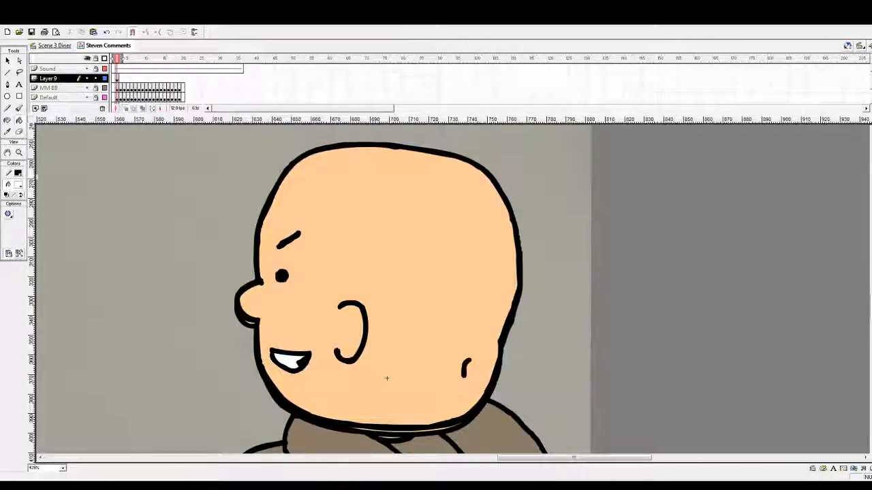
pyautogui.click(320, 212)
pyautogui.click(323, 211)
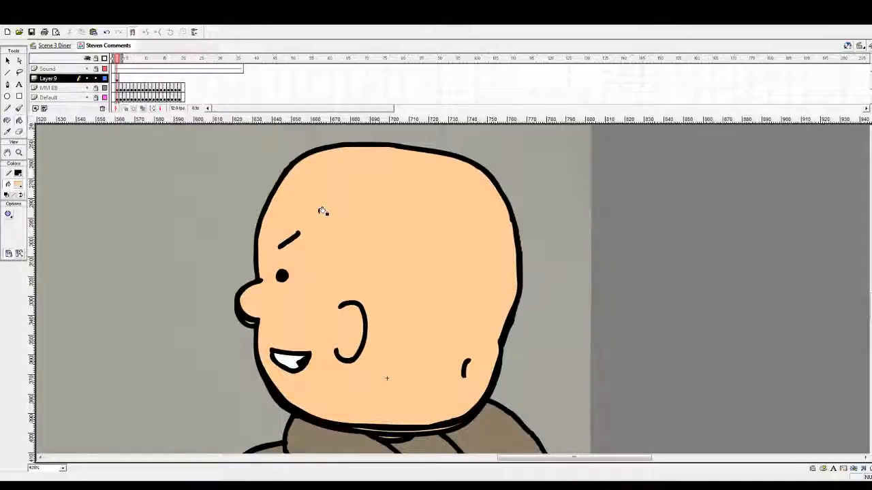
# Hide the MM BB and Default layers and group the whole head drawing on Layer 9
pyautogui.click(87, 88)
pyautogui.click(87, 98)
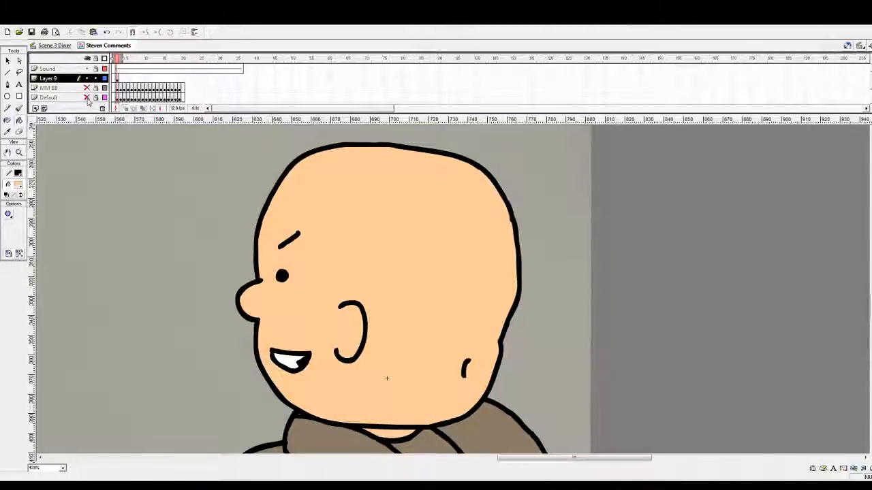
pyautogui.click(115, 77)
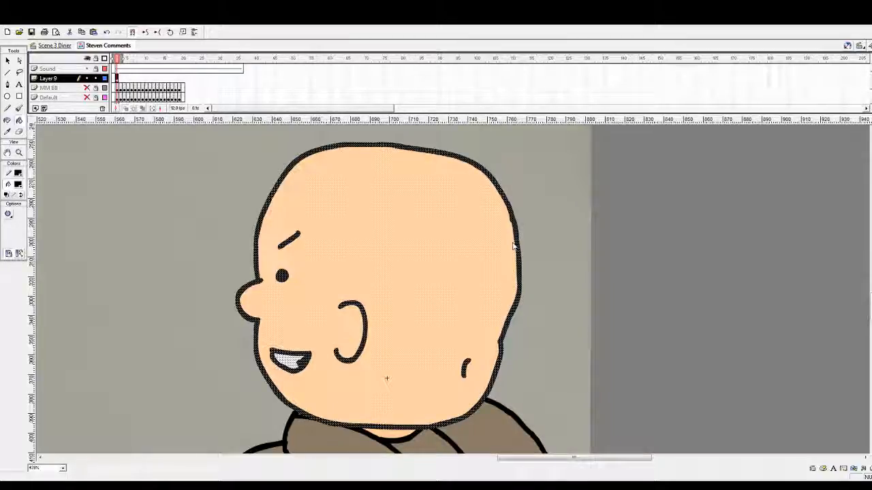
pyautogui.hotkey('ctrl', 'g')
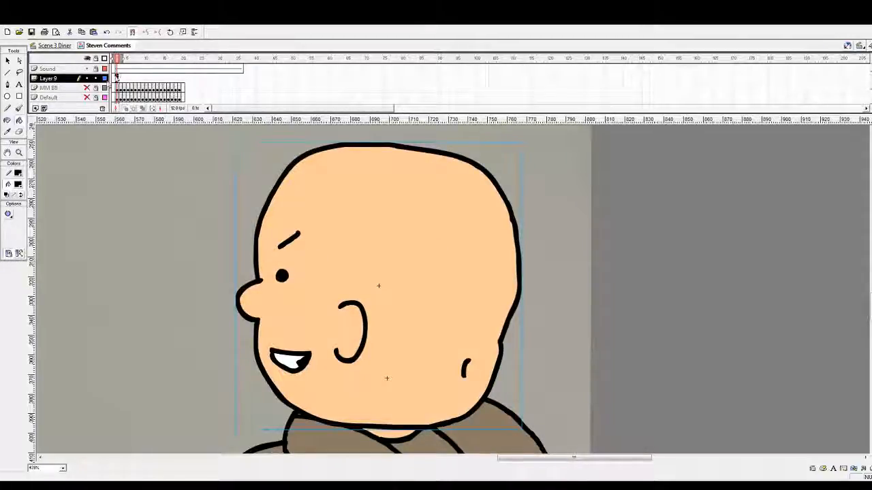
# Insert keyframes of the grouped head on Layer 9 from frame 3 through frame 7
pyautogui.click(120, 79)
pyautogui.press('F6')
pyautogui.press('F6')
pyautogui.press('F6')
pyautogui.press('F6')
pyautogui.press('F6')
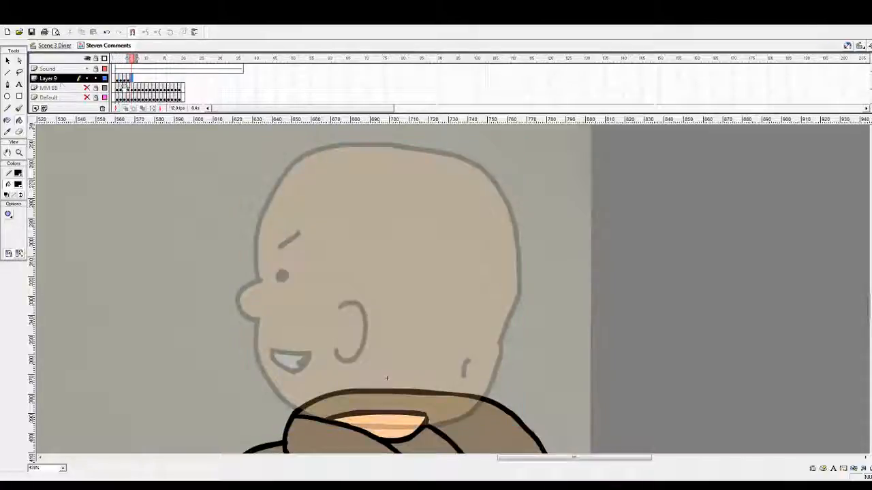
# Rename Layer 9 as Teeth
pyautogui.click(55, 79)
pyautogui.doubleClick(55, 79)
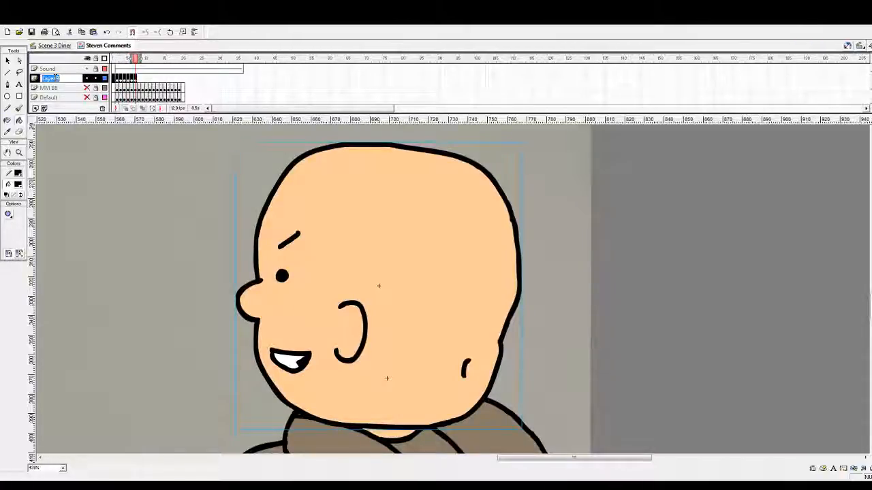
pyautogui.write('Teeth')
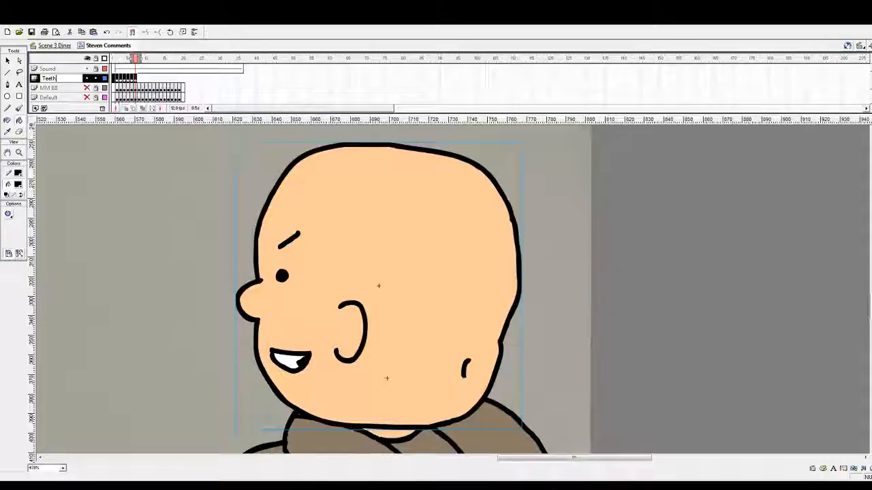
pyautogui.press('Return')
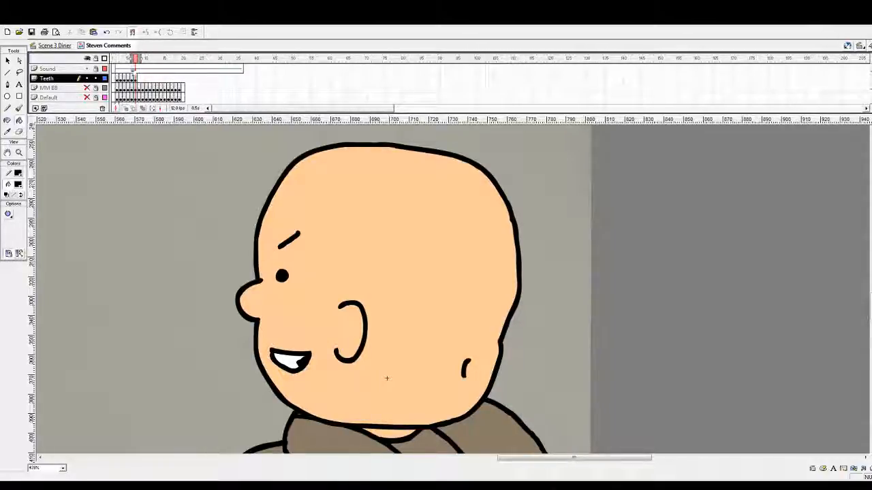
# Insert a blank keyframe at frame 8 of the Teeth layer and set the Brush fill to red
pyautogui.click(139, 79)
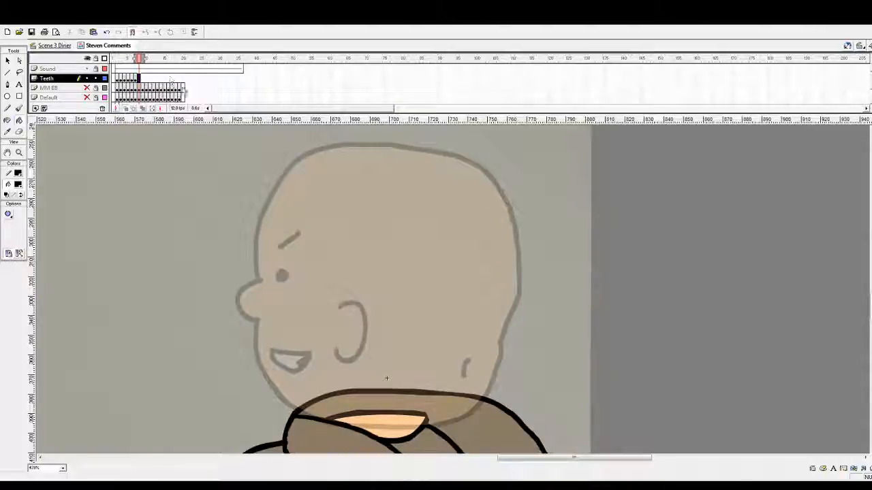
pyautogui.click(169, 79)
pyautogui.click(139, 79)
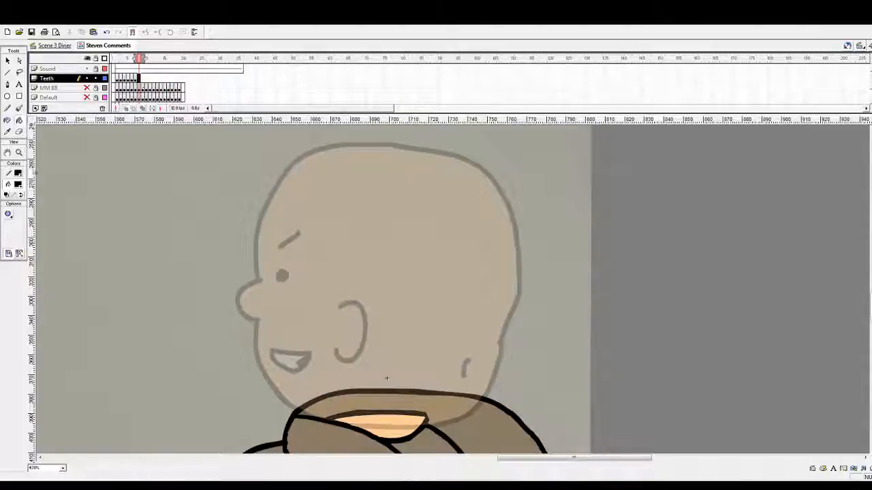
pyautogui.click(19, 109)
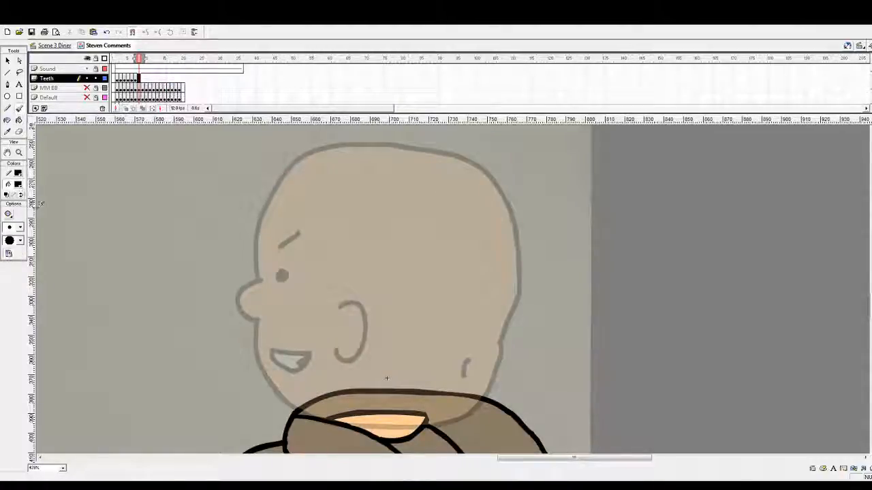
pyautogui.click(43, 231)
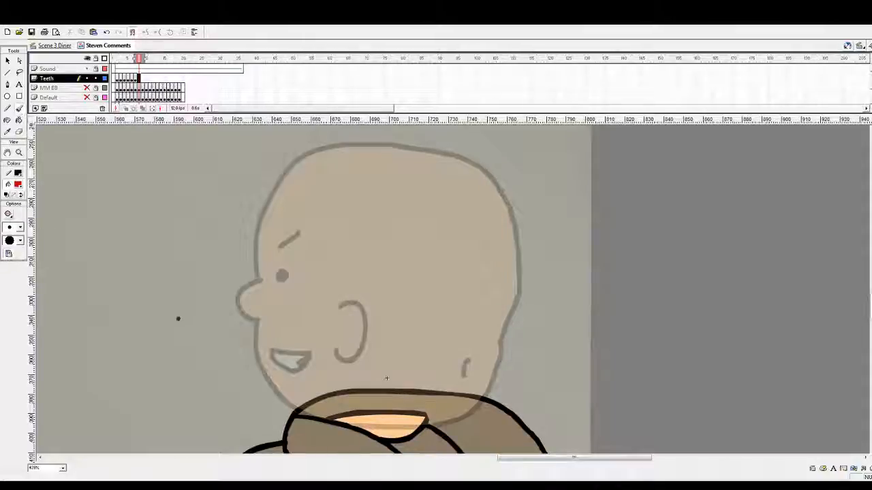
# Trace the eye, eyebrow and open mouth of the onion-skinned head in red with the Brush at frame 8 of the Teeth layer
pyautogui.click(282, 275)
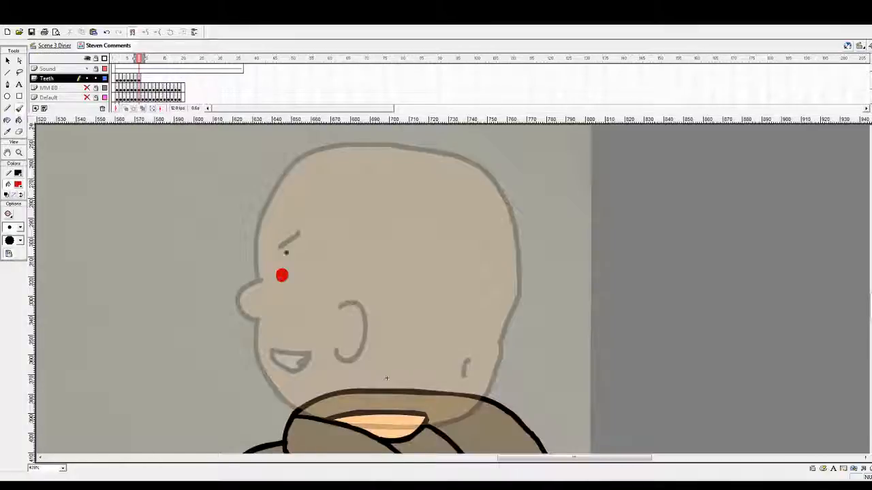
pyautogui.moveTo(289, 244)
pyautogui.mouseDown()
pyautogui.moveTo(300, 232)
pyautogui.moveTo(282, 245)
pyautogui.moveTo(285, 270)
pyautogui.moveTo(307, 271)
pyautogui.moveTo(311, 281)
pyautogui.moveTo(293, 289)
pyautogui.moveTo(274, 273)
pyautogui.moveTo(298, 277)
pyautogui.mouseUp()
pyautogui.scroll(-3, 280, 259)
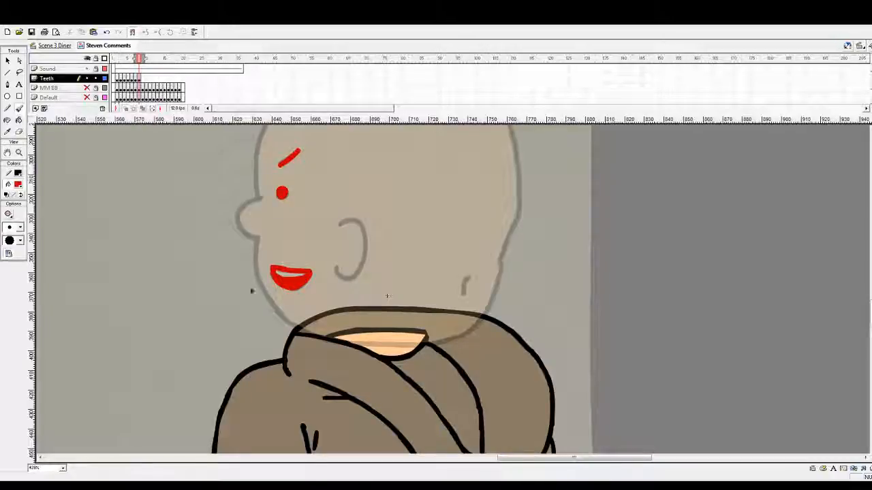
# Trace the jaw line from below the nose round to the back of the neck, plus the small neck crease, in red
pyautogui.moveTo(257, 238)
pyautogui.mouseDown()
pyautogui.moveTo(256, 280)
pyautogui.moveTo(284, 322)
pyautogui.moveTo(320, 342)
pyautogui.moveTo(390, 346)
pyautogui.mouseUp()
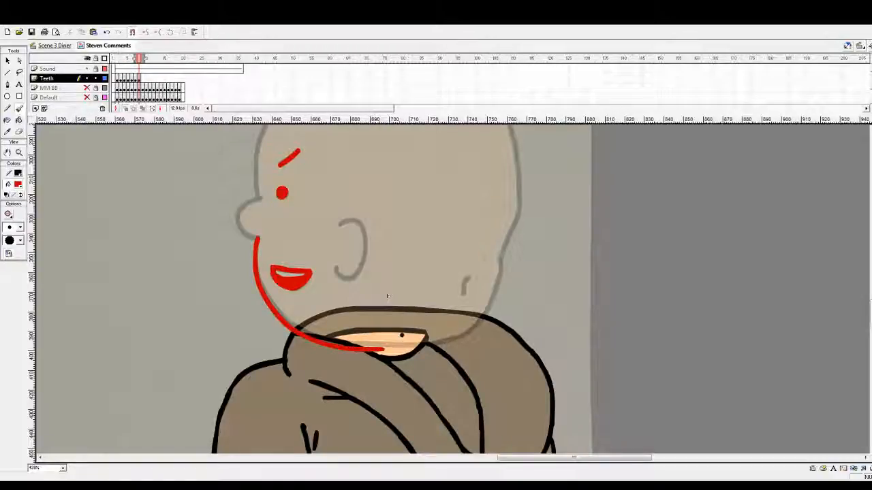
pyautogui.scroll(-2, 429, 293)
pyautogui.moveTo(464, 246); pyautogui.dragTo(463, 251)
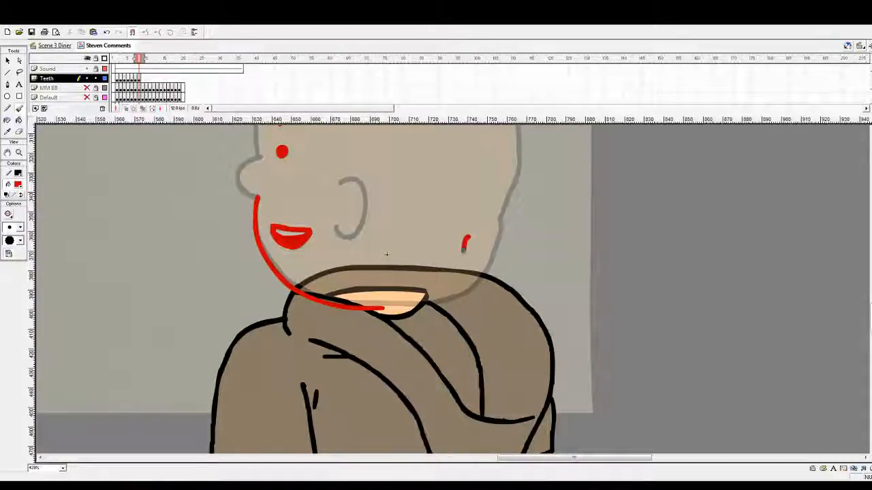
pyautogui.moveTo(500, 218)
pyautogui.mouseDown()
pyautogui.moveTo(472, 287)
pyautogui.moveTo(432, 307)
pyautogui.moveTo(384, 310)
pyautogui.mouseUp()
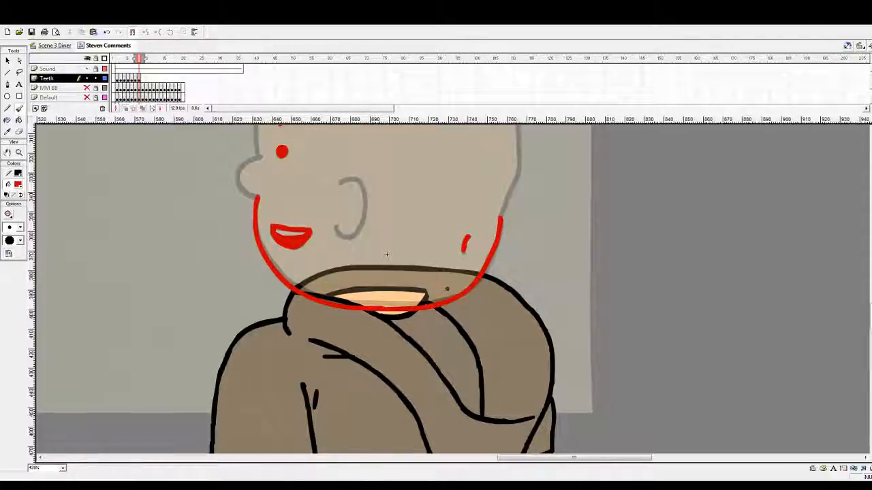
# Trace the ear and the nose over the faint head drawing in red
pyautogui.scroll(1, 446, 291)
pyautogui.moveTo(339, 225)
pyautogui.mouseDown()
pyautogui.moveTo(347, 221)
pyautogui.moveTo(364, 233)
pyautogui.moveTo(367, 248)
pyautogui.moveTo(338, 279)
pyautogui.moveTo(334, 270)
pyautogui.mouseUp()
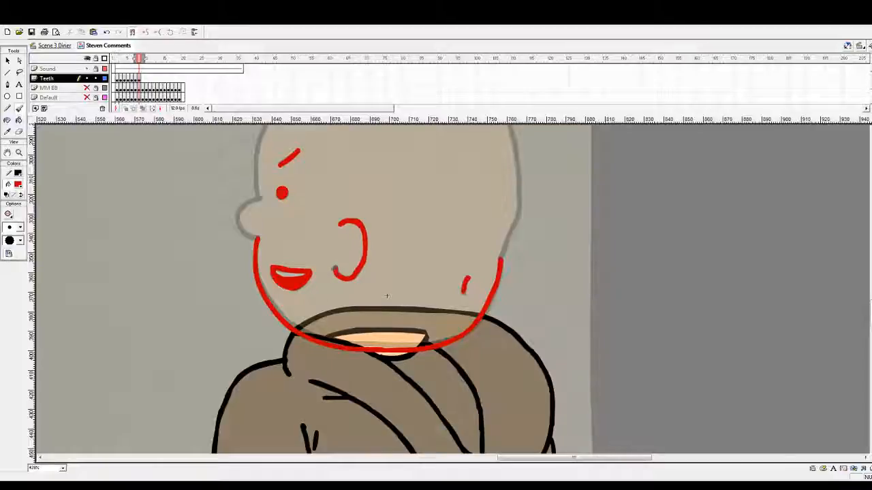
pyautogui.scroll(2, 334, 269)
pyautogui.moveTo(262, 280)
pyautogui.mouseDown()
pyautogui.moveTo(237, 299)
pyautogui.moveTo(258, 320)
pyautogui.mouseUp()
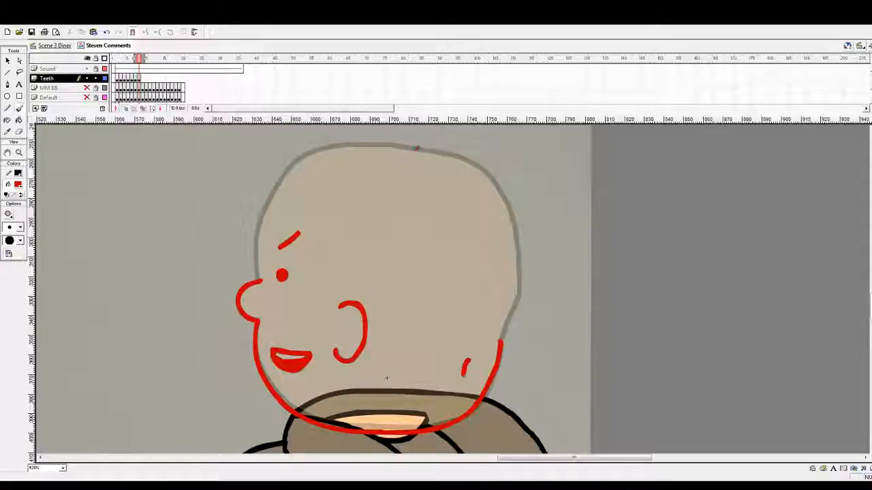
# Trace the forehead, crown and back of the head in red, joining the outline to the nose and the jaw line
pyautogui.moveTo(417, 148)
pyautogui.mouseDown()
pyautogui.moveTo(307, 151)
pyautogui.moveTo(273, 188)
pyautogui.moveTo(256, 270)
pyautogui.mouseUp()
pyautogui.hotkey('ctrl', 'z')
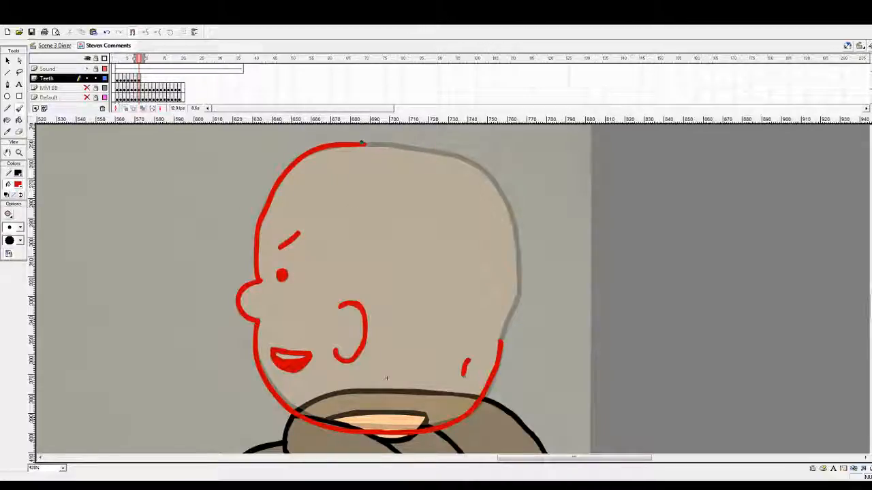
pyautogui.moveTo(366, 144)
pyautogui.mouseDown()
pyautogui.moveTo(445, 155)
pyautogui.moveTo(494, 179)
pyautogui.moveTo(512, 220)
pyautogui.moveTo(515, 310)
pyautogui.mouseUp()
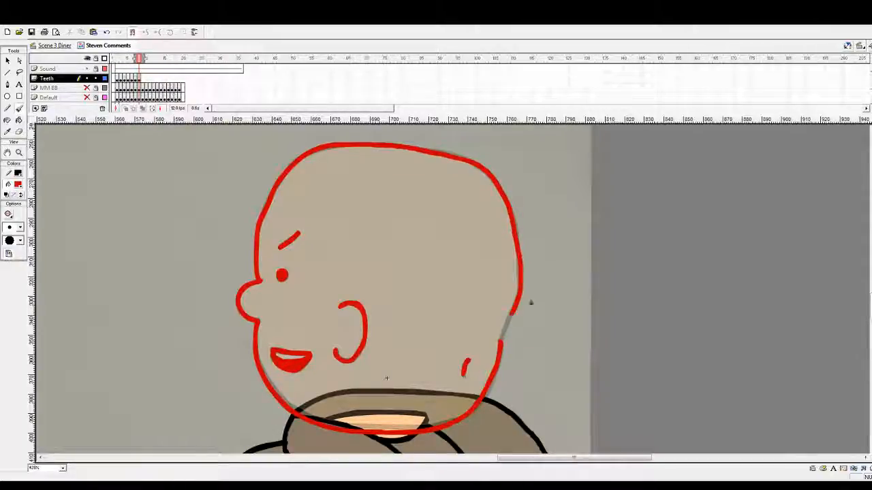
pyautogui.scroll(-3, 527, 301)
pyautogui.scroll(1, 527, 254)
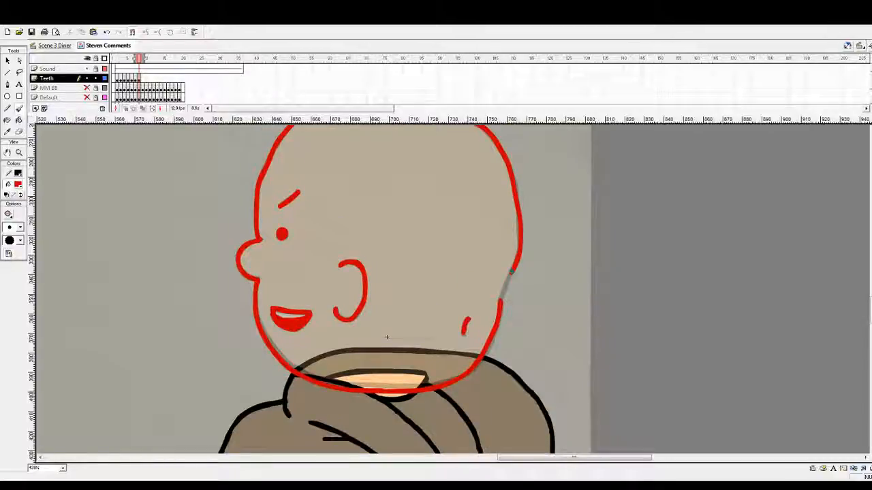
pyautogui.moveTo(504, 288); pyautogui.dragTo(500, 302)
pyautogui.scroll(1, 501, 300)
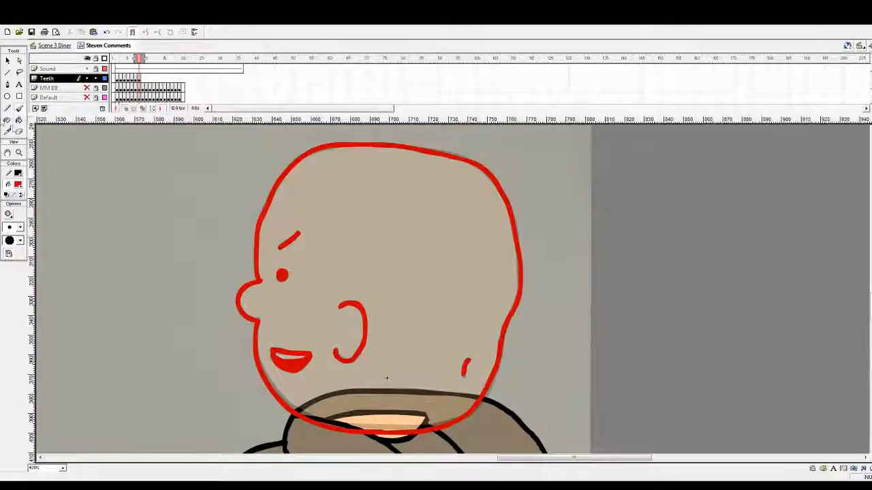
# Erase the bulging outline at the back of the head and repaint it in red along the faint guide
pyautogui.click(20, 132)
pyautogui.moveTo(522, 257); pyautogui.dragTo(520, 299)
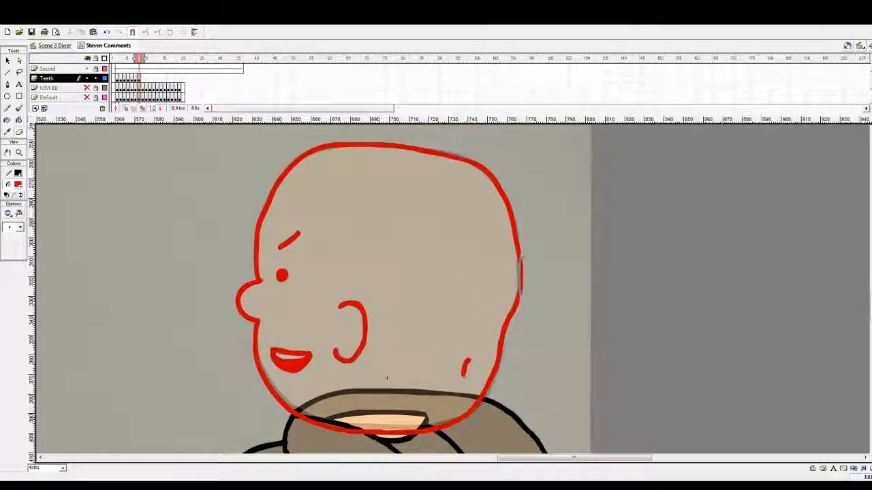
pyautogui.moveTo(522, 259)
pyautogui.mouseDown()
pyautogui.moveTo(520, 218)
pyautogui.moveTo(516, 257)
pyautogui.moveTo(509, 218)
pyautogui.moveTo(516, 259)
pyautogui.mouseUp()
pyautogui.press('b')
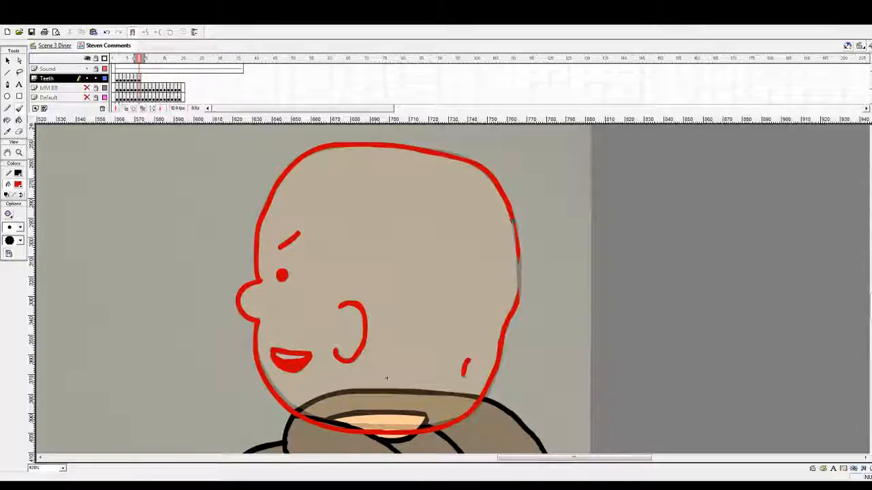
pyautogui.moveTo(516, 241); pyautogui.dragTo(517, 302)
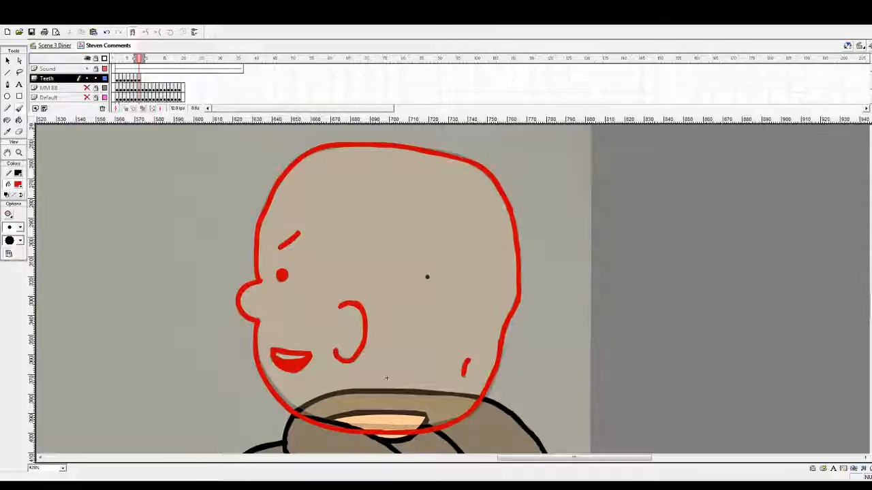
pyautogui.scroll(-2, 426, 277)
pyautogui.scroll(2, 305, 220)
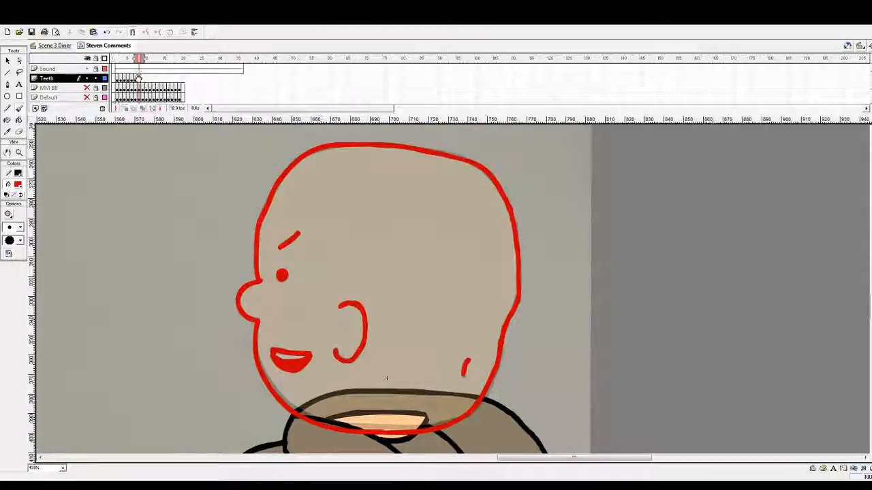
# Recolor all the red line work at frame 8 of the Teeth layer to black
pyautogui.click(139, 80)
pyautogui.click(20, 185)
pyautogui.click(6, 207)
pyautogui.click(7, 60)
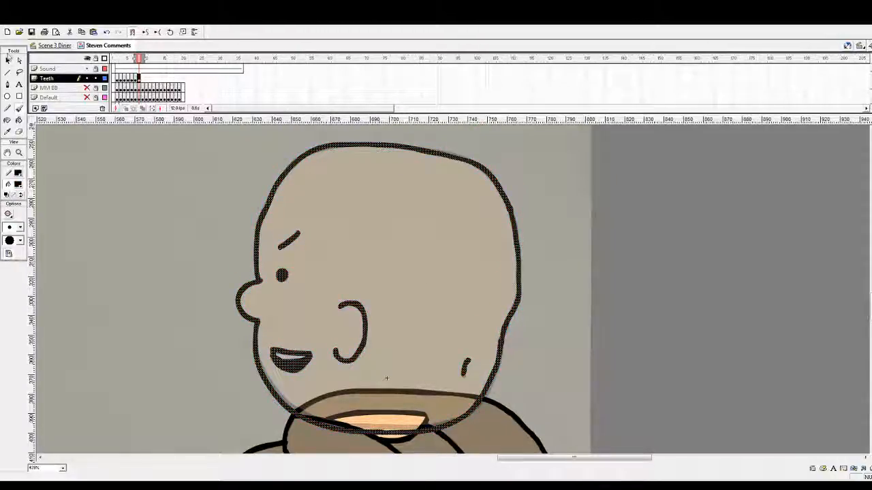
pyautogui.click(84, 155)
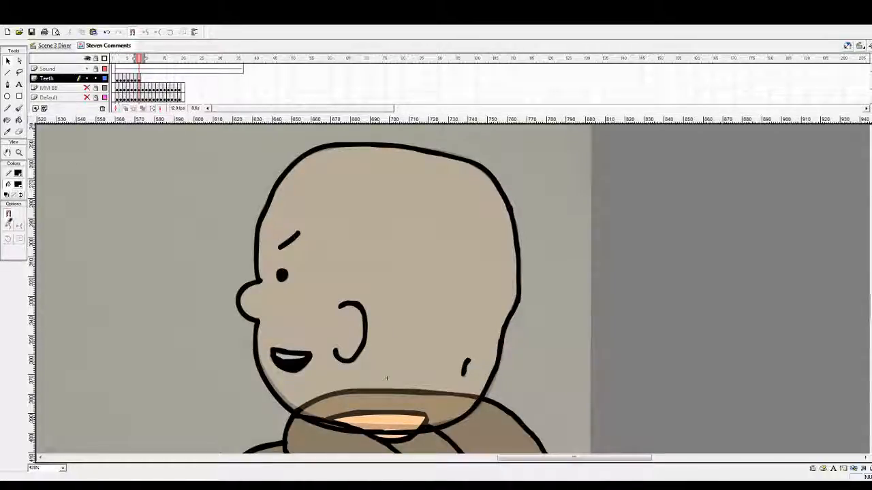
# Fill the teeth with white and the head with the light skin tone using the Paint Bucket
pyautogui.click(6, 195)
pyautogui.click(19, 120)
pyautogui.click(291, 353)
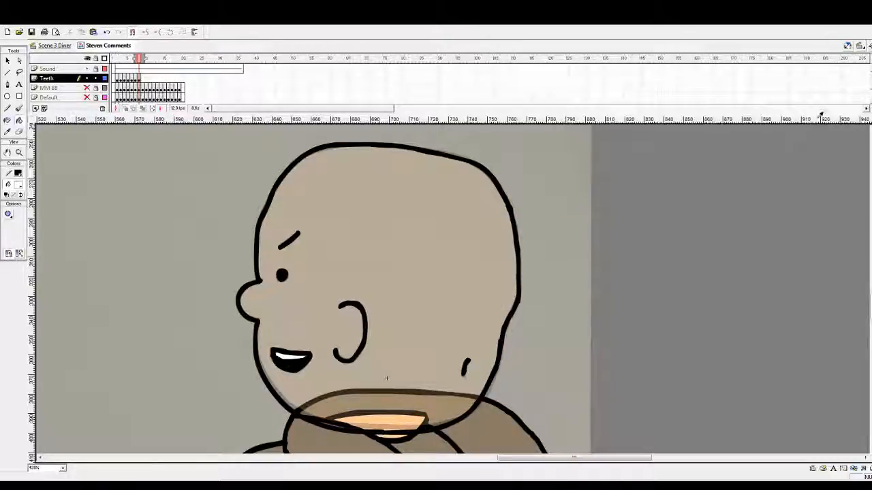
pyautogui.click(443, 231)
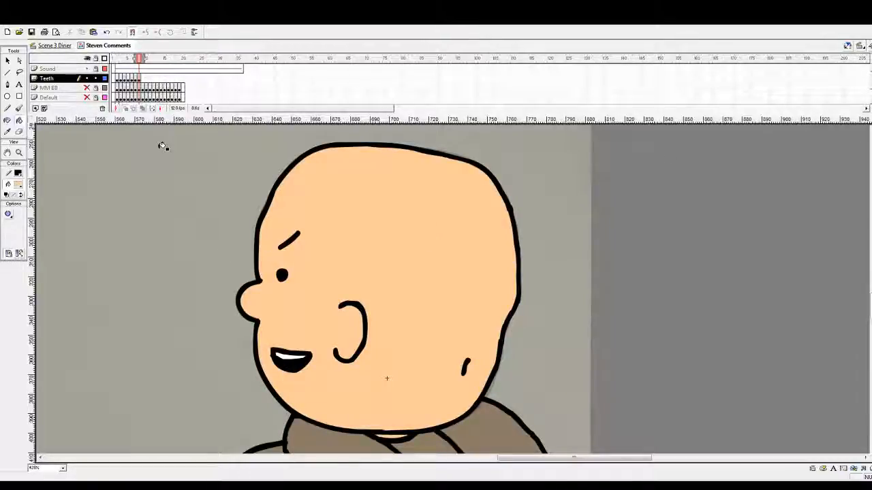
# Group the whole head drawing at frame 8 of the Teeth layer and add a new layer above Teeth
pyautogui.click(138, 80)
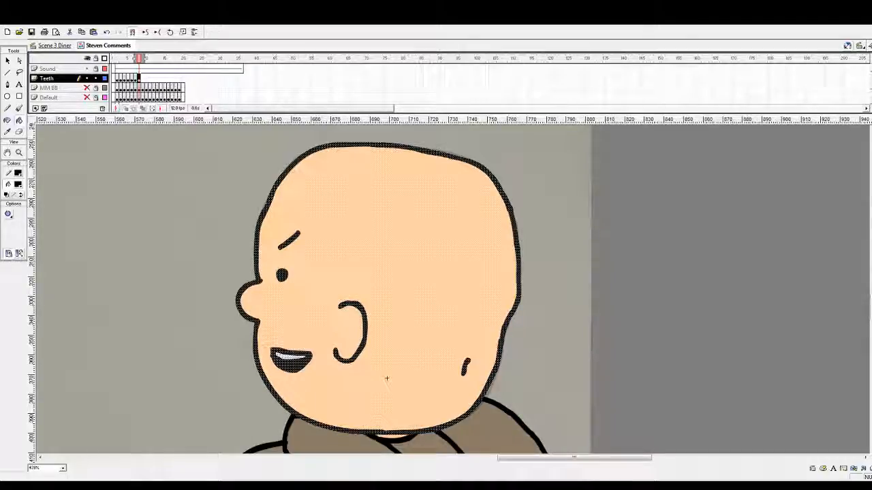
pyautogui.hotkey('ctrl', 'g')
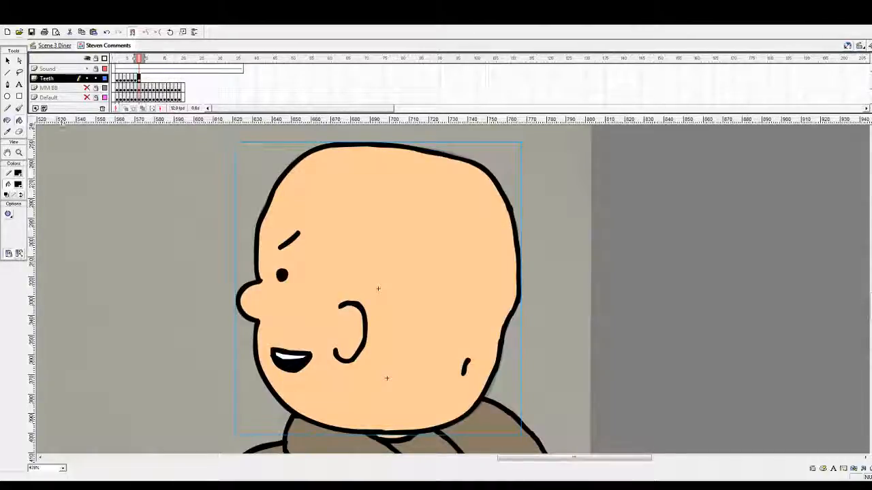
pyautogui.click(35, 109)
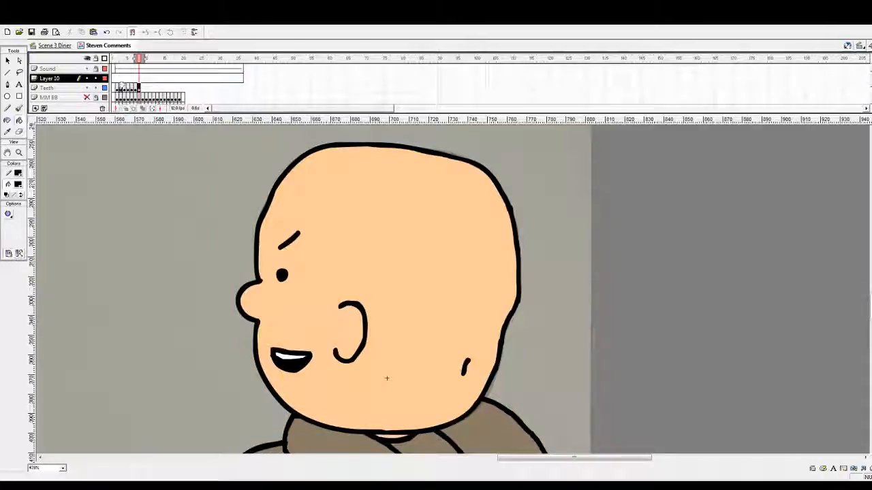
# Move the grouped head to frame 2 of Layer 10 and remove the layer's frames after it
pyautogui.moveTo(120, 78); pyautogui.dragTo(162, 79)
pyautogui.hotkey('shift', 'F5')
pyautogui.hotkey('shift', 'F5')
pyautogui.hotkey('shift', 'F5')
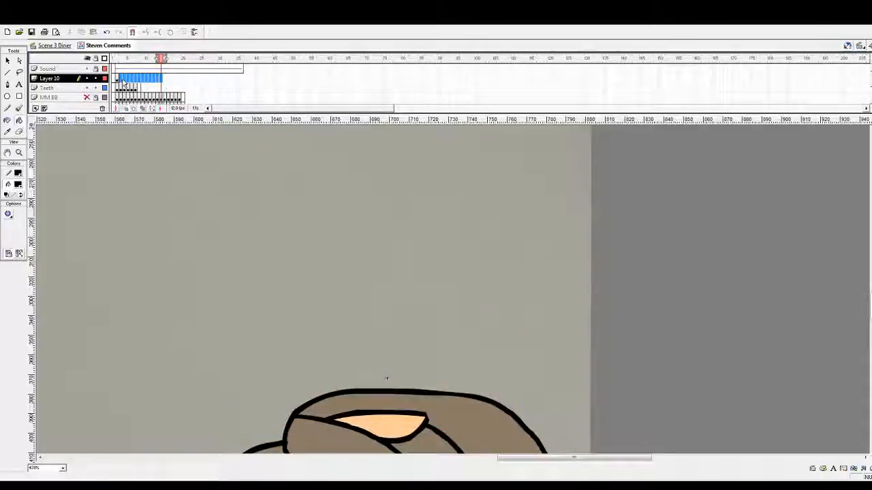
# Insert keyframes of the grouped head on Layer 10 from frame 3 through frame 19
pyautogui.click(120, 78)
pyautogui.press('F6')
pyautogui.press('F6')
pyautogui.press('F6')
pyautogui.press('F6')
pyautogui.press('F6')
pyautogui.press('F6')
pyautogui.press('F6')
pyautogui.press('F6')
pyautogui.press('F6')
pyautogui.press('F6')
pyautogui.press('F6')
pyautogui.press('F6')
pyautogui.press('F6')
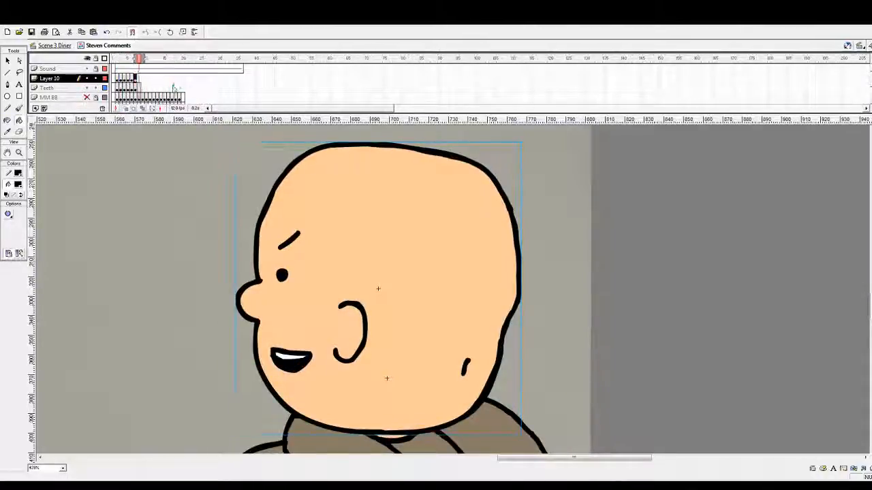
pyautogui.press('F6')
pyautogui.press('F6')
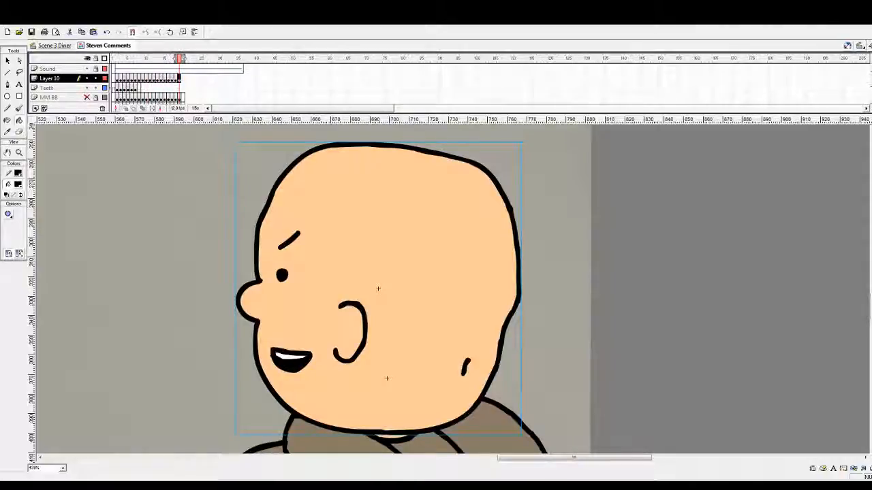
# Lock and hide the Teeth layer and rename Layer 10 as Short
pyautogui.click(96, 88)
pyautogui.click(87, 89)
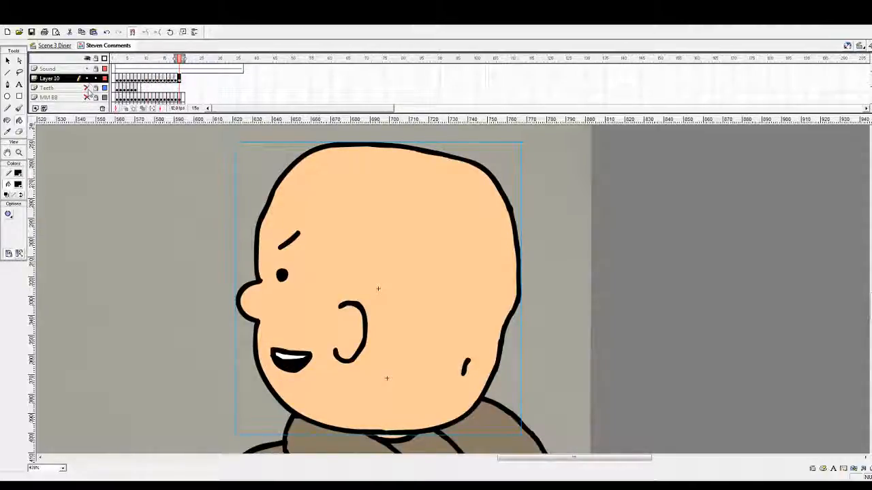
pyautogui.doubleClick(65, 79)
pyautogui.write('Short')
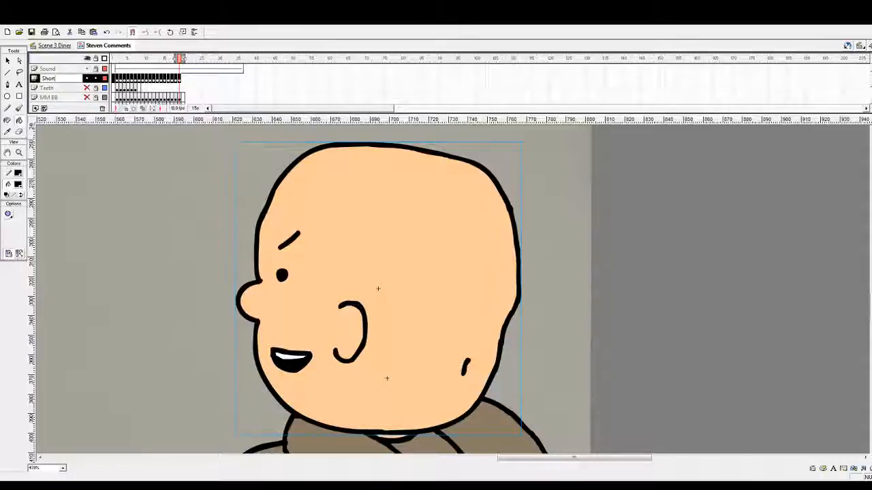
pyautogui.press('Return')
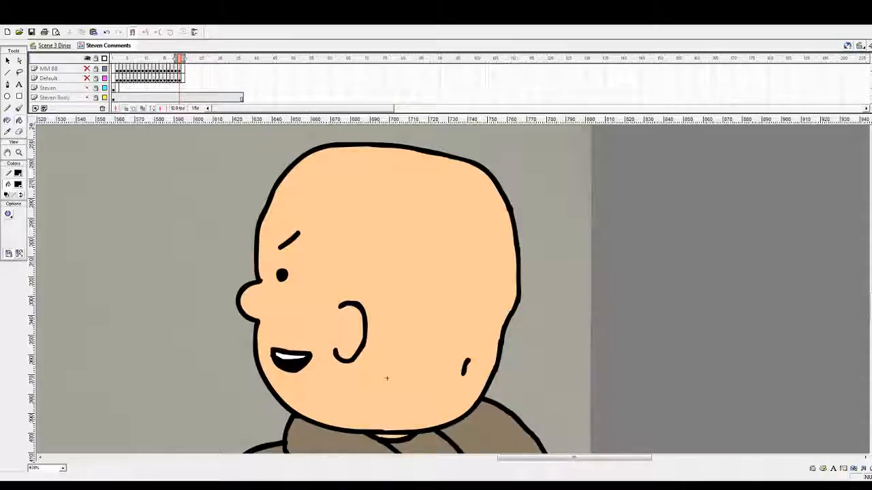
# Insert a blank keyframe at frame 20 of the Short layer and set the Brush fill to blue
pyautogui.click(187, 79)
pyautogui.click(183, 79)
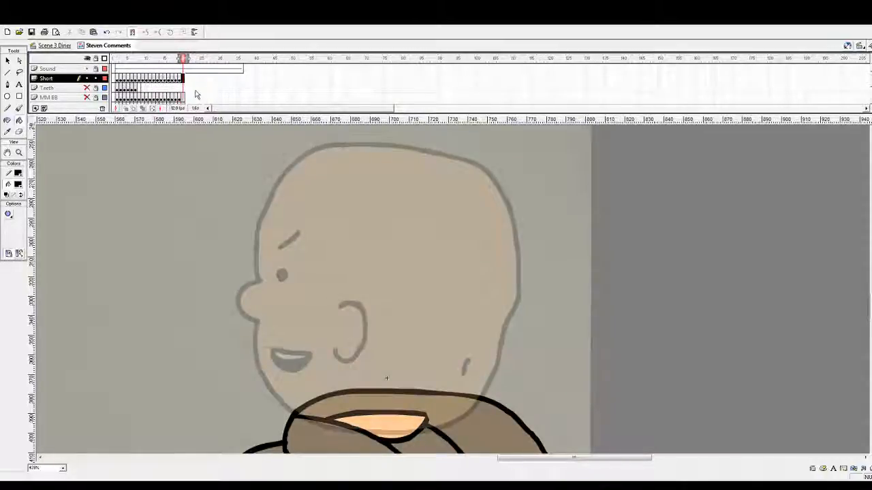
pyautogui.click(18, 108)
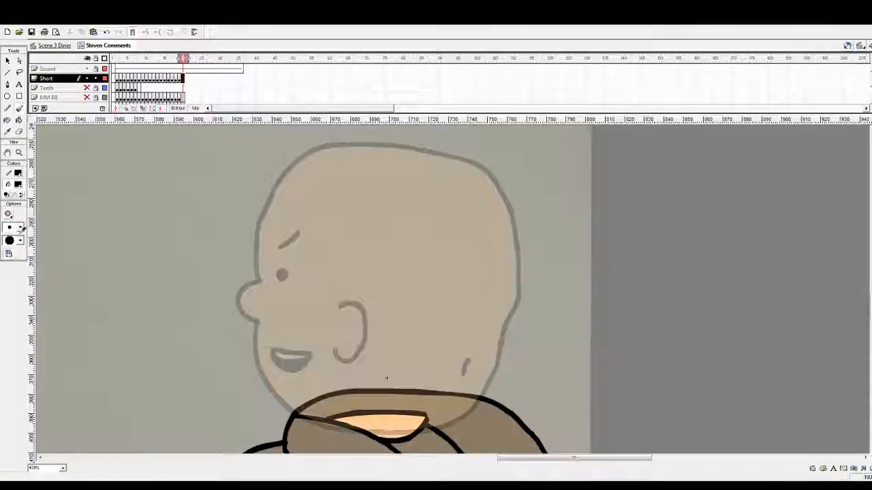
pyautogui.click(28, 227)
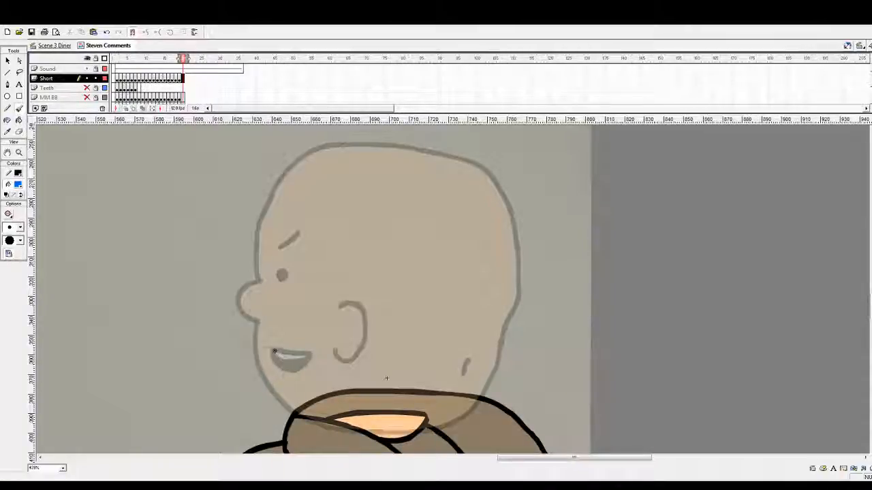
# Trace the mouth, ear, neck mark, nose, eye and eyebrow in blue on frame 20 of the Short layer, adding a tongue outline in the mouth
pyautogui.moveTo(274, 350)
pyautogui.mouseDown()
pyautogui.moveTo(312, 354)
pyautogui.moveTo(281, 368)
pyautogui.moveTo(272, 350)
pyautogui.moveTo(305, 360)
pyautogui.mouseUp()
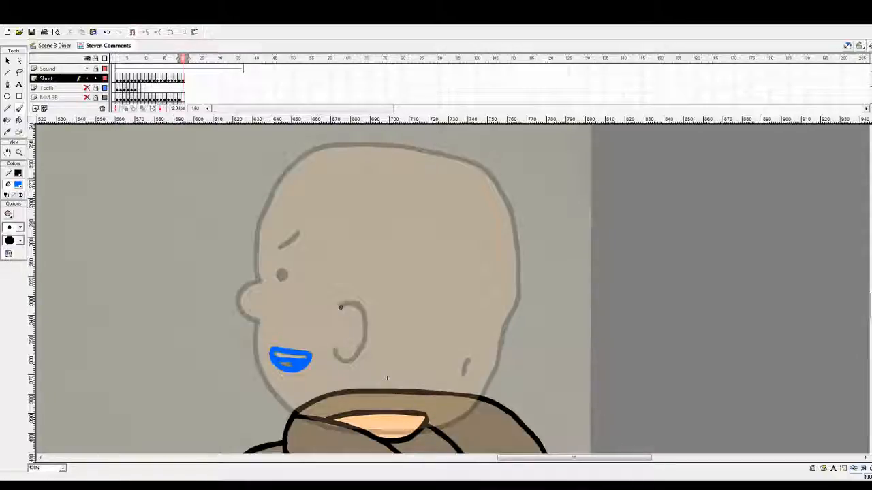
pyautogui.moveTo(363, 312)
pyautogui.mouseDown()
pyautogui.moveTo(358, 350)
pyautogui.moveTo(337, 359)
pyautogui.mouseUp()
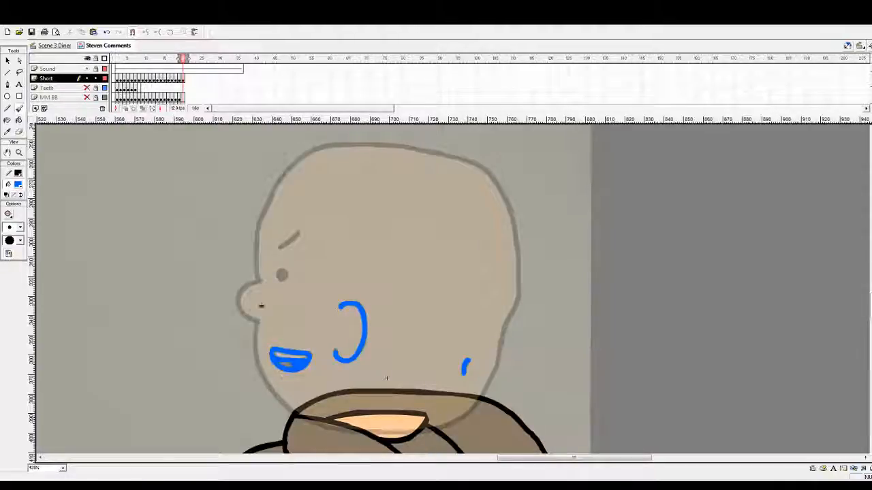
pyautogui.moveTo(287, 239); pyautogui.dragTo(298, 233)
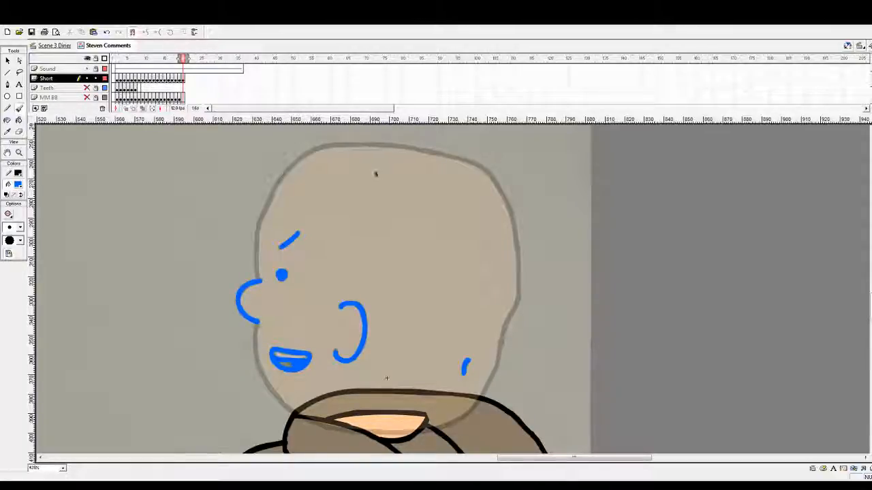
# Trace the complete head outline in blue, from the crown down both sides and around the chin
pyautogui.moveTo(402, 146)
pyautogui.mouseDown()
pyautogui.moveTo(317, 147)
pyautogui.moveTo(289, 168)
pyautogui.moveTo(260, 218)
pyautogui.moveTo(259, 279)
pyautogui.mouseUp()
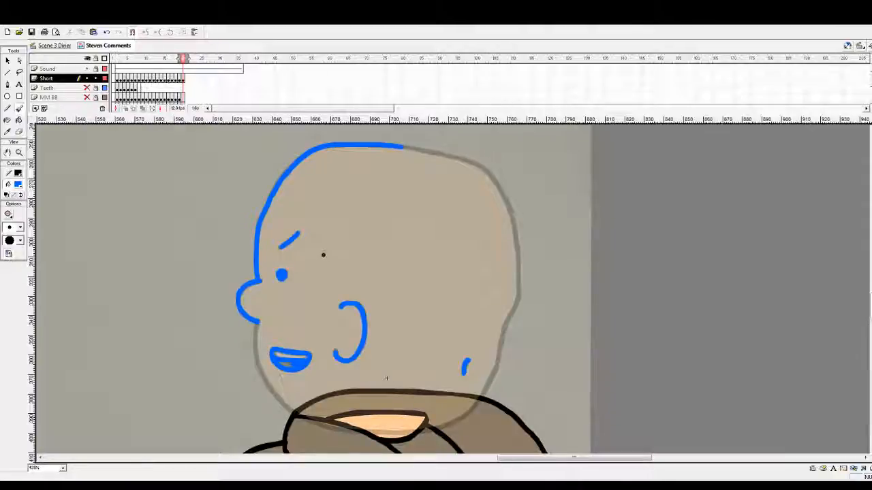
pyautogui.moveTo(402, 146)
pyautogui.mouseDown()
pyautogui.moveTo(480, 165)
pyautogui.moveTo(509, 213)
pyautogui.moveTo(517, 252)
pyautogui.mouseUp()
pyautogui.hotkey('ctrl', 'z')
pyautogui.scroll(-3, 381, 289)
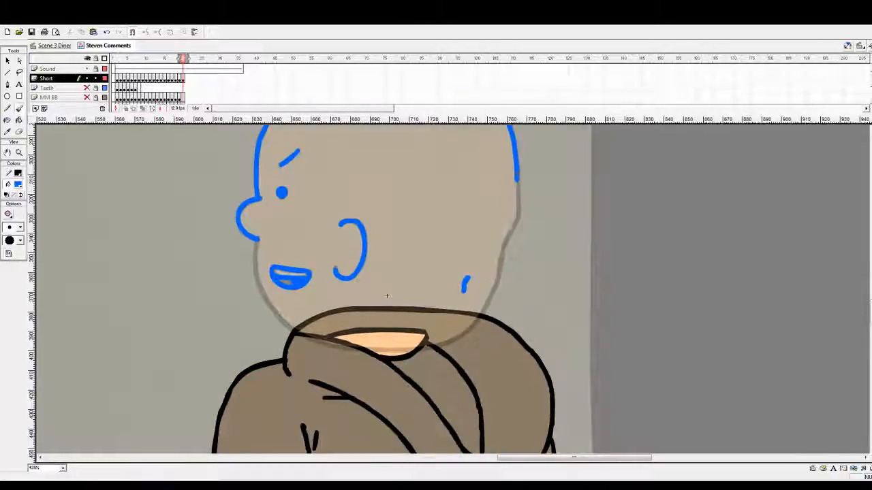
pyautogui.moveTo(518, 198)
pyautogui.mouseDown()
pyautogui.moveTo(493, 292)
pyautogui.moveTo(472, 327)
pyautogui.mouseUp()
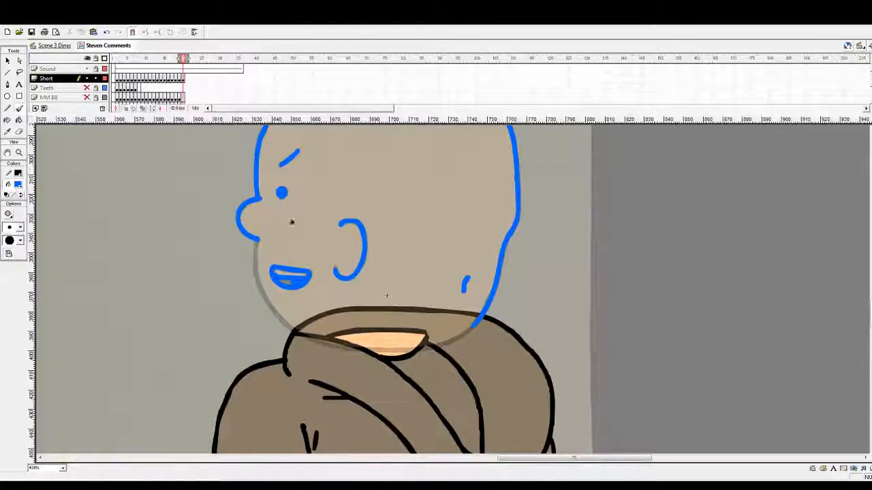
pyautogui.moveTo(255, 242)
pyautogui.mouseDown()
pyautogui.moveTo(260, 291)
pyautogui.moveTo(276, 314)
pyautogui.moveTo(304, 336)
pyautogui.moveTo(361, 352)
pyautogui.mouseUp()
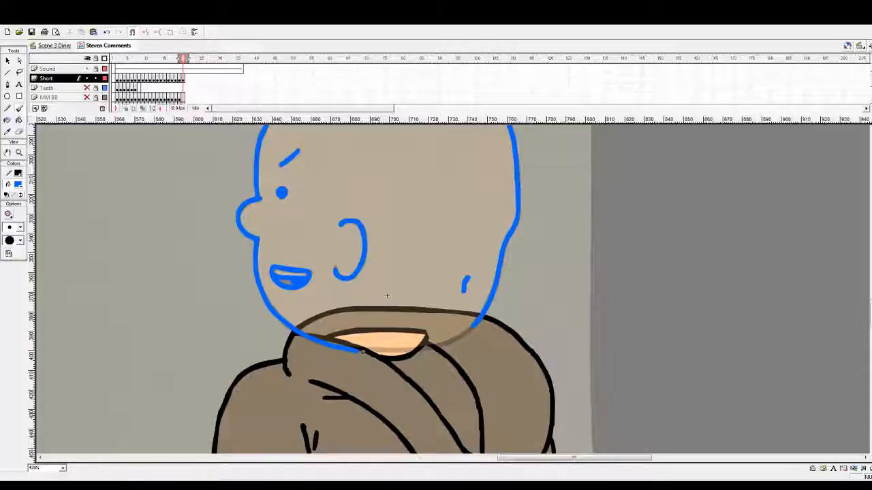
pyautogui.moveTo(473, 325); pyautogui.dragTo(364, 351)
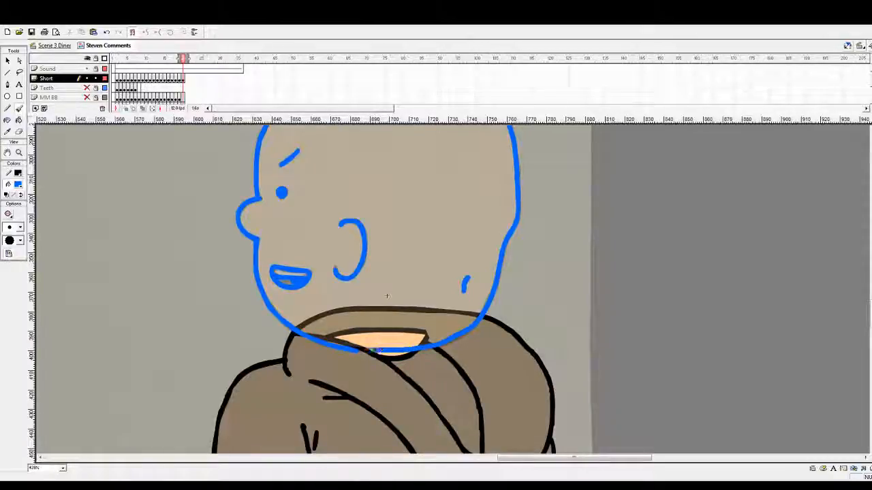
pyautogui.scroll(3, 384, 343)
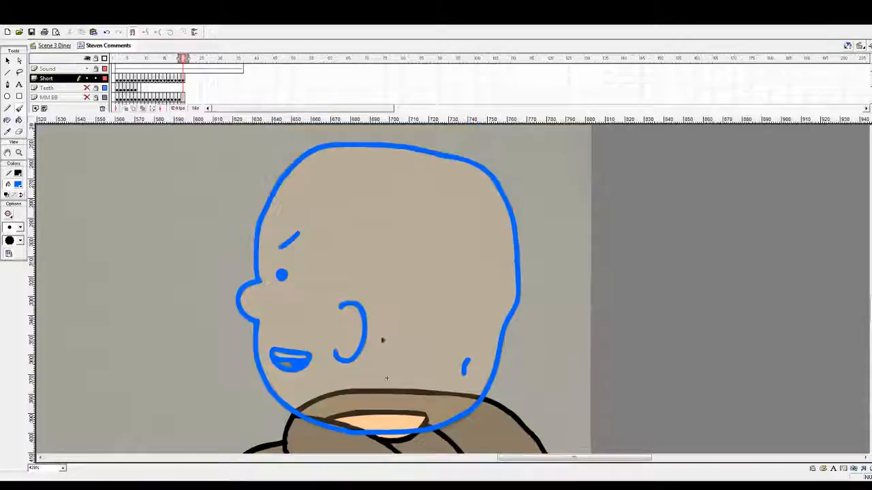
# Recolor all the blue line art of the head to black
pyautogui.hotkey('ctrl', 'a')
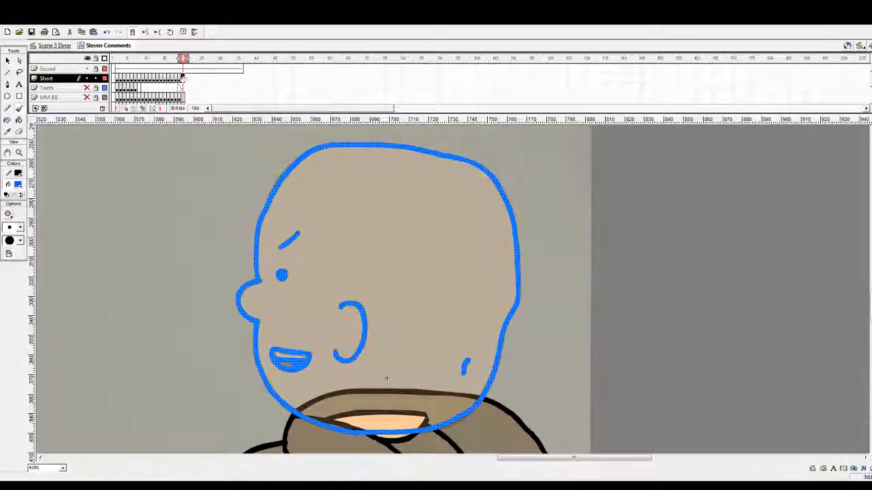
pyautogui.click(19, 185)
pyautogui.click(10, 206)
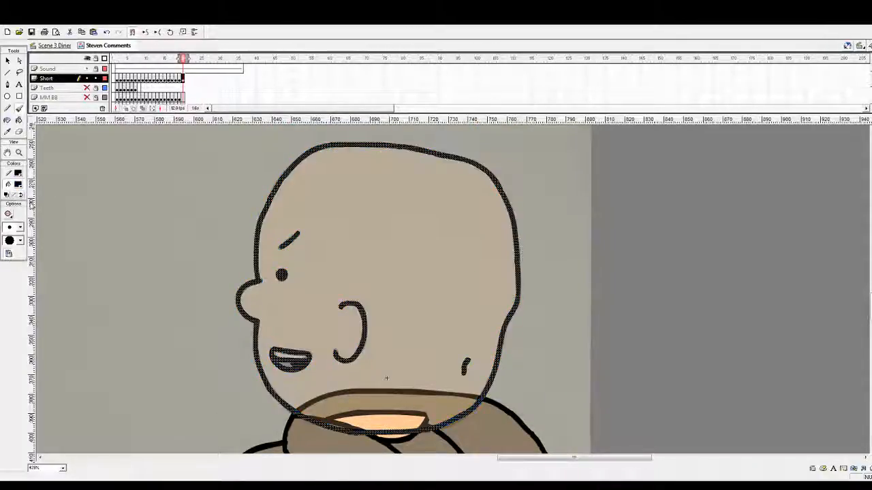
pyautogui.click(8, 62)
pyautogui.click(111, 201)
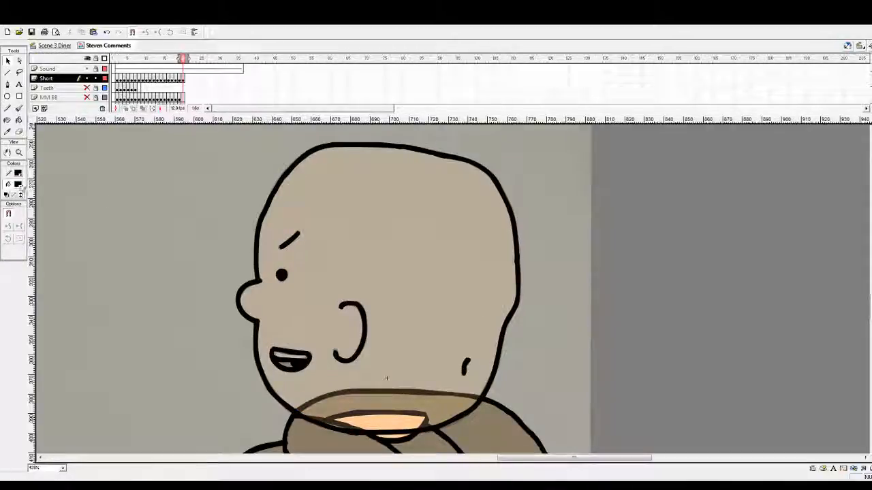
# Fill the tongue with red, the teeth with white and the face with the peach skin color
pyautogui.click(47, 231)
pyautogui.click(19, 120)
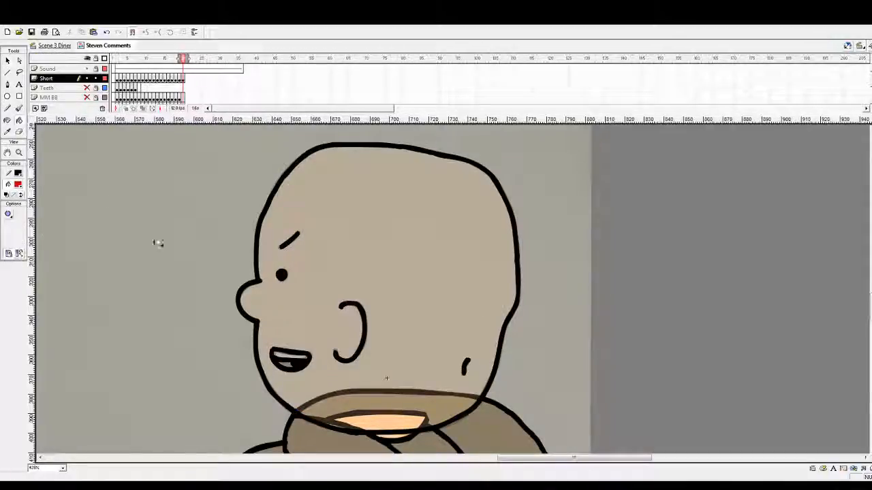
pyautogui.click(289, 365)
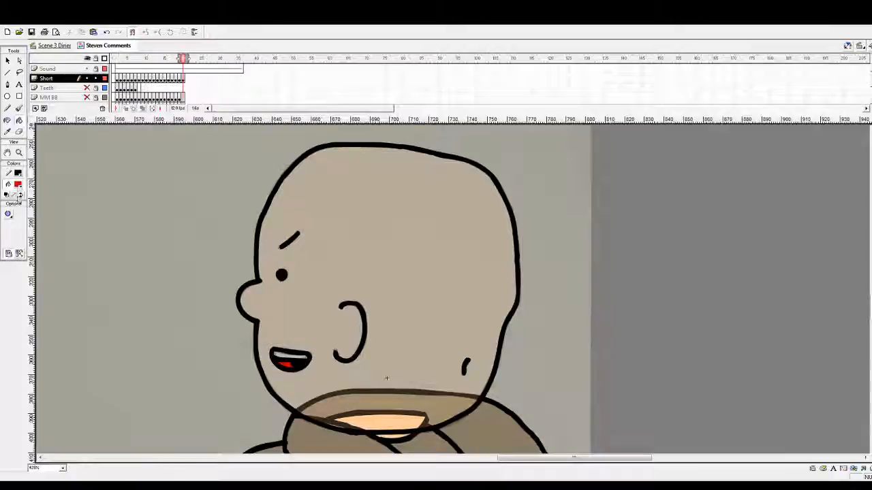
pyautogui.click(7, 195)
pyautogui.click(291, 354)
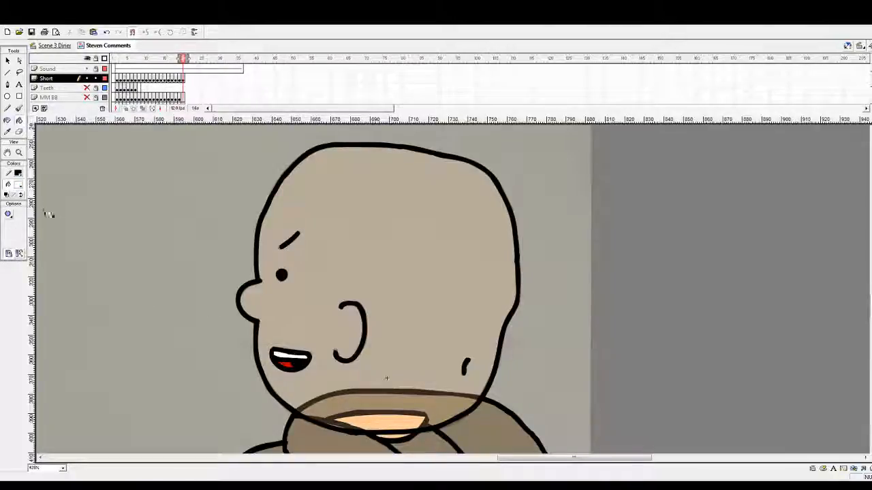
pyautogui.click(428, 259)
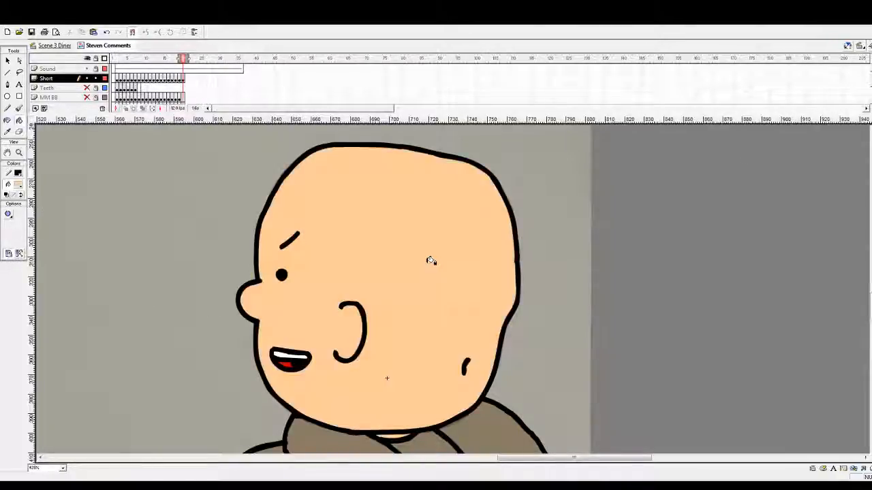
# Group the finished head on frame 20 of the Short layer and add a new layer above Short
pyautogui.click(183, 78)
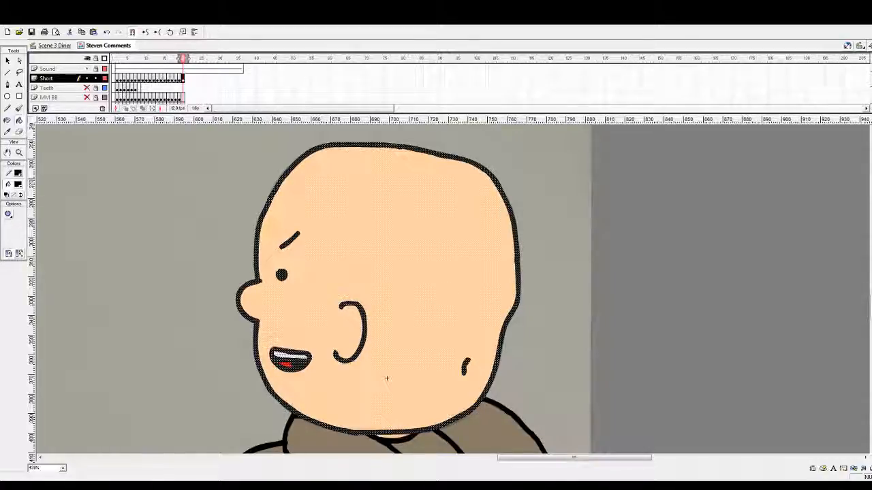
pyautogui.hotkey('ctrl', 'g')
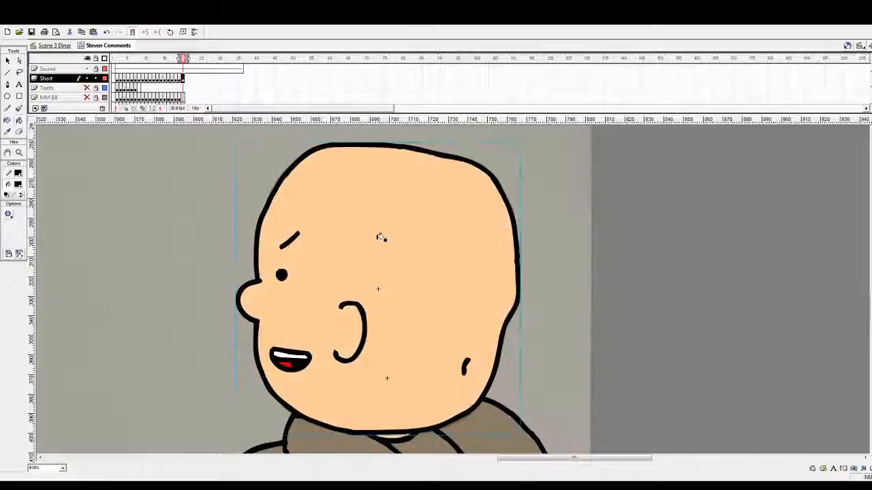
pyautogui.click(36, 109)
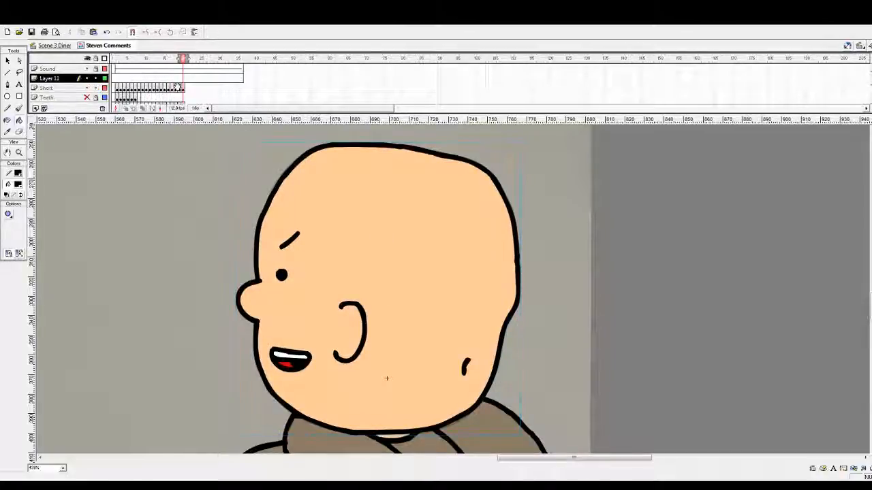
# Move the grouped head to frame 2 of Layer 11 and remove the layer's frames after it
pyautogui.moveTo(120, 79); pyautogui.dragTo(173, 79)
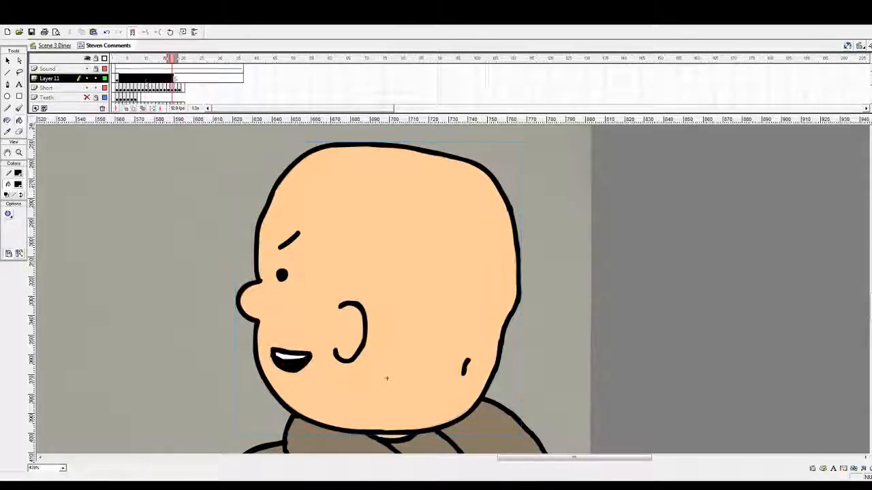
pyautogui.hotkey('shift', 'F5')
pyautogui.hotkey('shift', 'F5')
pyautogui.hotkey('shift', 'F5')
# Insert keyframes of the grouped head on Layer 11 from frame 3 through frame 19
pyautogui.click(121, 79)
pyautogui.press('F6')
pyautogui.press('F6')
pyautogui.press('F6')
pyautogui.press('F6')
pyautogui.press('F6')
pyautogui.press('F6')
pyautogui.press('F6')
pyautogui.press('F6')
pyautogui.press('F6')
pyautogui.press('F6')
pyautogui.press('F6')
pyautogui.press('F6')
pyautogui.press('F6')
pyautogui.press('F6')
pyautogui.press('F6')
pyautogui.press('F6')
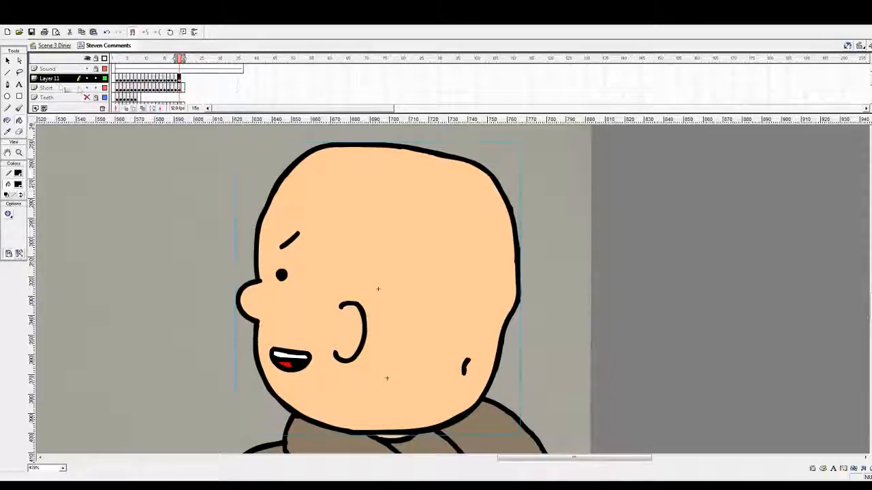
# Rename Layer 11 as Tongue, and lock and hide it
pyautogui.doubleClick(51, 78)
pyautogui.write('Tongue')
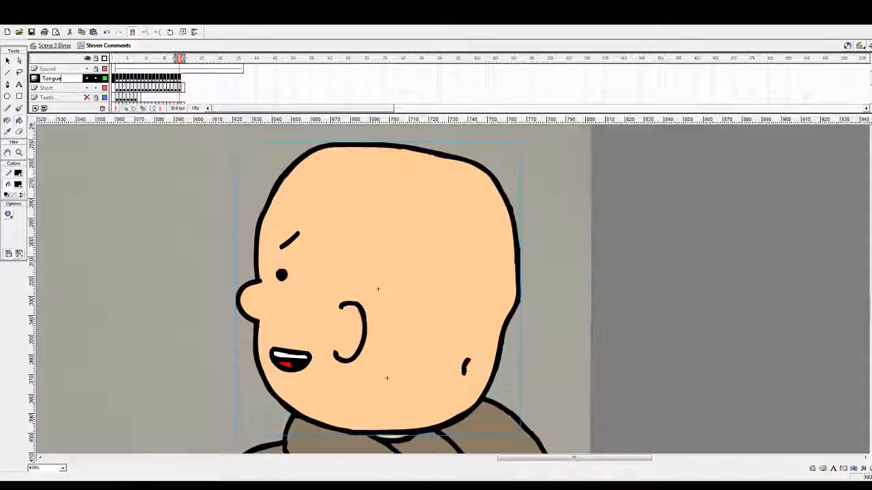
pyautogui.press('Return')
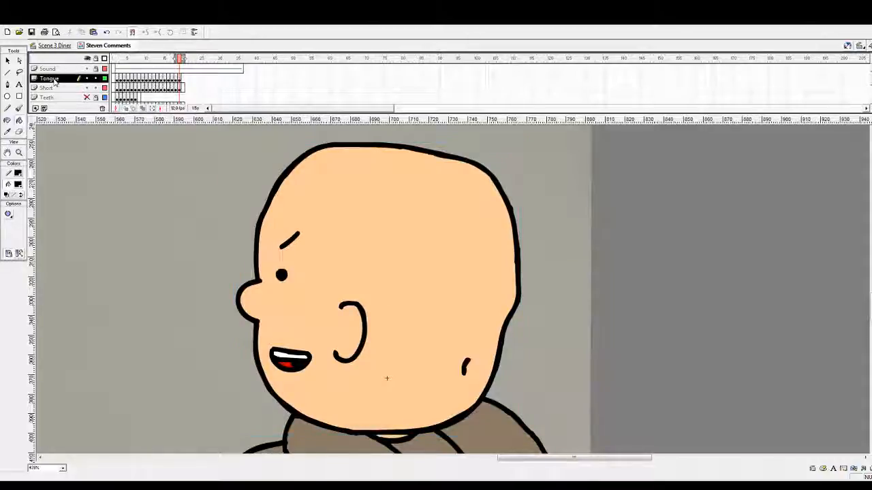
# Select the empty frame 20 of the Short layer and set the Brush fill to blue
pyautogui.click(183, 88)
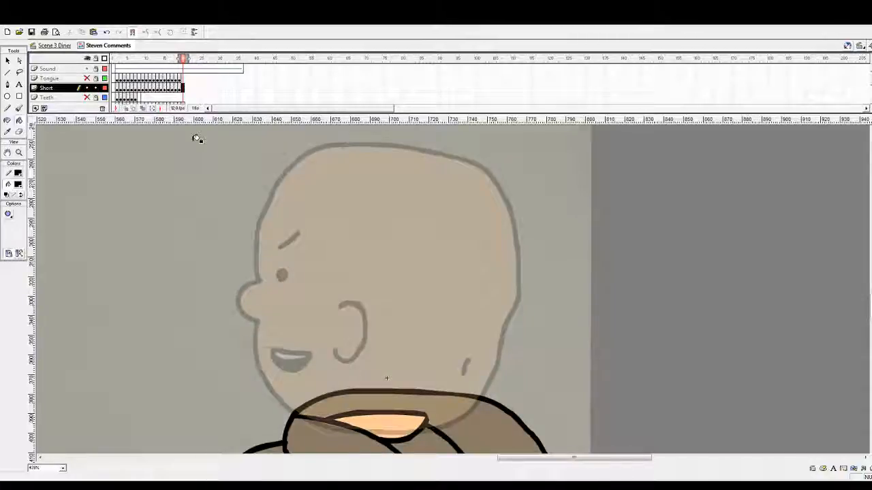
pyautogui.click(21, 108)
pyautogui.scroll(-2, 305, 304)
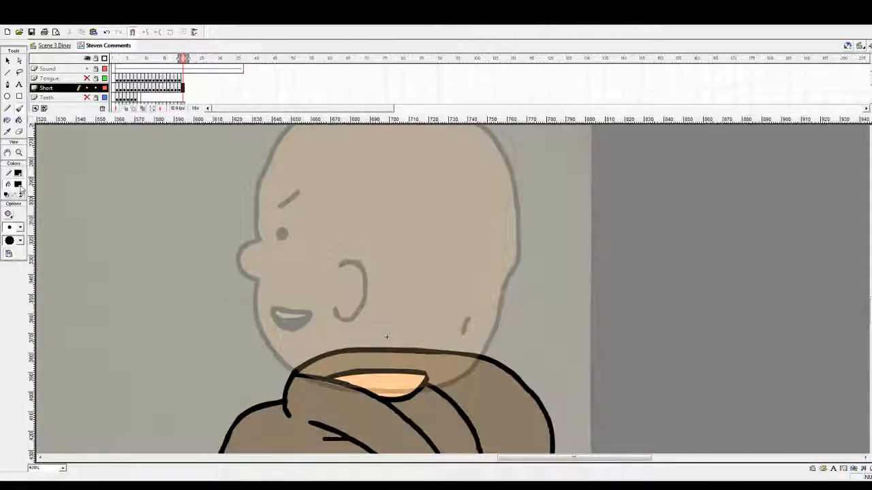
pyautogui.click(19, 224)
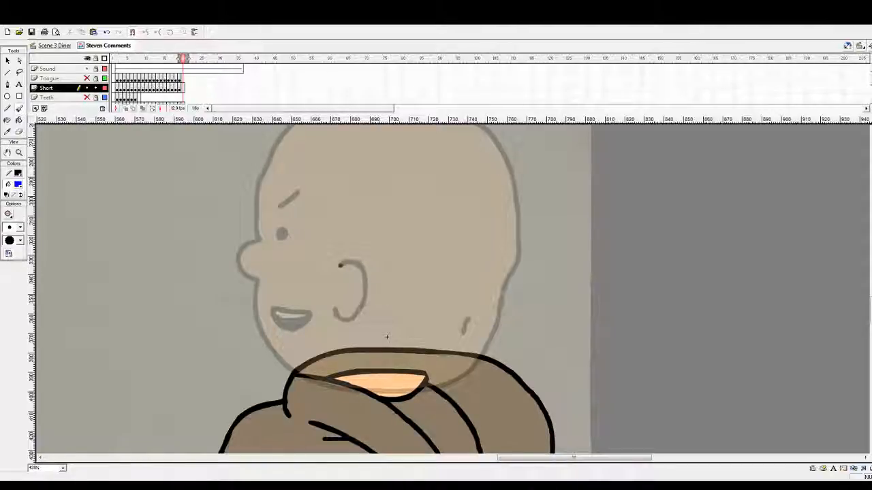
# Trace the ear and draw a deeper open mouth with teeth and tongue areas in blue
pyautogui.moveTo(340, 265)
pyautogui.mouseDown()
pyautogui.moveTo(361, 265)
pyautogui.moveTo(362, 306)
pyautogui.moveTo(350, 318)
pyautogui.moveTo(333, 309)
pyautogui.mouseUp()
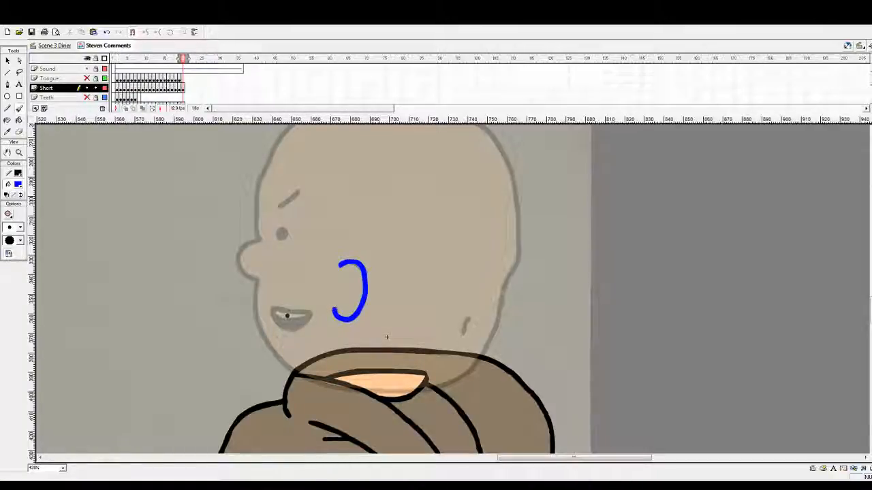
pyautogui.moveTo(272, 309)
pyautogui.mouseDown()
pyautogui.moveTo(310, 314)
pyautogui.moveTo(300, 325)
pyautogui.mouseUp()
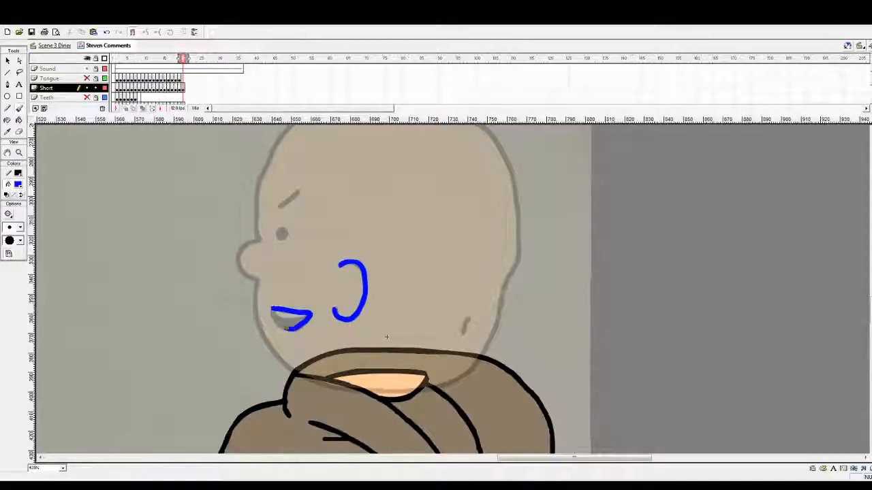
pyautogui.hotkey('ctrl', 'z')
pyautogui.moveTo(280, 310)
pyautogui.mouseDown()
pyautogui.moveTo(311, 315)
pyautogui.moveTo(270, 315)
pyautogui.moveTo(290, 333)
pyautogui.moveTo(302, 332)
pyautogui.moveTo(310, 314)
pyautogui.moveTo(283, 328)
pyautogui.mouseUp()
pyautogui.hotkey('ctrl', 'z')
pyautogui.hotkey('ctrl', 'z')
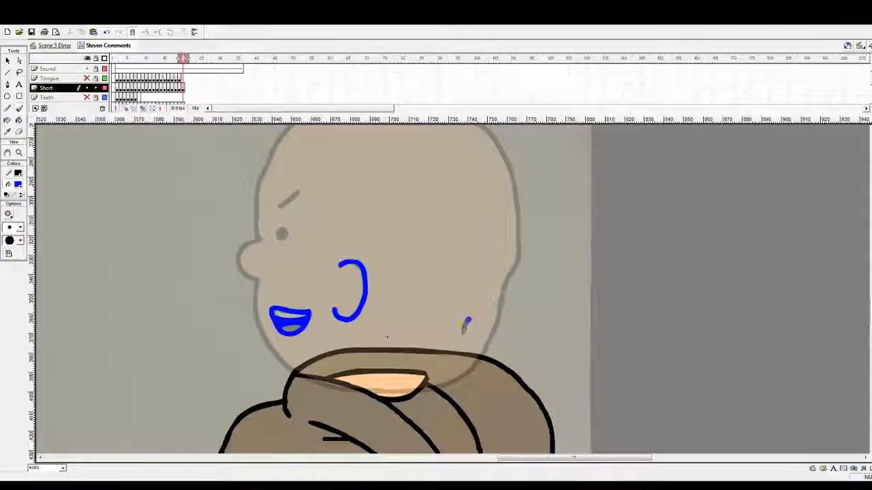
# Trace the neck mark, eye, eyebrow and nose in blue over the faded head
pyautogui.moveTo(469, 318); pyautogui.dragTo(463, 333)
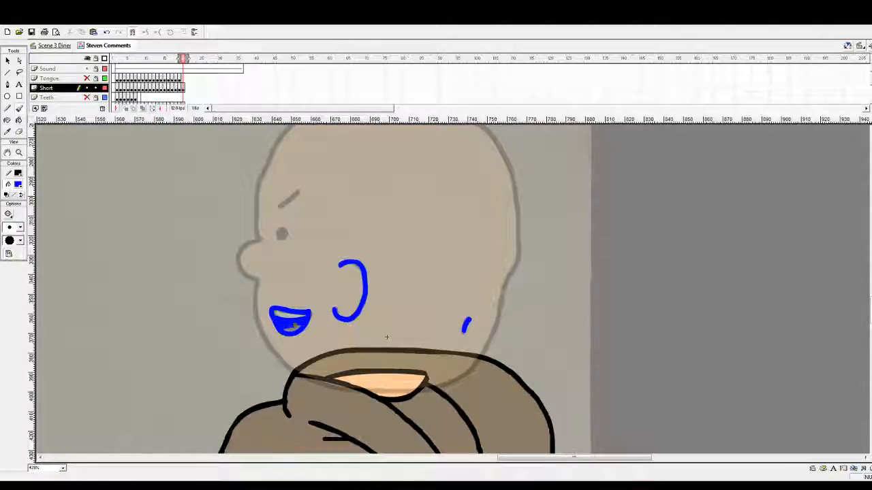
pyautogui.moveTo(279, 228); pyautogui.dragTo(282, 235)
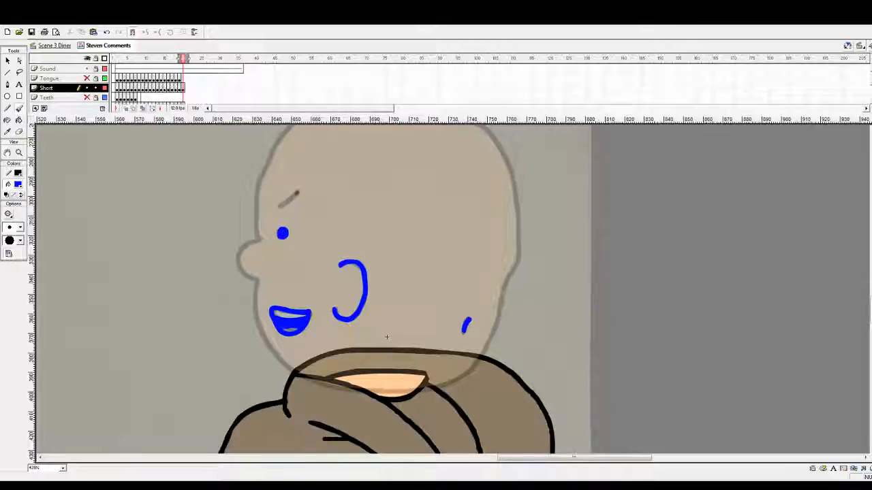
pyautogui.moveTo(297, 192); pyautogui.dragTo(279, 205)
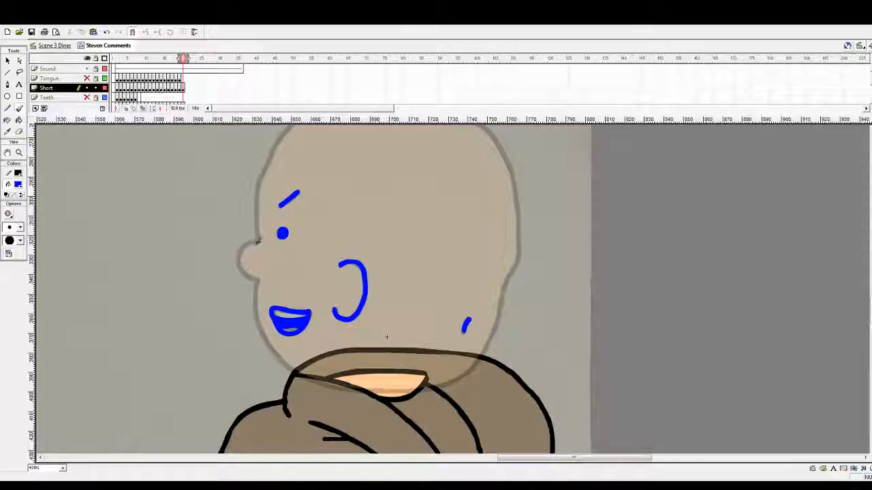
pyautogui.moveTo(259, 240)
pyautogui.mouseDown()
pyautogui.moveTo(241, 251)
pyautogui.moveTo(242, 271)
pyautogui.moveTo(260, 280)
pyautogui.mouseUp()
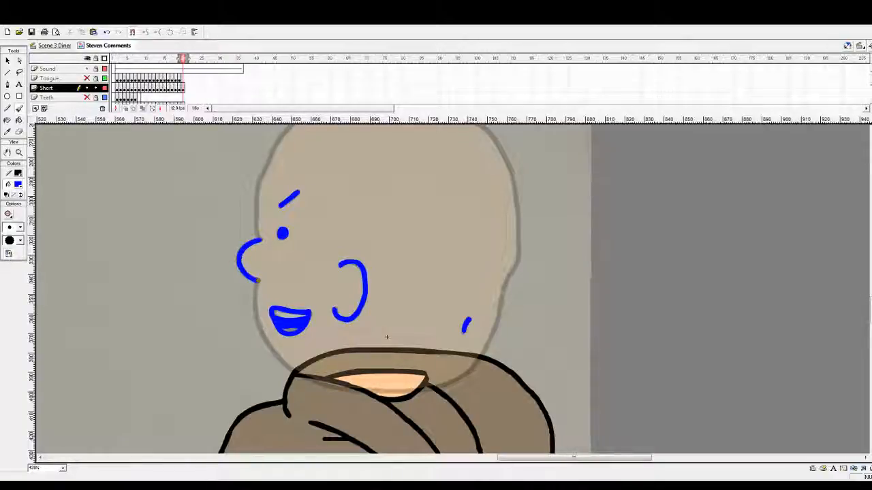
# Trace the forehead, crown and upper back of the faded head in blue with the Brush
pyautogui.scroll(2, 260, 281)
pyautogui.scroll(2, 291, 272)
pyautogui.moveTo(391, 185)
pyautogui.mouseDown()
pyautogui.moveTo(324, 187)
pyautogui.moveTo(299, 201)
pyautogui.moveTo(268, 241)
pyautogui.moveTo(260, 321)
pyautogui.mouseUp()
pyautogui.hotkey('ctrl', 'z')
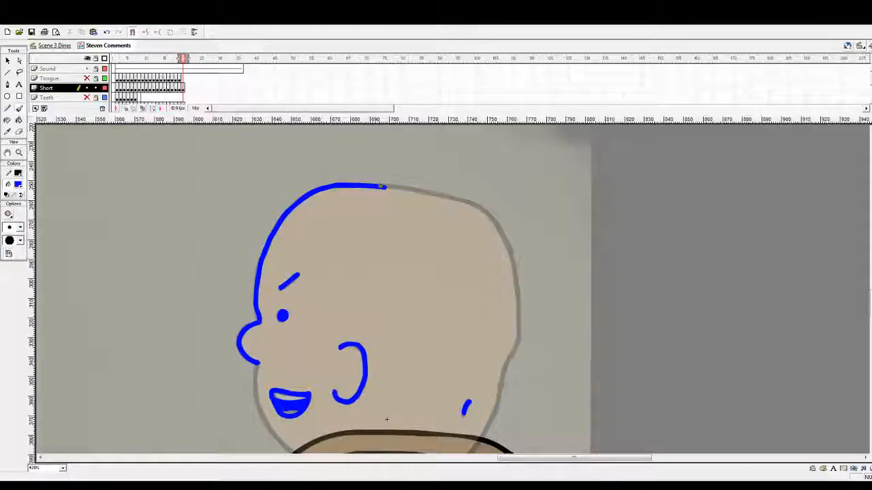
pyautogui.hotkey('ctrl', 'z')
pyautogui.moveTo(389, 189)
pyautogui.mouseDown()
pyautogui.moveTo(476, 205)
pyautogui.moveTo(512, 264)
pyautogui.mouseUp()
# Trace the lower back of the head, jaw and chin in blue to close the outline down to the nose
pyautogui.scroll(-3, 509, 255)
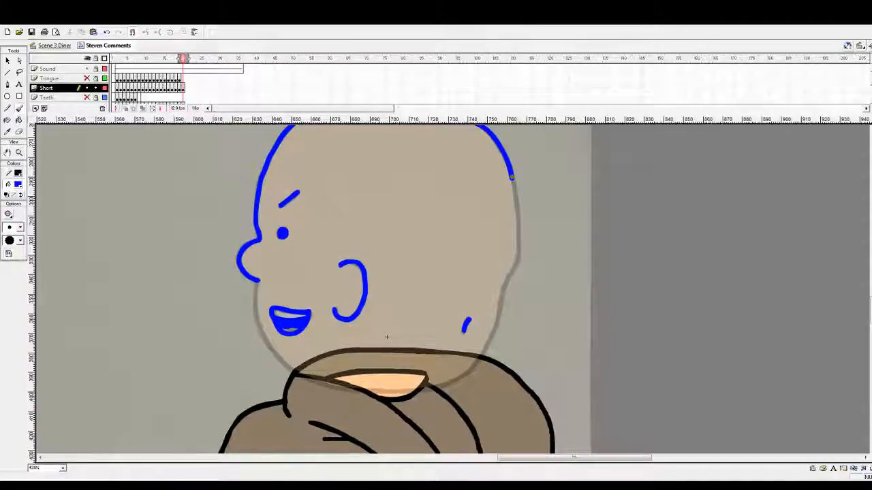
pyautogui.moveTo(514, 190)
pyautogui.mouseDown()
pyautogui.moveTo(519, 256)
pyautogui.moveTo(498, 311)
pyautogui.mouseUp()
pyautogui.hotkey('ctrl', 'z')
pyautogui.scroll(-3, 498, 310)
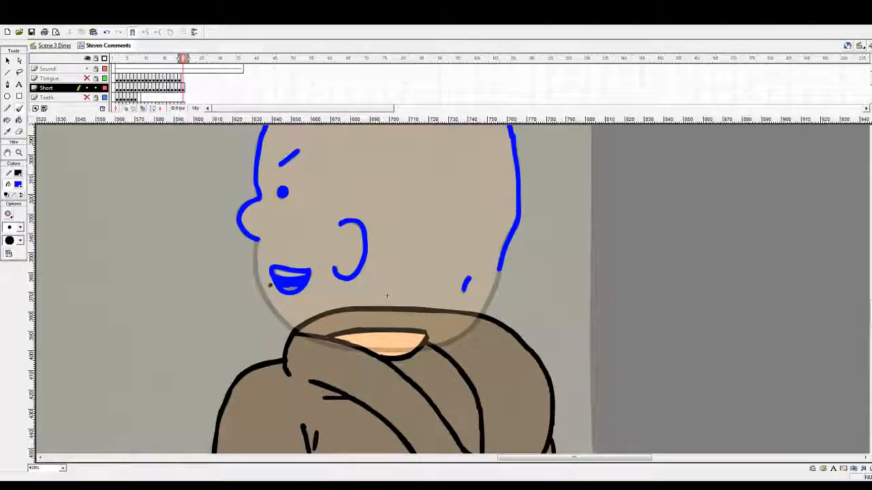
pyautogui.moveTo(254, 243)
pyautogui.mouseDown()
pyautogui.moveTo(264, 299)
pyautogui.moveTo(283, 326)
pyautogui.moveTo(303, 342)
pyautogui.moveTo(361, 356)
pyautogui.mouseUp()
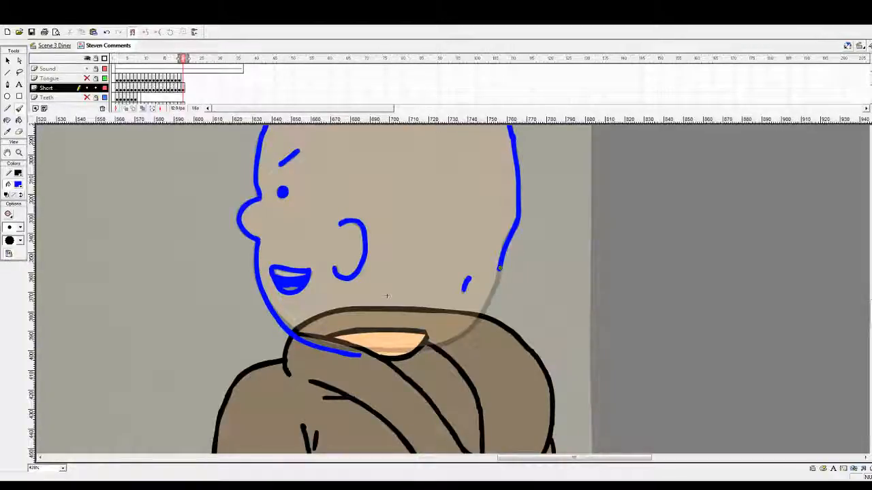
pyautogui.moveTo(500, 268)
pyautogui.mouseDown()
pyautogui.moveTo(475, 320)
pyautogui.moveTo(449, 344)
pyautogui.moveTo(357, 355)
pyautogui.mouseUp()
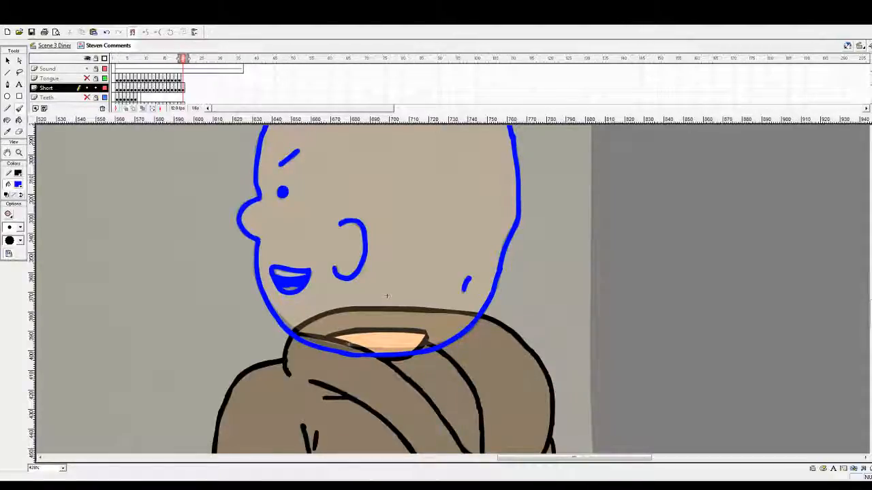
# Recolour all of the blue head linework on frame 20 of the Short layer black
pyautogui.scroll(3, 348, 343)
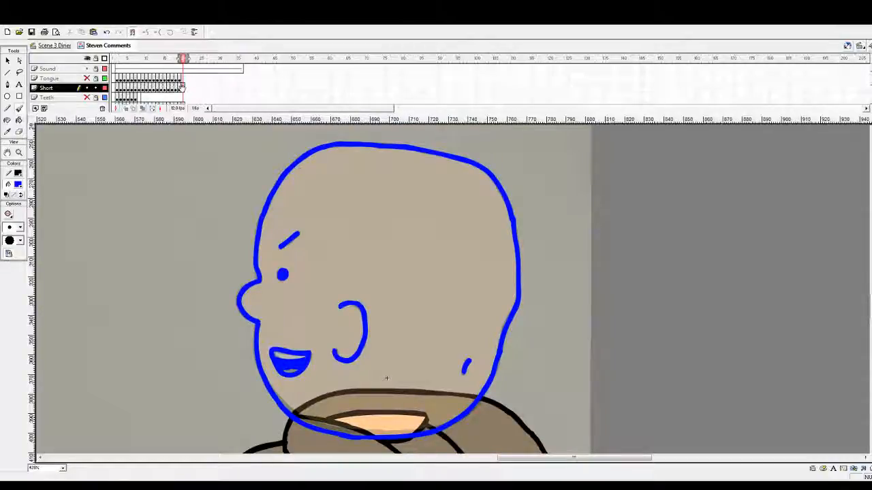
pyautogui.click(182, 88)
pyautogui.click(19, 185)
pyautogui.click(7, 202)
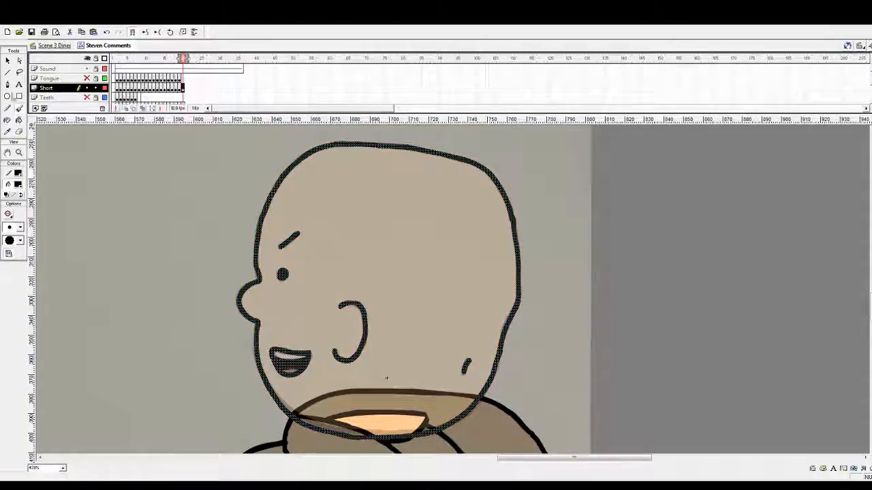
pyautogui.click(9, 63)
pyautogui.click(93, 210)
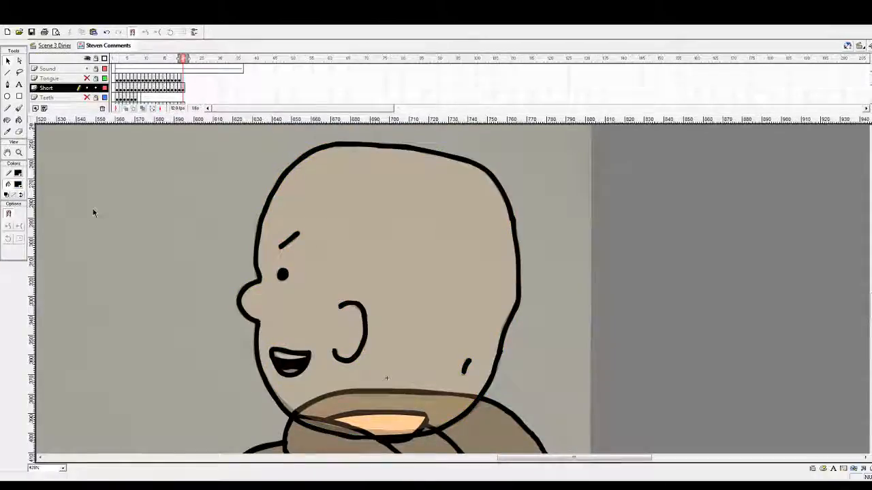
# Fill the inside of the head outline with the peach skin colour
pyautogui.click(20, 185)
pyautogui.click(817, 115)
pyautogui.click(19, 121)
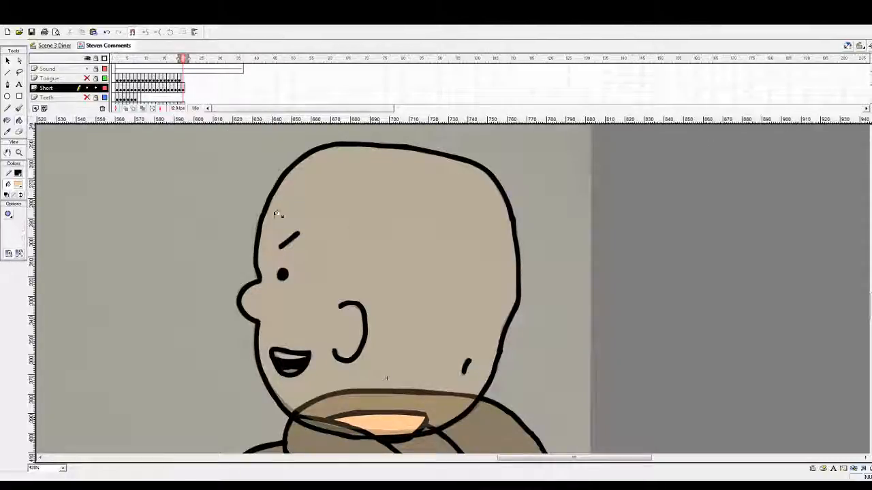
pyautogui.click(276, 215)
# Fill the upper teeth area of the mouth with white and the tongue area with red
pyautogui.scroll(-2, 245, 221)
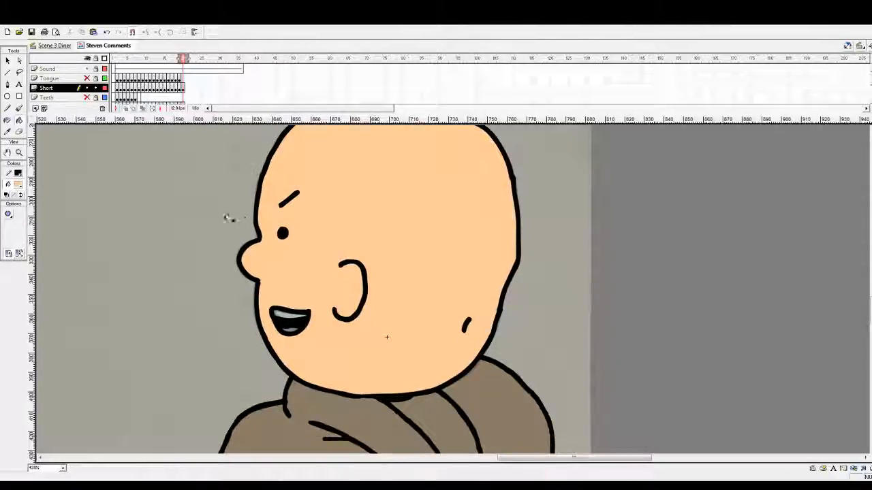
pyautogui.click(19, 186)
pyautogui.click(6, 232)
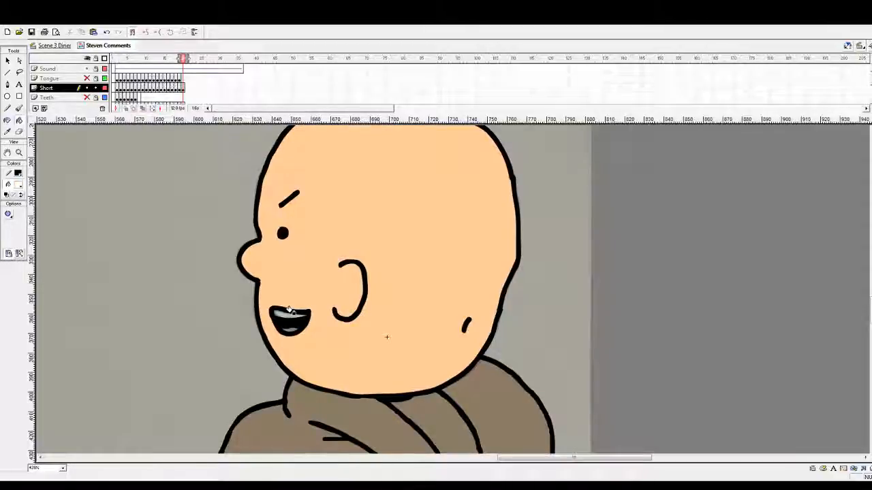
pyautogui.click(290, 312)
pyautogui.click(43, 235)
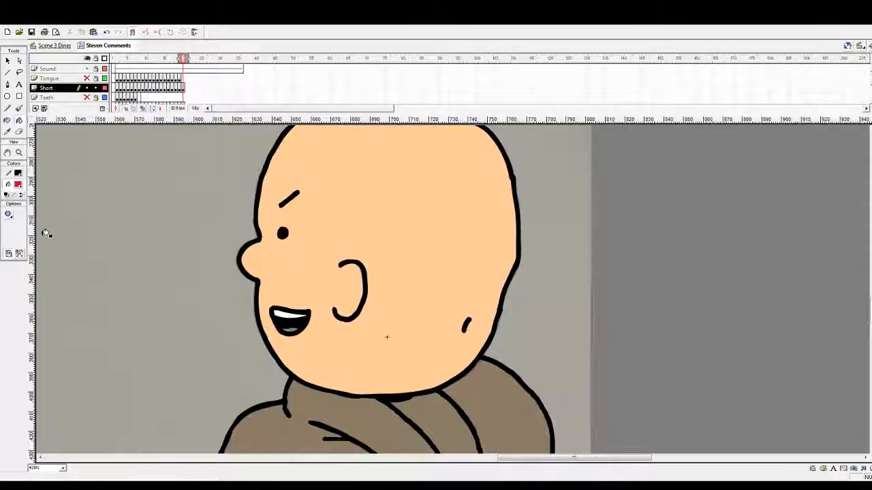
pyautogui.click(19, 186)
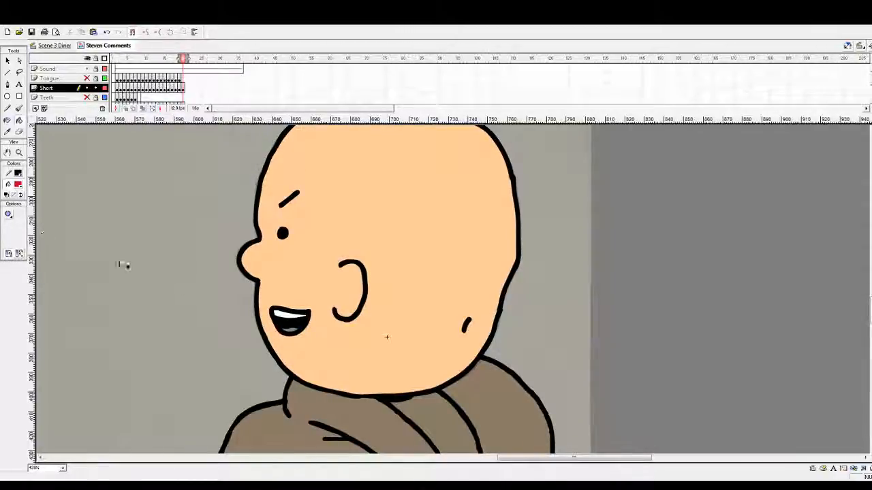
pyautogui.click(294, 328)
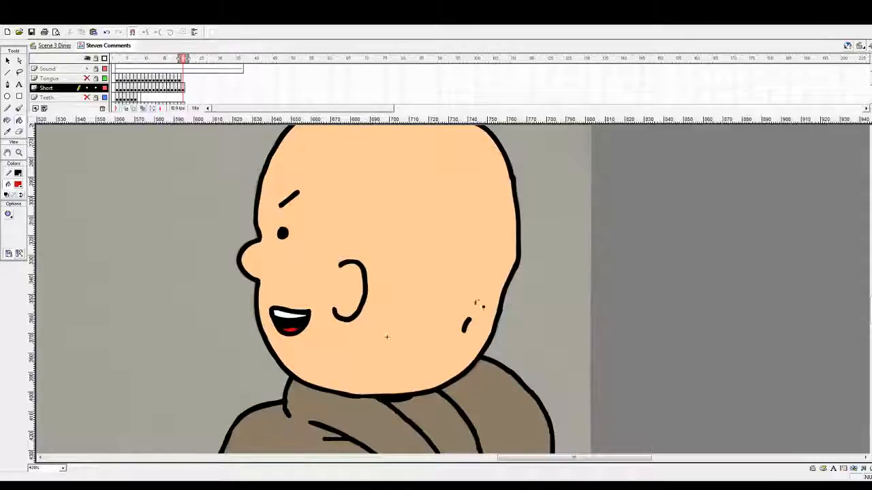
# Group all the head artwork on frame 20 of the Short layer and add a new layer above Short
pyautogui.click(181, 87)
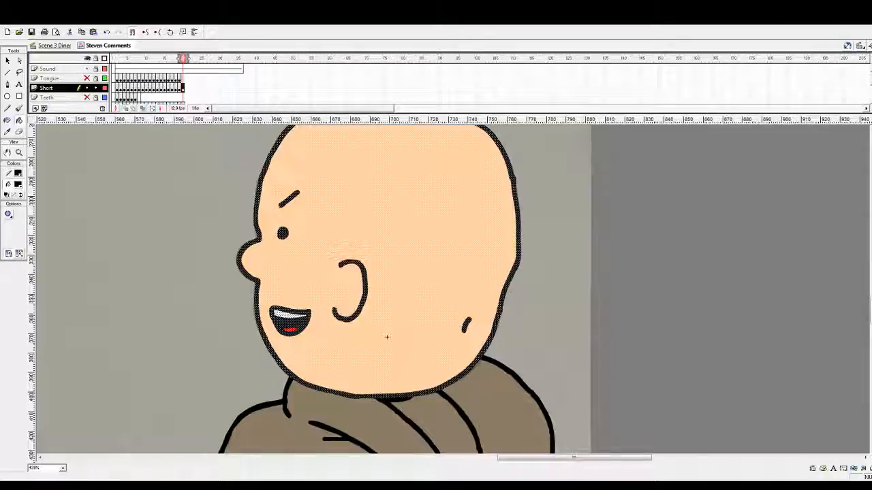
pyautogui.hotkey('ctrl', 'g')
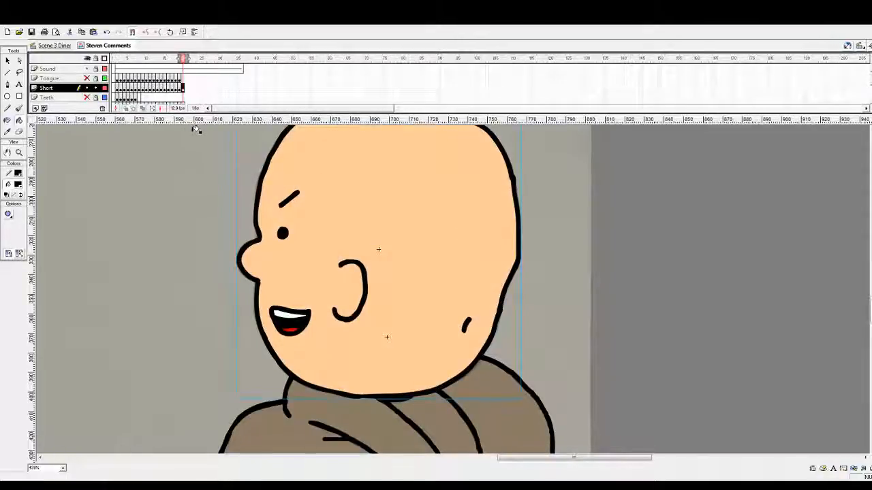
pyautogui.click(35, 108)
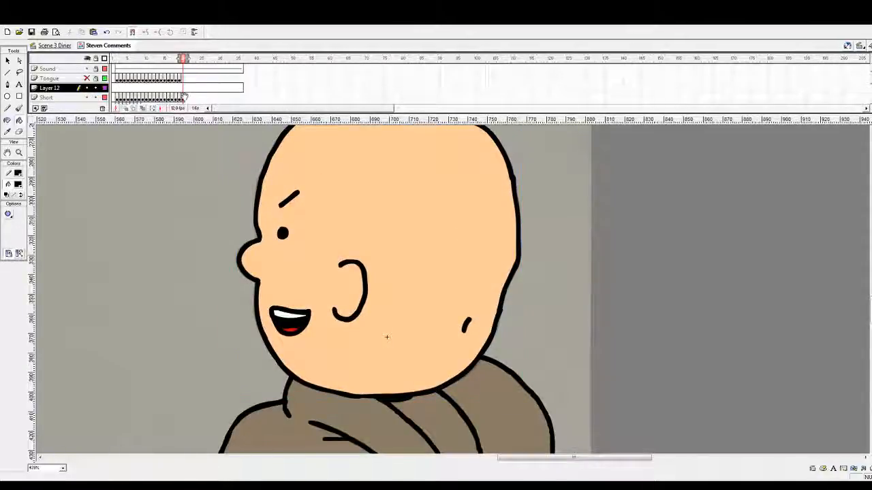
# Remove the surplus frames from Layer 12 and build keyframes up to frame 19 holding the grouped open-mouthed head
pyautogui.moveTo(121, 88); pyautogui.dragTo(250, 89)
pyautogui.hotkey('shift', 'F5')
pyautogui.click(118, 89)
pyautogui.click(120, 88)
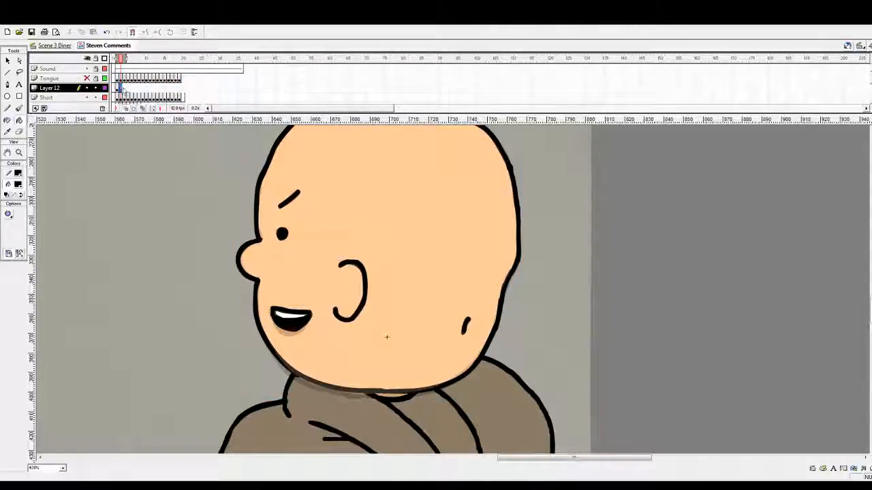
pyautogui.press('F6')
pyautogui.press('Return')
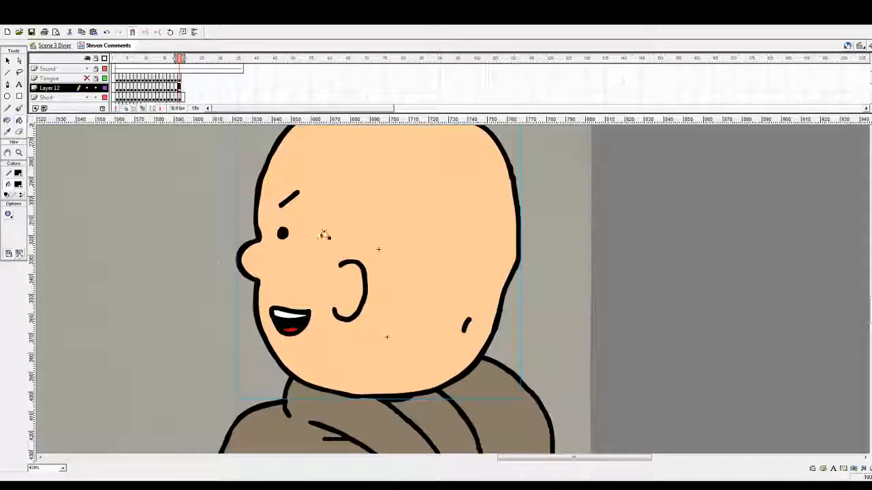
# Rename Layer 12 as Large
pyautogui.doubleClick(46, 88)
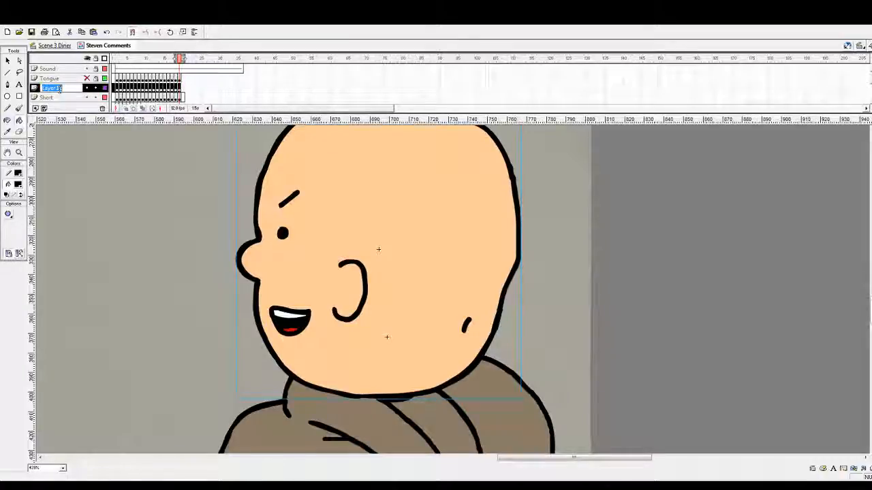
pyautogui.write('Lip')
pyautogui.write('rge')
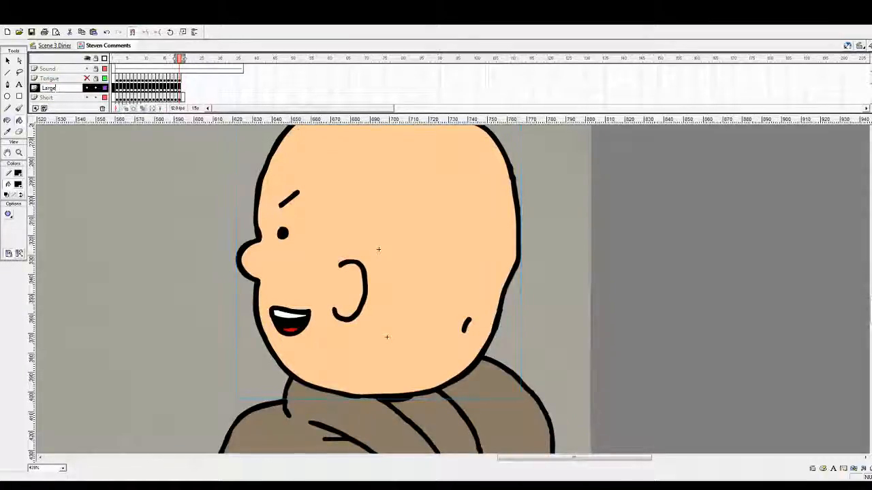
pyautogui.press('Return')
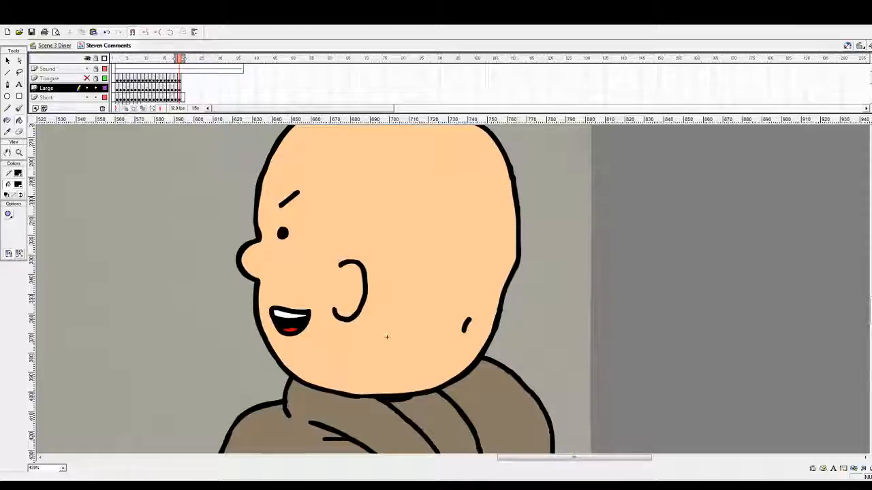
# Enlarge the timeline to show more layers, and hide and lock the Large layer
pyautogui.scroll(-1, 578, 110)
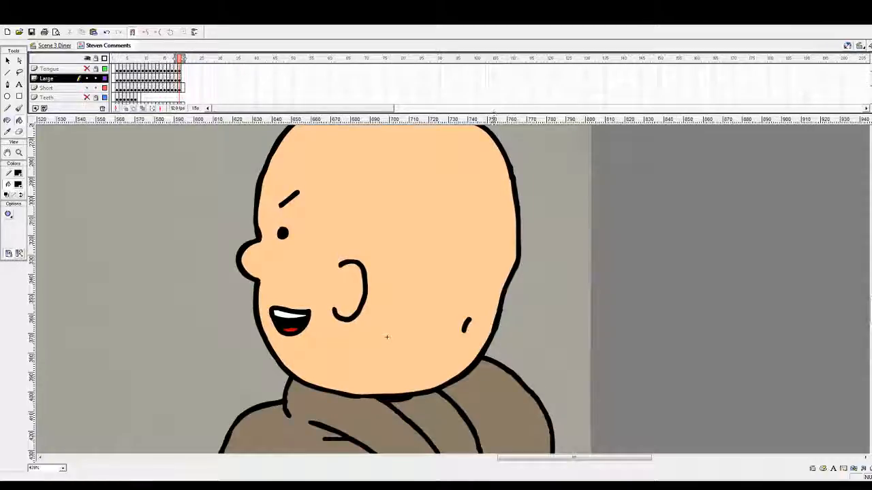
pyautogui.moveTo(493, 114); pyautogui.dragTo(489, 141)
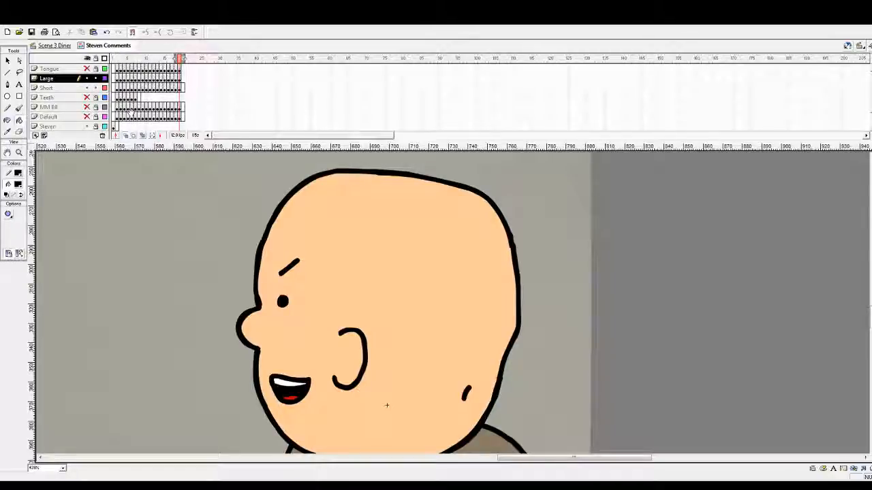
pyautogui.click(87, 79)
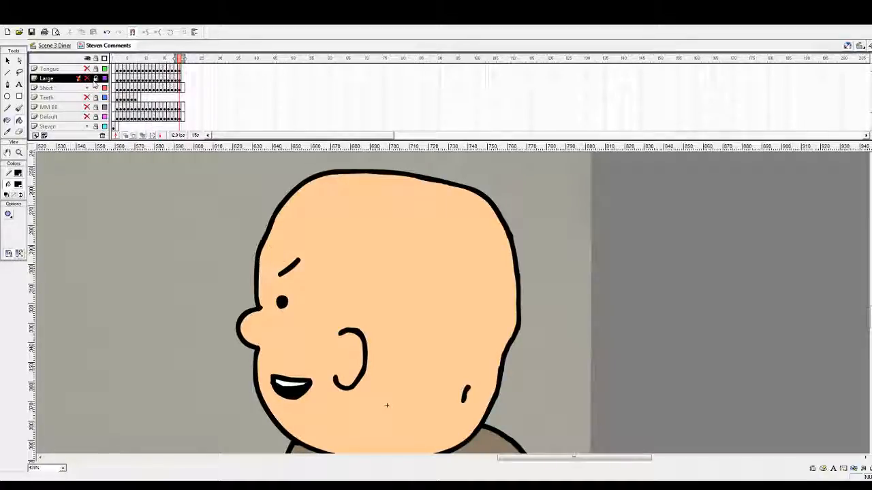
# On the empty frame 20 of the Short layer, brush a toothy mouth, the ear and the neck mark in red
pyautogui.click(183, 87)
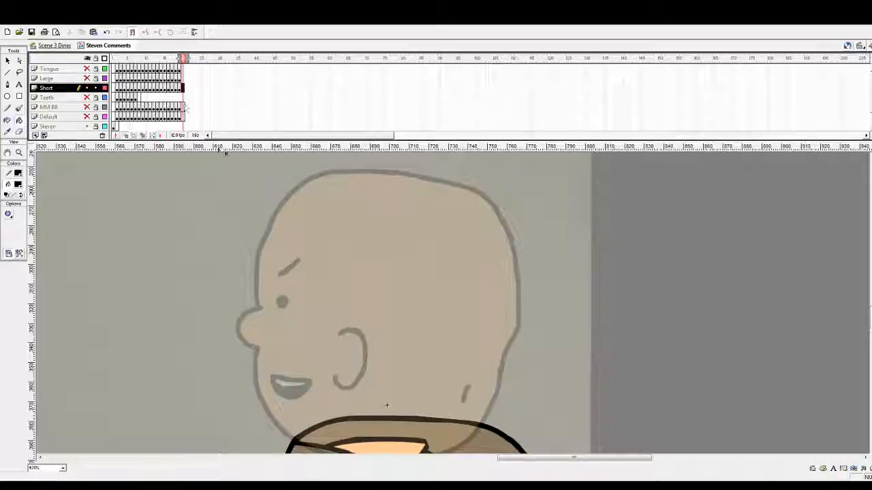
pyautogui.click(19, 108)
pyautogui.scroll(-3, 120, 193)
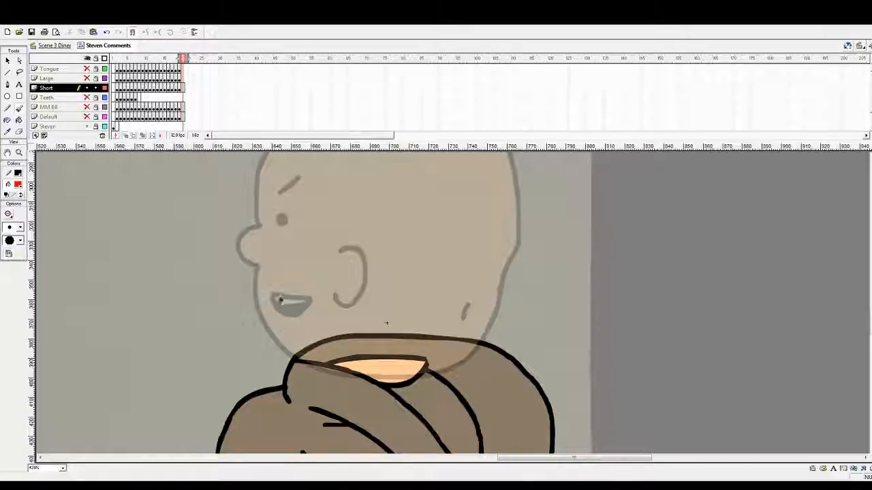
pyautogui.moveTo(281, 296)
pyautogui.mouseDown()
pyautogui.moveTo(271, 294)
pyautogui.moveTo(313, 300)
pyautogui.moveTo(273, 298)
pyautogui.moveTo(275, 313)
pyautogui.mouseUp()
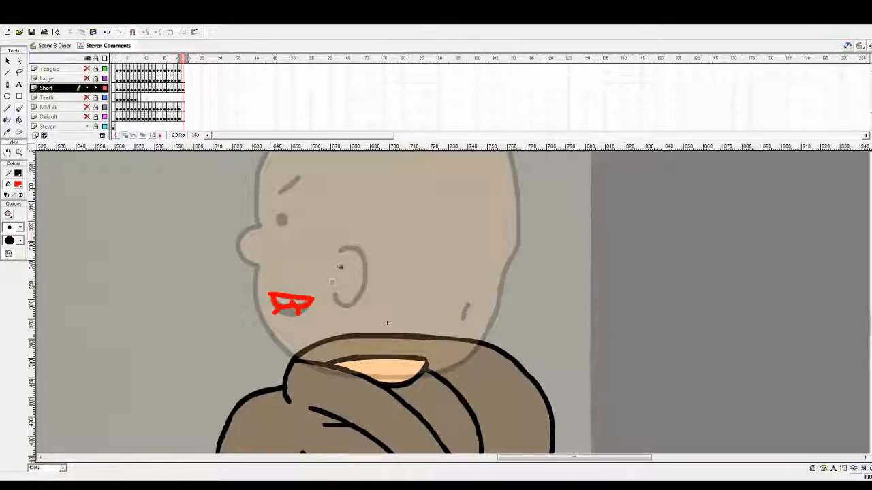
pyautogui.moveTo(339, 252)
pyautogui.mouseDown()
pyautogui.moveTo(359, 249)
pyautogui.moveTo(366, 283)
pyautogui.moveTo(355, 303)
pyautogui.moveTo(340, 307)
pyautogui.mouseUp()
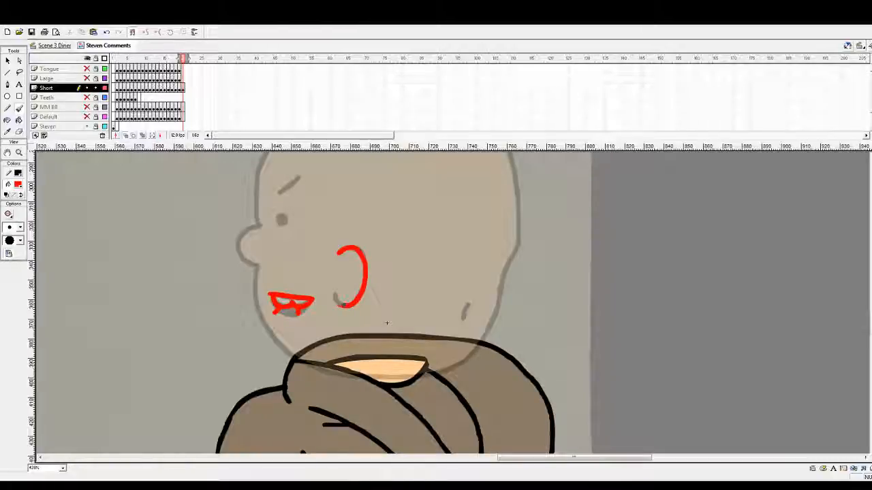
pyautogui.moveTo(470, 304); pyautogui.dragTo(463, 318)
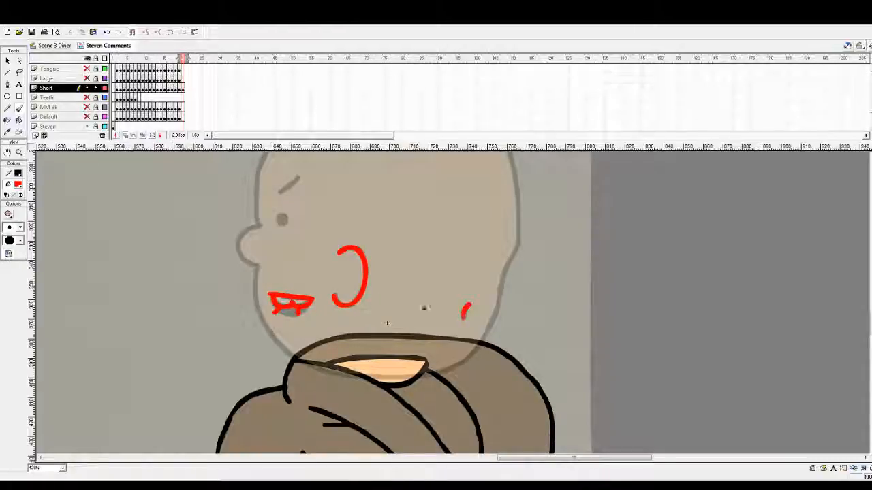
# Trace the eye, eyebrow and nose in red over the faded head
pyautogui.scroll(1, 279, 238)
pyautogui.moveTo(278, 260); pyautogui.dragTo(284, 263)
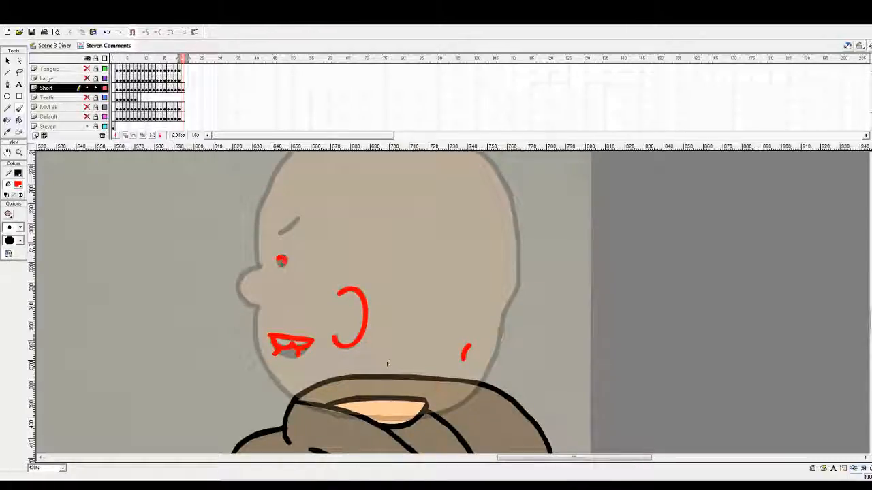
pyautogui.moveTo(299, 218); pyautogui.dragTo(280, 233)
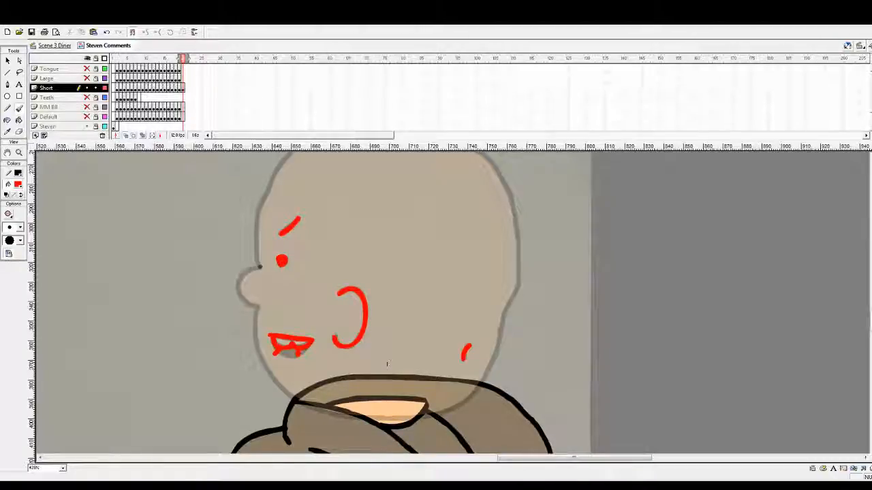
pyautogui.moveTo(250, 269)
pyautogui.mouseDown()
pyautogui.moveTo(236, 298)
pyautogui.moveTo(254, 307)
pyautogui.mouseUp()
# Trace the forehead, crown and upper back of the head in red over the faded outline
pyautogui.scroll(3, 350, 241)
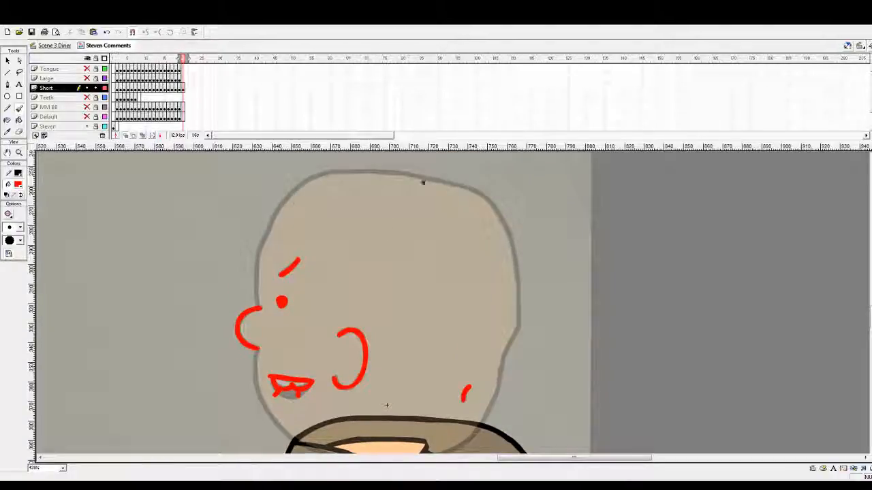
pyautogui.moveTo(425, 179)
pyautogui.mouseDown()
pyautogui.moveTo(352, 170)
pyautogui.moveTo(304, 181)
pyautogui.moveTo(281, 203)
pyautogui.moveTo(258, 249)
pyautogui.moveTo(261, 310)
pyautogui.mouseUp()
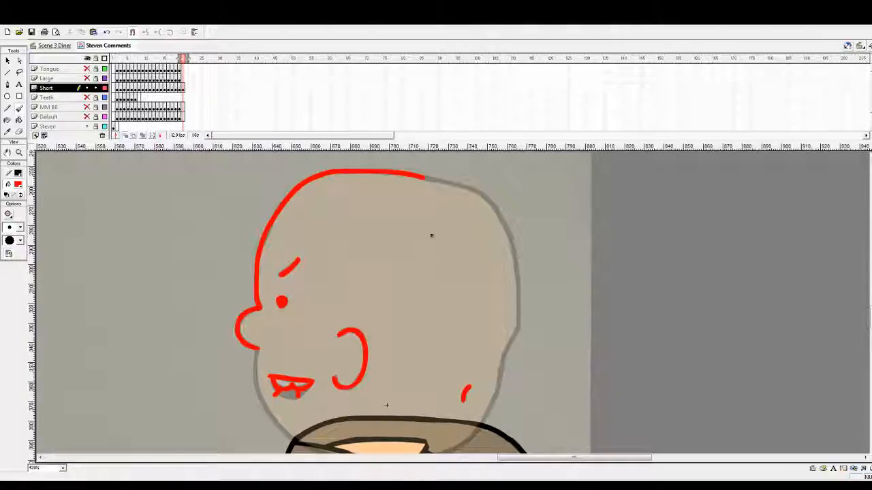
pyautogui.moveTo(423, 177)
pyautogui.mouseDown()
pyautogui.moveTo(483, 197)
pyautogui.moveTo(513, 252)
pyautogui.mouseUp()
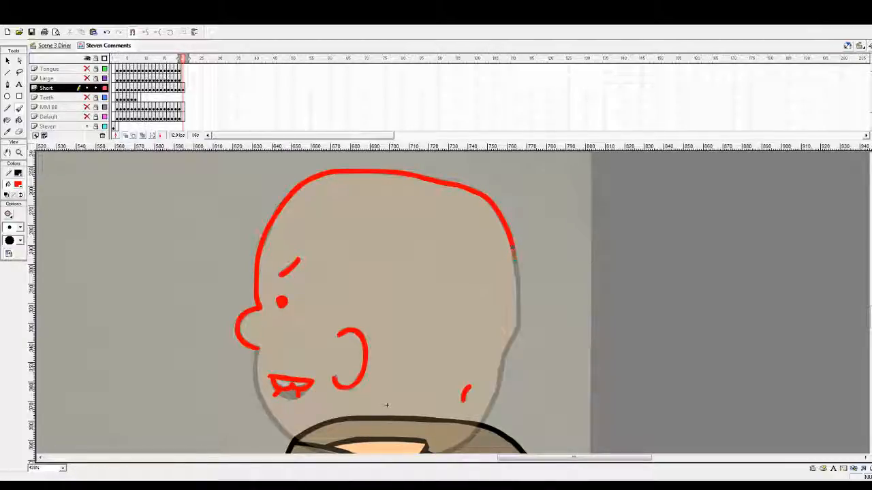
pyautogui.scroll(-3, 386, 406)
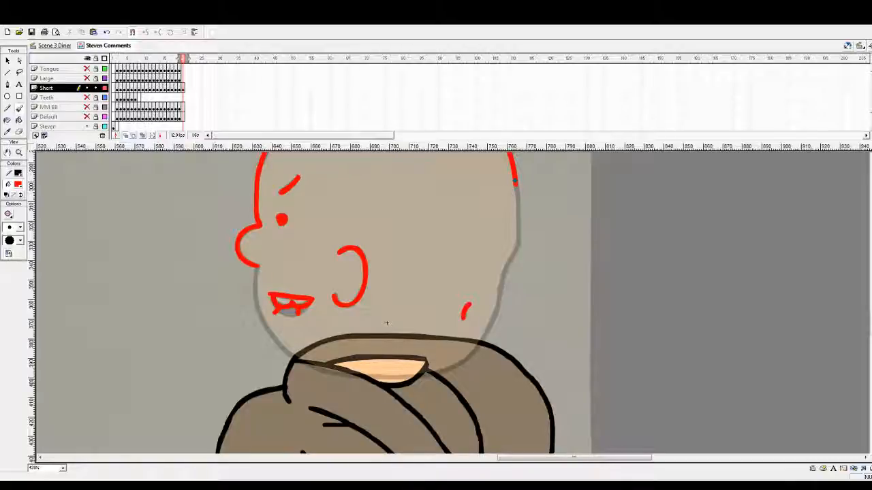
pyautogui.moveTo(515, 188)
pyautogui.mouseDown()
pyautogui.moveTo(517, 246)
pyautogui.moveTo(491, 321)
pyautogui.mouseUp()
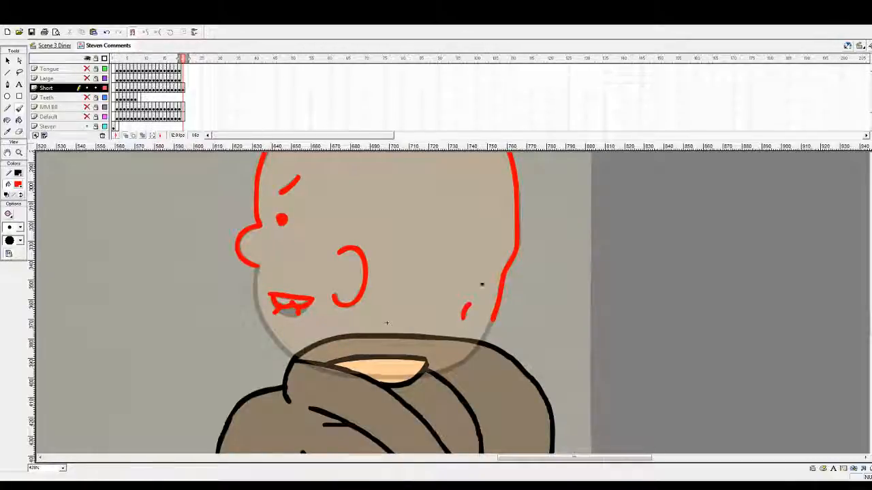
pyautogui.scroll(3, 470, 273)
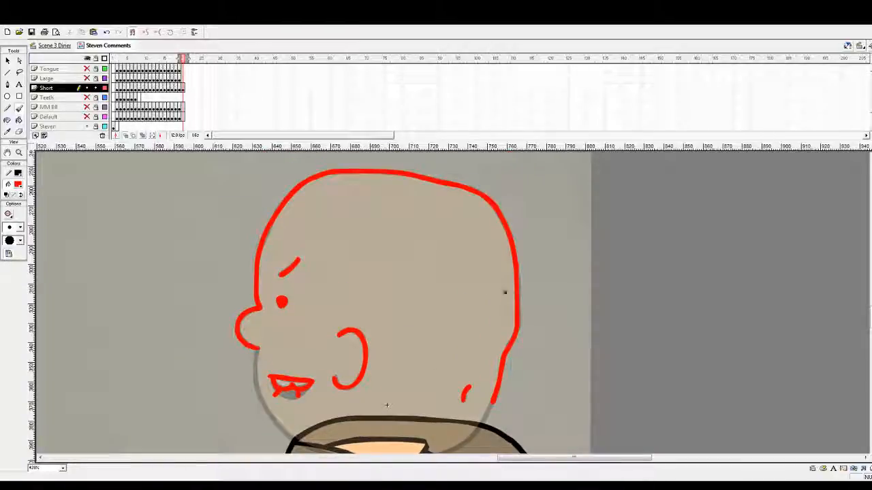
pyautogui.hotkey('ctrl', 'z')
pyautogui.moveTo(516, 266); pyautogui.dragTo(517, 335)
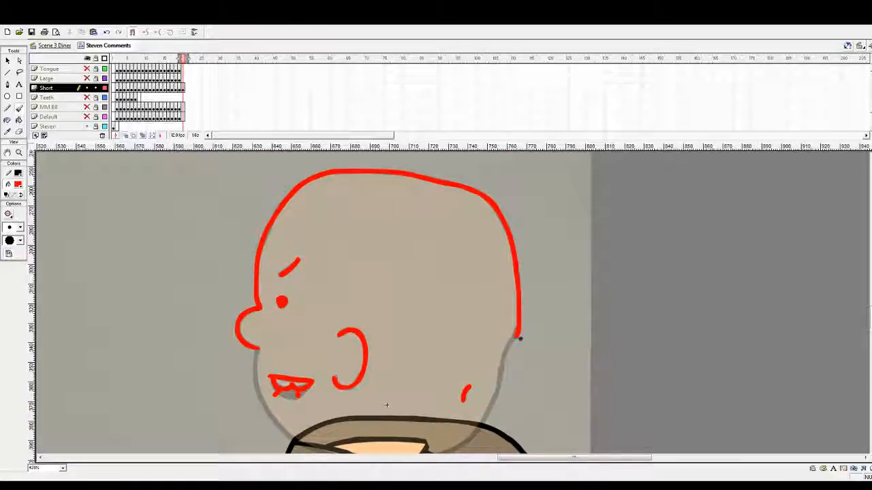
pyautogui.hotkey('ctrl', 'z')
# Trace the back of the head, the jaw, the chin and the nape in red to complete the outline
pyautogui.moveTo(515, 265)
pyautogui.mouseDown()
pyautogui.moveTo(518, 325)
pyautogui.moveTo(505, 356)
pyautogui.mouseUp()
pyautogui.hotkey('ctrl', 'z')
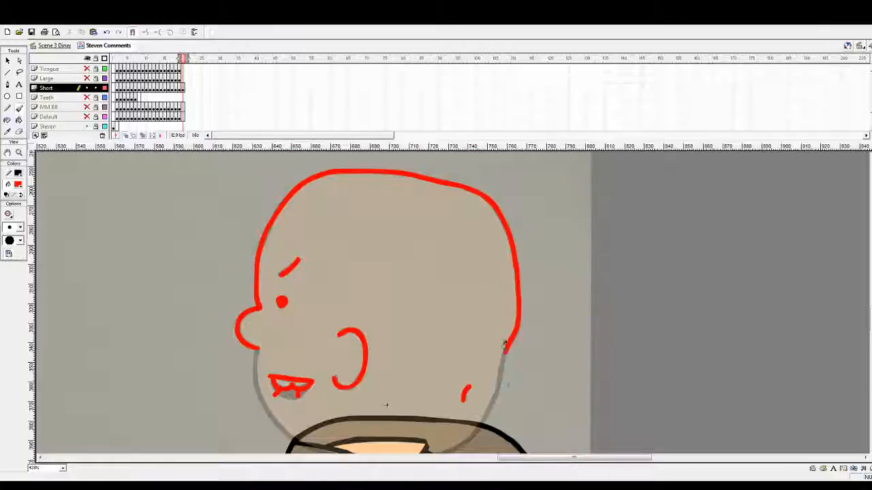
pyautogui.scroll(-3, 430, 280)
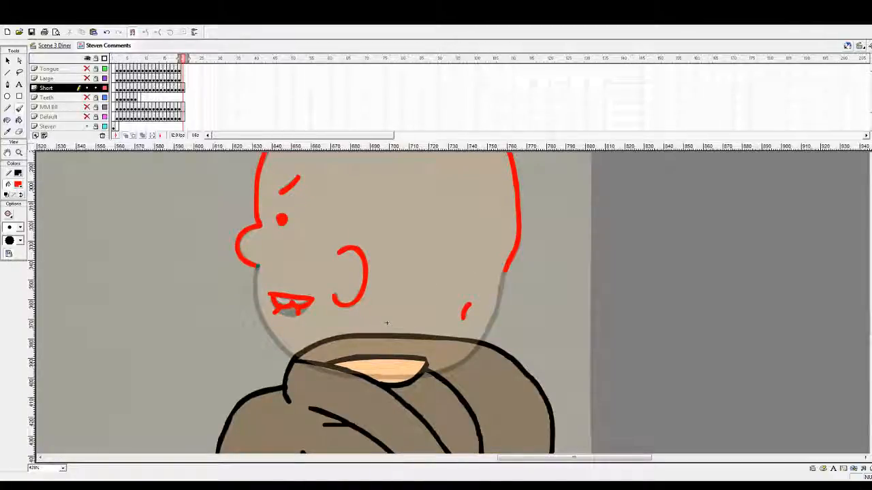
pyautogui.moveTo(256, 282)
pyautogui.mouseDown()
pyautogui.moveTo(261, 319)
pyautogui.moveTo(289, 352)
pyautogui.moveTo(364, 377)
pyautogui.moveTo(417, 374)
pyautogui.mouseUp()
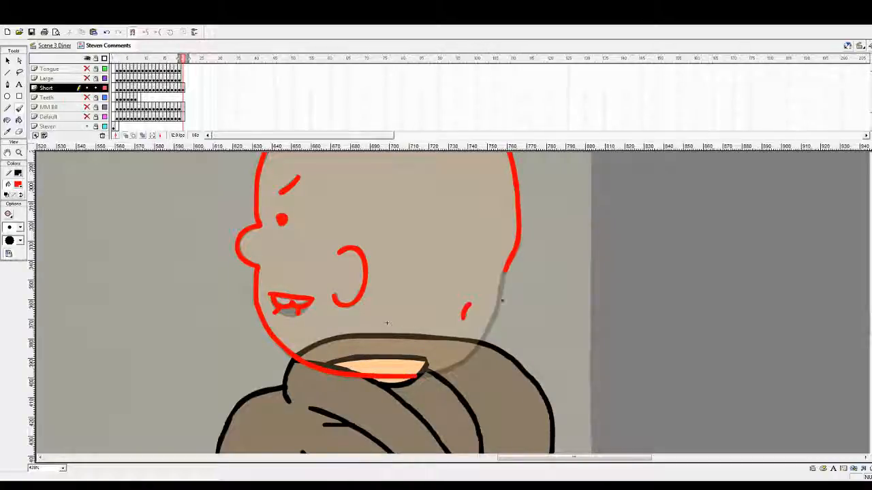
pyautogui.moveTo(504, 271)
pyautogui.mouseDown()
pyautogui.moveTo(491, 324)
pyautogui.moveTo(450, 366)
pyautogui.mouseUp()
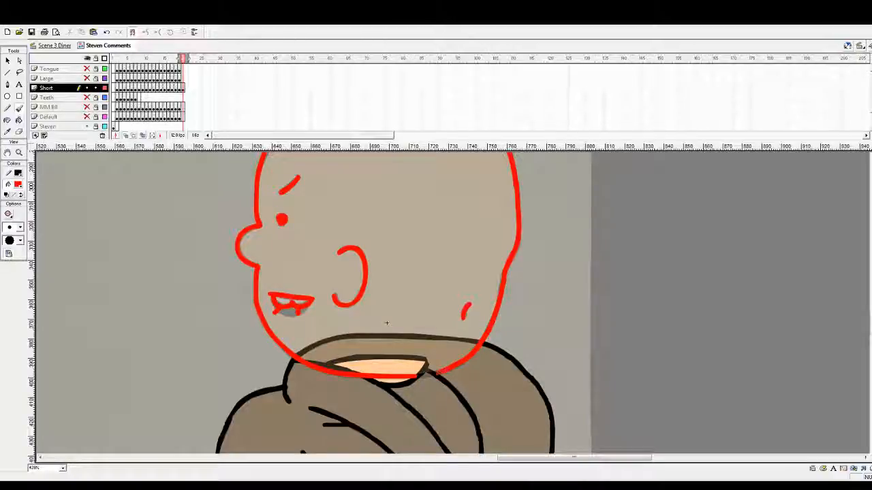
pyautogui.scroll(3, 443, 347)
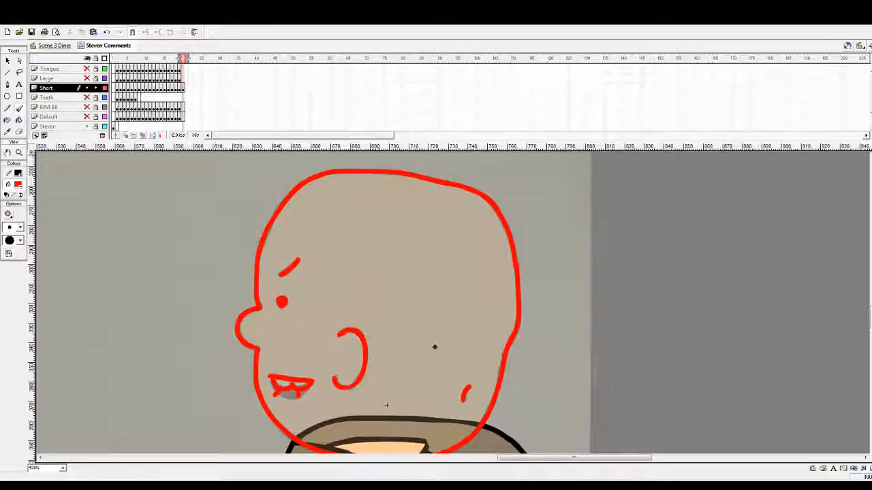
pyautogui.scroll(-2, 434, 347)
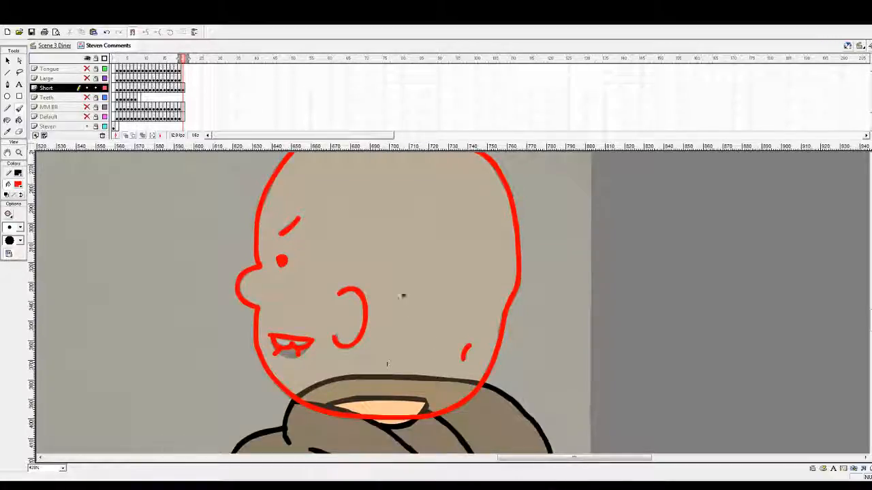
# Recolor all the red head linework on frame 20 of the Short layer black
pyautogui.click(183, 88)
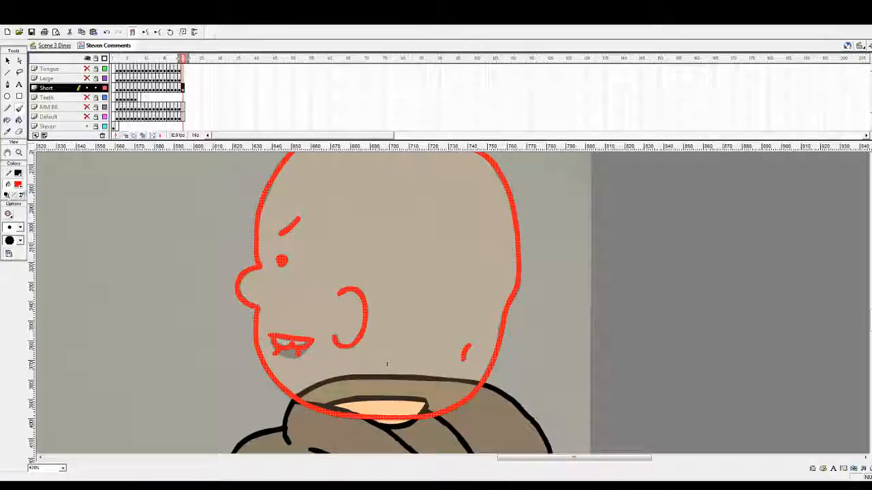
pyautogui.press('Delete')
pyautogui.click(8, 61)
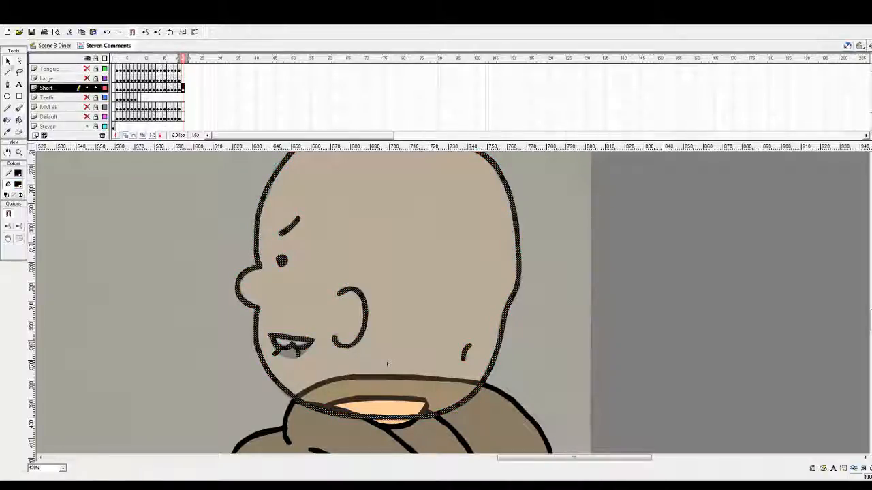
# Fill the teeth with white and the head with the light skin color
pyautogui.scroll(2, 125, 214)
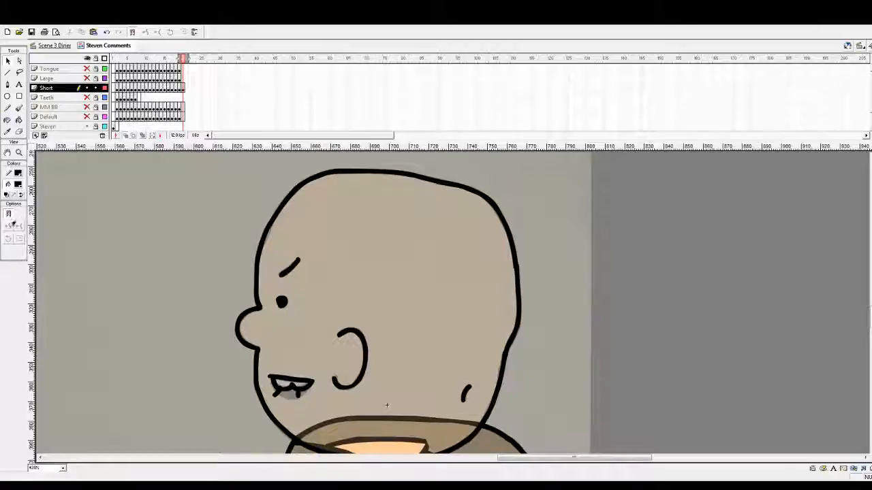
pyautogui.press('k')
pyautogui.click(285, 385)
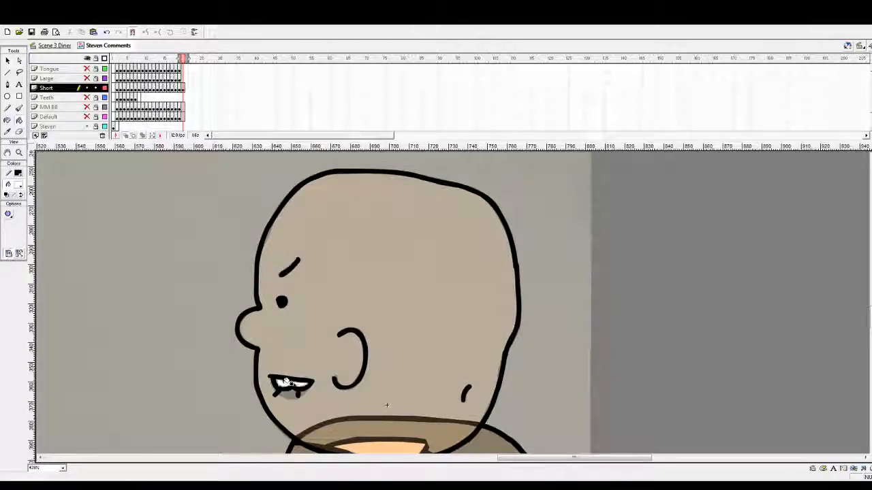
pyautogui.click(300, 383)
pyautogui.scroll(-2, 184, 258)
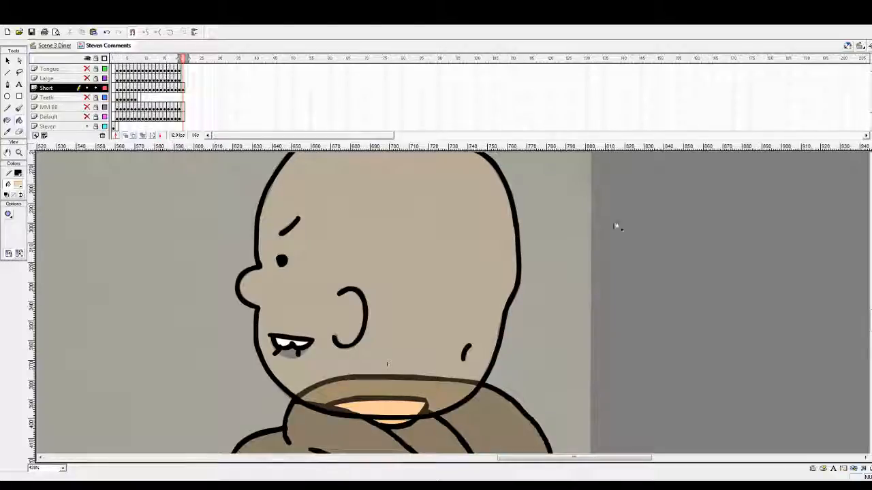
pyautogui.click(442, 287)
pyautogui.scroll(4, 381, 279)
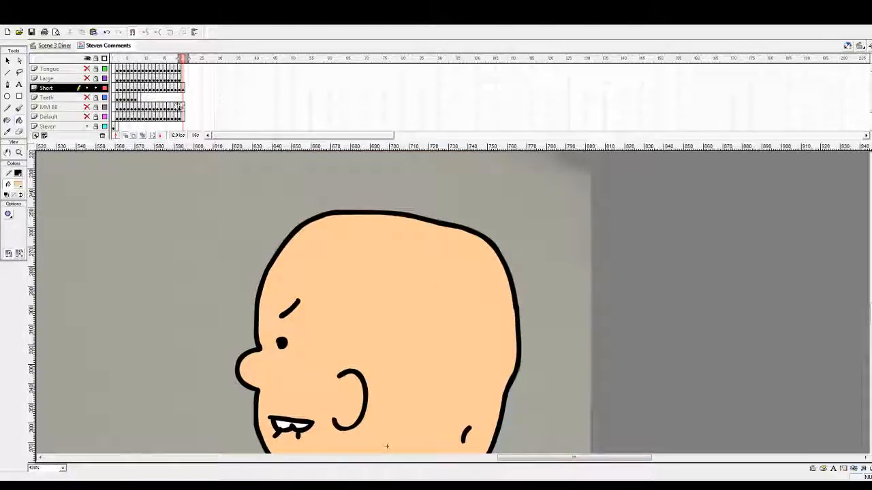
# Group the finished head and place it in the same position on frame 2 of a new layer above Short
pyautogui.click(182, 89)
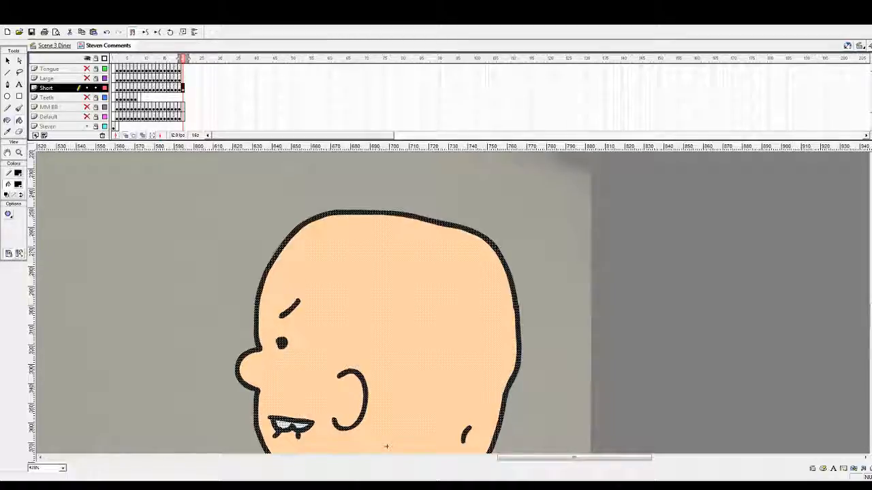
pyautogui.hotkey('ctrl', 'g')
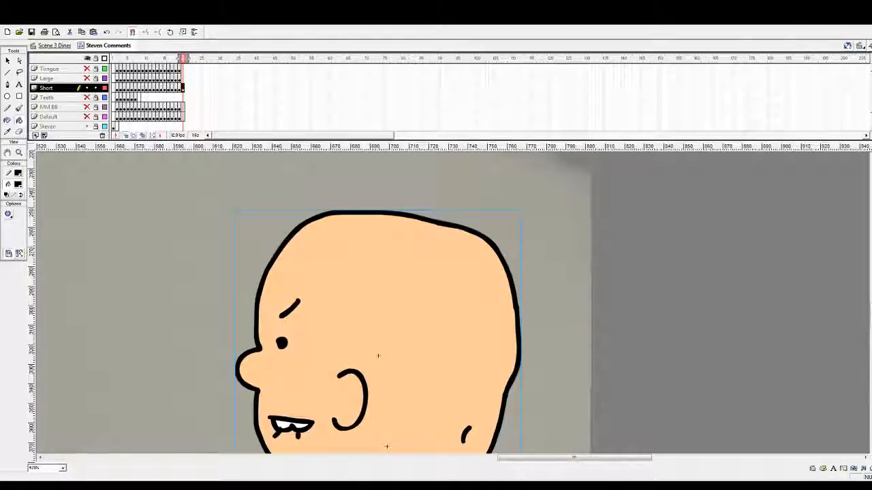
pyautogui.click(35, 135)
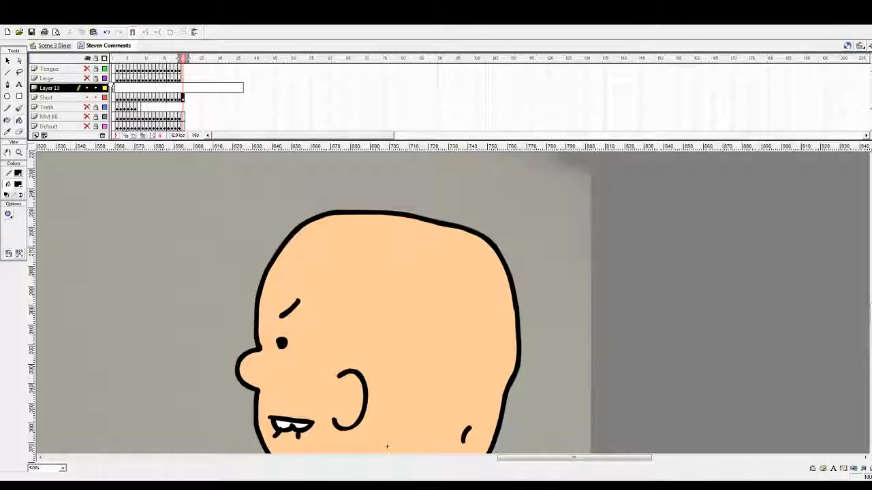
pyautogui.click(116, 88)
pyautogui.press('F7')
pyautogui.hotkey('ctrl', 'shift', 'v')
# Remove the surplus frames that follow the head's keyframe on Layer 13
pyautogui.moveTo(121, 88); pyautogui.dragTo(146, 88)
pyautogui.hotkey('shift', 'F5')
pyautogui.hotkey('shift', 'F5')
pyautogui.hotkey('shift', 'F5')
pyautogui.hotkey('shift', 'F5')
pyautogui.hotkey('shift', 'F5')
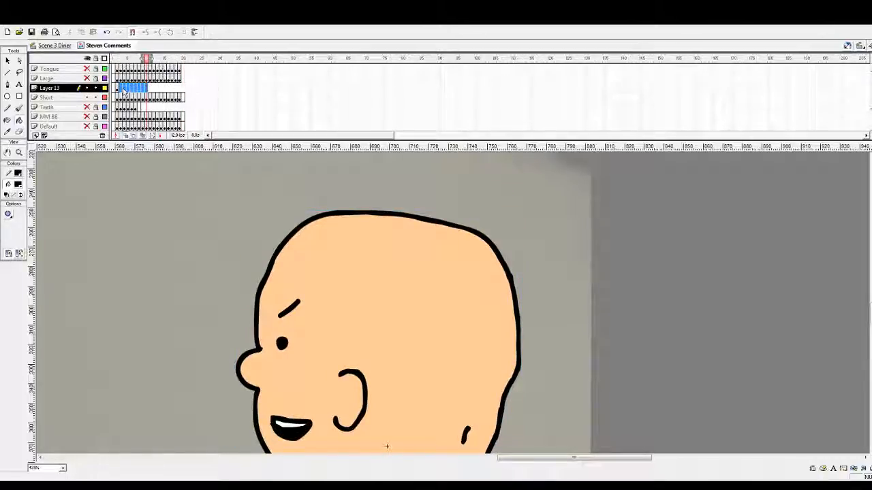
# Add a keyframe of the toothy head on every frame of Layer 13 from frame 3 through frame 19
pyautogui.click(122, 89)
pyautogui.press('F6')
pyautogui.press('F6')
pyautogui.press('F6')
pyautogui.press('F6')
pyautogui.press('F6')
pyautogui.press('F6')
pyautogui.press('F6')
pyautogui.press('F6')
pyautogui.press('F6')
pyautogui.press('F6')
pyautogui.press('F6')
pyautogui.press('F6')
pyautogui.press('F6')
pyautogui.press('F6')
pyautogui.press('F6')
pyautogui.press('F6')
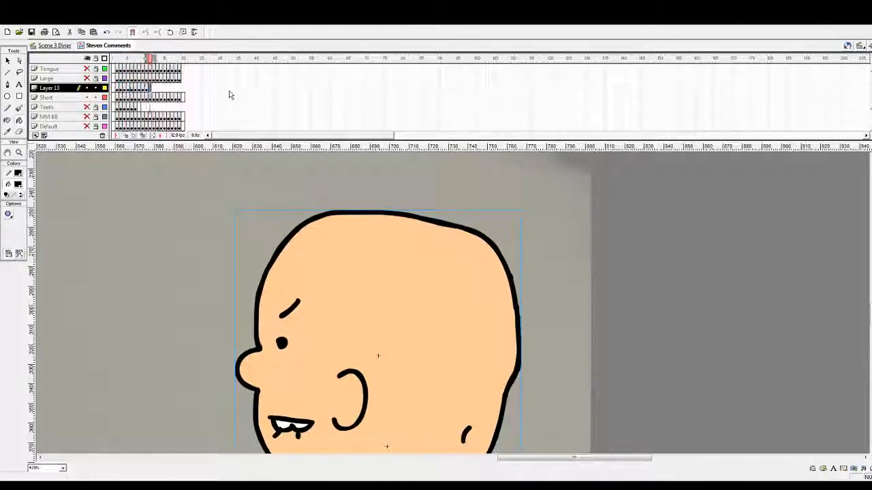
pyautogui.press('F6')
# Open the name of Layer 13 for editing
pyautogui.doubleClick(55, 88)
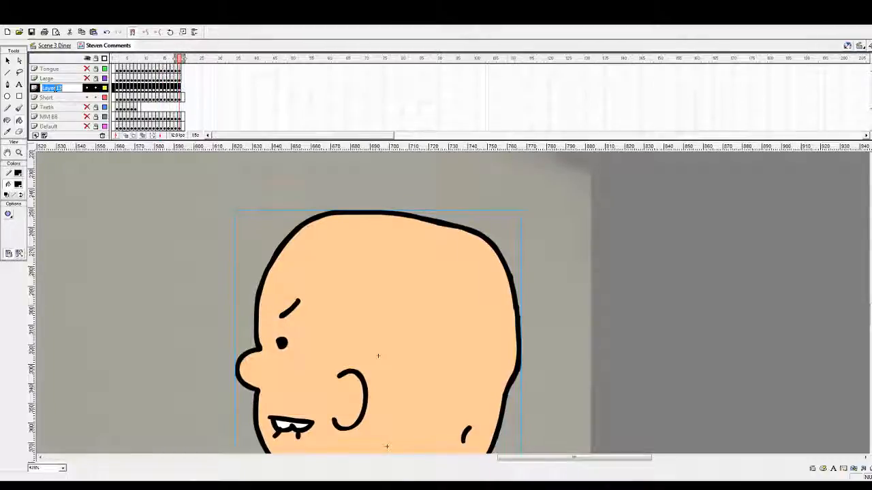
# Name the new layer above Short VVFF, and lock and hide it
pyautogui.write('FVVFF')
pyautogui.press('Return')
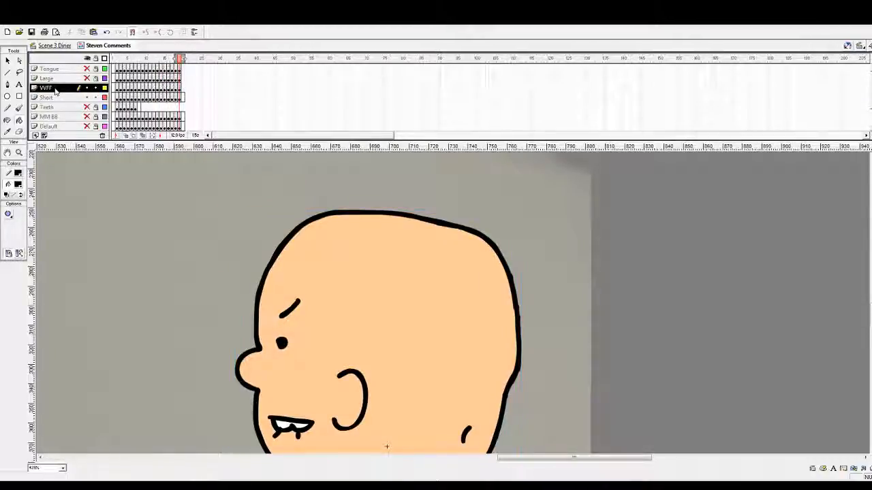
pyautogui.click(96, 88)
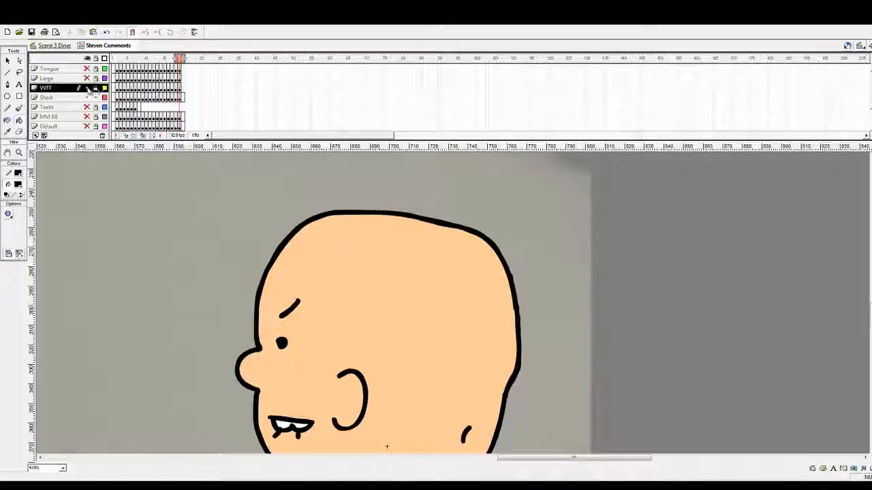
pyautogui.click(87, 88)
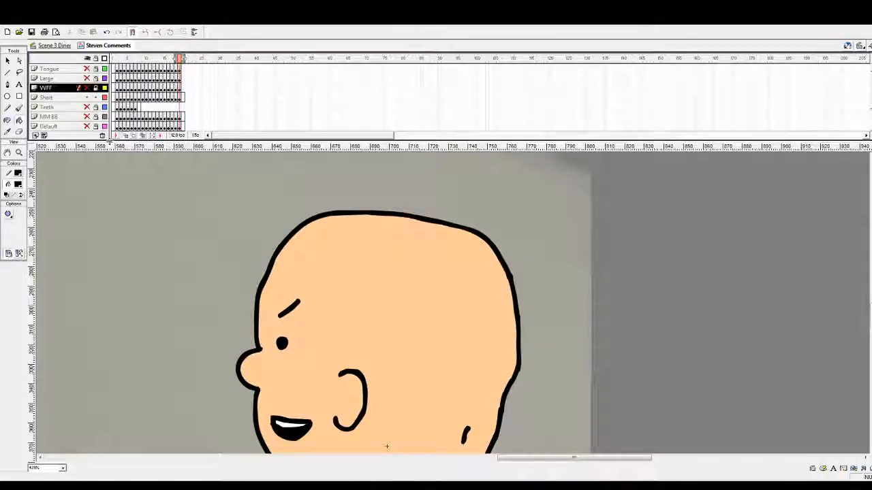
# Paint a round black mouth on frame 20 of the Short layer, over the ghosted mouth of the previous drawing
pyautogui.moveTo(107, 165); pyautogui.dragTo(106, 167)
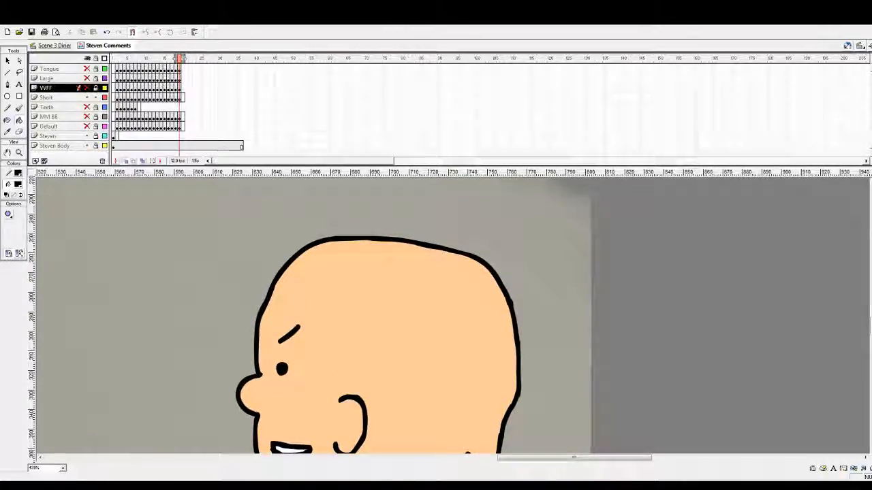
pyautogui.click(184, 108)
pyautogui.scroll(-3, 317, 240)
pyautogui.press('b')
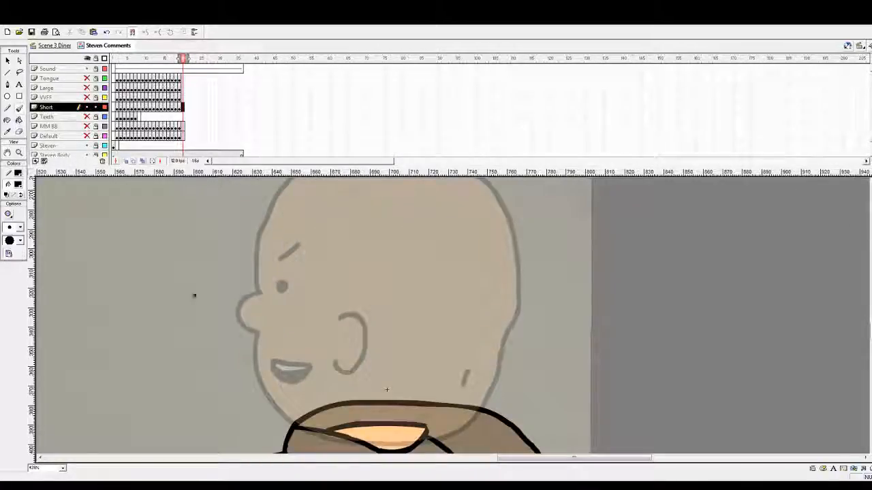
pyautogui.moveTo(282, 374); pyautogui.dragTo(281, 368)
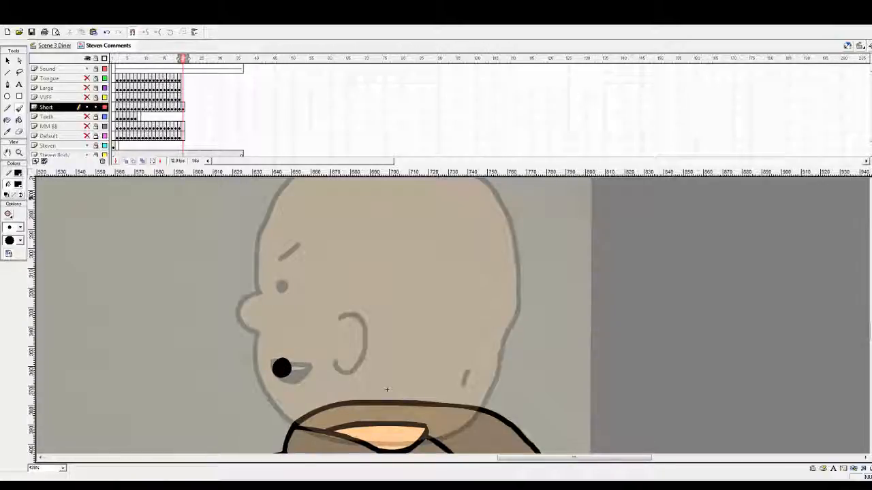
# Trace the ghosted eye, eyebrow, ear, neck crease and nose with red brush strokes
pyautogui.click(44, 231)
pyautogui.click(282, 285)
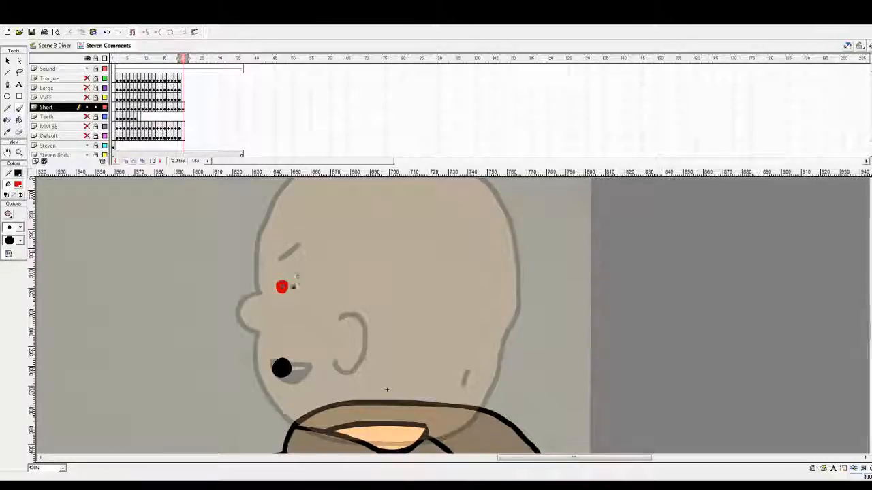
pyautogui.moveTo(297, 245); pyautogui.dragTo(278, 259)
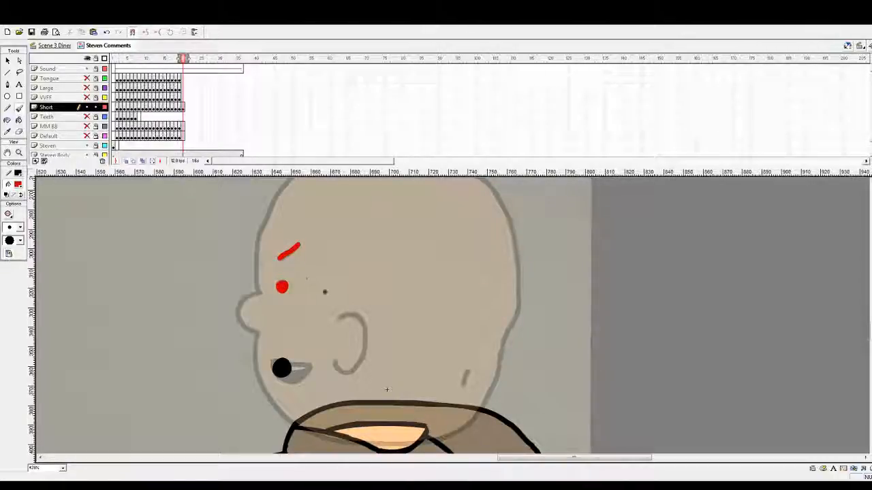
pyautogui.moveTo(341, 317); pyautogui.dragTo(347, 315)
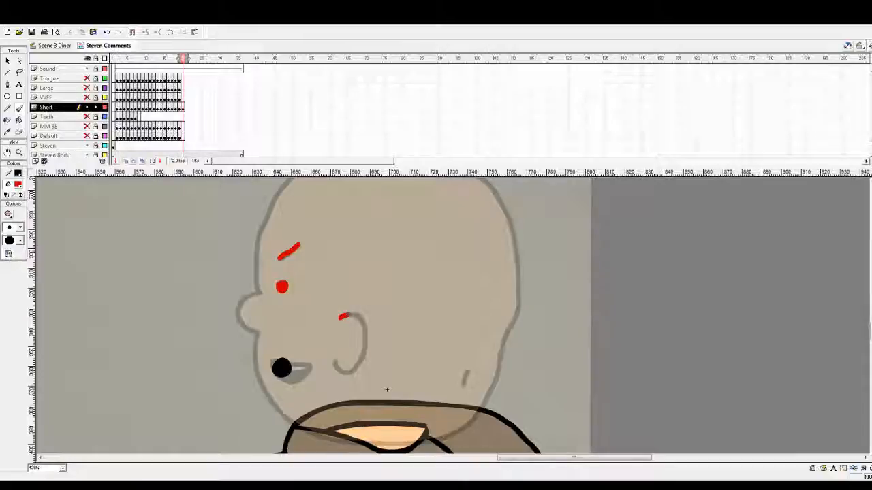
pyautogui.moveTo(363, 344)
pyautogui.mouseDown()
pyautogui.moveTo(351, 372)
pyautogui.moveTo(343, 376)
pyautogui.moveTo(337, 363)
pyautogui.mouseUp()
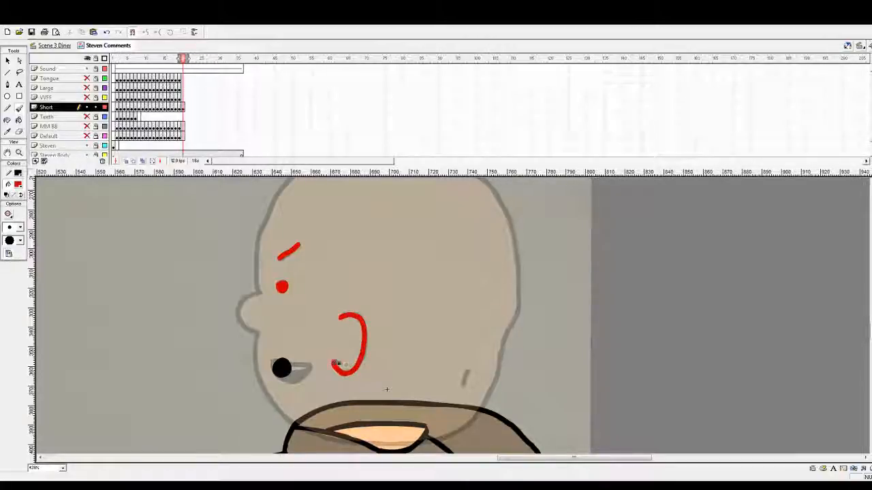
pyautogui.moveTo(468, 371); pyautogui.dragTo(462, 387)
pyautogui.moveTo(245, 296)
pyautogui.mouseDown()
pyautogui.moveTo(261, 293)
pyautogui.moveTo(238, 314)
pyautogui.moveTo(239, 326)
pyautogui.moveTo(257, 332)
pyautogui.mouseUp()
# Trace the top of the head in red, from the nose over the crown to the upper back of the head
pyautogui.scroll(3, 293, 320)
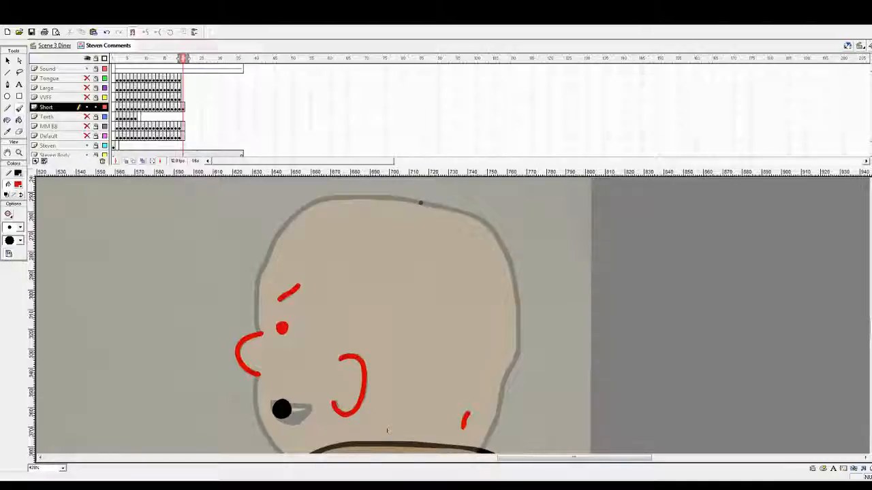
pyautogui.moveTo(412, 201)
pyautogui.mouseDown()
pyautogui.moveTo(420, 203)
pyautogui.moveTo(325, 198)
pyautogui.moveTo(290, 221)
pyautogui.mouseUp()
pyautogui.press('e')
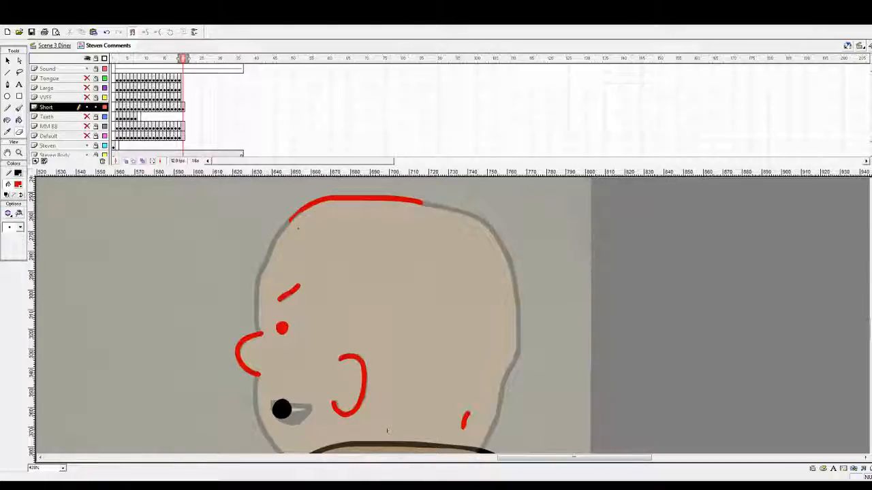
pyautogui.press('b')
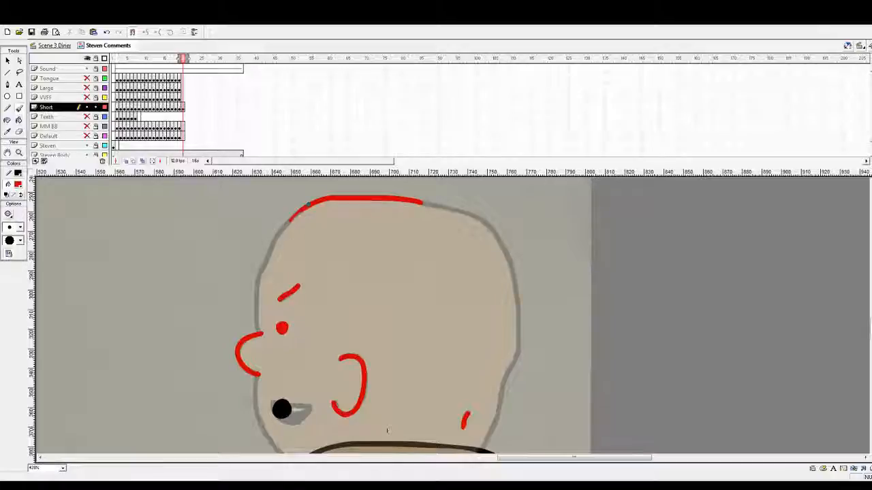
pyautogui.moveTo(292, 217)
pyautogui.mouseDown()
pyautogui.moveTo(259, 276)
pyautogui.moveTo(260, 332)
pyautogui.mouseUp()
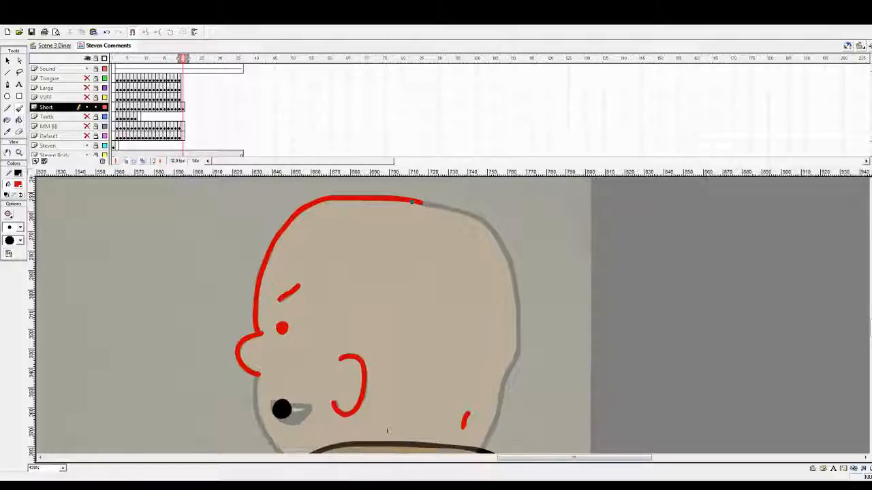
pyautogui.moveTo(423, 202)
pyautogui.mouseDown()
pyautogui.moveTo(485, 223)
pyautogui.moveTo(512, 278)
pyautogui.mouseUp()
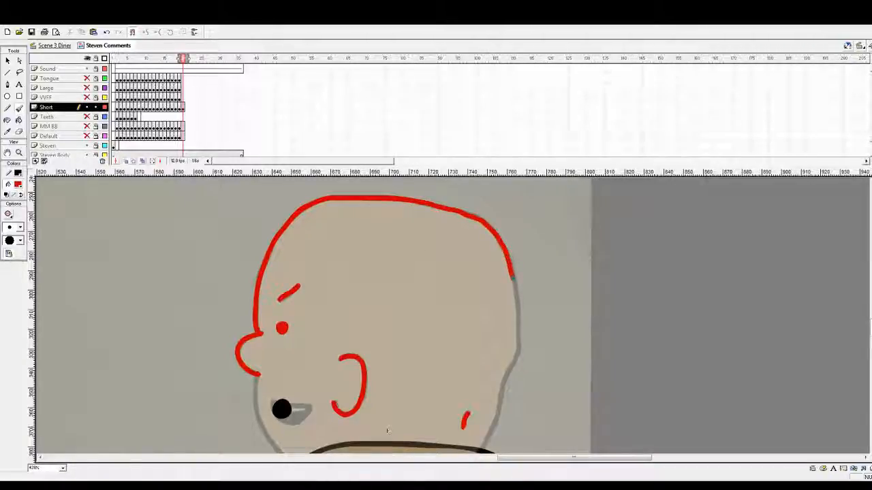
# Trace the lower back of the head in red, and the jaw from below the nose to under the chin
pyautogui.moveTo(387, 431); pyautogui.dragTo(387, 348)
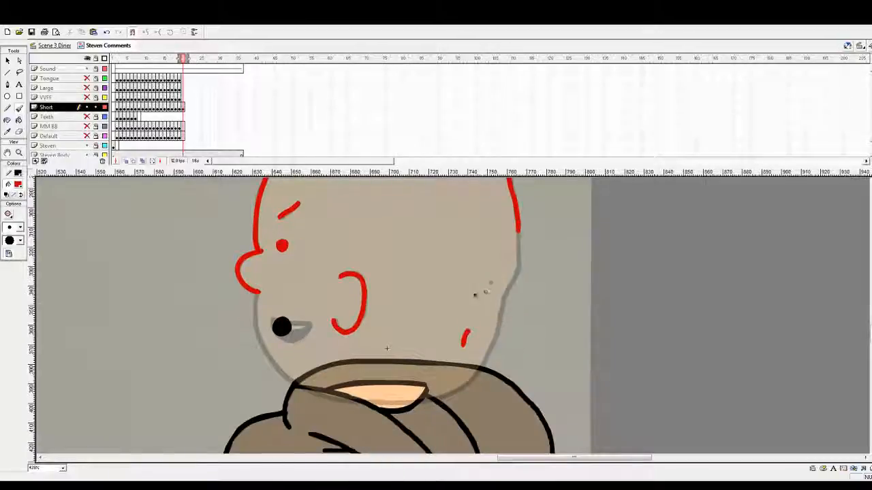
pyautogui.moveTo(518, 228)
pyautogui.mouseDown()
pyautogui.moveTo(519, 262)
pyautogui.moveTo(493, 349)
pyautogui.mouseUp()
pyautogui.moveTo(387, 348); pyautogui.dragTo(387, 308)
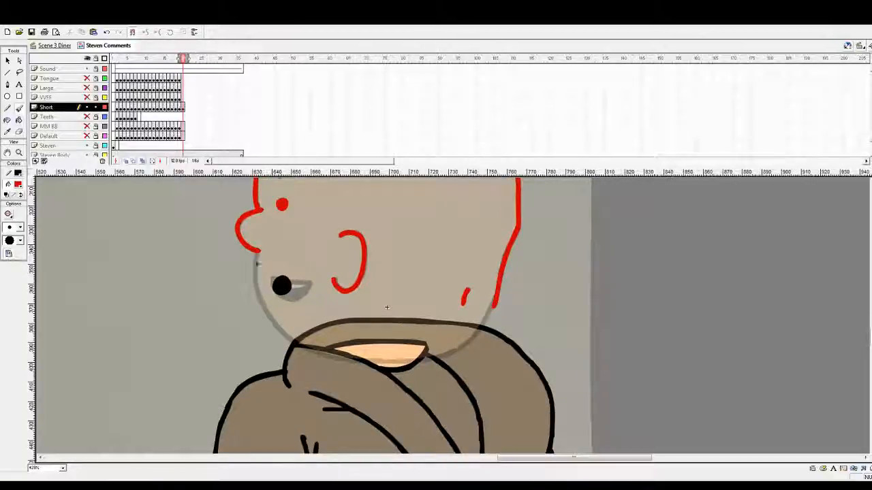
pyautogui.moveTo(258, 252)
pyautogui.mouseDown()
pyautogui.moveTo(260, 305)
pyautogui.moveTo(285, 335)
pyautogui.moveTo(341, 359)
pyautogui.moveTo(389, 361)
pyautogui.mouseUp()
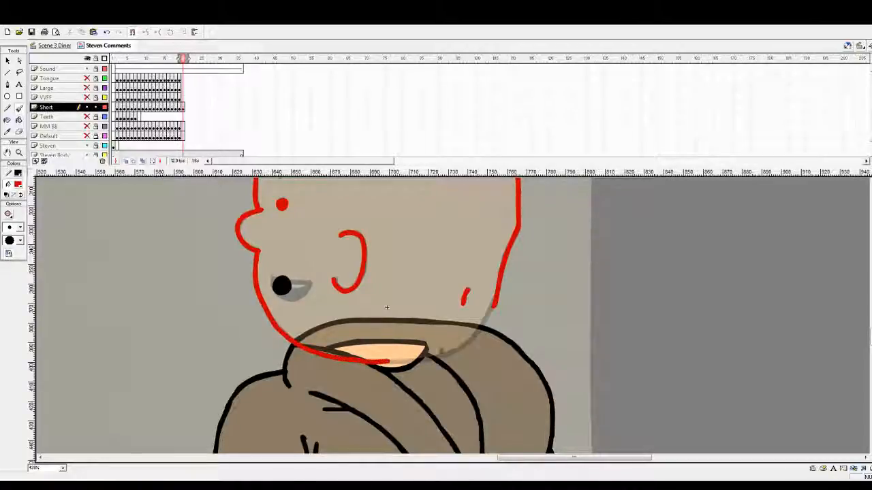
# Trim the lower end of the back-of-head stroke and close the red outline from there to the chin
pyautogui.click(19, 133)
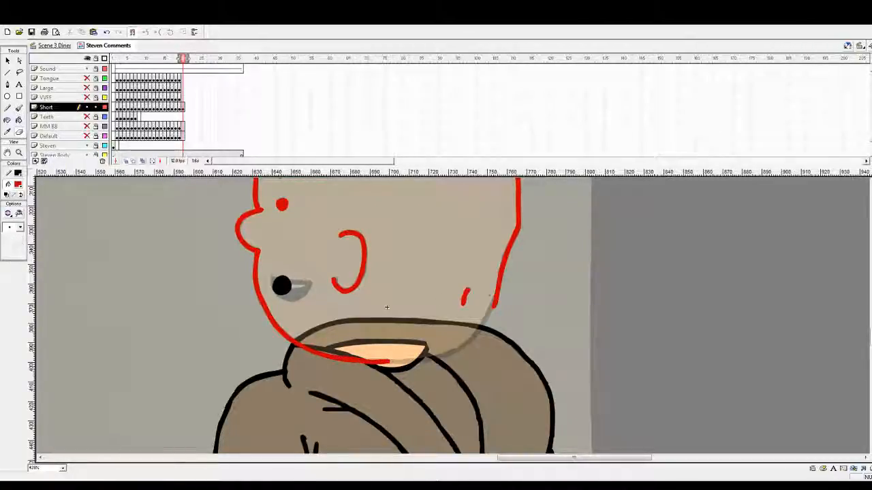
pyautogui.moveTo(504, 292); pyautogui.dragTo(495, 312)
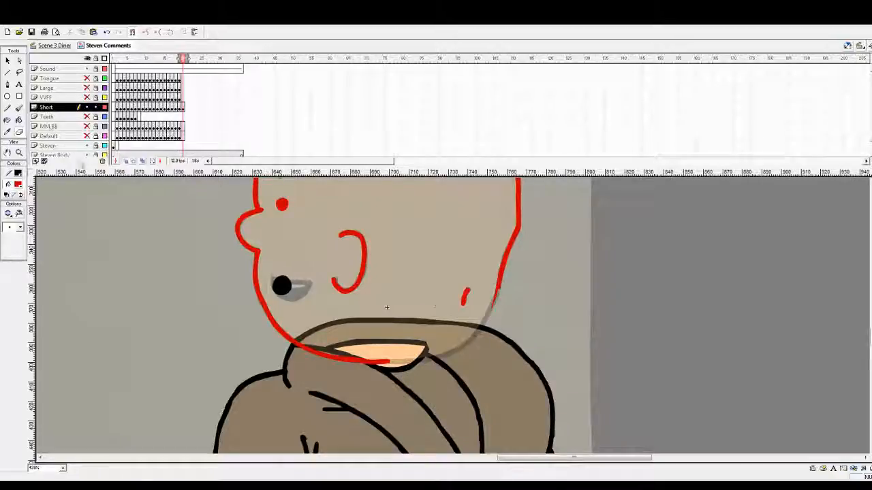
pyautogui.click(19, 109)
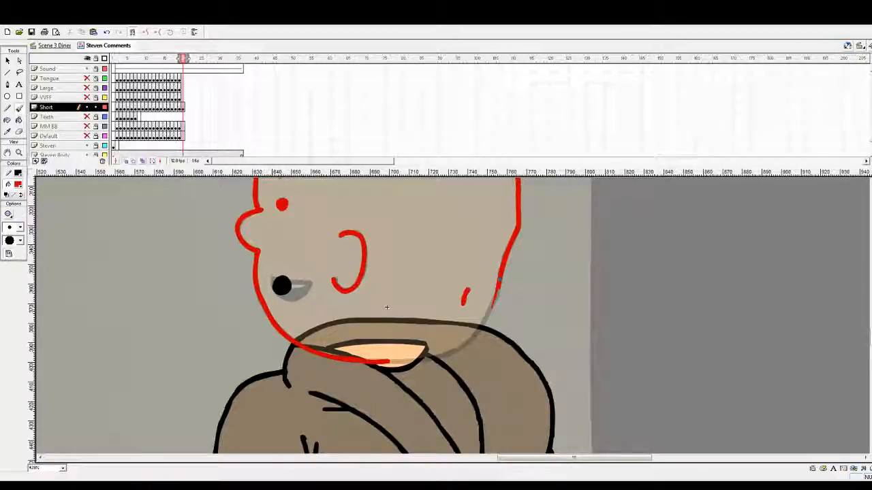
pyautogui.moveTo(494, 298)
pyautogui.mouseDown()
pyautogui.moveTo(462, 346)
pyautogui.moveTo(386, 362)
pyautogui.mouseUp()
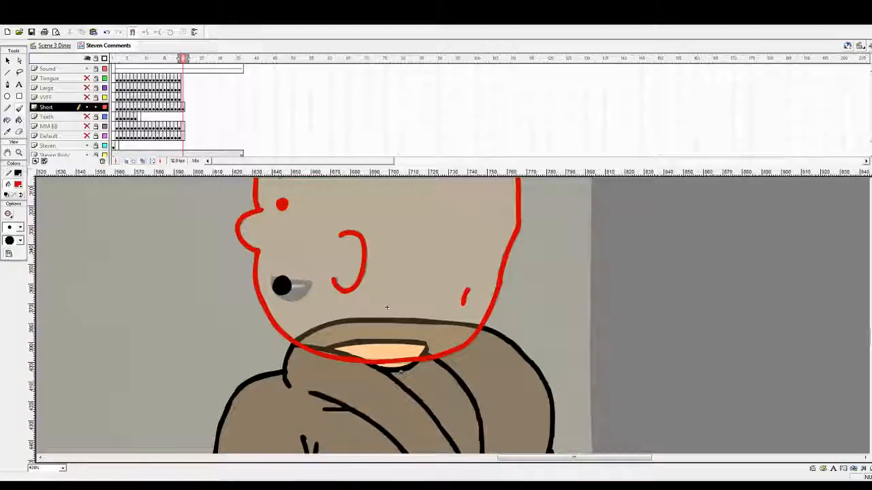
# Recolor all the brush strokes of the traced head to black
pyautogui.moveTo(386, 307); pyautogui.dragTo(387, 389)
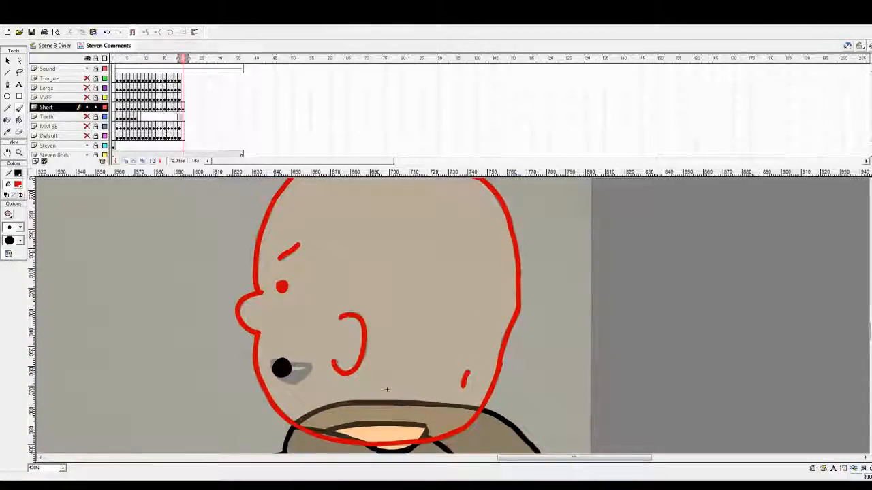
pyautogui.hotkey('ctrl', 'a')
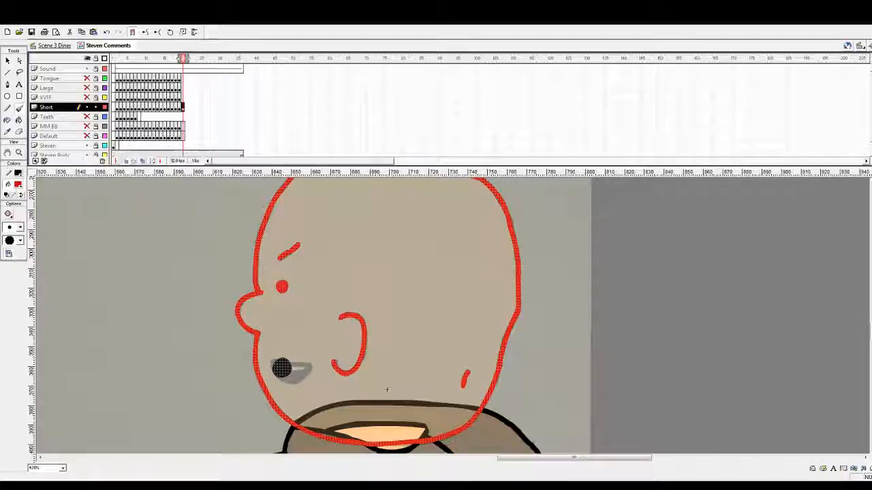
pyautogui.click(7, 195)
pyautogui.click(8, 60)
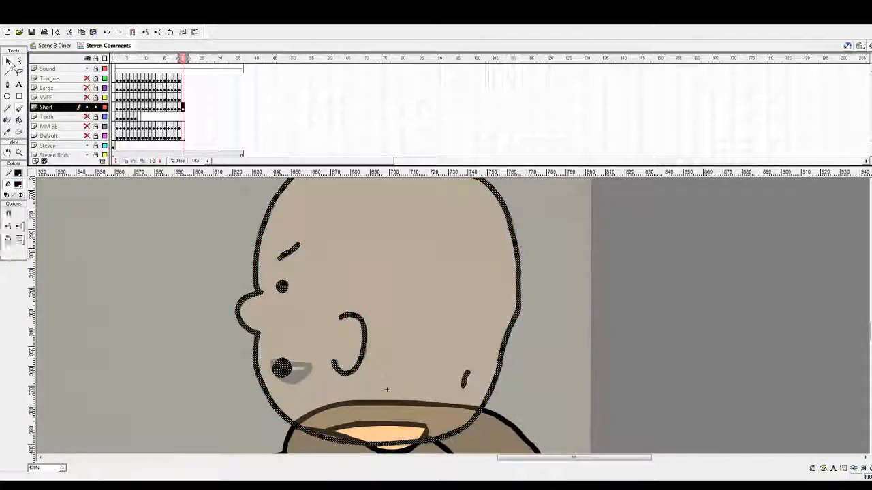
# Fill the inside of the head outline with the light orange skin color
pyautogui.click(107, 194)
pyautogui.click(808, 129)
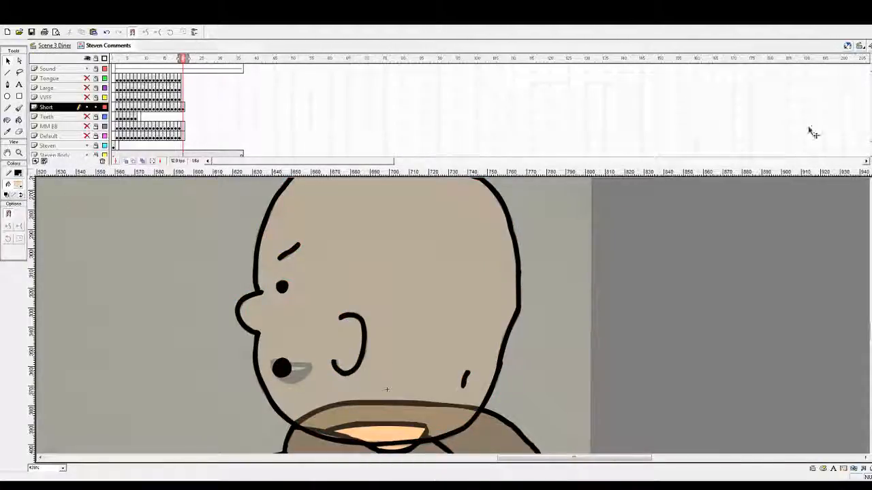
pyautogui.click(18, 120)
pyautogui.click(355, 248)
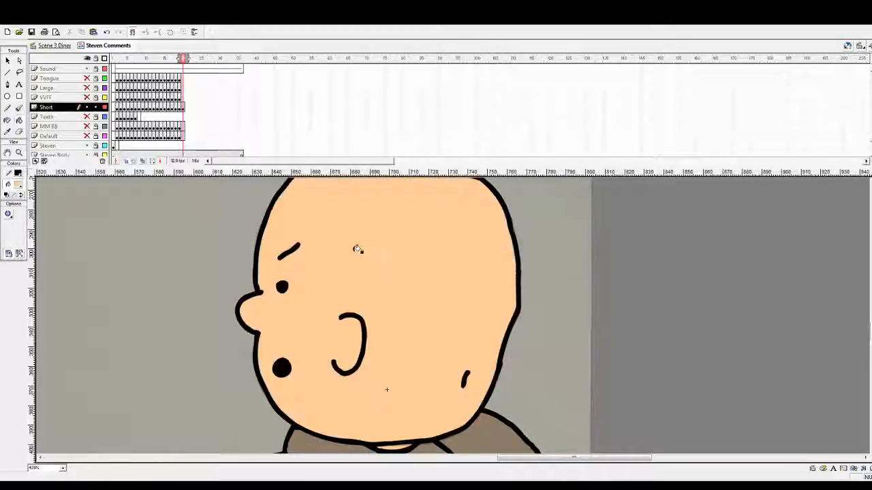
# Group all the head artwork on frame 20 of the Short layer
pyautogui.scroll(2, 343, 249)
pyautogui.click(181, 107)
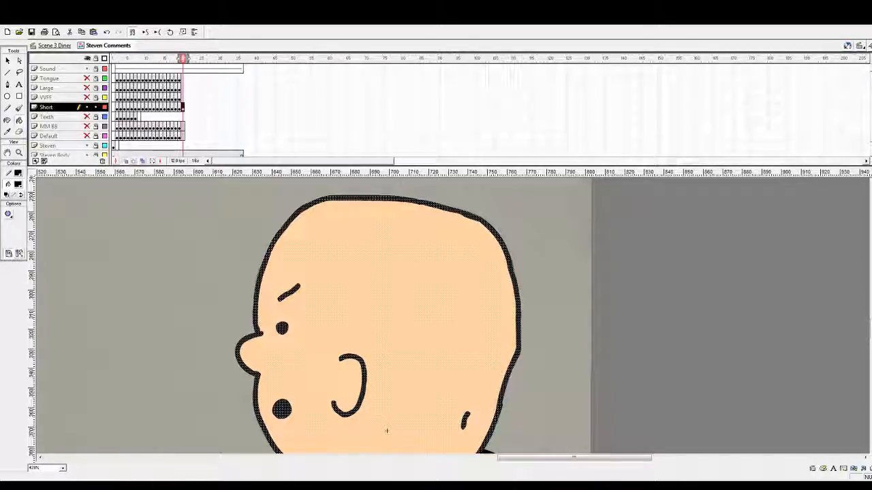
pyautogui.hotkey('ctrl', 'g')
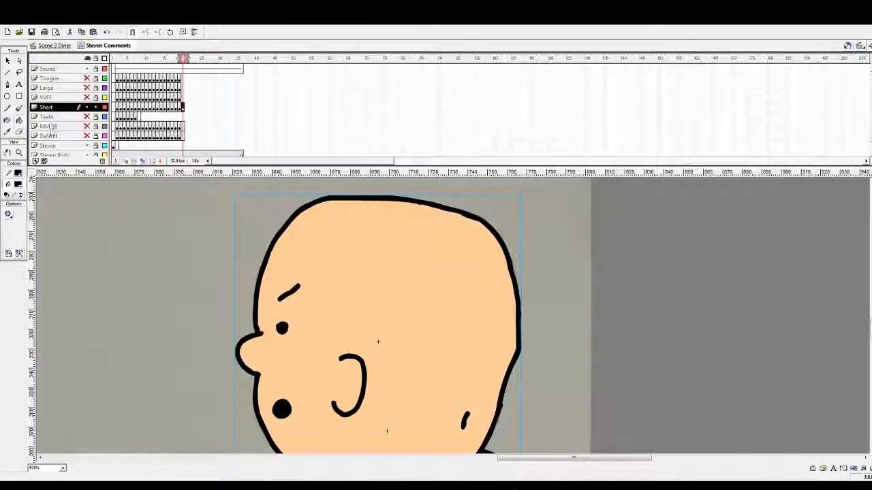
# Add a layer above Short, place the grouped head on its frame 2 and remove the surplus frames after it
pyautogui.click(35, 160)
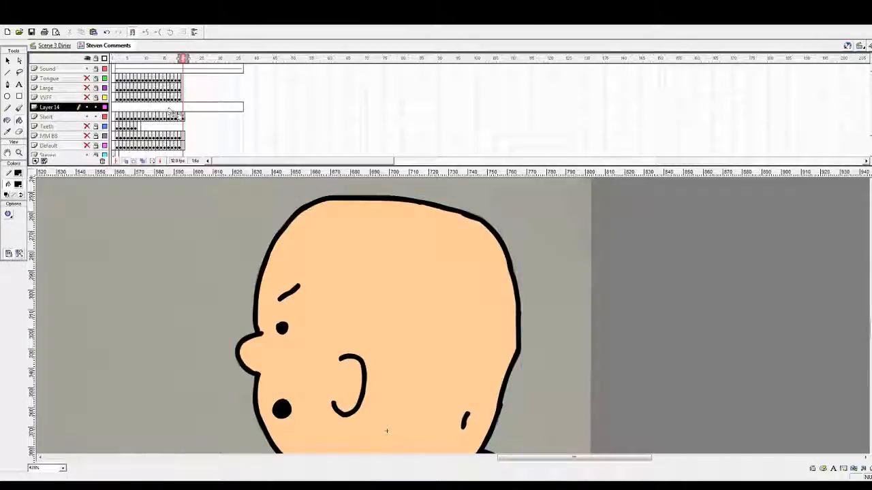
pyautogui.click(117, 107)
pyautogui.press('F6')
pyautogui.moveTo(121, 108); pyautogui.dragTo(185, 110)
pyautogui.hotkey('shift', 'F5')
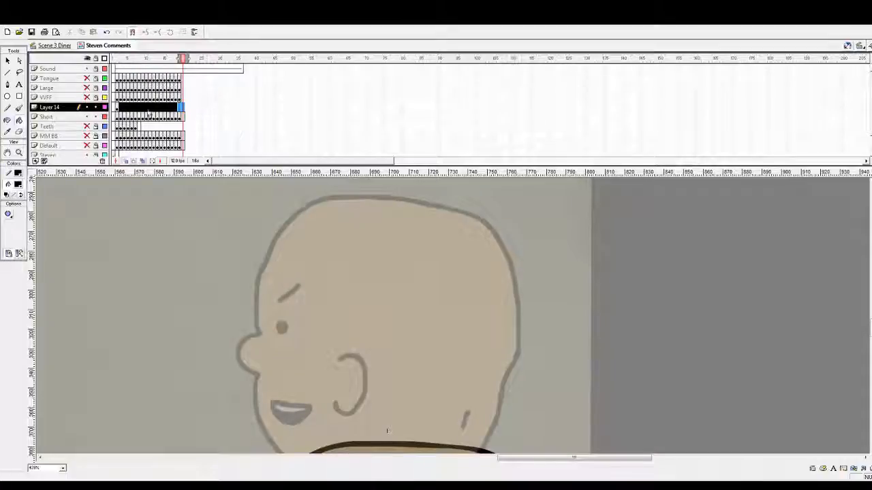
pyautogui.hotkey('shift', 'F5')
# Insert consecutive keyframes of the round-mouth head on frames 3 to 19 of the new layer
pyautogui.click(119, 109)
pyautogui.press('F6')
pyautogui.press('F6')
pyautogui.press('F6')
pyautogui.press('F6')
pyautogui.press('F6')
pyautogui.press('F6')
pyautogui.press('F6')
pyautogui.press('F6')
pyautogui.press('F6')
pyautogui.press('F6')
pyautogui.press('F6')
pyautogui.press('F6')
pyautogui.press('F6')
pyautogui.press('F6')
pyautogui.press('F6')
pyautogui.press('F6')
pyautogui.press('F6')
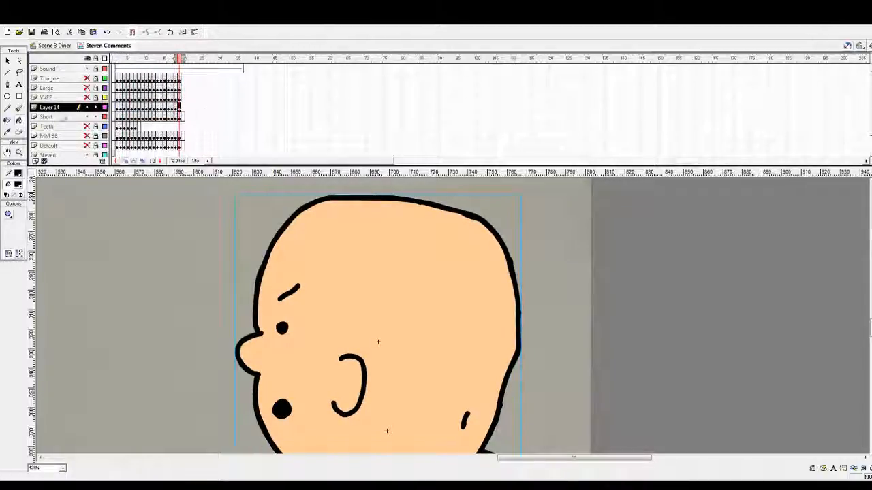
# Rename the round-mouth head layer as OOHH
pyautogui.doubleClick(54, 108)
pyautogui.press('BackSpace')
pyautogui.write('OOHH')
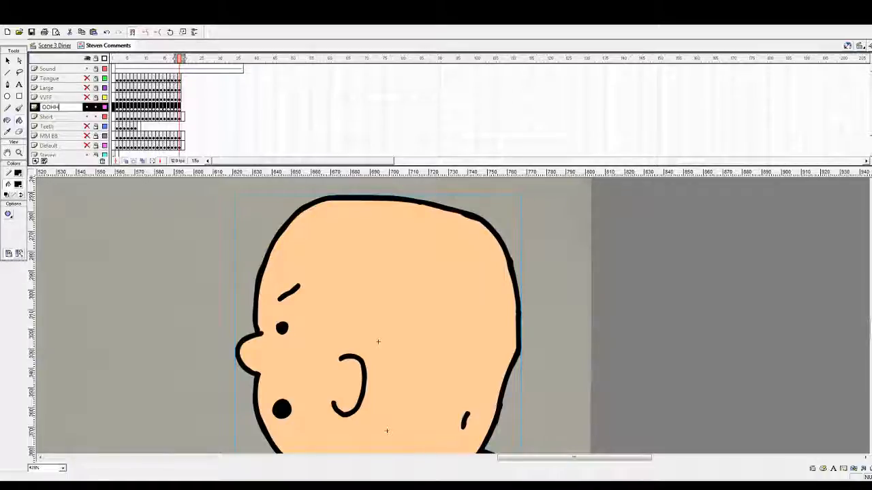
pyautogui.press('Return')
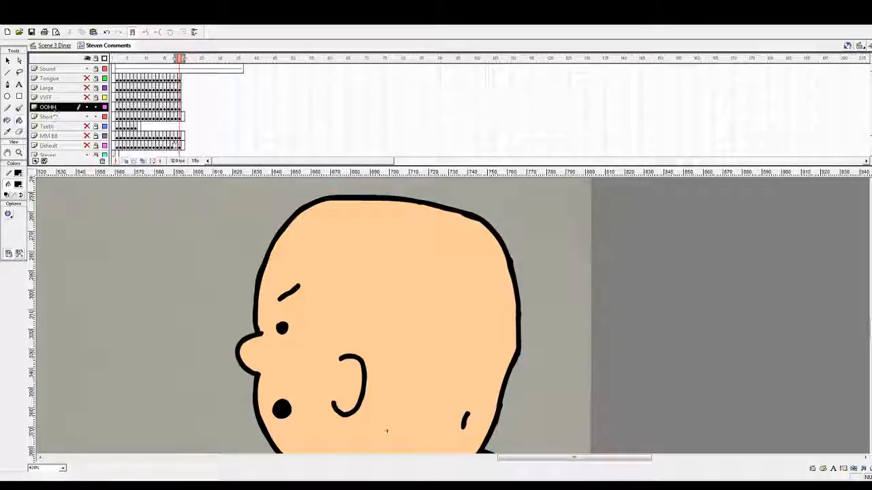
# Prepare the blank frame 20 of the Short layer for tracing, with onion skinning on and the Brush tool active
pyautogui.click(46, 116)
pyautogui.click(19, 108)
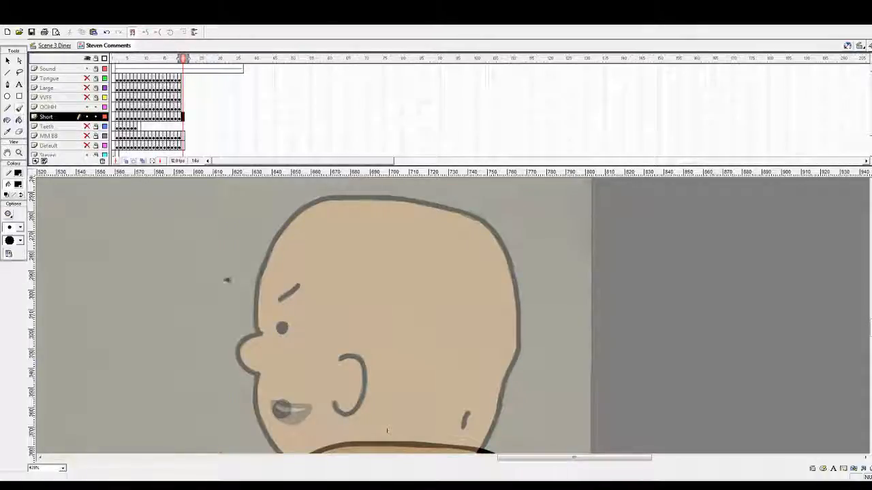
pyautogui.scroll(-1, 325, 321)
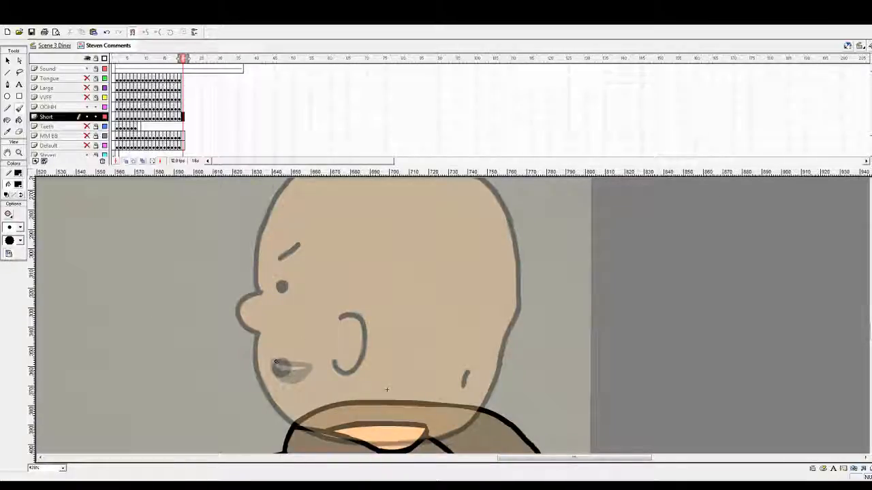
pyautogui.moveTo(275, 361)
pyautogui.mouseDown()
pyautogui.moveTo(299, 366)
pyautogui.moveTo(293, 379)
pyautogui.moveTo(275, 363)
pyautogui.moveTo(296, 368)
pyautogui.moveTo(285, 376)
pyautogui.mouseUp()
pyautogui.hotkey('ctrl', 'z')
pyautogui.hotkey('ctrl', 'z')
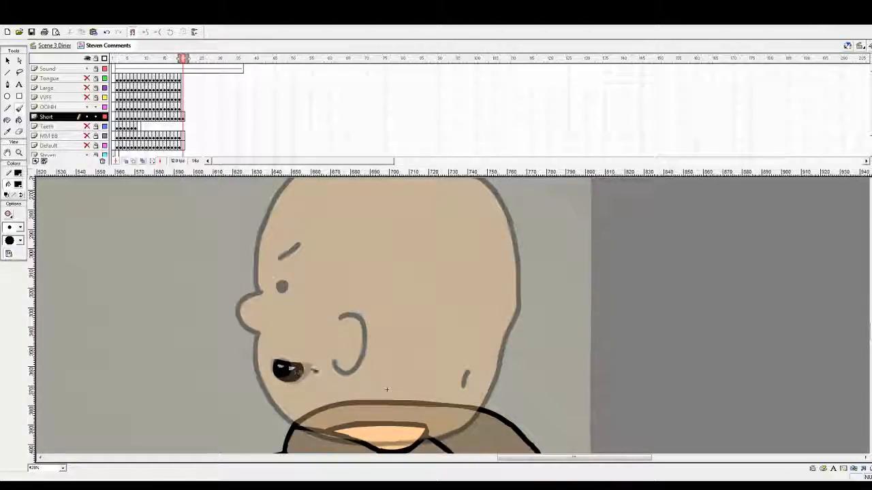
pyautogui.hotkey('ctrl', 'z')
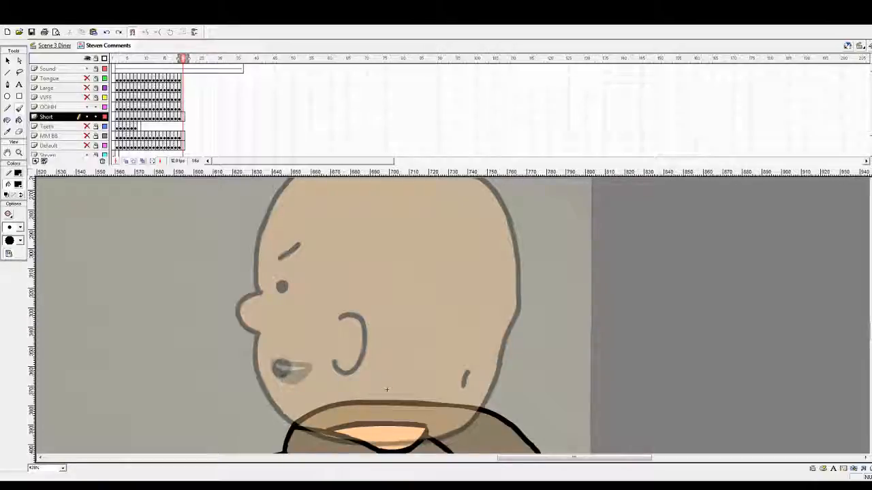
# Brush a small open mouth with an upper teeth area, then trace the ear and the neck crease in black
pyautogui.moveTo(273, 364)
pyautogui.mouseDown()
pyautogui.moveTo(300, 366)
pyautogui.moveTo(298, 379)
pyautogui.moveTo(273, 363)
pyautogui.moveTo(288, 372)
pyautogui.mouseUp()
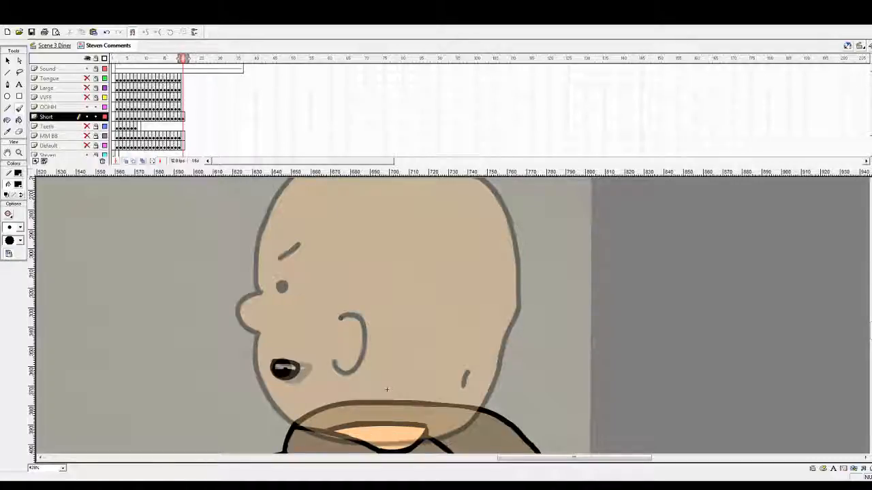
pyautogui.moveTo(340, 318)
pyautogui.mouseDown()
pyautogui.moveTo(359, 314)
pyautogui.moveTo(365, 341)
pyautogui.moveTo(354, 367)
pyautogui.moveTo(335, 368)
pyautogui.mouseUp()
pyautogui.moveTo(466, 372); pyautogui.dragTo(467, 384)
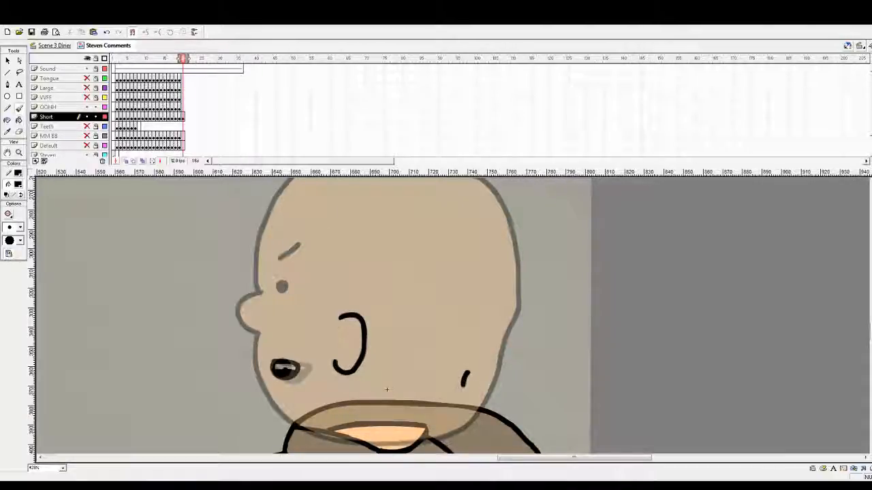
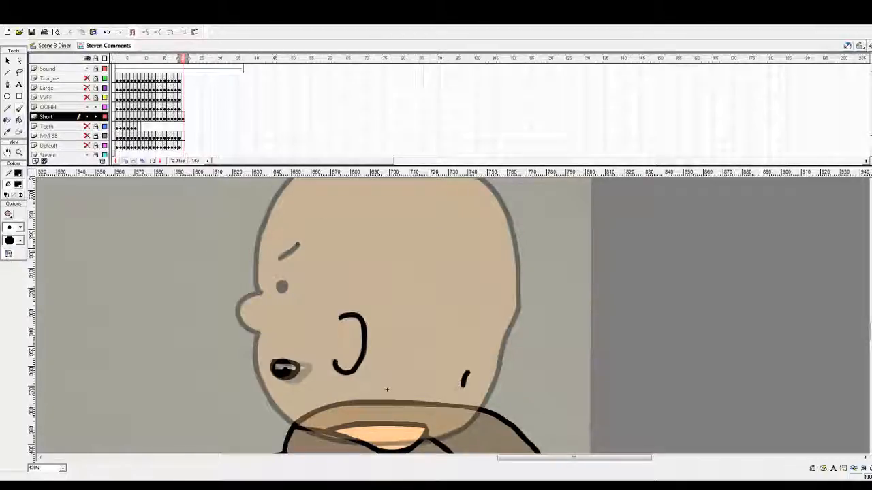
# Switch the brush colour to red and trace the eyebrow, eye and nose
pyautogui.click(19, 186)
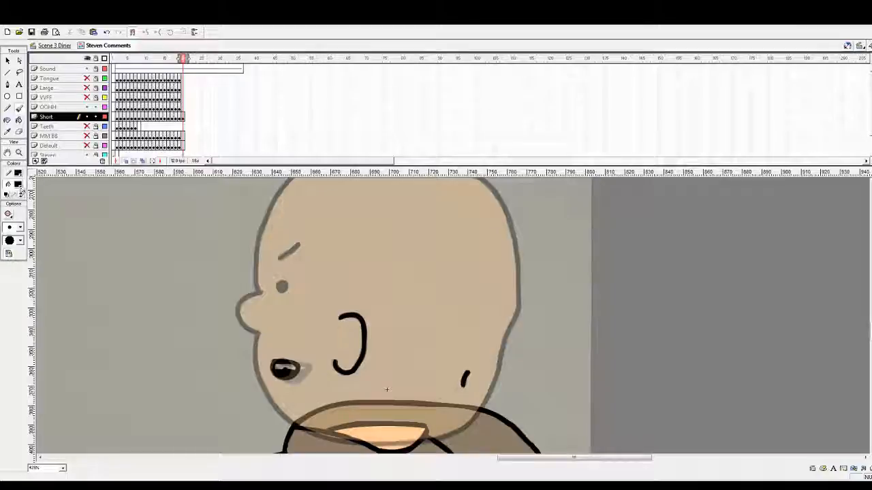
pyautogui.click(42, 232)
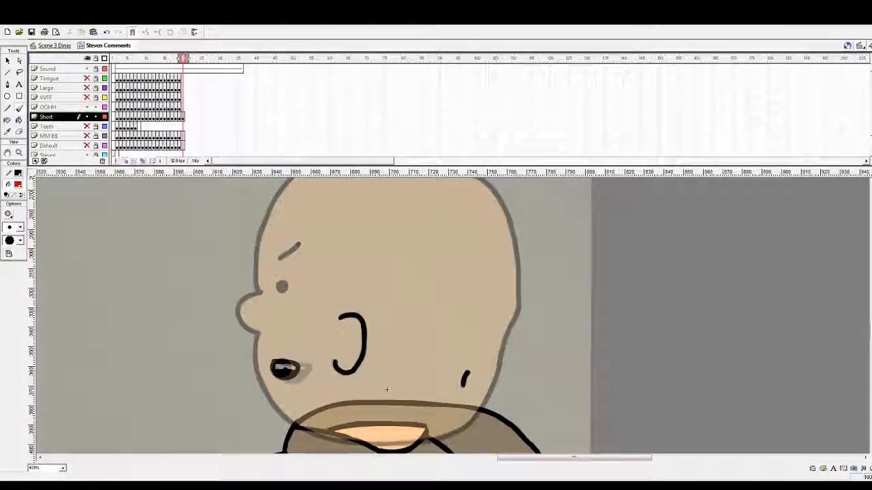
pyautogui.moveTo(298, 244); pyautogui.dragTo(279, 258)
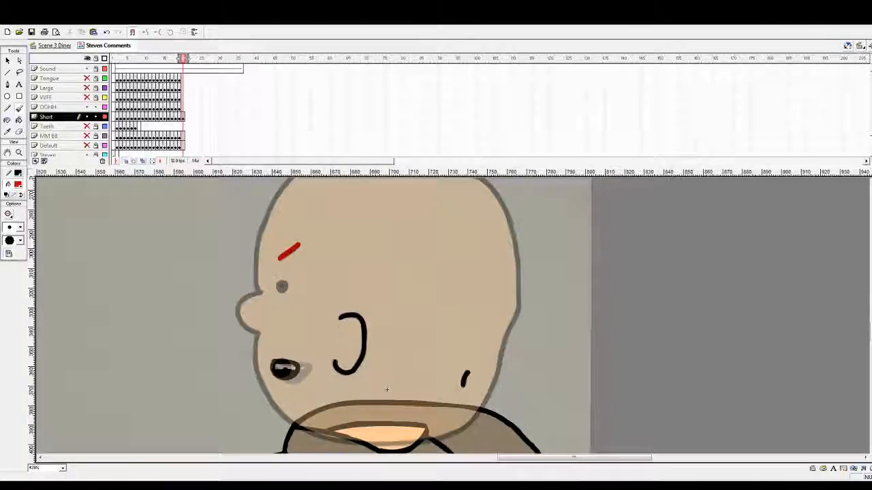
pyautogui.click(282, 286)
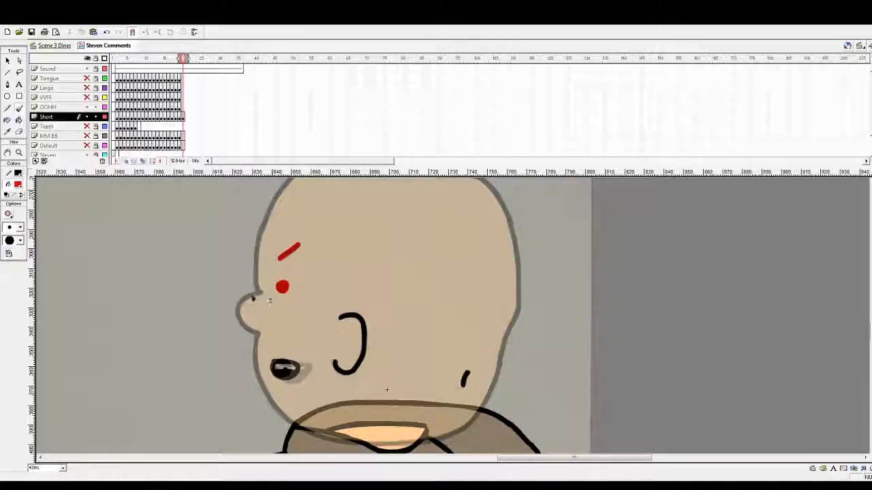
pyautogui.moveTo(262, 292)
pyautogui.mouseDown()
pyautogui.moveTo(236, 318)
pyautogui.moveTo(258, 334)
pyautogui.mouseUp()
# Trace the complete head outline in red, from the forehead over the back of the head to the chin
pyautogui.scroll(3, 320, 298)
pyautogui.moveTo(410, 243)
pyautogui.mouseDown()
pyautogui.moveTo(332, 239)
pyautogui.moveTo(304, 248)
pyautogui.moveTo(263, 304)
pyautogui.moveTo(259, 373)
pyautogui.mouseUp()
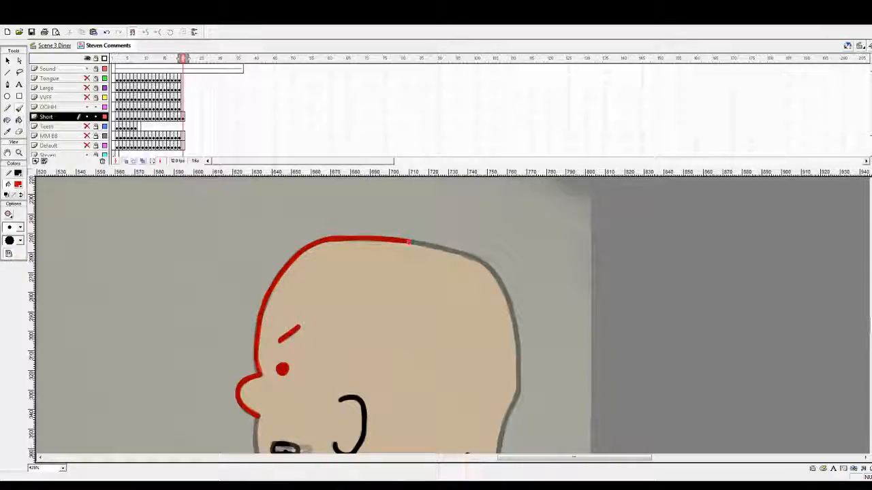
pyautogui.moveTo(409, 241)
pyautogui.mouseDown()
pyautogui.moveTo(495, 271)
pyautogui.moveTo(515, 326)
pyautogui.mouseUp()
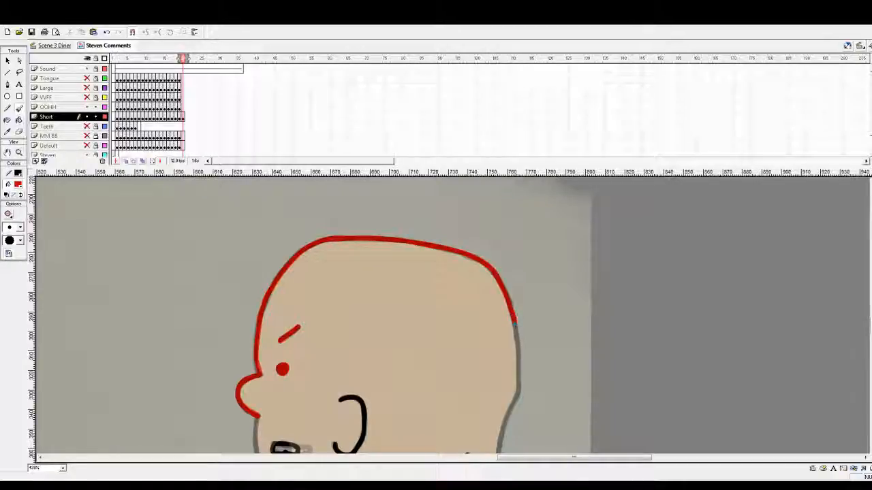
pyautogui.scroll(-3, 524, 295)
pyautogui.moveTo(515, 207); pyautogui.dragTo(518, 268)
pyautogui.hotkey('ctrl', 'z')
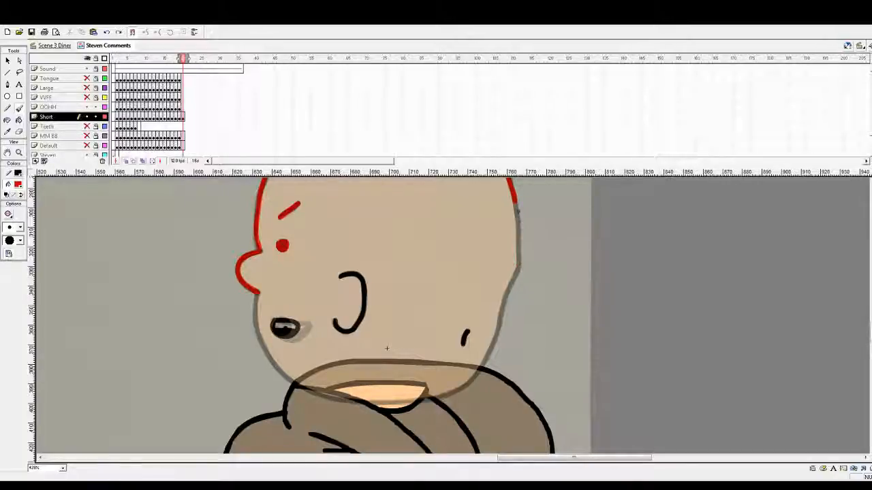
pyautogui.moveTo(515, 203)
pyautogui.mouseDown()
pyautogui.moveTo(519, 259)
pyautogui.moveTo(497, 334)
pyautogui.mouseUp()
pyautogui.moveTo(386, 348); pyautogui.dragTo(386, 307)
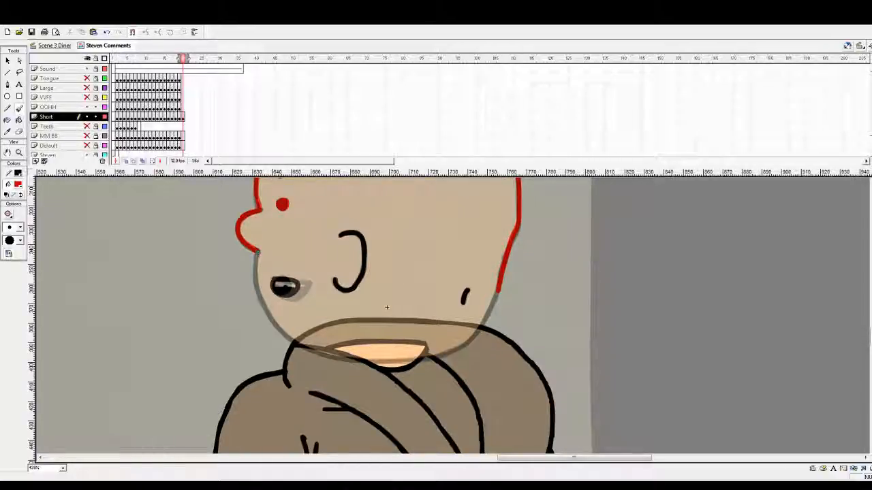
pyautogui.moveTo(256, 266)
pyautogui.mouseDown()
pyautogui.moveTo(259, 300)
pyautogui.moveTo(299, 343)
pyautogui.moveTo(378, 362)
pyautogui.moveTo(417, 357)
pyautogui.mouseUp()
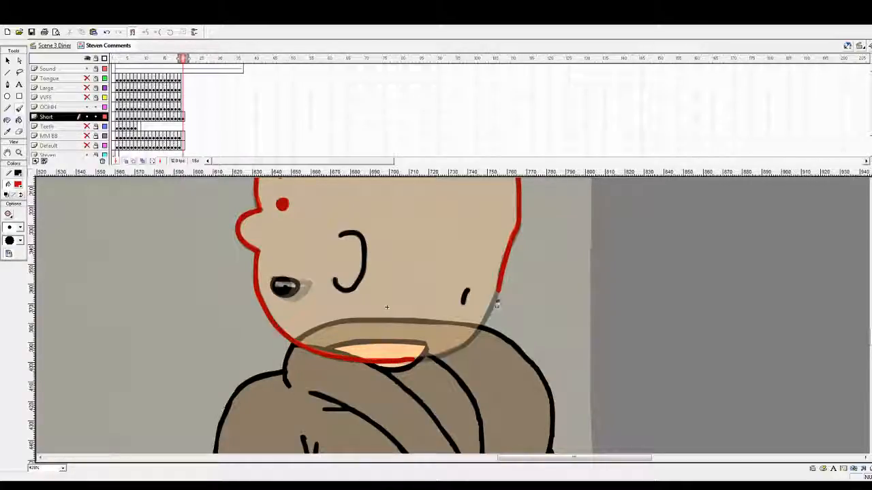
pyautogui.moveTo(498, 289)
pyautogui.mouseDown()
pyautogui.moveTo(467, 344)
pyautogui.moveTo(415, 360)
pyautogui.mouseUp()
# Recolour all the line art on frame 20 of the Short layer black and turn off onion skinning
pyautogui.scroll(2, 387, 307)
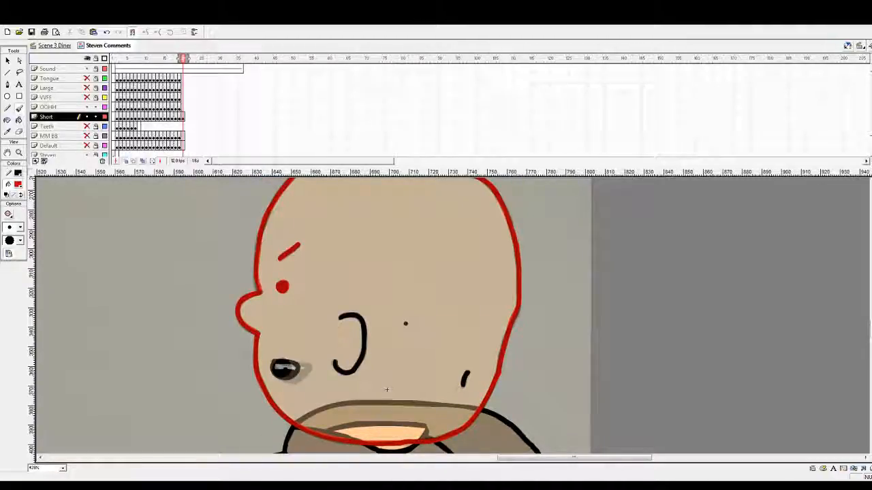
pyautogui.scroll(1, 408, 323)
pyautogui.moveTo(350, 166); pyautogui.dragTo(350, 137)
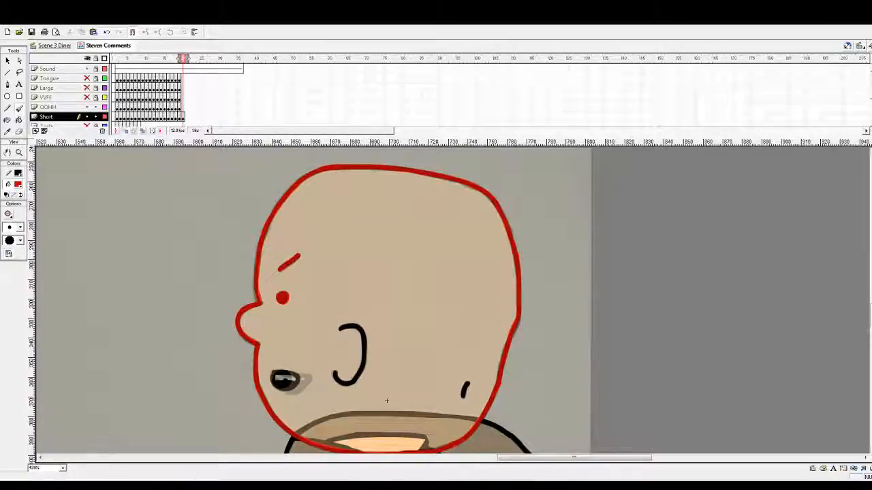
pyautogui.scroll(-1, 551, 257)
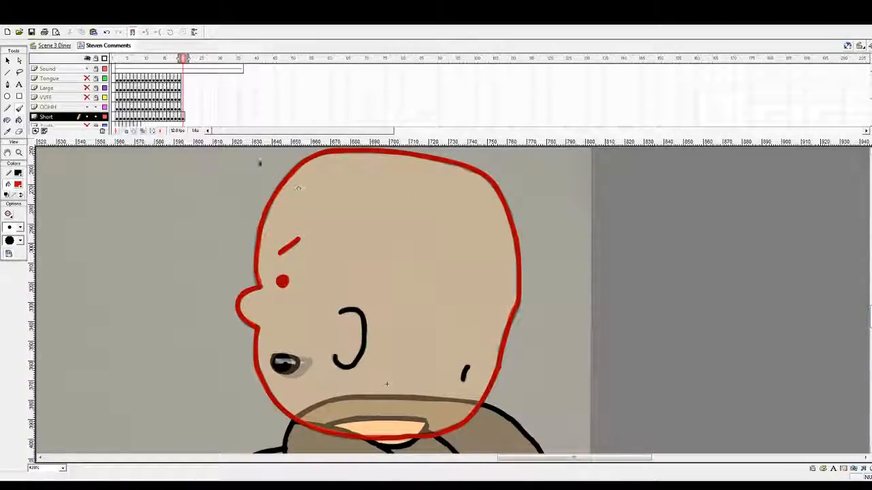
pyautogui.click(182, 117)
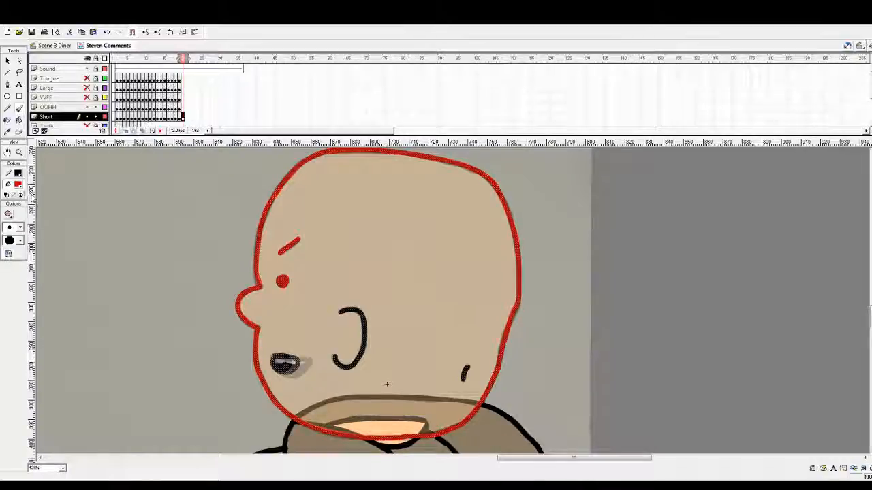
pyautogui.click(20, 195)
pyautogui.click(8, 61)
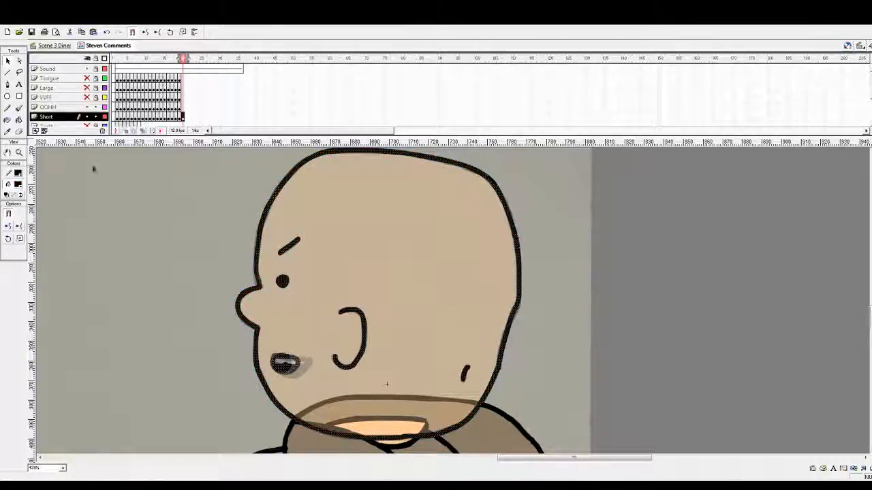
pyautogui.click(120, 210)
pyautogui.click(126, 132)
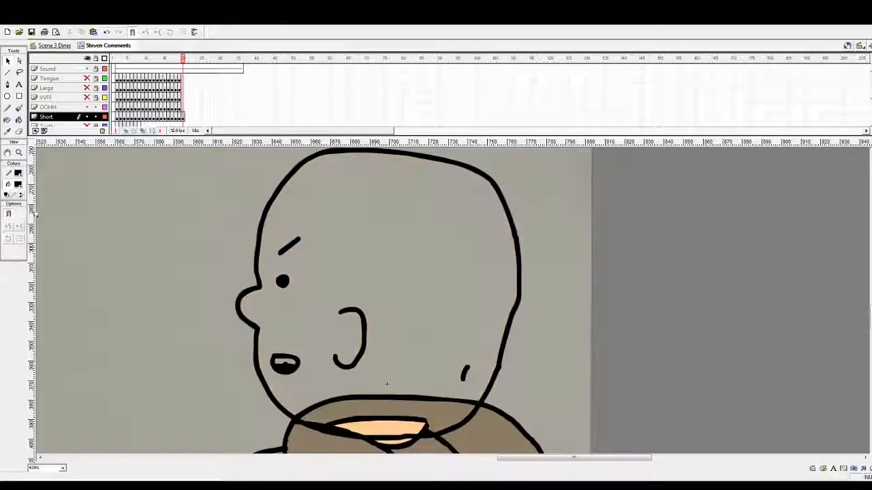
# Fill the teeth with white and the head with the light peach skin colour
pyautogui.click(19, 186)
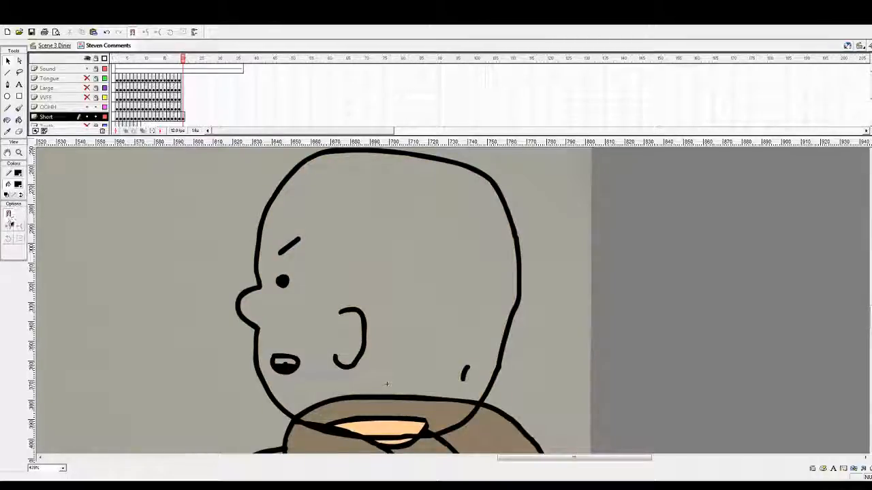
pyautogui.click(6, 226)
pyautogui.click(20, 121)
pyautogui.click(291, 358)
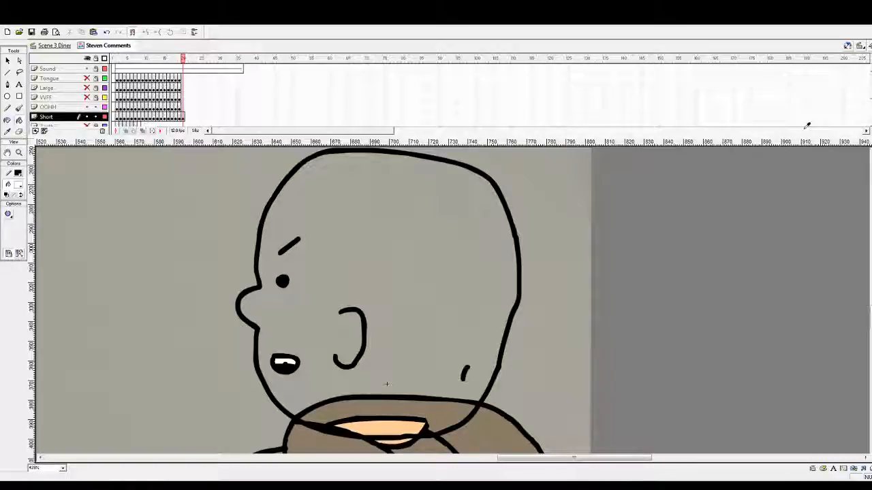
pyautogui.click(442, 270)
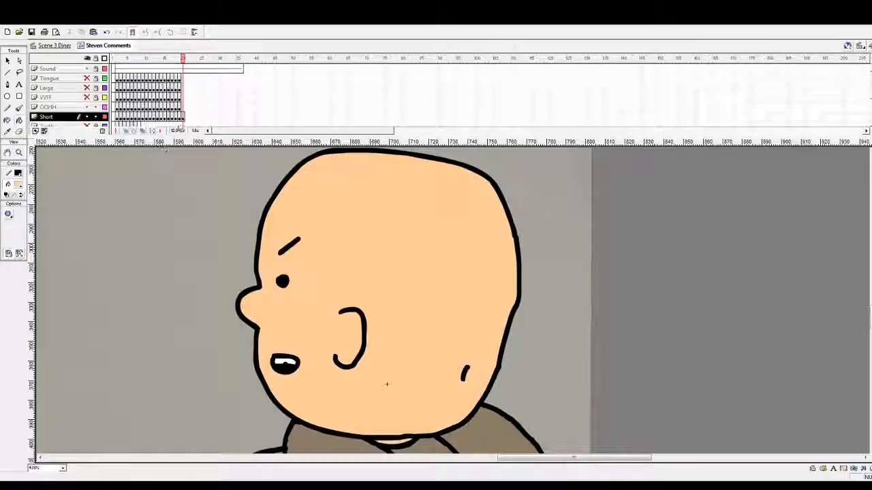
# Group all the artwork of the small toothed-mouth head on frame 20 of the Short layer
pyautogui.click(181, 117)
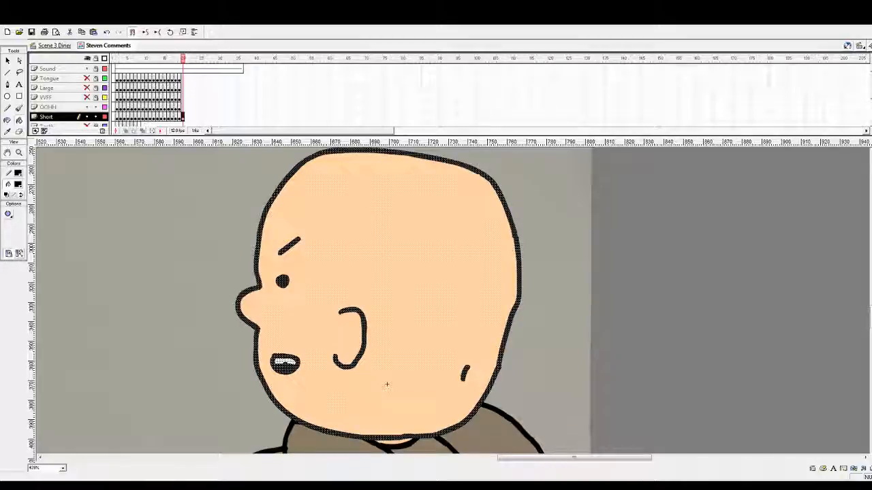
pyautogui.hotkey('ctrl', 'g')
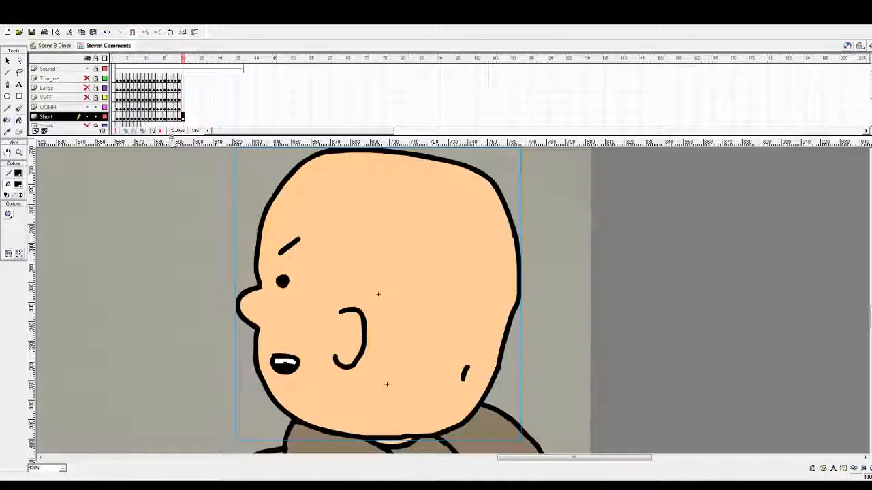
pyautogui.moveTo(172, 148); pyautogui.dragTo(172, 153)
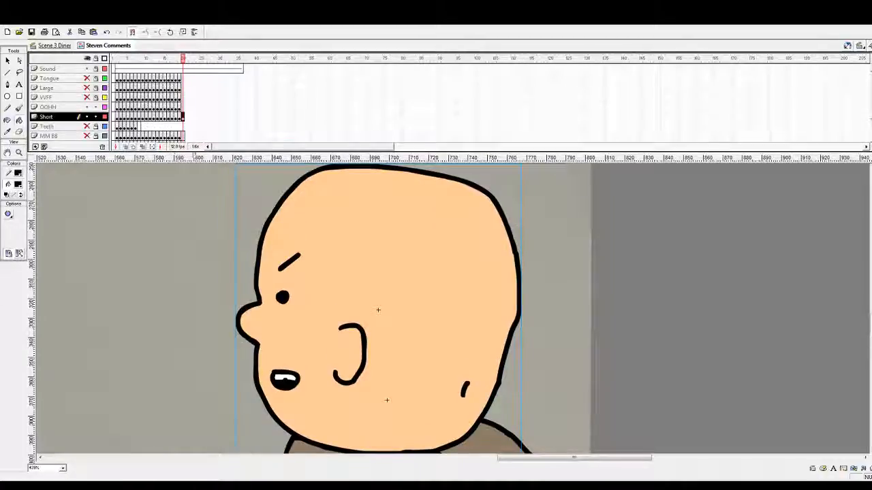
# Add a layer above Short, place the grouped toothed-mouth head on its frame 2 and remove the surplus frames after it
pyautogui.click(35, 147)
pyautogui.moveTo(118, 117); pyautogui.dragTo(140, 117)
pyautogui.hotkey('shift', 'F5')
pyautogui.hotkey('shift', 'F5')
pyautogui.hotkey('shift', 'F5')
pyautogui.hotkey('shift', 'F5')
pyautogui.hotkey('shift', 'F5')
pyautogui.hotkey('shift', 'F5')
# Insert consecutive keyframes of the toothed-mouth head on frames 3 to 19 of the new layer
pyautogui.click(122, 118)
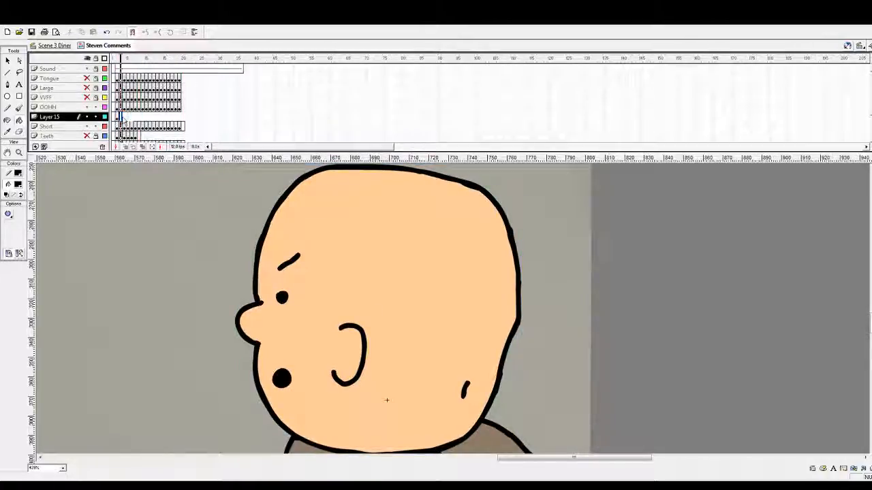
pyautogui.press('F6')
pyautogui.press('F6')
pyautogui.press('F6')
pyautogui.press('F6')
pyautogui.press('F6')
pyautogui.press('F6')
pyautogui.press('F6')
pyautogui.press('F6')
pyautogui.press('F6')
pyautogui.press('F6')
pyautogui.press('F6')
pyautogui.press('F6')
pyautogui.press('F6')
pyautogui.press('F6')
pyautogui.press('F6')
pyautogui.press('F6')
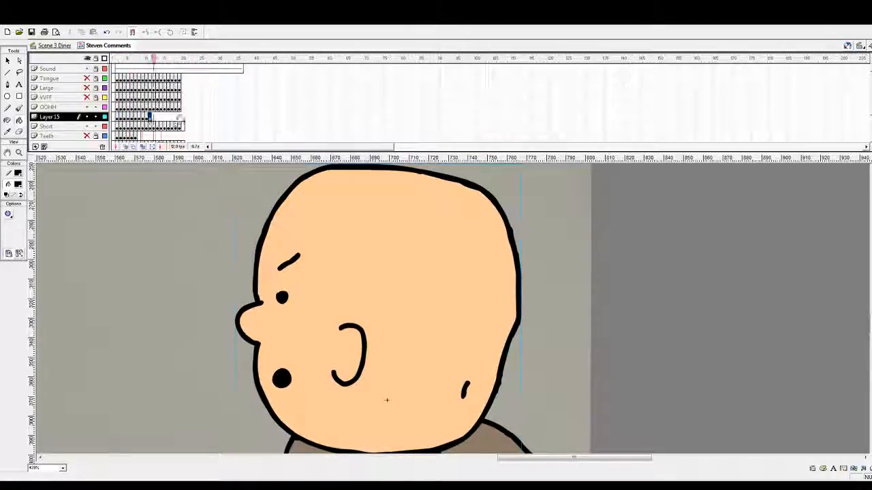
pyautogui.press('F6')
# Rename the toothed-mouth head layer as EERR
pyautogui.doubleClick(53, 117)
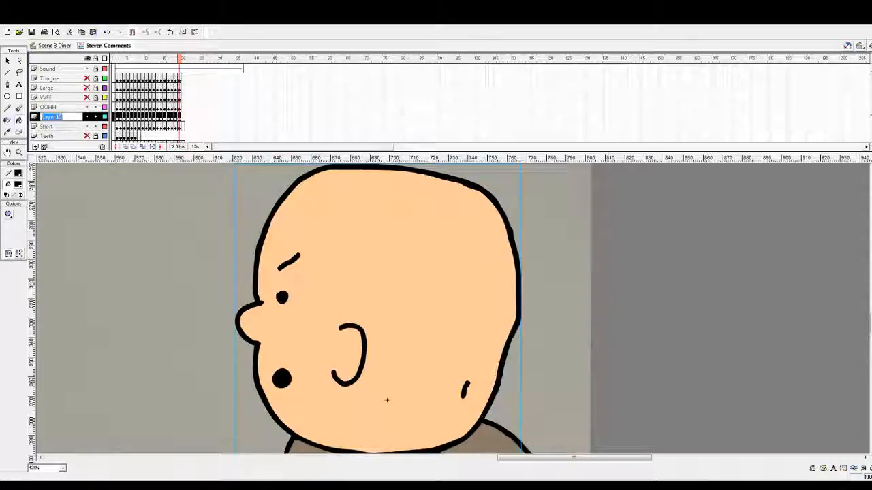
pyautogui.write('EEHH')
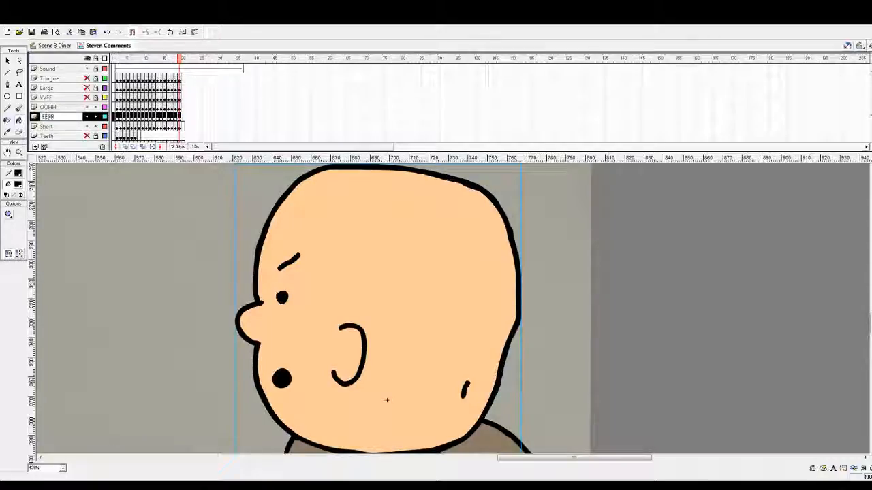
pyautogui.press('Return')
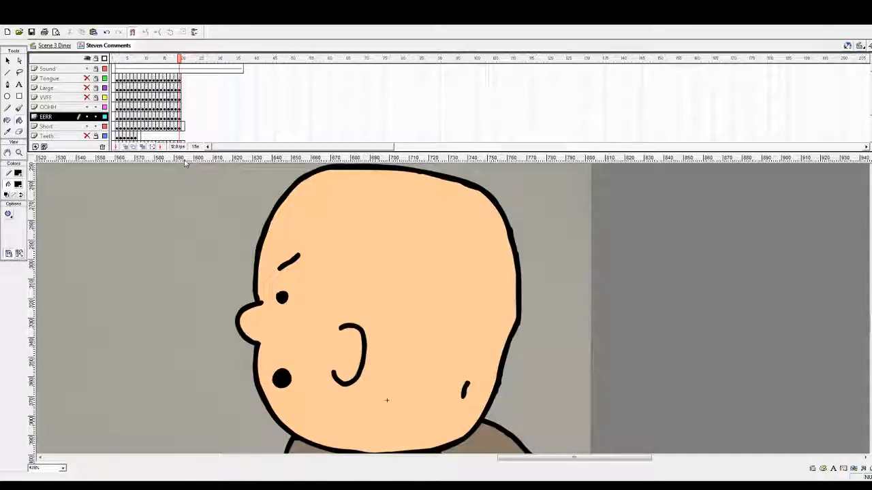
# Lock and hide the OOHH, EERR and Short layers
pyautogui.click(96, 117)
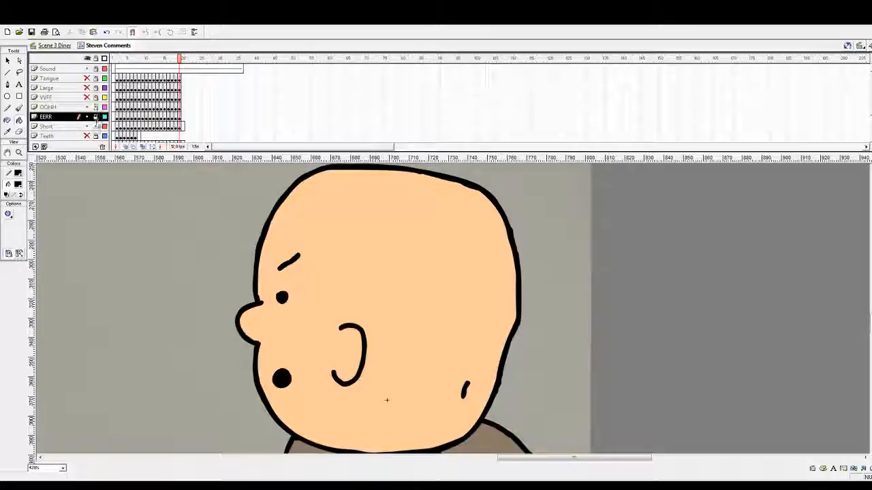
pyautogui.click(96, 107)
pyautogui.click(96, 127)
pyautogui.click(87, 106)
pyautogui.click(87, 116)
pyautogui.click(88, 127)
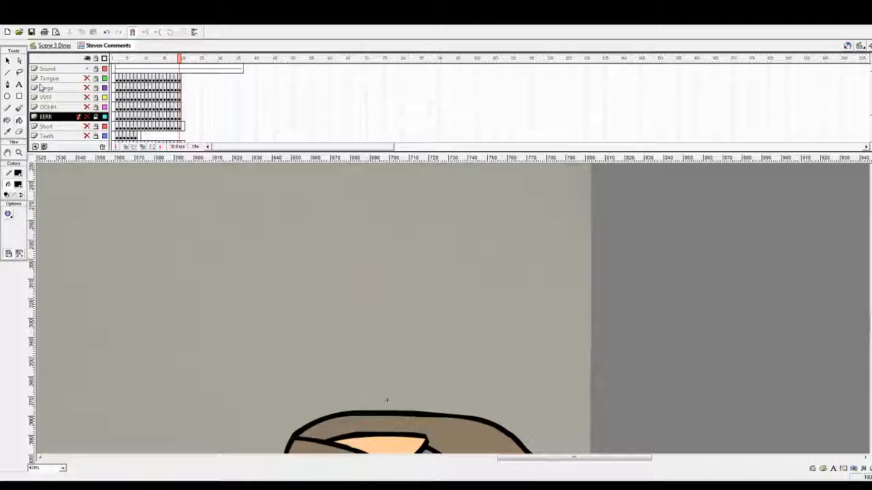
# Show the mouth-shape layers from Tongue down to Default, check the stacked heads, and hide those layers again
pyautogui.moveTo(88, 81); pyautogui.dragTo(89, 120)
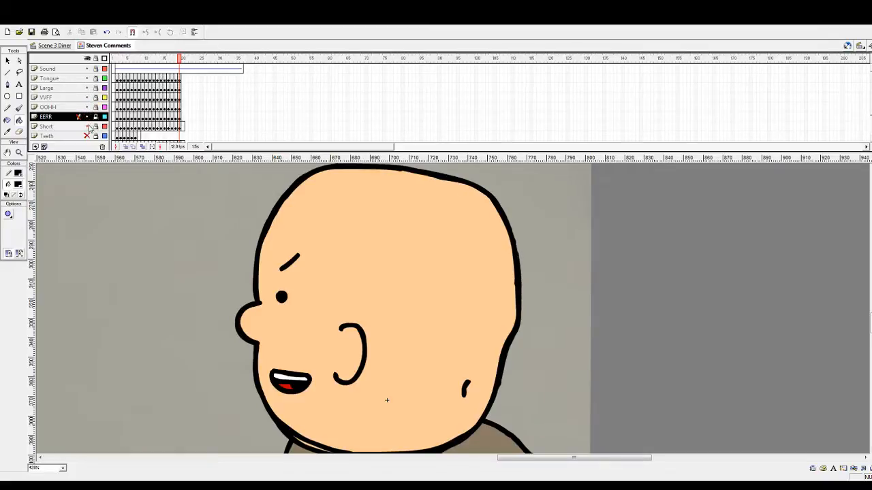
pyautogui.scroll(-3, 68, 102)
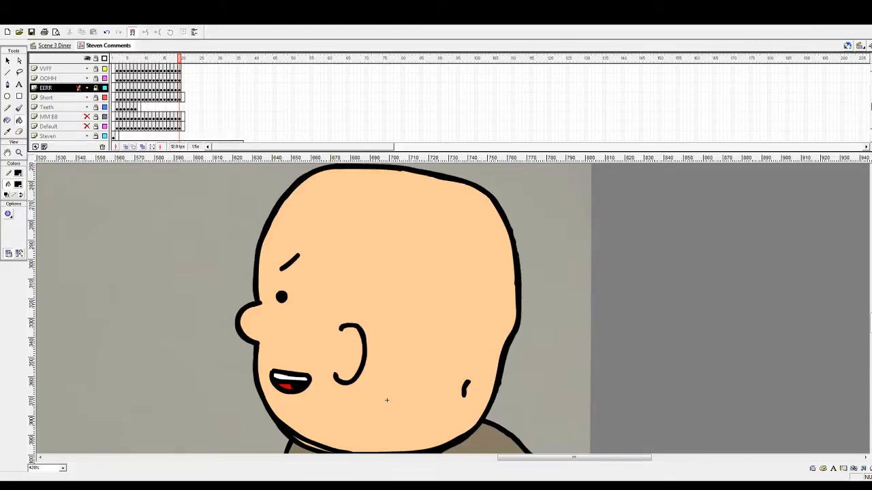
pyautogui.moveTo(86, 117); pyautogui.dragTo(86, 129)
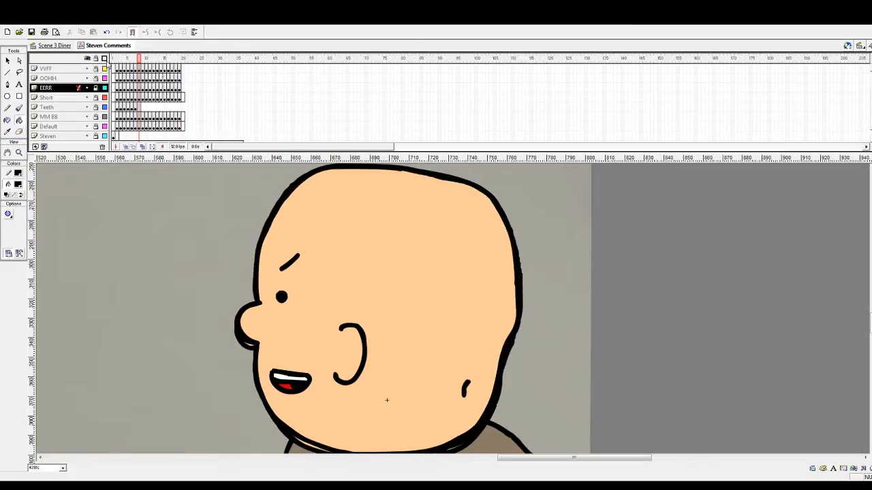
pyautogui.click(117, 58)
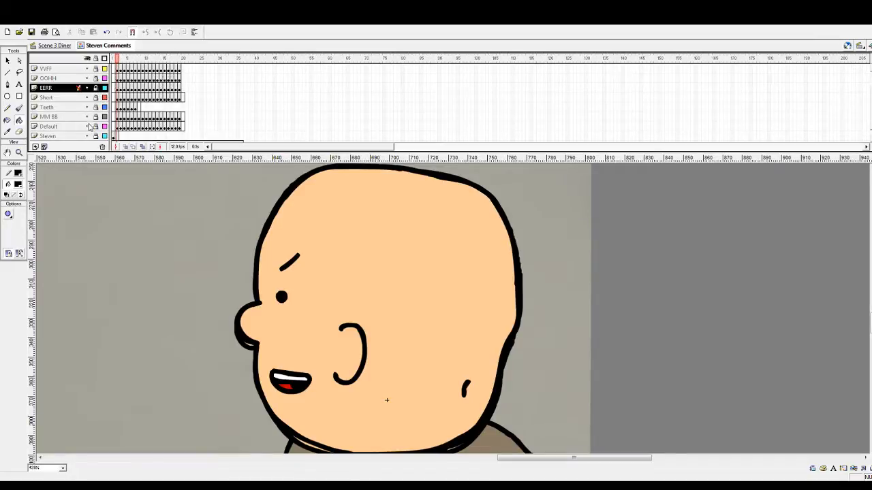
pyautogui.moveTo(88, 127)
pyautogui.mouseDown()
pyautogui.moveTo(88, 75)
pyautogui.moveTo(68, 188)
pyautogui.moveTo(73, 128)
pyautogui.mouseUp()
# Move the Sound layer directly above the Steven layer and enlarge the timeline so every layer fits
pyautogui.scroll(3, 358, 101)
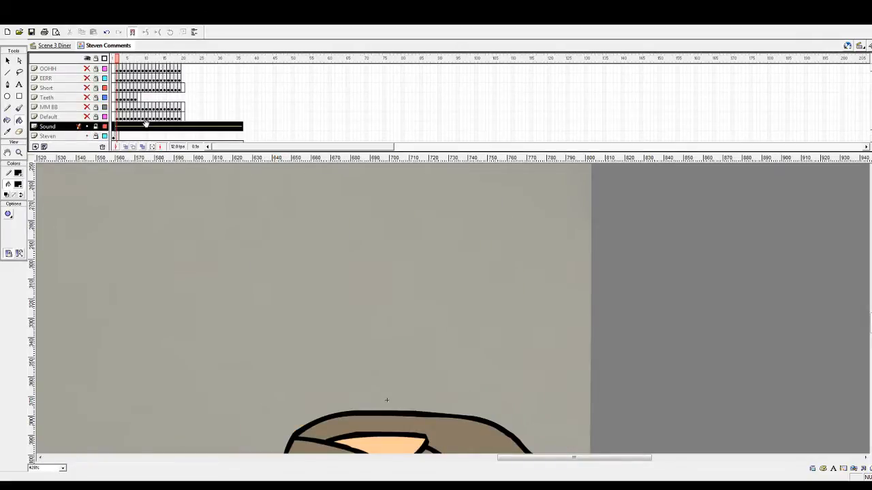
pyautogui.moveTo(164, 224); pyautogui.dragTo(172, 228)
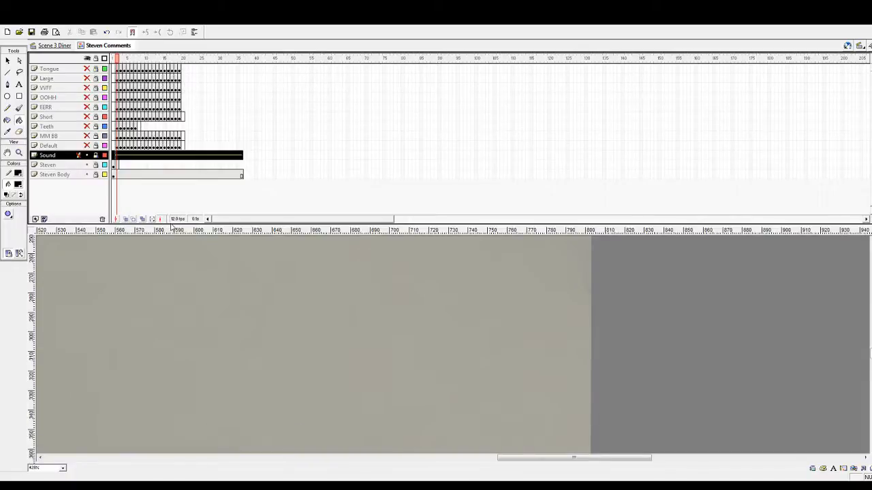
# Move the first Short head to frame 2 and the first Large head to frame 3 of the Steven layer
pyautogui.click(118, 60)
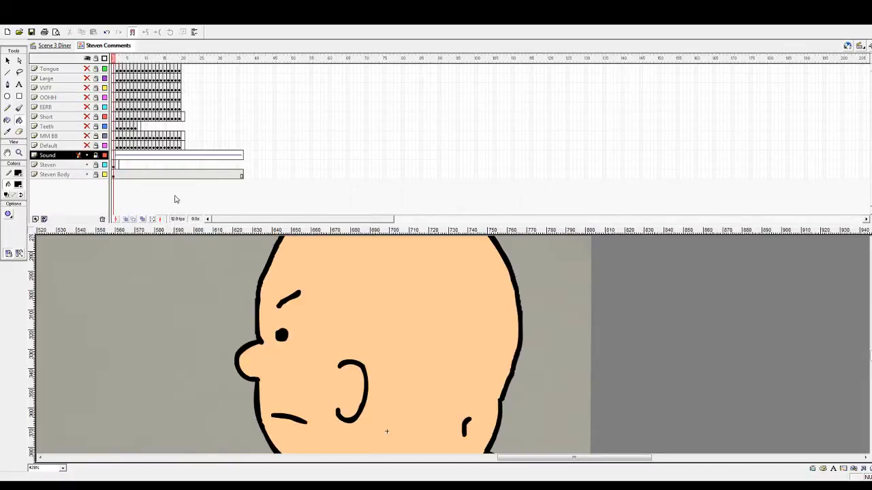
pyautogui.moveTo(114, 58); pyautogui.dragTo(118, 66)
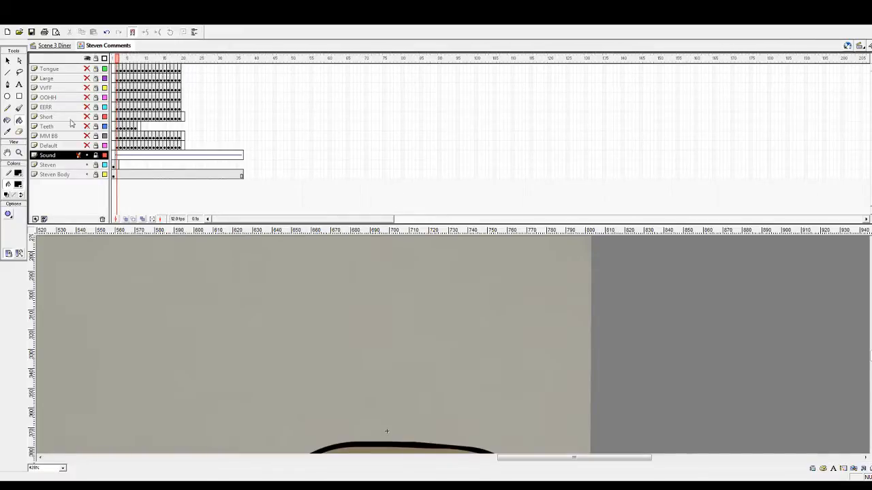
pyautogui.click(116, 164)
pyautogui.moveTo(118, 60); pyautogui.dragTo(121, 60)
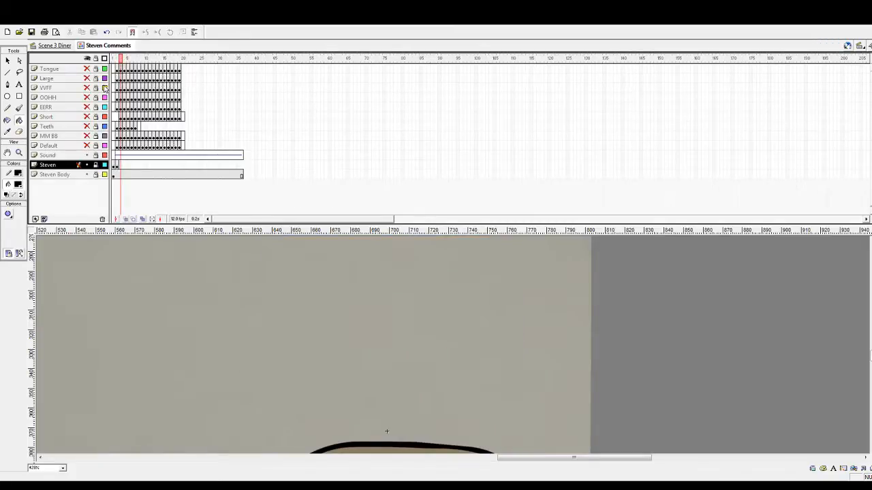
pyautogui.click(118, 164)
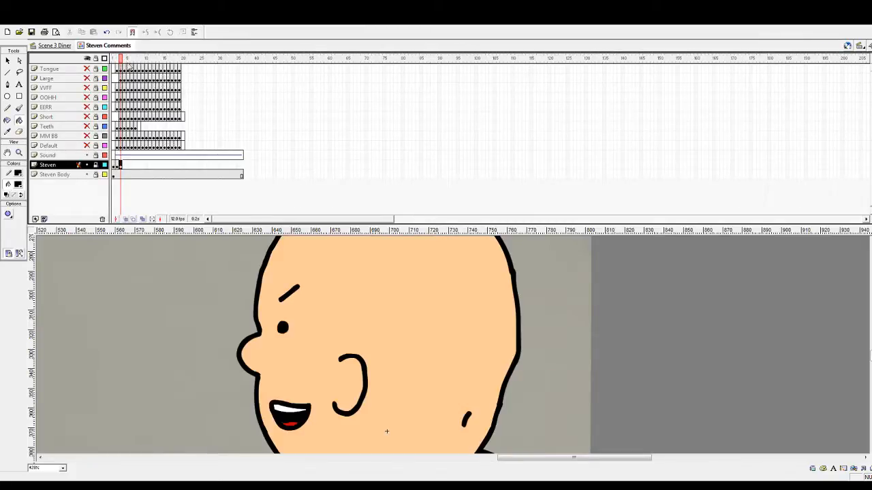
# Hold the Large head through frame 4 and move the first Tongue head to frame 5 of the Steven layer
pyautogui.moveTo(122, 60)
pyautogui.mouseDown()
pyautogui.moveTo(114, 61)
pyautogui.moveTo(128, 62)
pyautogui.mouseUp()
pyautogui.press('Return')
pyautogui.click(120, 165)
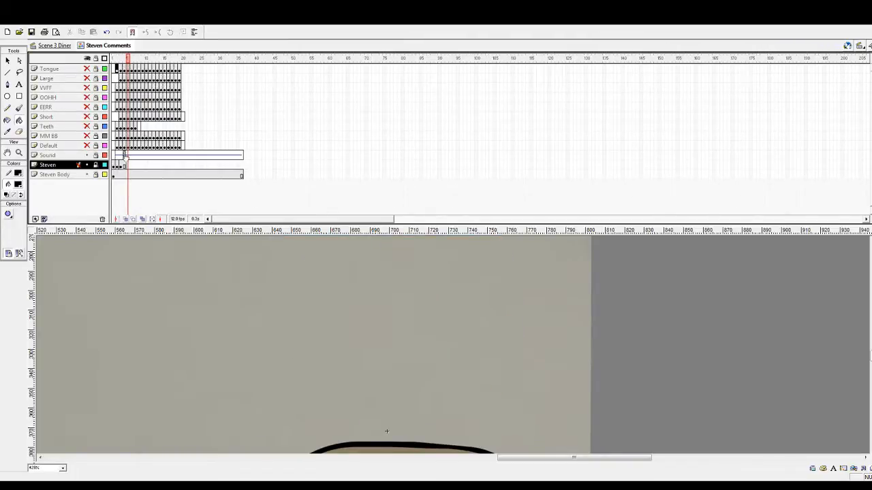
pyautogui.press('F6')
pyautogui.click(133, 59)
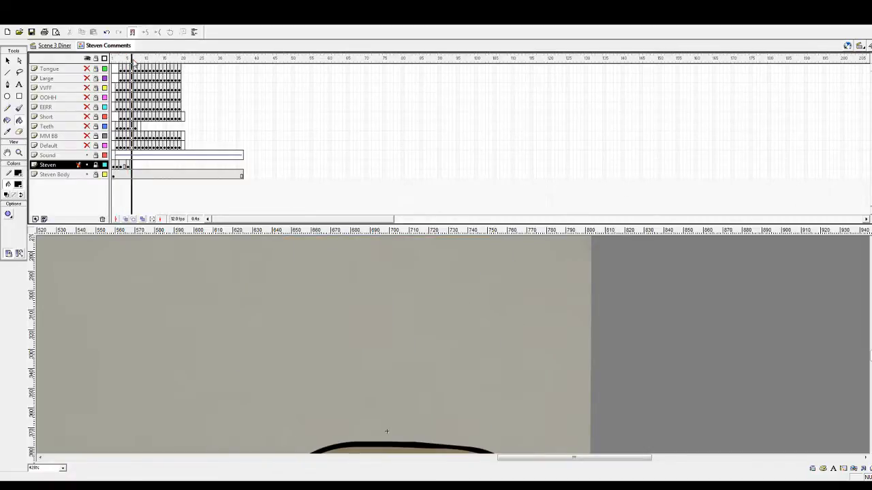
# Make frame 4 of the Steven layer a keyframe and clear the head from frame 5, scrubbing the sound to judge the timing
pyautogui.moveTo(133, 62); pyautogui.dragTo(127, 61)
pyautogui.click(127, 167)
pyautogui.press(',')
pyautogui.press(',')
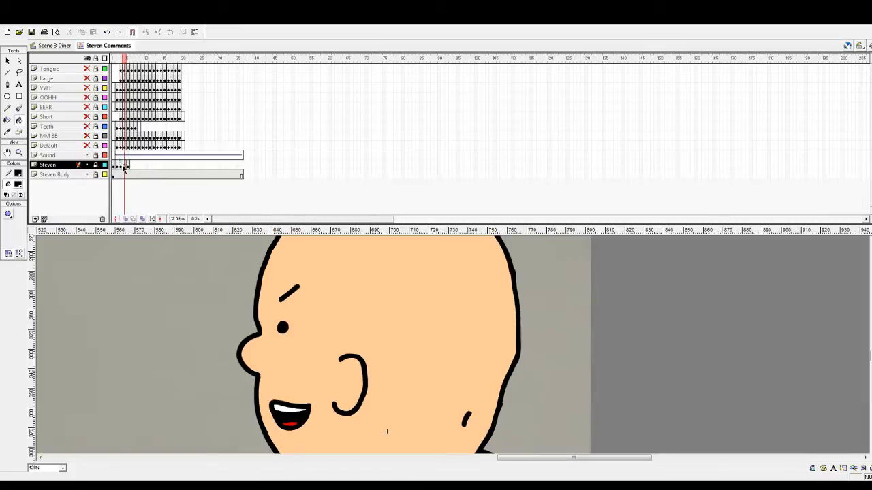
pyautogui.press('.')
pyautogui.moveTo(124, 62); pyautogui.dragTo(128, 61)
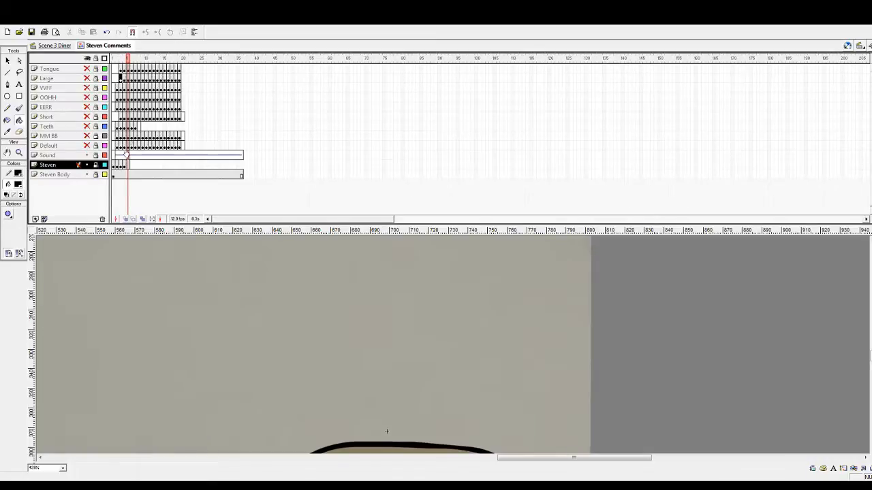
# Move a Short head to frame 5 and a Large head to frame 6 of the Steven layer, and play the result
pyautogui.click(122, 78)
pyautogui.moveTo(122, 61)
pyautogui.mouseDown()
pyautogui.moveTo(135, 64)
pyautogui.moveTo(128, 62)
pyautogui.mouseUp()
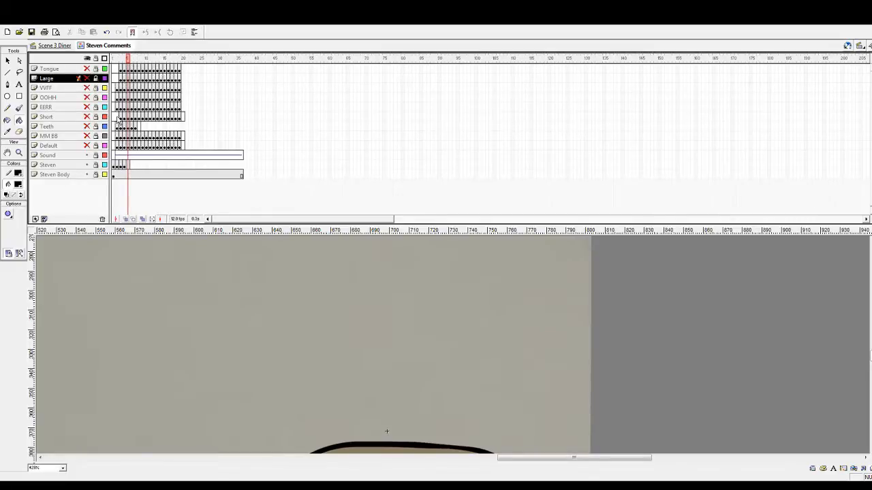
pyautogui.moveTo(121, 116); pyautogui.dragTo(130, 165)
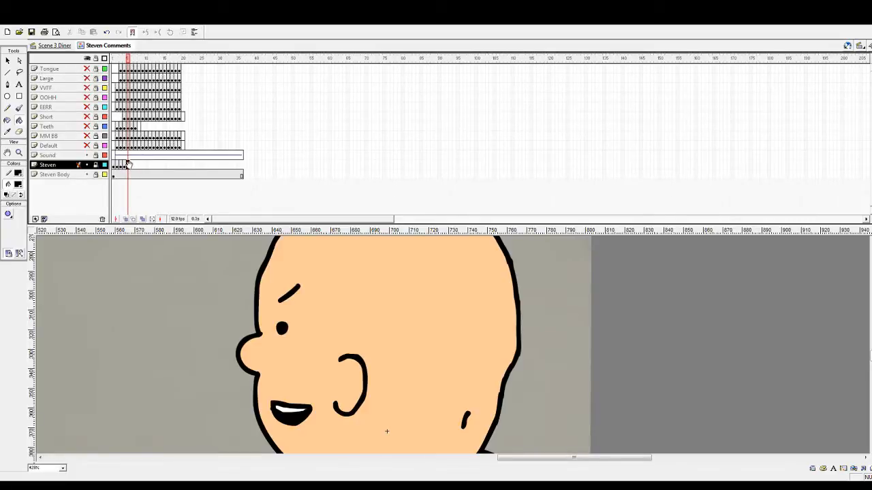
pyautogui.moveTo(128, 61); pyautogui.dragTo(133, 64)
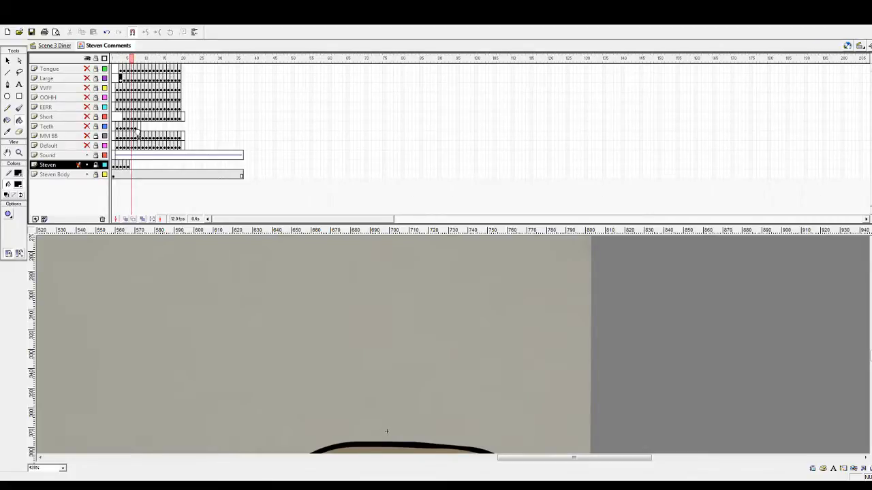
pyautogui.click(133, 164)
pyautogui.moveTo(131, 60); pyautogui.dragTo(113, 62)
pyautogui.press('Return')
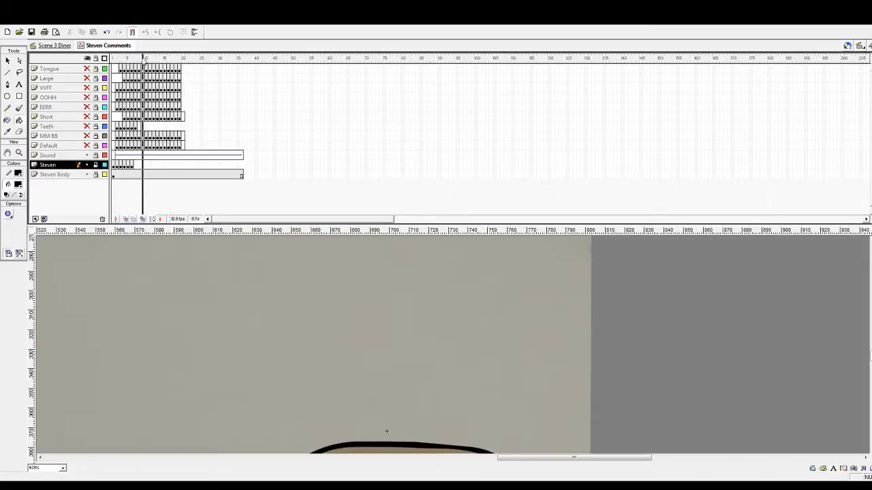
# Move a Short head to frame 7 and a Teeth head to frame 8 of the Steven layer
pyautogui.moveTo(143, 61); pyautogui.dragTo(135, 63)
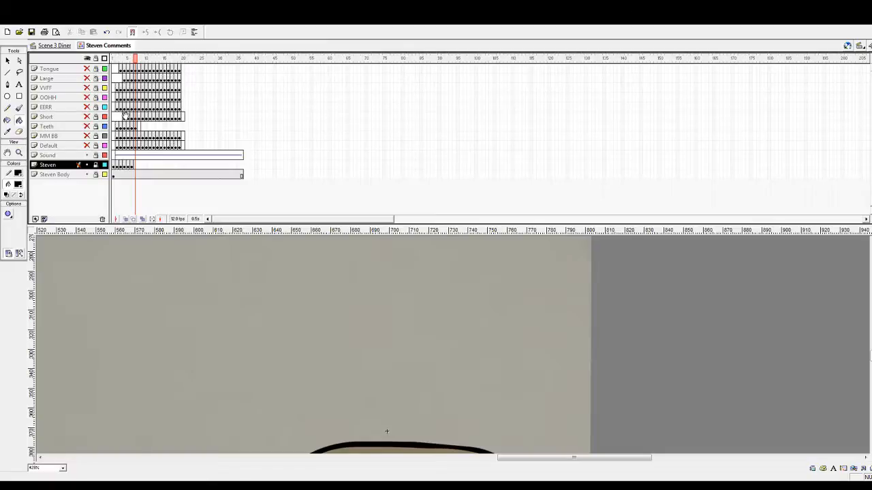
pyautogui.click(136, 165)
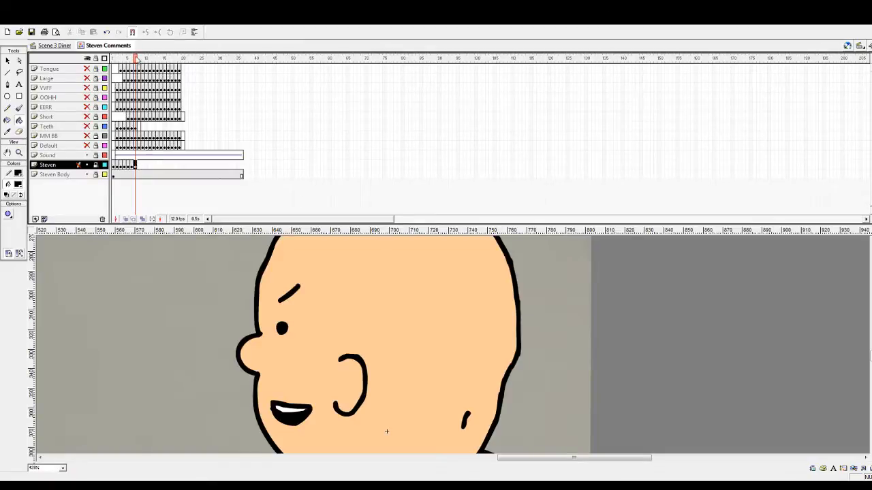
pyautogui.press('.')
pyautogui.click(140, 59)
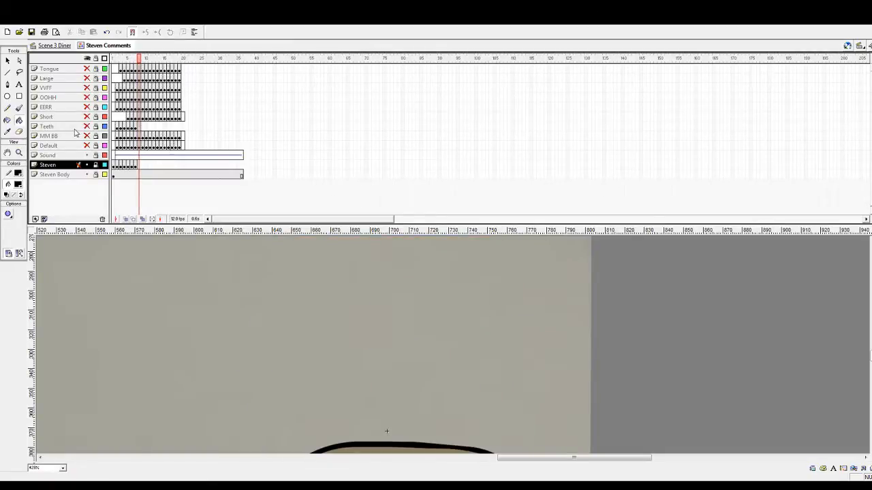
pyautogui.click(139, 164)
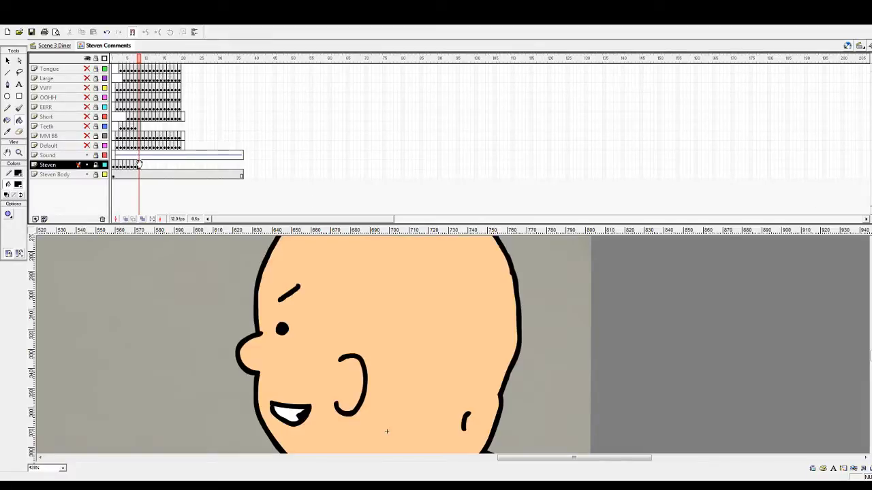
# Move a VVFF head to frame 9 and an EERR head to frame 10 of the Steven layer
pyautogui.click(140, 60)
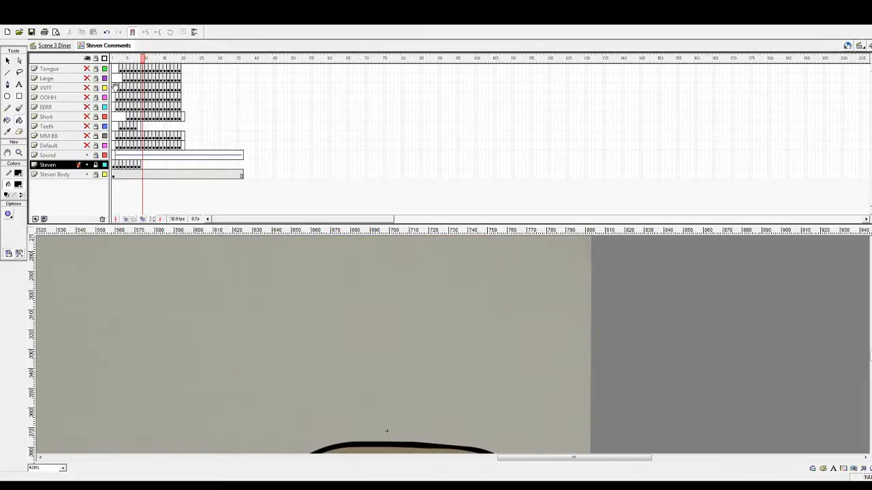
pyautogui.click(146, 59)
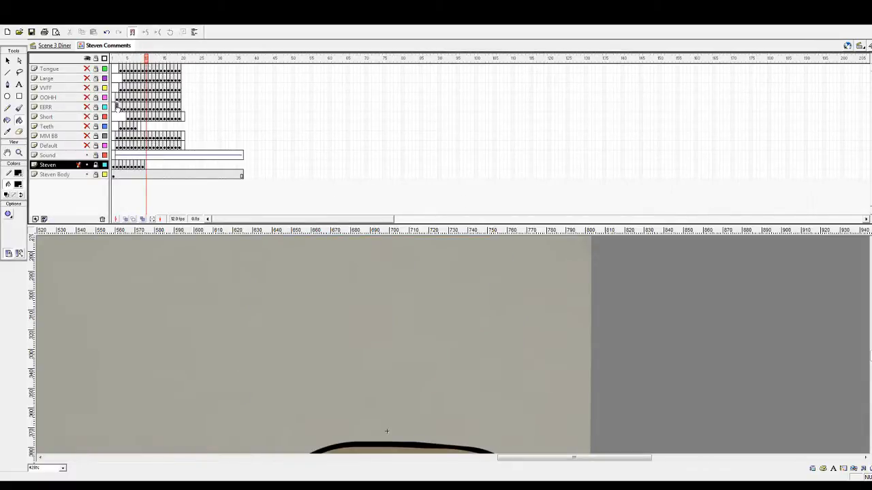
pyautogui.click(150, 59)
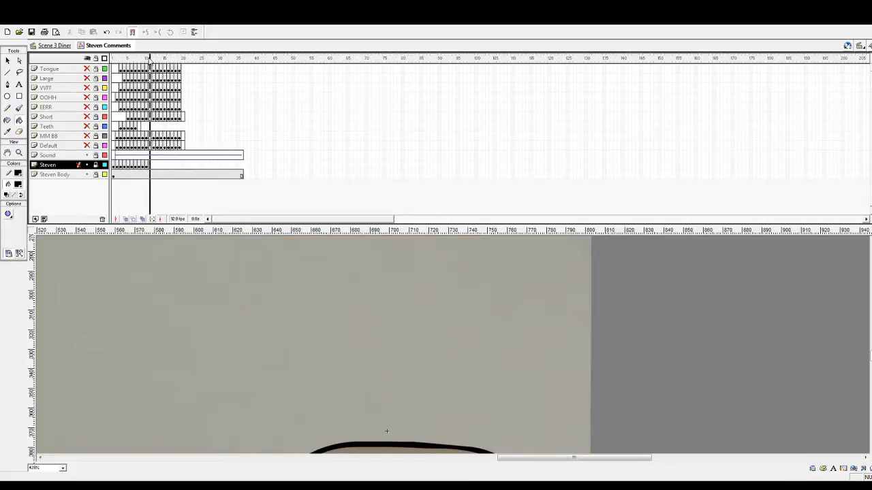
# Play and scrub the opening frames repeatedly to check the mouth shapes on the Steven layer against the sound
pyautogui.moveTo(150, 58); pyautogui.dragTo(146, 60)
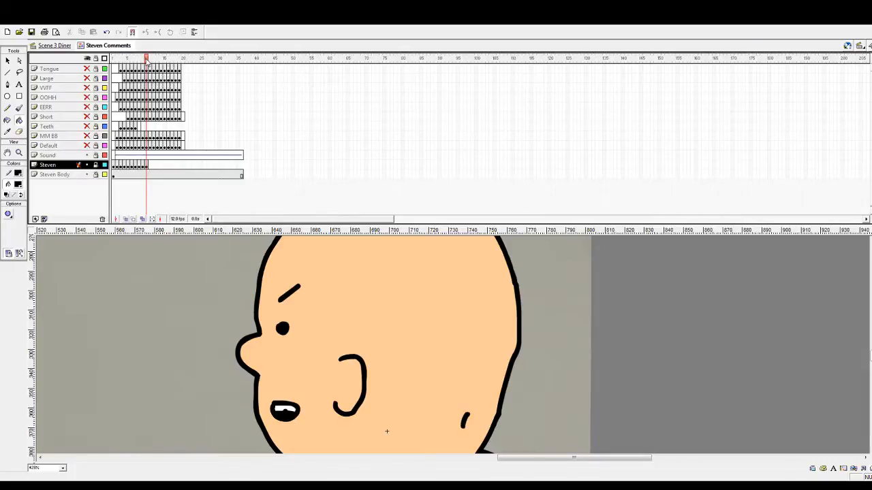
pyautogui.moveTo(147, 61)
pyautogui.mouseDown()
pyautogui.moveTo(120, 60)
pyautogui.moveTo(148, 68)
pyautogui.mouseUp()
pyautogui.press('Return')
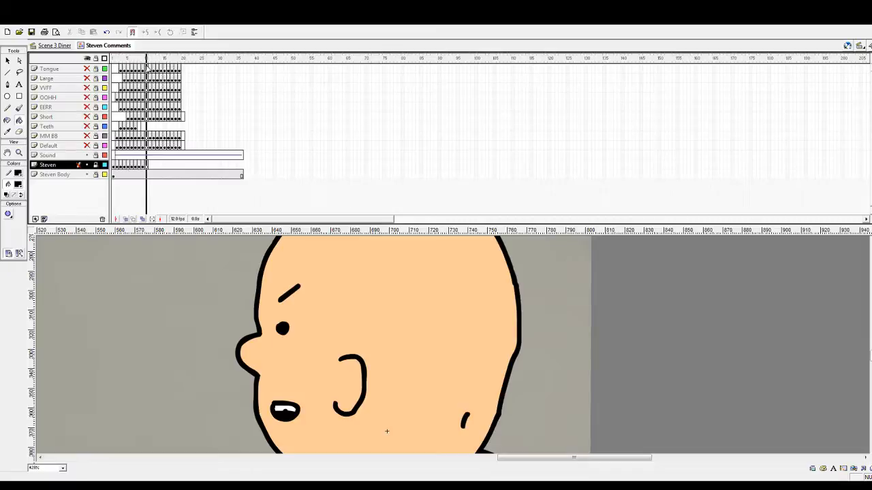
pyautogui.press('Return')
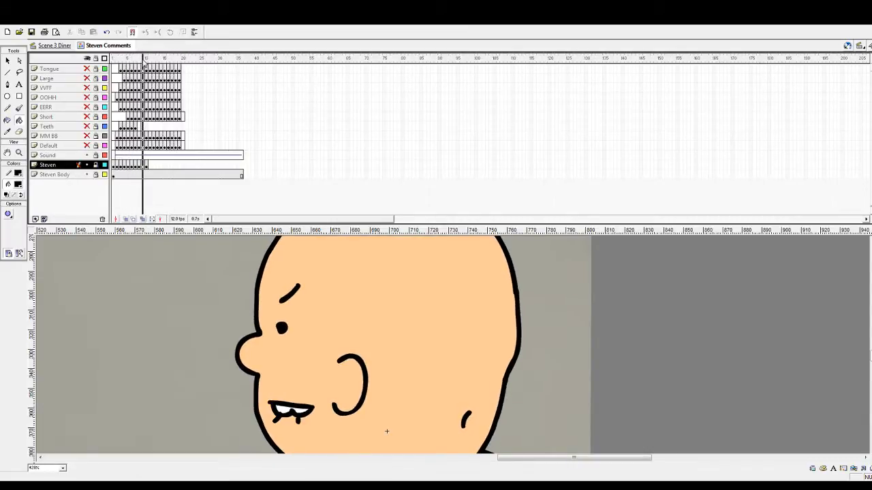
pyautogui.moveTo(144, 64); pyautogui.dragTo(116, 66)
pyautogui.press('Return')
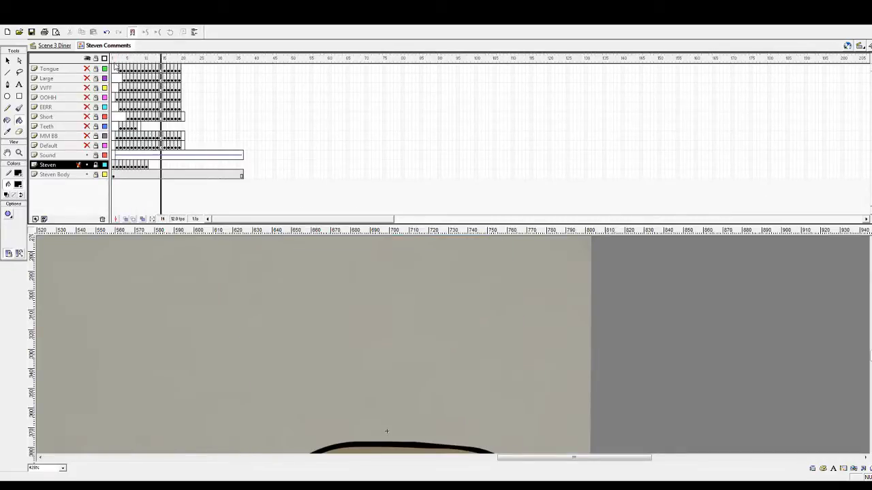
pyautogui.click(115, 62)
pyautogui.press('Return')
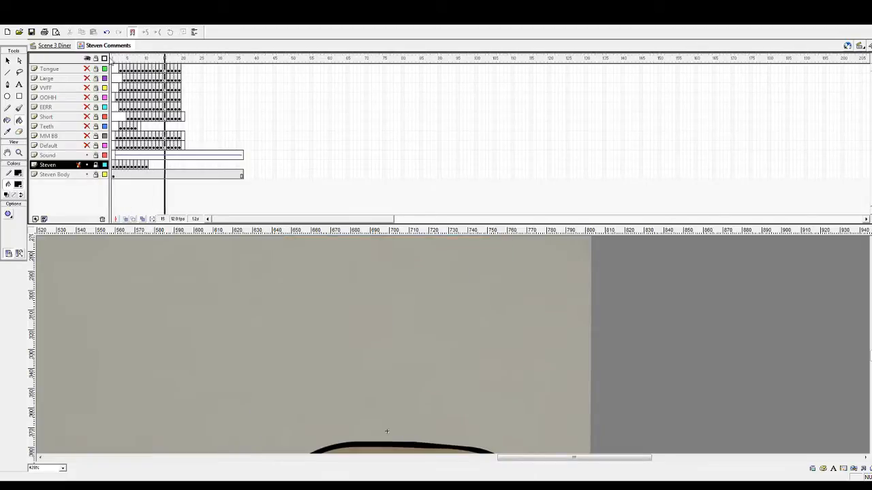
pyautogui.moveTo(117, 61); pyautogui.dragTo(151, 60)
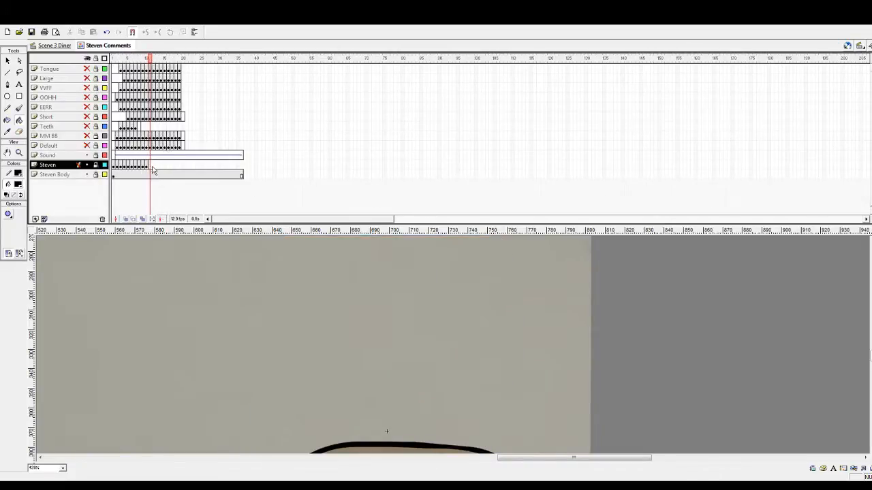
# Shift the EERR head from frame 10 to frame 14 of the Steven layer, place a closed-mouth head on frame 10 and replay
pyautogui.moveTo(147, 166); pyautogui.dragTo(161, 166)
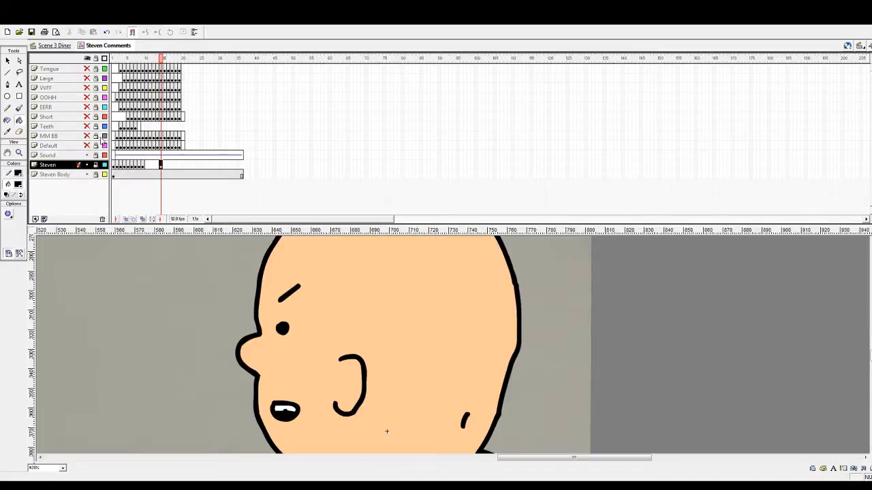
pyautogui.click(146, 165)
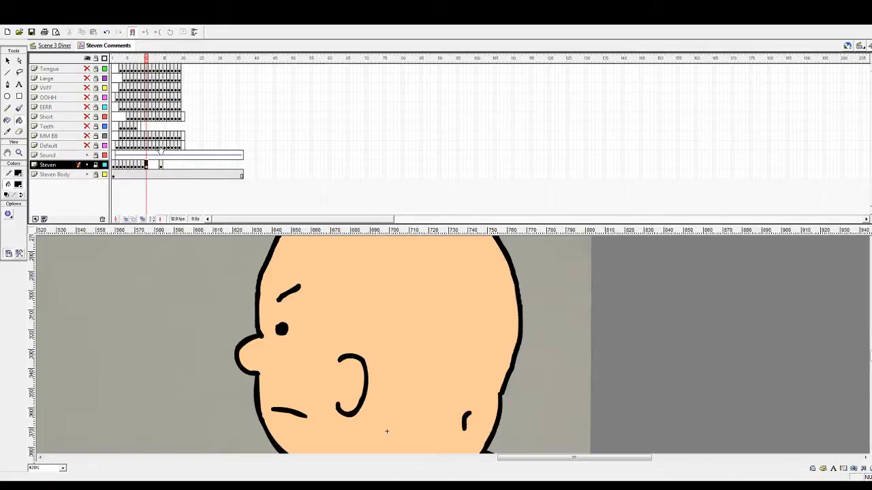
pyautogui.press('Return')
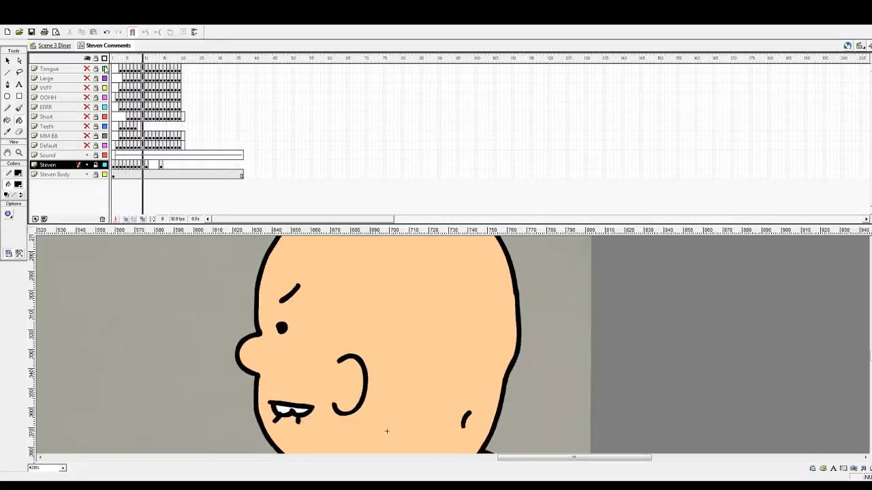
pyautogui.moveTo(130, 60); pyautogui.dragTo(151, 65)
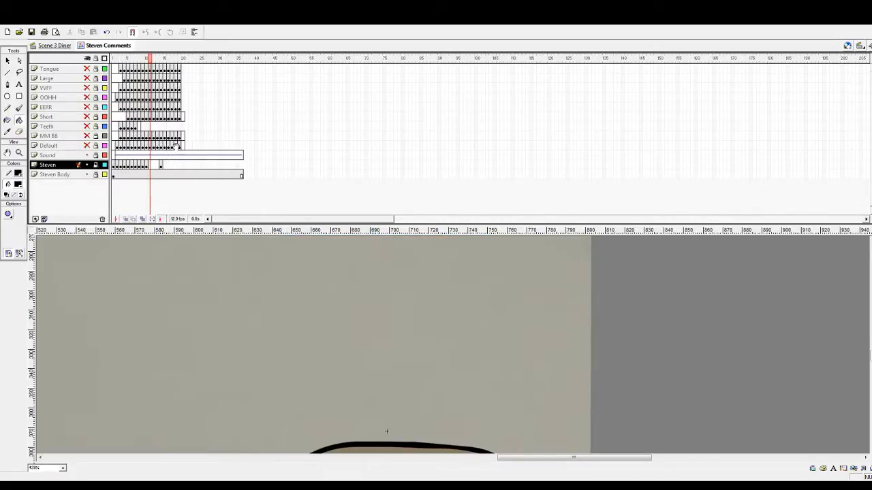
# Move the EERR head from frame 14 to frame 11 of the Steven layer and place an OOHH head on frame 12
pyautogui.moveTo(162, 166); pyautogui.dragTo(150, 167)
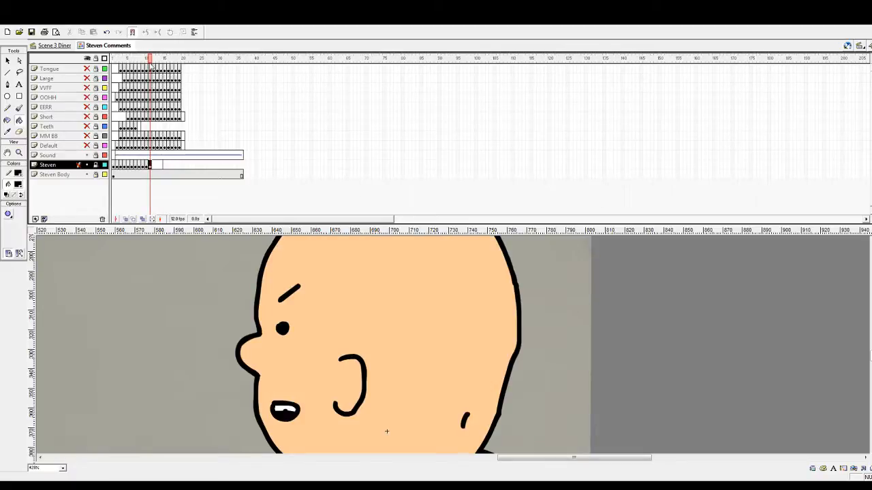
pyautogui.moveTo(150, 63); pyautogui.dragTo(154, 64)
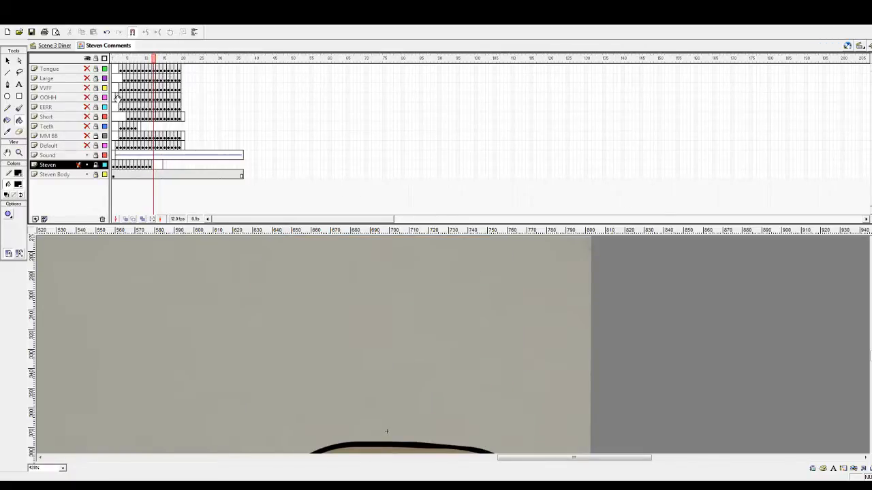
pyautogui.click(113, 60)
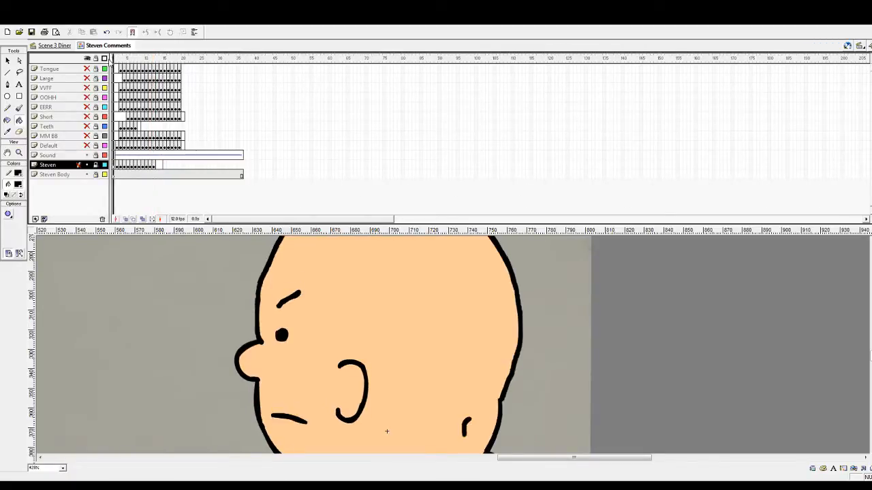
# Place an EERR head on frame 13 of the Steven layer and scrub around it to check the sound
pyautogui.moveTo(113, 59); pyautogui.dragTo(158, 61)
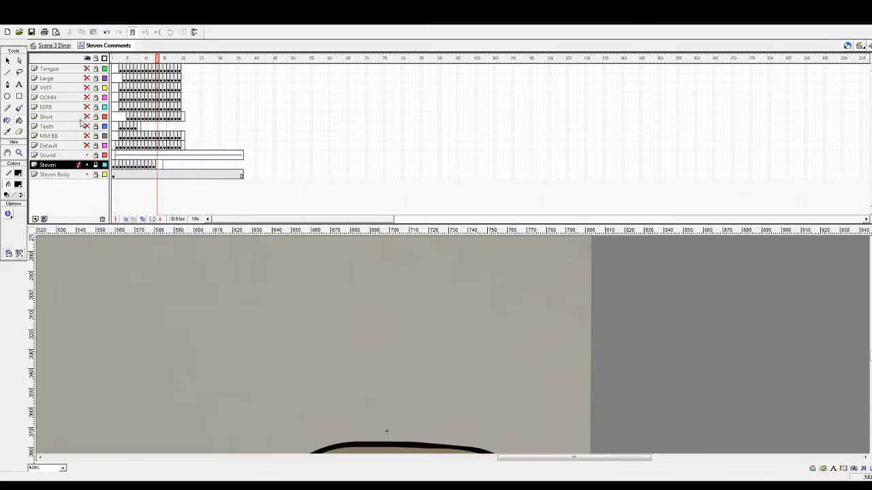
pyautogui.moveTo(119, 107); pyautogui.dragTo(157, 165)
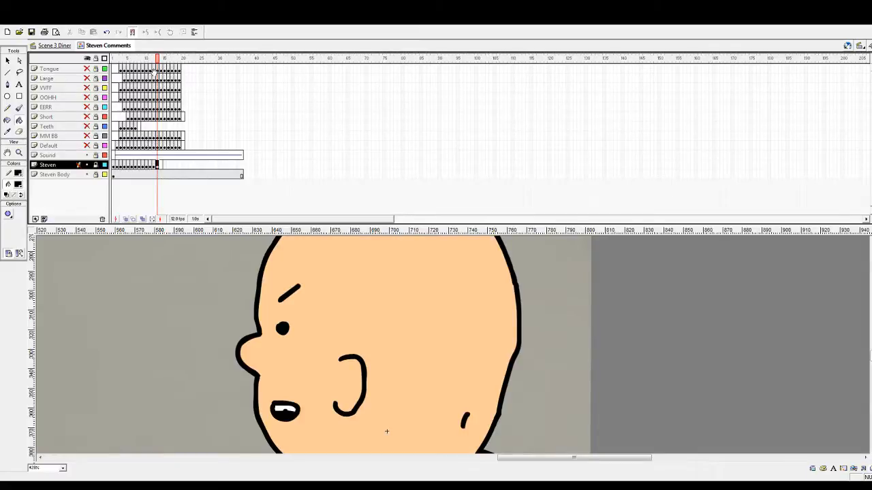
pyautogui.moveTo(158, 62); pyautogui.dragTo(159, 63)
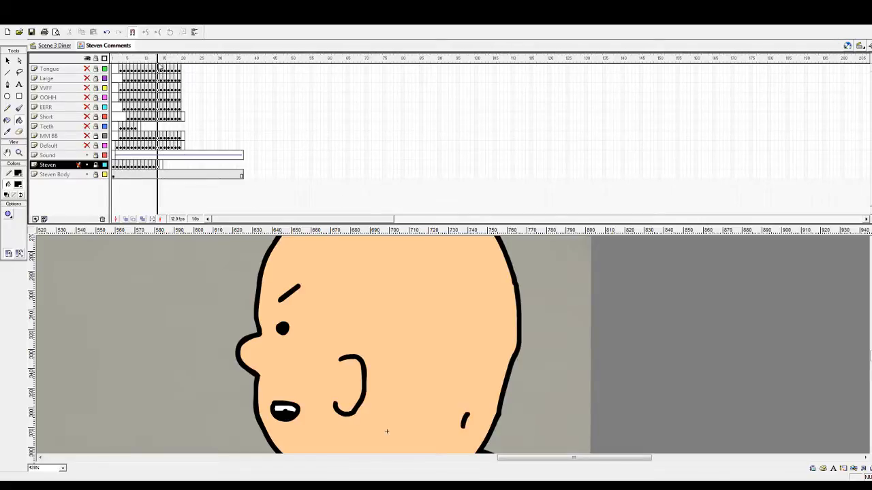
pyautogui.moveTo(159, 64); pyautogui.dragTo(152, 67)
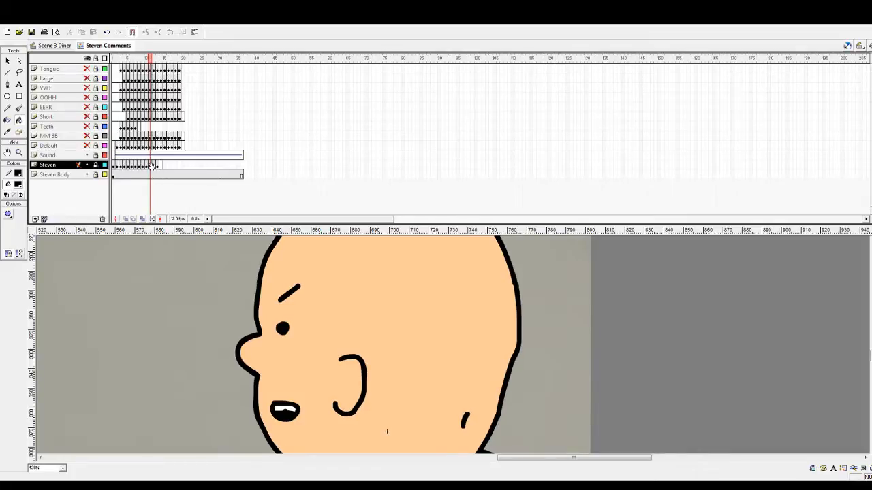
# Park frame 11's EERR head on frame 17, shift the following OOHH and EERR heads to frames 11 and 12, and place an OOHH head on 13
pyautogui.moveTo(151, 166)
pyautogui.mouseDown()
pyautogui.moveTo(171, 166)
pyautogui.moveTo(152, 167)
pyautogui.mouseUp()
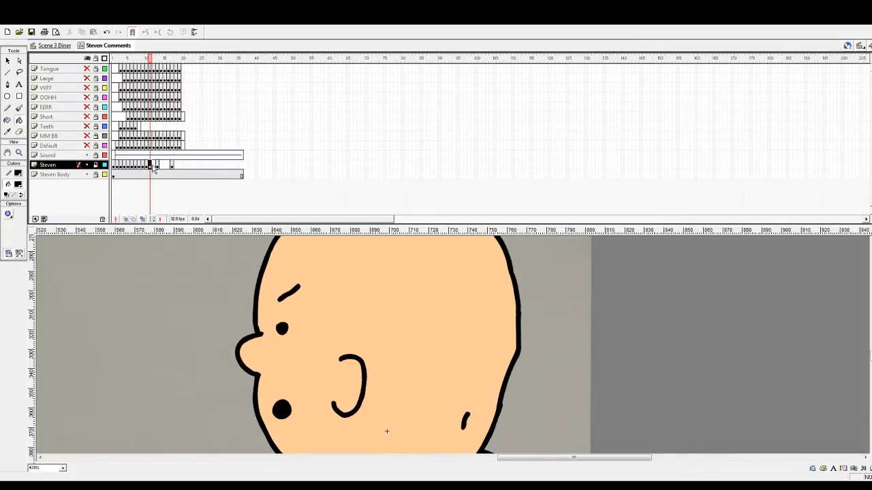
pyautogui.click(154, 164)
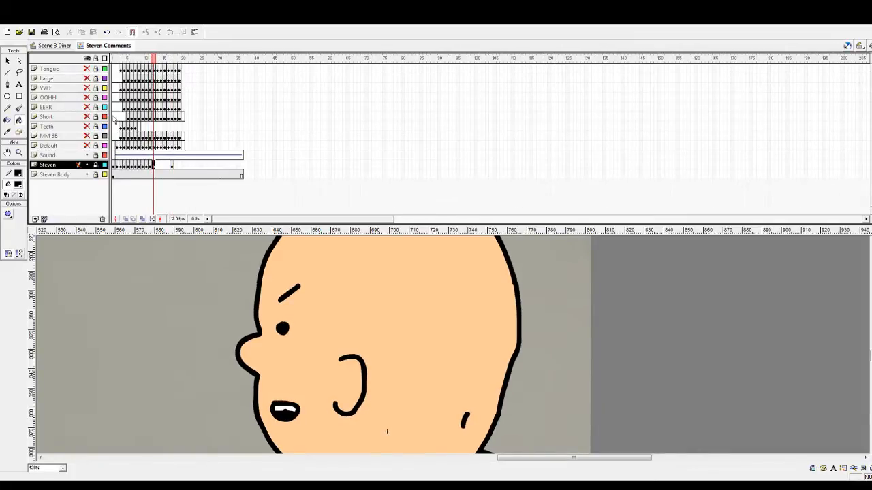
pyautogui.click(158, 165)
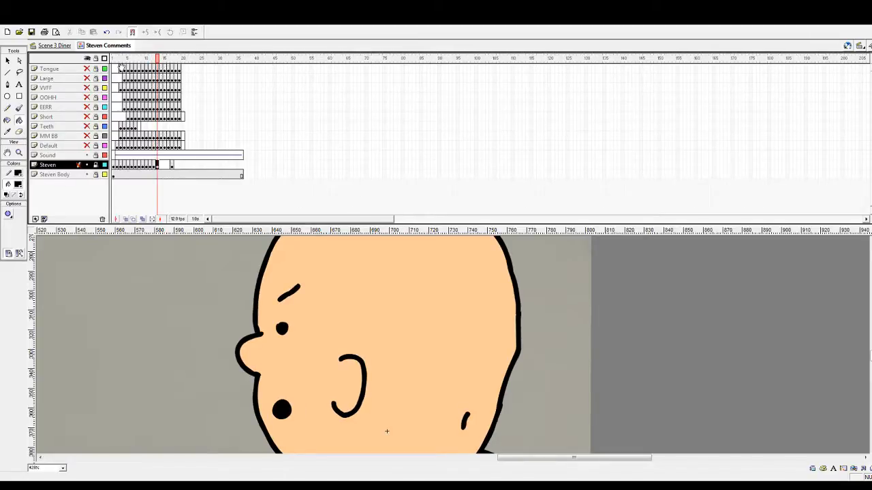
pyautogui.moveTo(125, 60); pyautogui.dragTo(107, 63)
pyautogui.press('Return')
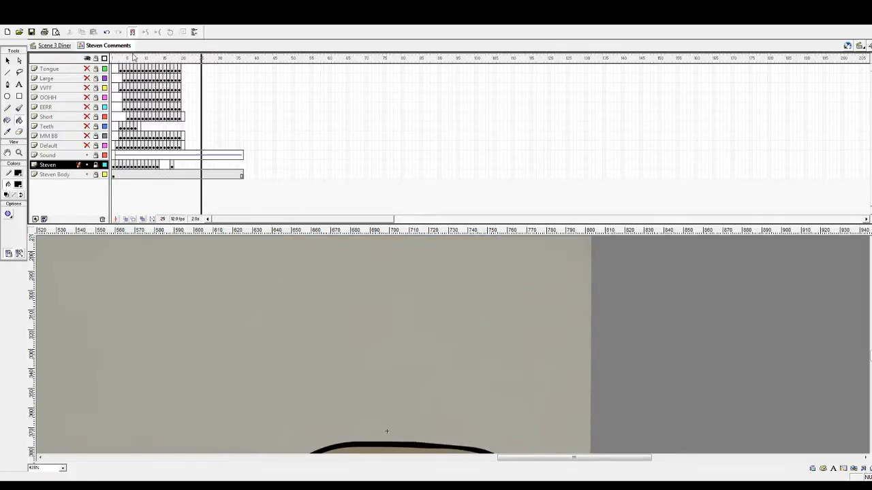
# Move a Tongue head to frame 14 and an MM BB head to frame 15 of the Steven layer
pyautogui.moveTo(159, 66); pyautogui.dragTo(161, 67)
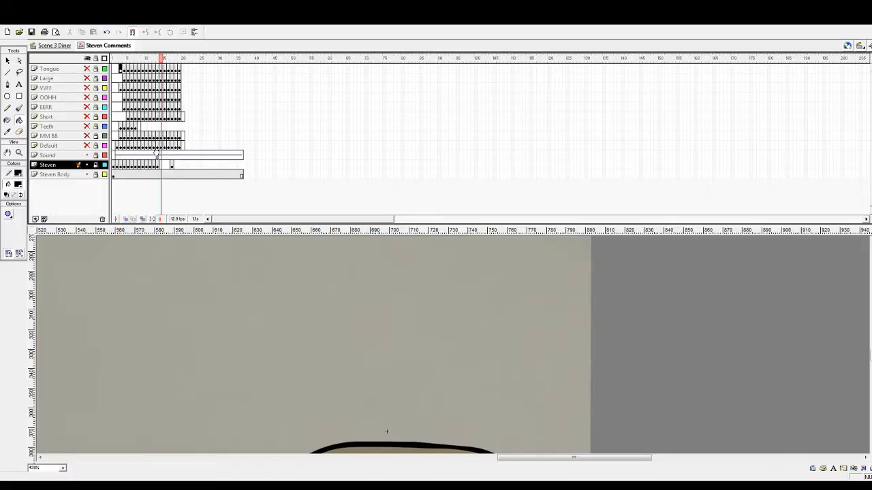
pyautogui.moveTo(162, 163); pyautogui.dragTo(161, 164)
pyautogui.click(164, 62)
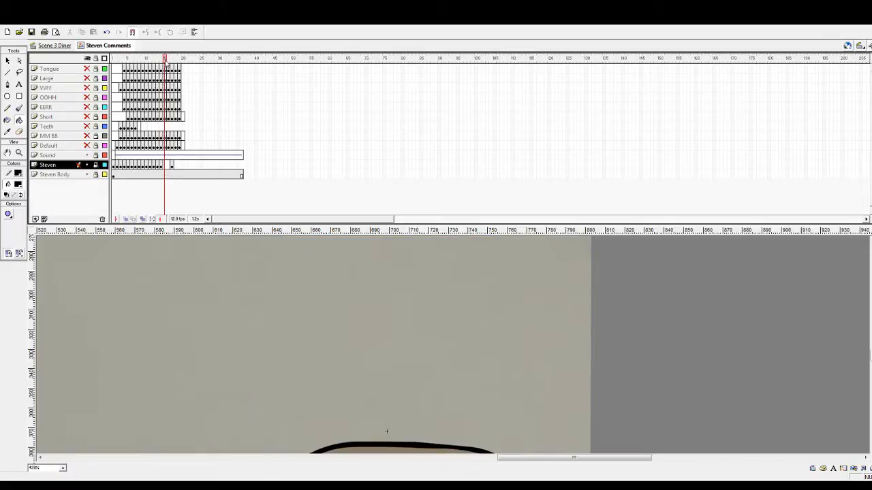
pyautogui.click(163, 164)
# Move a Large head to frame 16 of the Steven layer, park the spare EERR head on frame 27 and hold the Large head through frame 17
pyautogui.moveTo(170, 68); pyautogui.dragTo(169, 63)
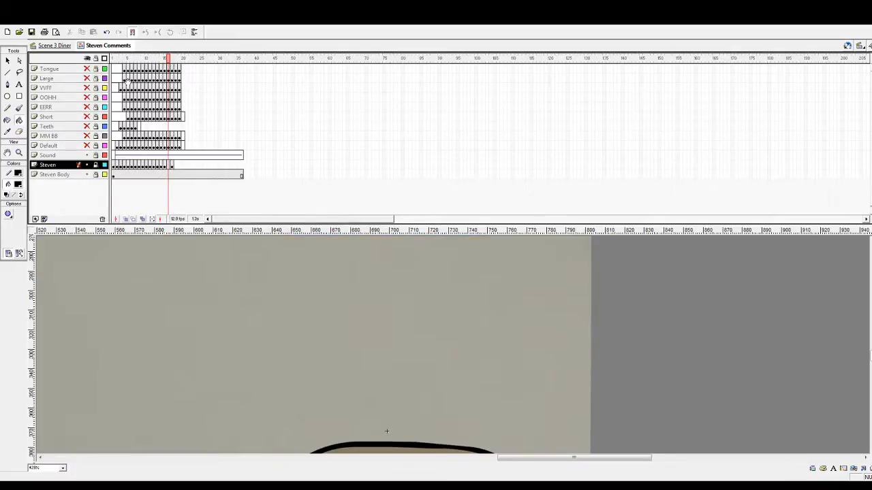
pyautogui.moveTo(125, 79); pyautogui.dragTo(168, 164)
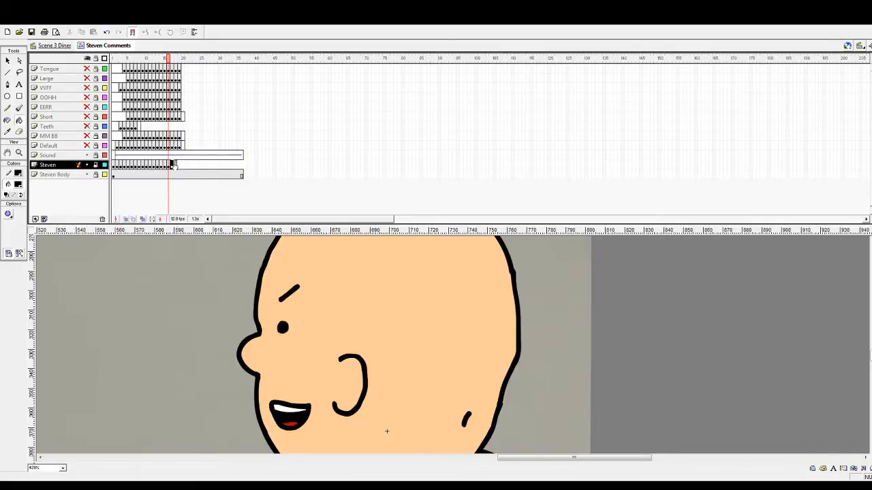
pyautogui.click(205, 164)
pyautogui.moveTo(165, 62); pyautogui.dragTo(181, 62)
pyautogui.click(168, 165)
pyautogui.press('F5')
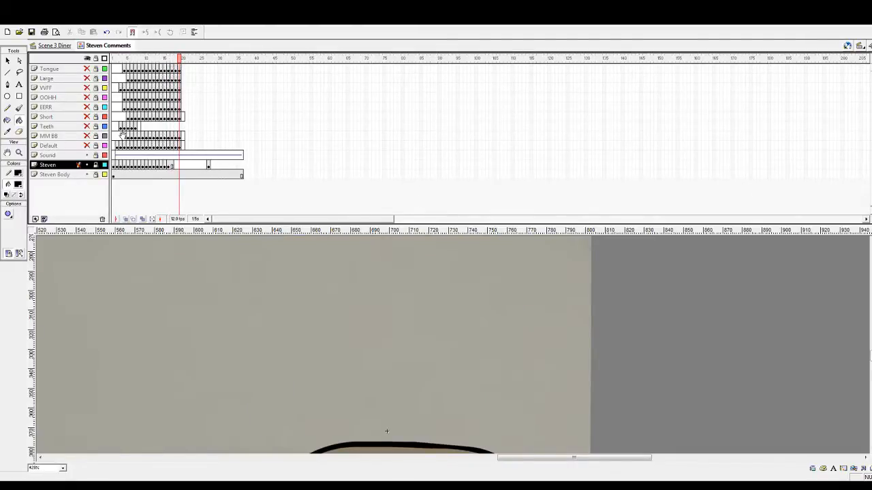
# Place an MM BB head on frame 19 and a Short head on frame 18 of the Steven layer, replaying from the start
pyautogui.moveTo(177, 167); pyautogui.dragTo(175, 165)
pyautogui.moveTo(123, 60); pyautogui.dragTo(114, 60)
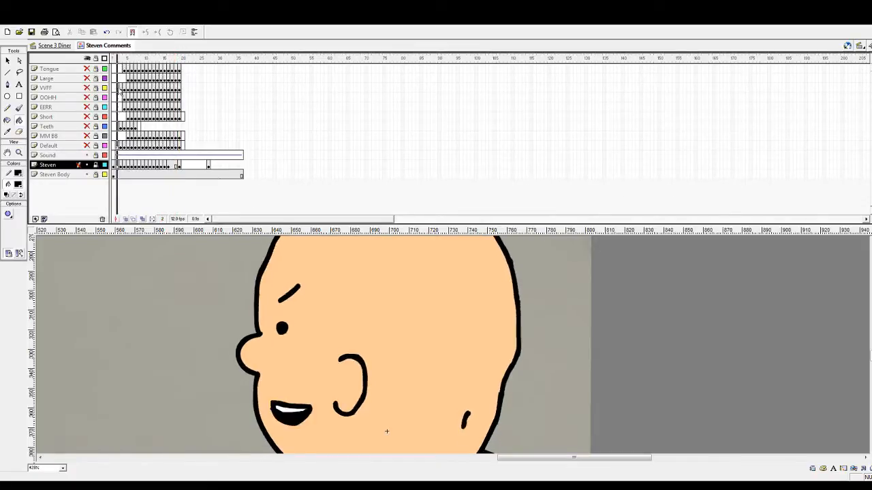
pyautogui.press('Return')
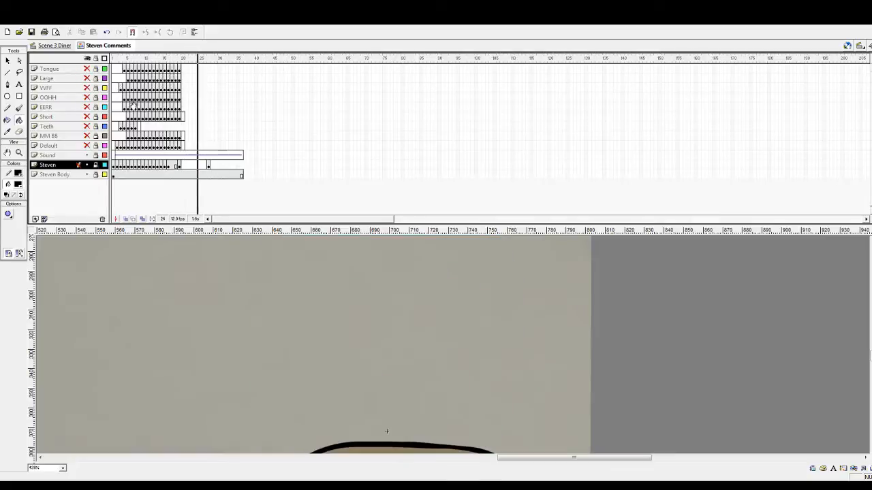
pyautogui.click(174, 166)
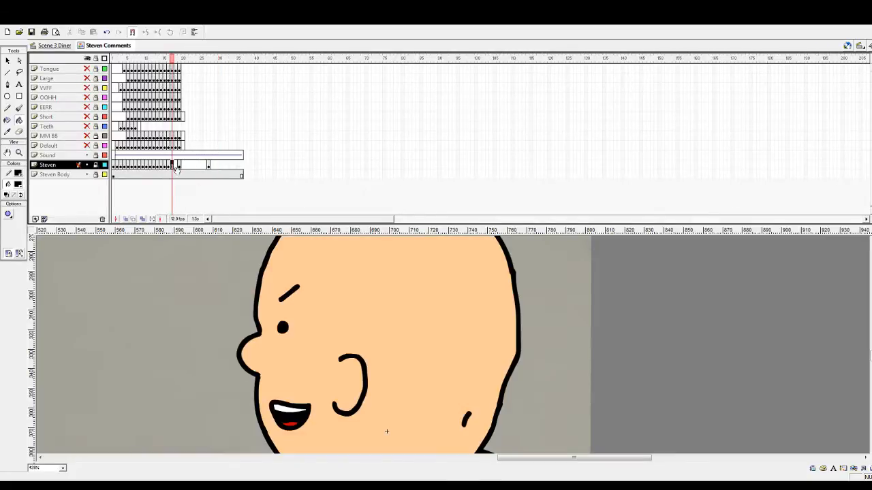
pyautogui.click(176, 165)
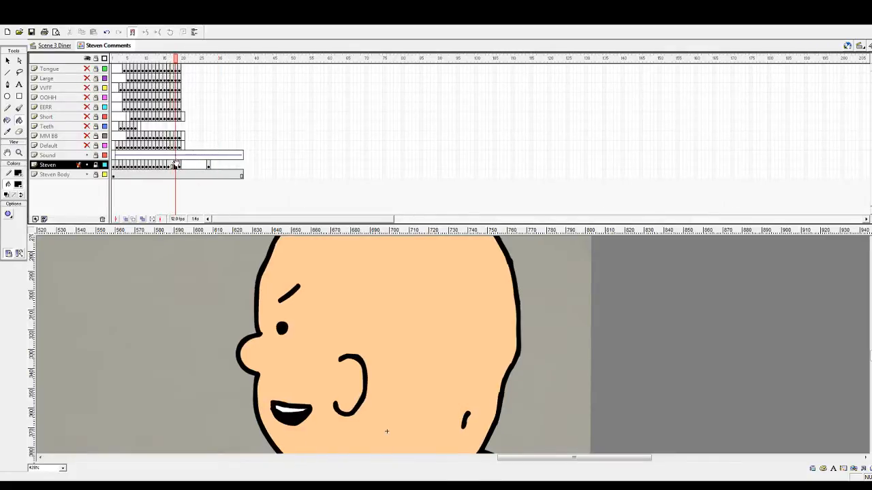
pyautogui.moveTo(134, 57); pyautogui.dragTo(91, 69)
pyautogui.press('Return')
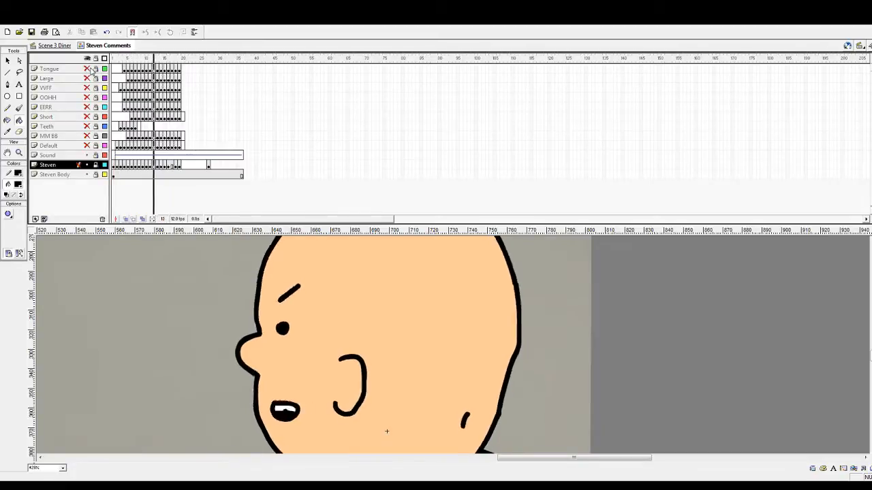
# Move a Large head to frame 20 of the Steven layer
pyautogui.press('Return')
pyautogui.moveTo(159, 60); pyautogui.dragTo(182, 61)
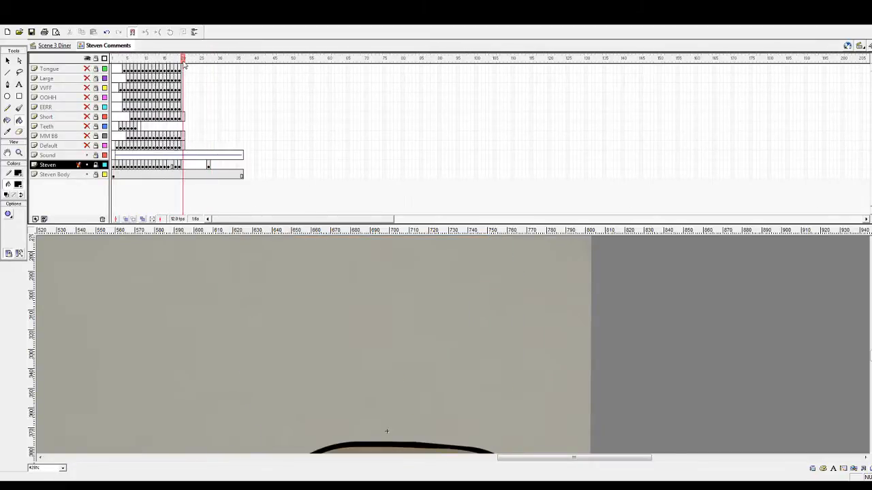
pyautogui.click(129, 78)
pyautogui.click(183, 165)
# Extend the Large head from frame 20 through frame 24 of the Steven layer and replay the animation from the start
pyautogui.moveTo(187, 61); pyautogui.dragTo(199, 59)
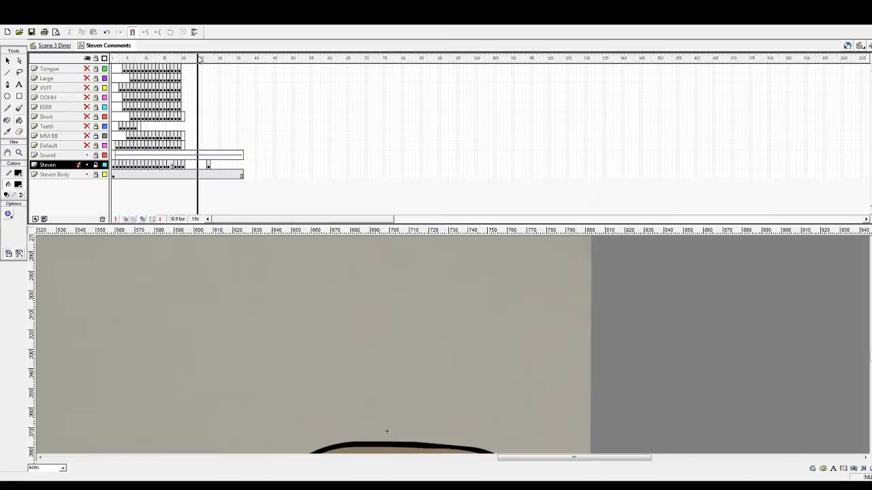
pyautogui.click(184, 165)
pyautogui.moveTo(188, 168); pyautogui.dragTo(196, 169)
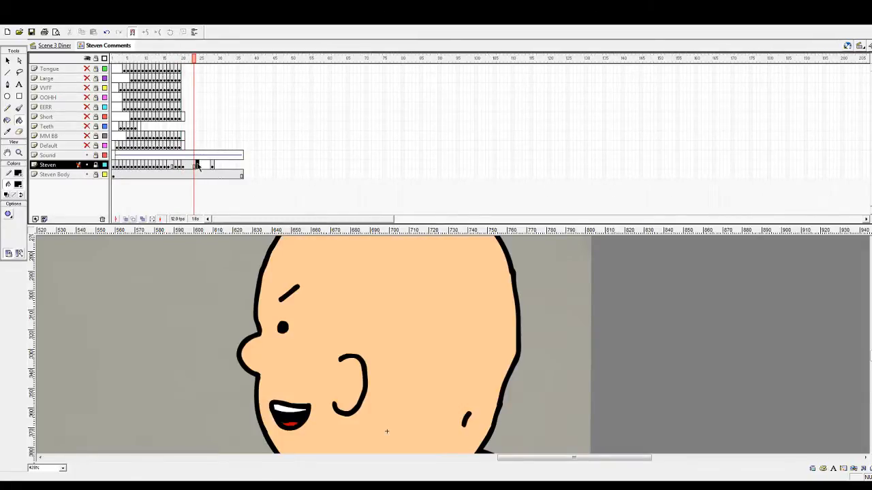
pyautogui.press('F5')
pyautogui.moveTo(193, 59); pyautogui.dragTo(82, 63)
pyautogui.press('Return')
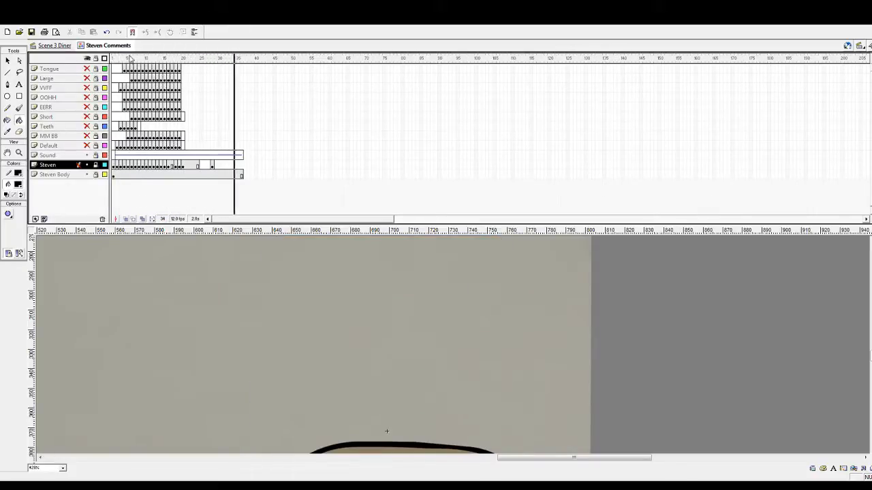
# Place a Short head on frame 24 and a Teeth head on frame 25 of the Steven layer, and replay the animation
pyautogui.moveTo(184, 58); pyautogui.dragTo(201, 68)
pyautogui.click(198, 166)
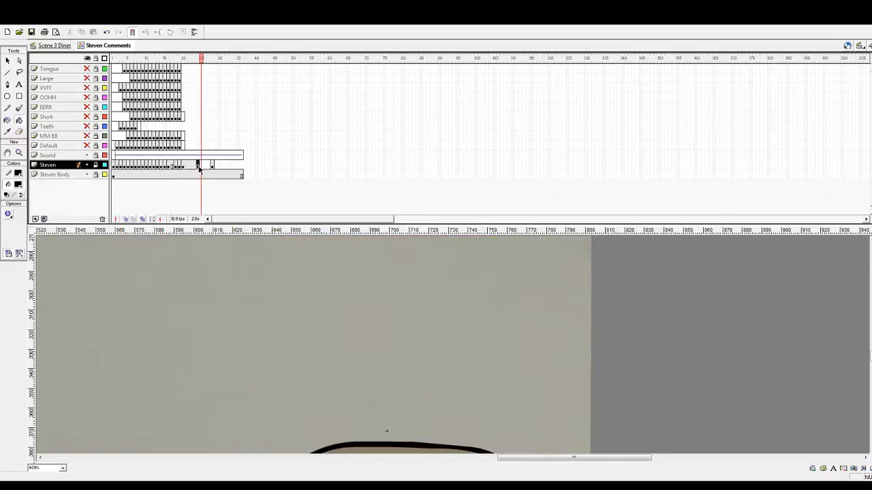
pyautogui.click(193, 165)
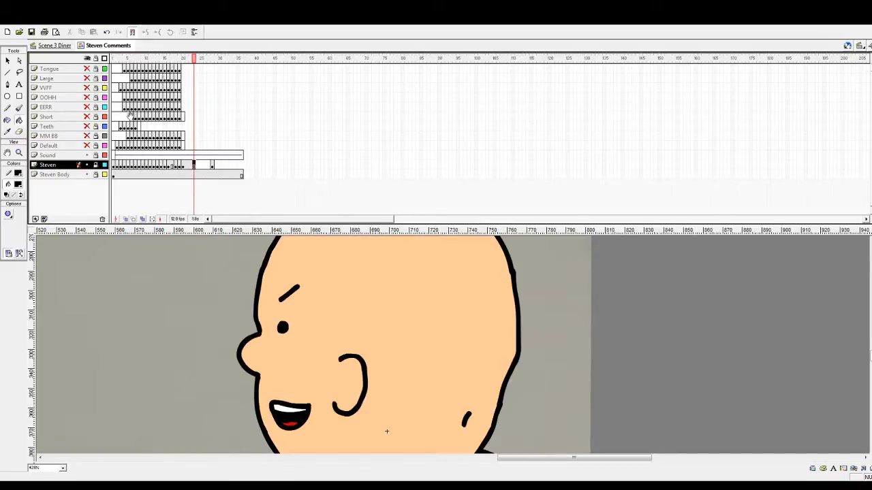
pyautogui.click(199, 165)
pyautogui.moveTo(198, 59); pyautogui.dragTo(202, 59)
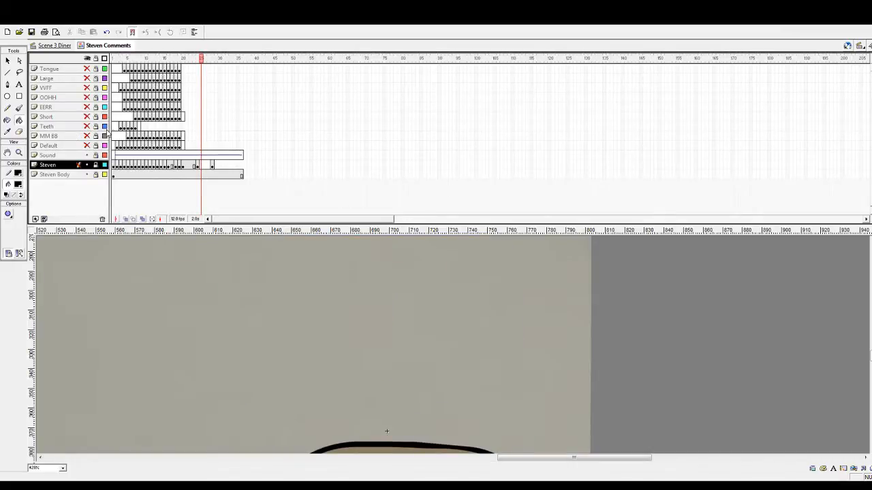
pyautogui.press('Return')
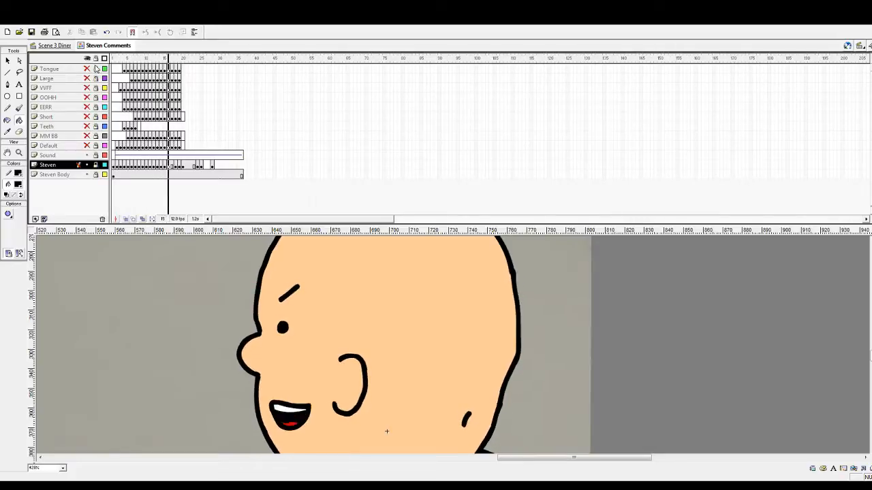
# Shift the Short and Teeth heads one frame earlier, to frames 23 and 24 of the Steven layer
pyautogui.moveTo(169, 58); pyautogui.dragTo(202, 60)
pyautogui.click(191, 167)
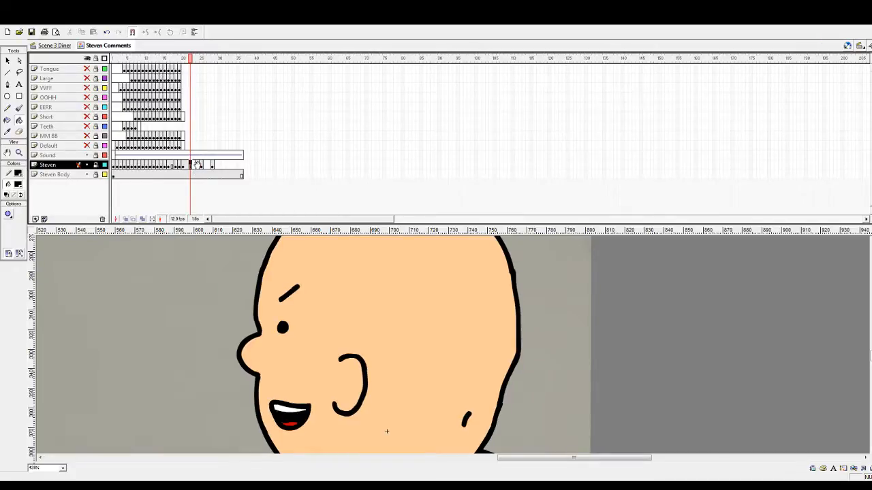
pyautogui.moveTo(198, 166); pyautogui.dragTo(198, 166)
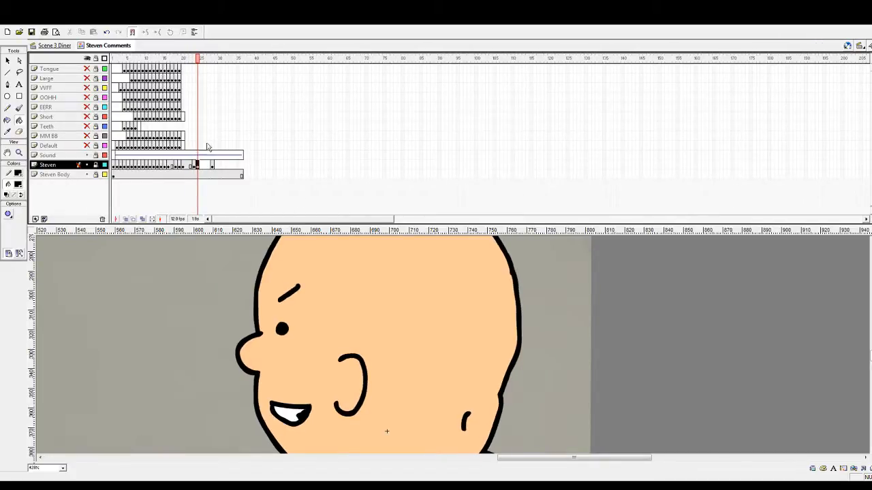
# Move the spare EERR head out to frame 52 and place a Short head on frame 25 of the Steven layer
pyautogui.moveTo(143, 60); pyautogui.dragTo(201, 71)
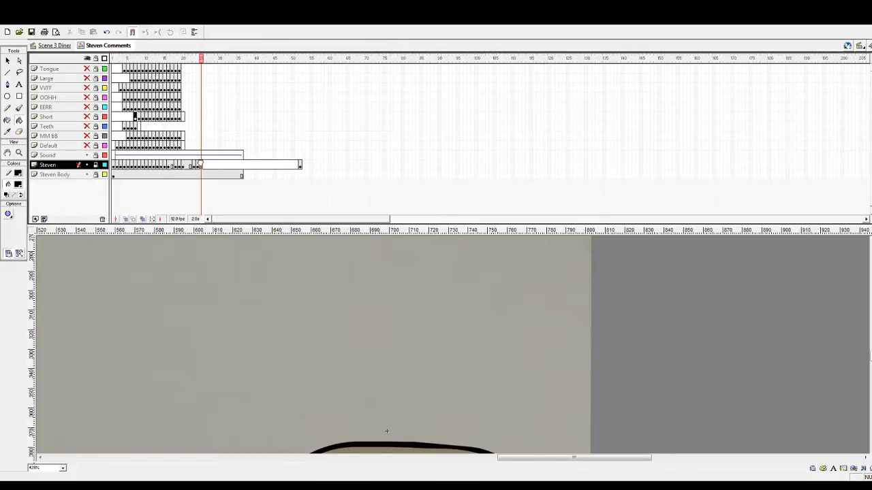
pyautogui.click(200, 165)
# Place a Large head on frame 26 of the Steven layer and hold it through frame 27
pyautogui.moveTo(201, 61); pyautogui.dragTo(205, 61)
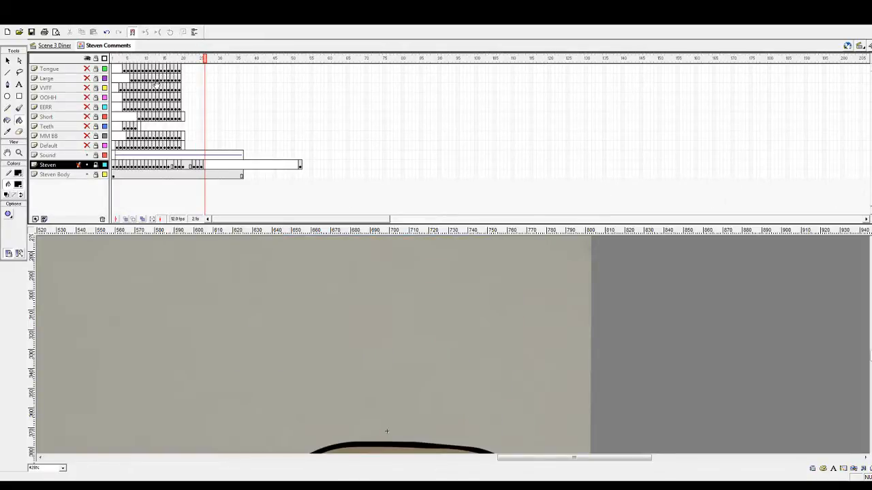
pyautogui.click(205, 165)
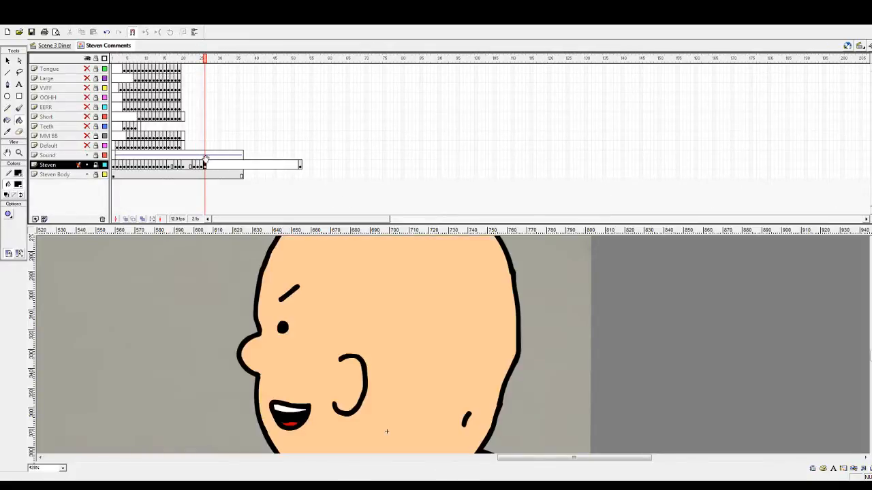
pyautogui.moveTo(207, 63); pyautogui.dragTo(213, 63)
pyautogui.click(205, 165)
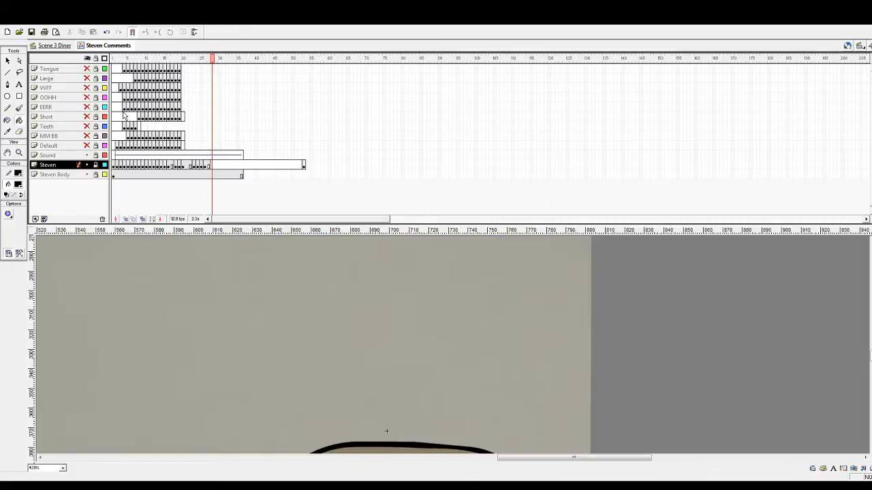
# Place a Short head on frame 28, a Teeth head on frame 29 and a Short head on frame 30 of the Steven layer
pyautogui.click(139, 117)
pyautogui.click(211, 166)
pyautogui.moveTo(212, 61); pyautogui.dragTo(217, 61)
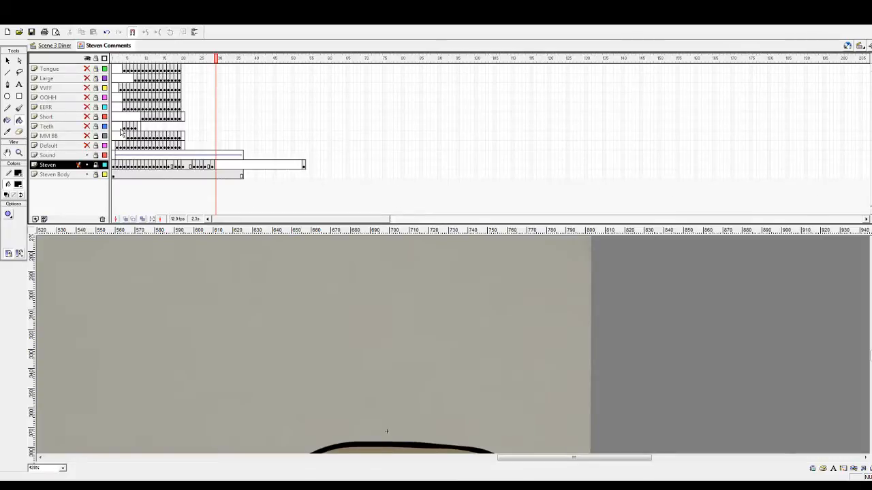
pyautogui.click(216, 165)
pyautogui.moveTo(217, 60); pyautogui.dragTo(220, 60)
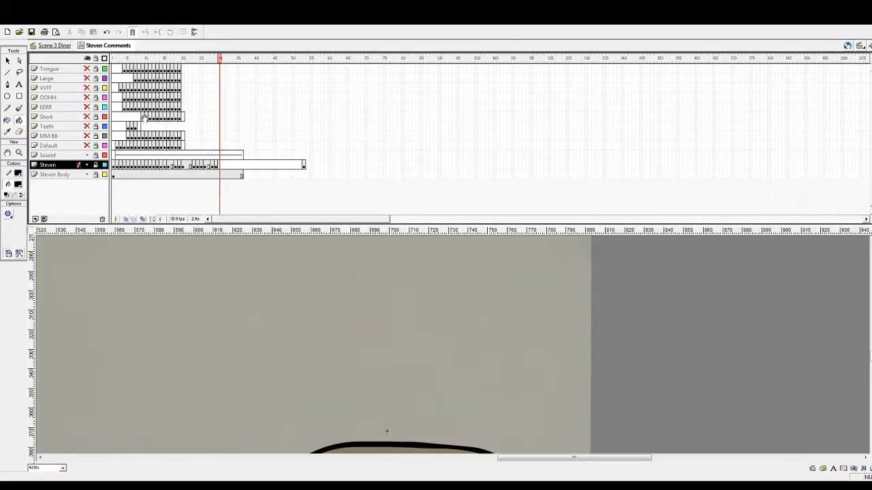
pyautogui.click(219, 164)
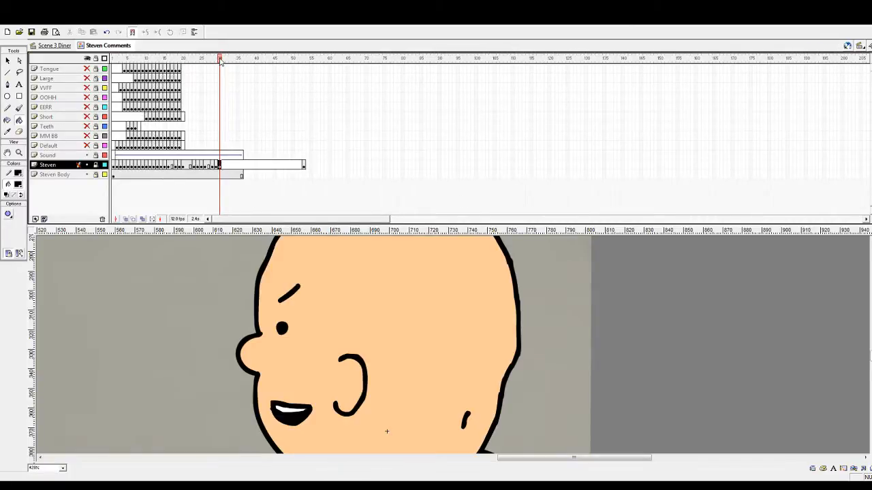
# Replay the Steven Comments animation from the first frame several times to check the lip-sync
pyautogui.moveTo(221, 60); pyautogui.dragTo(126, 87)
pyautogui.press('Return')
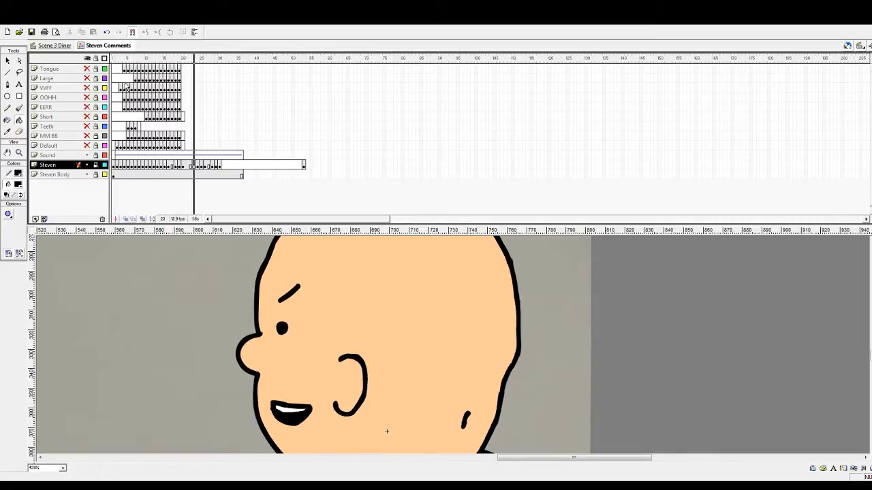
pyautogui.click(114, 61)
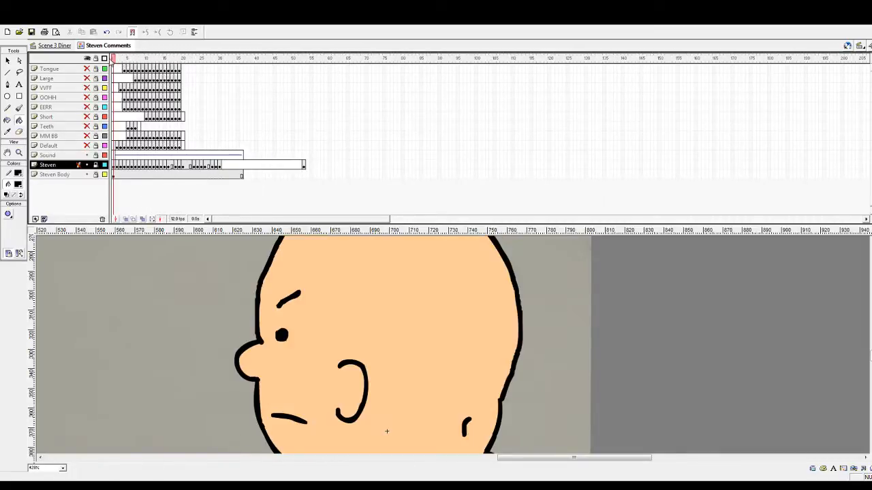
pyautogui.press('Return')
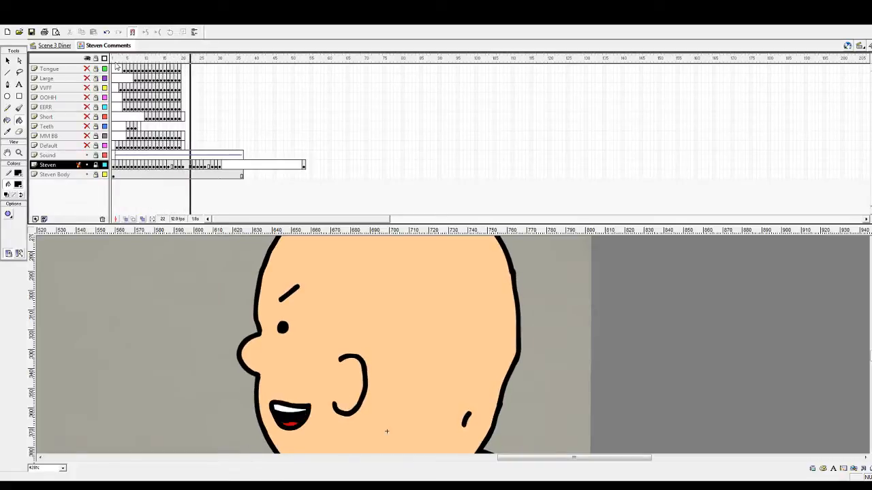
pyautogui.click(114, 62)
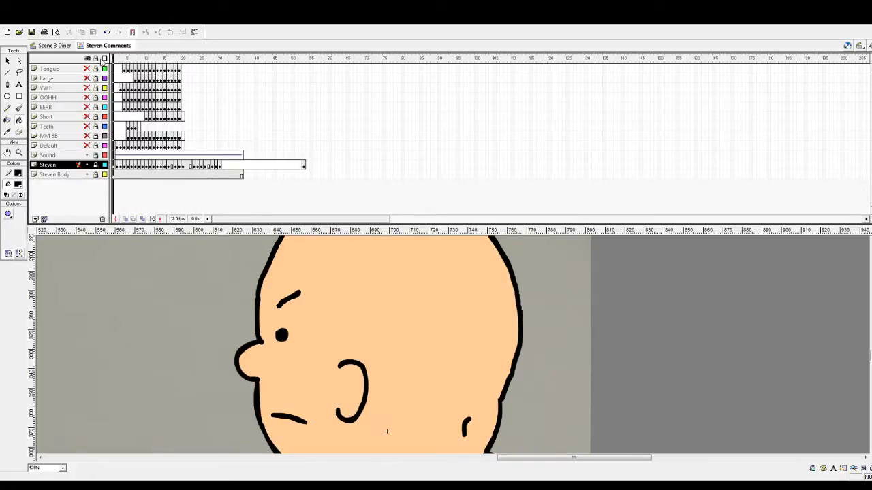
pyautogui.press('Return')
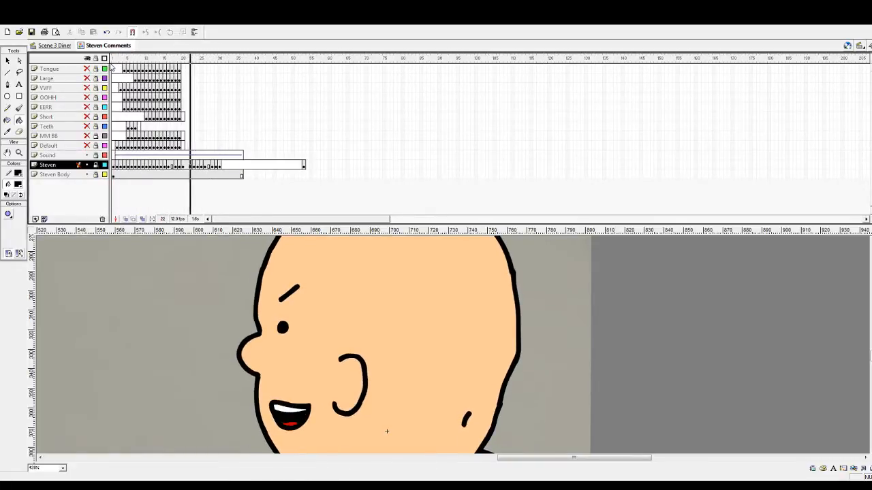
pyautogui.click(114, 61)
pyautogui.press('Return')
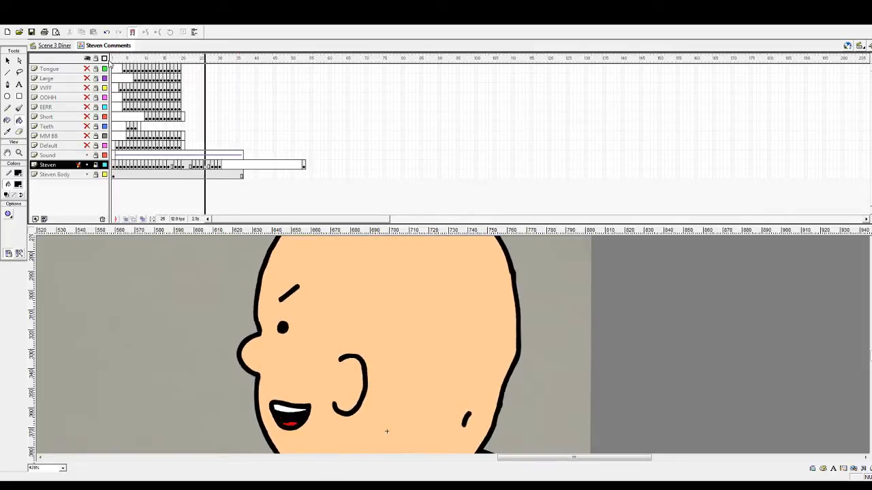
# Remove all frames after frame 30 of the Steven layer, including the spare EERR head, and add a keyframe on frame 31
pyautogui.moveTo(167, 61); pyautogui.dragTo(225, 67)
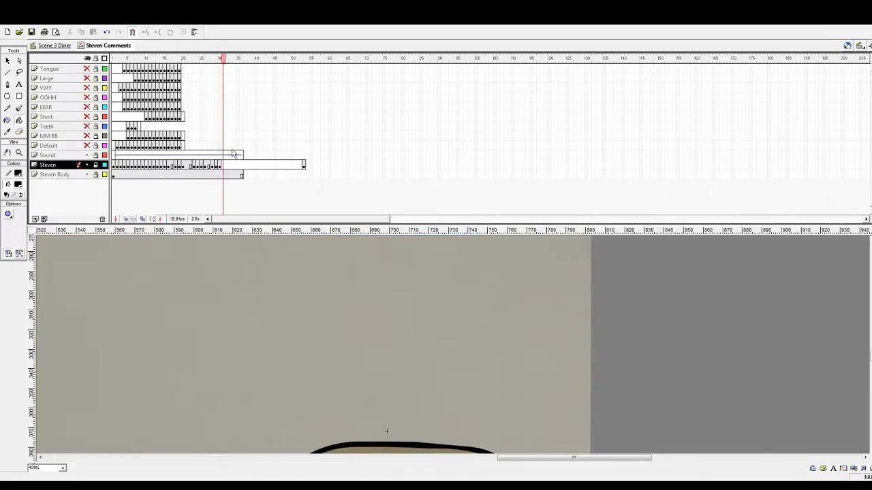
pyautogui.moveTo(223, 168); pyautogui.dragTo(319, 169)
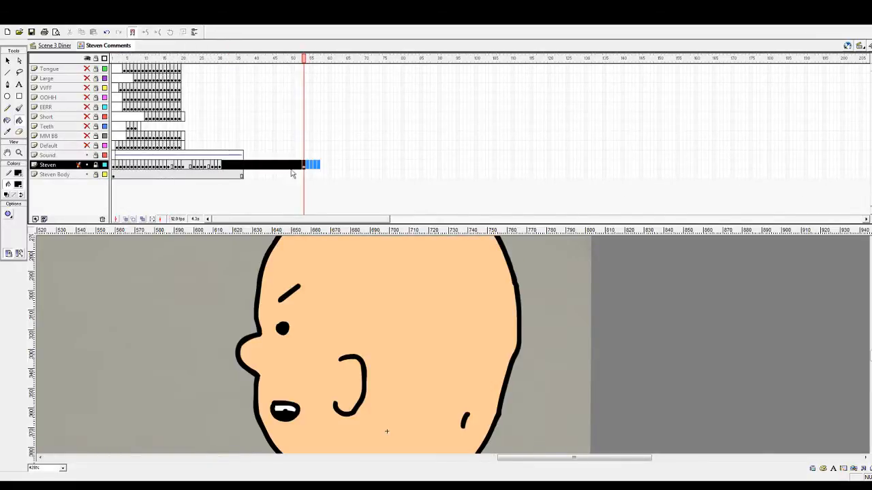
pyautogui.hotkey('shift', 'F5')
pyautogui.click(224, 167)
pyautogui.press('F6')
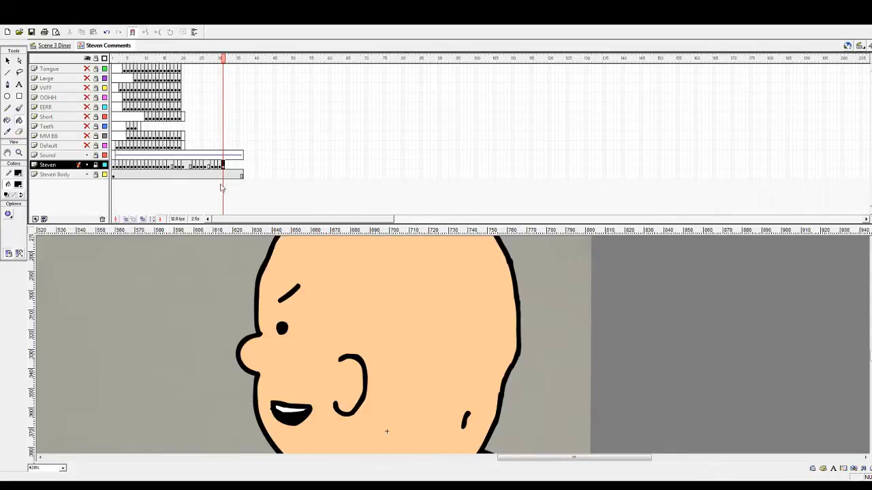
# Unlock the Steven layer and move the head on frame 31 slightly down
pyautogui.click(7, 60)
pyautogui.scroll(-3, 265, 300)
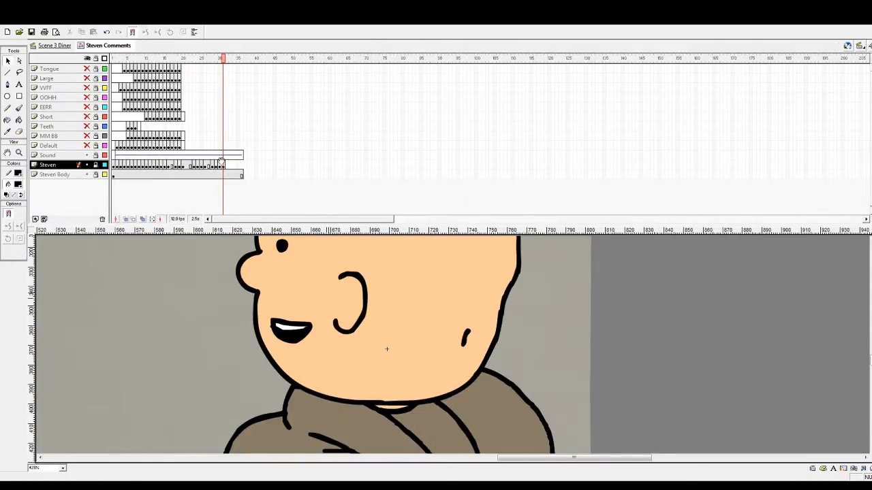
pyautogui.click(96, 165)
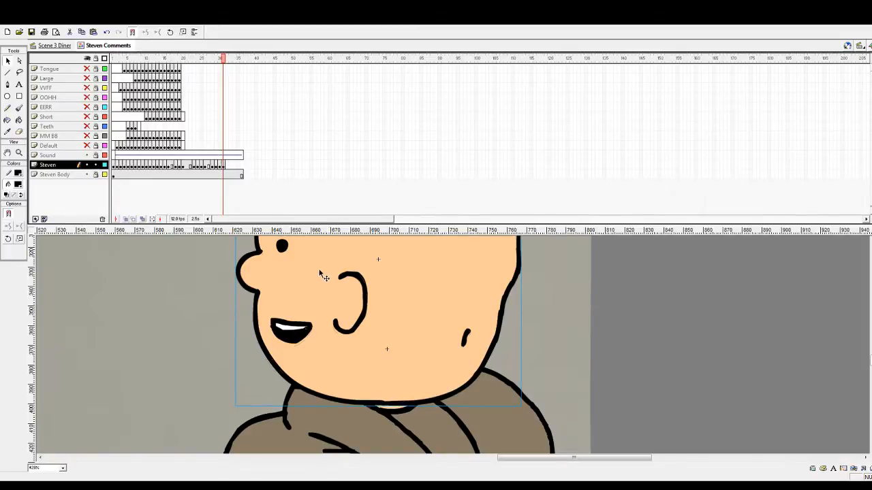
pyautogui.moveTo(320, 270); pyautogui.dragTo(319, 274)
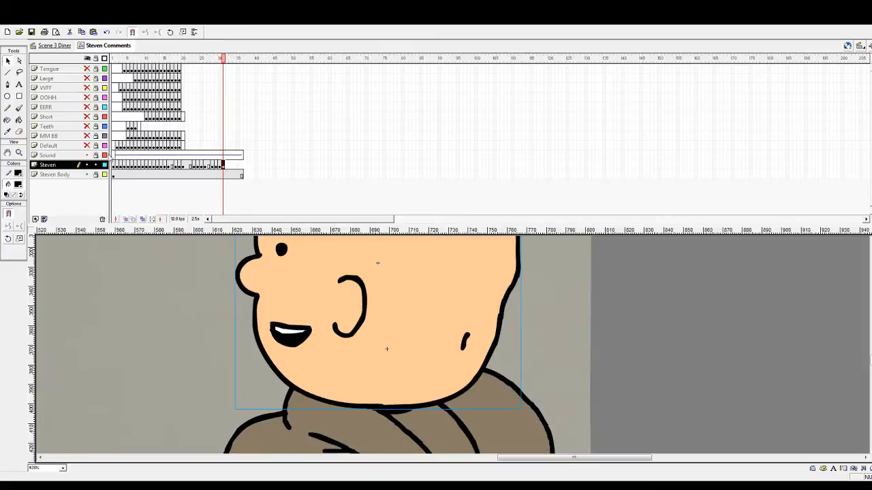
# Place a Default head on frame 32 of the Steven layer, extend the Steven and Steven Body layers to frame 46, and replay the animation
pyautogui.click(227, 165)
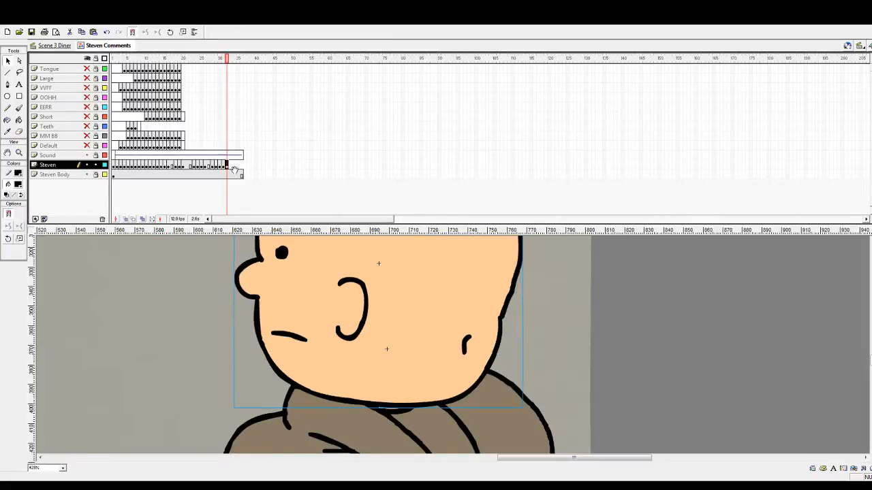
pyautogui.moveTo(232, 171); pyautogui.dragTo(267, 175)
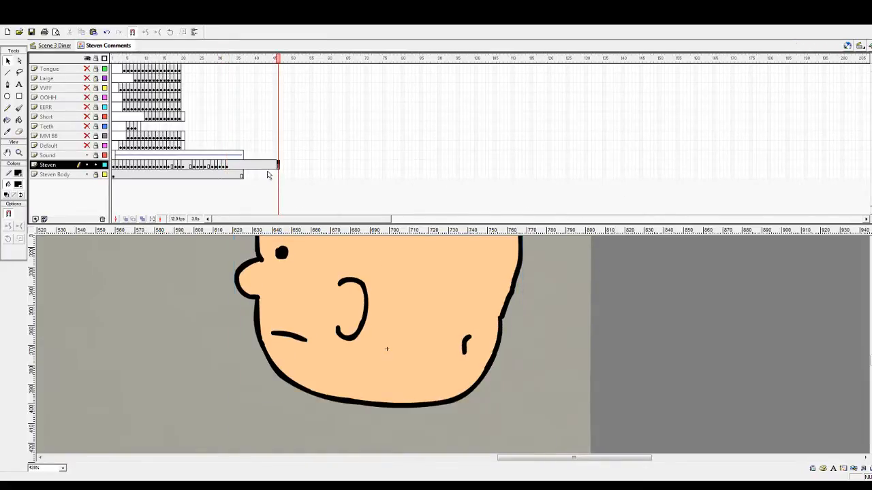
pyautogui.click(278, 175)
pyautogui.press('F5')
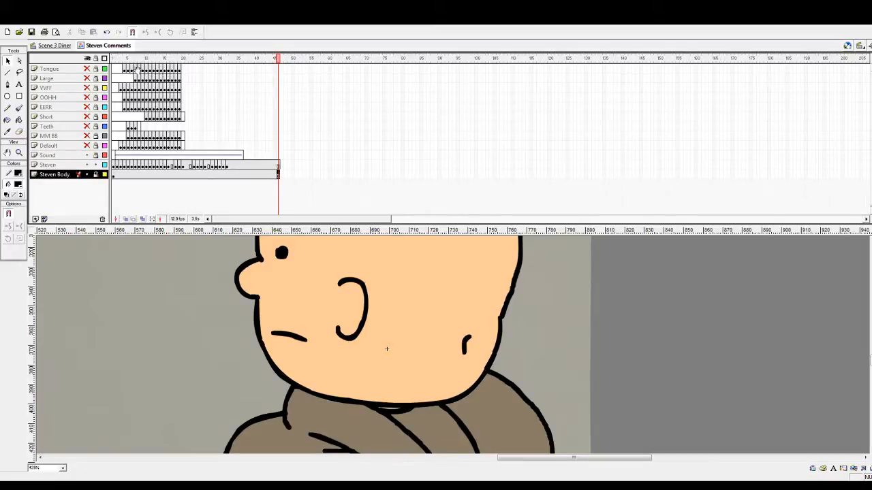
pyautogui.click(113, 60)
pyautogui.press('Return')
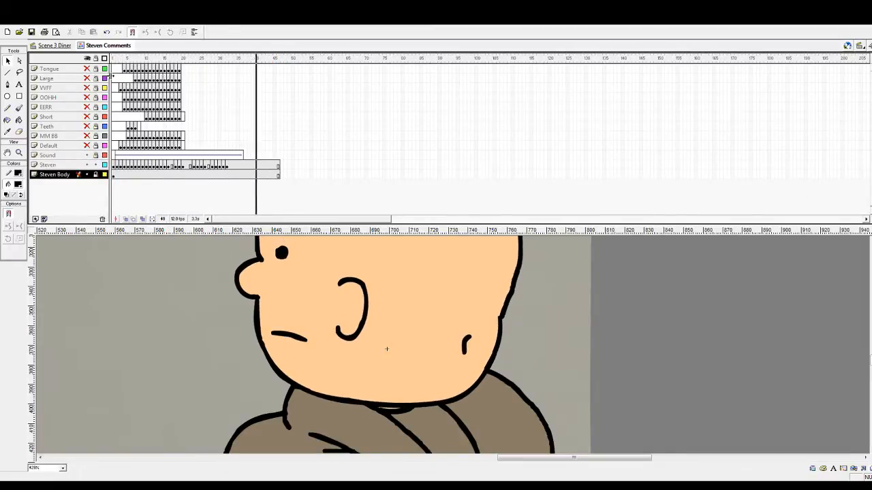
# Reopen the Steven Comments symbol and insert frames at the start of the Default through Tongue layers, pushing their heads past the animation's end
pyautogui.click(54, 45)
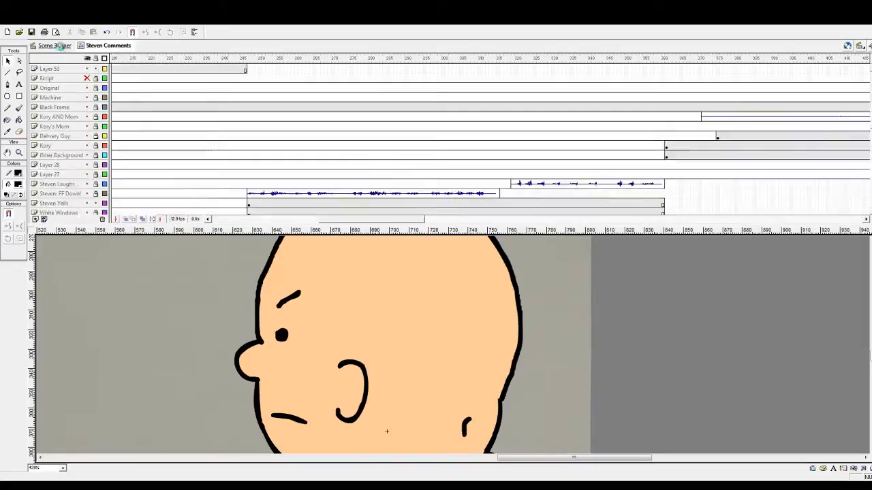
pyautogui.moveTo(368, 219); pyautogui.dragTo(347, 218)
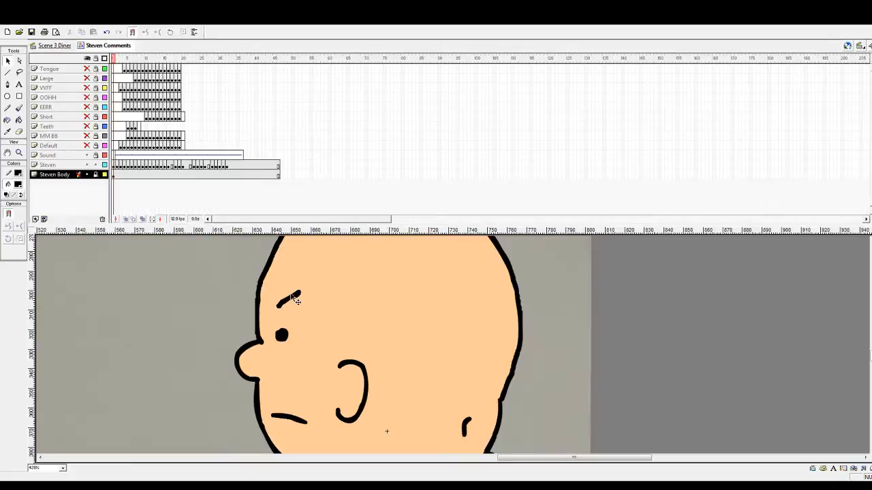
pyautogui.doubleClick(291, 295)
pyautogui.moveTo(114, 148); pyautogui.dragTo(115, 40)
pyautogui.press('F5')
pyautogui.press('F5')
pyautogui.press('F5')
pyautogui.press('F5')
pyautogui.press('F5')
pyautogui.press('F5')
pyautogui.press('F5')
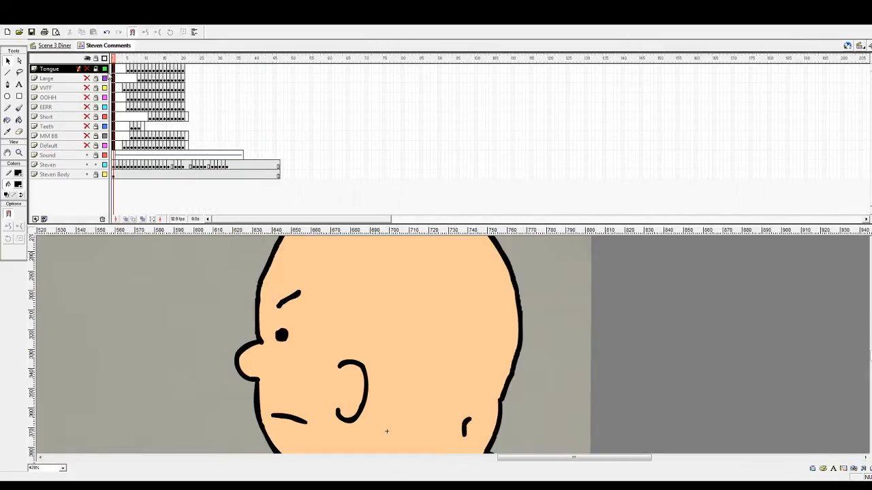
pyautogui.press('F5')
pyautogui.press('F5')
pyautogui.press('F5')
pyautogui.press('F5')
pyautogui.press('F5')
pyautogui.press('F5')
pyautogui.press('F5')
pyautogui.press('F5')
pyautogui.press('F5')
pyautogui.press('F5')
pyautogui.press('F5')
pyautogui.press('F5')
pyautogui.press('F5')
pyautogui.press('F5')
pyautogui.press('F5')
pyautogui.press('F5')
pyautogui.press('F5')
pyautogui.press('F5')
pyautogui.press('F5')
pyautogui.press('F5')
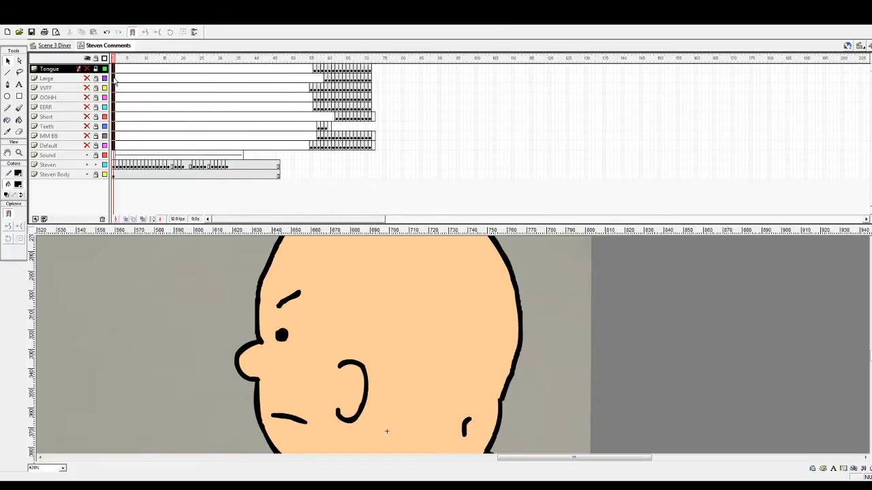
# Return to Scene 3 Diner and play the main timeline through Steven's lines
pyautogui.click(45, 47)
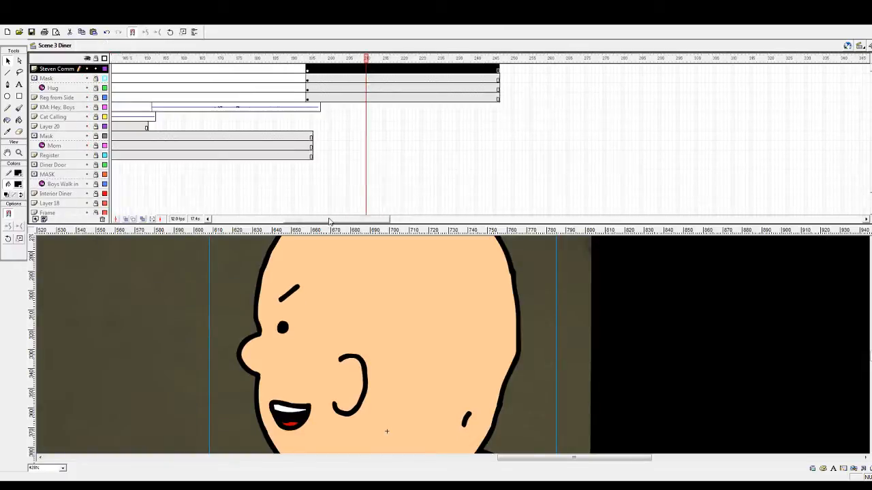
pyautogui.click(255, 59)
pyautogui.press('Return')
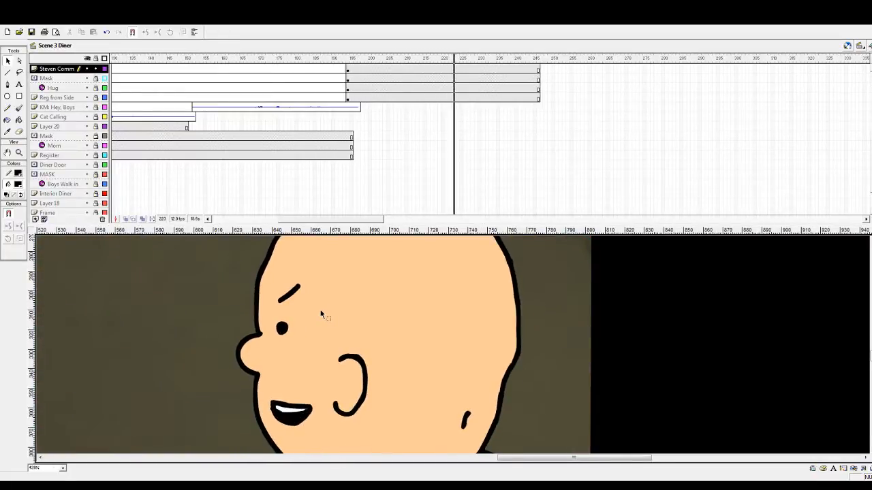
pyautogui.press('Return')
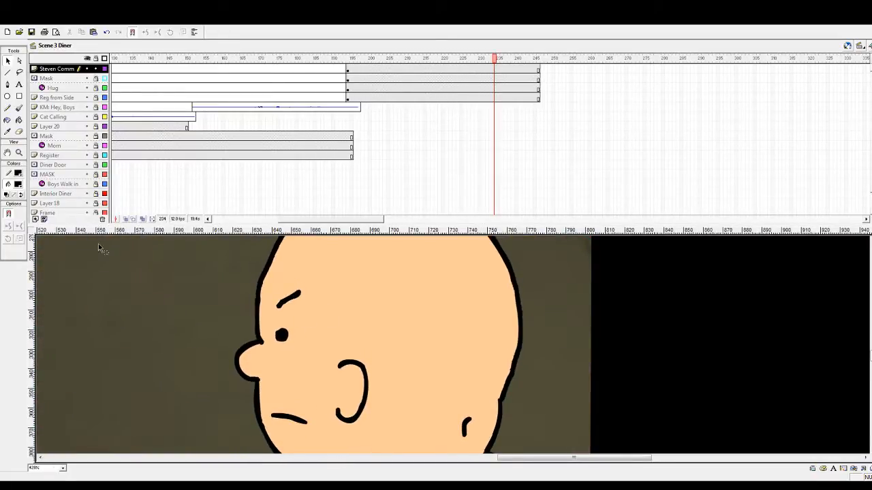
# Zoom out to the wider diner shot and replay the scene with all the characters in view
pyautogui.click(20, 153)
pyautogui.click(367, 334)
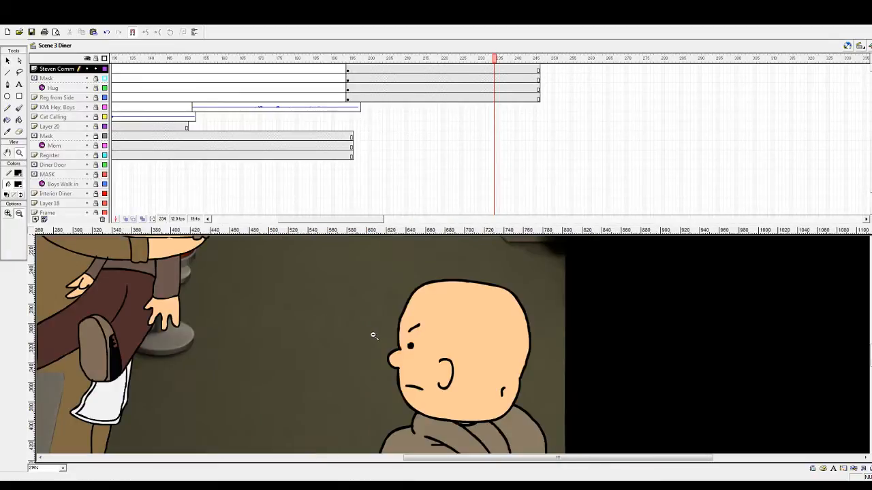
pyautogui.click(373, 335)
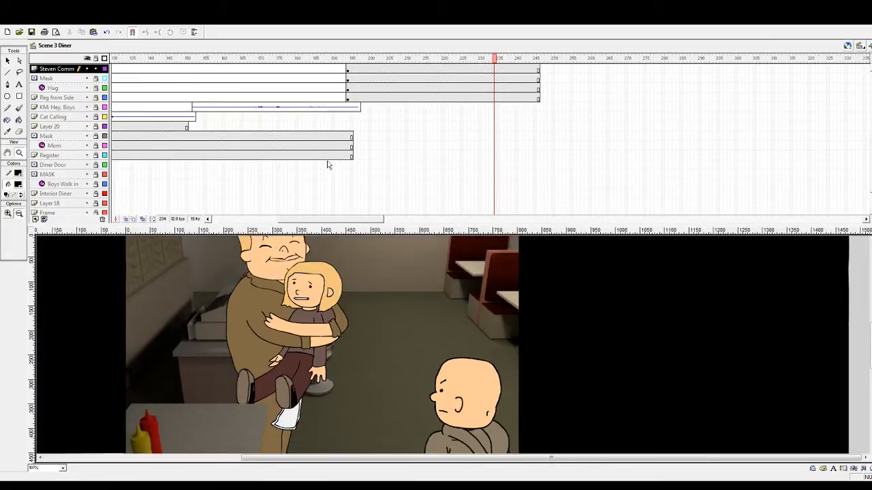
pyautogui.click(280, 57)
pyautogui.press('Return')
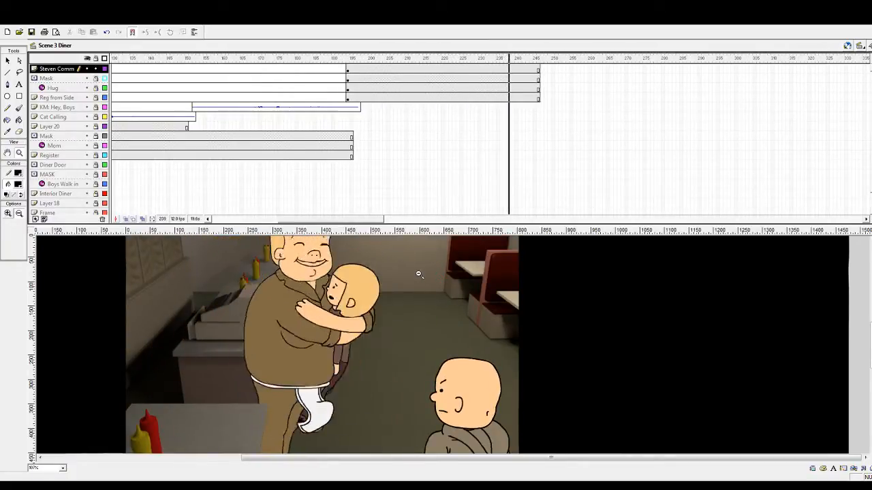
# Reopen the Steven Comments symbol and clear the head from frames 32 to 46 of the Steven layer
pyautogui.click(363, 60)
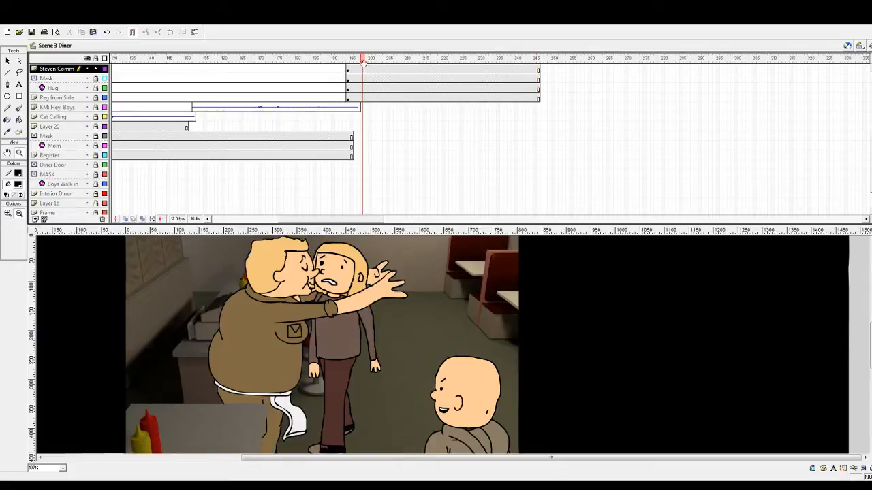
pyautogui.click(8, 60)
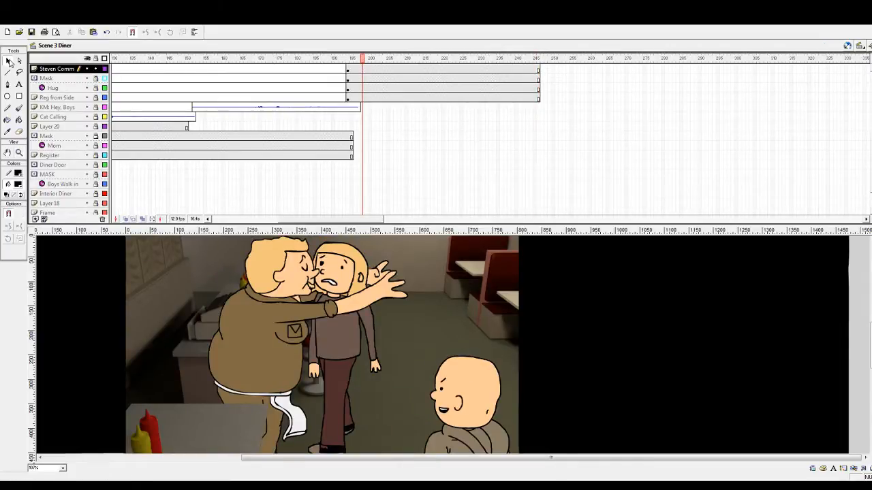
pyautogui.doubleClick(440, 373)
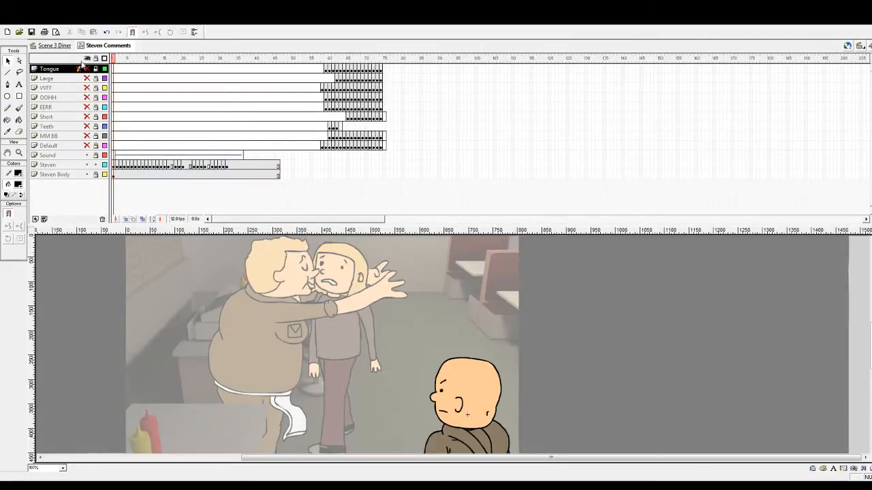
pyautogui.click(254, 167)
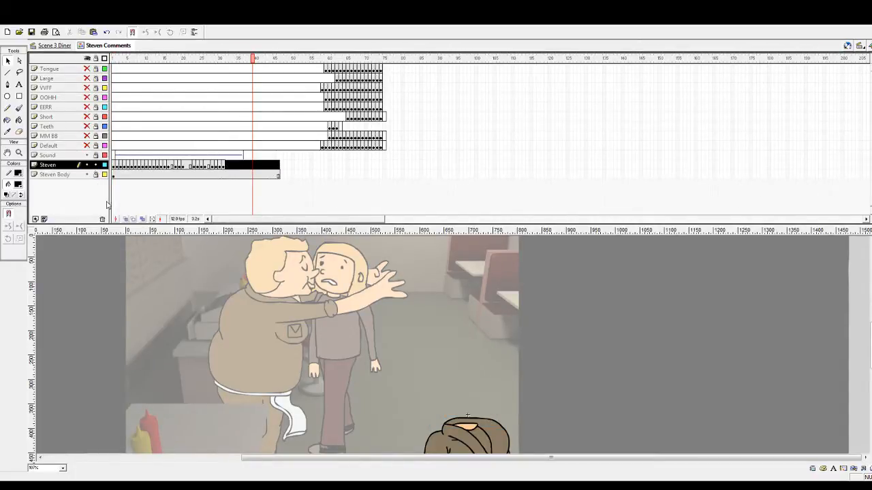
# Turn on onion skinning and set up an empty frame after the last head on the Default layer for tracing
pyautogui.click(125, 219)
pyautogui.moveTo(239, 59); pyautogui.dragTo(228, 60)
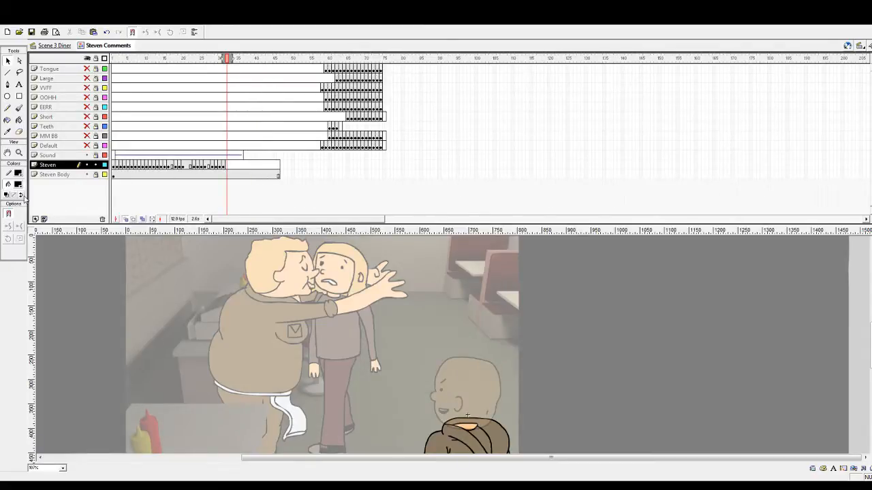
pyautogui.click(319, 145)
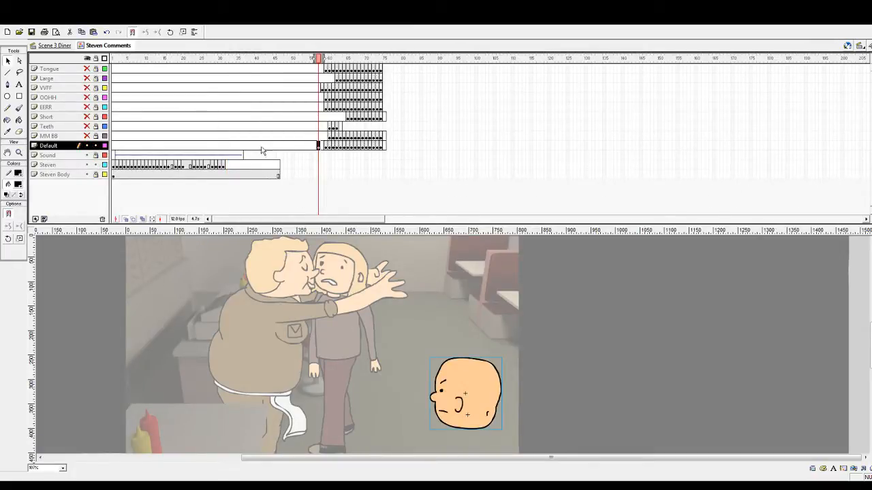
pyautogui.click(386, 145)
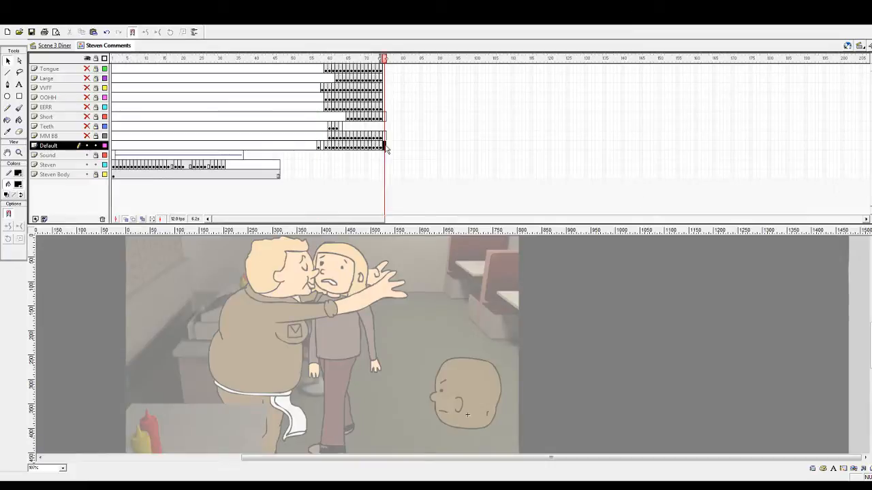
pyautogui.click(19, 152)
pyautogui.moveTo(417, 352); pyautogui.dragTo(540, 434)
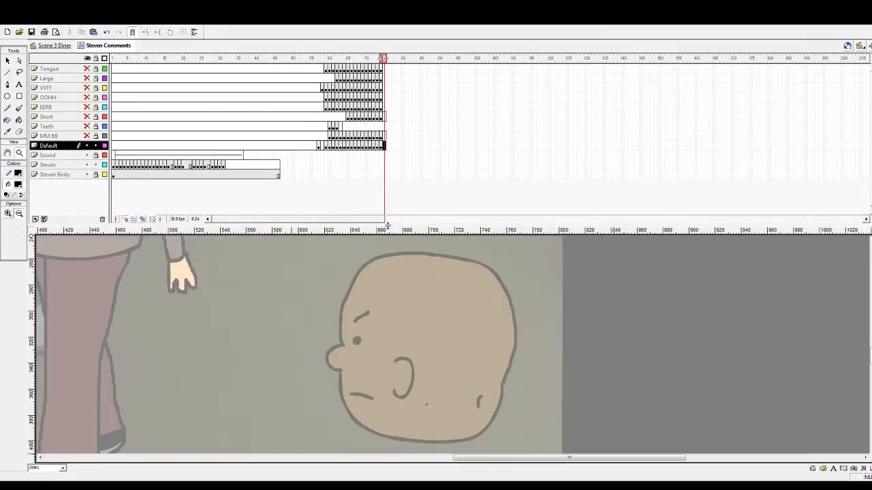
pyautogui.moveTo(387, 225); pyautogui.dragTo(389, 178)
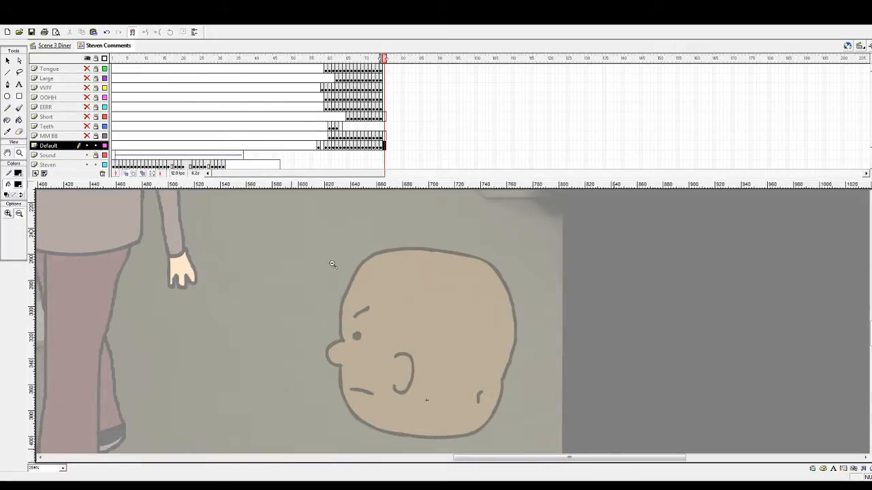
pyautogui.moveTo(308, 243); pyautogui.dragTo(568, 431)
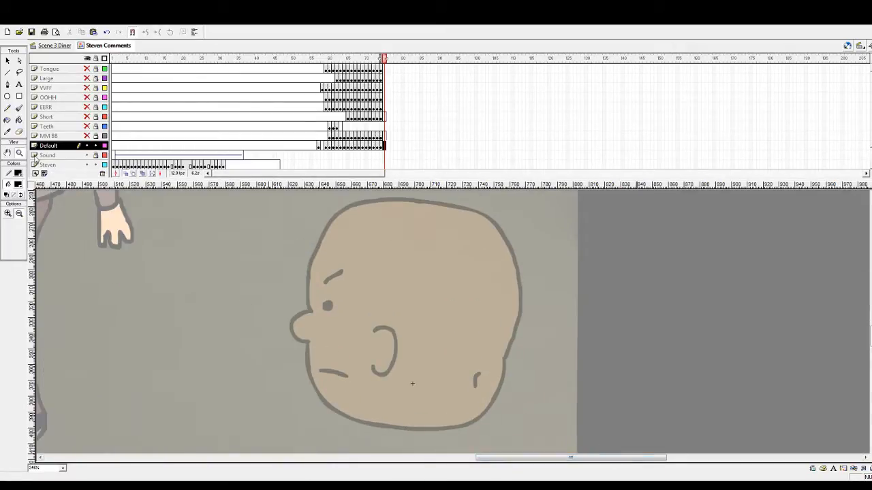
# Brush a flat closed mouth, the eyebrow and the eye in black over the onion-skinned head
pyautogui.click(19, 108)
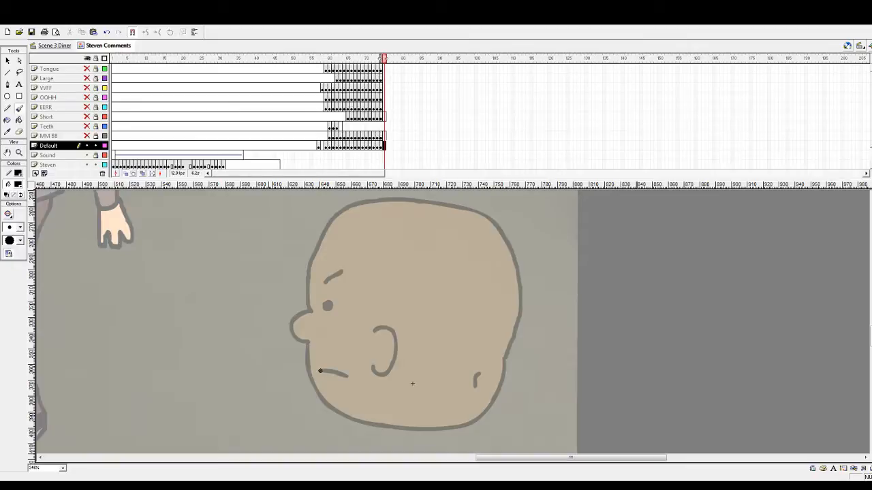
pyautogui.moveTo(320, 371); pyautogui.dragTo(352, 371)
pyautogui.click(20, 228)
pyautogui.click(19, 263)
pyautogui.moveTo(327, 304); pyautogui.dragTo(328, 306)
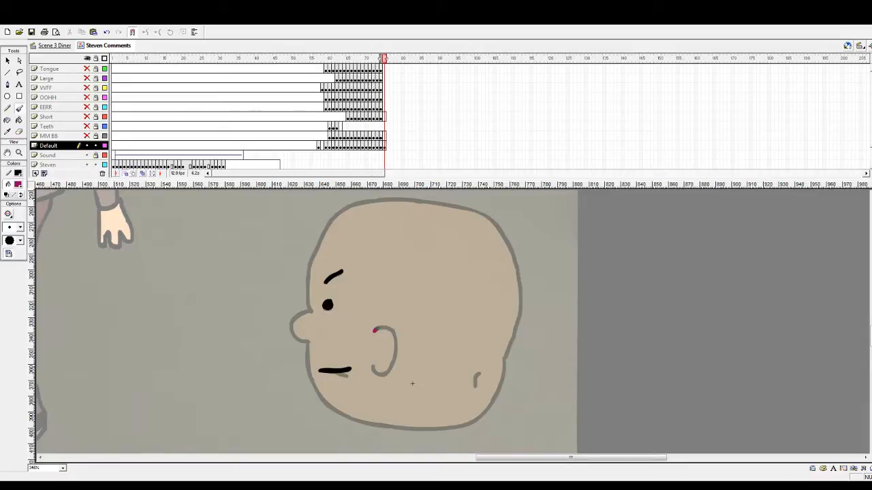
# Trace the ear, the small crease at the nape and the nose in magenta over the onion-skinned head
pyautogui.moveTo(389, 331); pyautogui.dragTo(395, 346)
pyautogui.moveTo(479, 374); pyautogui.dragTo(474, 386)
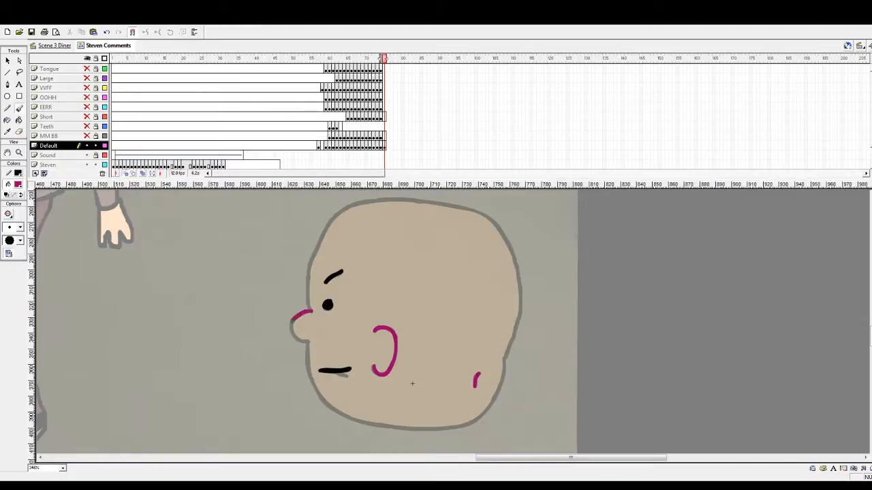
pyautogui.moveTo(292, 331); pyautogui.dragTo(304, 340)
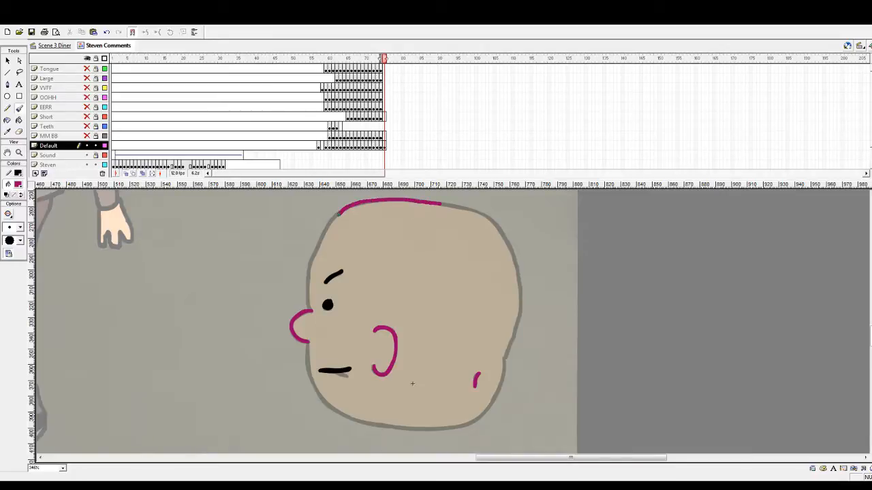
# Trace the forehead, crown and upper back of the head in magenta, redoing the stroke that goes wrong
pyautogui.moveTo(320, 239); pyautogui.dragTo(308, 271)
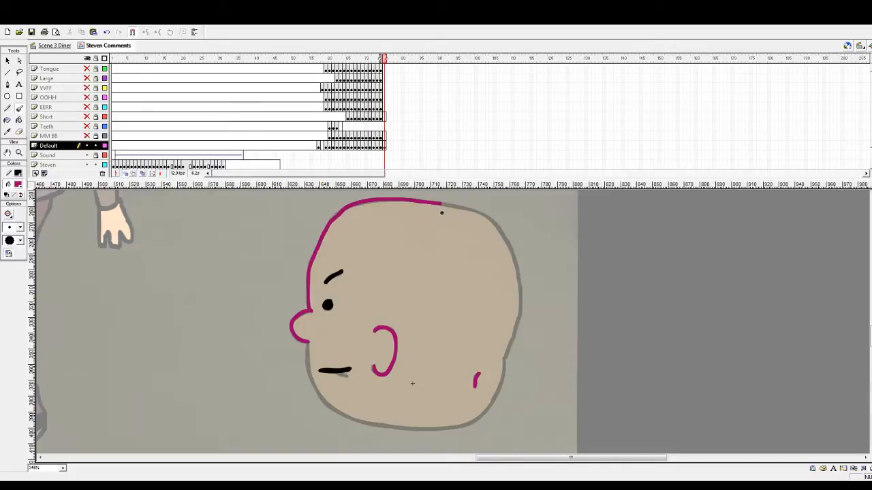
pyautogui.hotkey('ctrl', 'z')
pyautogui.moveTo(474, 210); pyautogui.dragTo(508, 244)
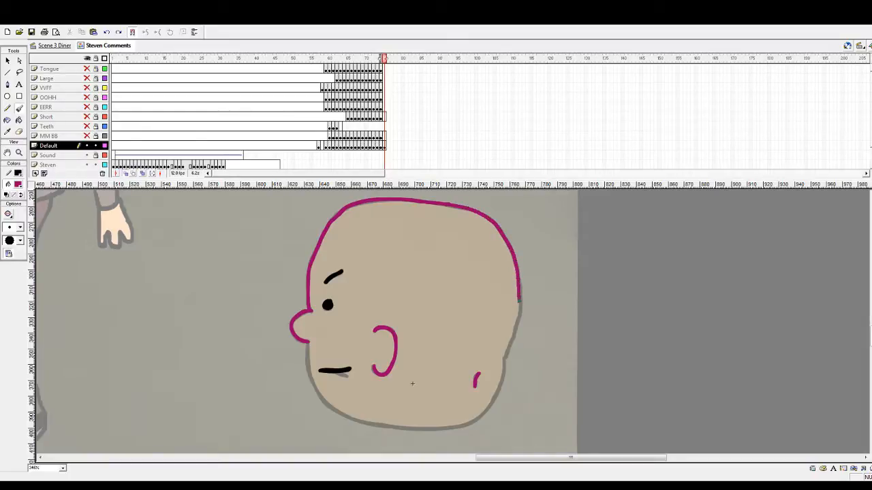
pyautogui.moveTo(519, 301); pyautogui.dragTo(519, 303)
pyautogui.scroll(-1, 224, 245)
pyautogui.scroll(1, 224, 246)
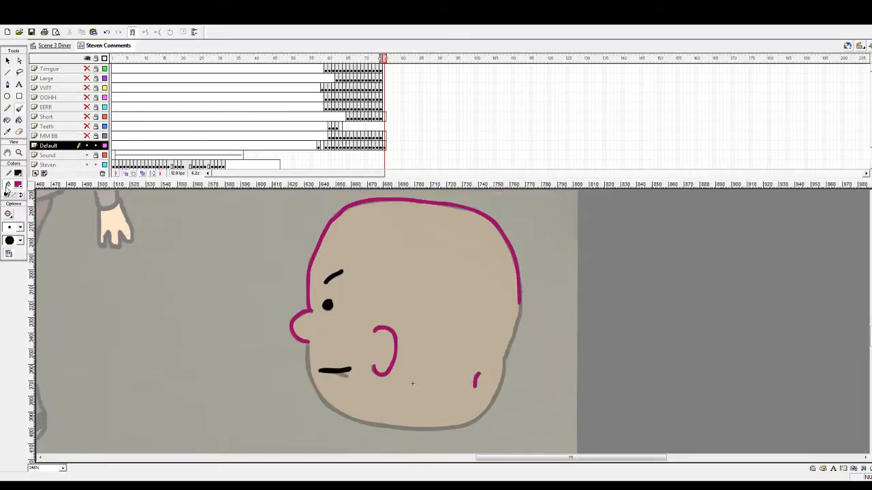
# Refine the line at the back of the head and continue the magenta outline down to the nape
pyautogui.click(22, 132)
pyautogui.moveTo(513, 269); pyautogui.dragTo(519, 304)
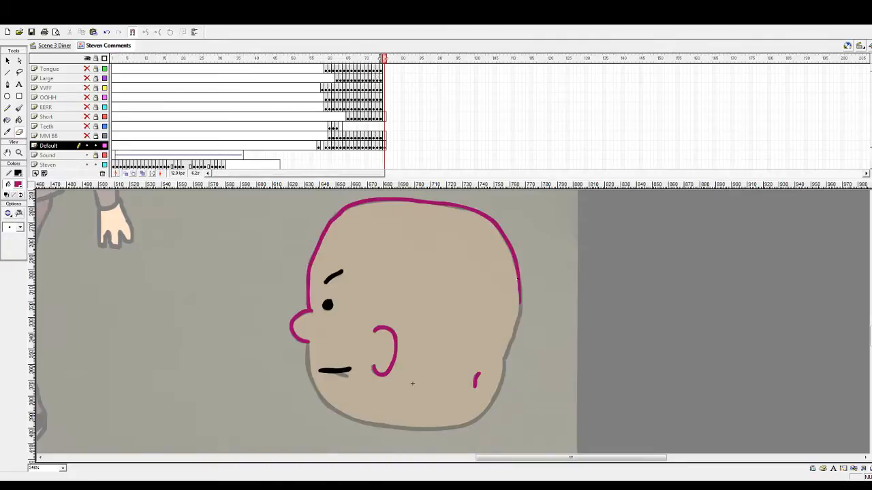
pyautogui.click(19, 108)
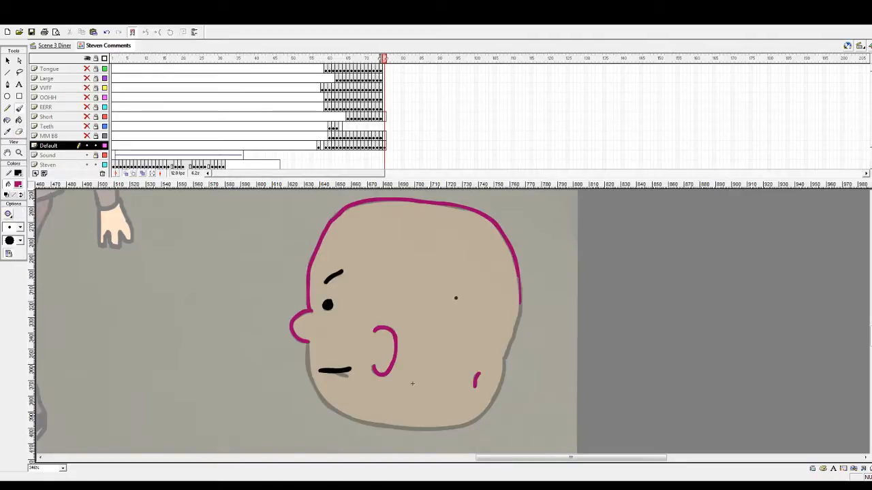
pyautogui.moveTo(517, 273); pyautogui.dragTo(520, 310)
pyautogui.hotkey('ctrl', 'z')
pyautogui.hotkey('ctrl', 'z')
pyautogui.moveTo(514, 336); pyautogui.dragTo(507, 354)
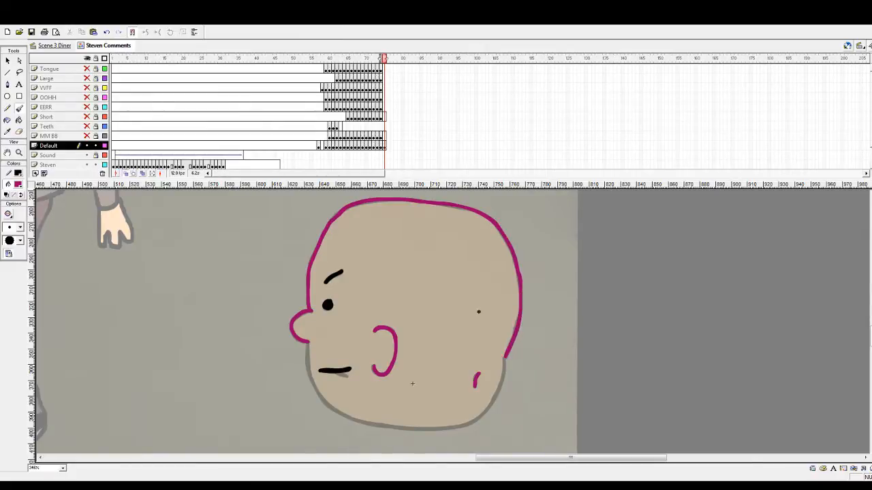
pyautogui.hotkey('ctrl', 'z')
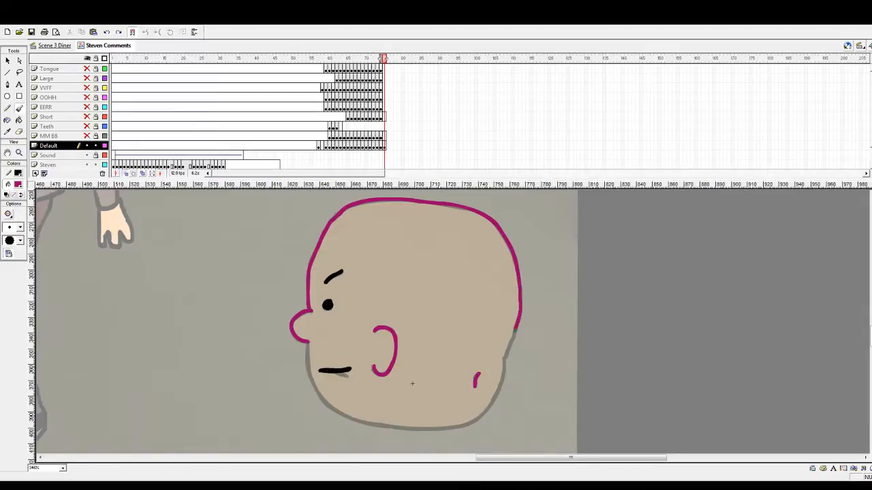
pyautogui.moveTo(511, 345); pyautogui.dragTo(503, 359)
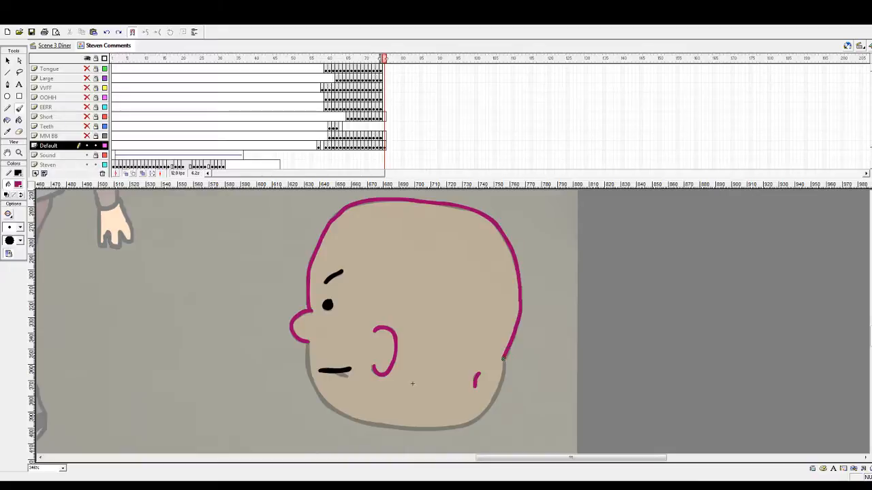
# Trace the jaw and underside from the nose round to the nape in magenta, closing the head outline
pyautogui.scroll(-3, 382, 262)
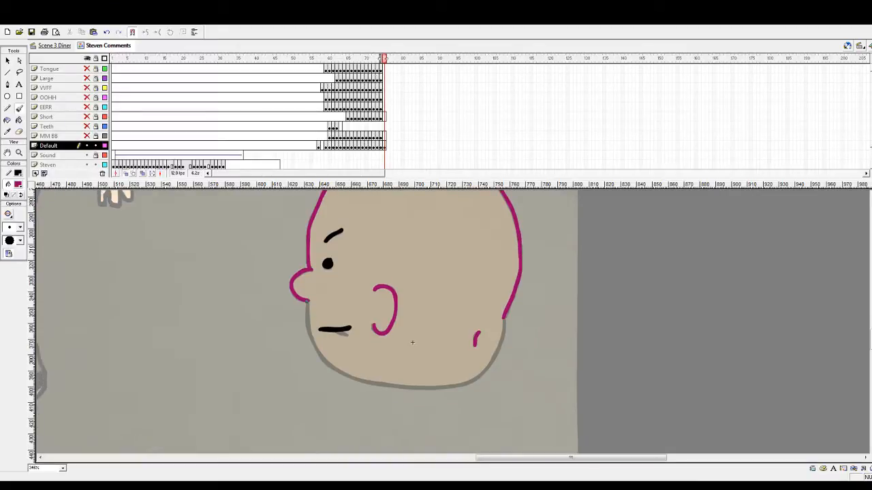
pyautogui.hotkey('ctrl', 'z')
pyautogui.moveTo(382, 385); pyautogui.dragTo(410, 386)
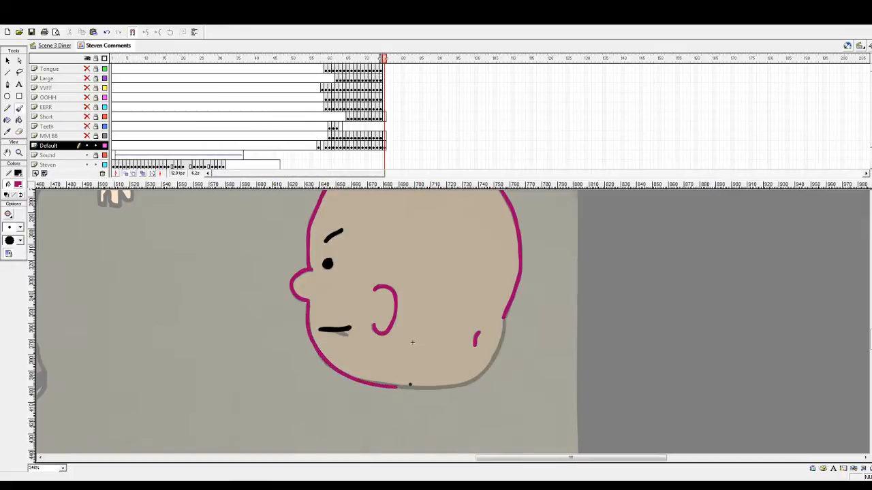
pyautogui.click(19, 132)
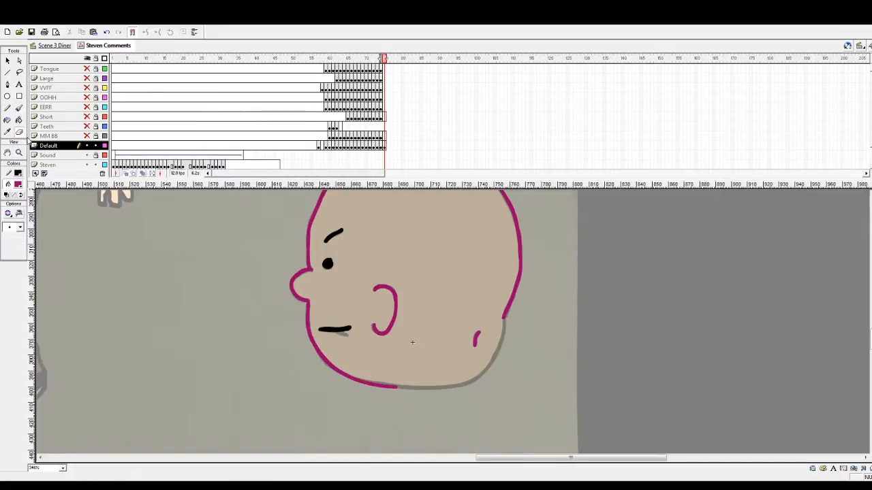
pyautogui.moveTo(366, 387); pyautogui.dragTo(405, 390)
pyautogui.click(19, 110)
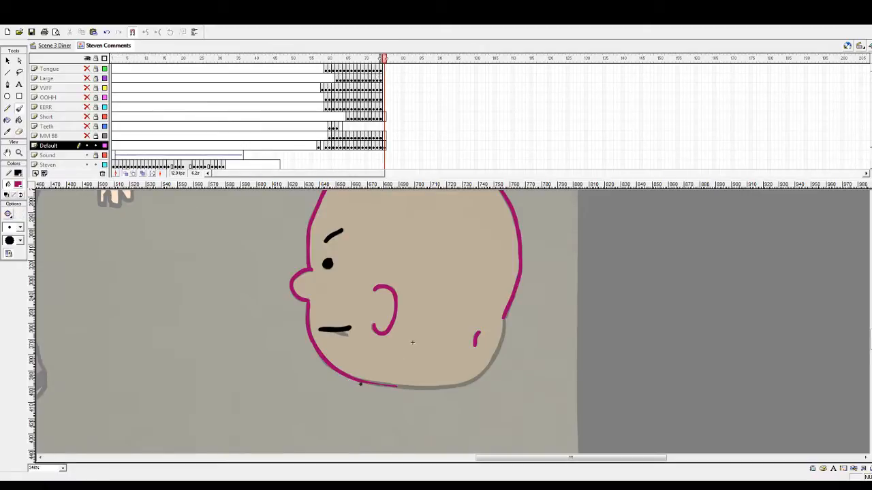
pyautogui.moveTo(372, 382); pyautogui.dragTo(386, 385)
pyautogui.hotkey('ctrl', 'z')
pyautogui.moveTo(431, 388); pyautogui.dragTo(449, 382)
pyautogui.moveTo(496, 352)
pyautogui.mouseDown()
pyautogui.moveTo(484, 372)
pyautogui.moveTo(451, 387)
pyautogui.mouseUp()
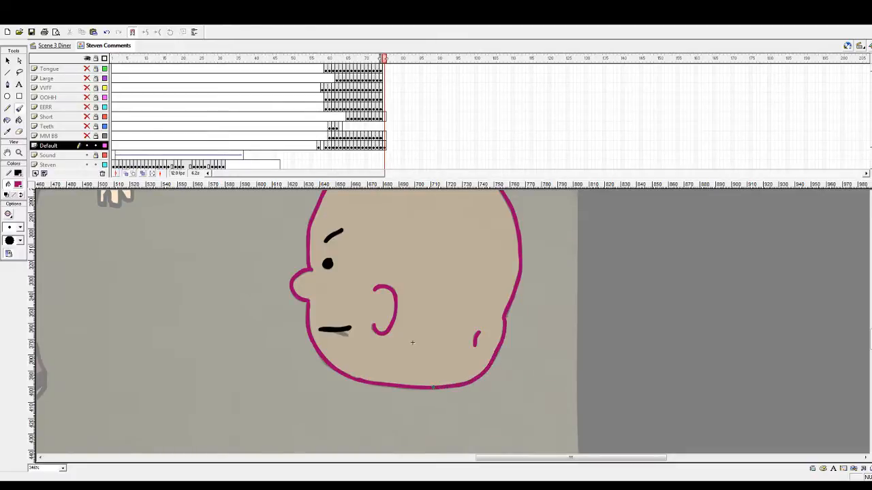
# Recolor all the head's linework black and fill the head with the skin tone
pyautogui.scroll(2, 414, 352)
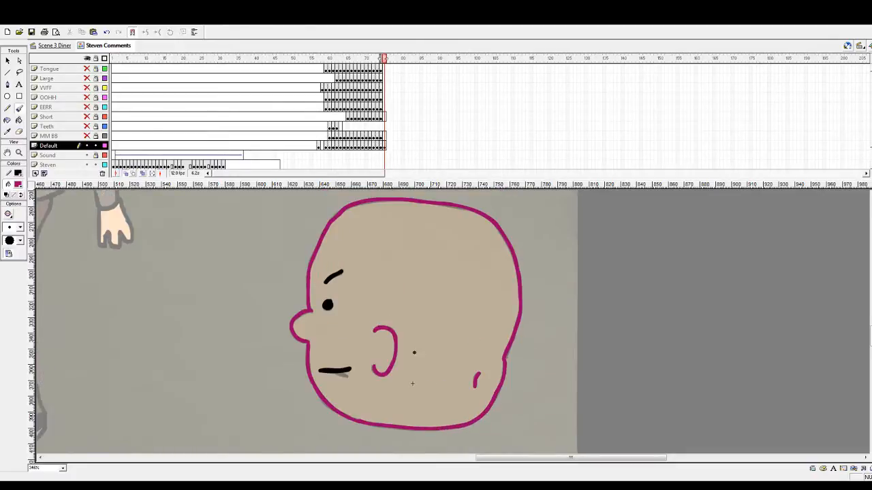
pyautogui.click(383, 145)
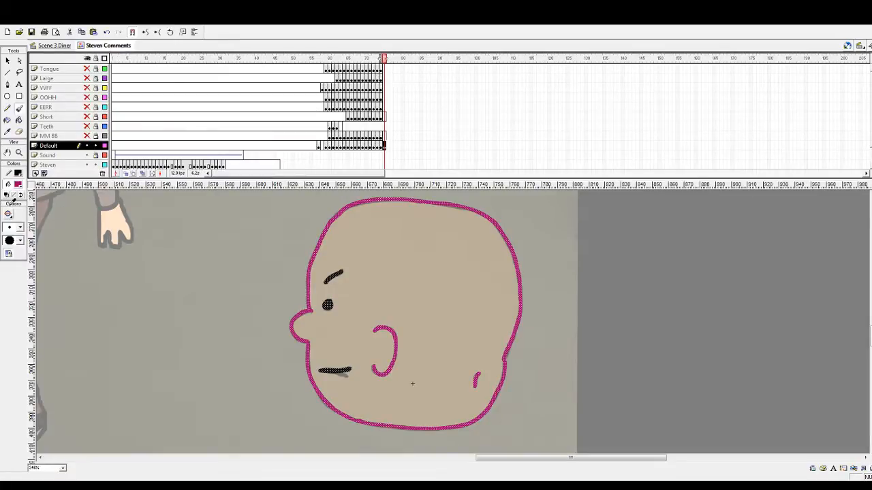
pyautogui.click(7, 196)
pyautogui.click(7, 61)
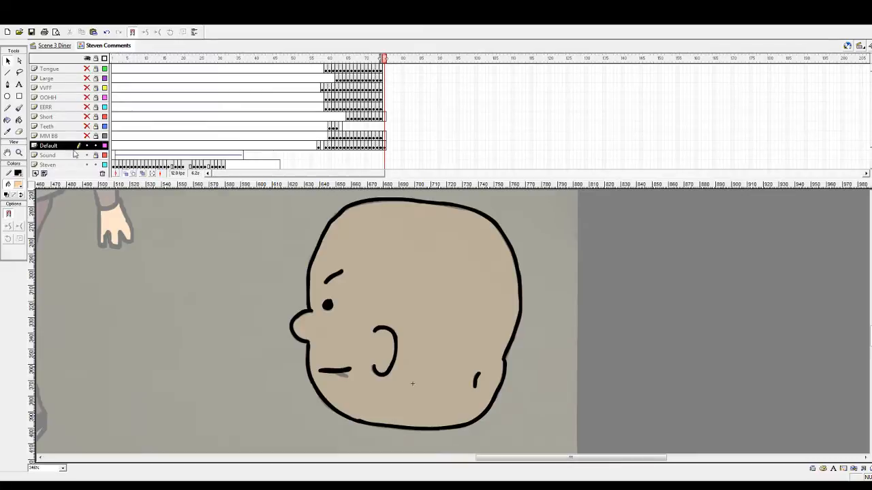
pyautogui.click(19, 120)
pyautogui.click(408, 276)
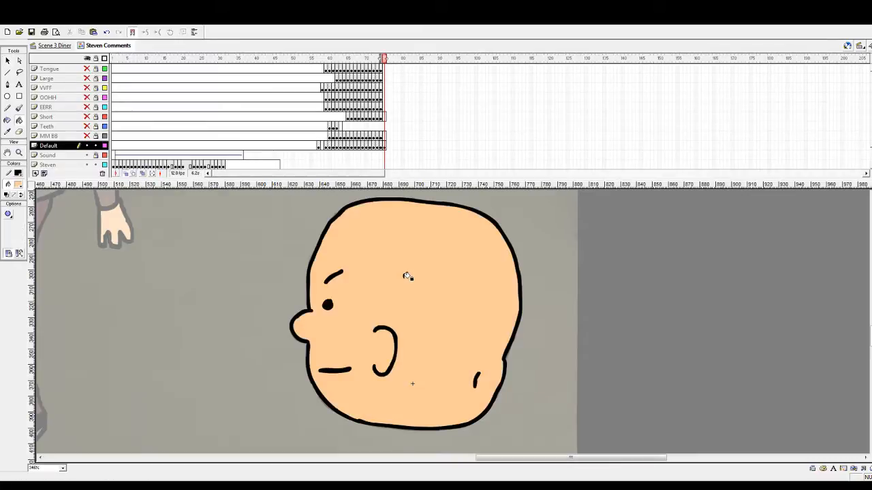
# Copy the closed-mouth head into frame 32 of the Steven layer and hold it to the end of the animation
pyautogui.click(384, 145)
pyautogui.click(226, 165)
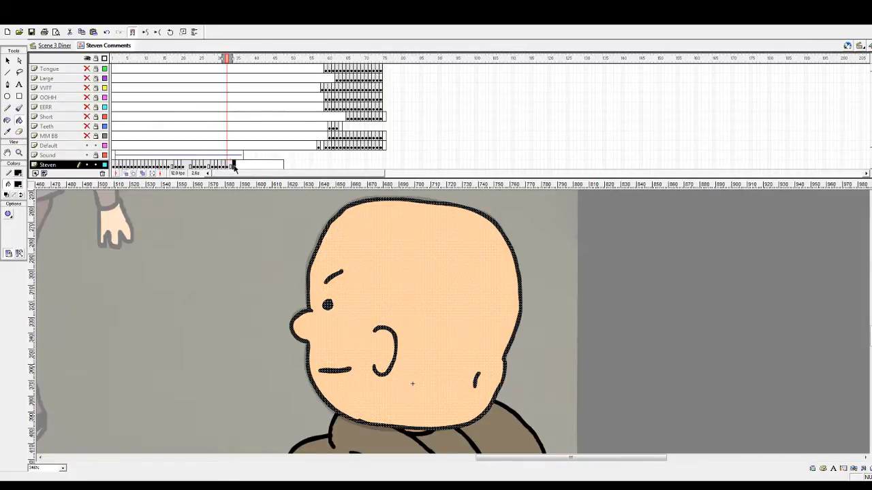
pyautogui.click(281, 165)
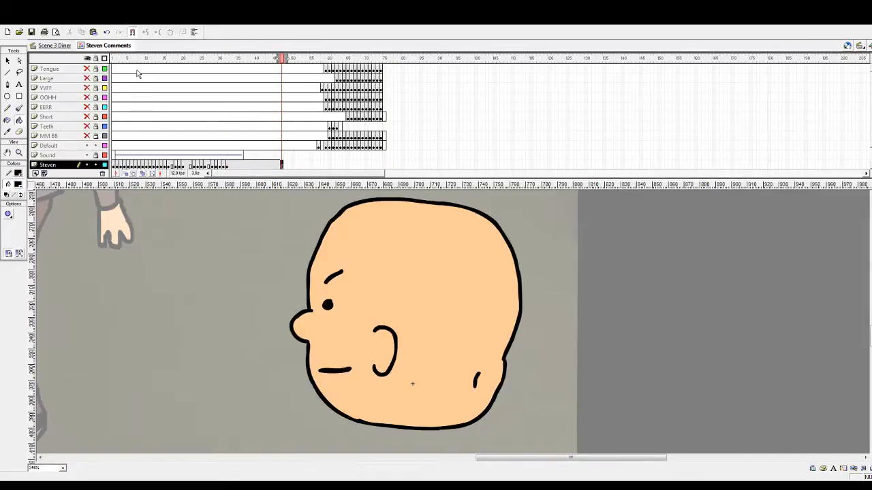
# Turn off onion skinning and replay Steven's animation to check the change to the closed-mouth head
pyautogui.click(113, 59)
pyautogui.press('Return')
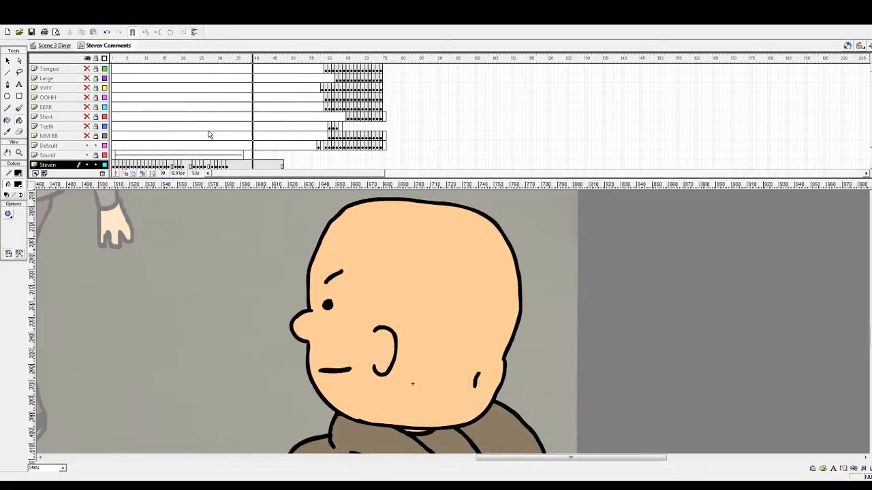
pyautogui.click(256, 164)
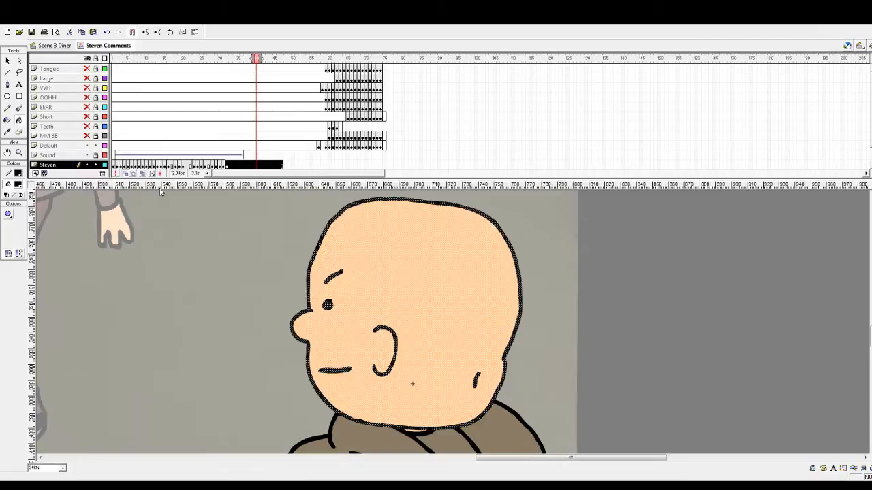
pyautogui.click(222, 63)
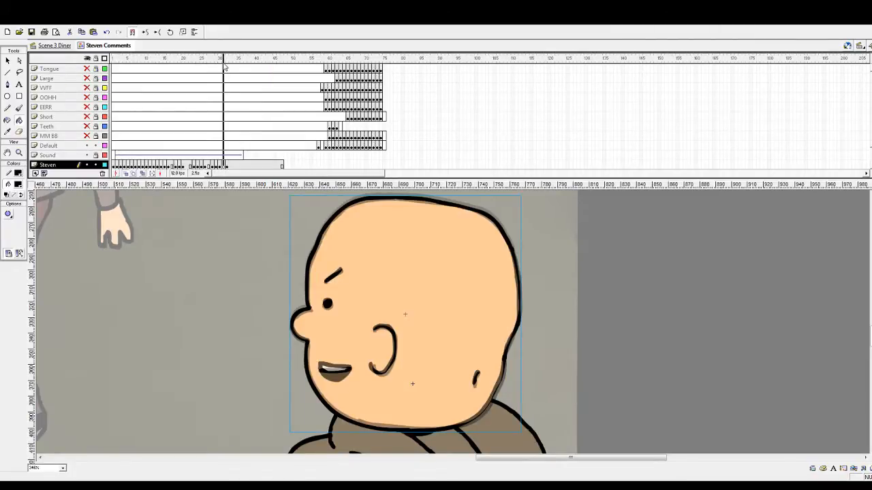
pyautogui.click(125, 175)
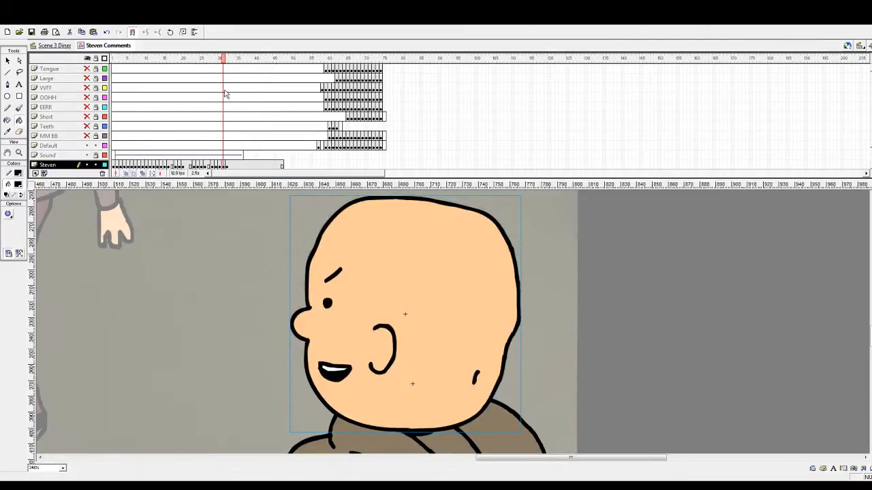
pyautogui.moveTo(224, 63); pyautogui.dragTo(218, 67)
pyautogui.press('Return')
pyautogui.press('Return')
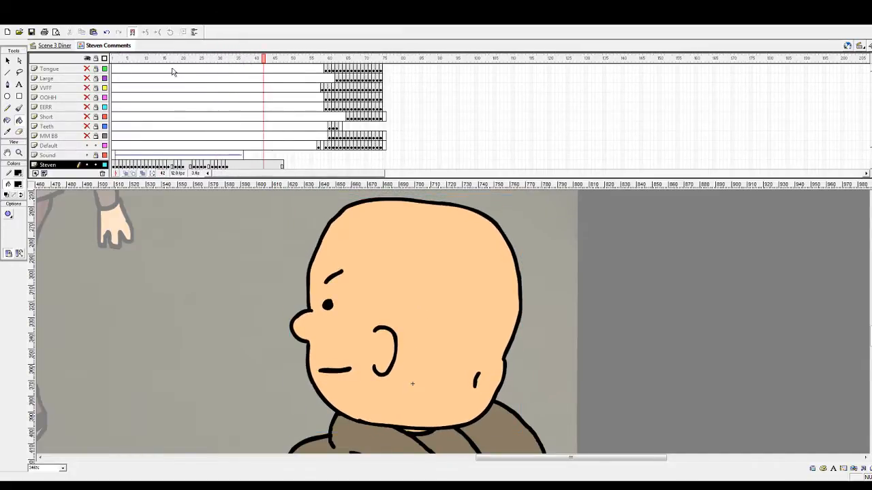
pyautogui.moveTo(133, 61); pyautogui.dragTo(99, 61)
pyautogui.press('Return')
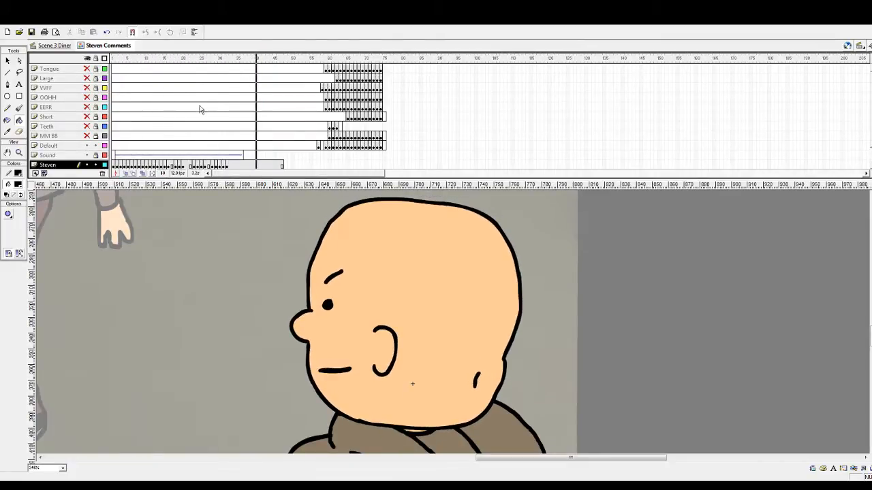
# Replay Steven's animation from the start several times, checking the lip-sync and the closed-mouth ending
pyautogui.moveTo(129, 61); pyautogui.dragTo(106, 62)
pyautogui.press('Return')
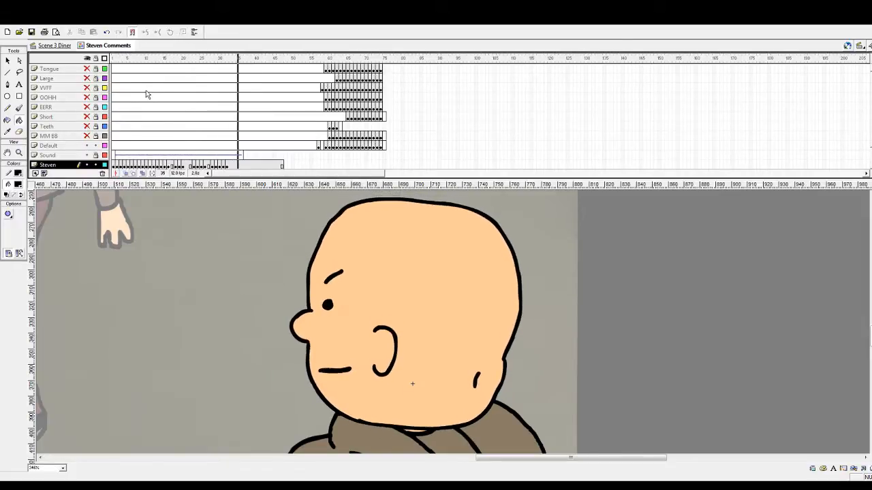
pyautogui.moveTo(130, 60); pyautogui.dragTo(106, 61)
pyautogui.press('Return')
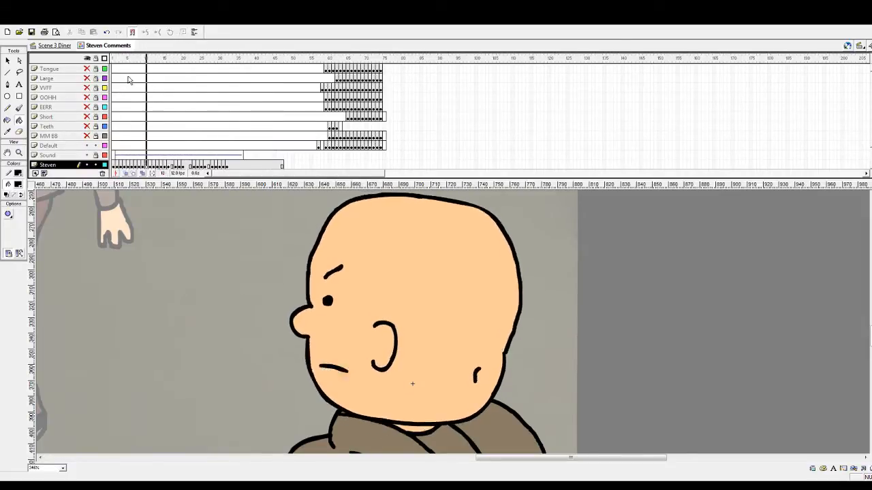
pyautogui.click(114, 60)
pyautogui.press('Return')
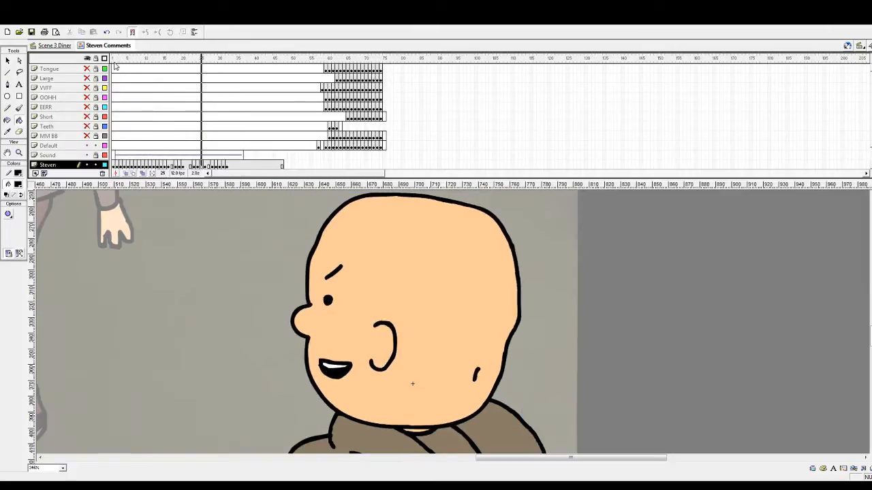
pyautogui.press('Return')
pyautogui.click(115, 60)
pyautogui.press('Return')
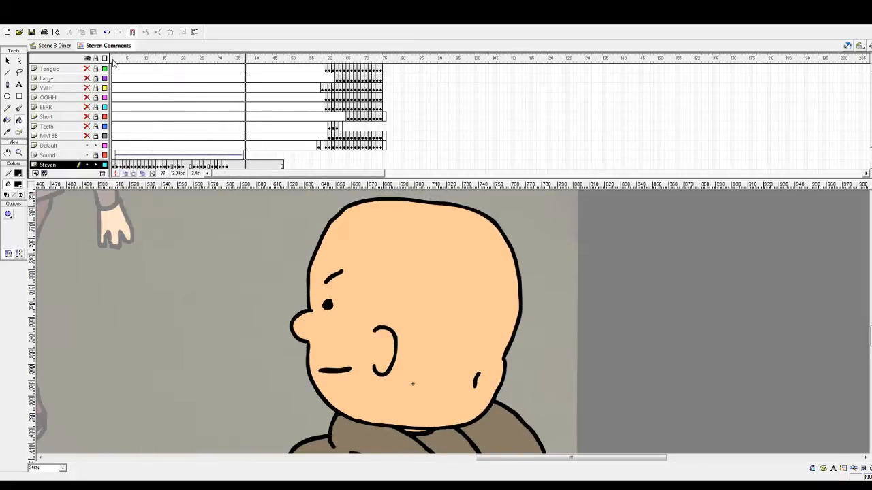
pyautogui.press('Return')
# Delete the mouth reference layers from Tongue down to Default, plus the Sound layer, leaving only Steven and Steven Body
pyautogui.click(49, 69)
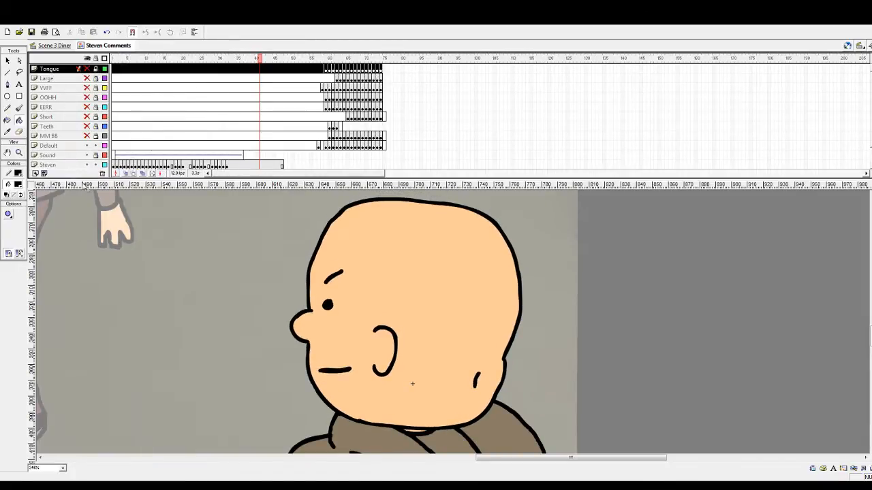
pyautogui.click(102, 174)
pyautogui.click(102, 174)
pyautogui.click(102, 173)
pyautogui.click(102, 174)
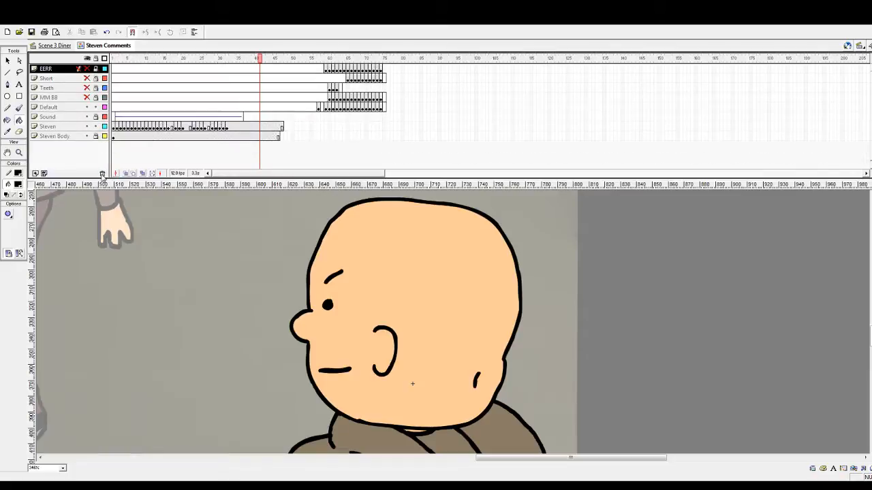
pyautogui.click(102, 174)
pyautogui.click(102, 174)
pyautogui.click(102, 174)
pyautogui.click(102, 174)
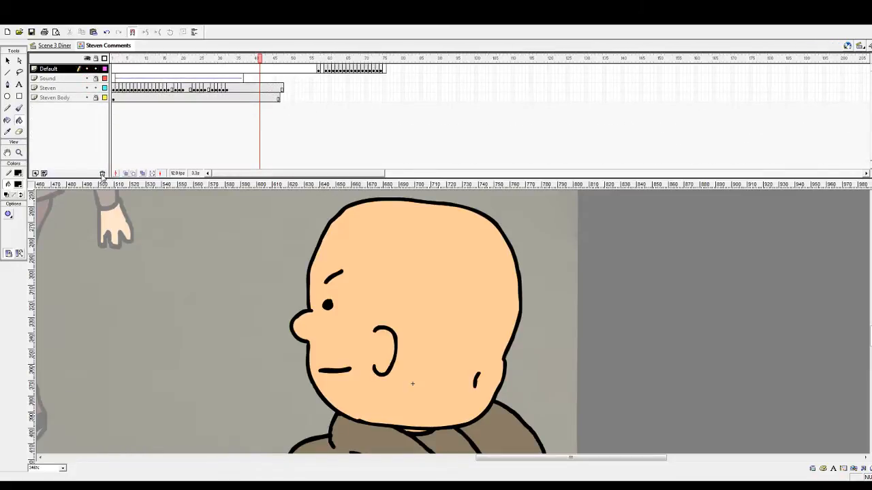
pyautogui.click(102, 174)
pyautogui.click(102, 174)
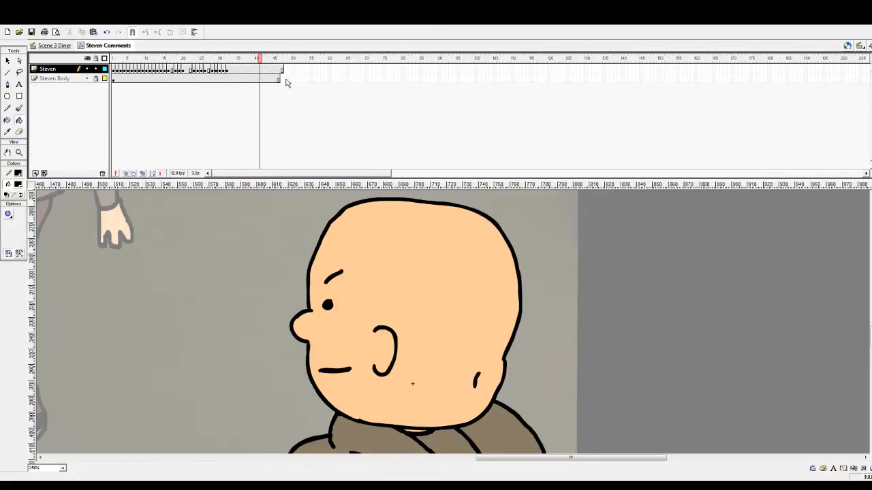
# Extend the Steven Body and Steven layers to frame 87 and return to the Scene 3 Diner timeline
pyautogui.moveTo(280, 80); pyautogui.dragTo(428, 79)
pyautogui.moveTo(283, 70); pyautogui.dragTo(428, 70)
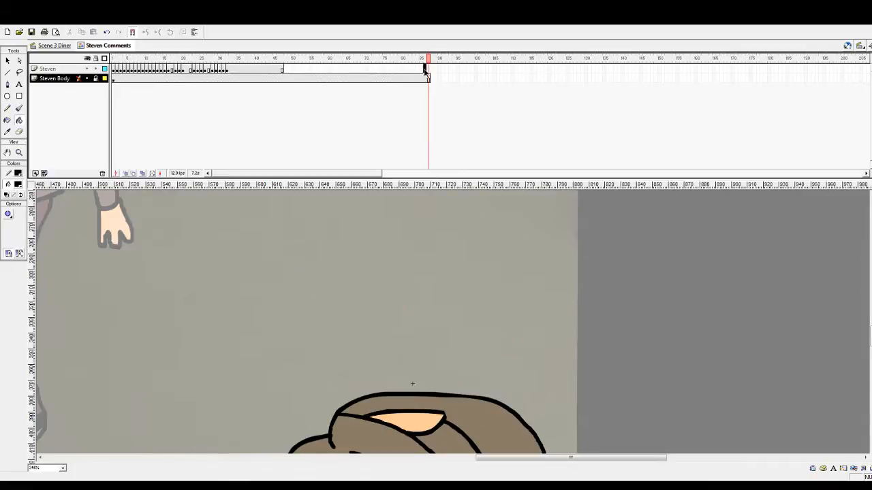
pyautogui.click(61, 46)
# Review the whole stage while scrubbing through the diner scene and playing the lead-in to the hug shot with Steven's comments
pyautogui.click(19, 152)
pyautogui.click(19, 213)
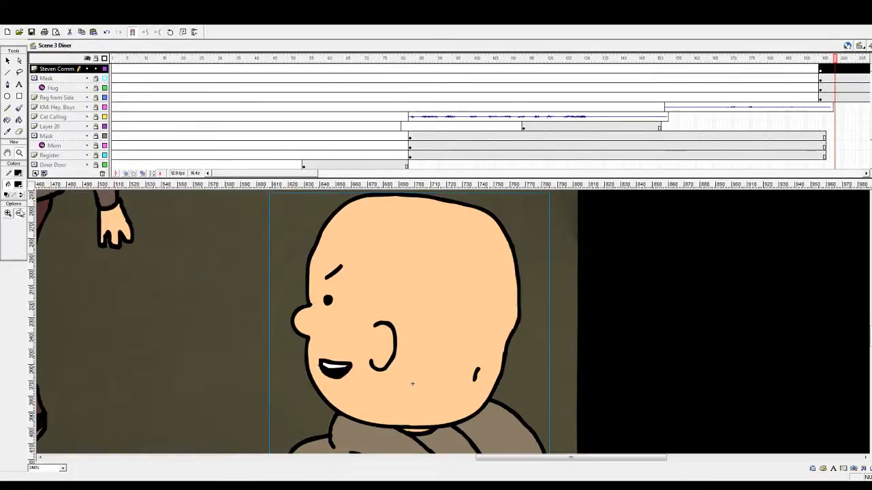
pyautogui.click(457, 288)
pyautogui.click(461, 287)
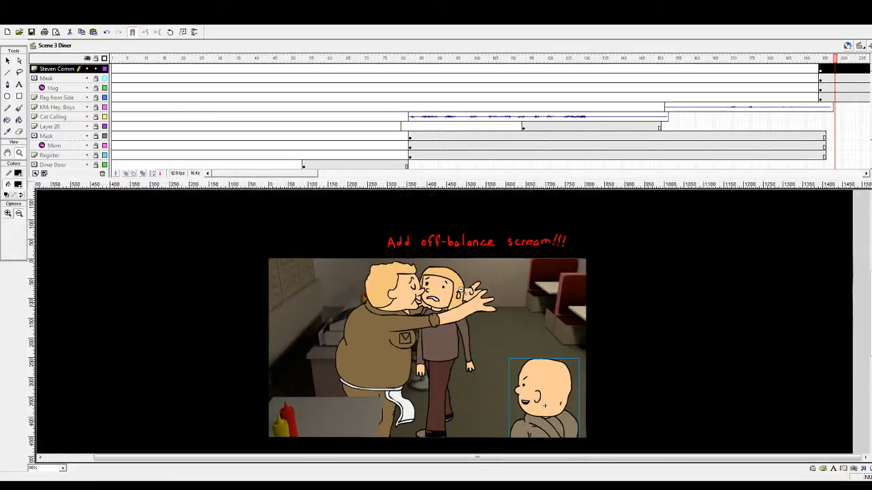
pyautogui.scroll(-2, 455, 287)
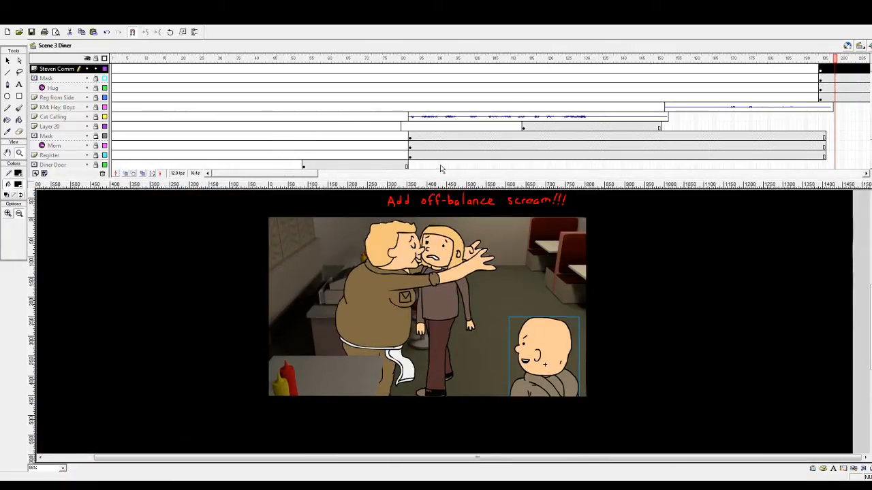
pyautogui.moveTo(297, 173); pyautogui.dragTo(328, 173)
pyautogui.click(202, 66)
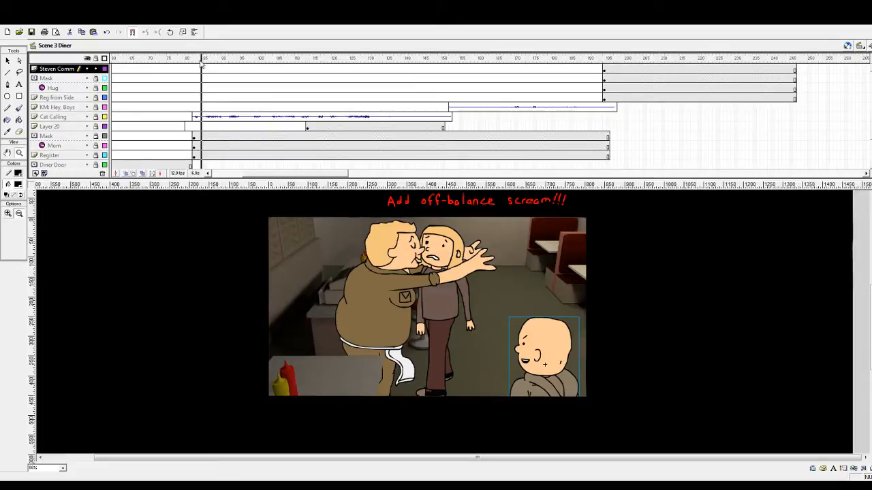
pyautogui.moveTo(367, 60); pyautogui.dragTo(462, 60)
pyautogui.click(536, 59)
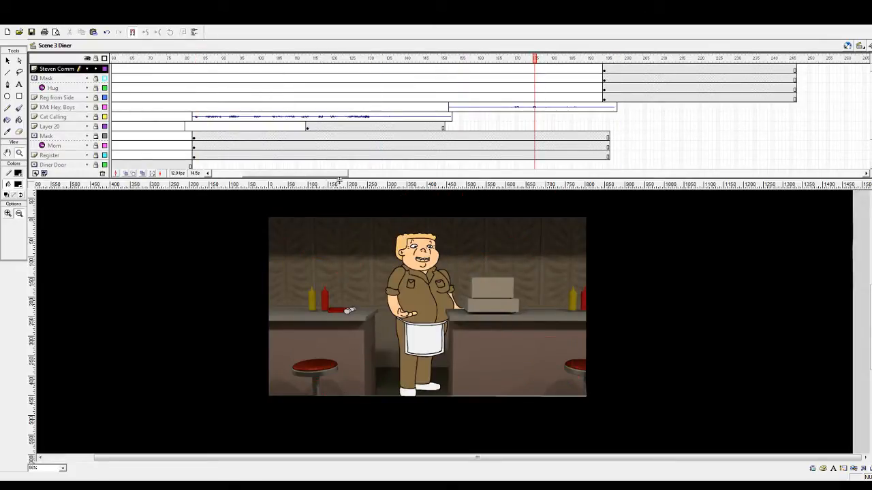
pyautogui.moveTo(320, 174); pyautogui.dragTo(369, 174)
pyautogui.click(278, 66)
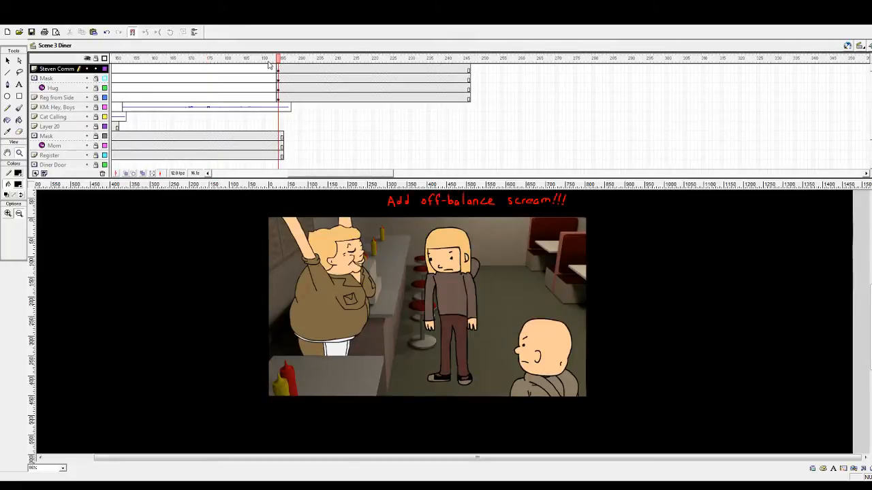
pyautogui.press('Return')
pyautogui.click(179, 60)
pyautogui.press('Return')
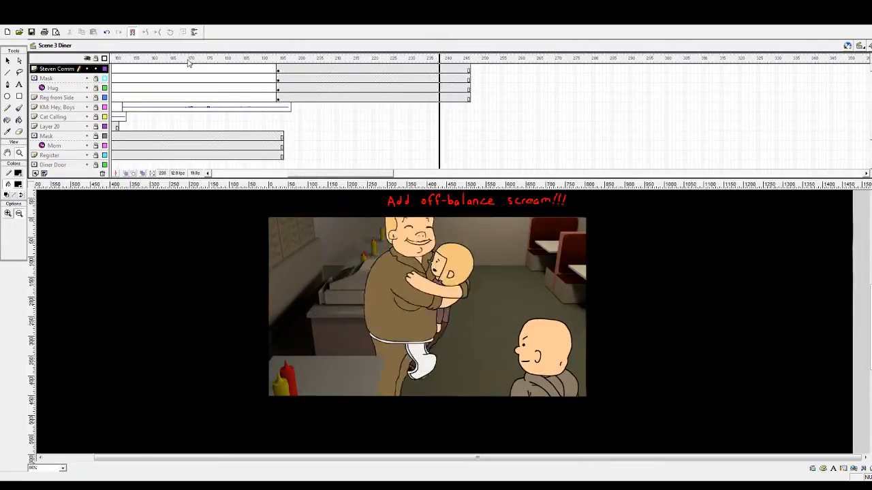
# Replay and scrub the hug shot from frame 194, watching Steven's closed-mouth pose against the other characters' action
pyautogui.click(277, 58)
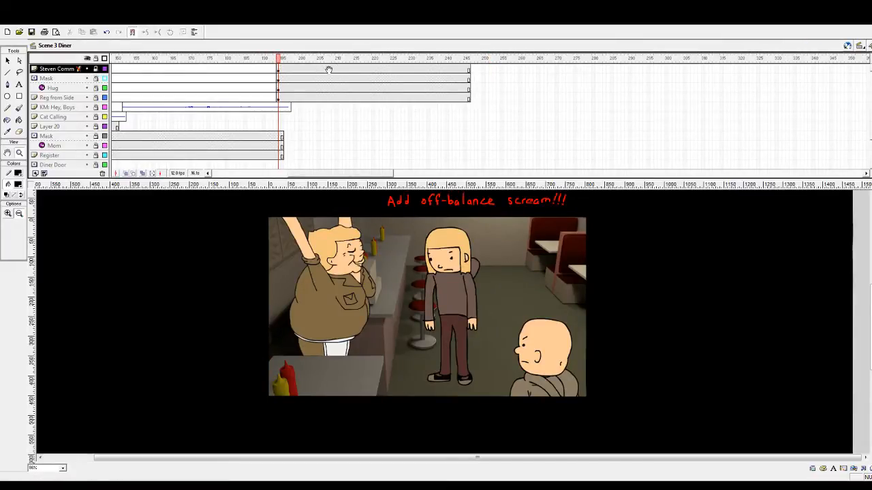
pyautogui.moveTo(263, 68); pyautogui.dragTo(285, 70)
pyautogui.press('Return')
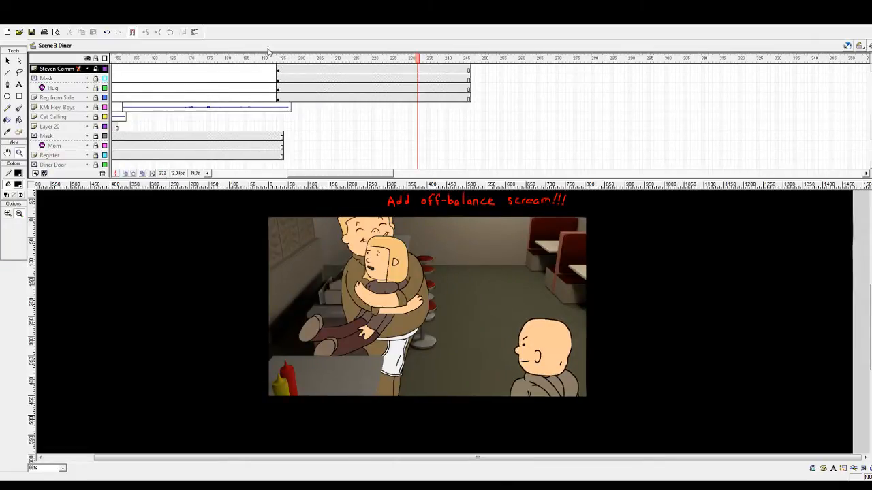
pyautogui.click(279, 60)
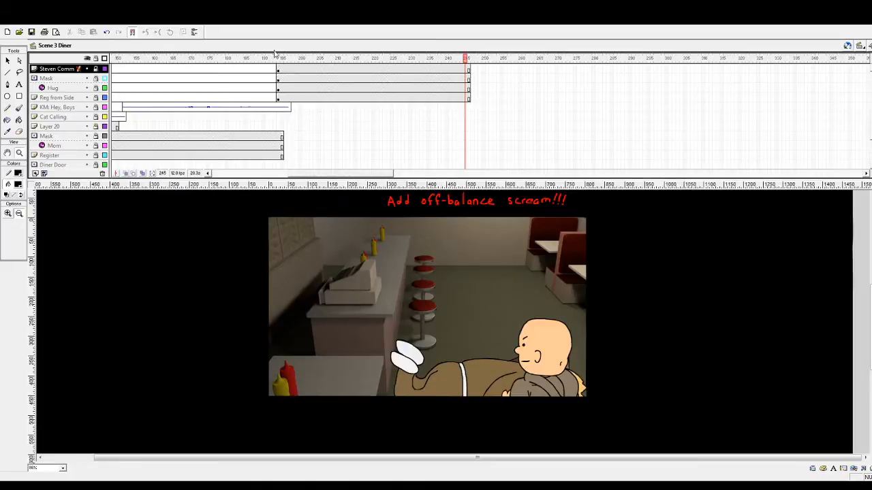
pyautogui.click(280, 60)
pyautogui.moveTo(279, 60); pyautogui.dragTo(444, 94)
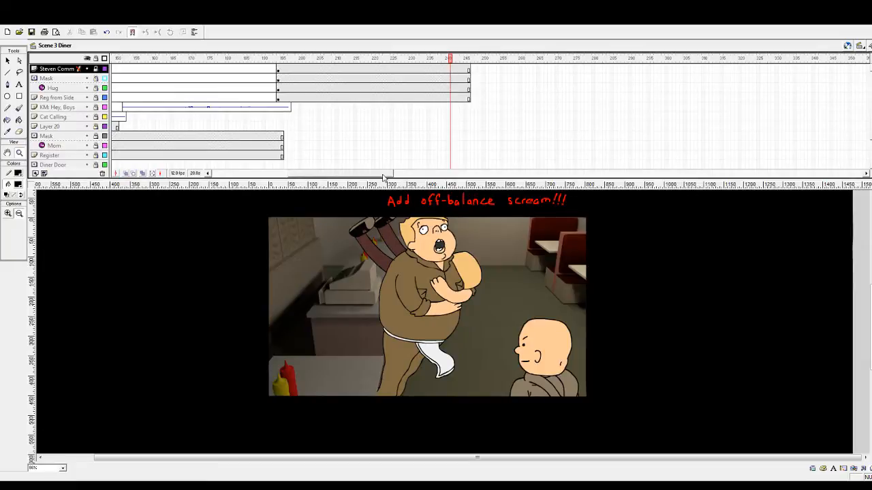
# Scrub the hug shot from frame 193 to frame 234 against the Steven: AN HUG sound layer to find where Steven should react
pyautogui.moveTo(384, 178); pyautogui.dragTo(397, 178)
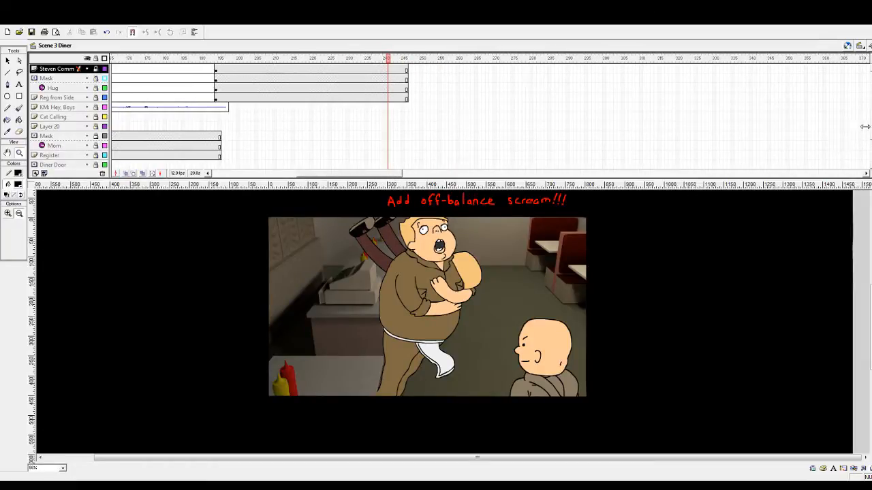
pyautogui.moveTo(871, 127); pyautogui.dragTo(871, 120)
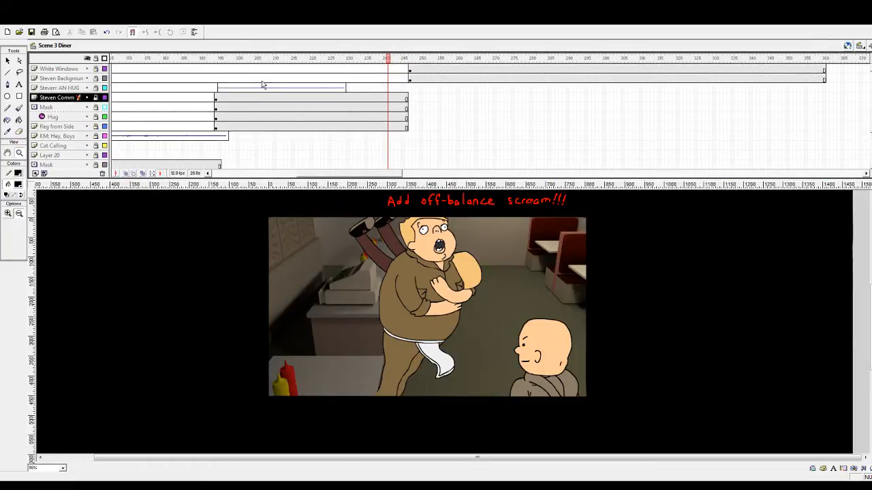
pyautogui.moveTo(218, 67); pyautogui.dragTo(214, 65)
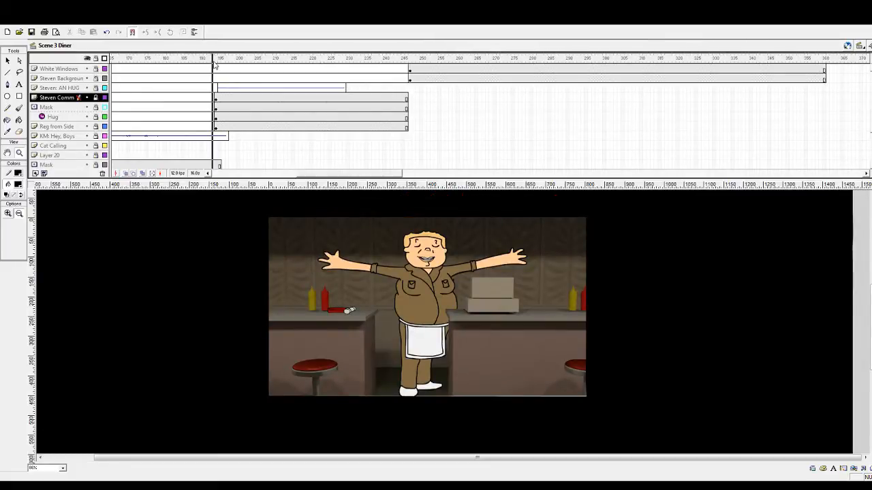
pyautogui.moveTo(214, 65); pyautogui.dragTo(364, 66)
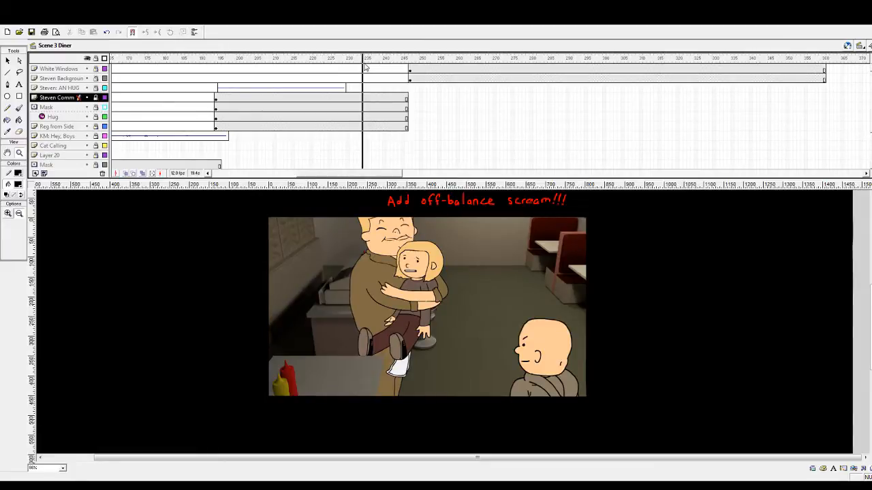
pyautogui.moveTo(365, 66); pyautogui.dragTo(365, 65)
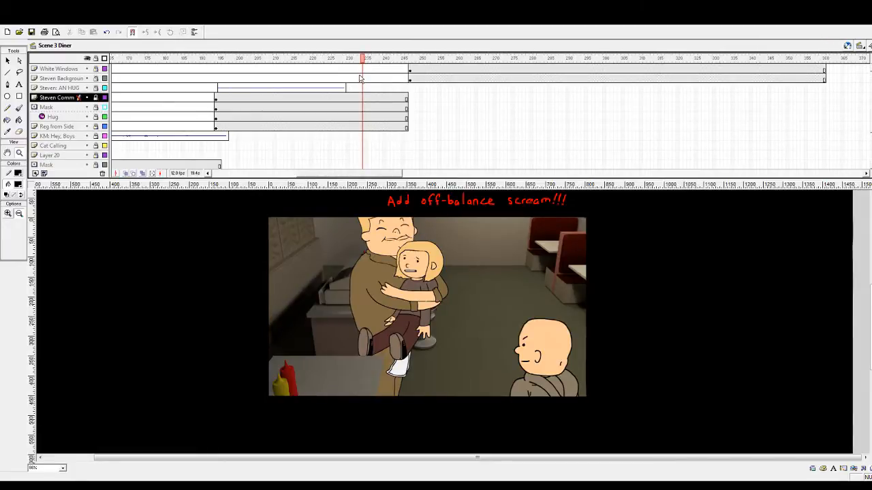
# Open Steven's symbol for editing and shorten the Steven layer to end at frame 41, leaving frame 42 empty for new artwork
pyautogui.click(8, 60)
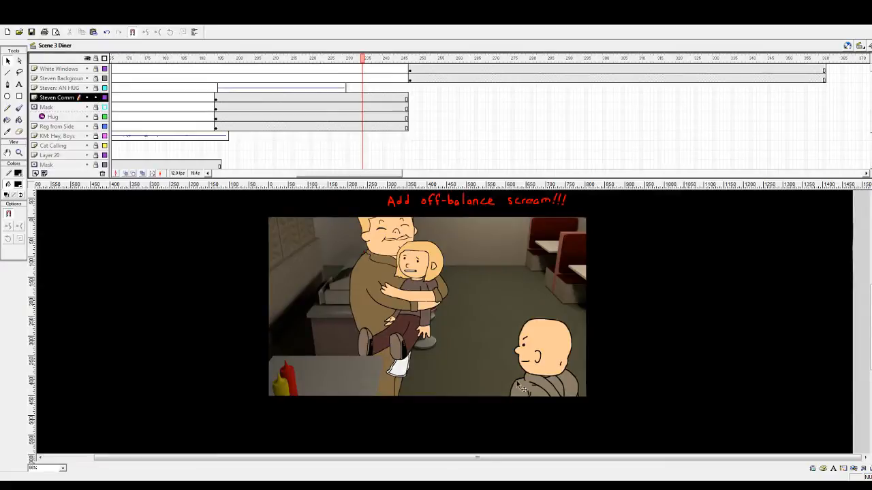
pyautogui.click(538, 355)
pyautogui.doubleClick(538, 351)
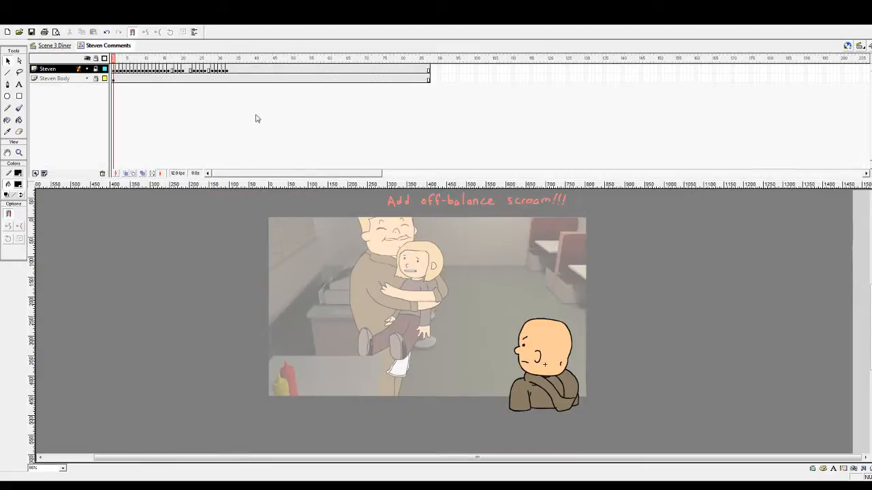
pyautogui.moveTo(238, 59); pyautogui.dragTo(263, 59)
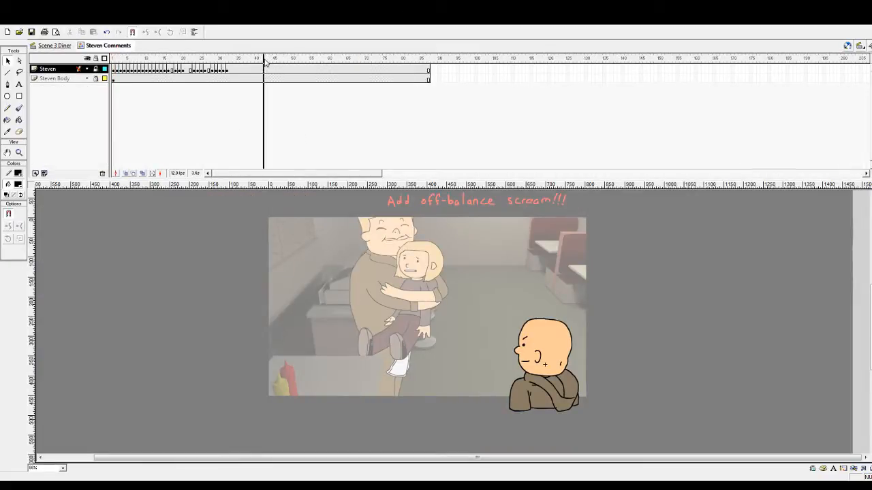
pyautogui.click(260, 70)
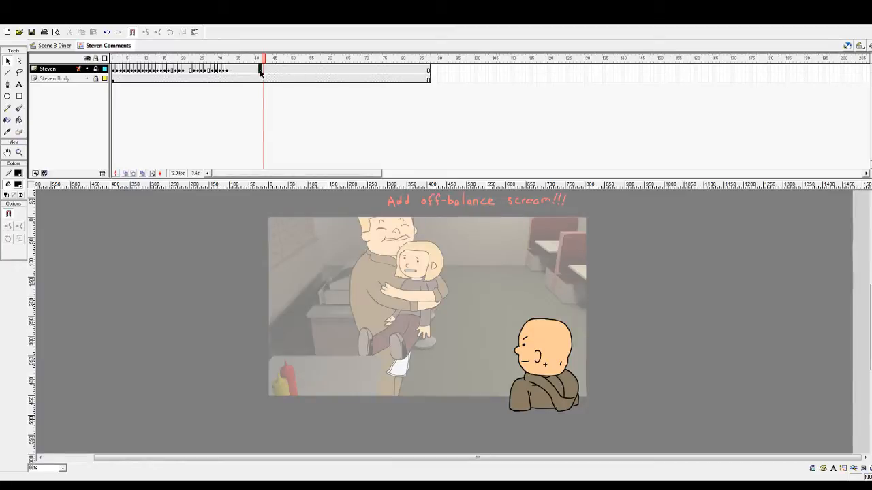
pyautogui.moveTo(260, 71); pyautogui.dragTo(260, 72)
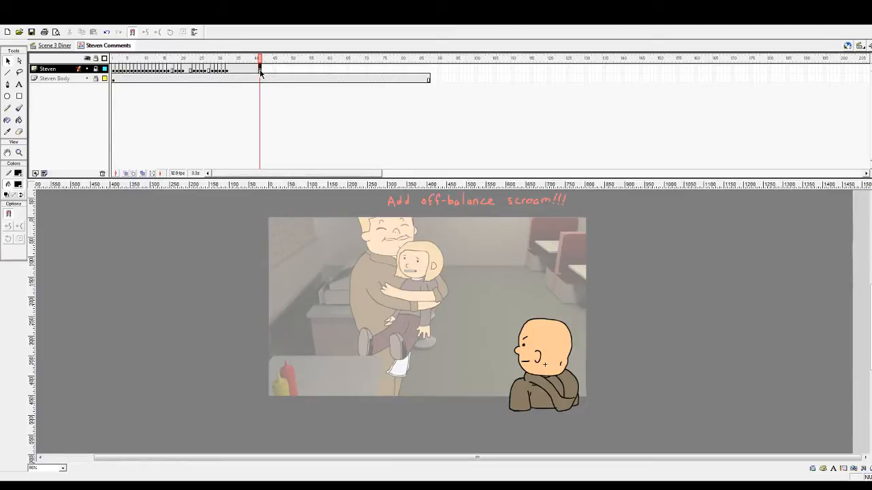
pyautogui.click(264, 71)
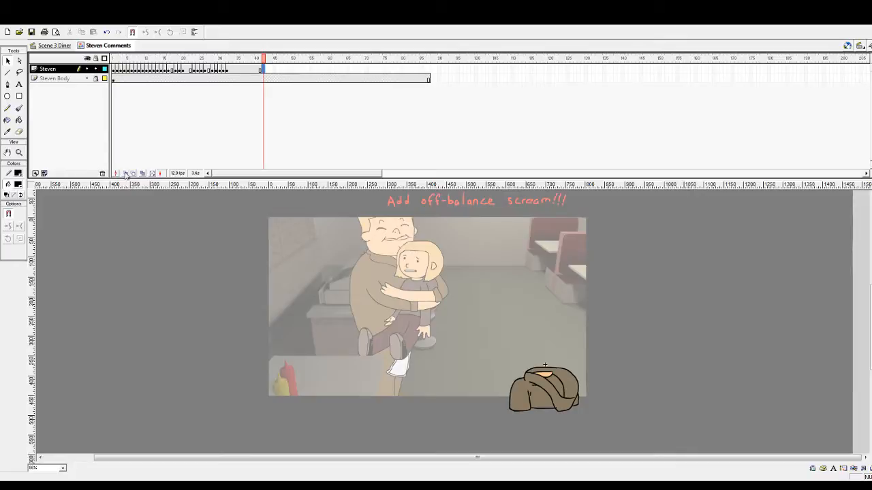
# Show the previous head as an onion skin at frame 42, select that Steven-layer frame, and set up a red brush
pyautogui.press('.')
pyautogui.click(19, 152)
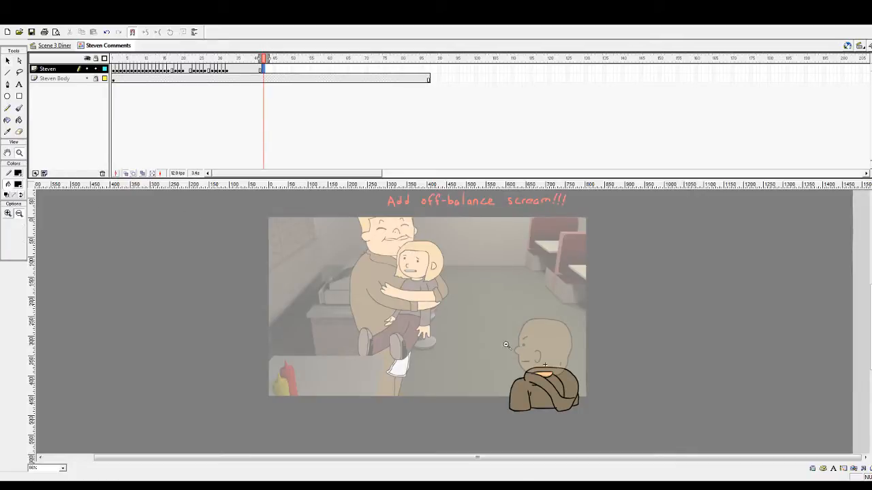
pyautogui.moveTo(509, 314); pyautogui.dragTo(604, 388)
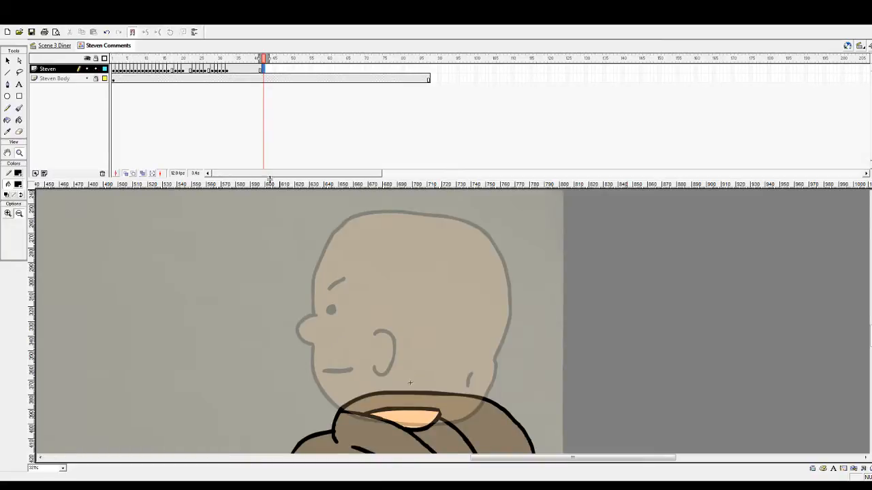
pyautogui.moveTo(270, 178); pyautogui.dragTo(275, 110)
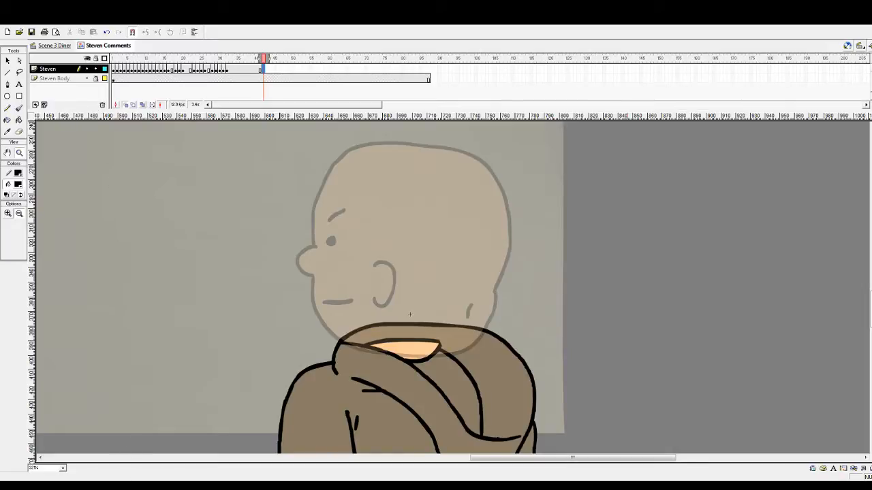
pyautogui.click(19, 109)
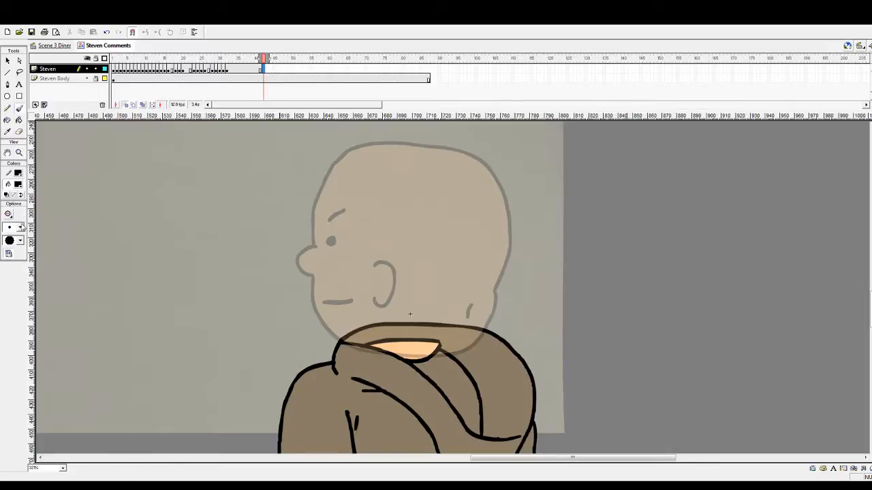
pyautogui.click(18, 185)
pyautogui.click(73, 231)
pyautogui.click(271, 72)
pyautogui.moveTo(275, 73); pyautogui.dragTo(264, 73)
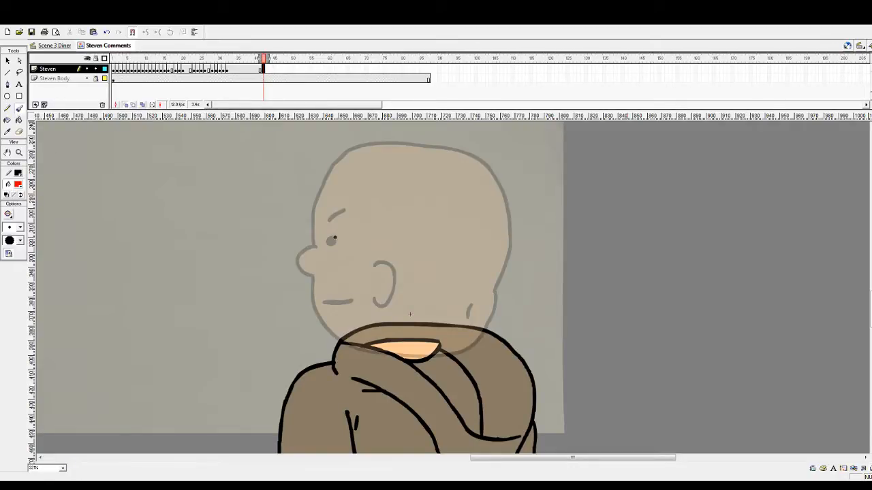
# Sketch Steven's nose, eye, eyebrow, mouth, ear and jaw in red at frame 42, shifting the facial features slightly from the onion-skinned pose
pyautogui.moveTo(324, 237); pyautogui.dragTo(322, 242)
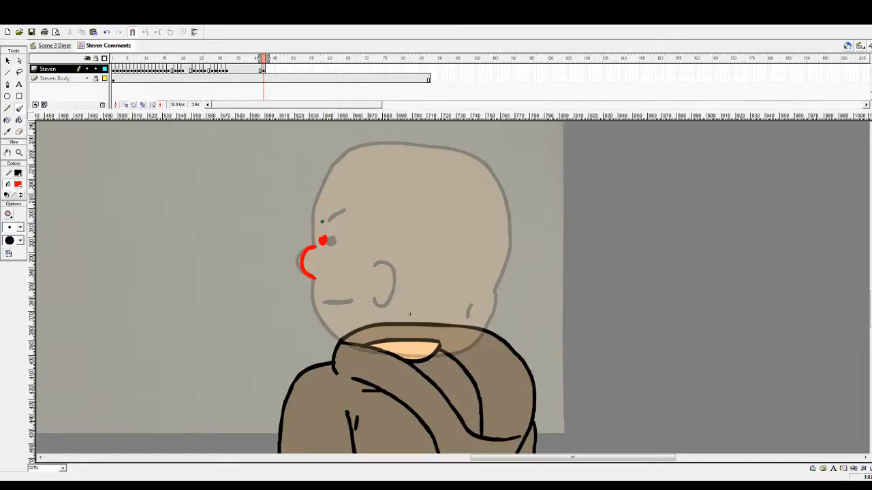
pyautogui.moveTo(333, 213); pyautogui.dragTo(342, 216)
pyautogui.moveTo(390, 273); pyautogui.dragTo(388, 291)
pyautogui.hotkey('ctrl', 'z')
pyautogui.moveTo(390, 277)
pyautogui.mouseDown()
pyautogui.moveTo(375, 305)
pyautogui.moveTo(320, 303)
pyautogui.moveTo(312, 279)
pyautogui.moveTo(313, 307)
pyautogui.moveTo(345, 342)
pyautogui.moveTo(423, 357)
pyautogui.mouseUp()
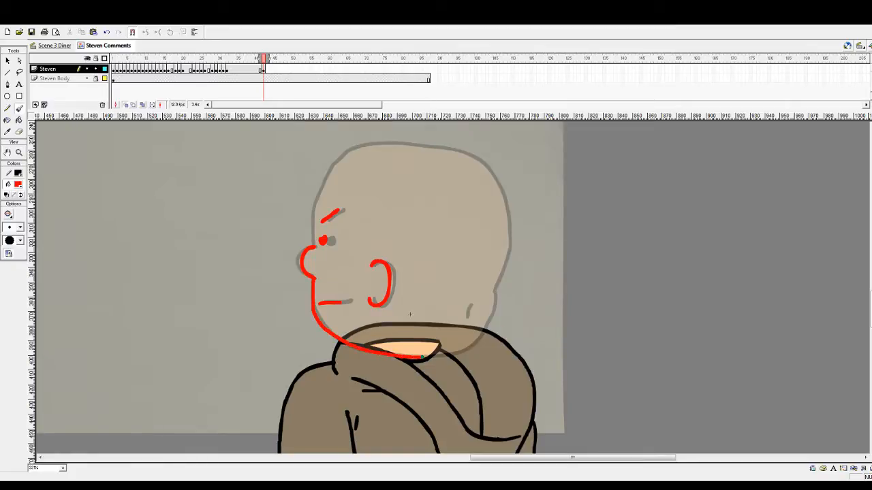
# Sketch the red outline of Steven's skull, back of the head and neck, including the small neck crease
pyautogui.moveTo(434, 145)
pyautogui.mouseDown()
pyautogui.moveTo(347, 152)
pyautogui.moveTo(318, 191)
pyautogui.moveTo(313, 246)
pyautogui.mouseUp()
pyautogui.moveTo(433, 145)
pyautogui.mouseDown()
pyautogui.moveTo(492, 172)
pyautogui.moveTo(509, 207)
pyautogui.moveTo(508, 248)
pyautogui.mouseUp()
pyautogui.hotkey('ctrl', 'z')
pyautogui.moveTo(429, 145)
pyautogui.mouseDown()
pyautogui.moveTo(483, 163)
pyautogui.moveTo(509, 216)
pyautogui.mouseUp()
pyautogui.scroll(-3, 536, 203)
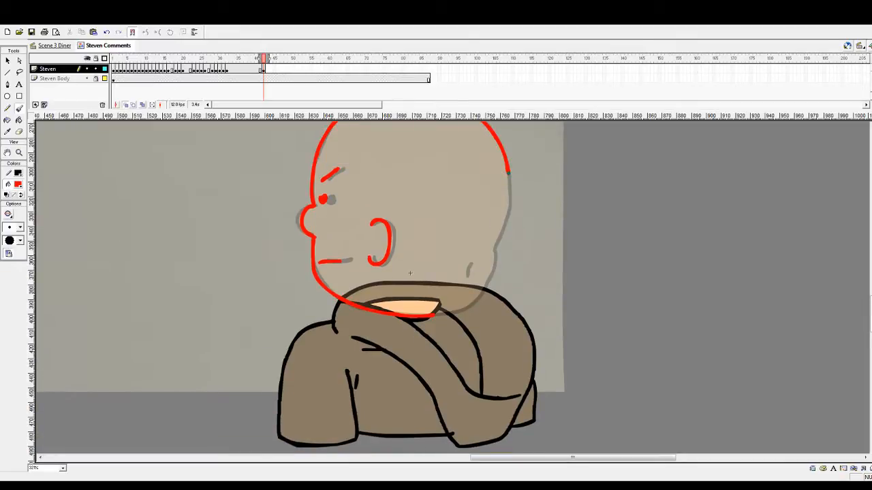
pyautogui.moveTo(508, 173)
pyautogui.mouseDown()
pyautogui.moveTo(494, 273)
pyautogui.moveTo(484, 291)
pyautogui.moveTo(443, 314)
pyautogui.mouseUp()
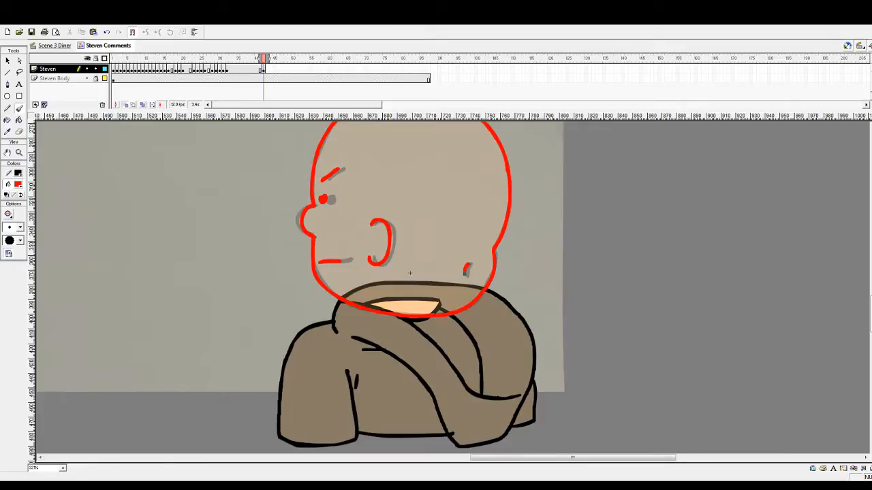
# Return to the Scene 3 Diner timeline and play and scrub the hug shot around frames 217 to 246 with Steven's red rough head
pyautogui.click(18, 154)
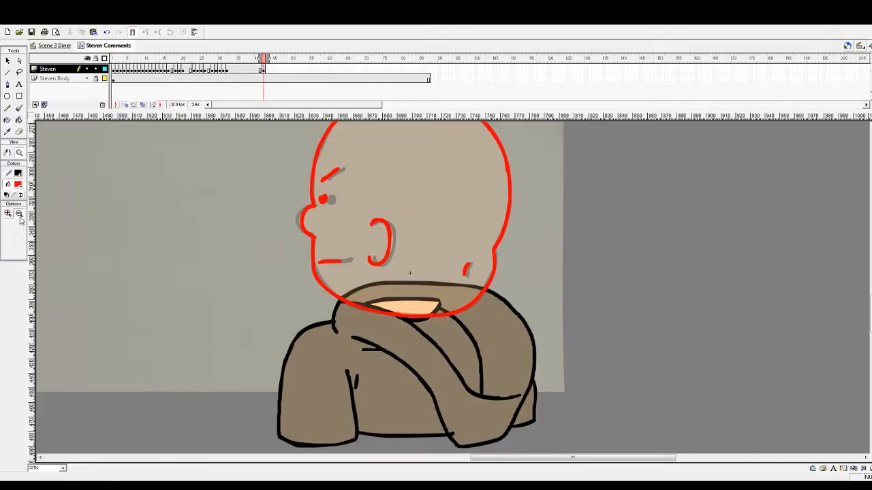
pyautogui.click(20, 215)
pyautogui.click(387, 220)
pyautogui.click(386, 220)
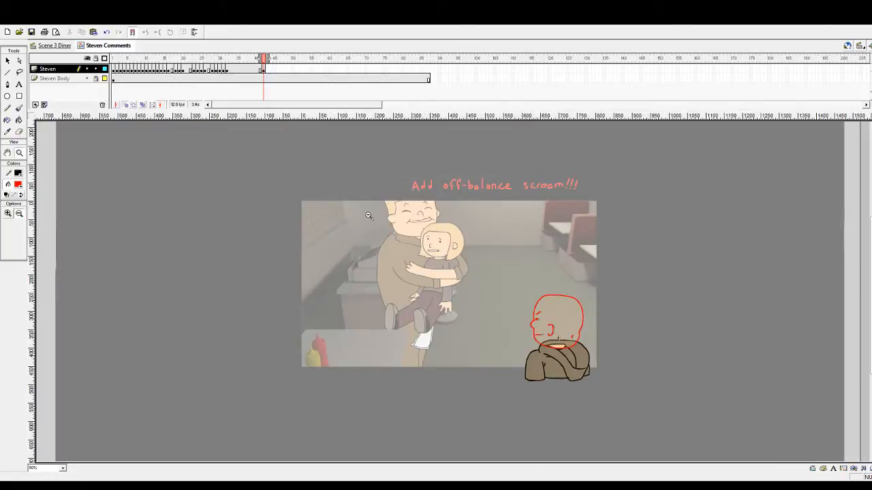
pyautogui.click(59, 46)
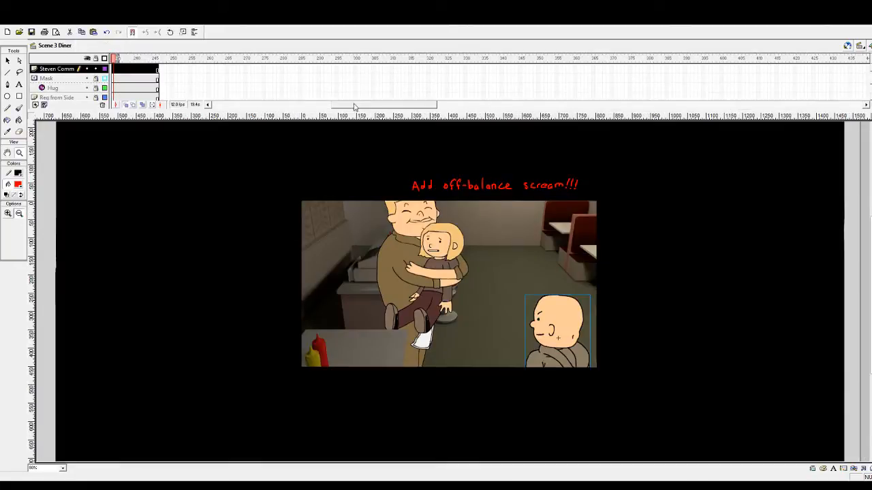
pyautogui.moveTo(366, 106); pyautogui.dragTo(333, 110)
pyautogui.moveTo(349, 58)
pyautogui.mouseDown()
pyautogui.moveTo(333, 62)
pyautogui.moveTo(371, 70)
pyautogui.moveTo(331, 71)
pyautogui.moveTo(368, 72)
pyautogui.mouseUp()
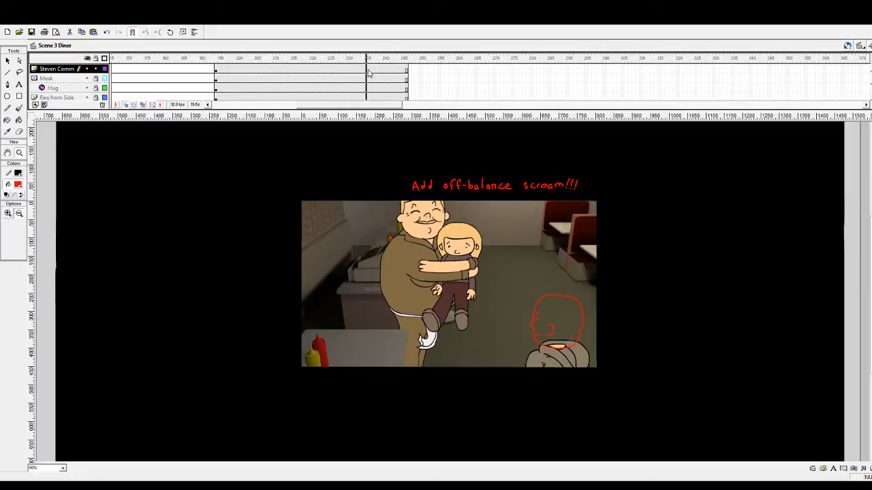
pyautogui.click(303, 59)
pyautogui.press('Return')
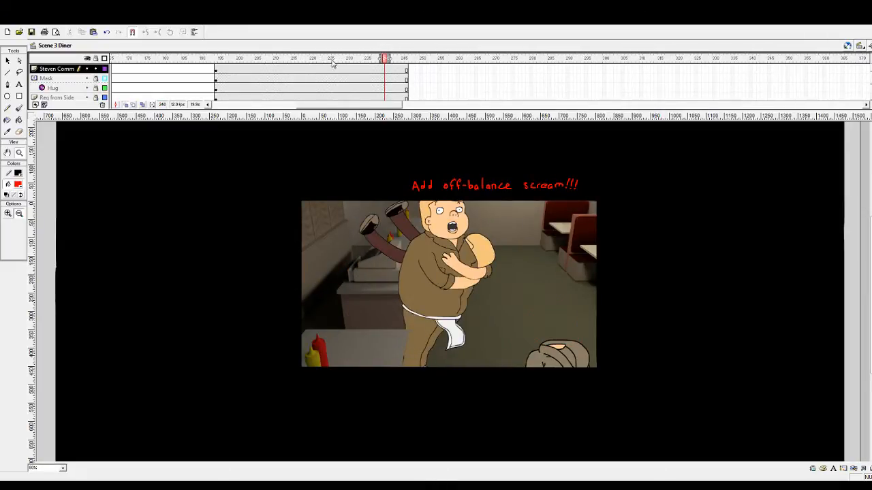
pyautogui.moveTo(332, 63); pyautogui.dragTo(366, 66)
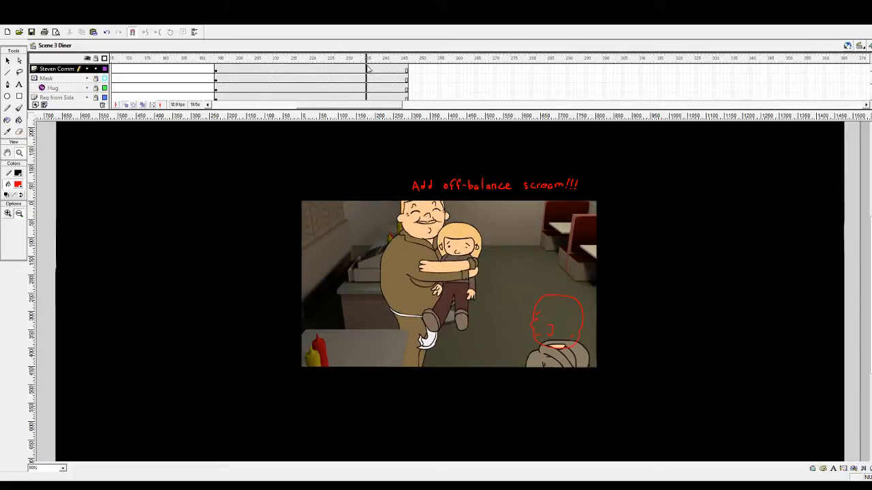
pyautogui.click(407, 66)
pyautogui.moveTo(408, 66); pyautogui.dragTo(363, 65)
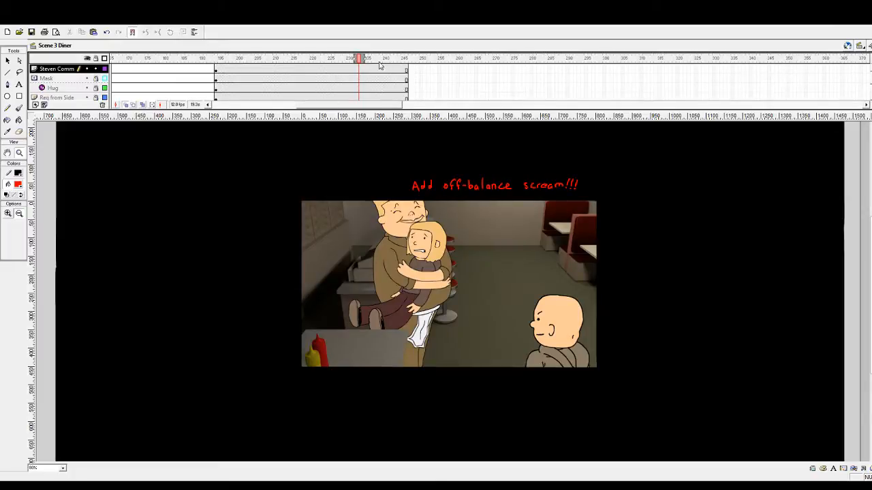
# Open the Steven Comments symbol for editing and add a new layer above the Steven layer
pyautogui.click(7, 61)
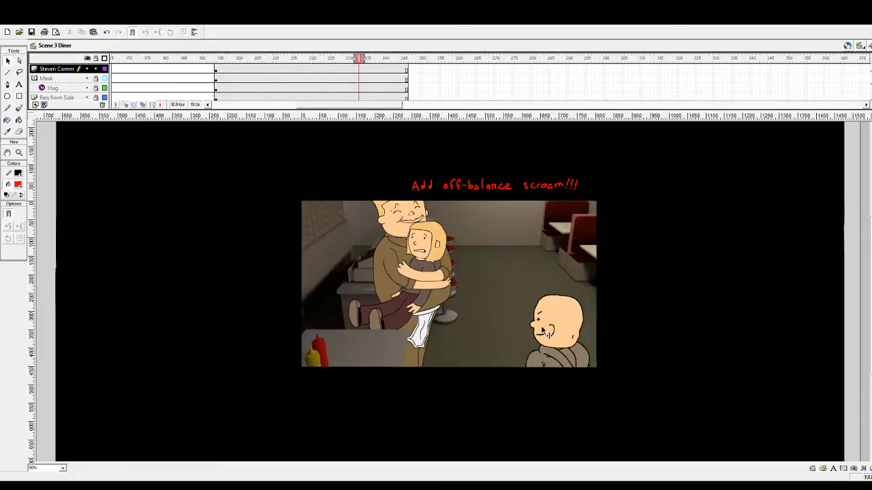
pyautogui.doubleClick(542, 330)
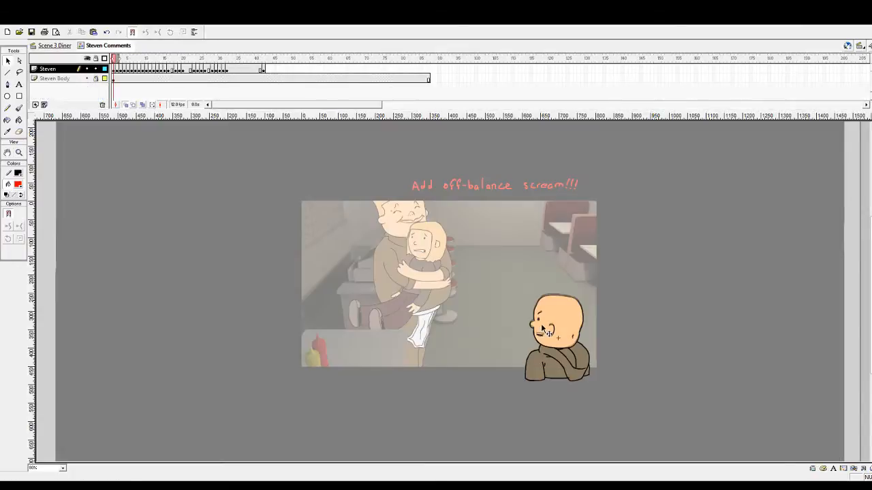
pyautogui.click(35, 104)
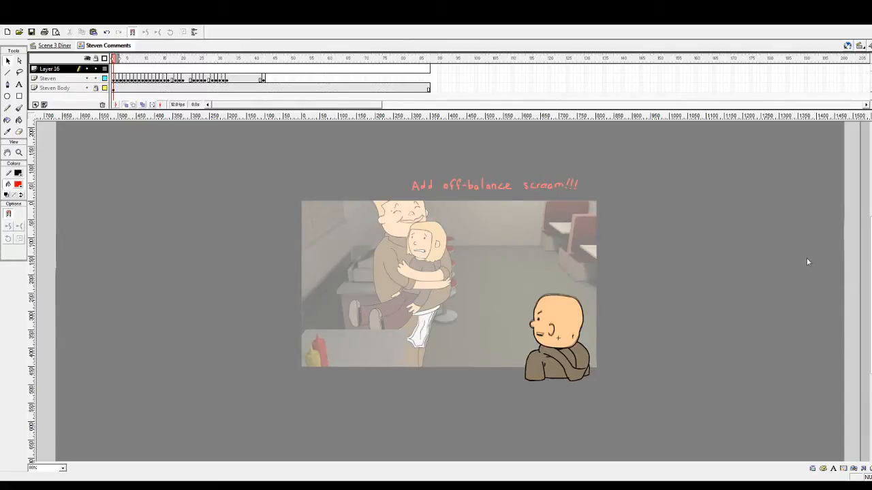
# Copy the KoryHug symbol from the main scene's Hug layer and paste it onto the new layer inside Steven Comments
pyautogui.click(54, 45)
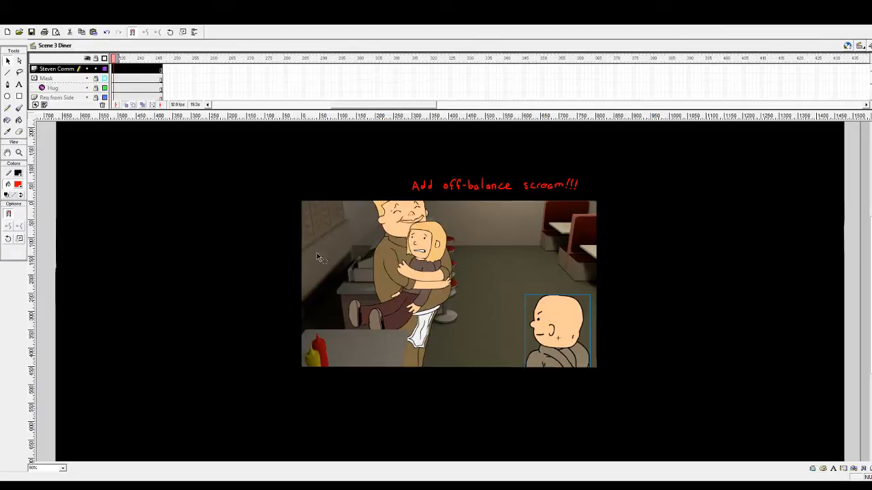
pyautogui.click(391, 243)
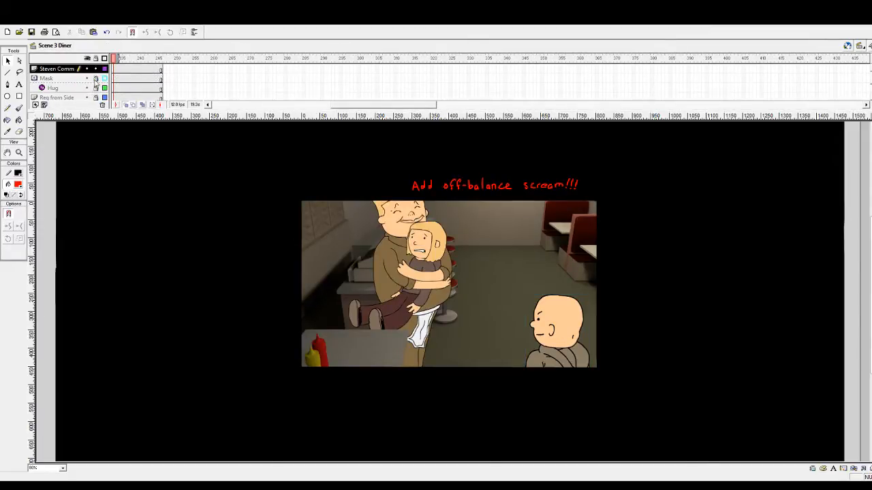
pyautogui.doubleClick(418, 258)
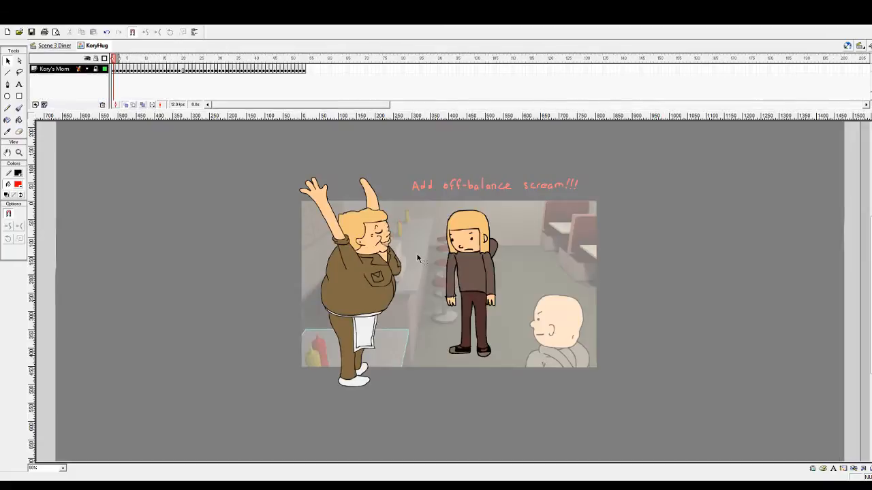
pyautogui.click(54, 46)
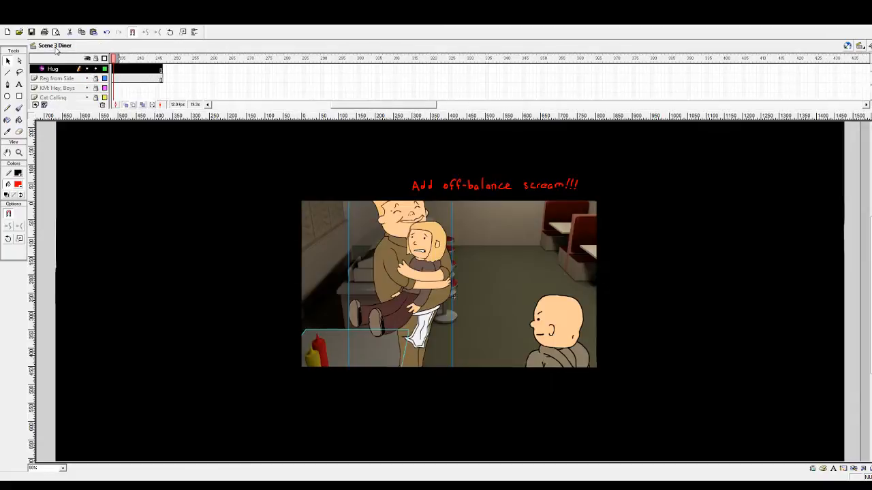
pyautogui.click(517, 216)
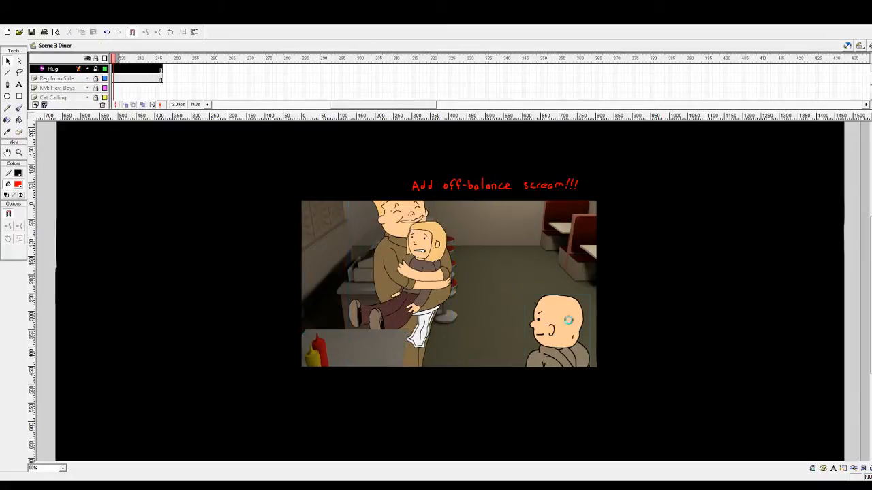
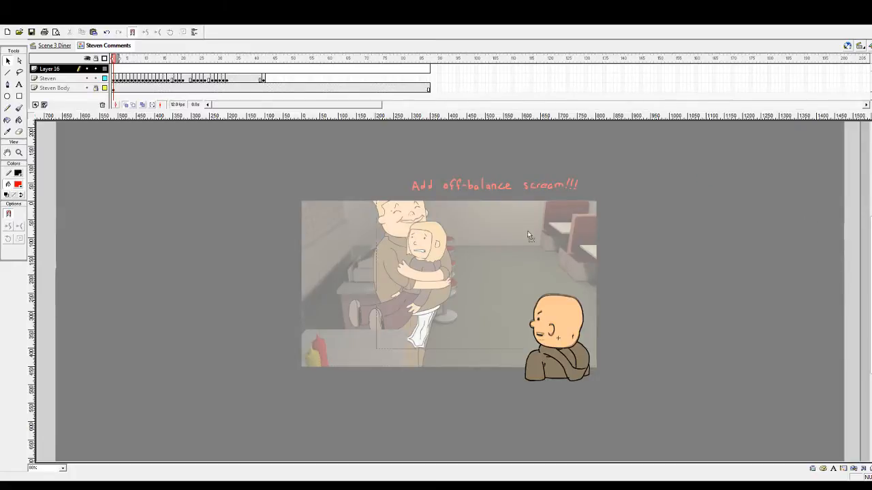
pyautogui.hotkey('ctrl', 'v')
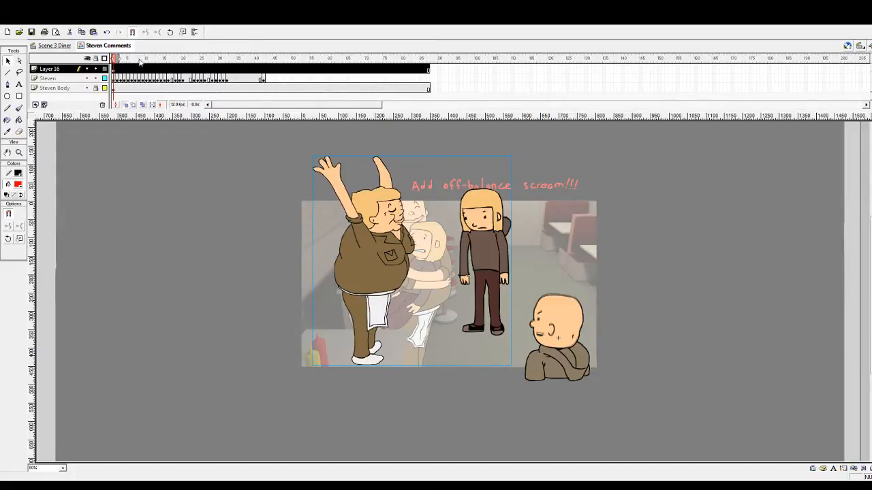
# Line up the pasted hug animation with the dimmed characters in the scene, using frame 40 as the reference
pyautogui.moveTo(139, 58); pyautogui.dragTo(253, 69)
pyautogui.moveTo(415, 248); pyautogui.dragTo(310, 270)
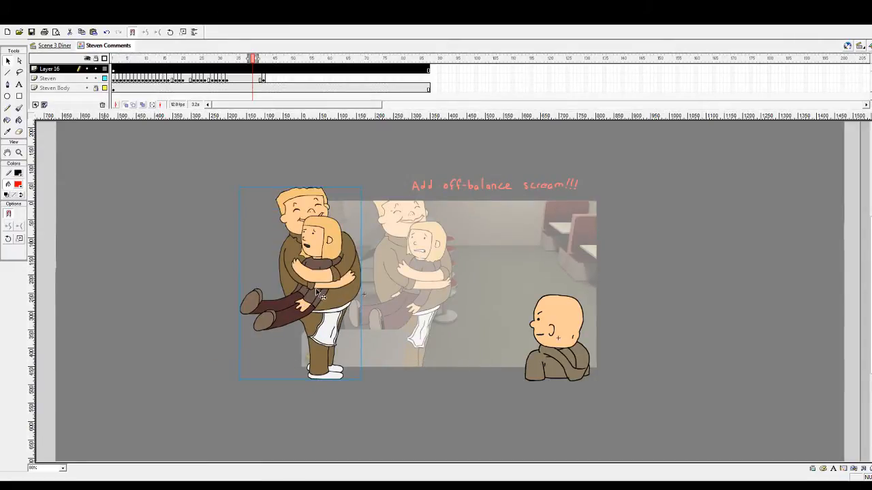
pyautogui.moveTo(252, 64); pyautogui.dragTo(257, 60)
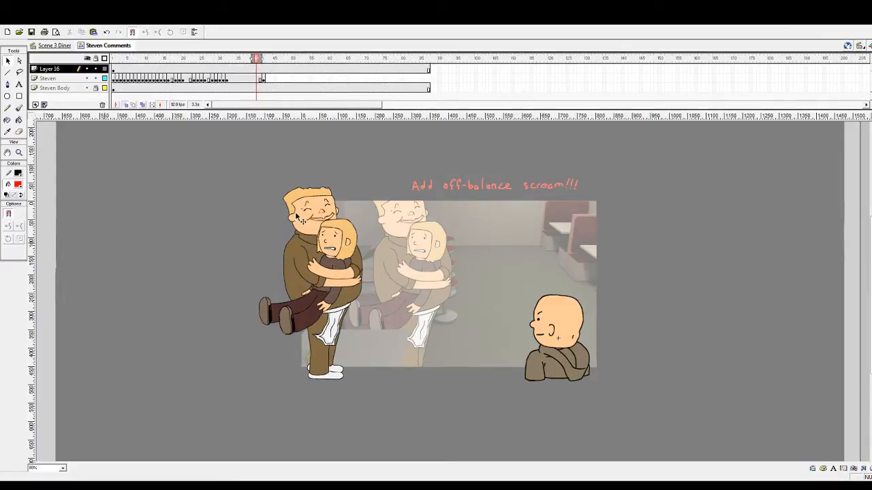
pyautogui.moveTo(320, 259); pyautogui.dragTo(392, 257)
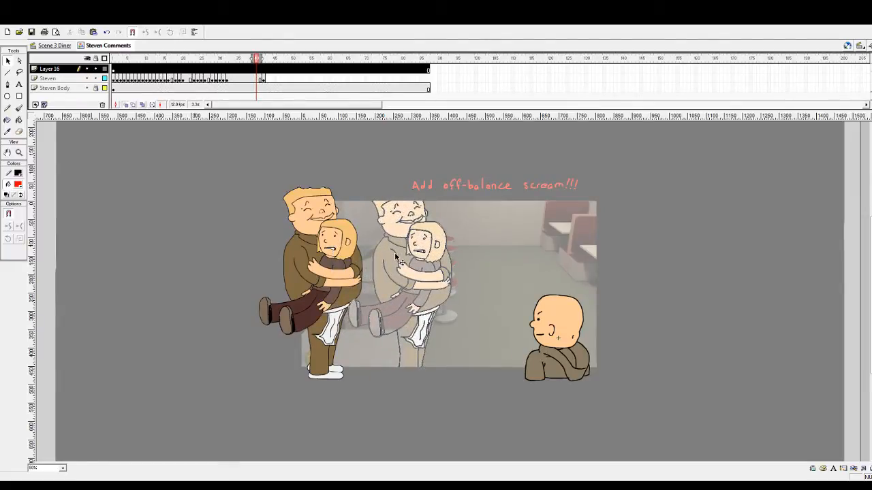
# Play the Steven Comments timeline repeatedly from its beginning to check Steven's head poses against the hug animation
pyautogui.click(129, 59)
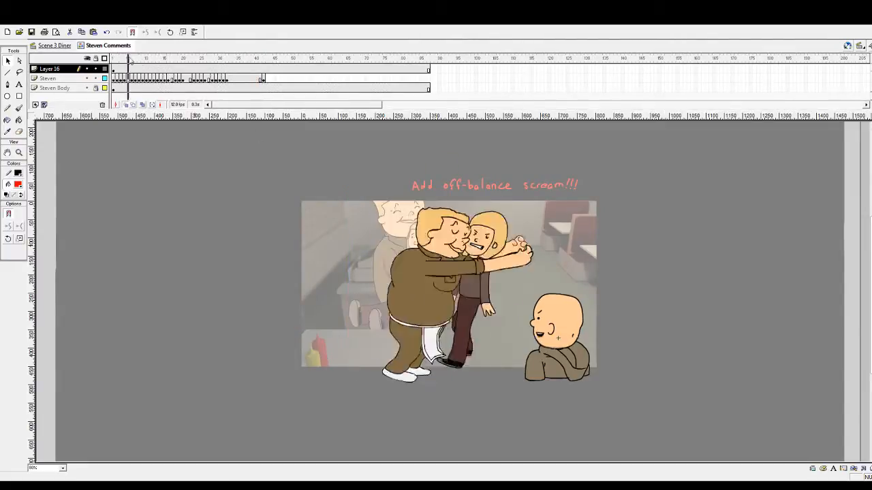
pyautogui.press('Return')
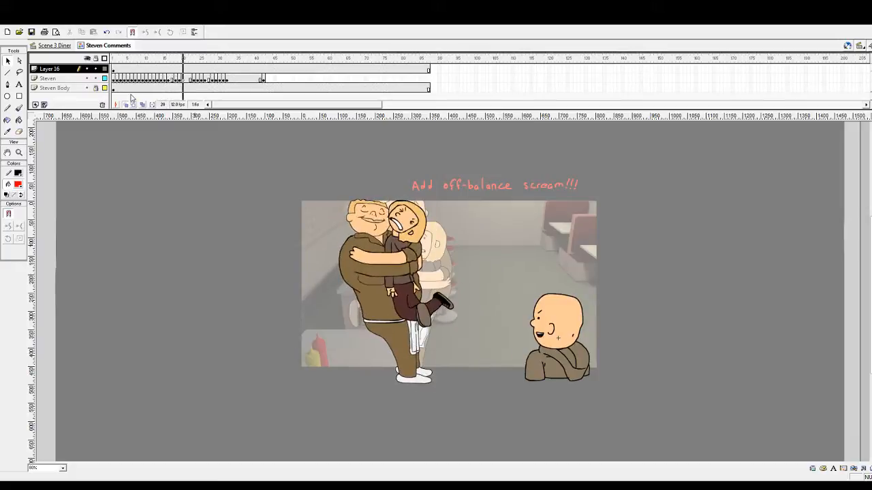
pyautogui.press('Return')
pyautogui.click(114, 59)
pyautogui.press('Return')
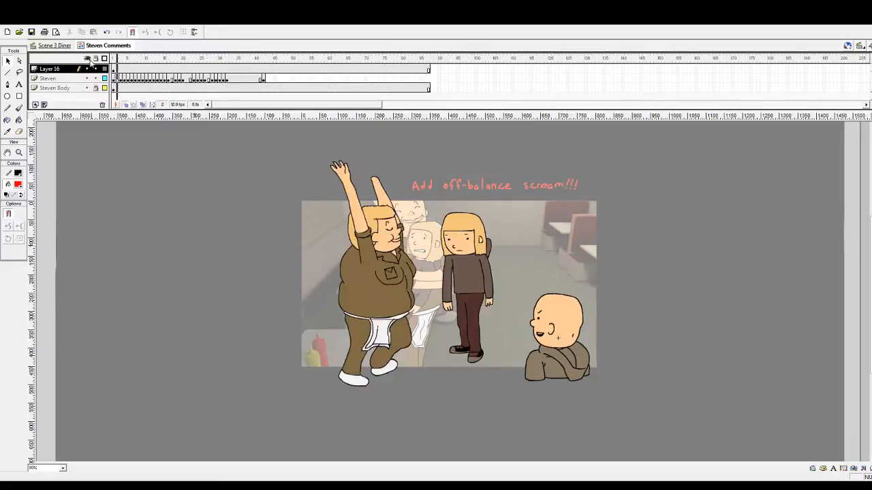
pyautogui.press('Return')
pyautogui.click(113, 59)
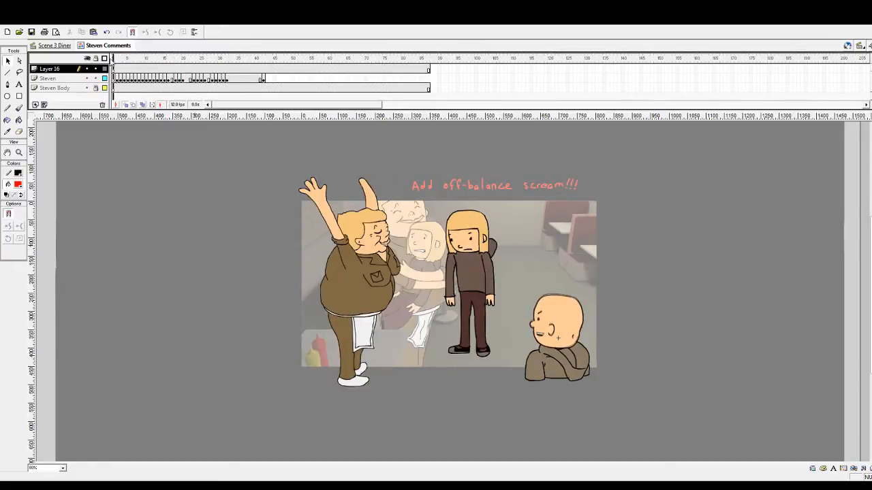
pyautogui.press('Return')
pyautogui.click(114, 60)
pyautogui.press('Return')
pyautogui.click(114, 60)
pyautogui.press('Return')
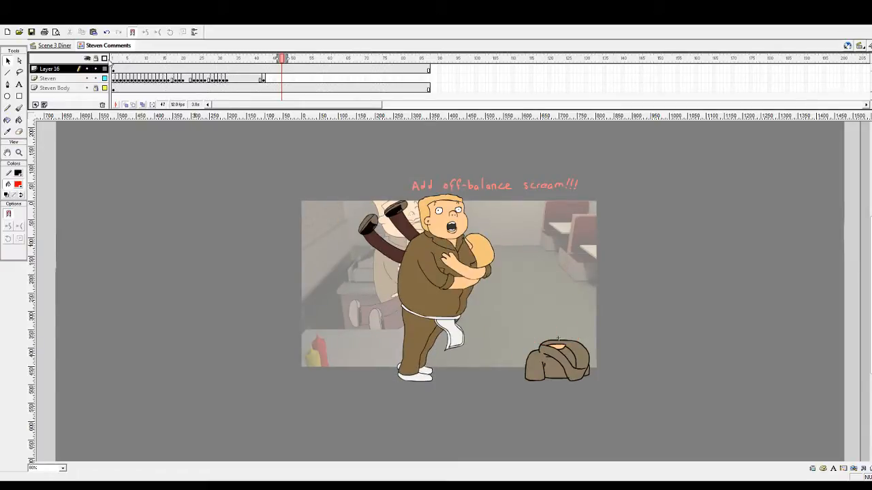
pyautogui.click(111, 60)
pyautogui.press('Return')
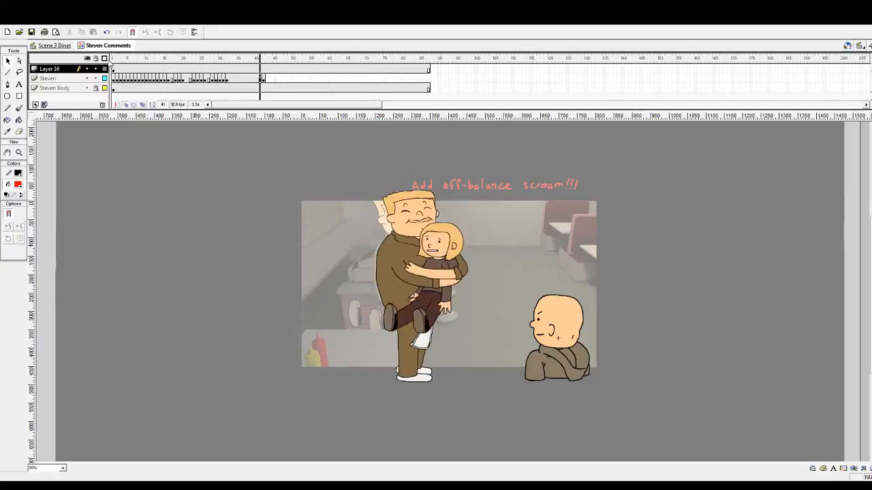
# Move Steven's red head sketch on the Steven layer from frame 42 to frame 40 and check the timing by playback
pyautogui.press('Return')
pyautogui.moveTo(256, 68); pyautogui.dragTo(264, 63)
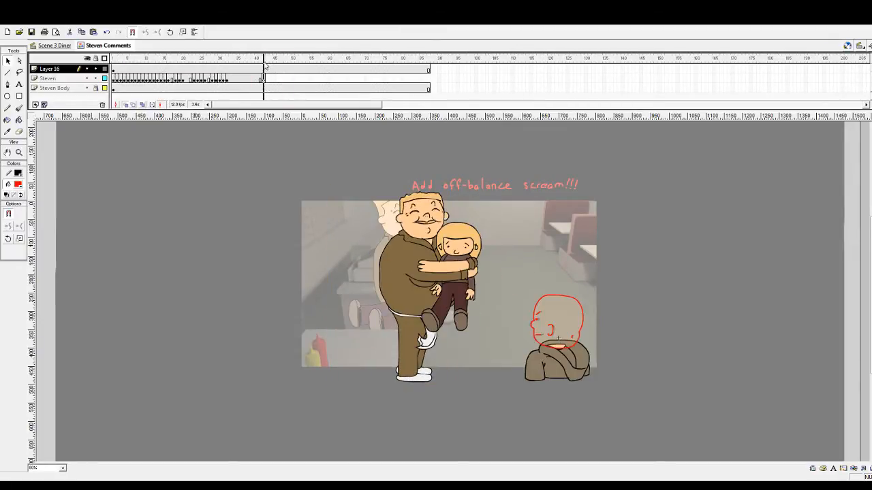
pyautogui.click(255, 80)
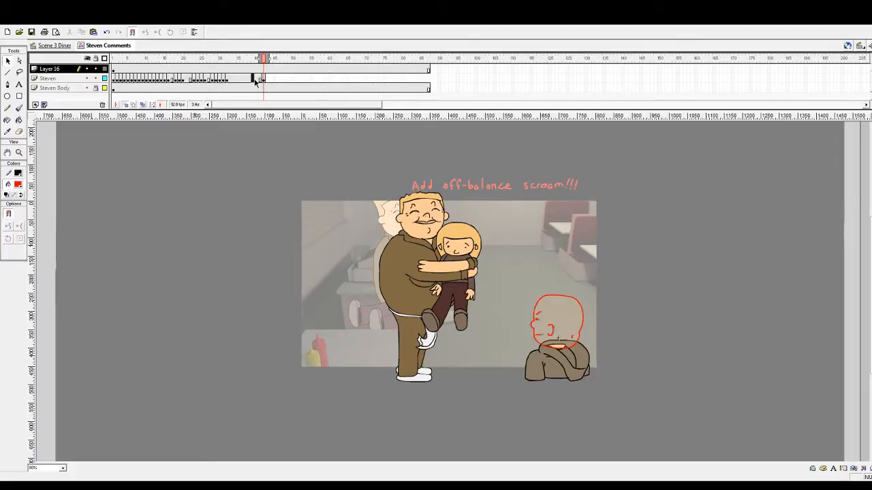
pyautogui.moveTo(264, 79); pyautogui.dragTo(257, 80)
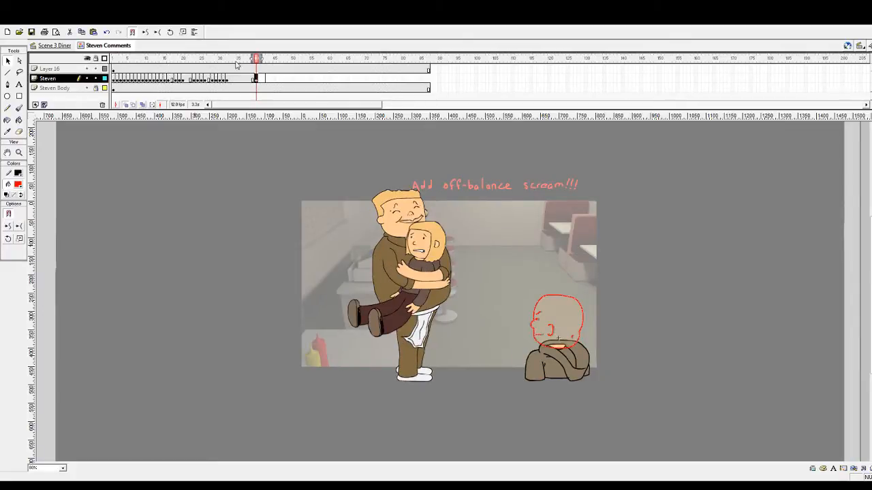
pyautogui.click(188, 60)
pyautogui.press('Return')
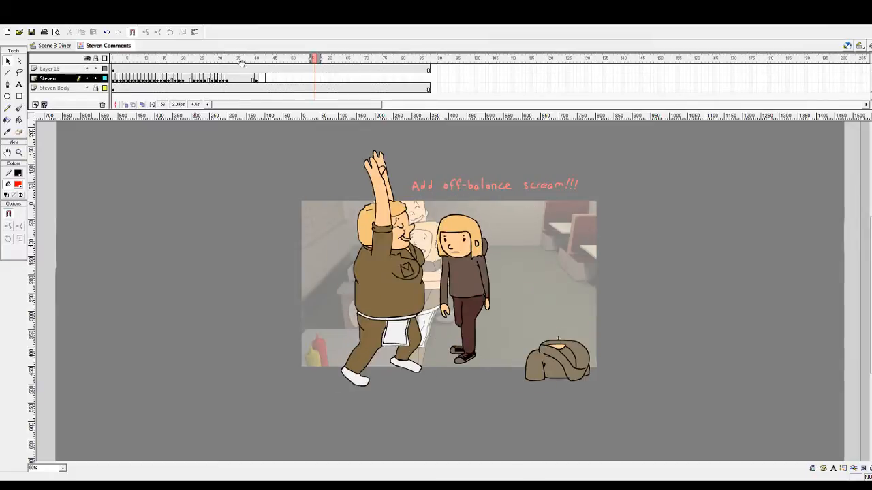
pyautogui.moveTo(254, 64); pyautogui.dragTo(260, 62)
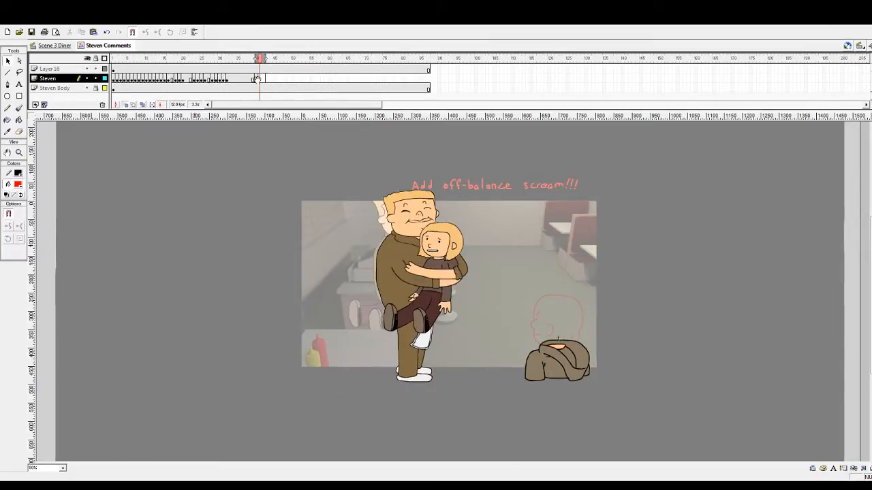
# Shift the red head sketch to frame 41, switch off onion skinning and replay the timeline from the beginning
pyautogui.click(256, 79)
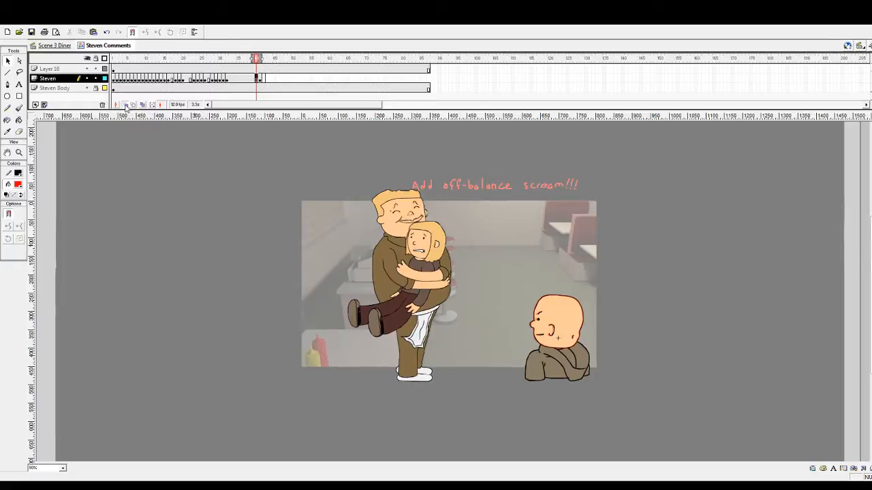
pyautogui.click(125, 106)
pyautogui.moveTo(207, 62); pyautogui.dragTo(101, 68)
pyautogui.press('Return')
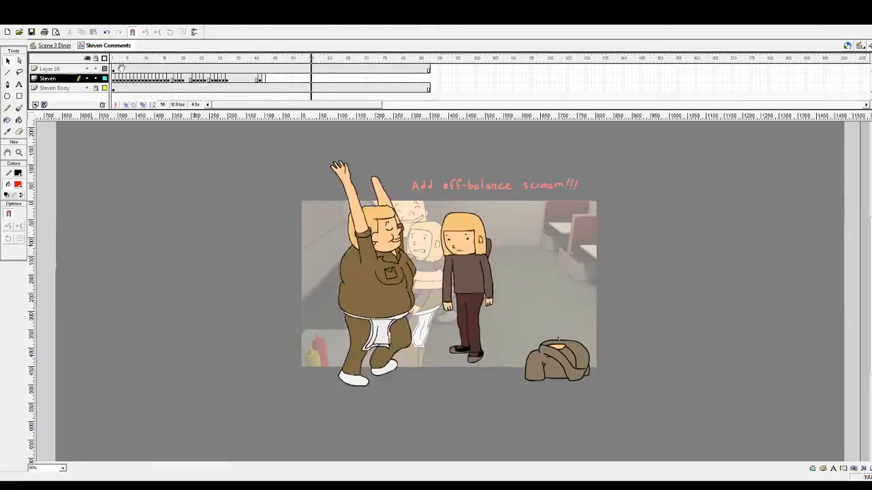
pyautogui.click(260, 61)
pyautogui.moveTo(262, 62); pyautogui.dragTo(265, 63)
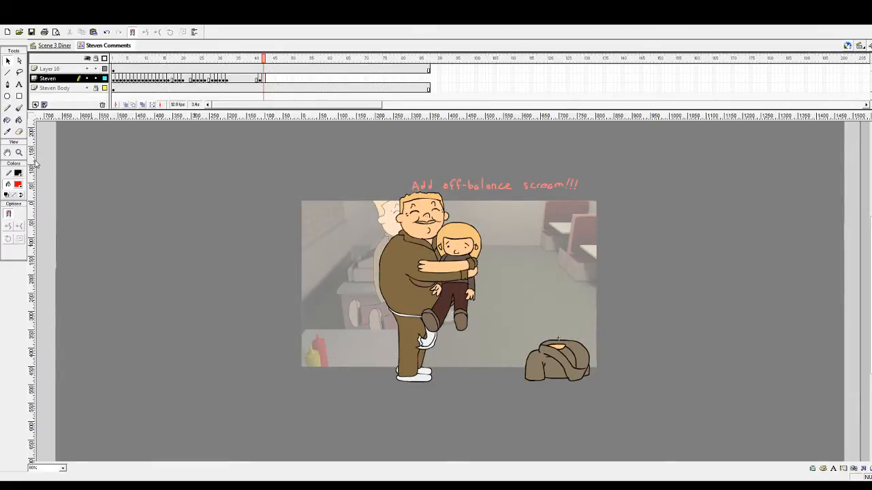
# With onion skinning on and a finer red brush, sketch the eye and oval ear of Steven's next head pose on frame 42
pyautogui.click(125, 105)
pyautogui.click(19, 153)
pyautogui.moveTo(526, 291); pyautogui.dragTo(600, 353)
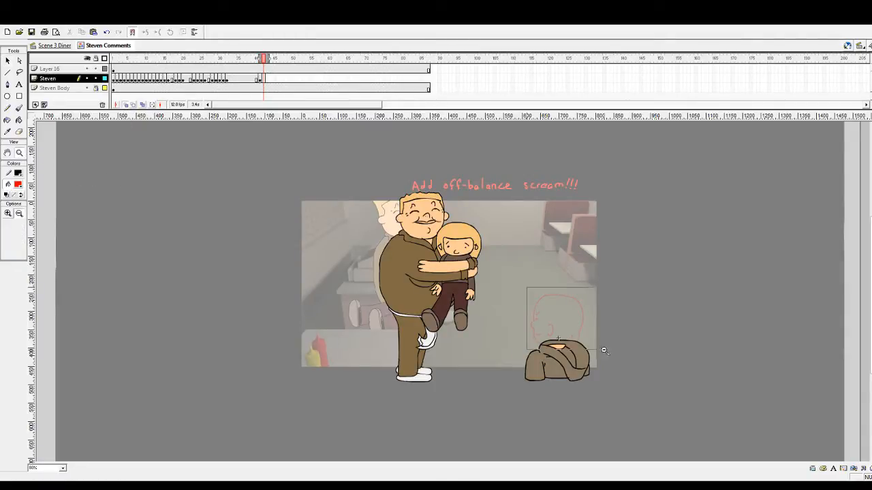
pyautogui.keyDown('alt'); pyautogui.click(551, 352); pyautogui.keyUp('alt')
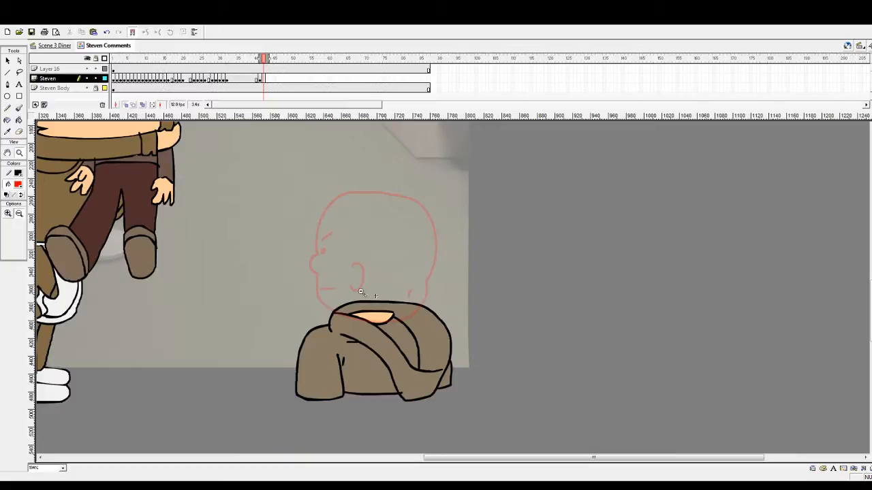
pyautogui.moveTo(627, 458); pyautogui.dragTo(570, 457)
pyautogui.scroll(3, 561, 420)
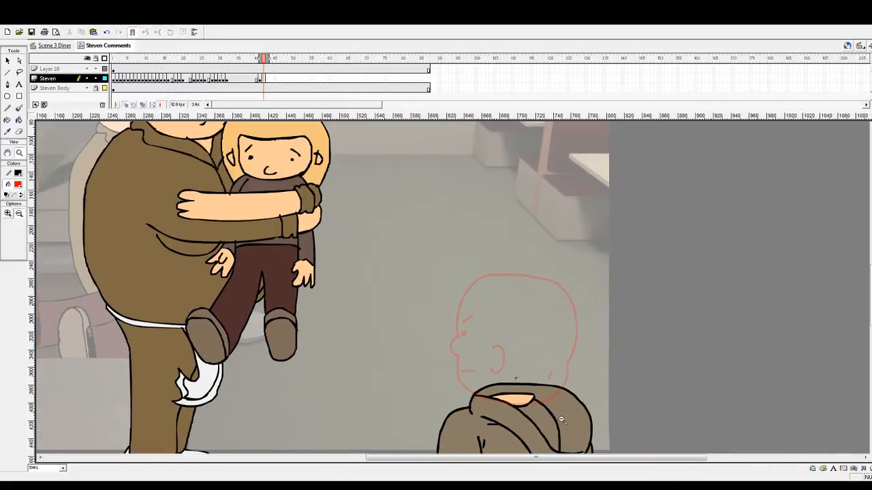
pyautogui.click(19, 108)
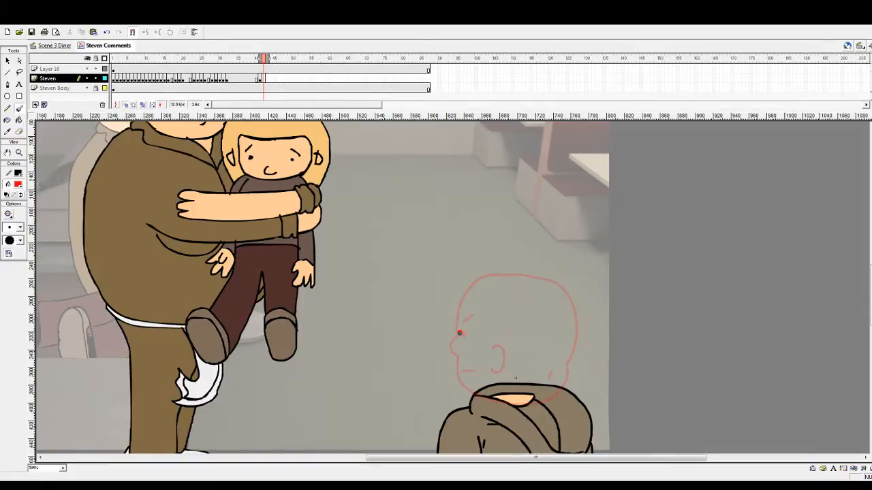
pyautogui.click(21, 227)
pyautogui.click(18, 249)
pyautogui.click(460, 332)
pyautogui.moveTo(456, 303); pyautogui.dragTo(463, 298)
pyautogui.hotkey('ctrl', 'z')
pyautogui.hotkey('ctrl', 'z')
pyautogui.moveTo(486, 373); pyautogui.dragTo(481, 347)
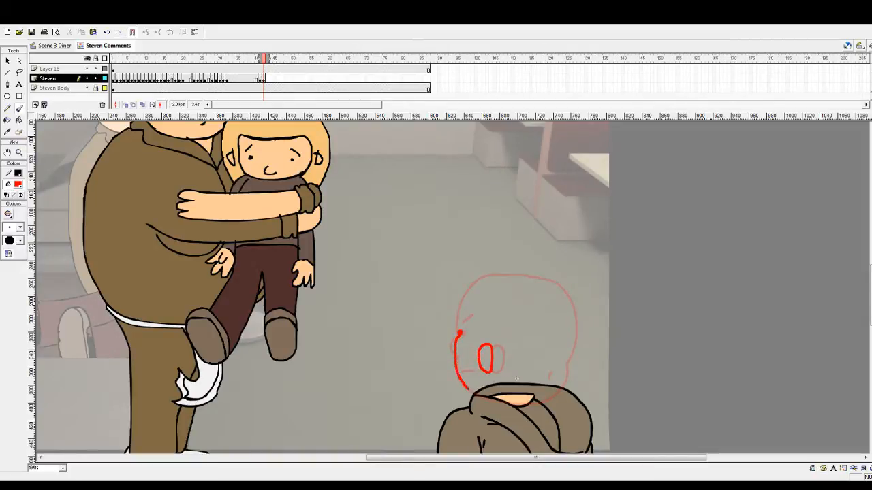
# Draw the jaw, skull outline, eyebrow and neck crease of the frame 42 head around the onion-skinned previous pose
pyautogui.hotkey('ctrl', 'z')
pyautogui.moveTo(466, 389); pyautogui.dragTo(490, 402)
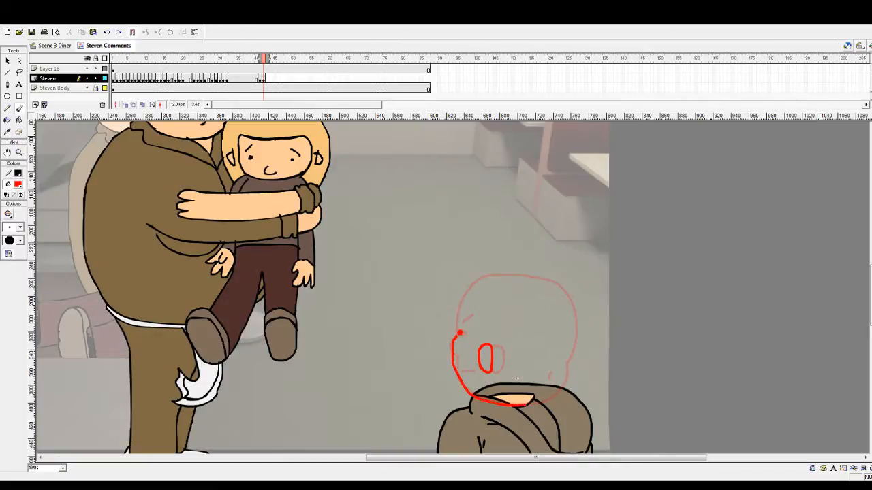
pyautogui.hotkey('ctrl', 'z')
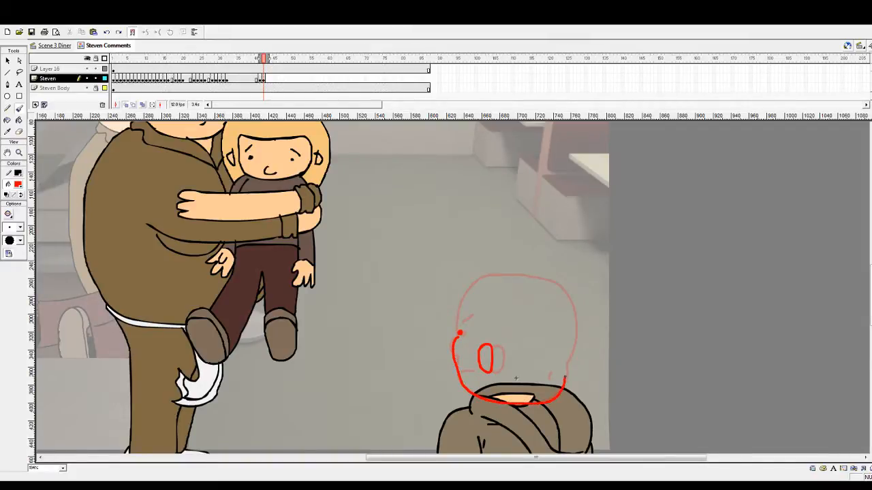
pyautogui.moveTo(564, 377); pyautogui.dragTo(565, 370)
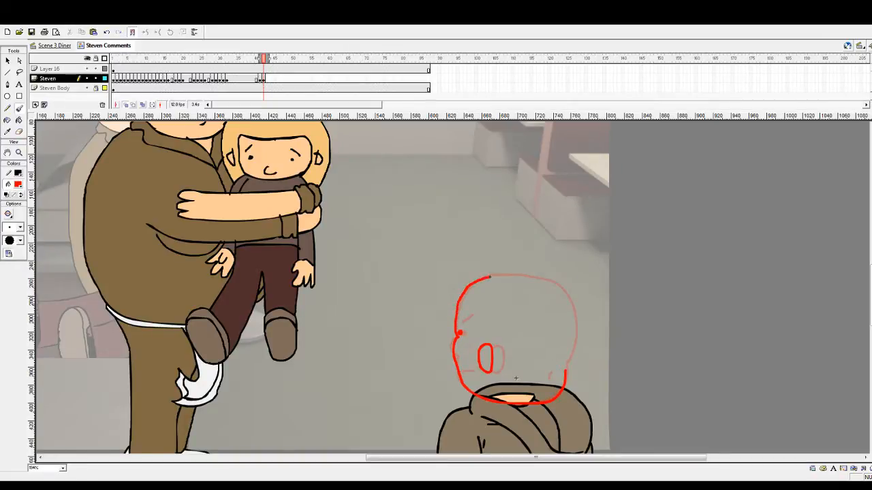
pyautogui.moveTo(548, 279); pyautogui.dragTo(564, 290)
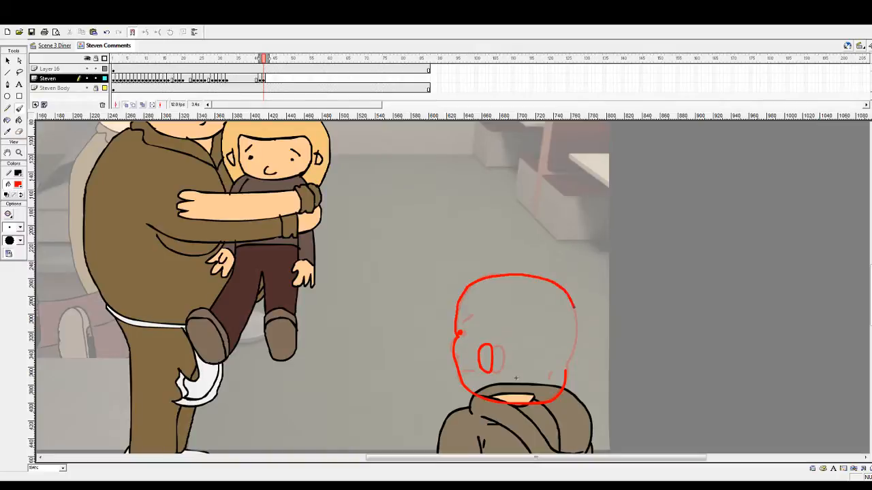
pyautogui.moveTo(567, 367); pyautogui.dragTo(549, 376)
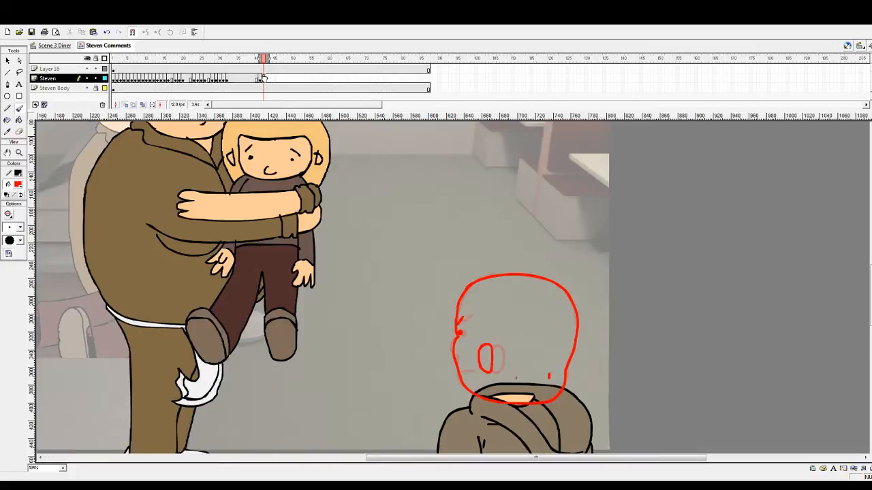
# Place the new head sketch on frame 43 of the Steven layer and play back the head turn
pyautogui.press('F6')
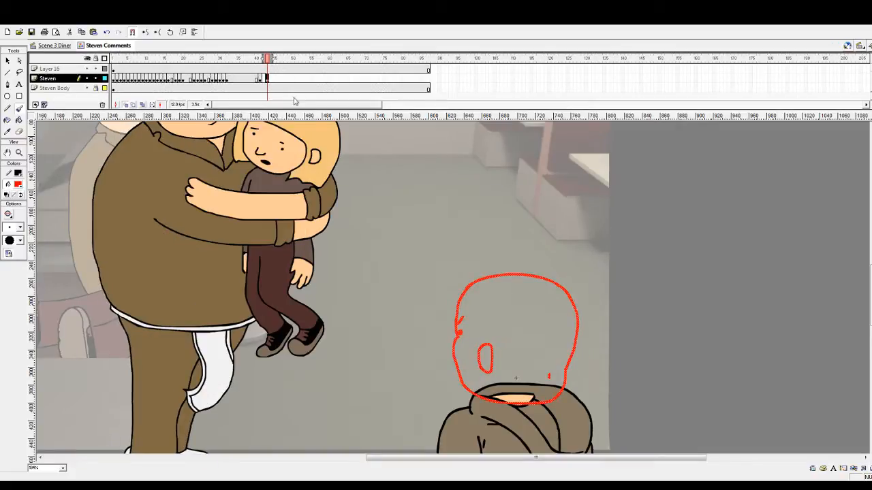
pyautogui.click(238, 60)
pyautogui.press('Return')
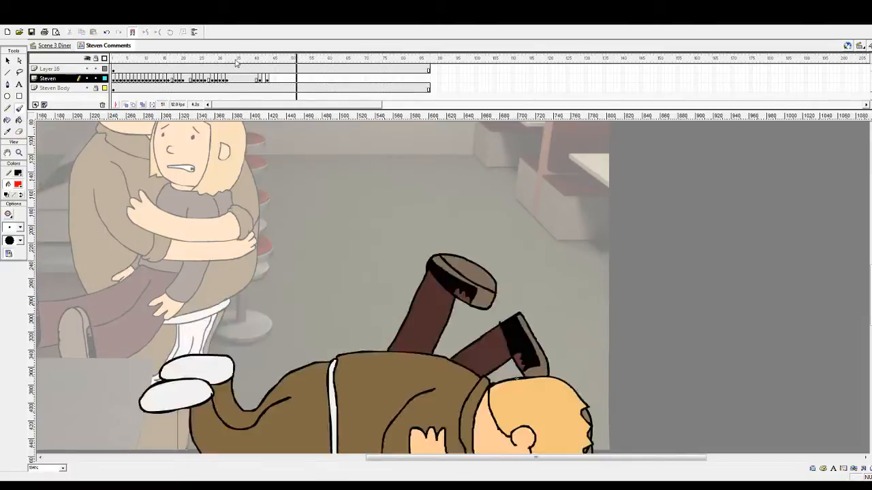
pyautogui.click(265, 58)
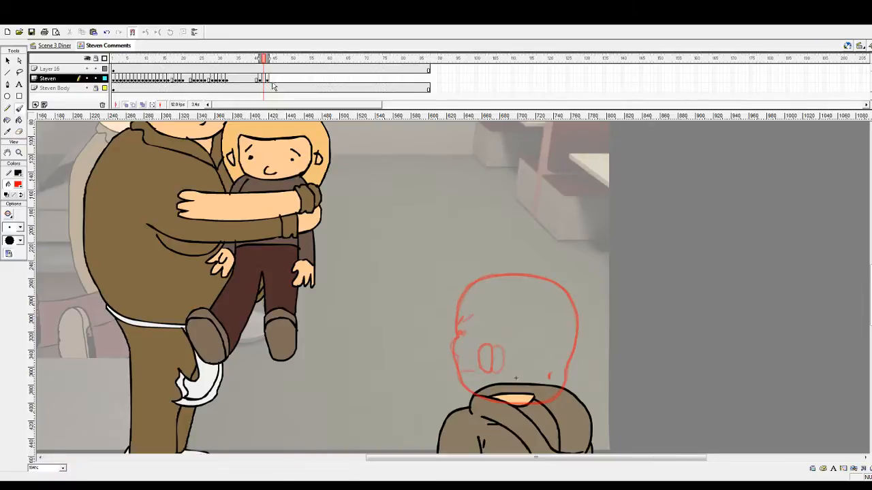
# Insert blank keyframes at frames 45 and 46 on the Steven layer and show the previous head sketch through onion skinning at frame 45
pyautogui.click(275, 80)
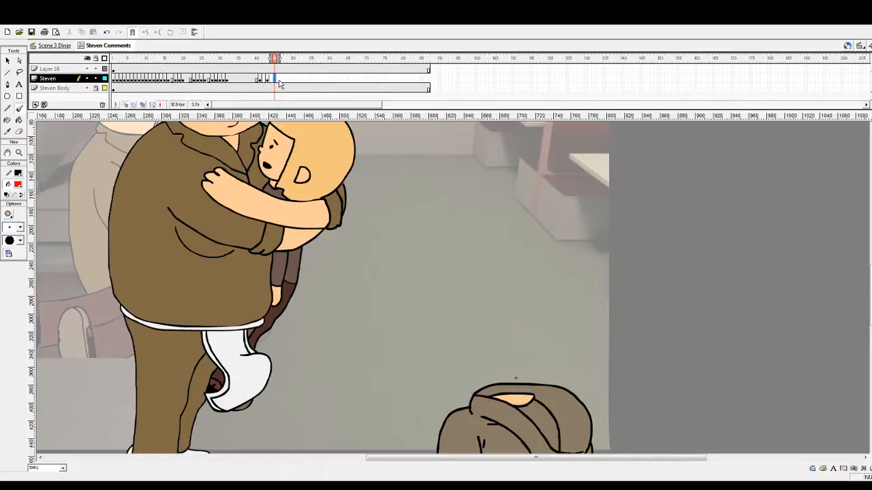
pyautogui.press('F7')
pyautogui.click(278, 80)
pyautogui.press('F7')
pyautogui.click(267, 81)
pyautogui.click(275, 81)
pyautogui.click(126, 105)
pyautogui.click(134, 104)
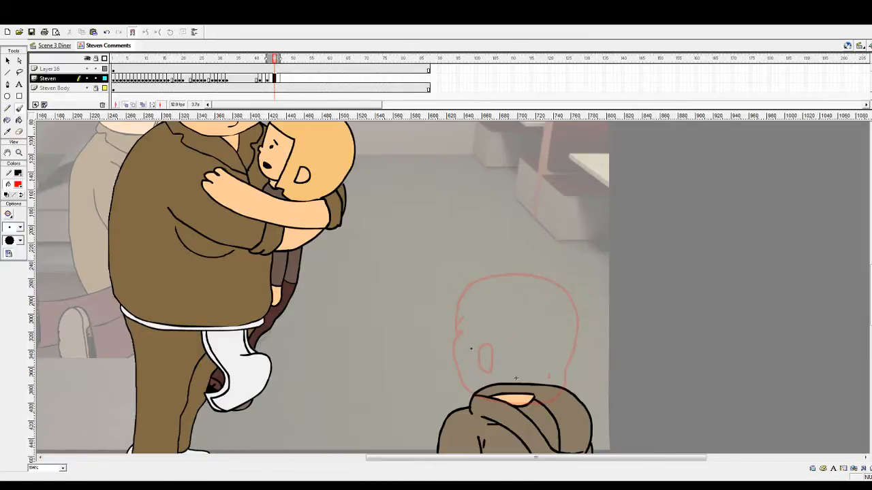
# Sketch Steven's next head pose in red on frame 45, with the ear closer to the face edge and a closed head outline
pyautogui.moveTo(481, 371)
pyautogui.mouseDown()
pyautogui.moveTo(471, 370)
pyautogui.moveTo(471, 348)
pyautogui.mouseUp()
pyautogui.hotkey('ctrl', 'z')
pyautogui.hotkey('ctrl', 'z')
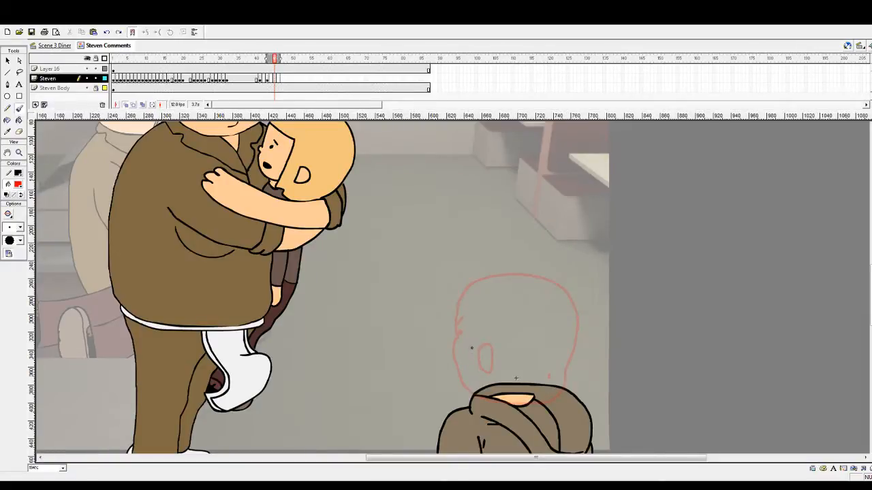
pyautogui.moveTo(469, 357); pyautogui.dragTo(476, 348)
pyautogui.hotkey('ctrl', 'z')
pyautogui.moveTo(459, 336); pyautogui.dragTo(457, 325)
pyautogui.hotkey('ctrl', 'z')
pyautogui.moveTo(472, 284); pyautogui.dragTo(543, 277)
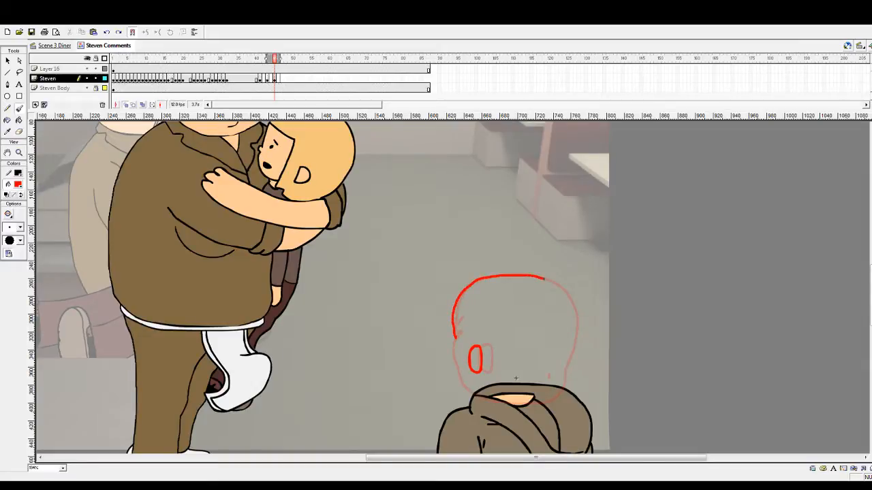
pyautogui.moveTo(571, 305); pyautogui.dragTo(577, 322)
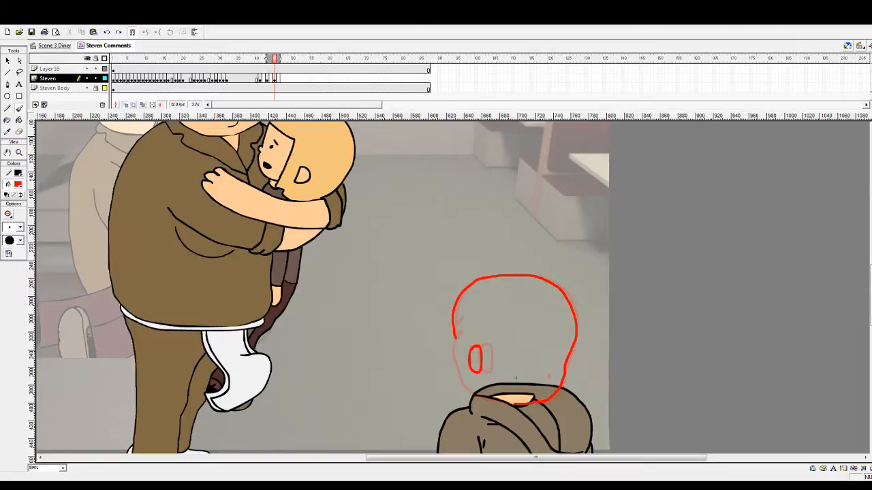
pyautogui.moveTo(465, 384); pyautogui.dragTo(463, 381)
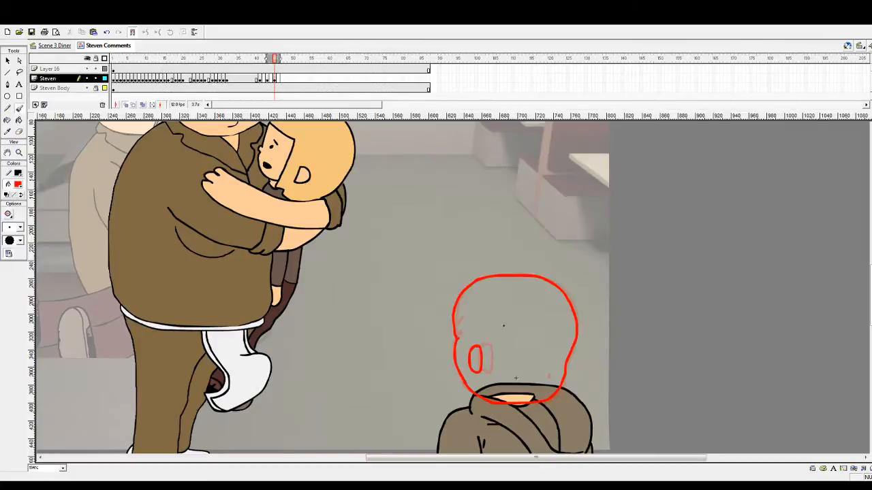
# Extend the frame 45 head sketch to the end of the symbol's timeline and play the head turn against the hug animation
pyautogui.click(232, 62)
pyautogui.press('Return')
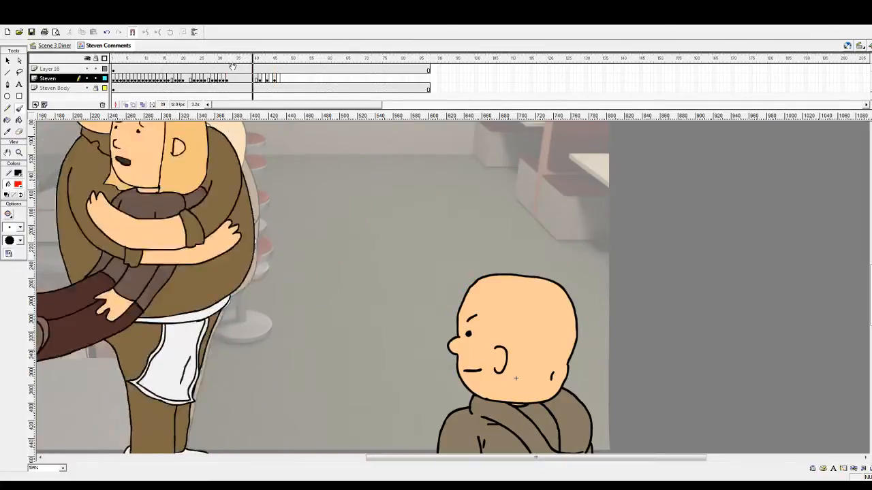
pyautogui.click(278, 81)
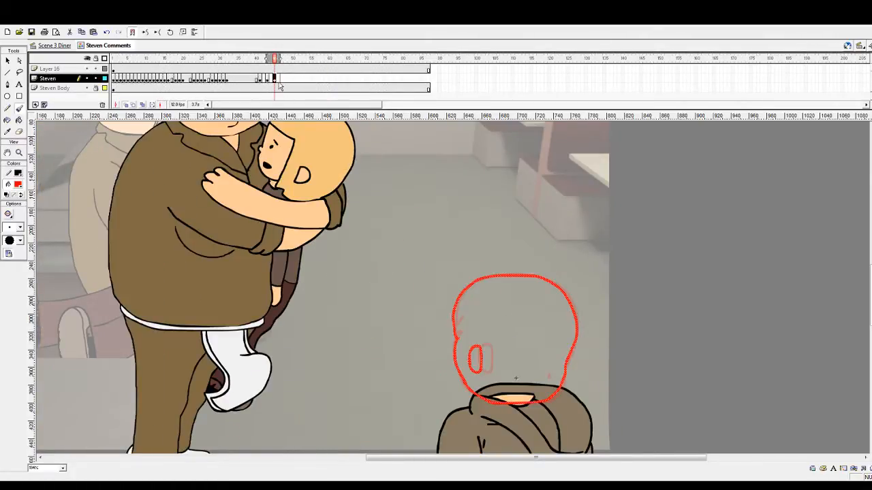
pyautogui.click(282, 80)
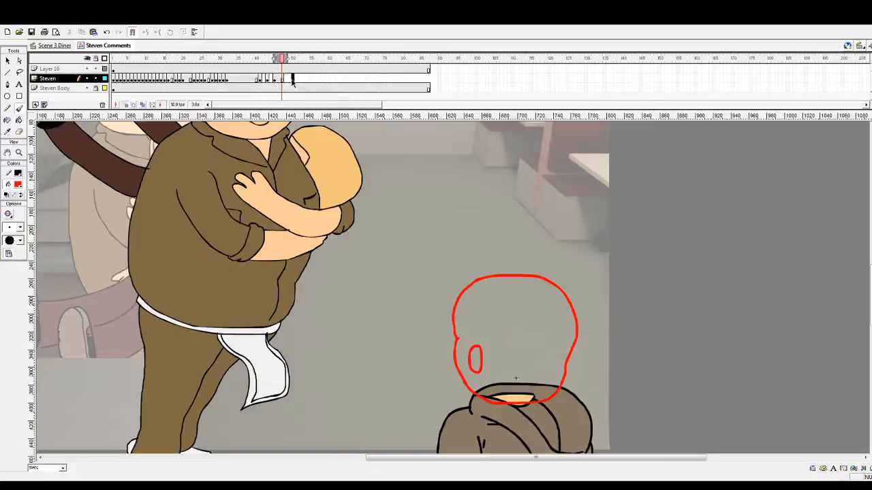
pyautogui.click(430, 81)
pyautogui.press('F5')
pyautogui.moveTo(210, 60); pyautogui.dragTo(244, 63)
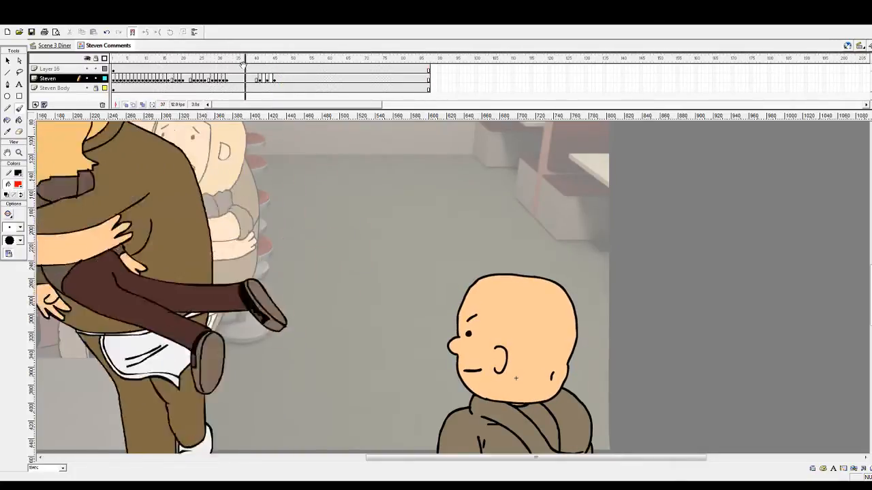
pyautogui.press('Return')
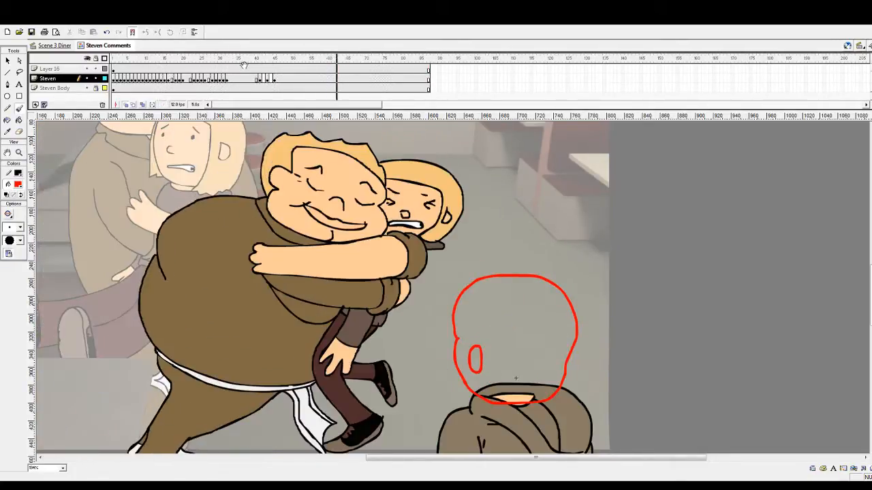
# Shorten the last head sketch's hold on the Steven layer to around frame 50 and replay it against the characters' fall
pyautogui.moveTo(277, 63); pyautogui.dragTo(303, 70)
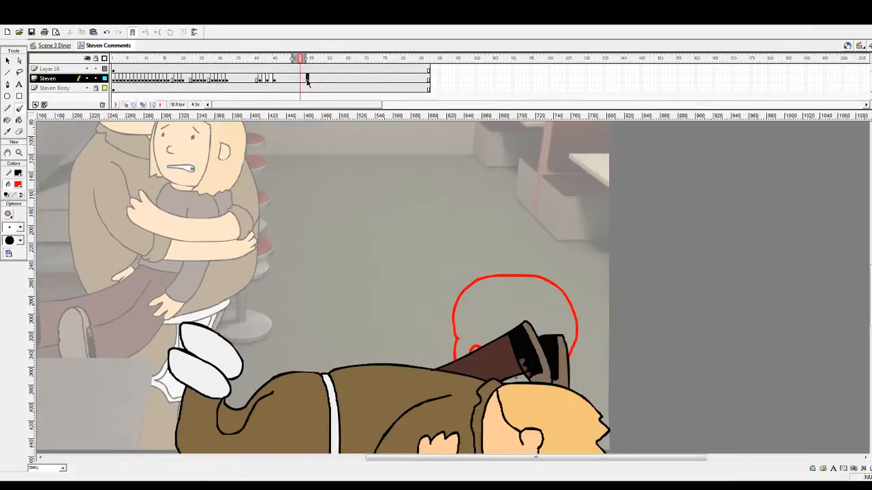
pyautogui.click(297, 80)
pyautogui.moveTo(297, 82); pyautogui.dragTo(297, 81)
pyautogui.click(227, 61)
pyautogui.press('Return')
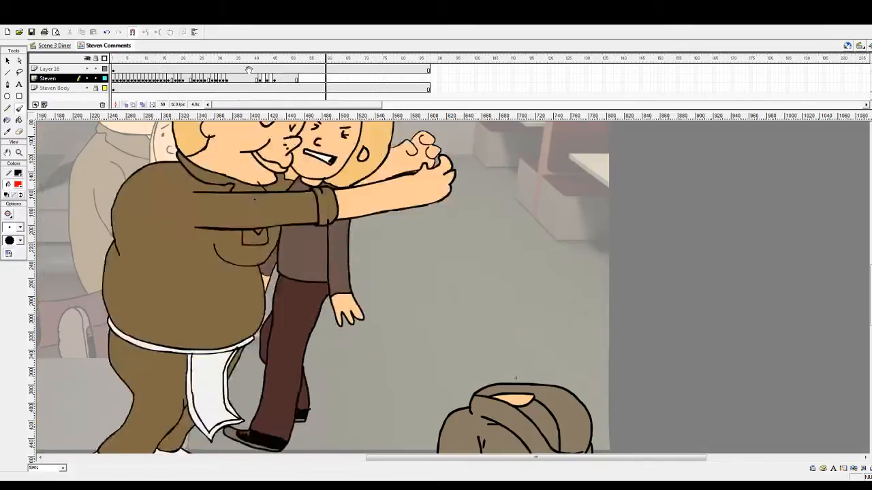
pyautogui.click(293, 60)
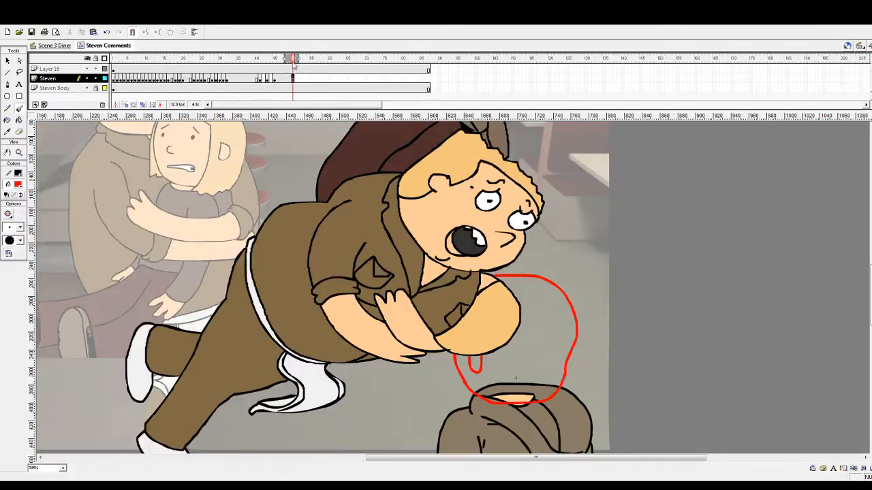
# Replay the head turn, move the Steven layer above Layer 16, and replay it from the first frame
pyautogui.click(233, 60)
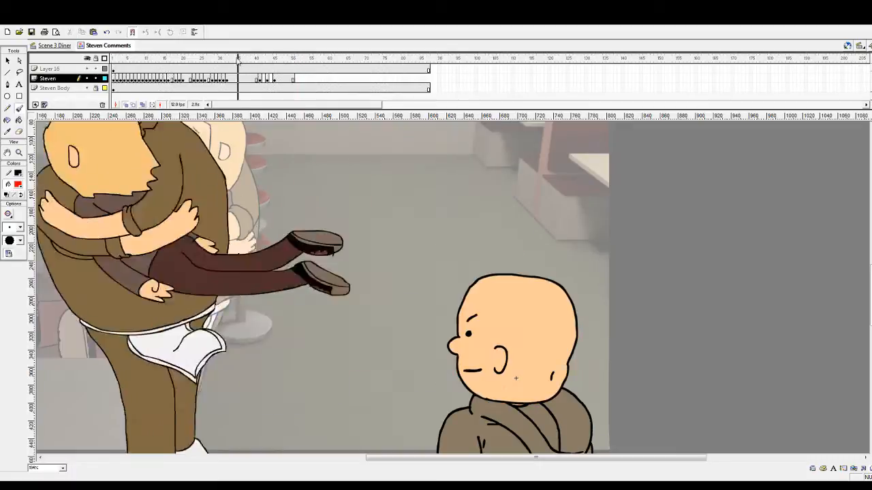
pyautogui.press('Return')
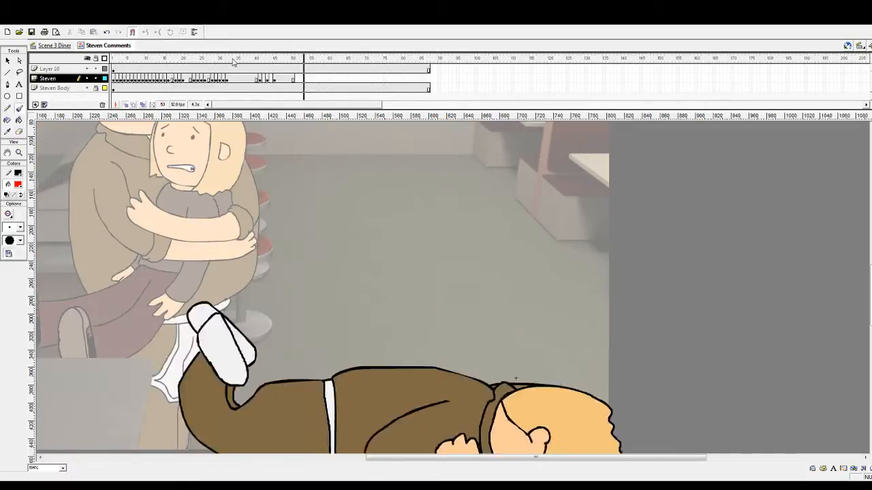
pyautogui.click(62, 79)
pyautogui.moveTo(62, 80); pyautogui.dragTo(63, 67)
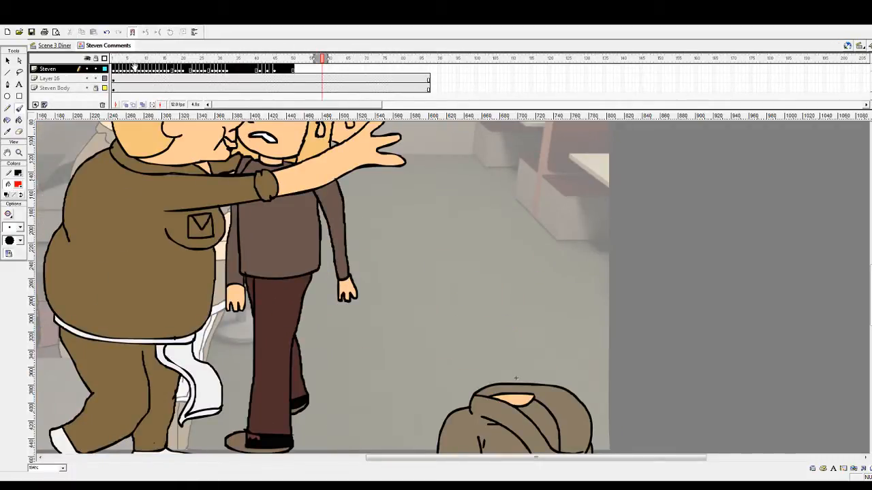
pyautogui.click(113, 61)
pyautogui.press('Return')
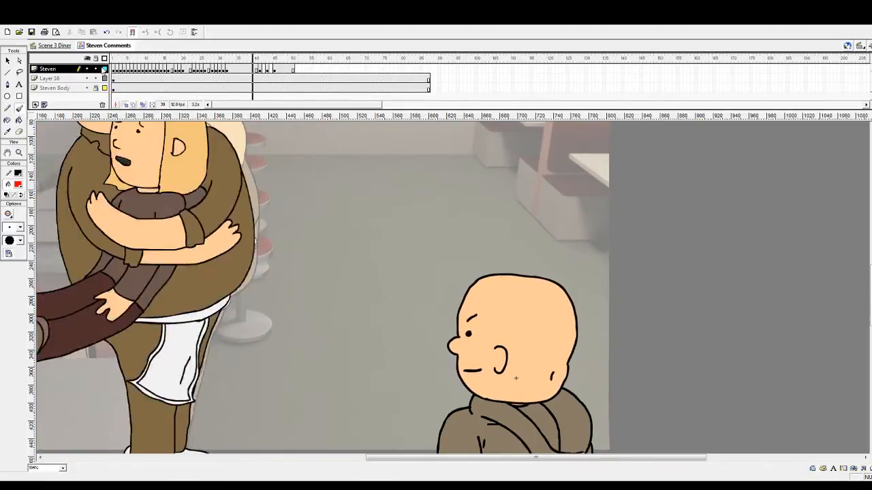
pyautogui.press('Return')
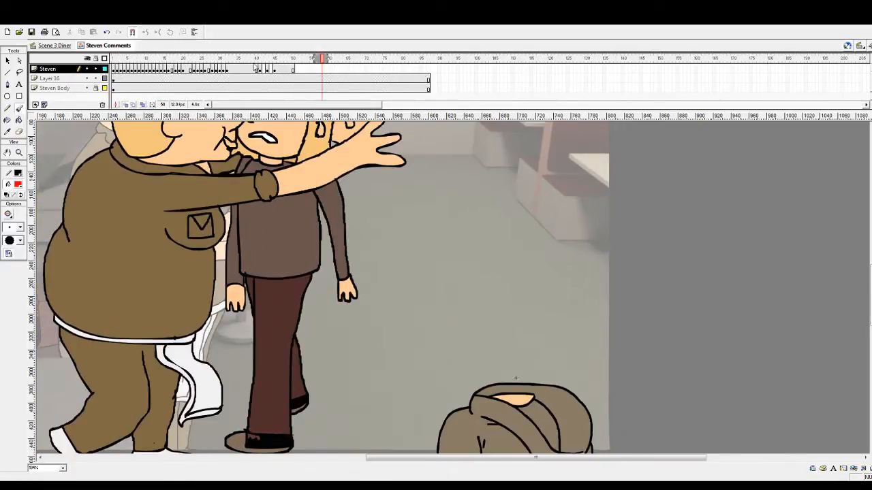
# Shorten the red head sketch's hold on the Steven layer to frame 49 and move the Steven Body layer above Layer 16
pyautogui.click(294, 59)
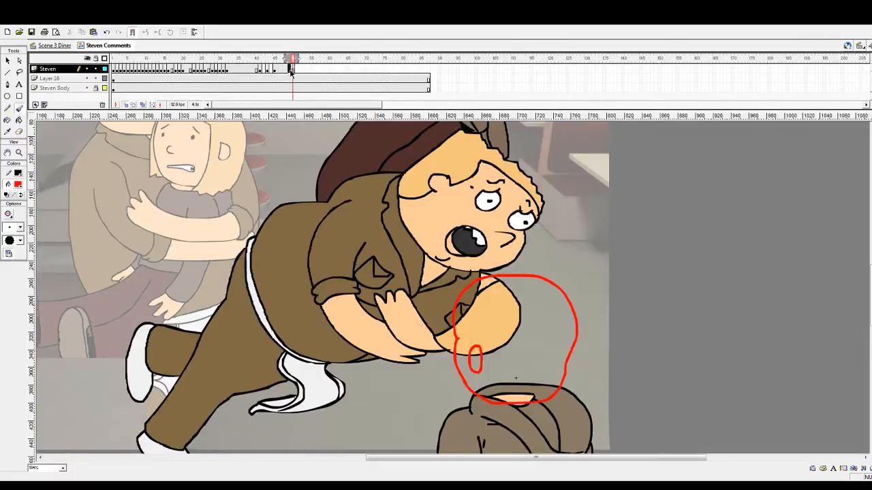
pyautogui.click(290, 70)
pyautogui.press('.')
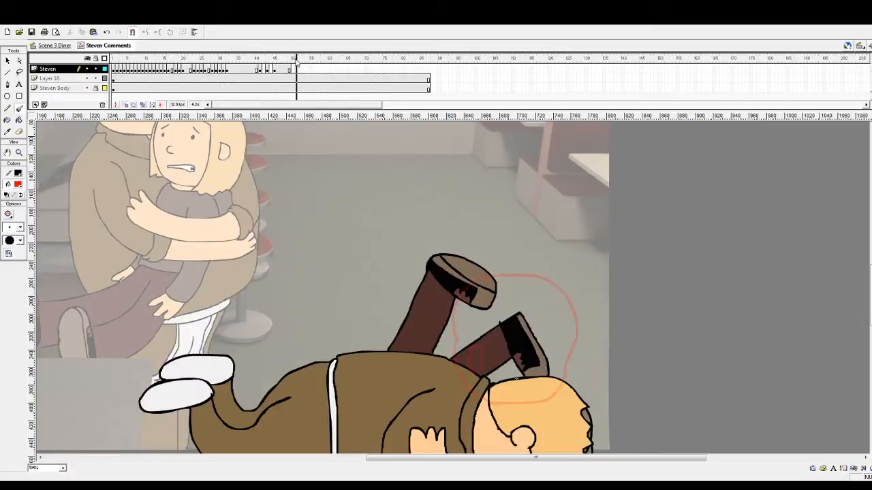
pyautogui.click(296, 61)
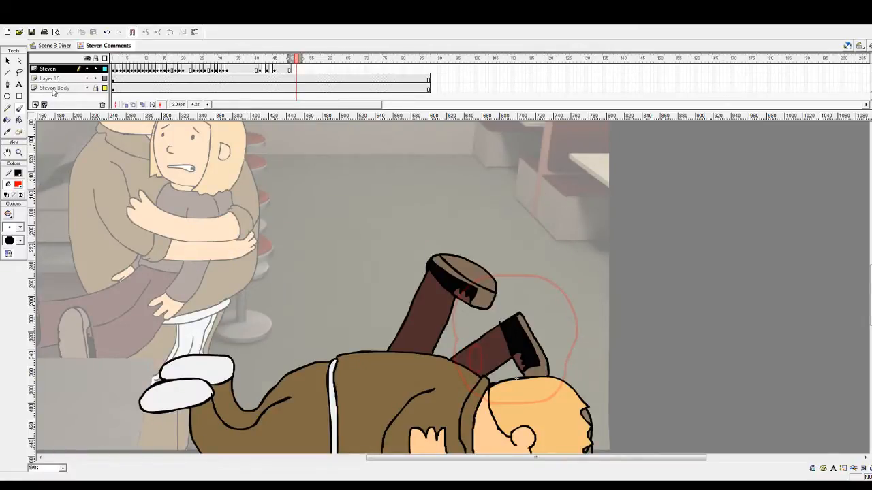
pyautogui.moveTo(53, 91); pyautogui.dragTo(57, 81)
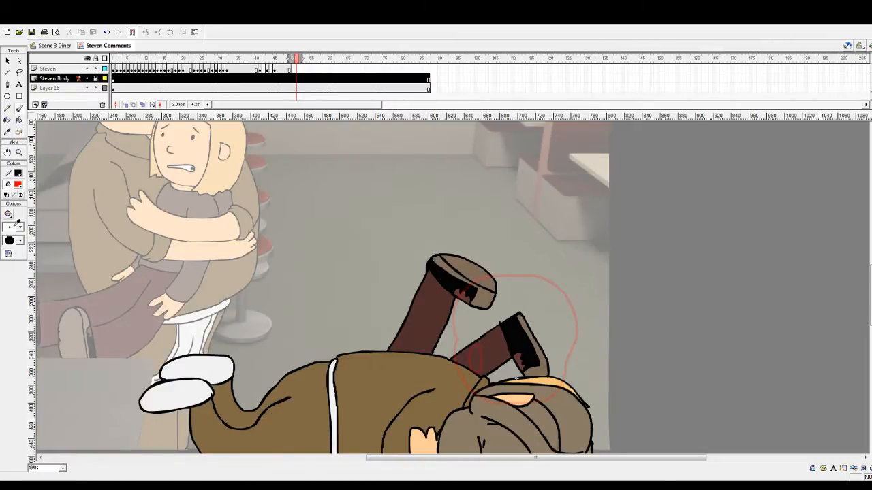
# Set the brush colour to blue and insert a blank keyframe at frame 51 on the Steven layer
pyautogui.click(15, 235)
pyautogui.click(300, 69)
pyautogui.click(297, 70)
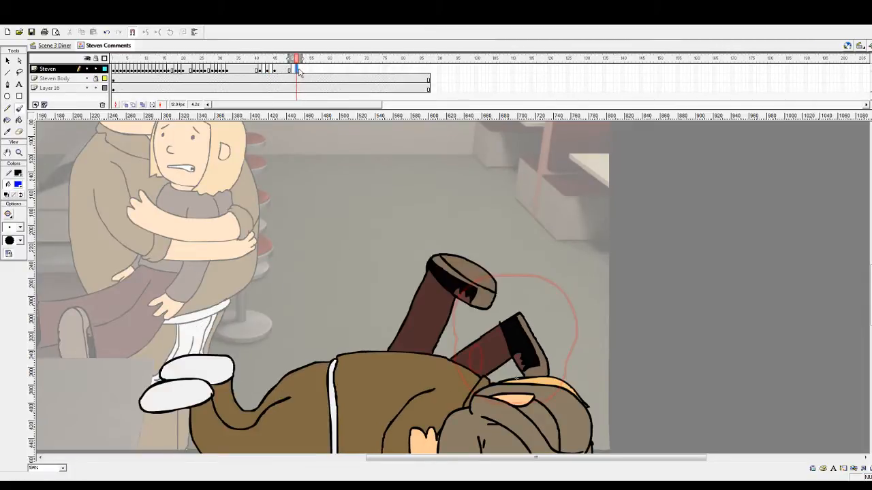
pyautogui.click(291, 70)
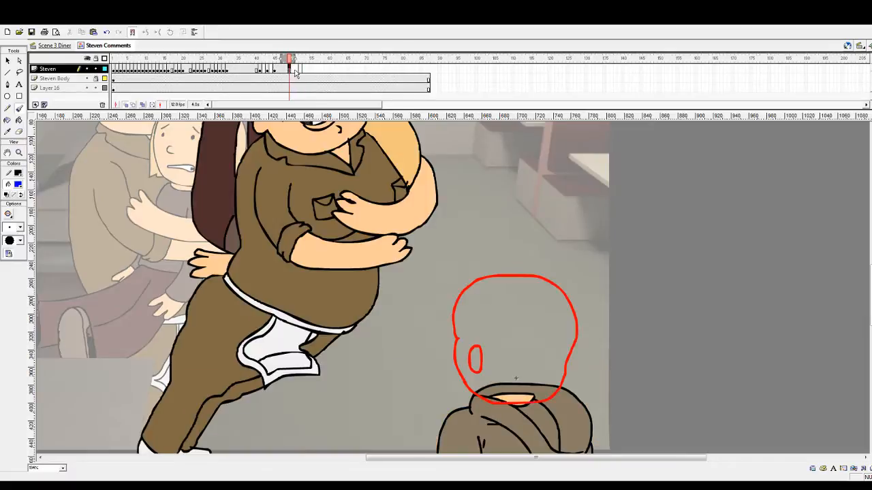
pyautogui.click(296, 71)
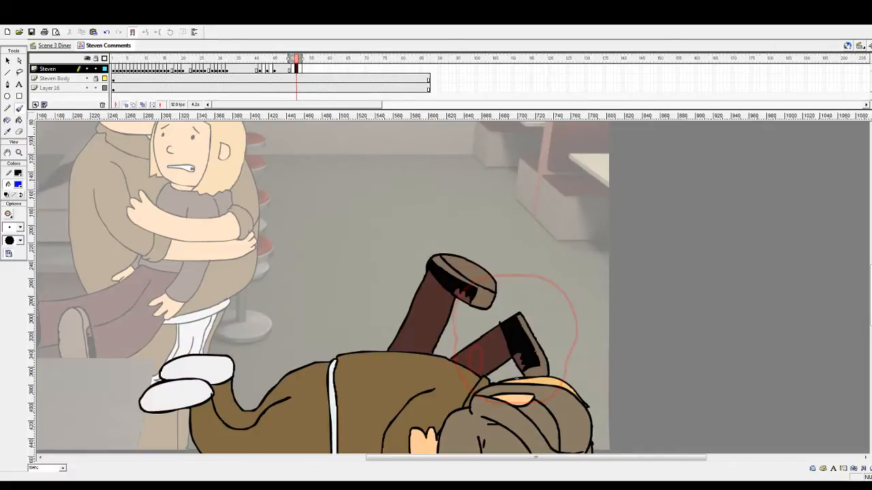
# Sketch the back of Steven's head in blue on frame 51, with an ear on each side and a short neck line
pyautogui.moveTo(475, 393)
pyautogui.mouseDown()
pyautogui.moveTo(465, 369)
pyautogui.moveTo(466, 301)
pyautogui.mouseUp()
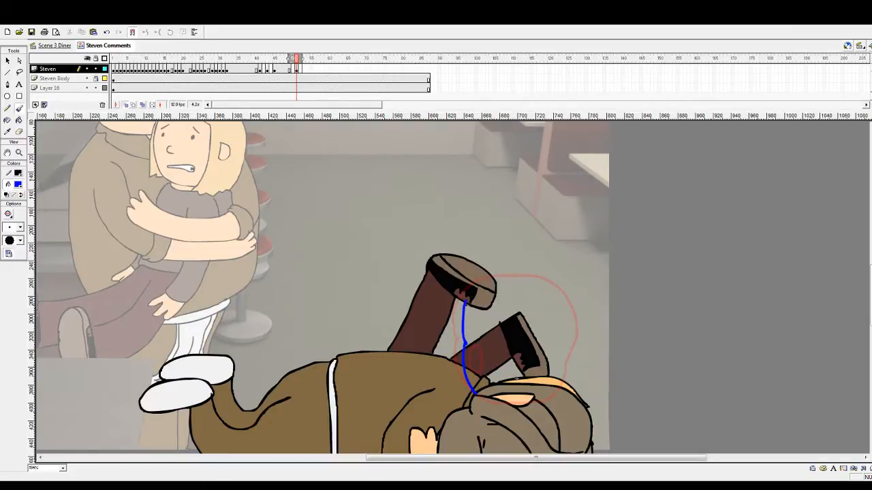
pyautogui.hotkey('ctrl', 'z')
pyautogui.moveTo(518, 278)
pyautogui.mouseDown()
pyautogui.moveTo(462, 294)
pyautogui.moveTo(456, 339)
pyautogui.mouseUp()
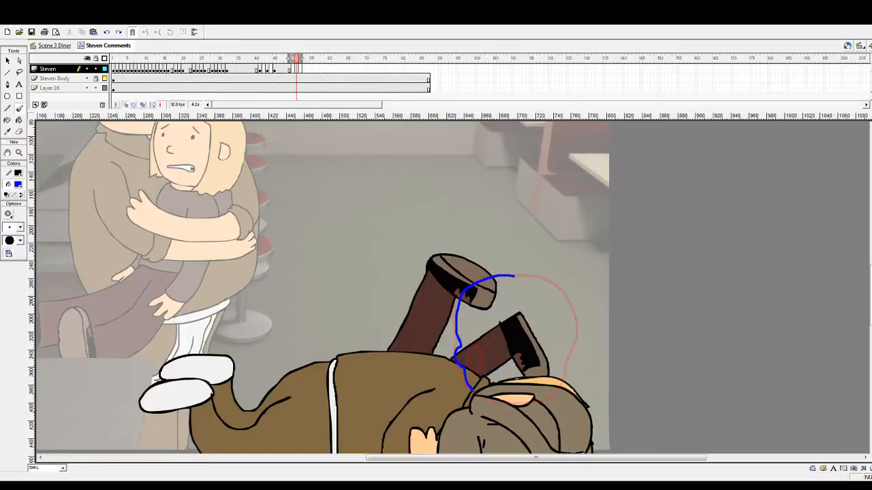
pyautogui.moveTo(472, 389)
pyautogui.mouseDown()
pyautogui.moveTo(528, 402)
pyautogui.moveTo(564, 376)
pyautogui.mouseUp()
pyautogui.moveTo(512, 275)
pyautogui.mouseDown()
pyautogui.moveTo(555, 283)
pyautogui.moveTo(567, 300)
pyautogui.moveTo(569, 332)
pyautogui.mouseUp()
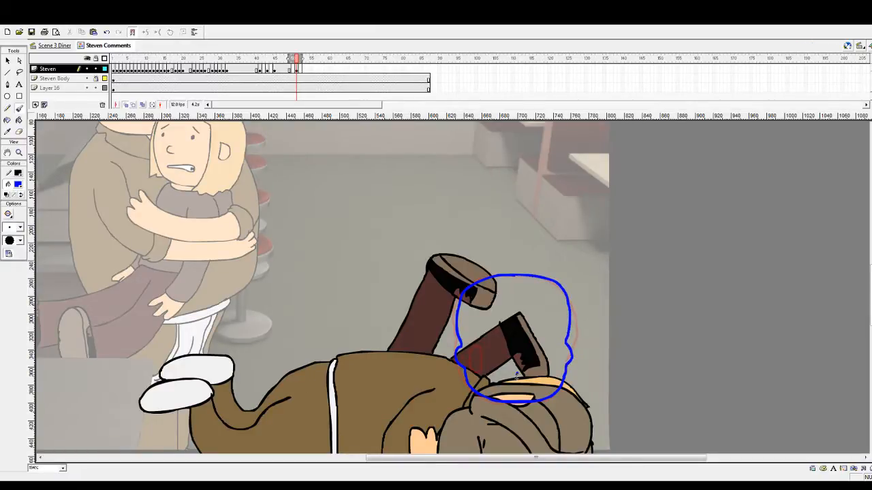
pyautogui.moveTo(516, 374); pyautogui.dragTo(516, 391)
# Extend the blue back-of-head sketch to the end of the symbol's timeline and play the head turn
pyautogui.click(301, 70)
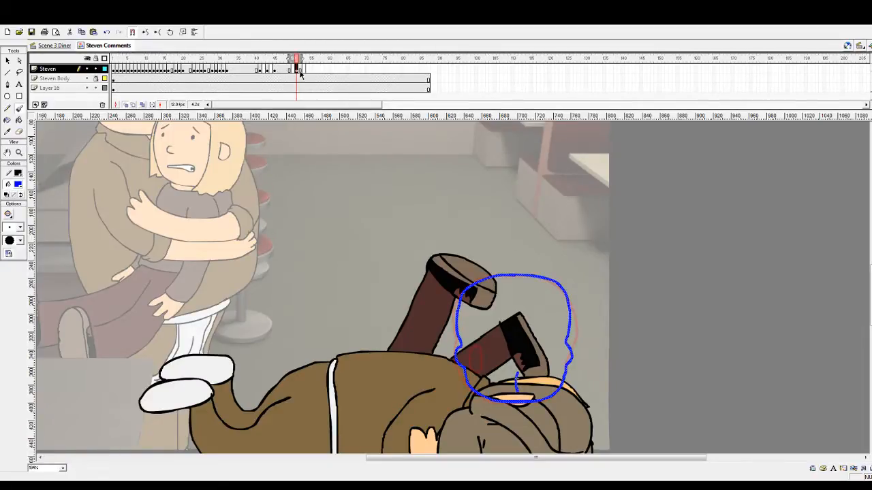
pyautogui.click(304, 71)
pyautogui.press('F6')
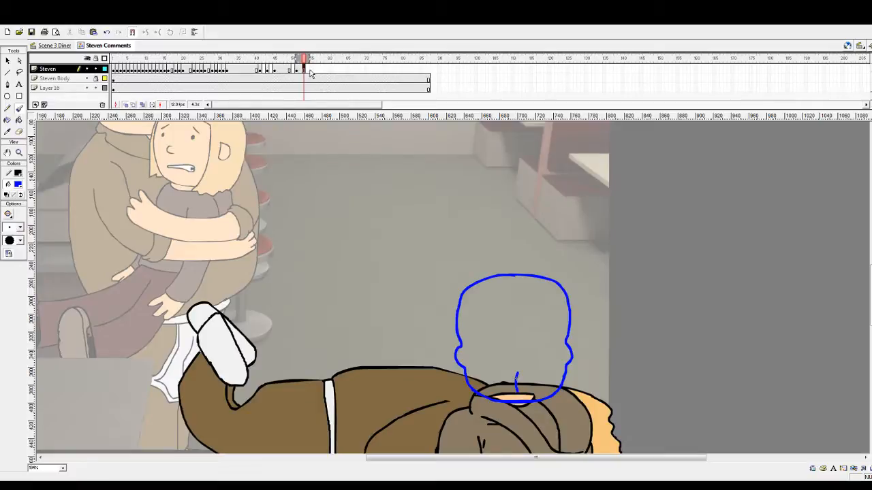
pyautogui.click(388, 71)
pyautogui.moveTo(390, 72); pyautogui.dragTo(429, 72)
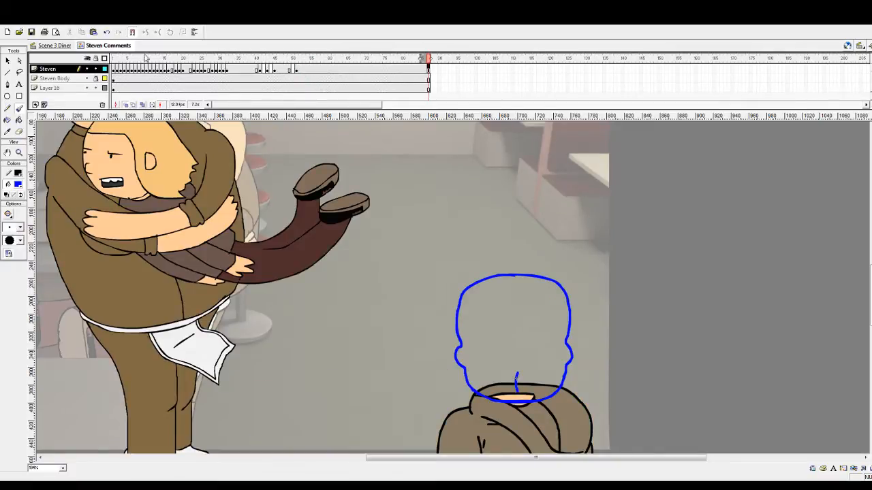
pyautogui.press('Return')
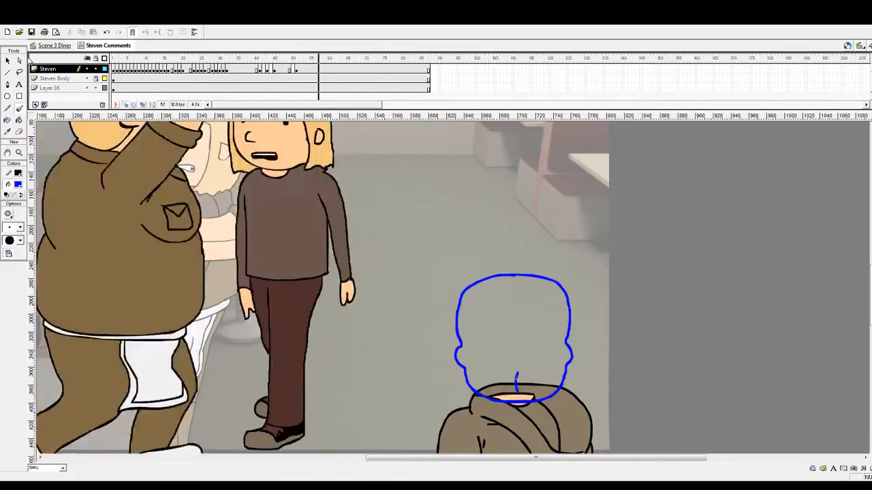
# Shorten the red head sketch's hold to frame 48 and replay the head turn several times against the characters' fall
pyautogui.moveTo(282, 60)
pyautogui.mouseDown()
pyautogui.moveTo(295, 64)
pyautogui.moveTo(246, 64)
pyautogui.mouseUp()
pyautogui.press('Return')
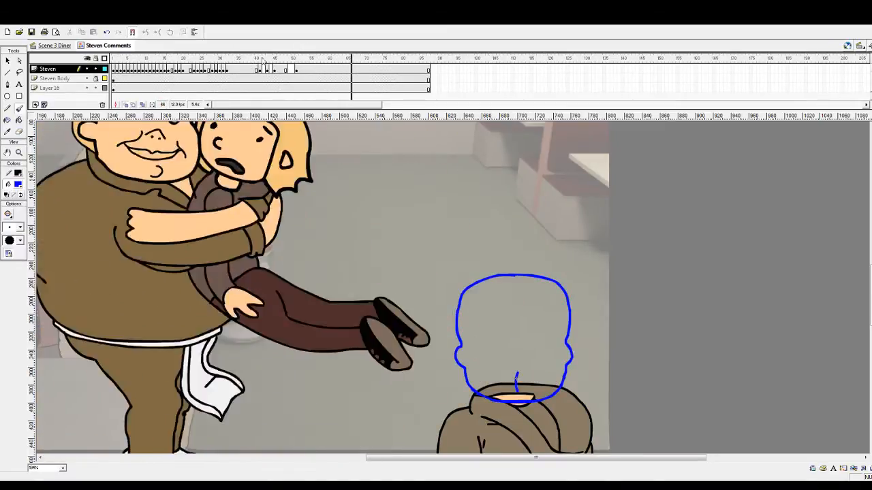
pyautogui.click(243, 60)
pyautogui.press('Return')
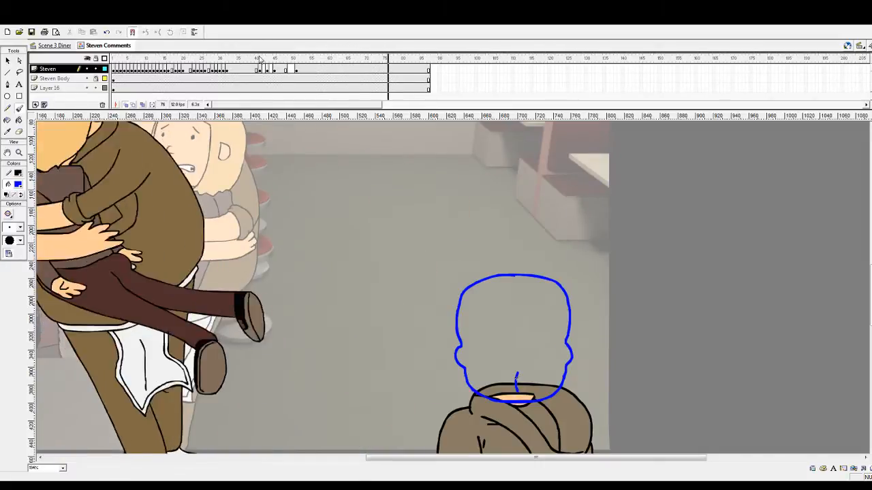
pyautogui.press('Return')
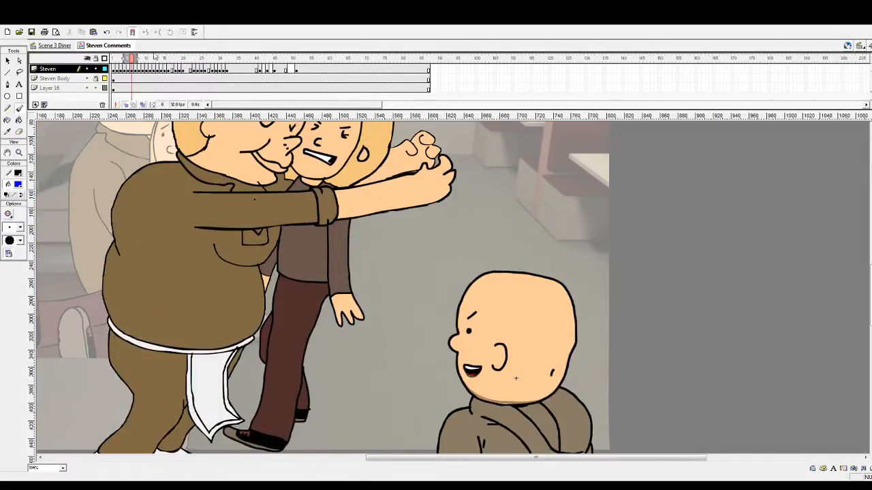
pyautogui.moveTo(344, 60); pyautogui.dragTo(305, 65)
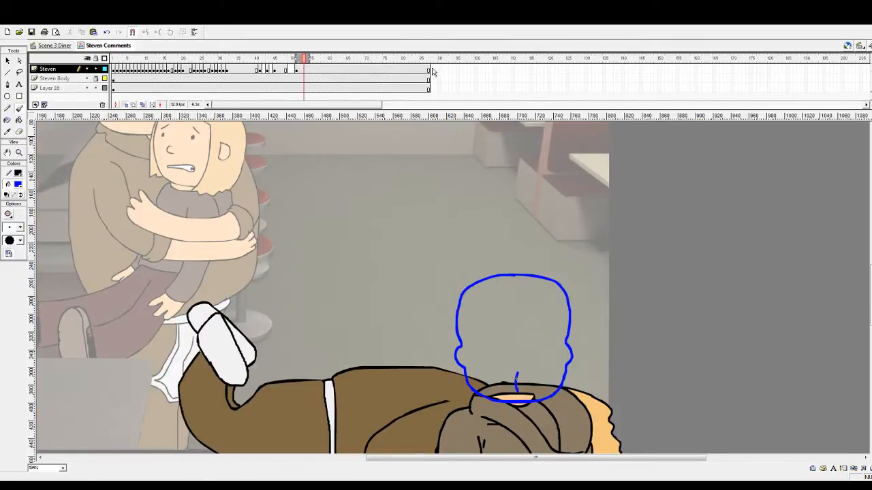
pyautogui.click(230, 60)
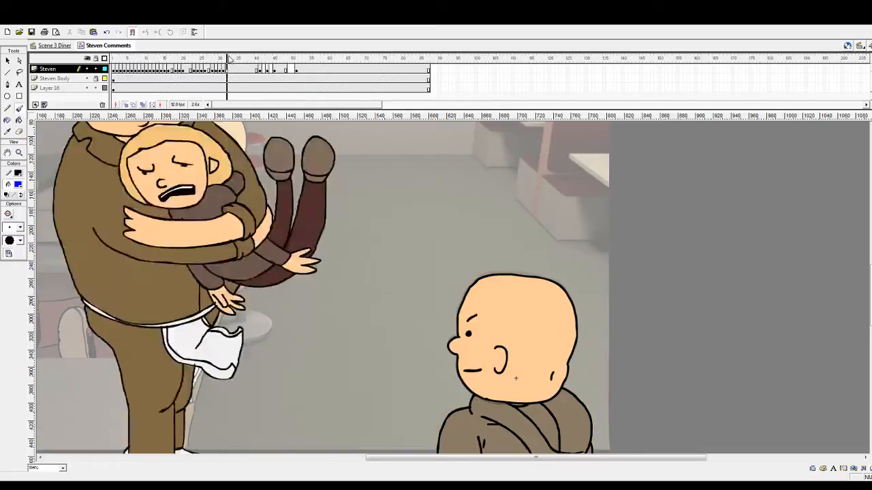
pyautogui.press('Return')
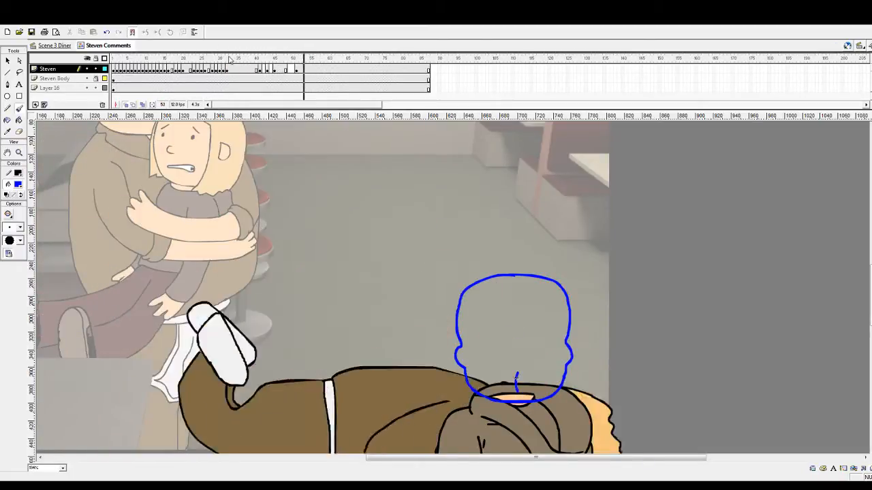
pyautogui.press('Return')
# Extend onion skinning at frame 49 to show both neighbouring heads and sketch the in-between ear in blue
pyautogui.click(289, 60)
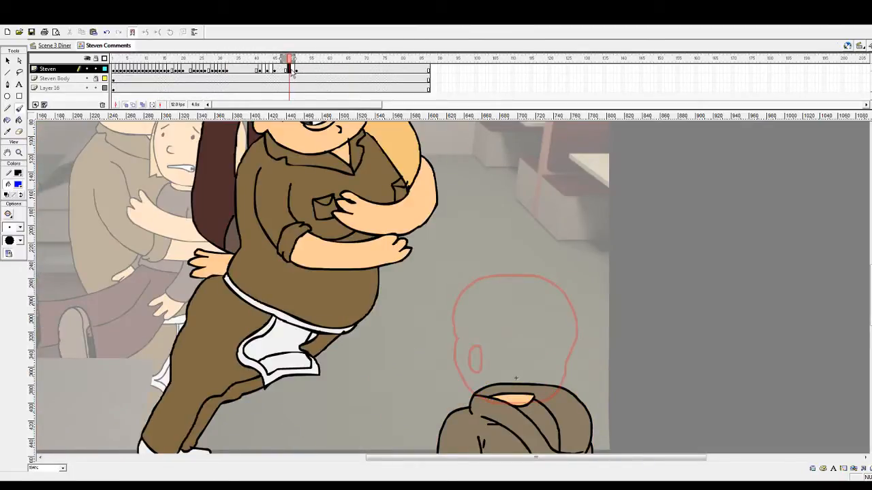
pyautogui.moveTo(281, 60); pyautogui.dragTo(298, 60)
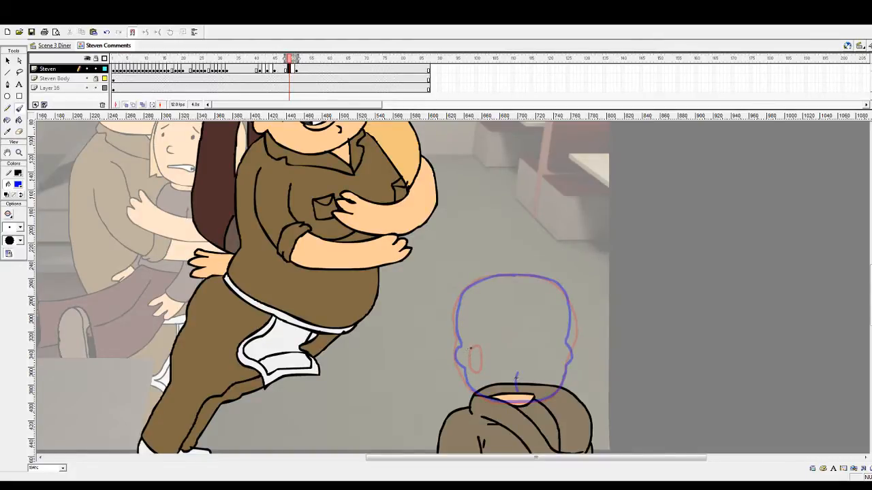
pyautogui.moveTo(463, 361); pyautogui.dragTo(472, 370)
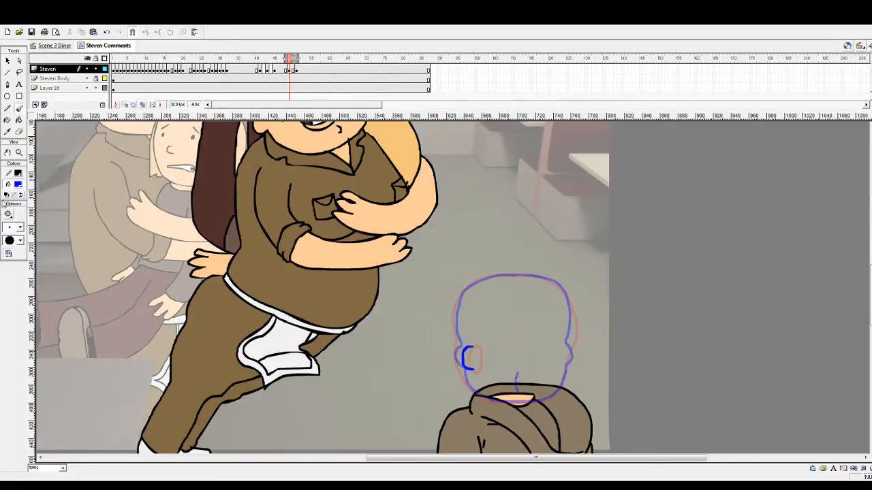
# Switch the brush to black and outline the near-ear side, crown and upper far side of the in-between head on frame 49
pyautogui.click(17, 184)
pyautogui.click(11, 204)
pyautogui.moveTo(524, 275)
pyautogui.mouseDown()
pyautogui.moveTo(473, 281)
pyautogui.moveTo(456, 303)
pyautogui.moveTo(460, 369)
pyautogui.moveTo(480, 393)
pyautogui.mouseUp()
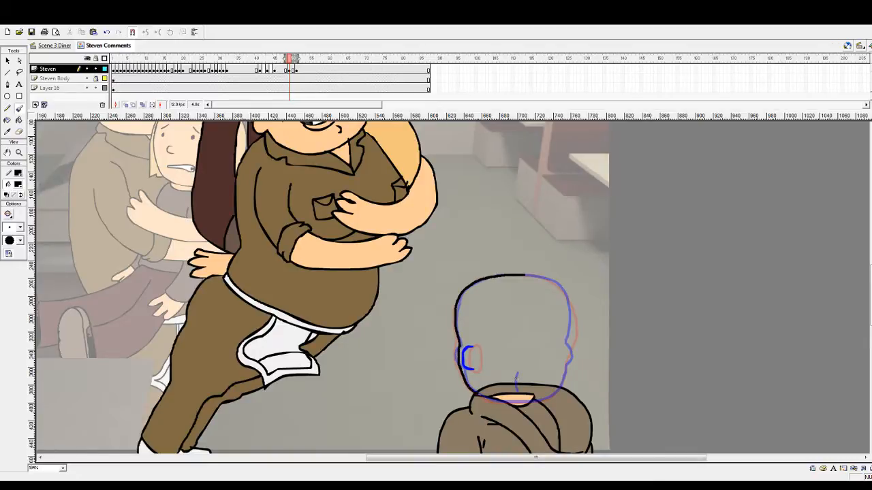
pyautogui.hotkey('ctrl', 'z')
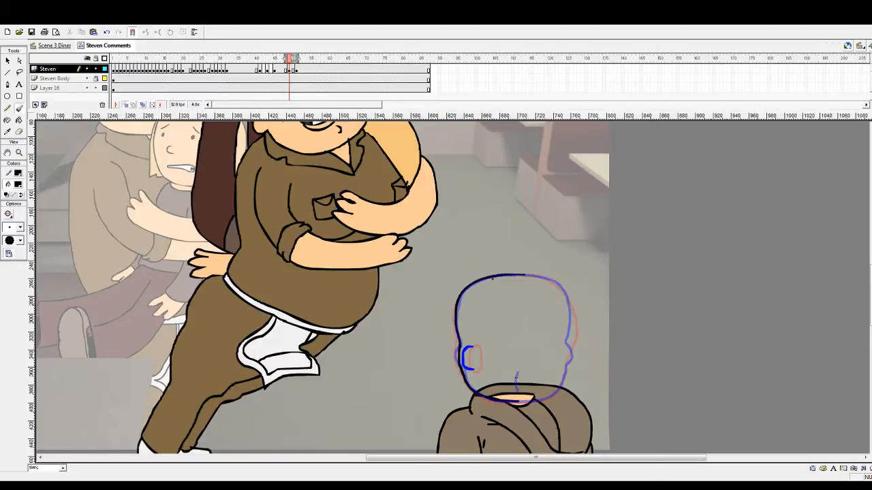
pyautogui.moveTo(523, 275)
pyautogui.mouseDown()
pyautogui.moveTo(555, 282)
pyautogui.moveTo(572, 308)
pyautogui.mouseUp()
# Compare the head on frame 49 with frames 48 and 51, and outline its far jaw down to the chin in black
pyautogui.click(288, 70)
pyautogui.click(287, 71)
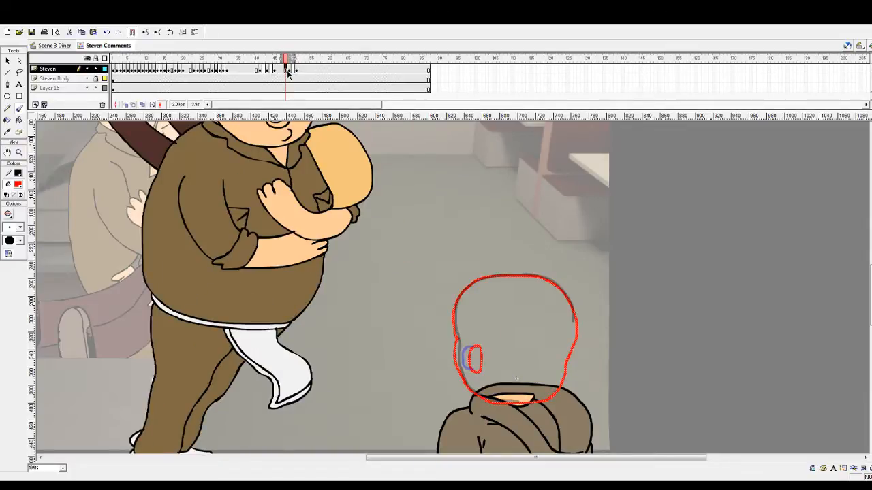
pyautogui.click(290, 70)
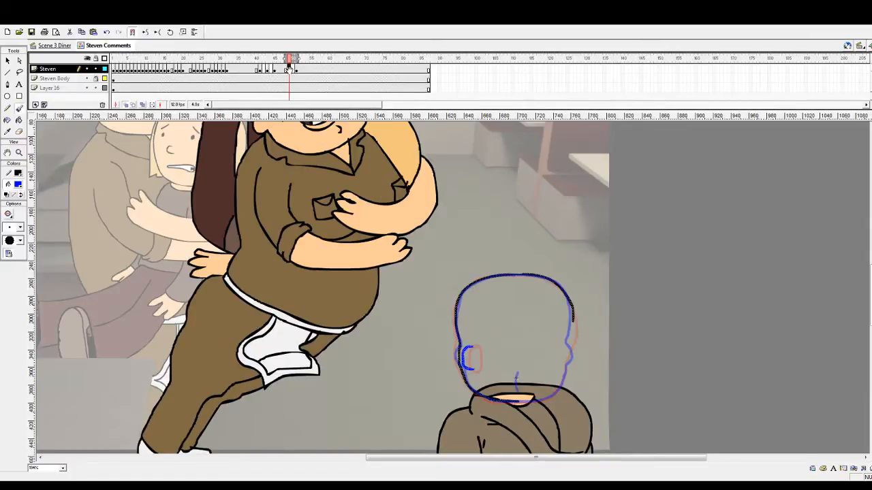
pyautogui.click(297, 71)
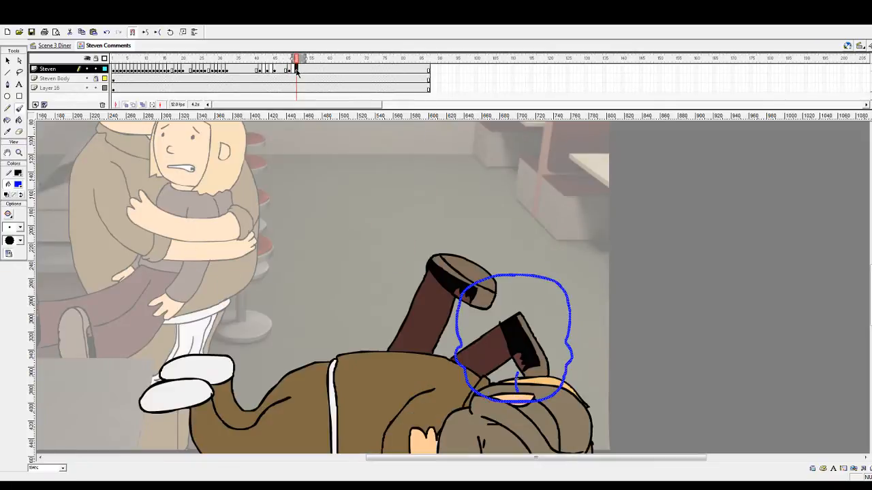
pyautogui.click(289, 70)
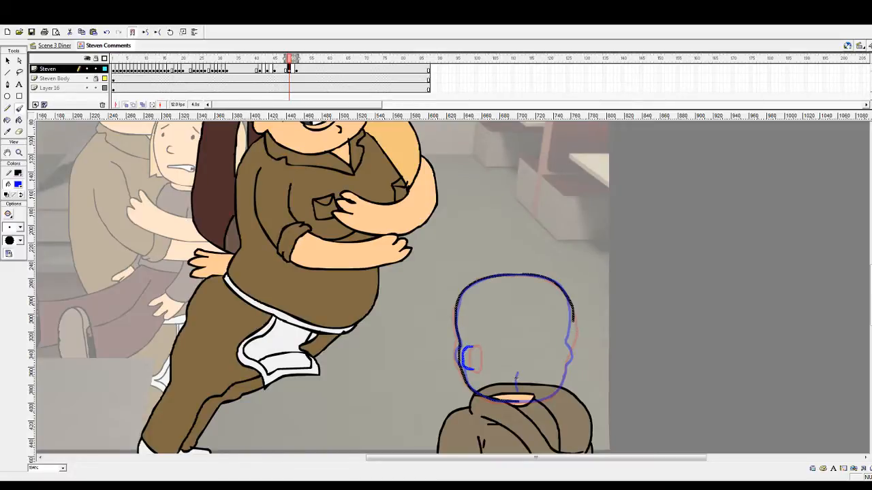
pyautogui.moveTo(574, 322); pyautogui.dragTo(569, 350)
pyautogui.hotkey('ctrl', 'z')
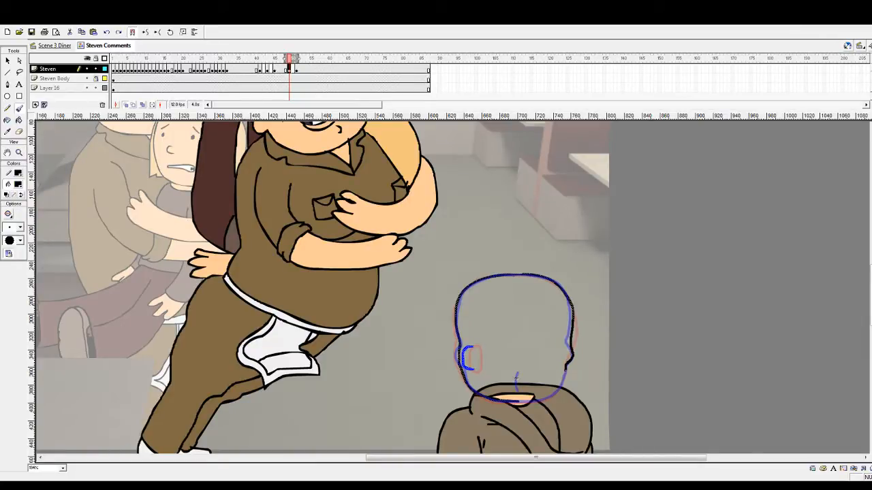
pyautogui.moveTo(565, 370)
pyautogui.mouseDown()
pyautogui.moveTo(549, 401)
pyautogui.moveTo(516, 405)
pyautogui.mouseUp()
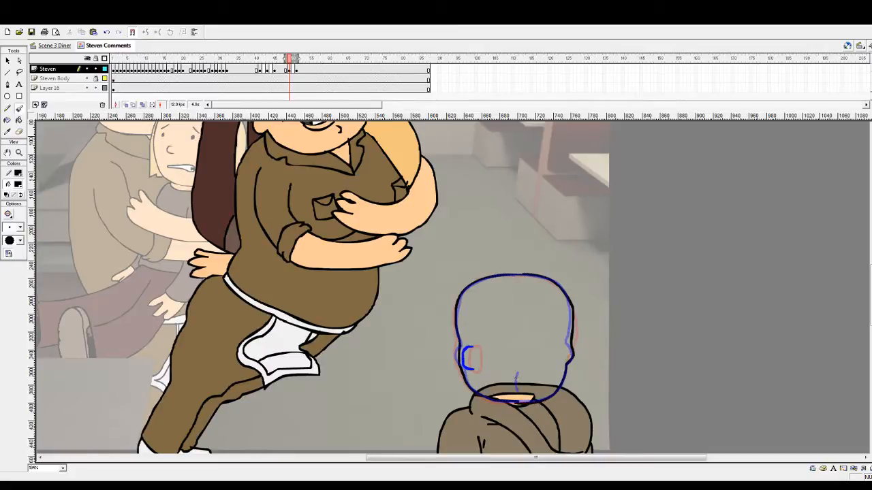
pyautogui.hotkey('ctrl', 'z')
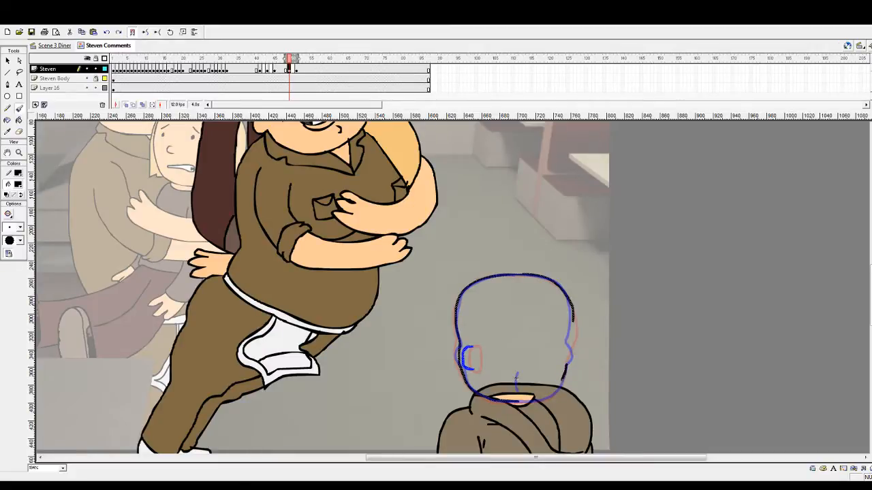
pyautogui.moveTo(553, 392); pyautogui.dragTo(517, 403)
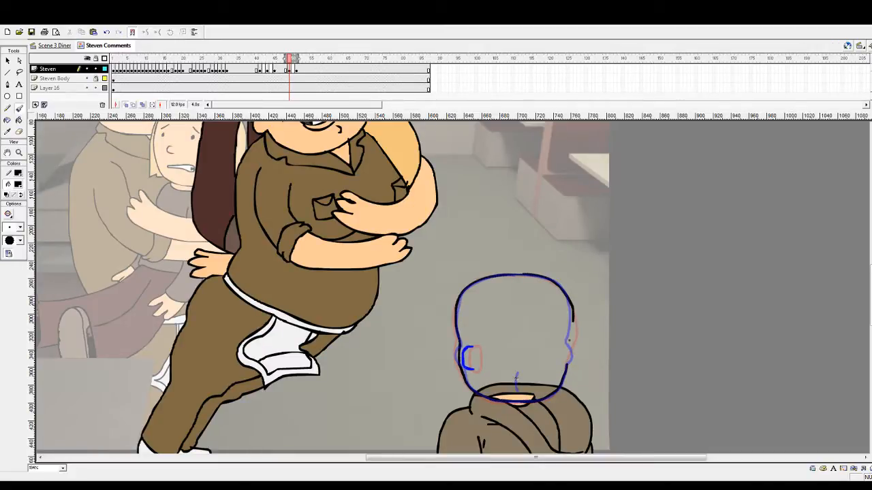
# Clean up the loose end of the outline on frame 49, close the far side past the ear and play the head turn
pyautogui.press('e')
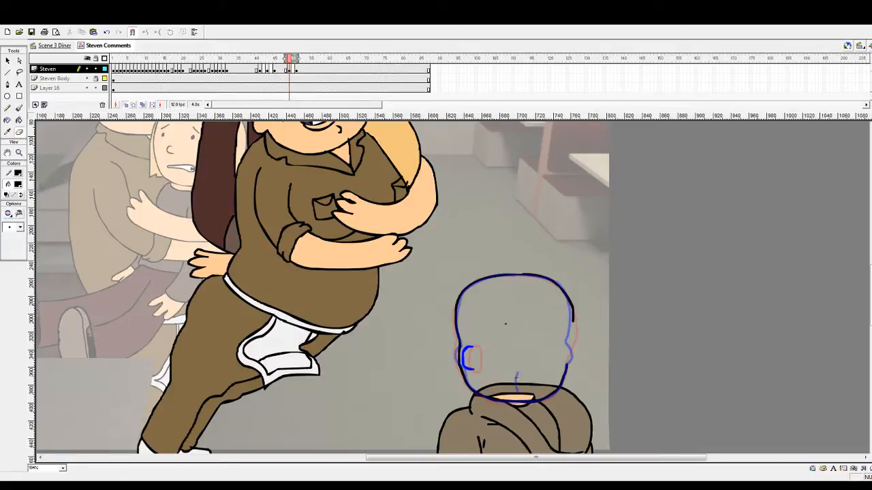
pyautogui.moveTo(568, 317)
pyautogui.mouseDown()
pyautogui.moveTo(572, 327)
pyautogui.moveTo(573, 319)
pyautogui.mouseUp()
pyautogui.click(18, 108)
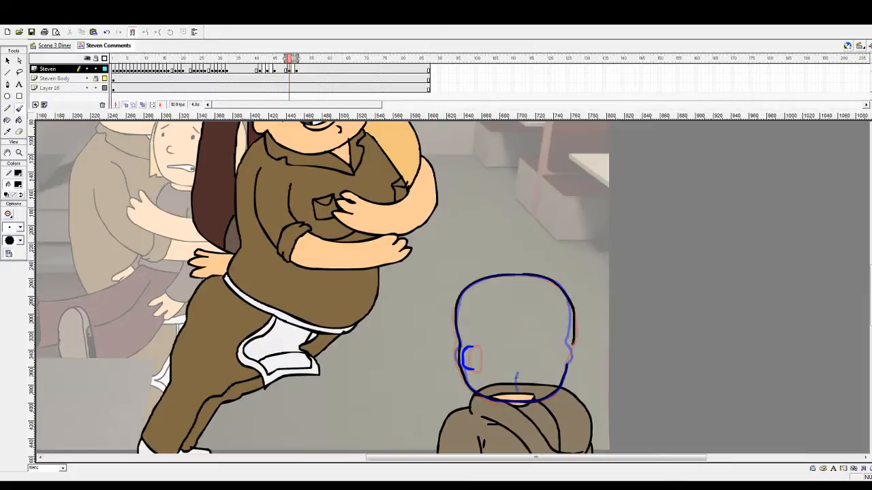
pyautogui.moveTo(571, 355); pyautogui.dragTo(567, 366)
pyautogui.click(265, 59)
pyautogui.press('Return')
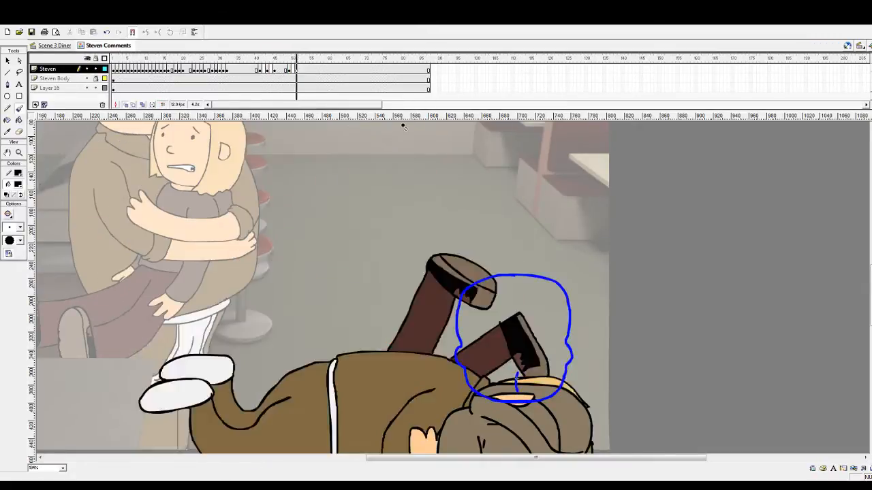
# Shorten the onion-skin range to one frame on each side and recolor the whole head sketch on frame 49 red
pyautogui.click(293, 70)
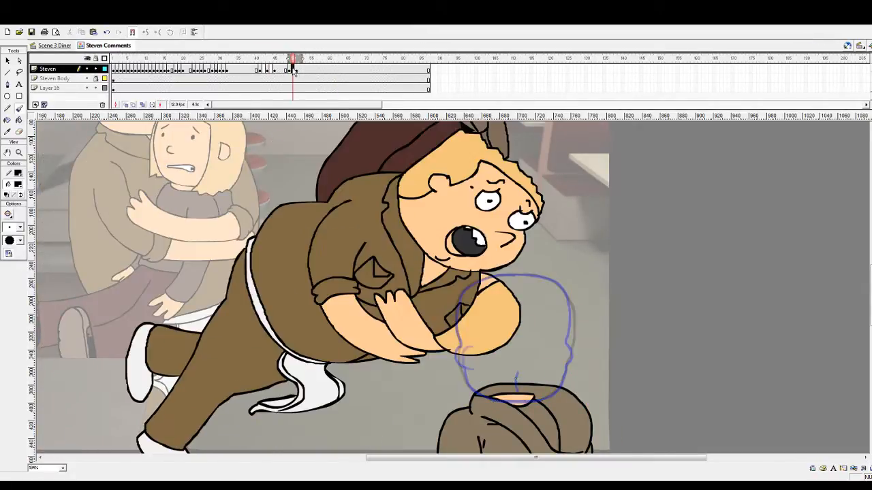
pyautogui.moveTo(305, 60); pyautogui.dragTo(293, 60)
pyautogui.click(289, 60)
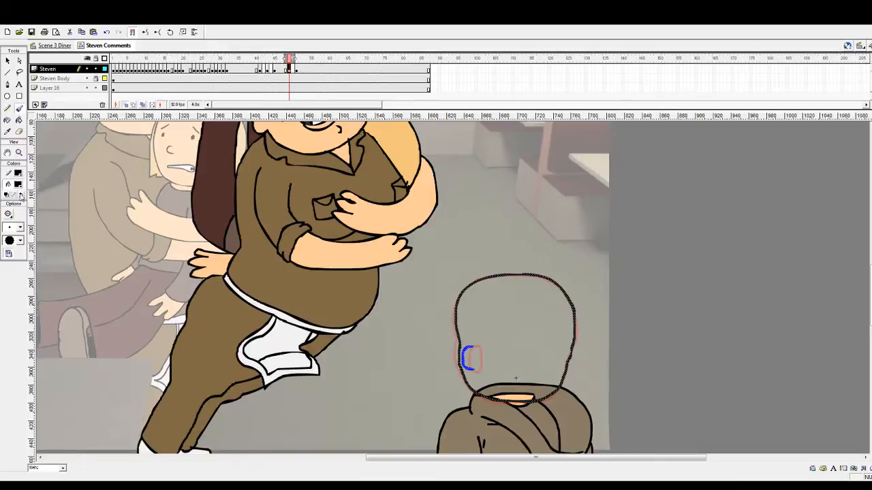
pyautogui.click(44, 233)
pyautogui.click(7, 62)
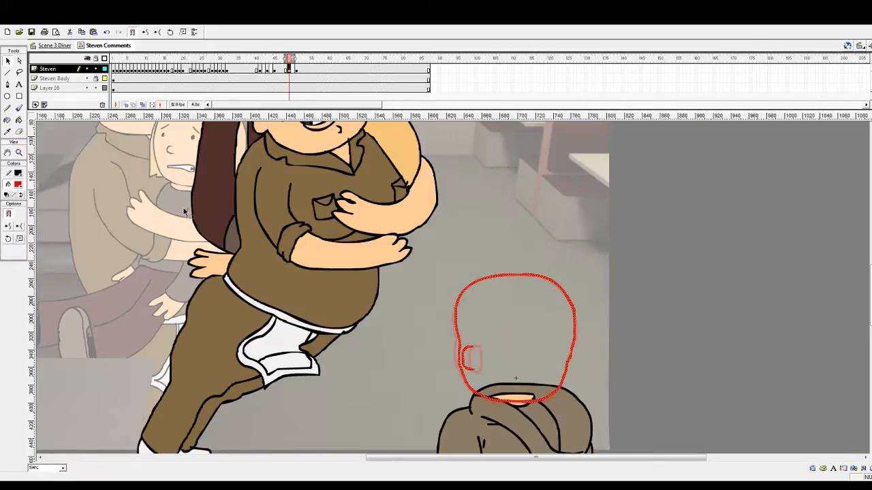
pyautogui.click(180, 194)
# Draw the near ear and the near side up to the crown of a new in-between head on frame 50 in black
pyautogui.press('.')
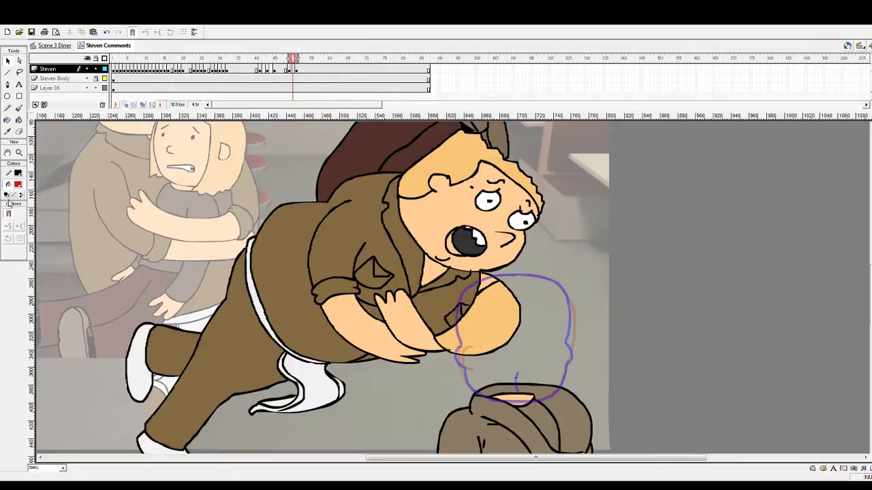
pyautogui.click(19, 108)
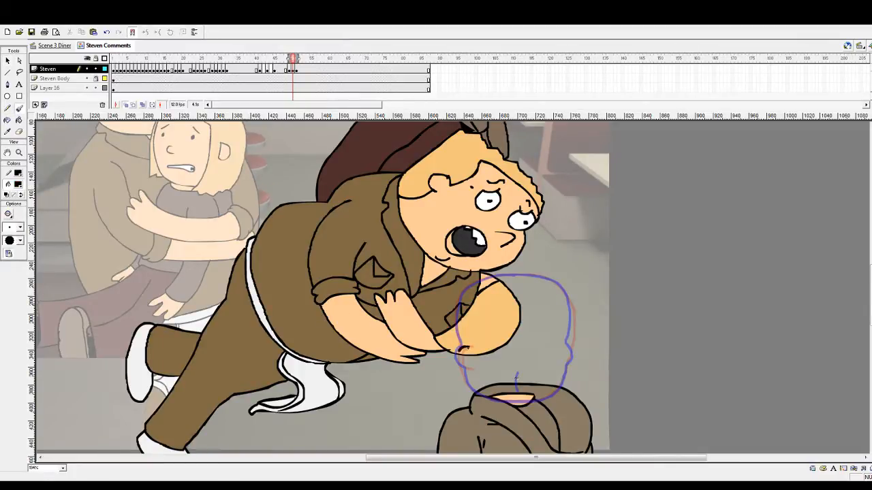
pyautogui.hotkey('ctrl', 'z')
pyautogui.hotkey('ctrl', 'y')
pyautogui.moveTo(526, 275)
pyautogui.mouseDown()
pyautogui.moveTo(475, 282)
pyautogui.moveTo(494, 277)
pyautogui.mouseUp()
pyautogui.hotkey('ctrl', 'z')
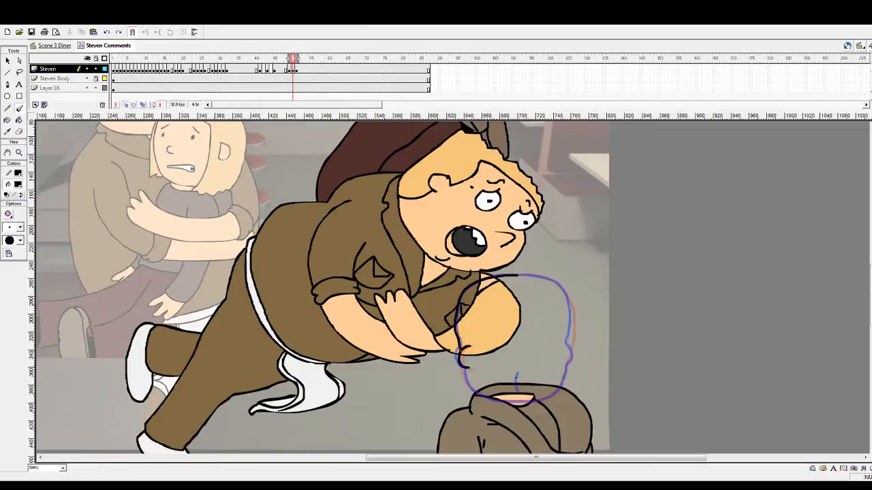
# Complete the frame 50 head outline with the jaw, crown and far ear, and replay the head turn from about frame 41
pyautogui.scroll(-3, 480, 338)
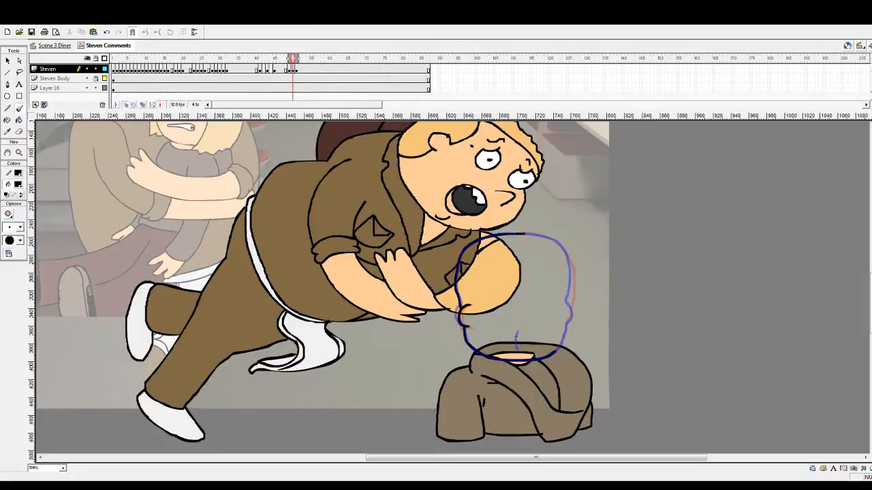
pyautogui.moveTo(553, 241)
pyautogui.mouseDown()
pyautogui.moveTo(568, 257)
pyautogui.moveTo(568, 320)
pyautogui.mouseUp()
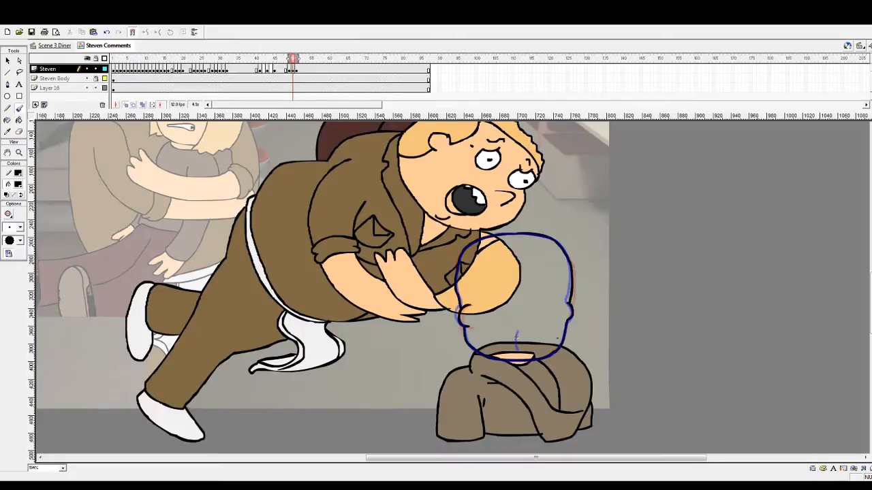
pyautogui.moveTo(285, 59)
pyautogui.mouseDown()
pyautogui.moveTo(233, 62)
pyautogui.moveTo(259, 99)
pyautogui.mouseUp()
pyautogui.press('Return')
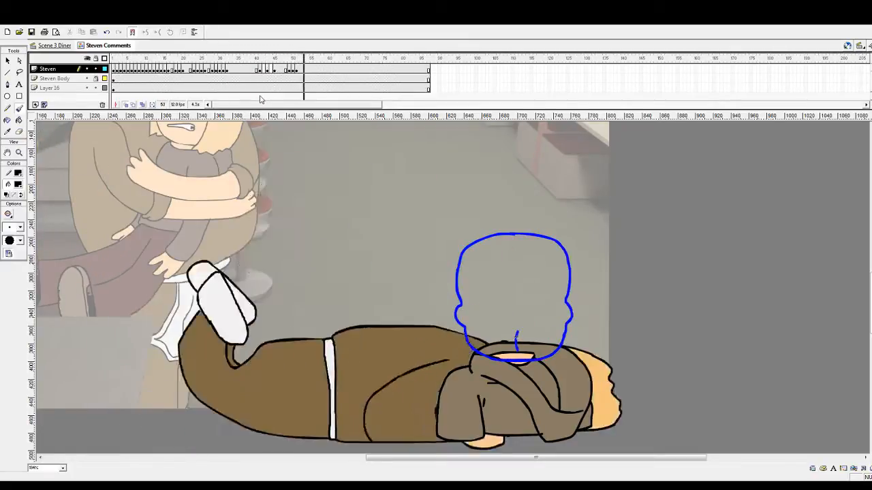
# Recolor the head sketch on frame 43 blue
pyautogui.click(265, 70)
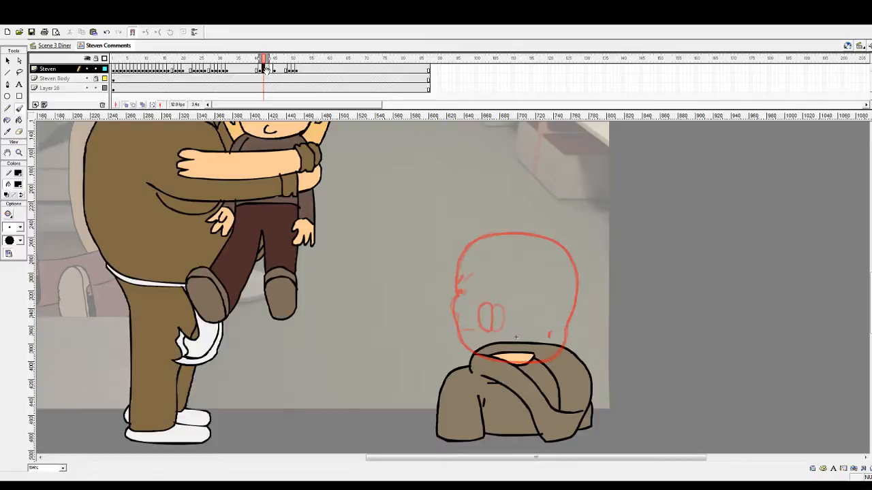
pyautogui.click(268, 71)
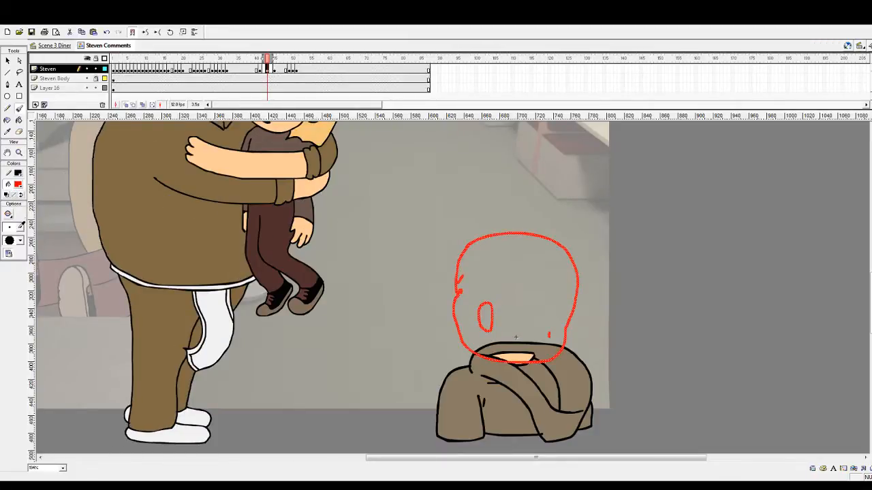
pyautogui.click(19, 228)
pyautogui.click(8, 61)
pyautogui.click(335, 178)
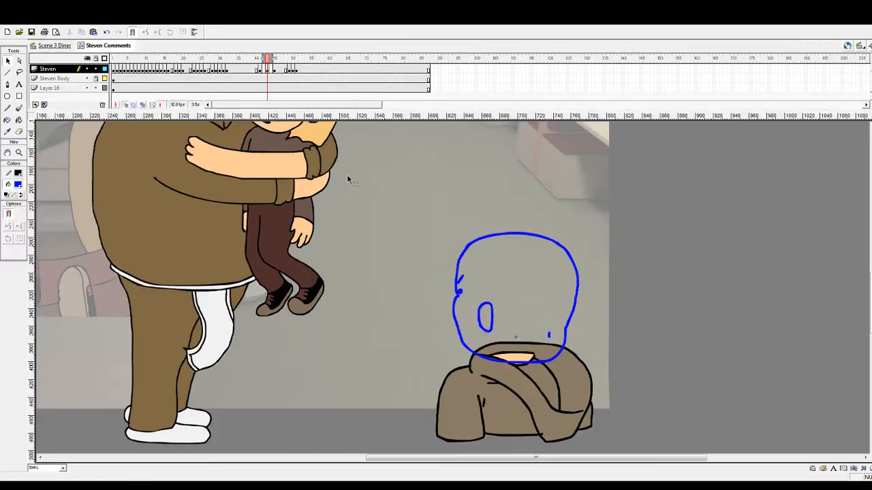
# Flip back and forth through the onion-skinned head-turn frames around frame 42 to compare the neighbouring head poses
pyautogui.press(',')
pyautogui.press(',')
pyautogui.press(',')
pyautogui.press('.')
pyautogui.press('.')
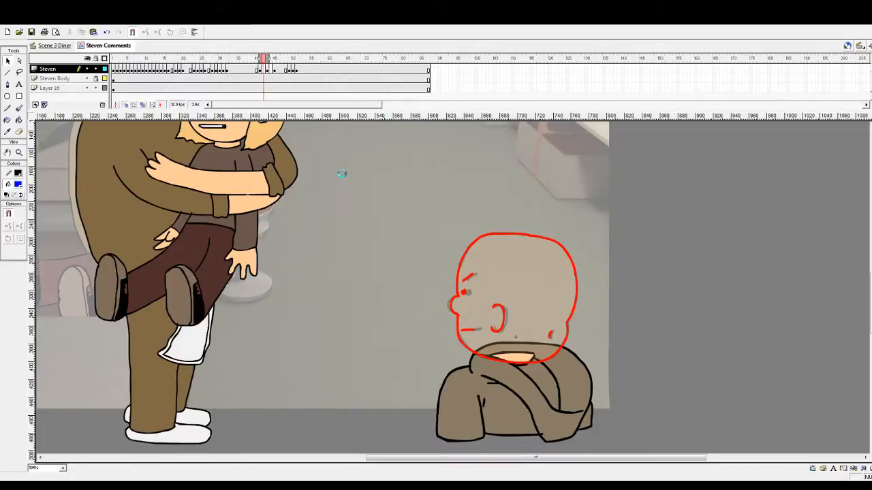
pyautogui.press('.')
pyautogui.press('.')
pyautogui.press(',')
pyautogui.press(',')
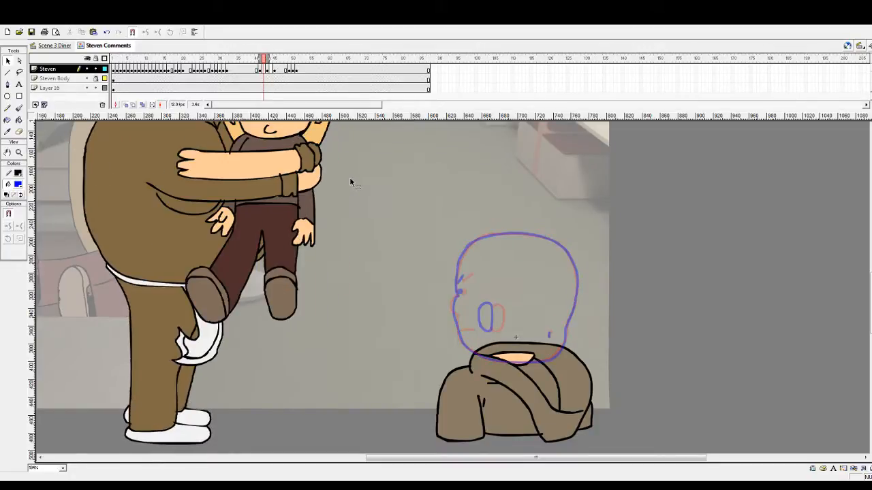
# Brush a black in-between head on frame 42, with brow, eye, nose, mouth, ear and head outline between the neighbouring onion-skinned poses
pyautogui.click(12, 196)
pyautogui.click(19, 108)
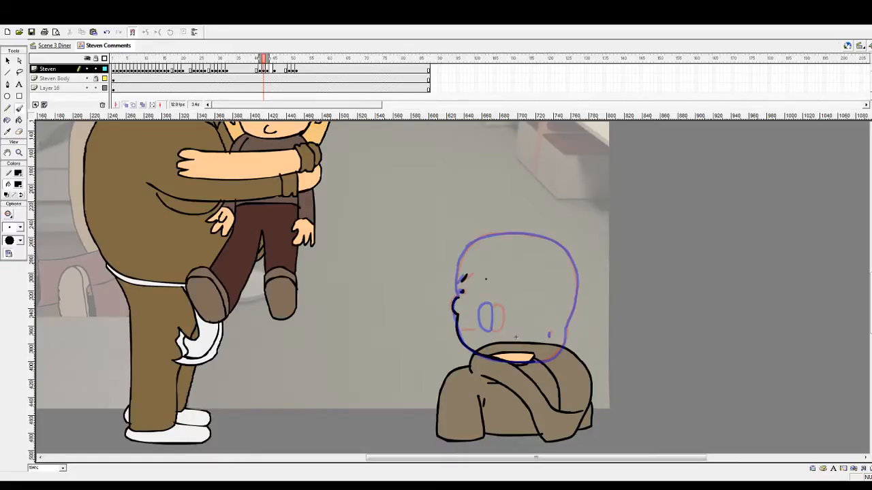
pyautogui.moveTo(469, 329); pyautogui.dragTo(466, 331)
pyautogui.hotkey('ctrl', 'z')
pyautogui.moveTo(487, 322); pyautogui.dragTo(485, 312)
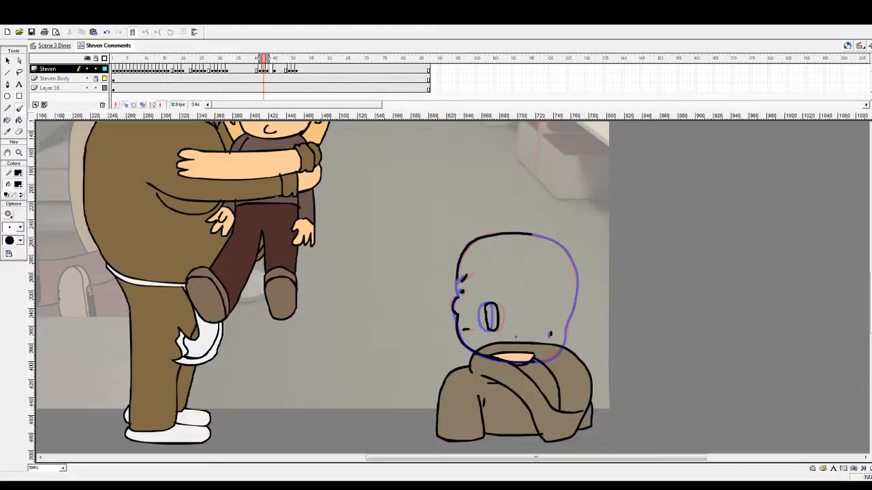
pyautogui.hotkey('ctrl', 'z')
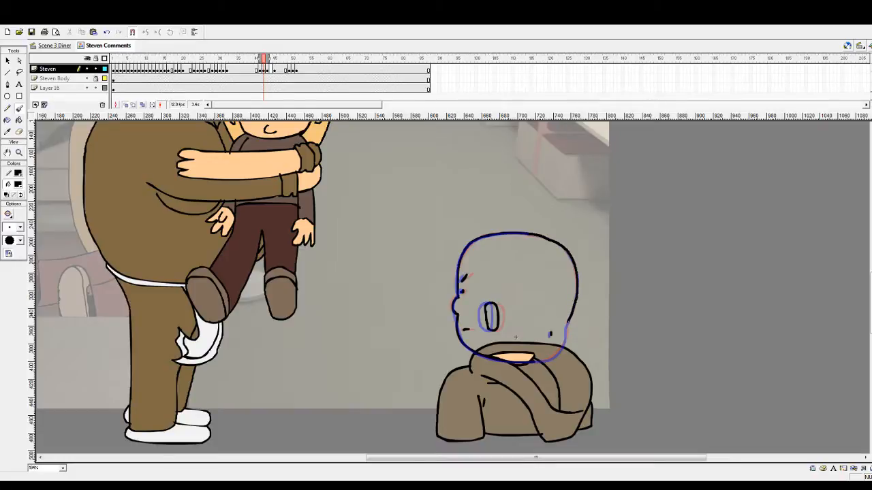
pyautogui.moveTo(568, 321); pyautogui.dragTo(566, 328)
pyautogui.scroll(-3, 580, 312)
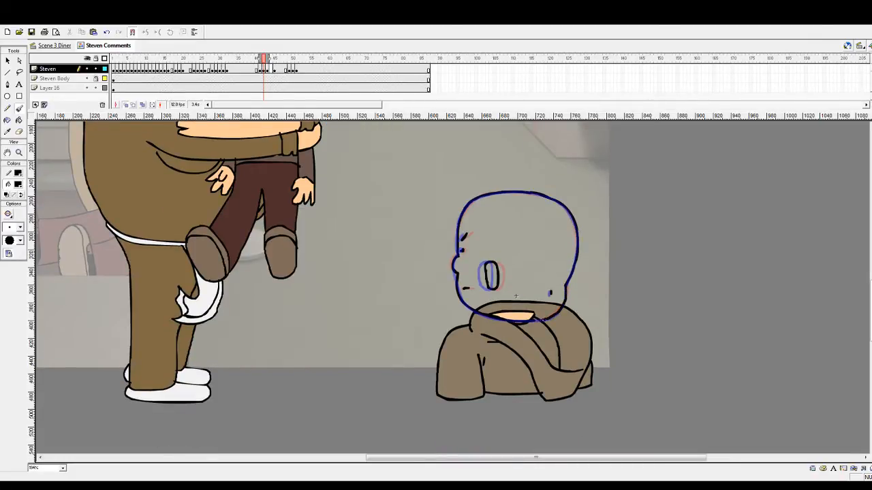
# Play back the head turn from around frame 35 to check the motion
pyautogui.click(237, 61)
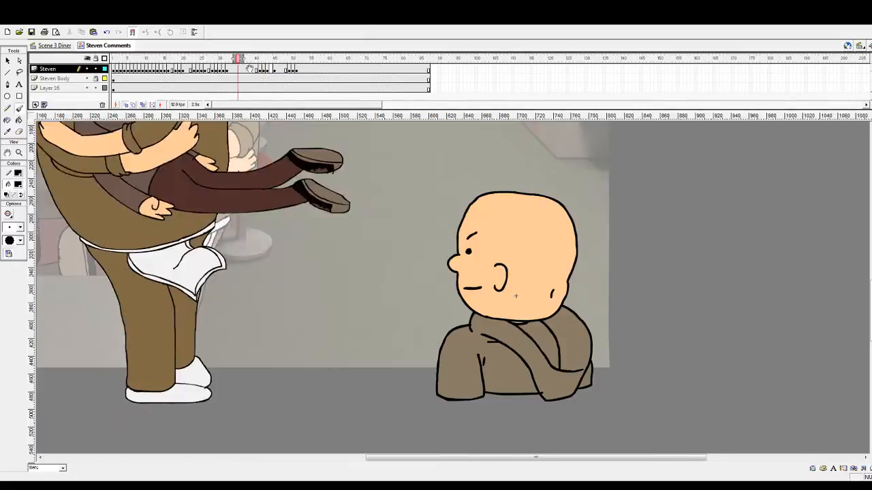
pyautogui.press('Return')
pyautogui.scroll(3, 377, 260)
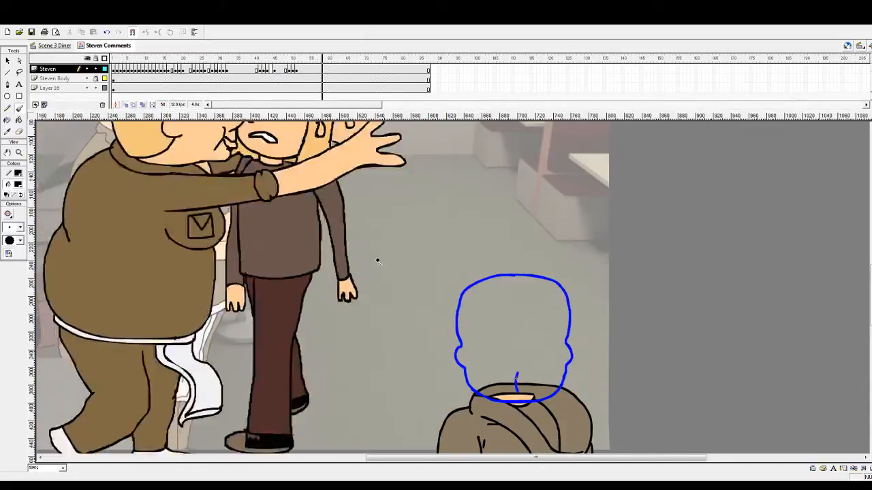
# Brush a black in-between head on frame 44, with brow, ear and full head outline between the red and blue poses
pyautogui.click(271, 75)
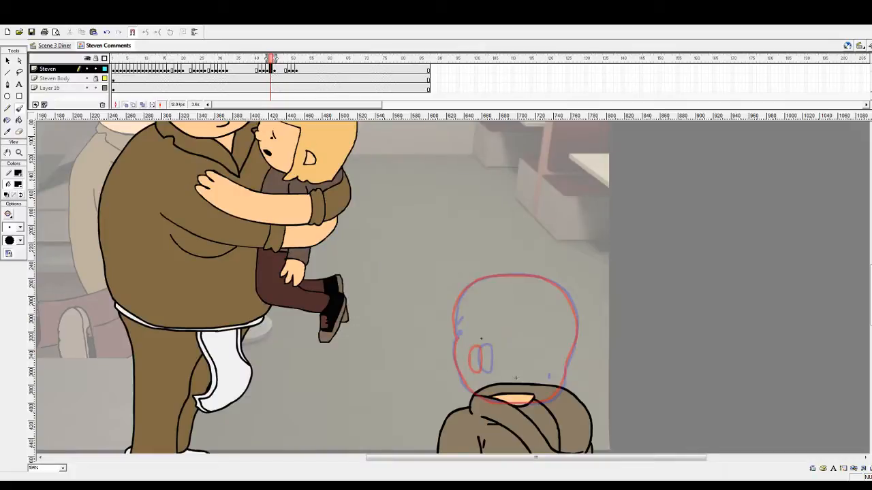
pyautogui.scroll(-2, 449, 286)
pyautogui.moveTo(458, 282); pyautogui.dragTo(461, 276)
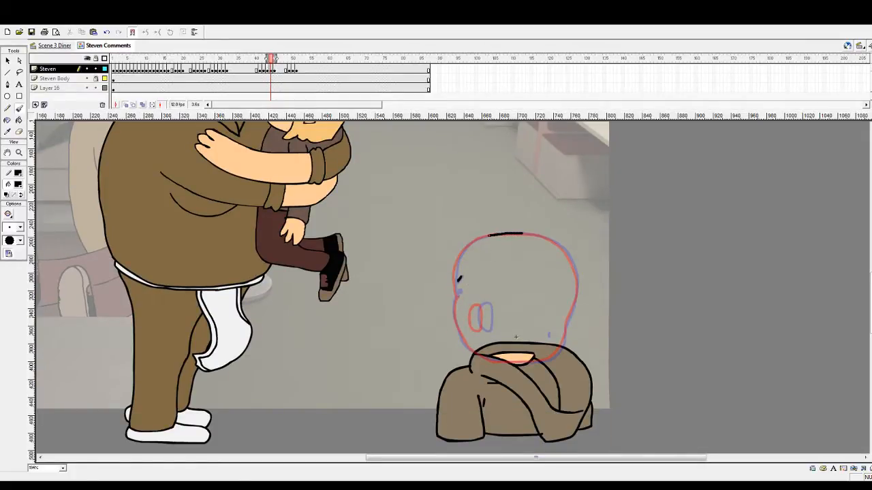
pyautogui.moveTo(470, 242); pyautogui.dragTo(461, 251)
pyautogui.moveTo(457, 296); pyautogui.dragTo(458, 298)
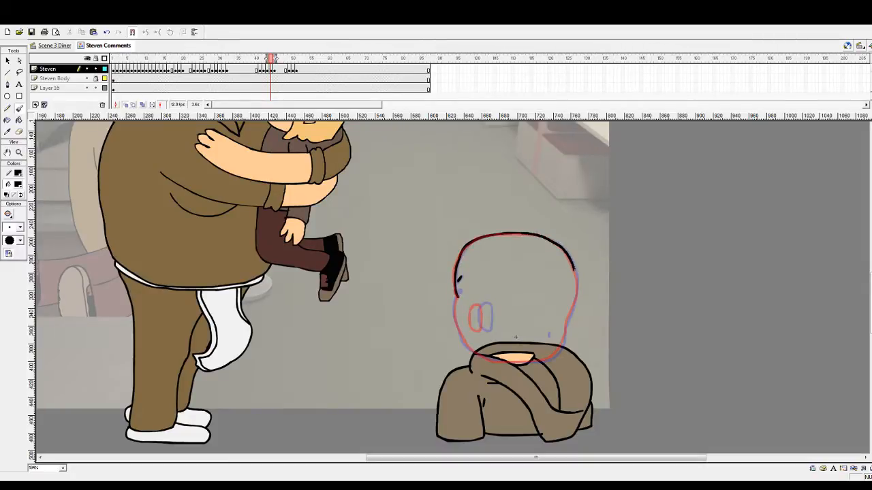
pyautogui.moveTo(573, 268); pyautogui.dragTo(577, 298)
pyautogui.scroll(-2, 504, 280)
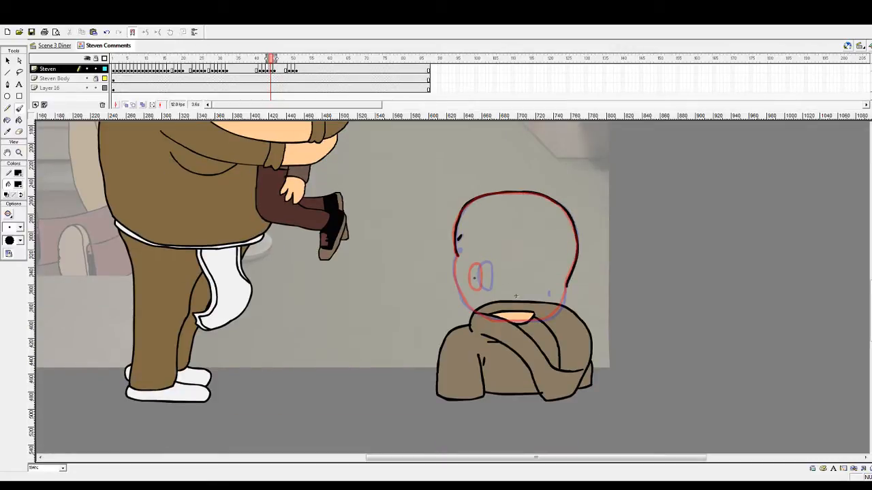
pyautogui.moveTo(479, 261)
pyautogui.mouseDown()
pyautogui.moveTo(477, 288)
pyautogui.moveTo(481, 262)
pyautogui.mouseUp()
pyautogui.hotkey('ctrl', 'z')
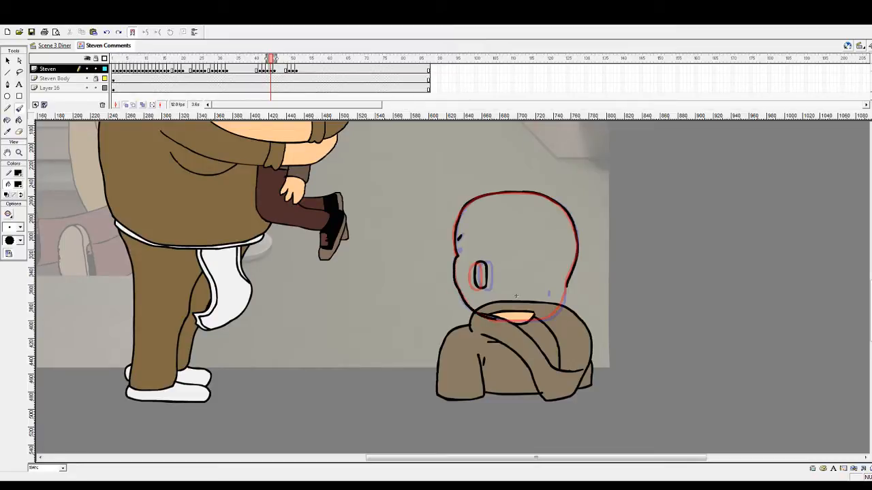
pyautogui.hotkey('ctrl', 'y')
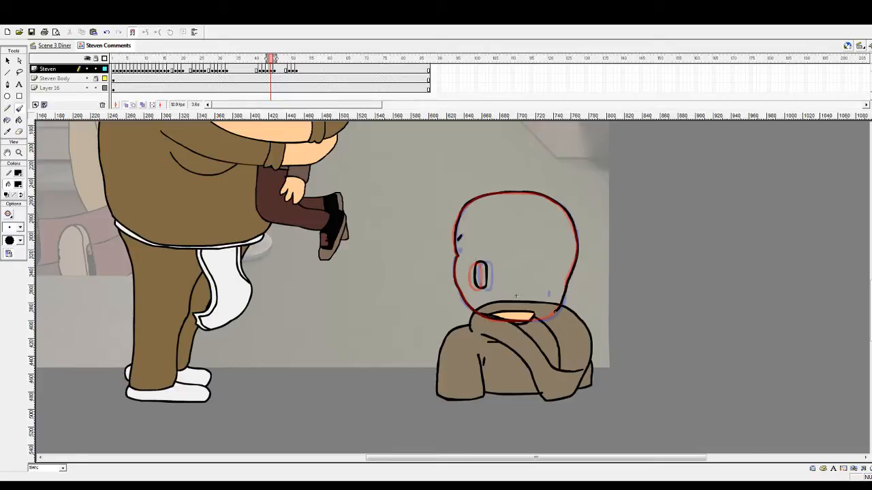
pyautogui.moveTo(568, 284); pyautogui.dragTo(537, 320)
# Scrub through the head turn, then recolor the red head line art on frame 41 black
pyautogui.moveTo(251, 58); pyautogui.dragTo(311, 61)
pyautogui.click(271, 60)
pyautogui.click(257, 71)
pyautogui.click(8, 60)
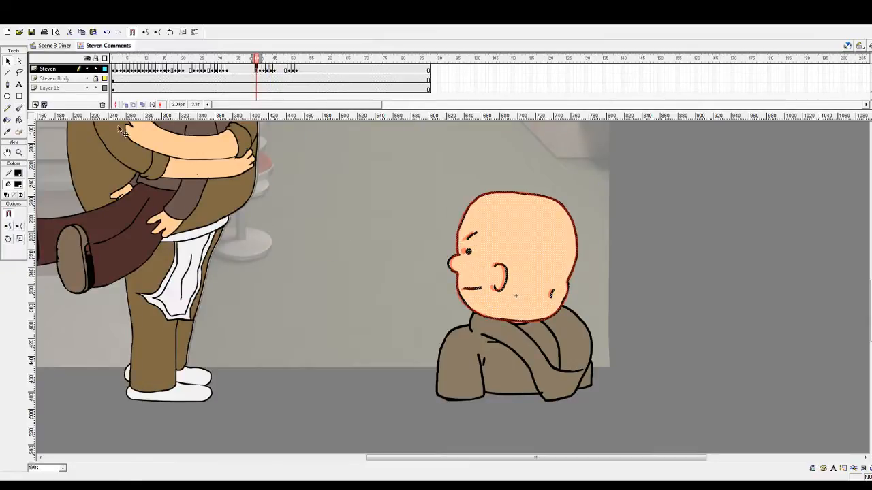
pyautogui.click(312, 201)
pyautogui.press('.')
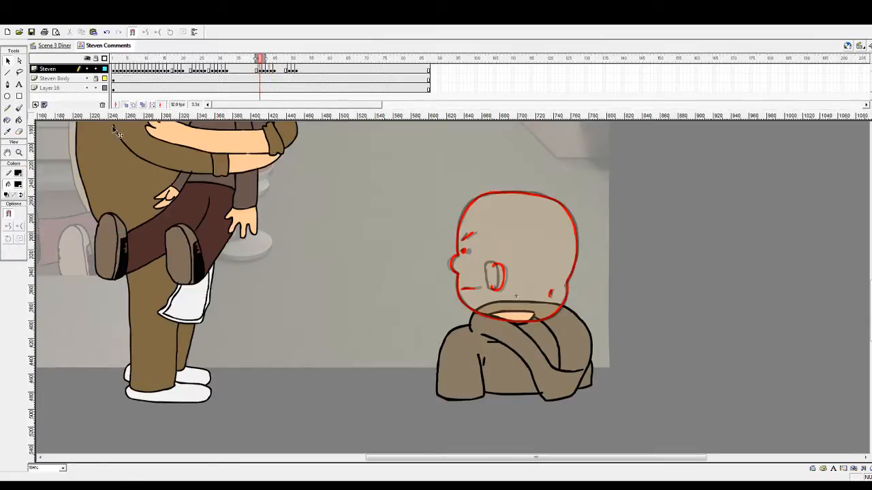
pyautogui.click(259, 70)
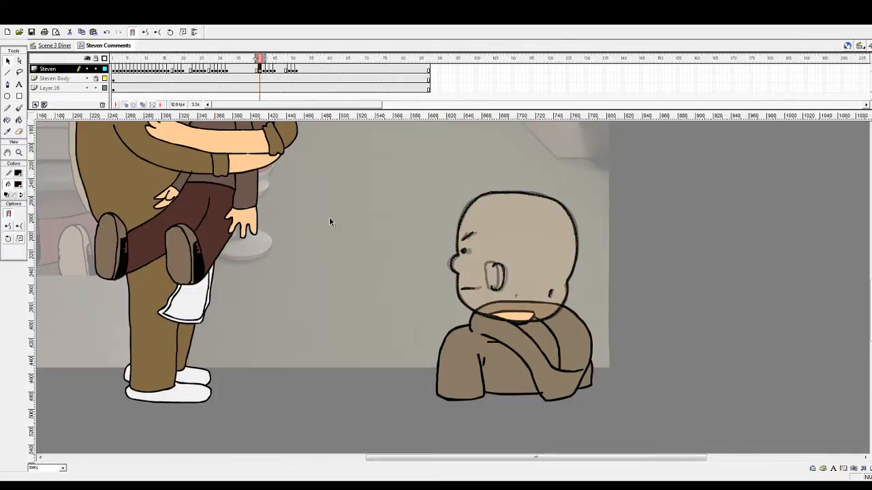
pyautogui.press('.')
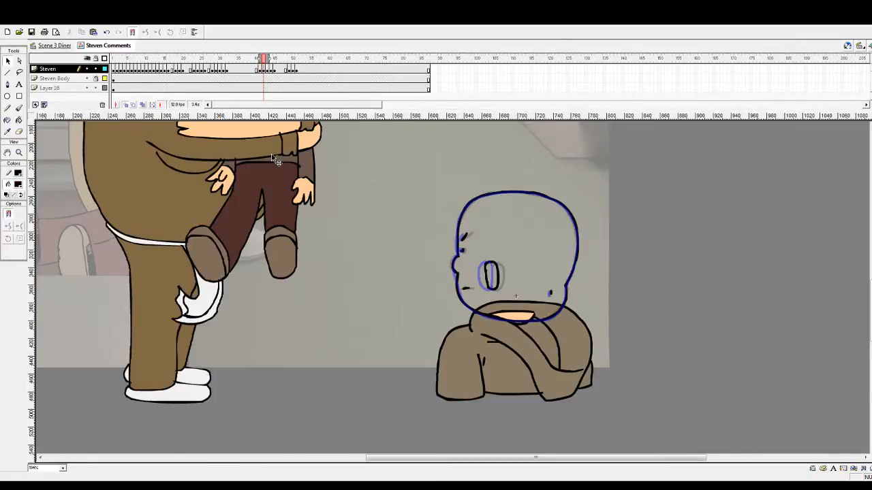
# Recolor the head line art on frames 42 to 45 of the Steven layer black
pyautogui.click(264, 70)
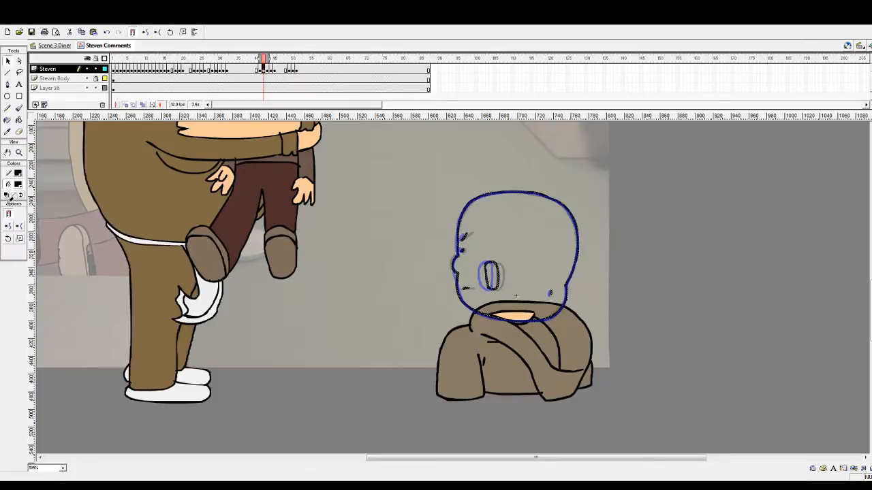
pyautogui.click(267, 71)
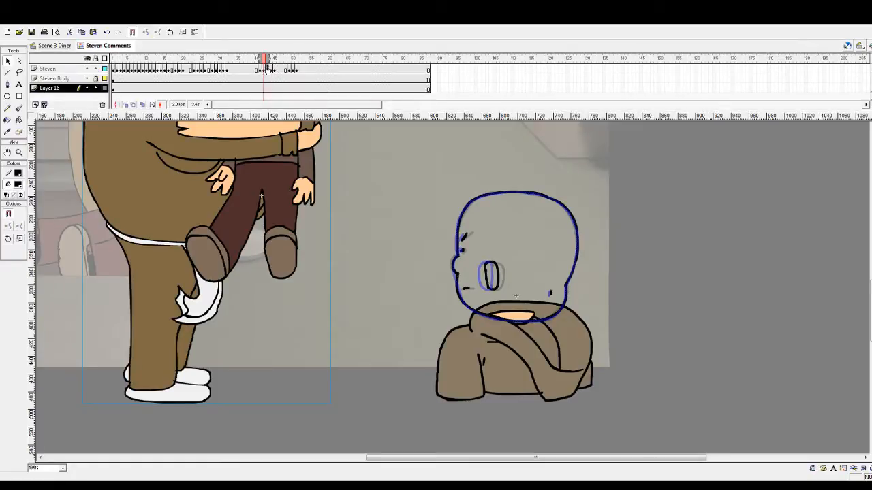
pyautogui.click(16, 184)
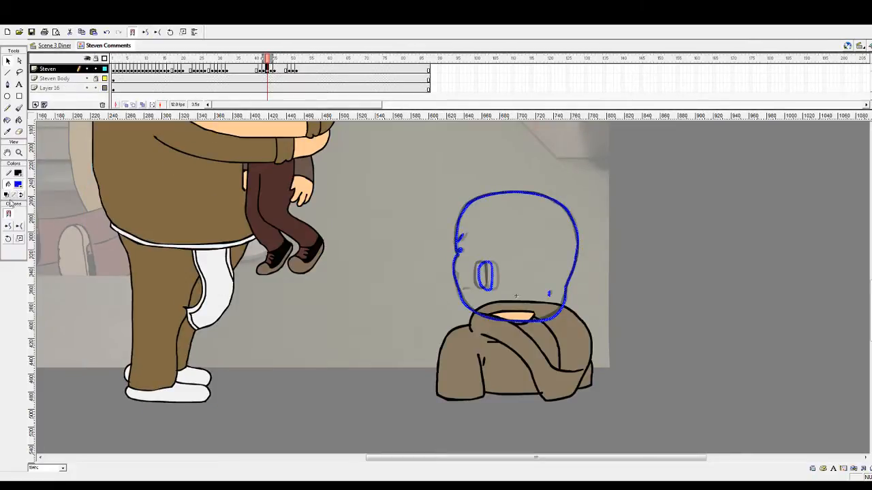
pyautogui.click(9, 200)
pyautogui.click(271, 69)
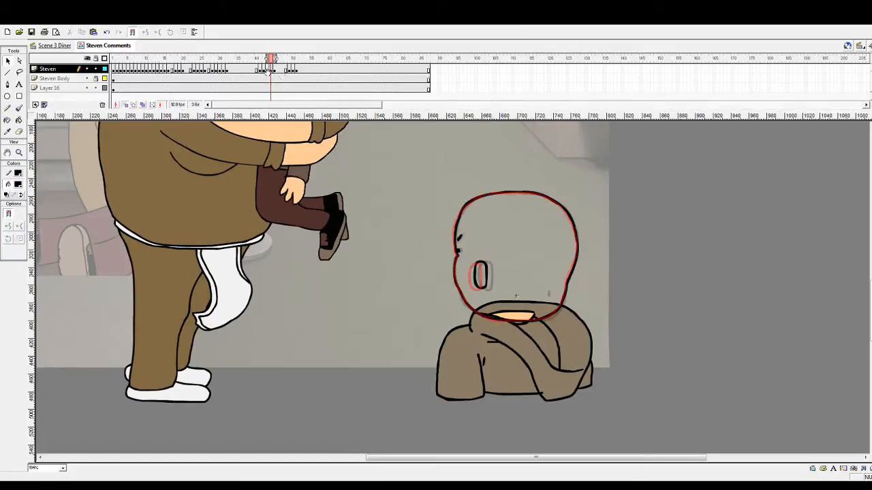
pyautogui.click(271, 69)
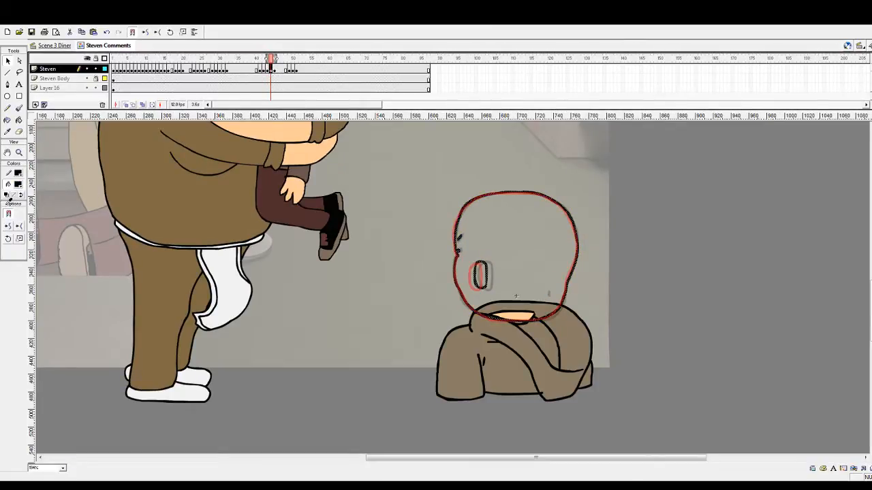
pyautogui.click(275, 71)
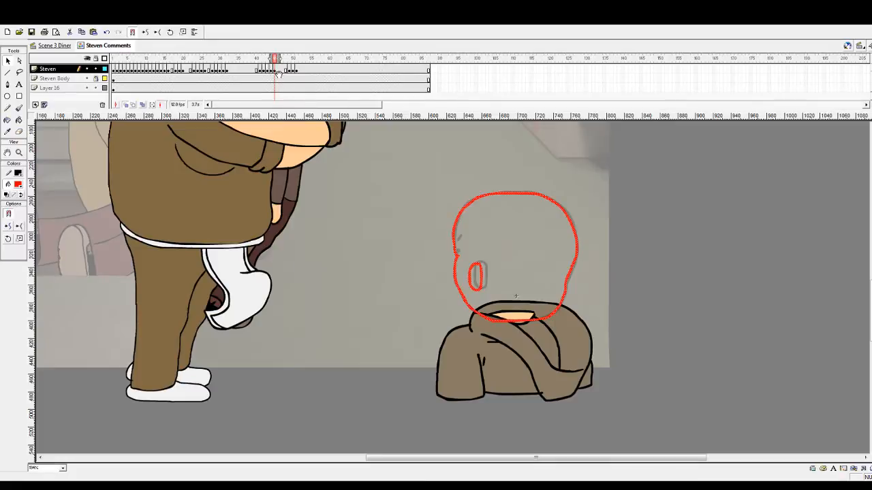
pyautogui.click(7, 194)
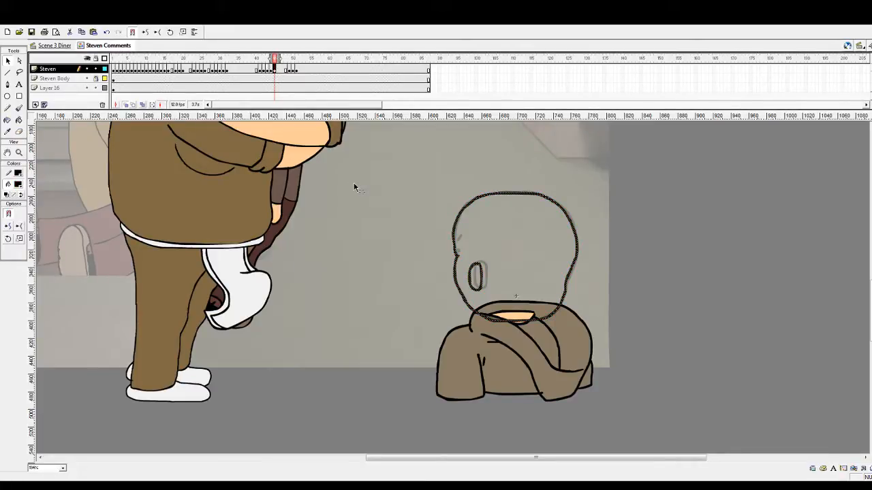
# Recolor the head outlines on frames 49, 50 and 51 of the Steven layer black
pyautogui.click(281, 69)
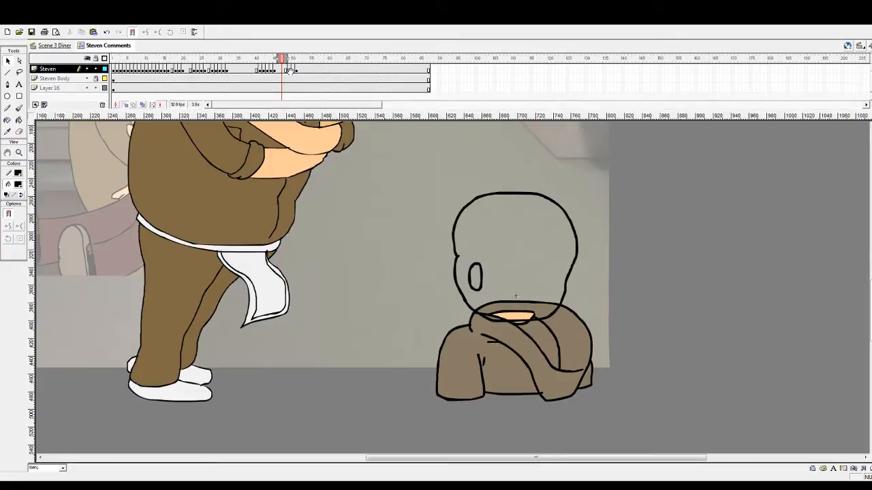
pyautogui.click(289, 70)
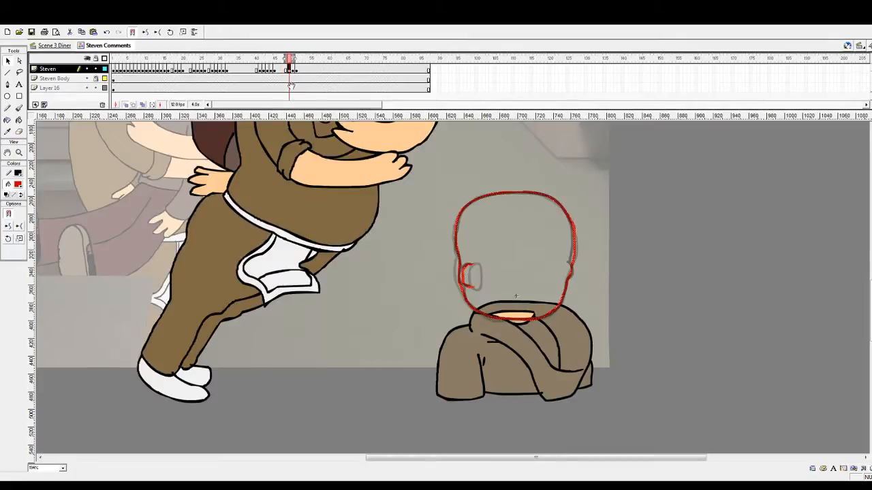
pyautogui.click(7, 195)
pyautogui.click(402, 177)
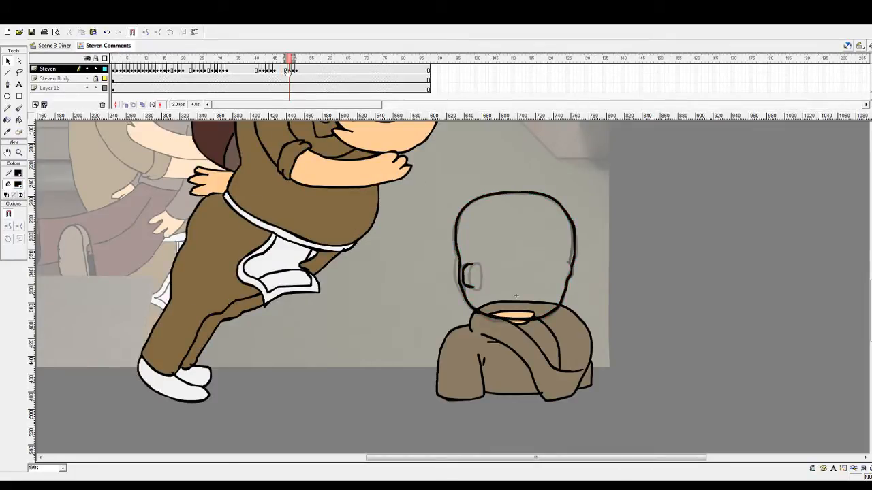
pyautogui.click(292, 69)
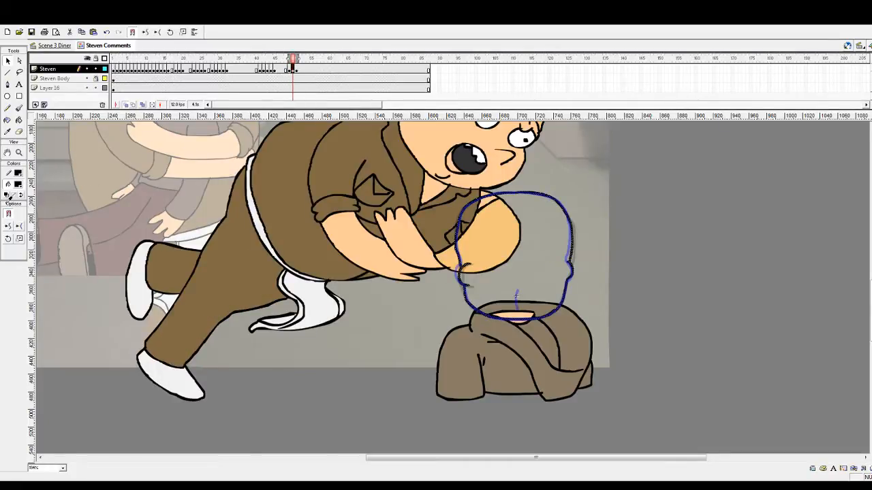
pyautogui.click(474, 177)
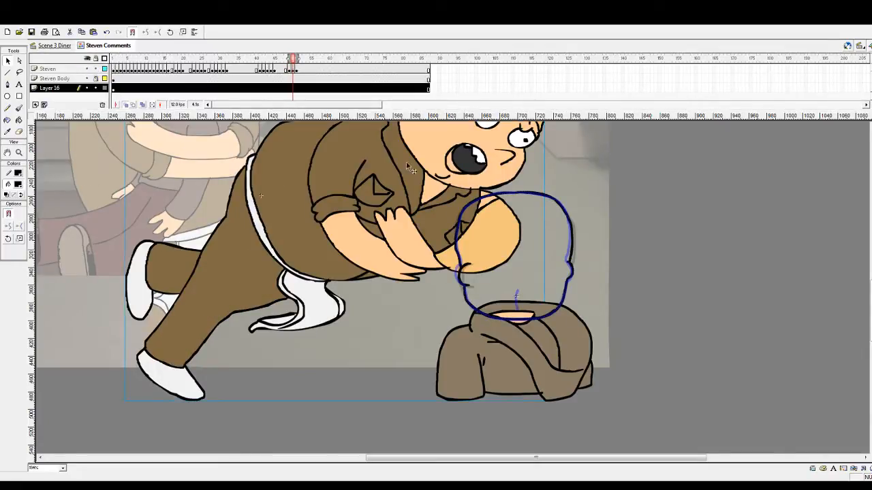
pyautogui.click(296, 70)
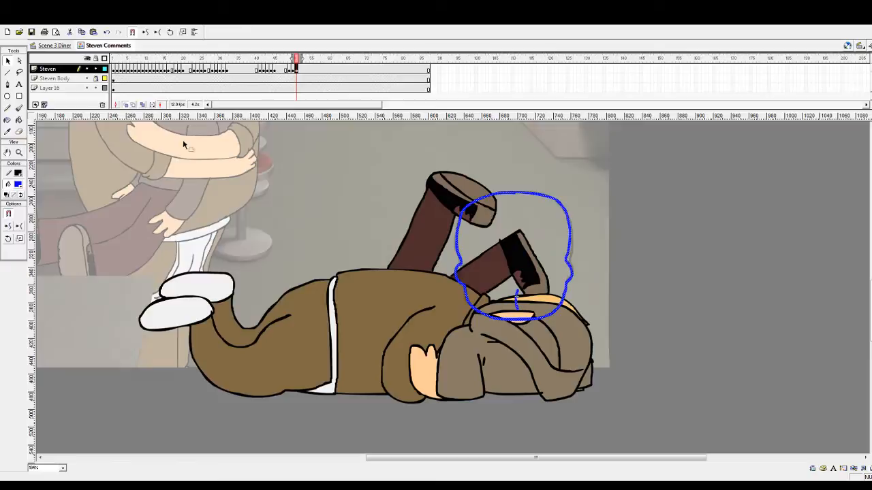
pyautogui.click(7, 196)
pyautogui.click(323, 203)
pyautogui.press('.')
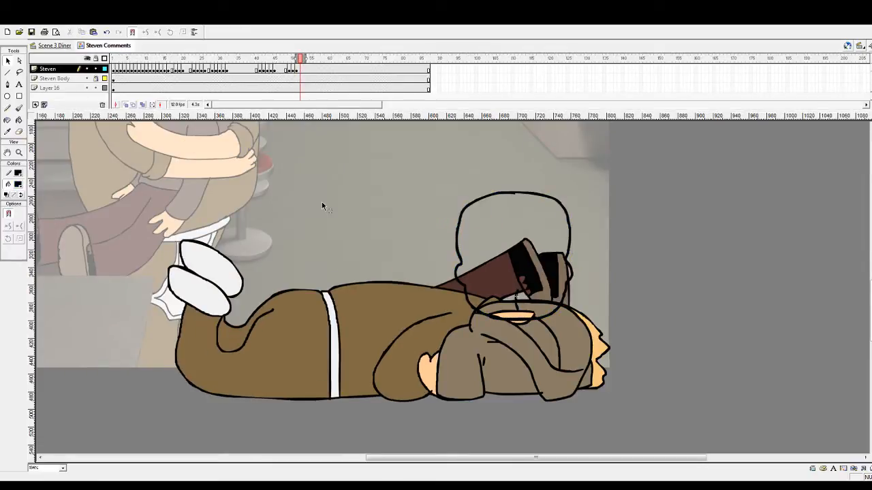
# Sample the skin color from the finished head before frame 41 and fill the heads on frames 41 and 42 with it
pyautogui.press(',')
pyautogui.press(',')
pyautogui.press(',')
pyautogui.press(',')
pyautogui.press(',')
pyautogui.press(',')
pyautogui.press(',')
pyautogui.press(',')
pyautogui.press(',')
pyautogui.press(',')
pyautogui.press(',')
pyautogui.press(',')
pyautogui.press(',')
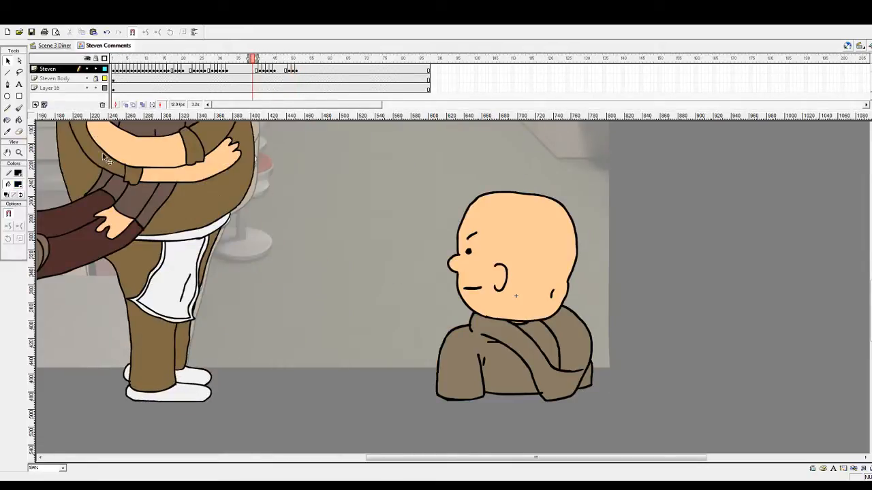
pyautogui.click(7, 132)
pyautogui.click(516, 245)
pyautogui.press('.')
pyautogui.press('.')
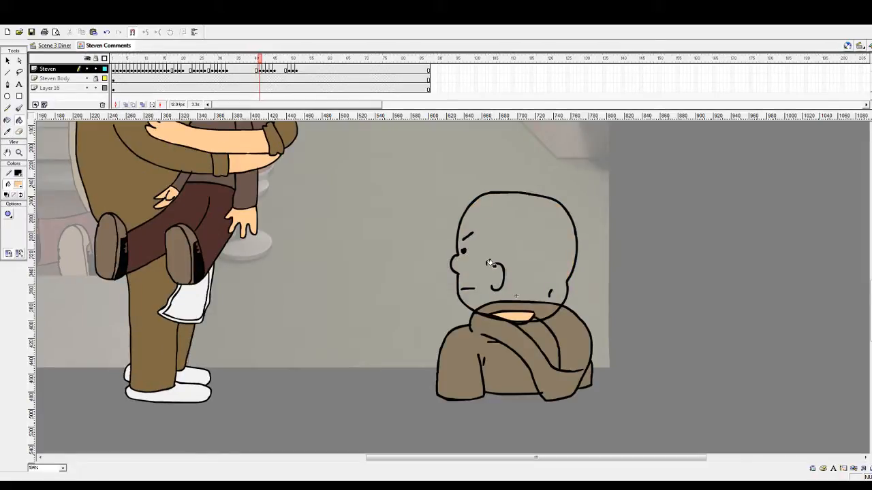
pyautogui.click(491, 264)
pyautogui.press('.')
pyautogui.click(534, 250)
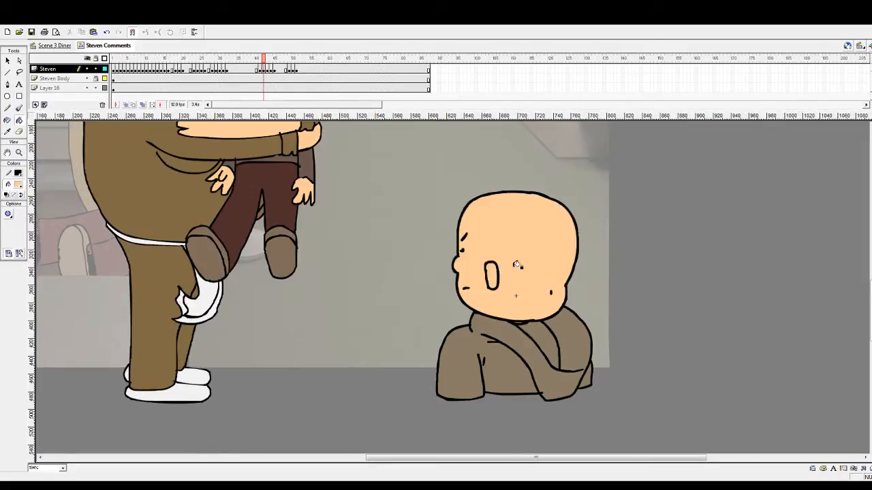
# Fill the head and ear with the skin color on frames 43, 44 and 45 of the Steven layer
pyautogui.press('.')
pyautogui.click(531, 259)
pyautogui.click(485, 276)
pyautogui.press('.')
pyautogui.click(525, 263)
pyautogui.click(481, 276)
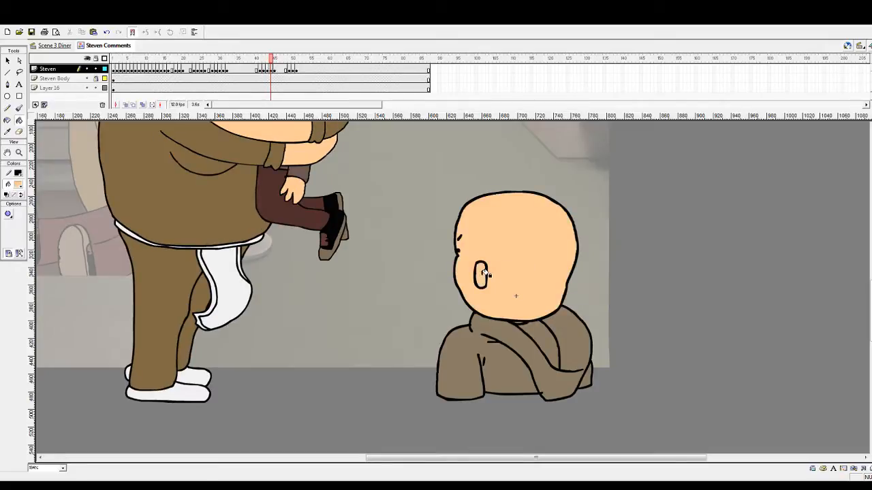
pyautogui.press('.')
pyautogui.click(529, 267)
pyautogui.click(475, 277)
pyautogui.press('.')
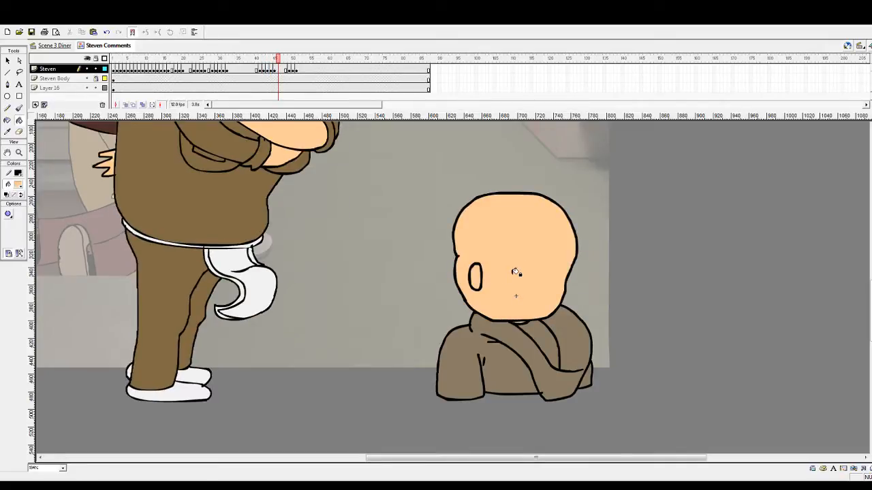
# Fill the back-view heads on frames 49, 50 and 51 of the Steven layer with the skin color
pyautogui.press('.')
pyautogui.press('.')
pyautogui.press('.')
pyautogui.press('.')
pyautogui.press(',')
pyautogui.press(',')
pyautogui.press('.')
pyautogui.click(520, 273)
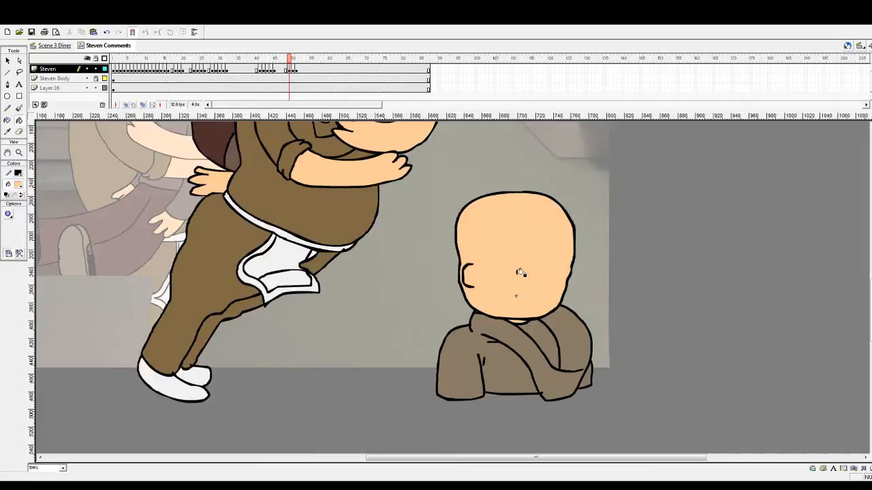
pyautogui.press('.')
pyautogui.click(512, 272)
pyautogui.press('.')
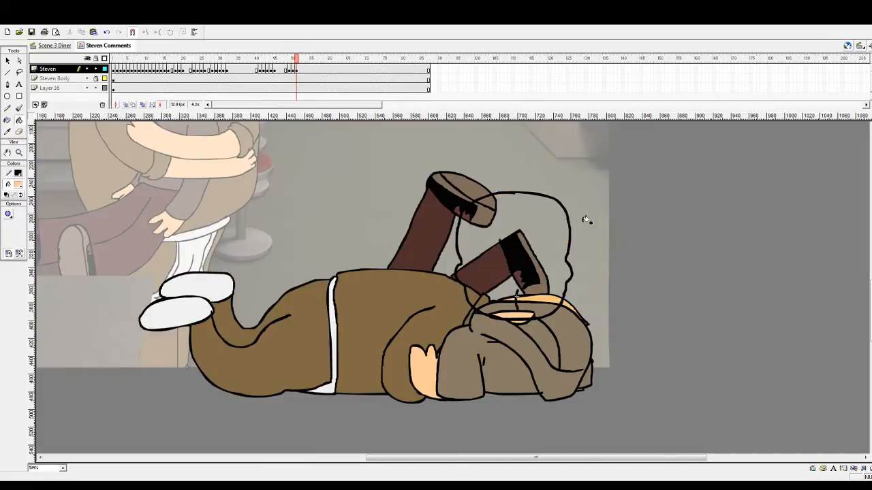
pyautogui.click(552, 226)
# Step through the frames after 51 and play the Steven Comments timeline to check the filled head turn
pyautogui.press('.')
pyautogui.press('.')
pyautogui.press('.')
pyautogui.press('.')
pyautogui.press('.')
pyautogui.press('.')
pyautogui.press('.')
pyautogui.press('.')
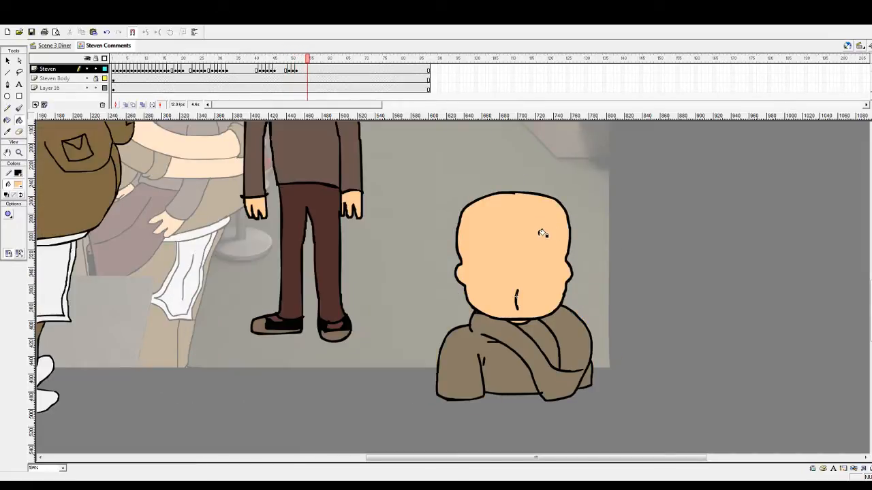
pyautogui.press('.')
pyautogui.press('.')
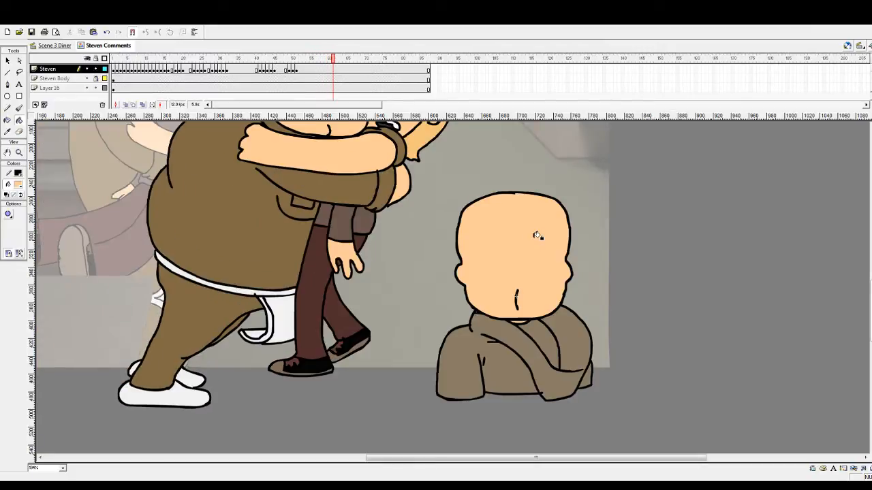
pyautogui.click(213, 69)
pyautogui.press('Return')
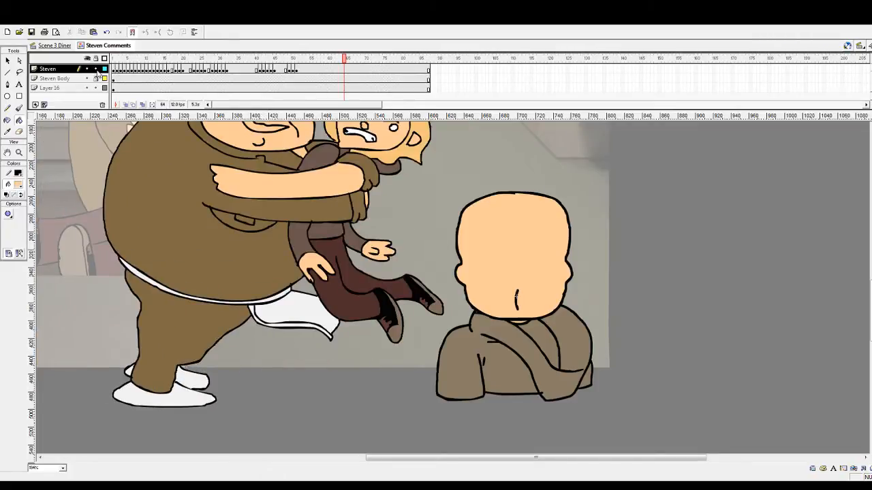
# Lock all layers of the Steven Comments symbol and delete the Layer 16 reference layer
pyautogui.moveTo(98, 70); pyautogui.dragTo(96, 89)
pyautogui.click(87, 88)
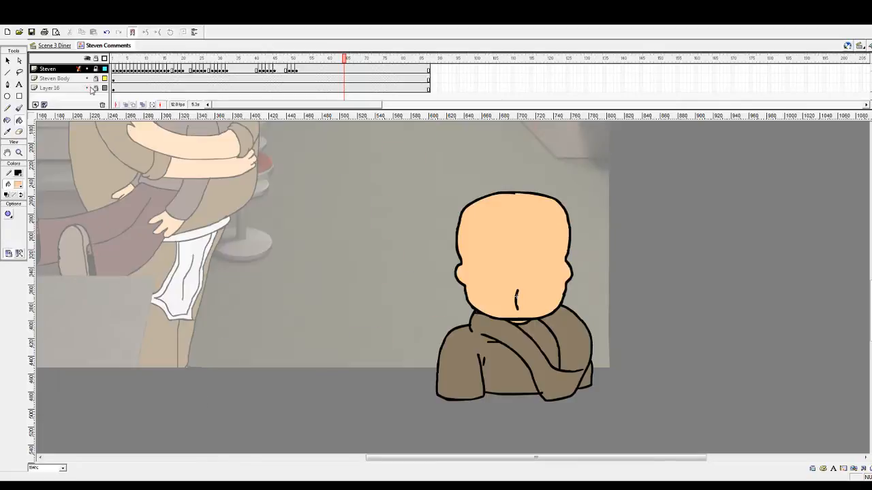
pyautogui.click(87, 87)
pyautogui.click(66, 89)
pyautogui.click(102, 106)
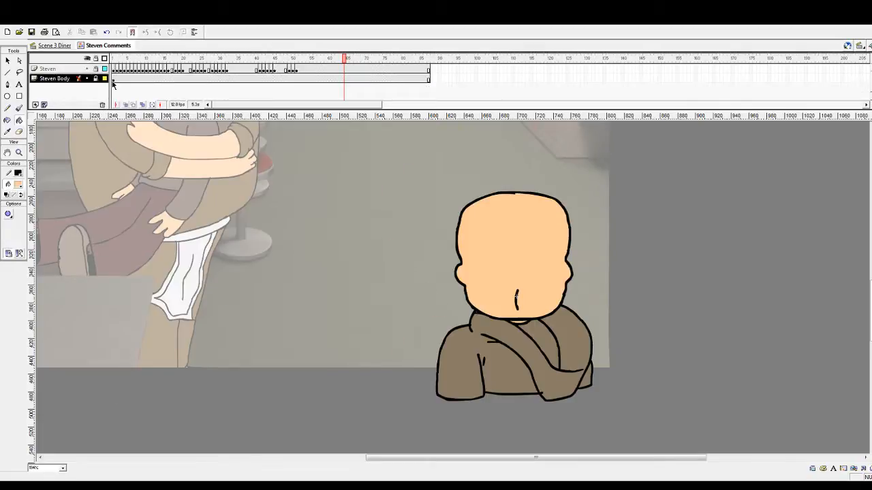
# Return to the Scene 3 Diner timeline, show the whole stage and play the scene from about frame 155
pyautogui.click(57, 45)
pyautogui.click(20, 152)
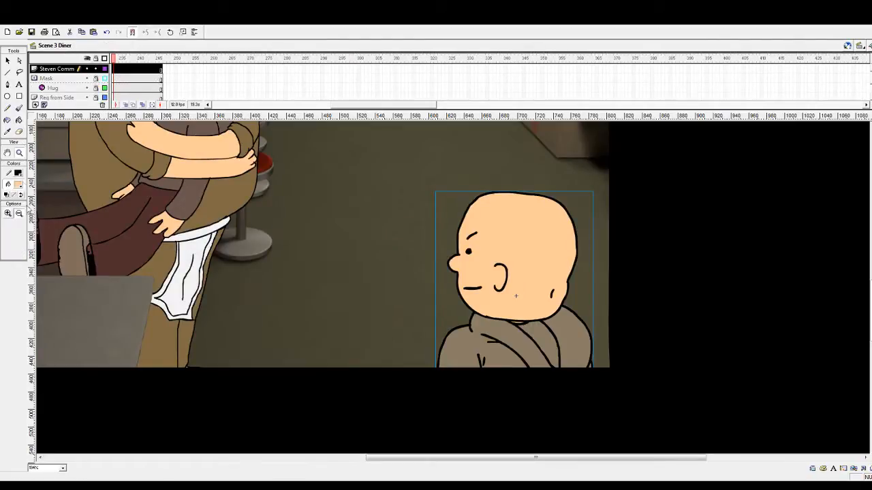
pyautogui.click(19, 213)
pyautogui.click(308, 206)
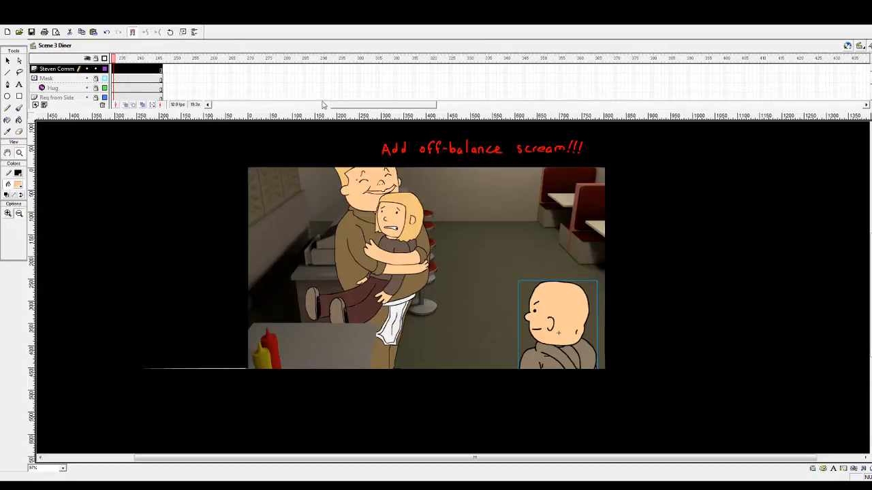
pyautogui.moveTo(354, 106); pyautogui.dragTo(307, 107)
pyautogui.click(161, 59)
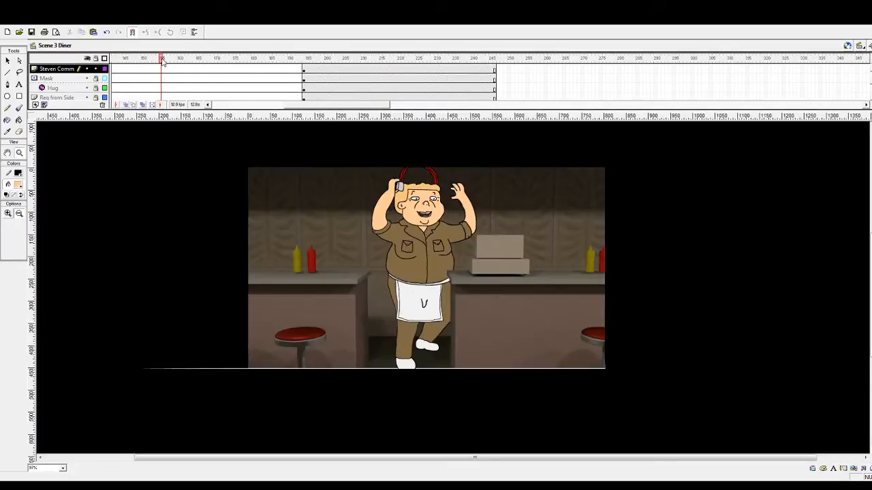
pyautogui.press('Return')
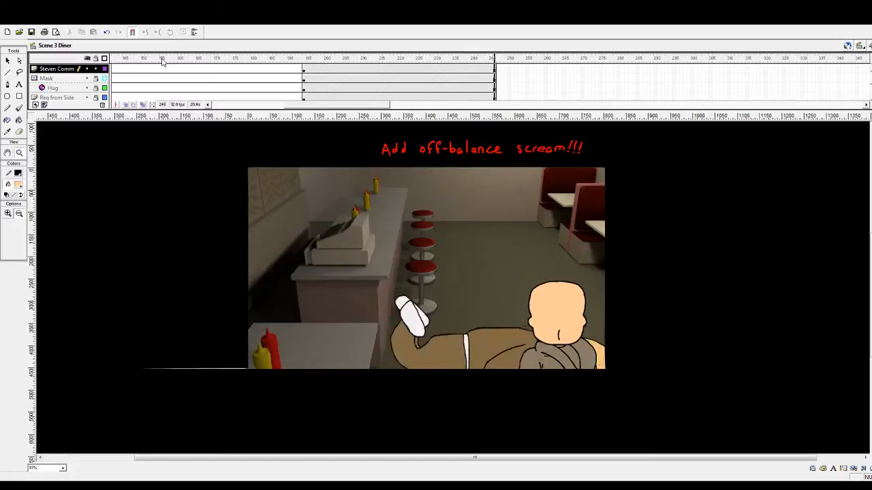
# Replay and scrub the hug shot from frame 194 to its end to review the bald character's head turn
pyautogui.click(305, 59)
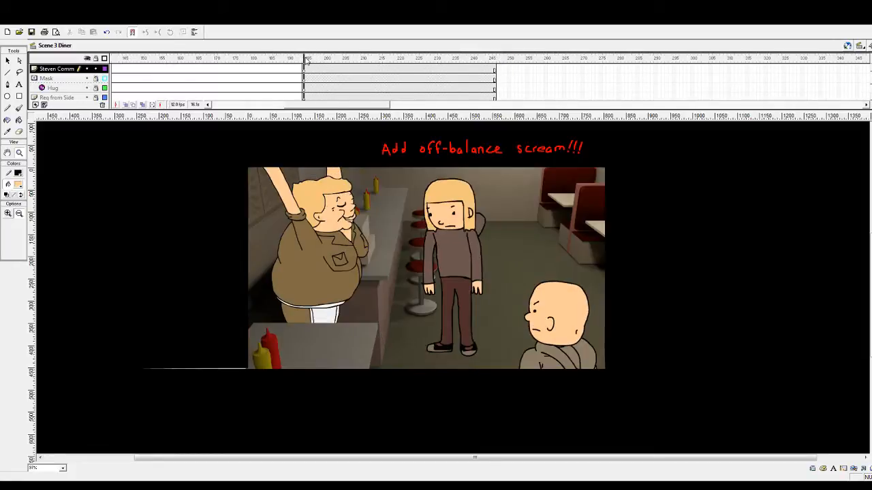
pyautogui.press('Return')
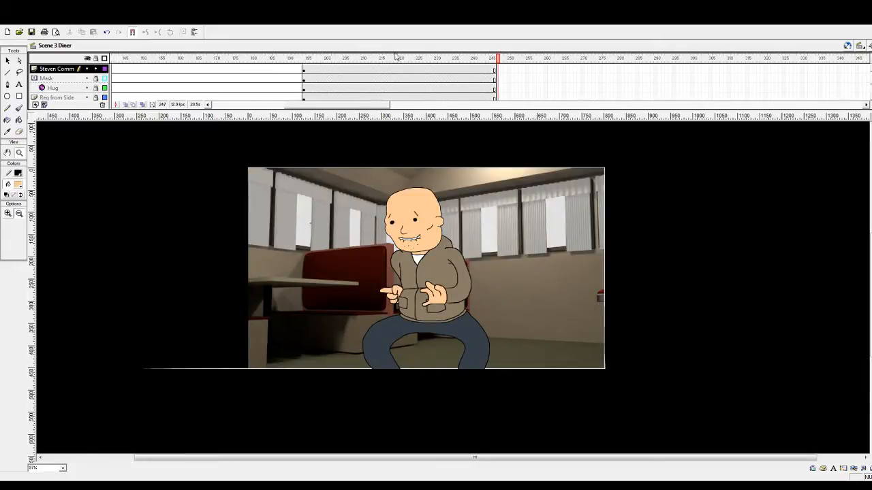
pyautogui.moveTo(338, 58); pyautogui.dragTo(303, 59)
pyautogui.press('Return')
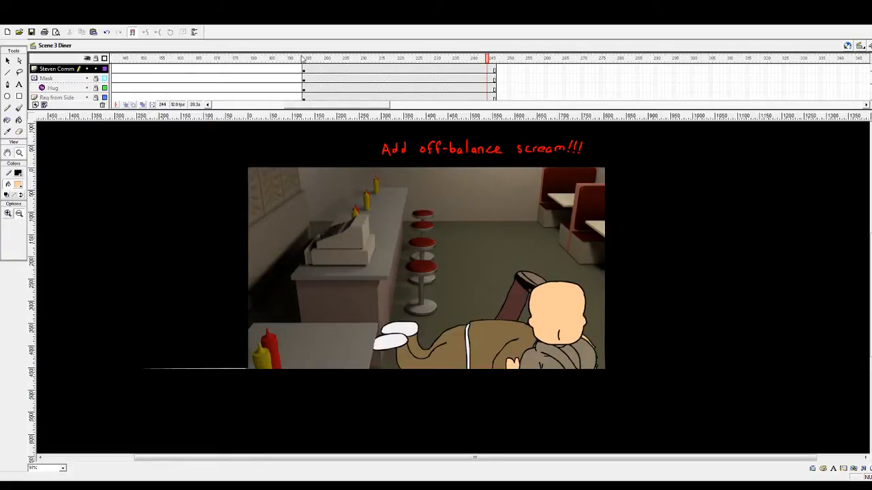
pyautogui.moveTo(312, 60); pyautogui.dragTo(500, 71)
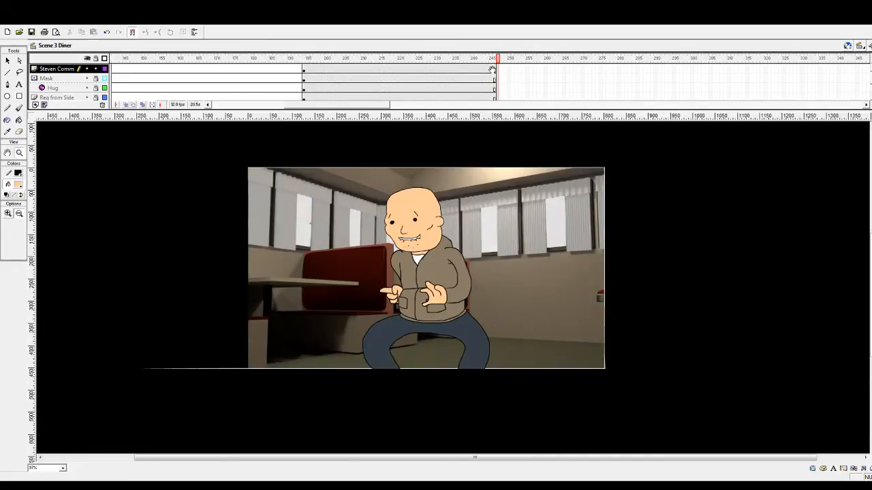
pyautogui.click(305, 62)
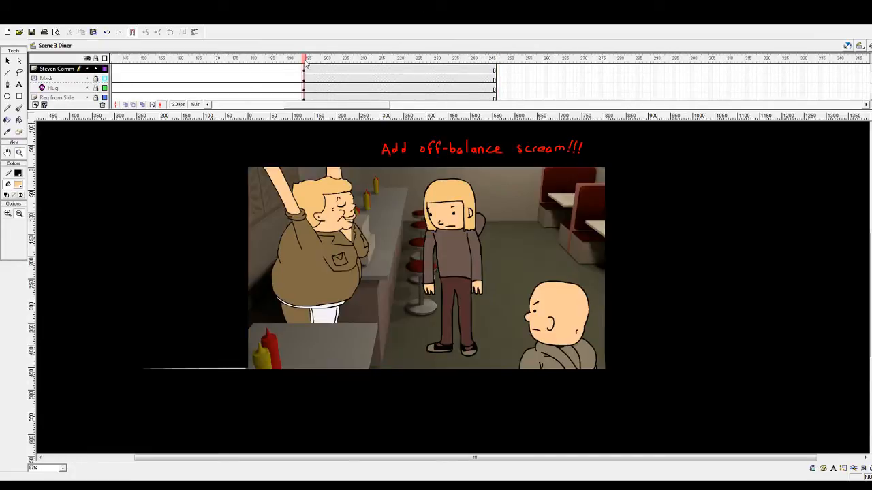
pyautogui.moveTo(305, 62); pyautogui.dragTo(498, 65)
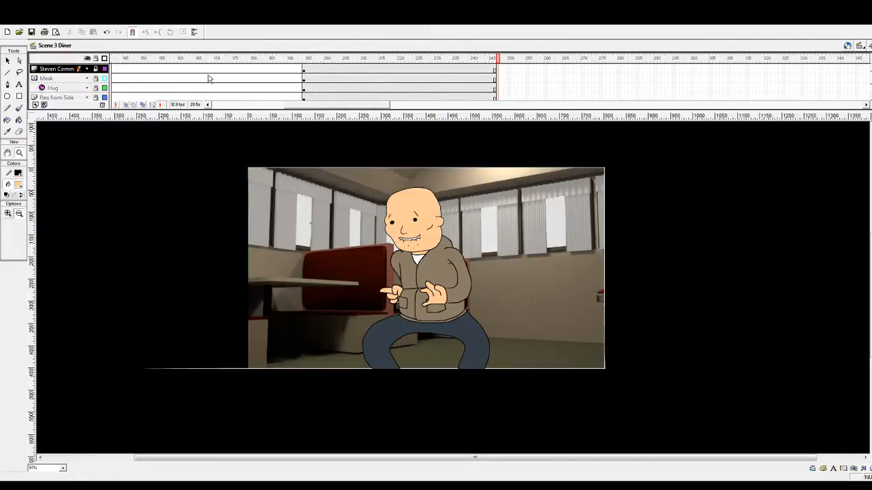
# Scrub the hug shot again and spot-check the following shots of Scene 3 up to about frame 398
pyautogui.click(315, 59)
pyautogui.moveTo(320, 60); pyautogui.dragTo(523, 61)
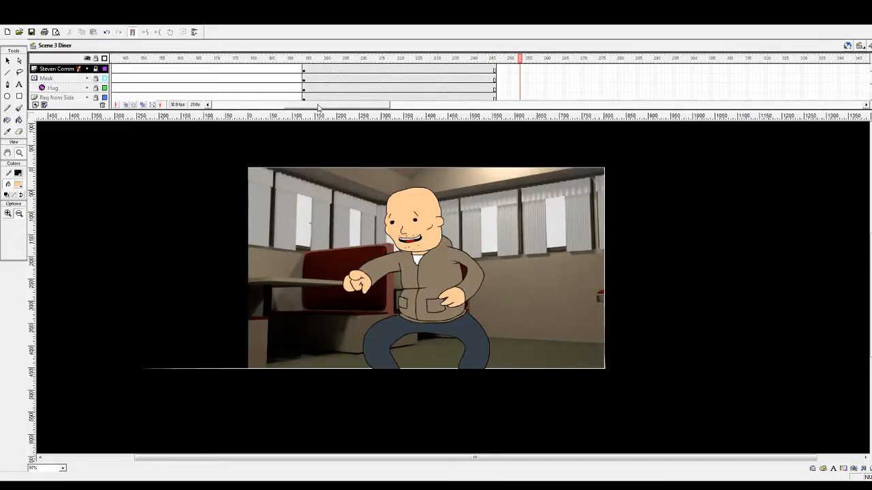
pyautogui.moveTo(319, 107); pyautogui.dragTo(355, 108)
pyautogui.click(419, 58)
pyautogui.press('Return')
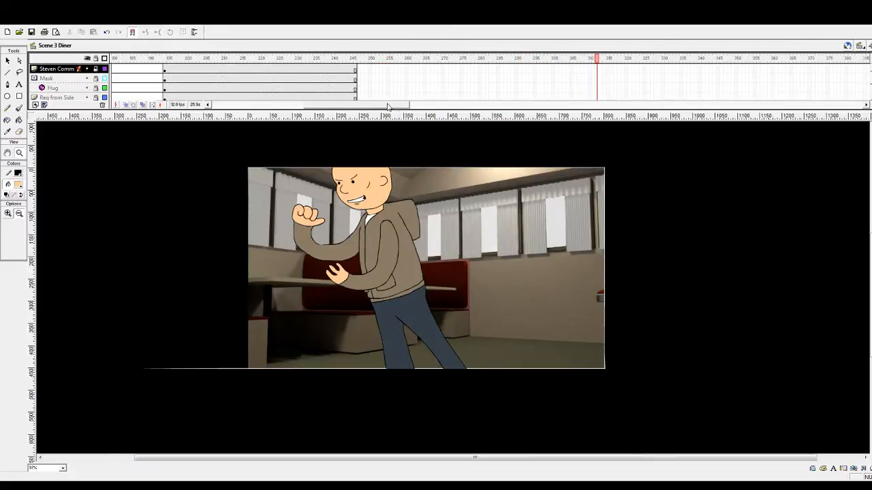
pyautogui.moveTo(388, 107); pyautogui.dragTo(434, 107)
pyautogui.click(329, 60)
pyautogui.click(397, 63)
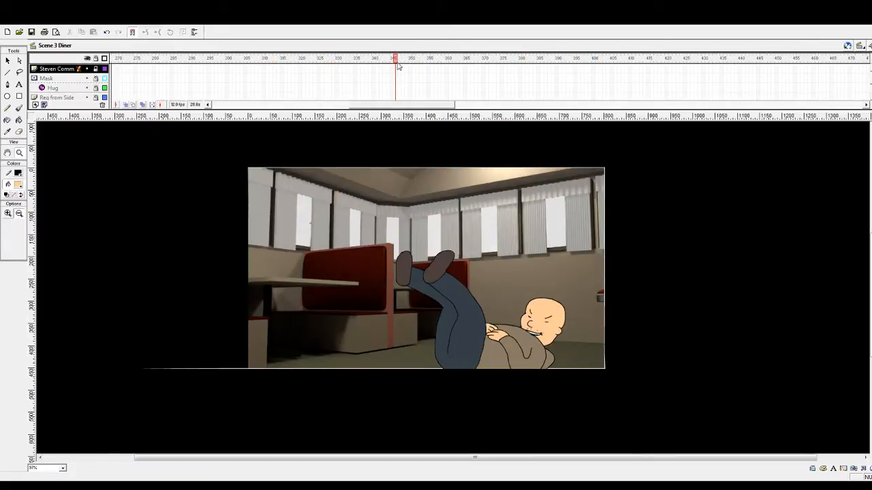
pyautogui.click(421, 62)
pyautogui.click(472, 61)
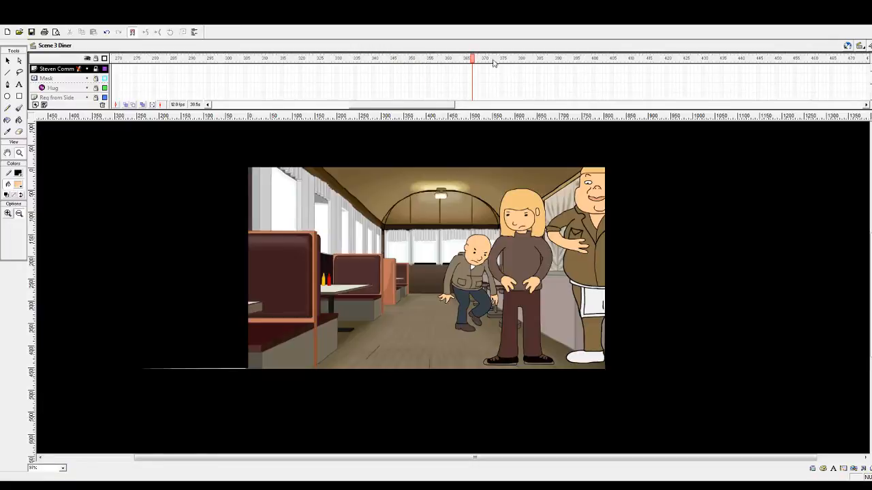
pyautogui.click(529, 60)
pyautogui.click(563, 60)
pyautogui.click(591, 61)
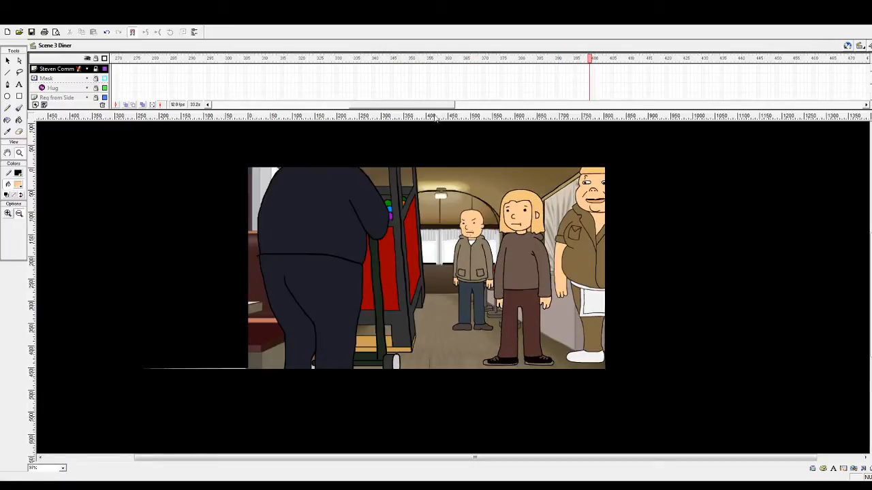
# Spot-check the red cart delivery and the close-up shots of Scene 3 between about frames 405 and 498
pyautogui.moveTo(430, 108); pyautogui.dragTo(463, 108)
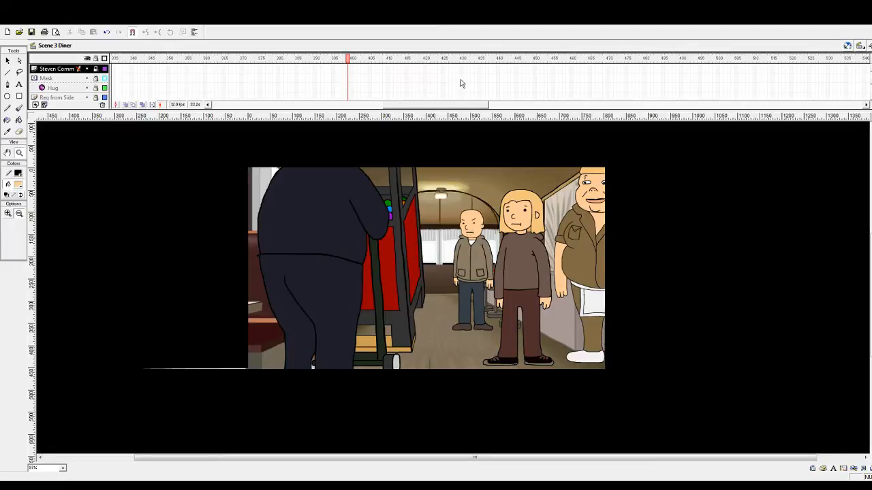
pyautogui.click(374, 60)
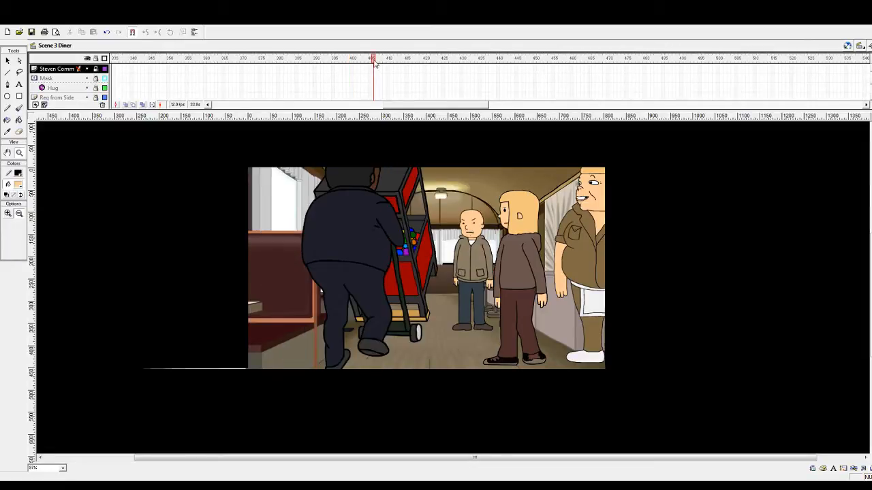
pyautogui.click(406, 61)
pyautogui.click(444, 61)
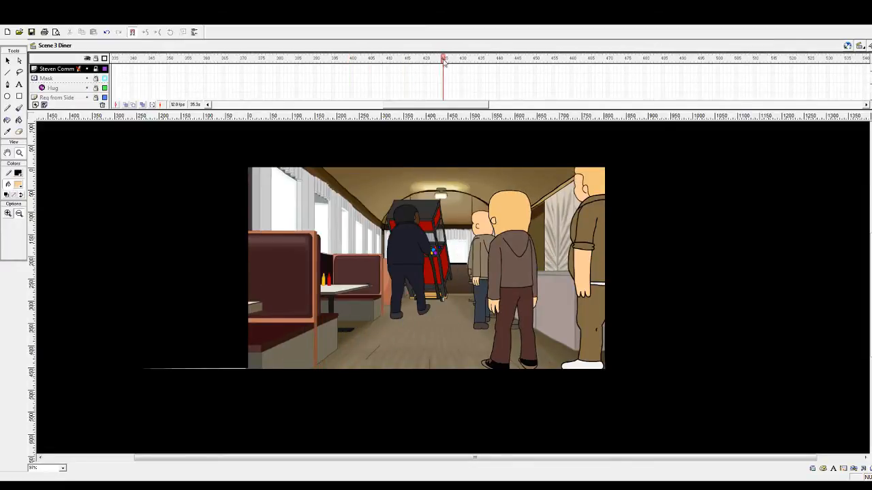
pyautogui.click(473, 61)
pyautogui.click(516, 61)
pyautogui.click(557, 61)
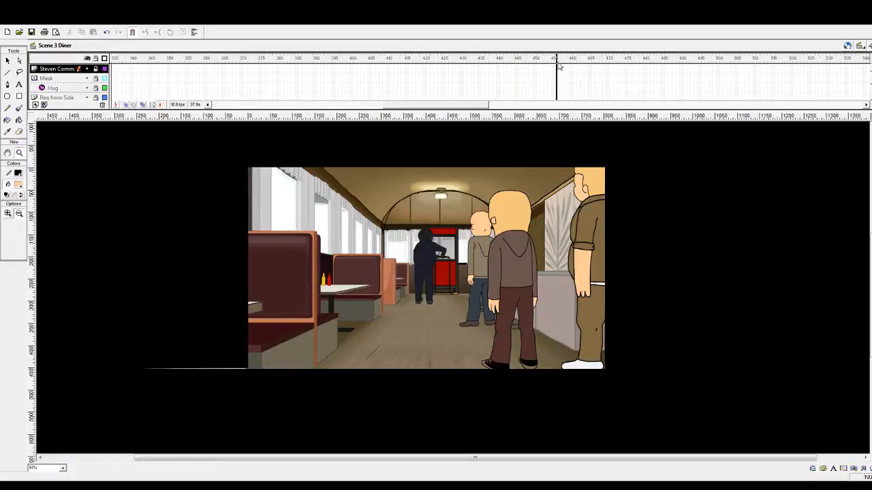
pyautogui.click(608, 60)
pyautogui.click(632, 61)
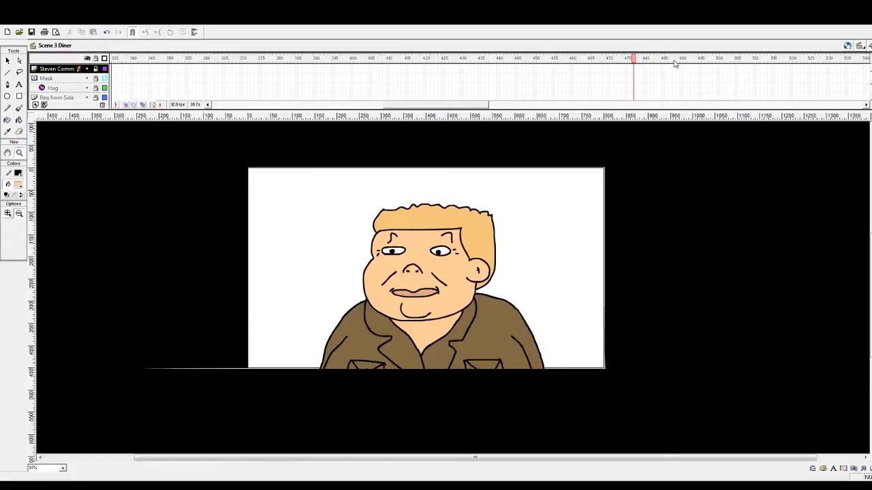
pyautogui.click(673, 60)
pyautogui.click(712, 60)
pyautogui.click(677, 60)
pyautogui.click(616, 60)
pyautogui.click(578, 61)
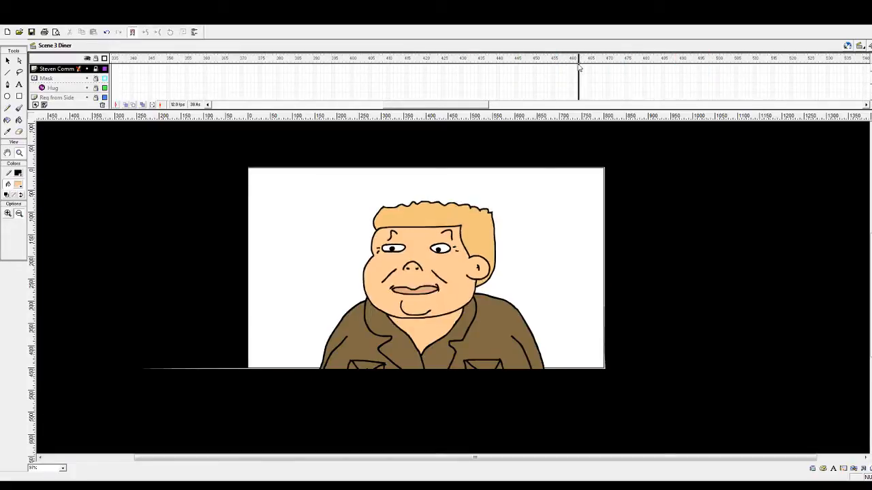
pyautogui.click(565, 60)
pyautogui.moveTo(565, 64)
pyautogui.mouseDown()
pyautogui.moveTo(683, 66)
pyautogui.moveTo(553, 66)
pyautogui.mouseUp()
# Go back to the start of Scene 3 and check the opening exterior shot with the green name-change note
pyautogui.moveTo(475, 107); pyautogui.dragTo(275, 111)
pyautogui.click(129, 63)
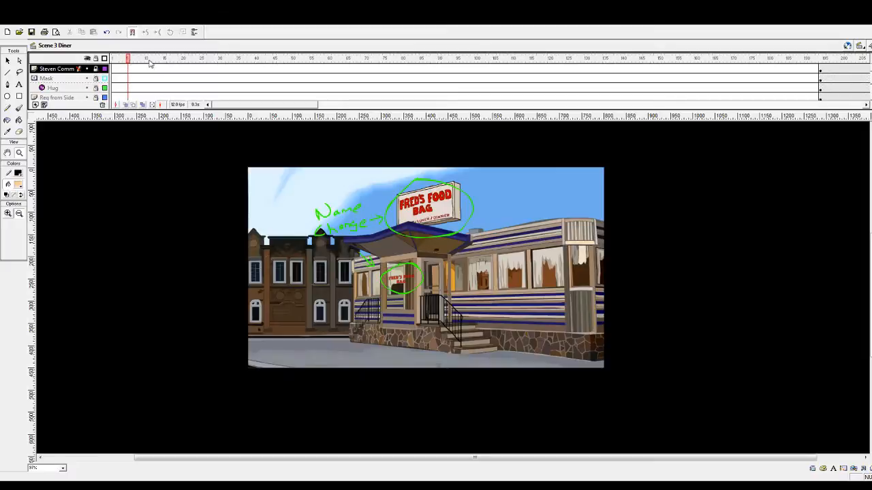
pyautogui.click(201, 61)
# Frame the view of Scene 5 Followed on the diner exterior and the characters standing at its entrance
pyautogui.moveTo(371, 184); pyautogui.dragTo(488, 241)
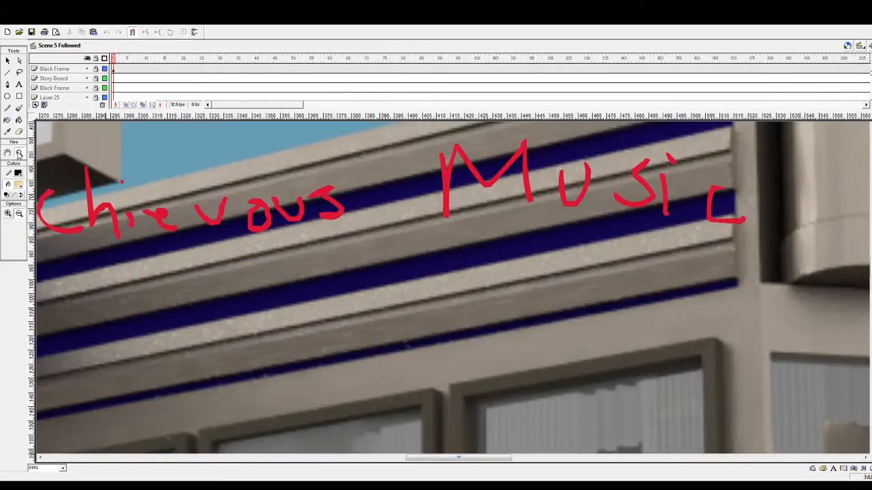
pyautogui.click(443, 242)
pyautogui.click(419, 248)
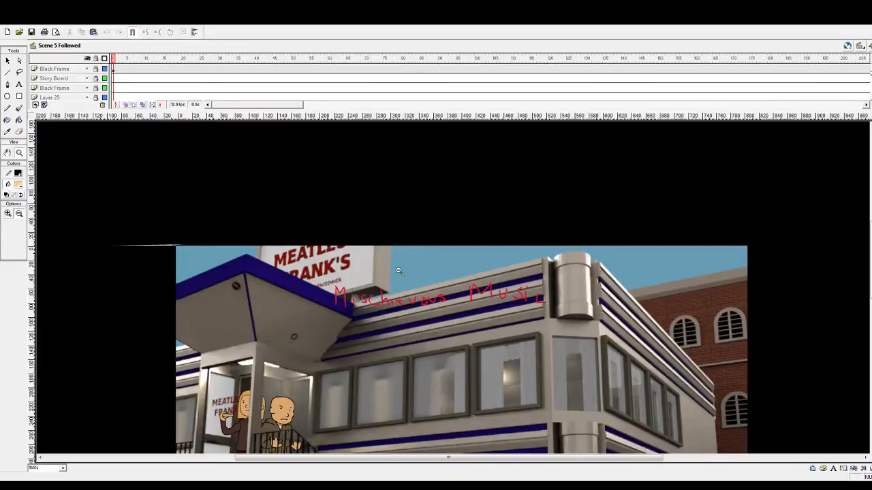
pyautogui.scroll(-2, 399, 271)
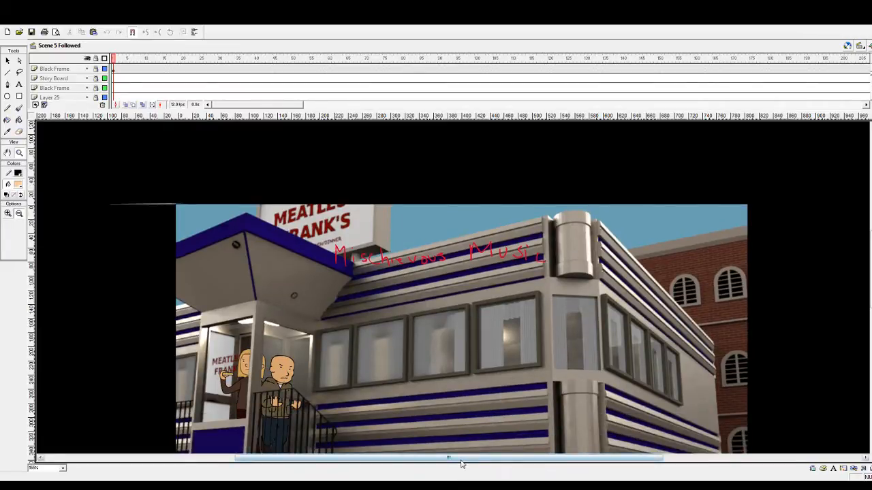
pyautogui.moveTo(462, 460); pyautogui.dragTo(430, 460)
pyautogui.scroll(-2, 431, 408)
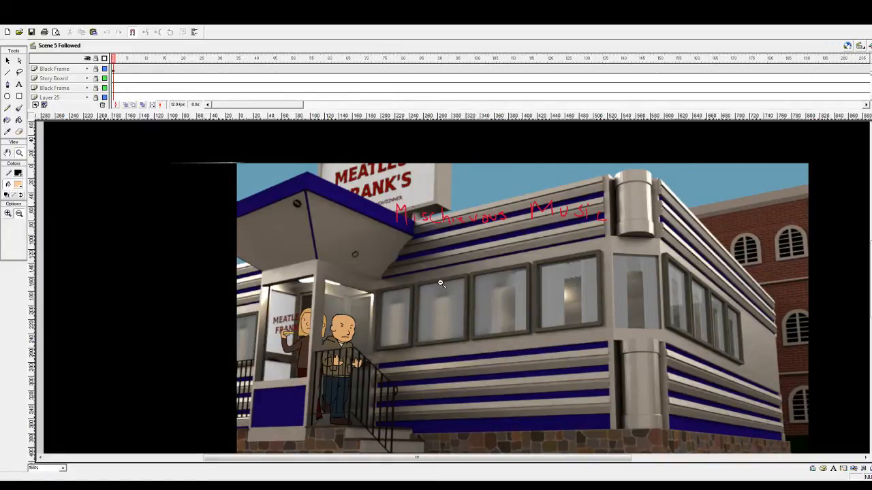
# Inspect the circled Fred's Food Bag sign in Scene 3 Diner and look through the layer stack for its artwork
pyautogui.scroll(2, 440, 282)
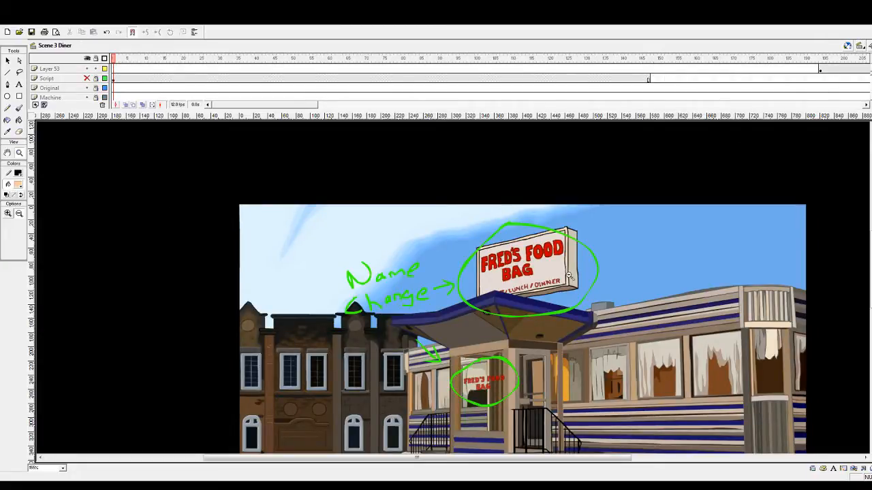
pyautogui.moveTo(461, 230); pyautogui.dragTo(624, 312)
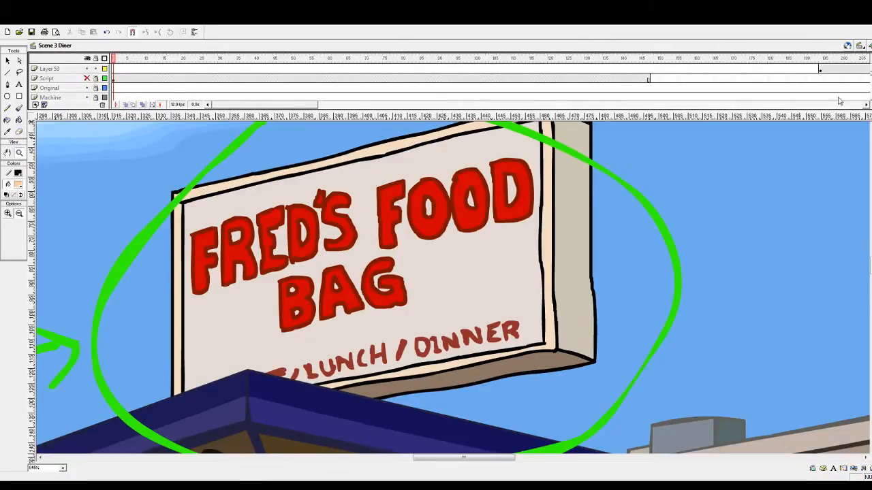
pyautogui.scroll(-10, 870, 81)
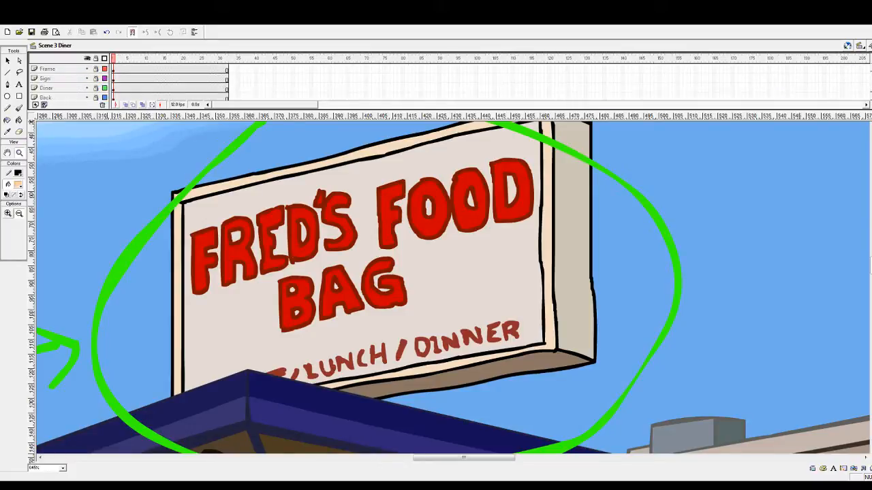
pyautogui.scroll(3, 869, 82)
pyautogui.scroll(-3, 869, 82)
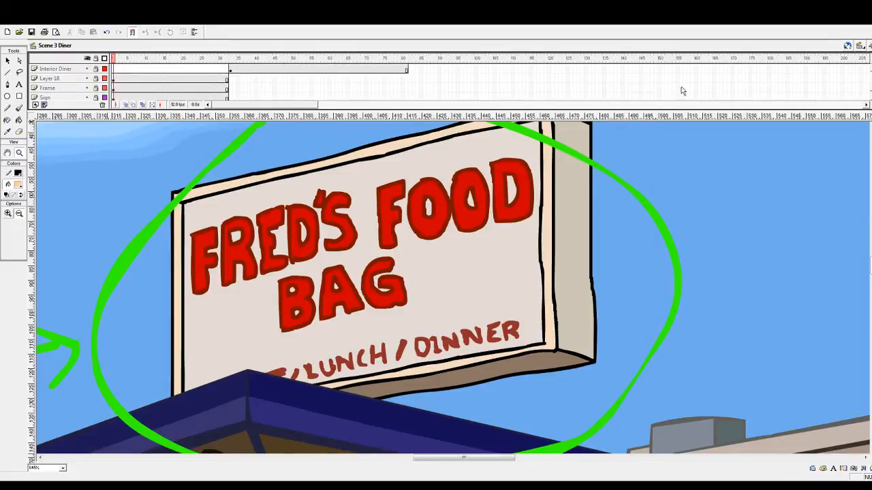
pyautogui.click(88, 79)
pyautogui.click(88, 79)
pyautogui.click(87, 88)
pyautogui.click(20, 214)
pyautogui.click(465, 233)
pyautogui.scroll(-3, 465, 234)
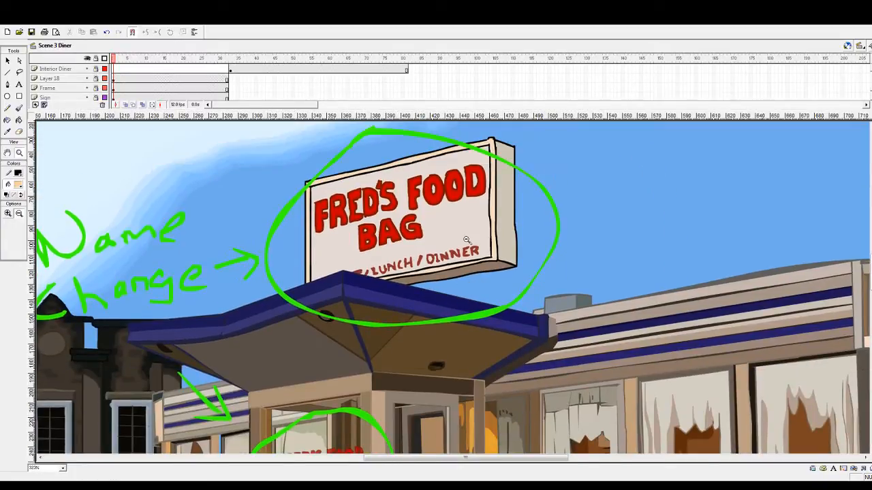
pyautogui.scroll(1, 455, 231)
# Toggle the visibility of the Diner, Sign and Back layers one at a time to find which one holds the rooftop sign
pyautogui.moveTo(869, 75); pyautogui.dragTo(870, 92)
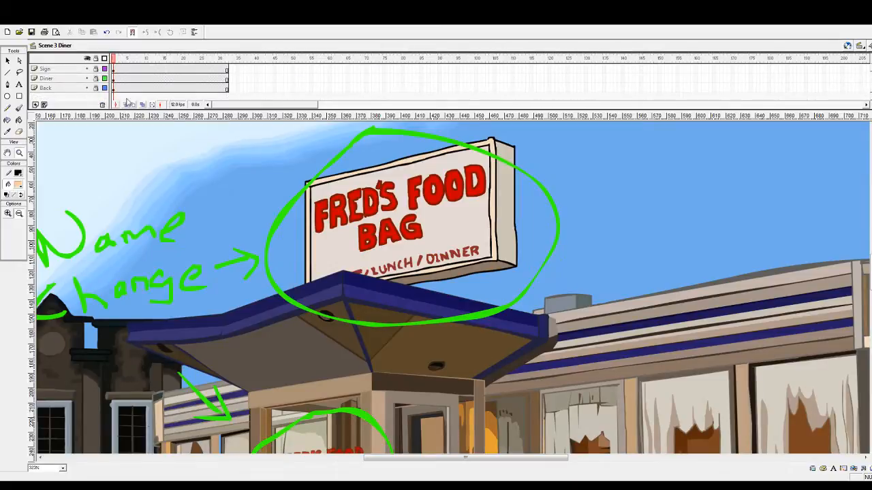
pyautogui.click(89, 77)
pyautogui.click(89, 78)
pyautogui.click(88, 78)
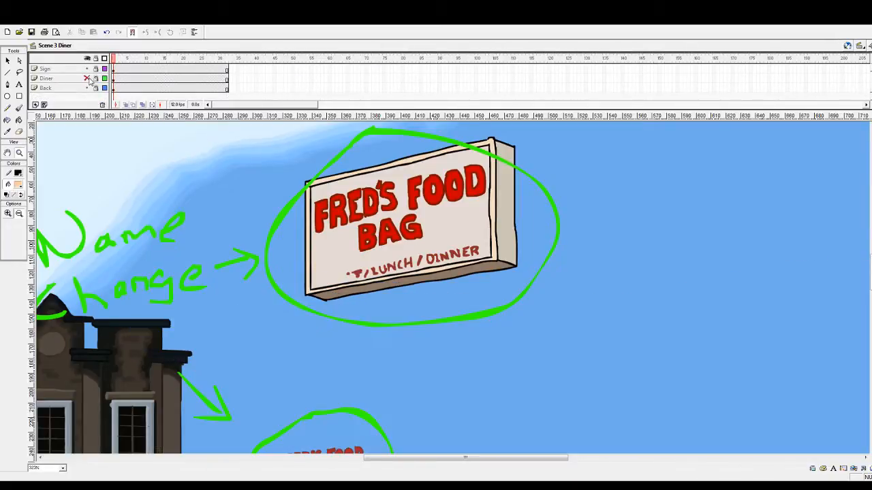
pyautogui.click(87, 78)
pyautogui.click(88, 70)
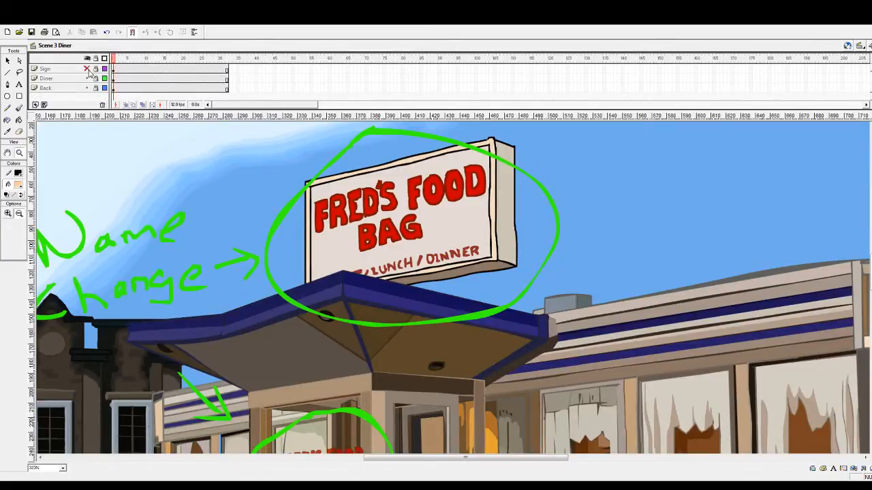
pyautogui.click(89, 70)
pyautogui.click(89, 71)
pyautogui.click(89, 70)
pyautogui.click(89, 70)
pyautogui.click(88, 78)
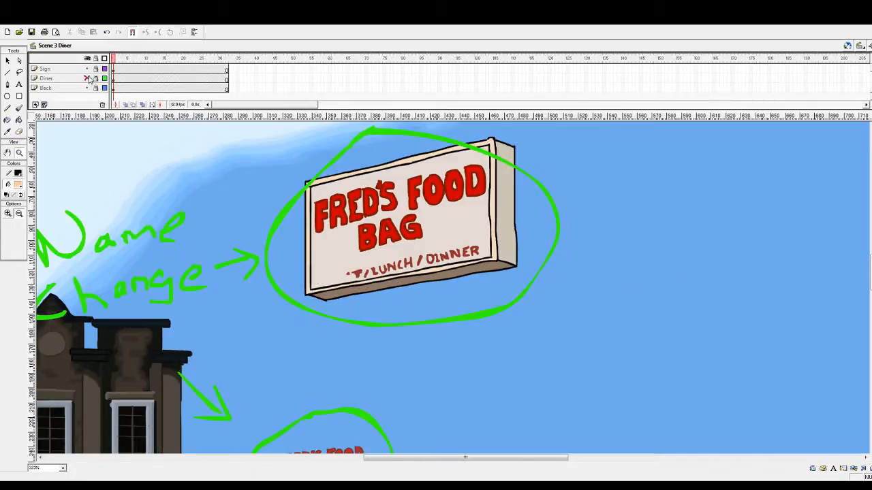
pyautogui.click(88, 79)
pyautogui.click(89, 88)
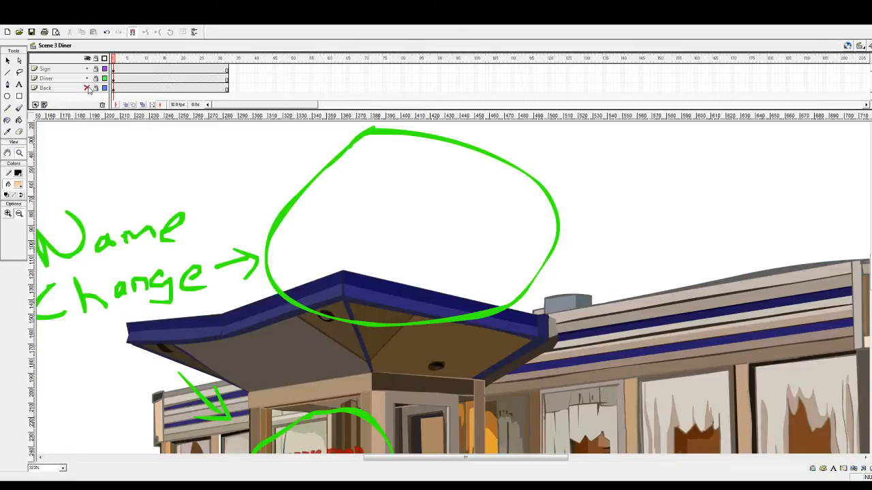
pyautogui.click(89, 88)
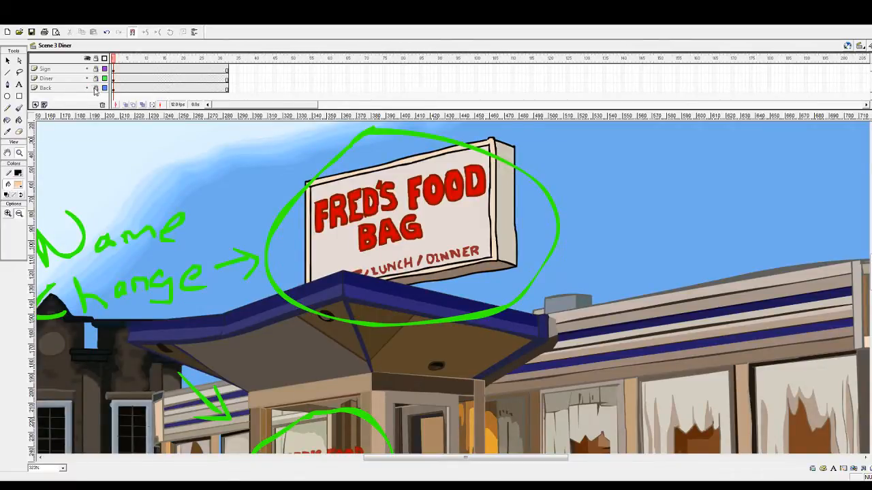
# Insert a new layer directly above the Back layer and remove its frames beyond the exterior shot's end
pyautogui.click(58, 89)
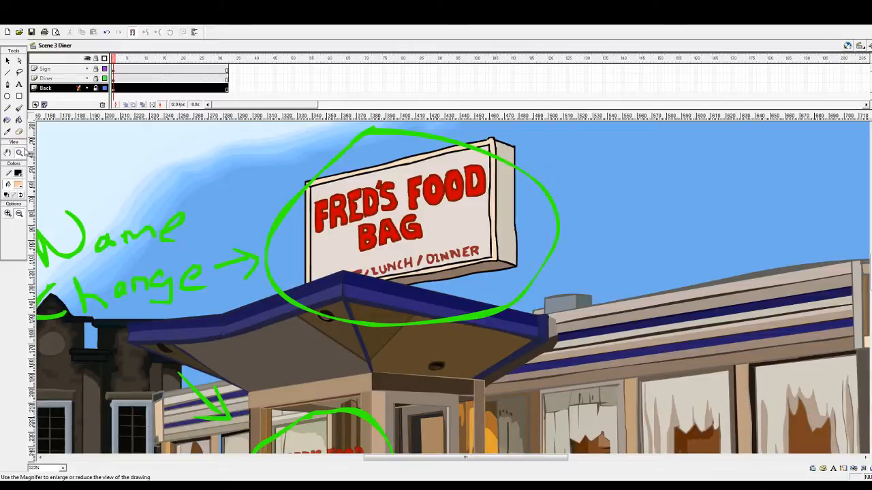
pyautogui.click(36, 106)
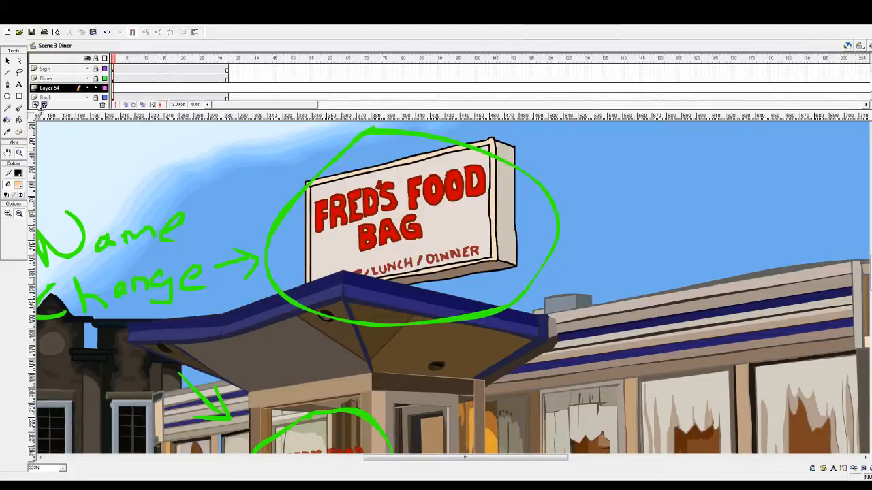
pyautogui.moveTo(233, 89); pyautogui.dragTo(311, 90)
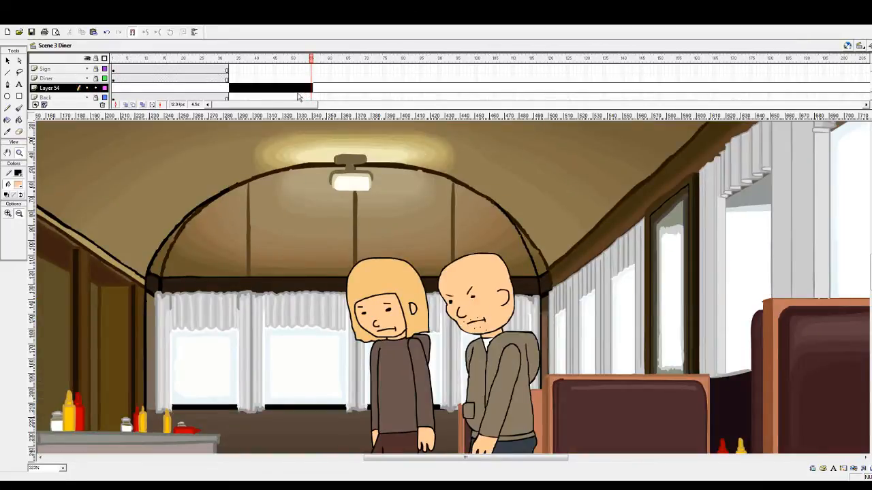
pyautogui.hotkey('shift', 'F5')
pyautogui.hotkey('shift', 'F5')
pyautogui.hotkey('shift', 'F5')
pyautogui.hotkey('shift', 'F5')
pyautogui.hotkey('shift', 'F5')
pyautogui.hotkey('shift', 'F5')
pyautogui.hotkey('shift', 'F5')
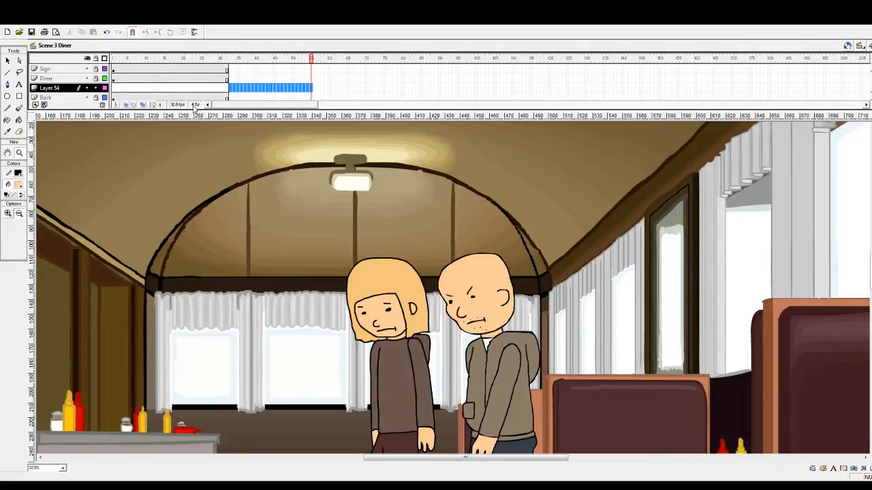
# On the new layer, brush the first short yellow strokes for a letter N along the feet of the A in BAG
pyautogui.click(115, 88)
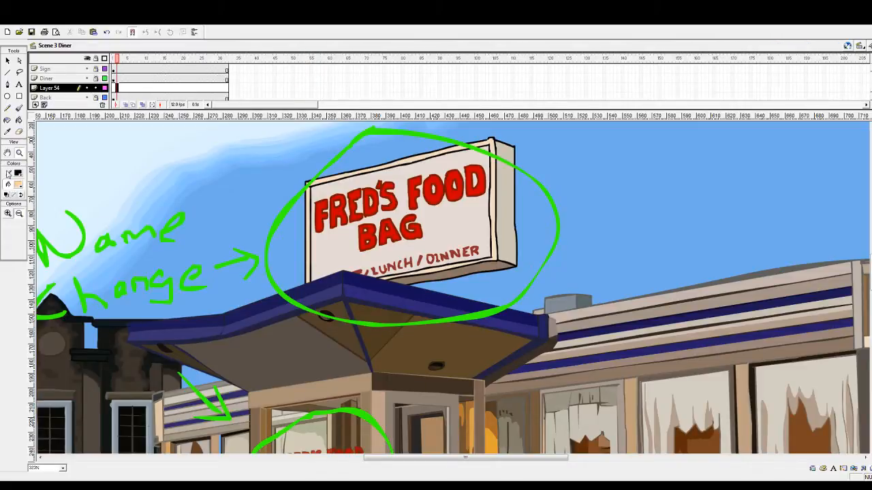
pyautogui.moveTo(291, 148); pyautogui.dragTo(589, 301)
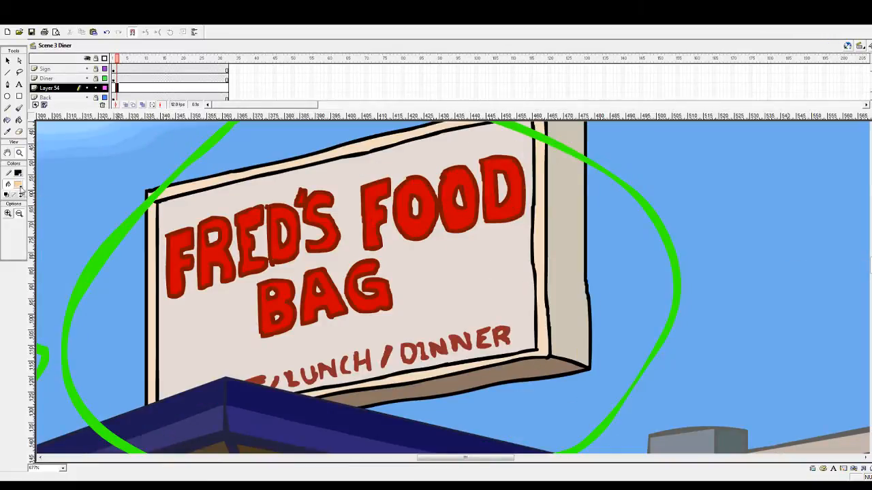
pyautogui.click(19, 108)
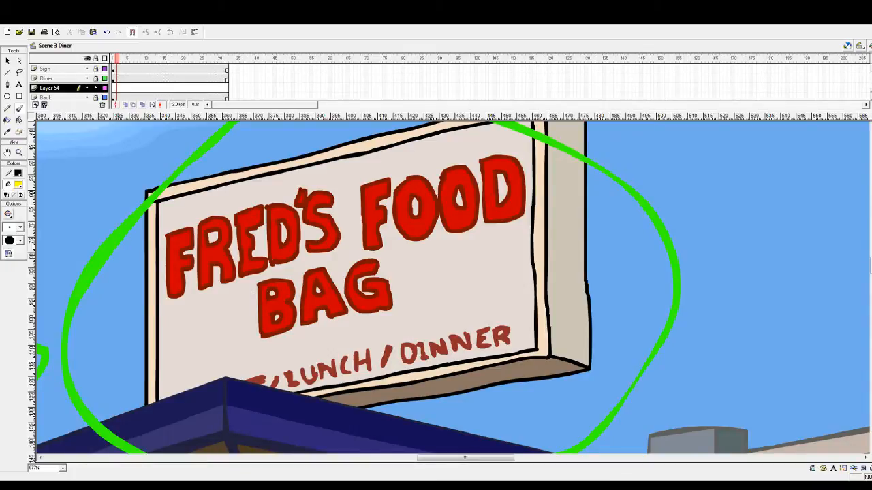
pyautogui.moveTo(296, 275)
pyautogui.mouseDown()
pyautogui.moveTo(320, 270)
pyautogui.moveTo(304, 281)
pyautogui.moveTo(303, 309)
pyautogui.mouseUp()
pyautogui.hotkey('ctrl', 'z')
pyautogui.hotkey('ctrl', 'z')
pyautogui.moveTo(303, 324); pyautogui.dragTo(346, 314)
pyautogui.hotkey('ctrl', 'z')
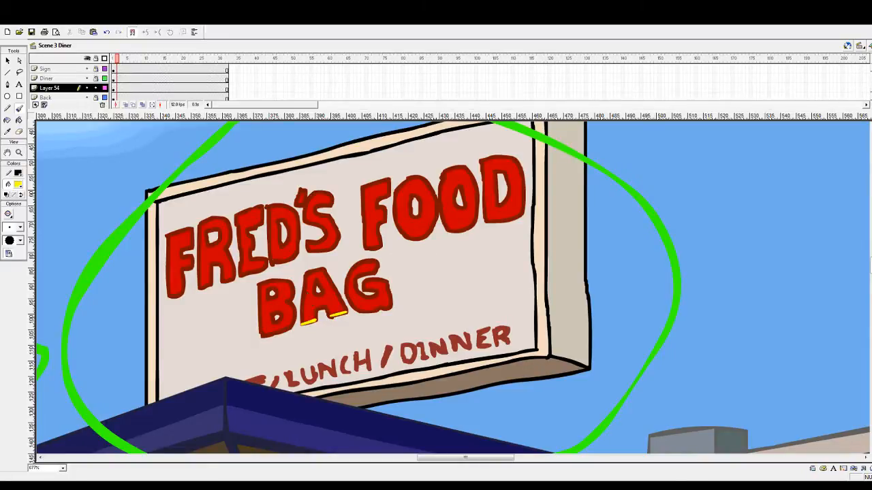
# Complete the yellow outline of the letter N over the A of BAG with its uprights and diagonals
pyautogui.moveTo(309, 287); pyautogui.dragTo(315, 322)
pyautogui.moveTo(297, 298); pyautogui.dragTo(301, 324)
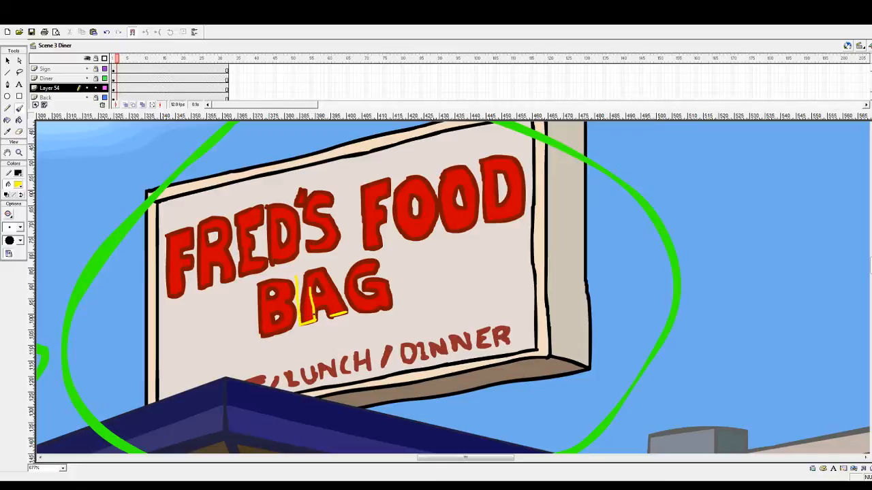
pyautogui.hotkey('ctrl', 'z')
pyautogui.hotkey('ctrl', 'y')
pyautogui.moveTo(309, 289); pyautogui.dragTo(331, 315)
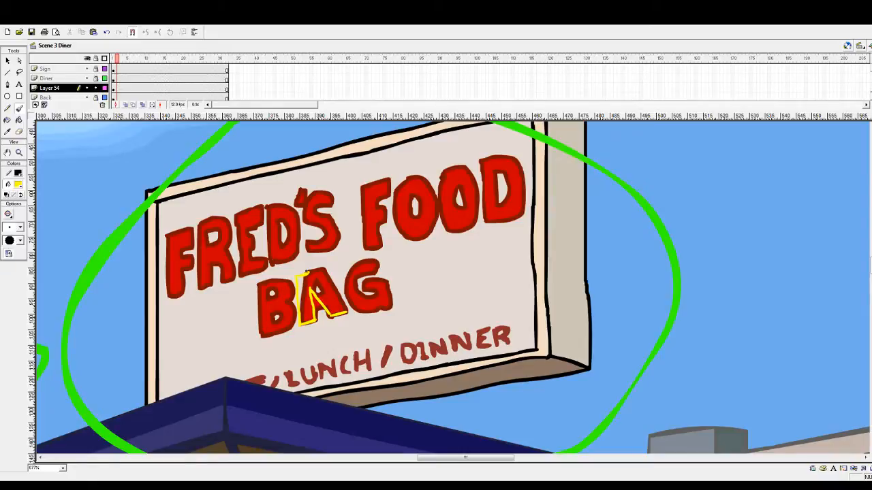
pyautogui.moveTo(312, 272)
pyautogui.mouseDown()
pyautogui.moveTo(330, 309)
pyautogui.moveTo(326, 279)
pyautogui.moveTo(335, 269)
pyautogui.moveTo(337, 288)
pyautogui.moveTo(336, 268)
pyautogui.moveTo(347, 313)
pyautogui.mouseUp()
# Move the yellow N outline slightly right and up along the slant of the sign
pyautogui.click(8, 60)
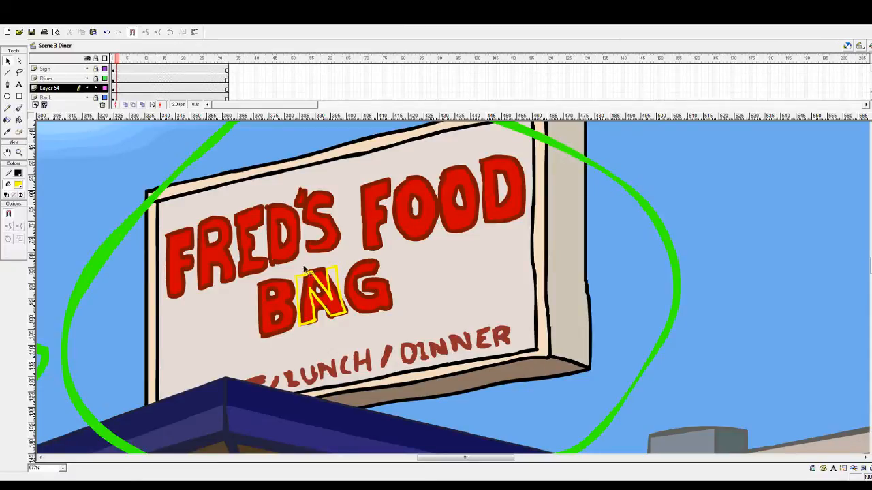
pyautogui.moveTo(286, 263); pyautogui.dragTo(367, 329)
pyautogui.moveTo(324, 291); pyautogui.dragTo(336, 285)
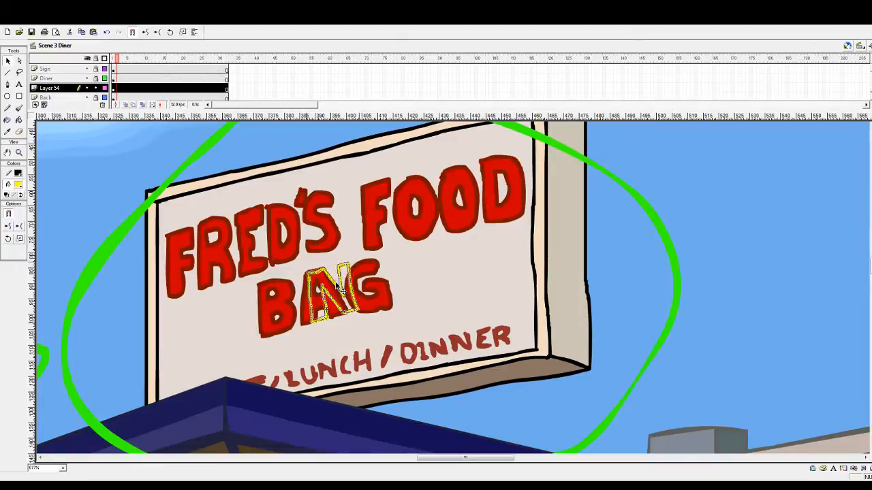
pyautogui.click(373, 285)
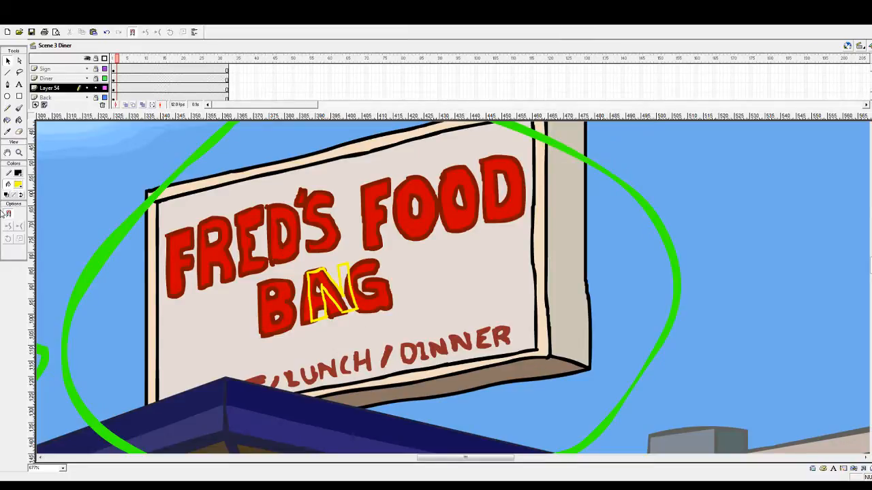
# Brush the yellow outlines of K'S after the N, following the slant of the sign
pyautogui.click(19, 109)
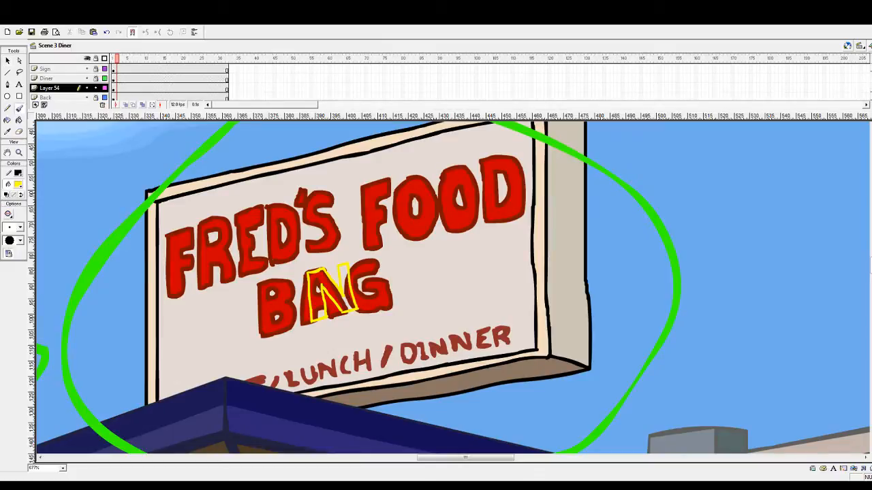
pyautogui.moveTo(357, 262); pyautogui.dragTo(365, 310)
pyautogui.hotkey('ctrl', 'z')
pyautogui.moveTo(357, 262)
pyautogui.mouseDown()
pyautogui.moveTo(366, 306)
pyautogui.moveTo(378, 310)
pyautogui.moveTo(374, 285)
pyautogui.mouseUp()
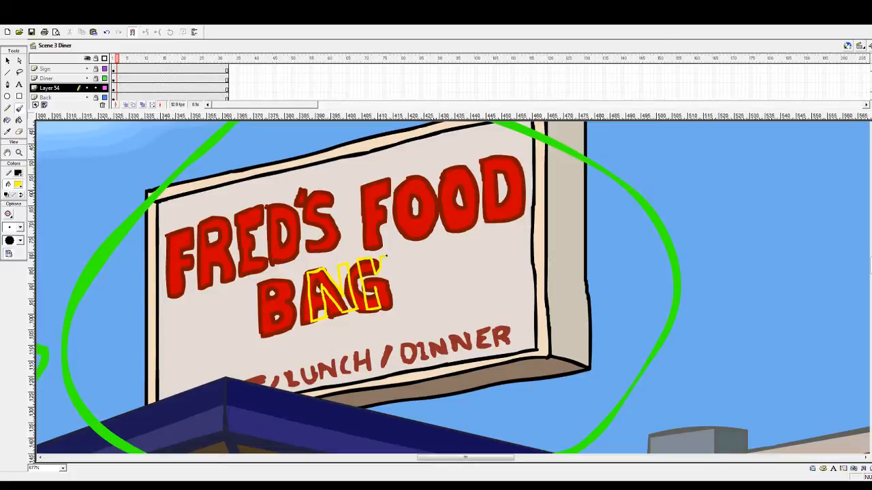
pyautogui.moveTo(395, 252); pyautogui.dragTo(395, 252)
pyautogui.moveTo(374, 285); pyautogui.dragTo(391, 306)
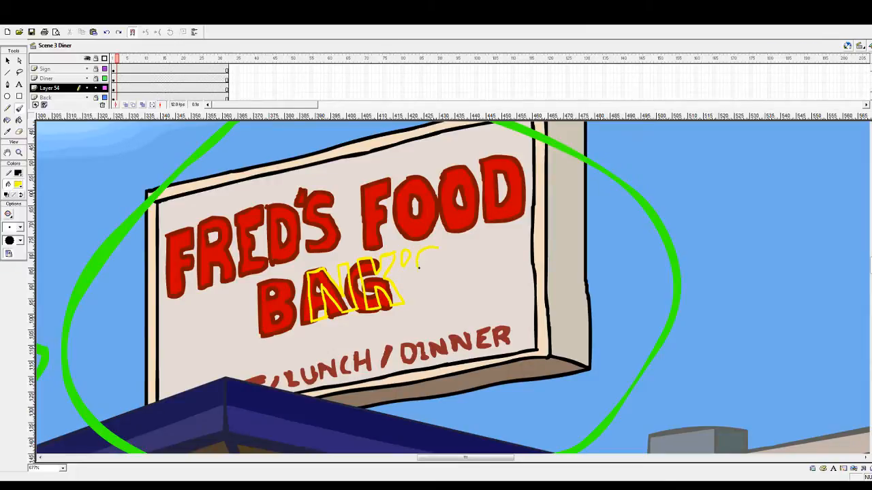
pyautogui.moveTo(430, 271); pyautogui.dragTo(427, 284)
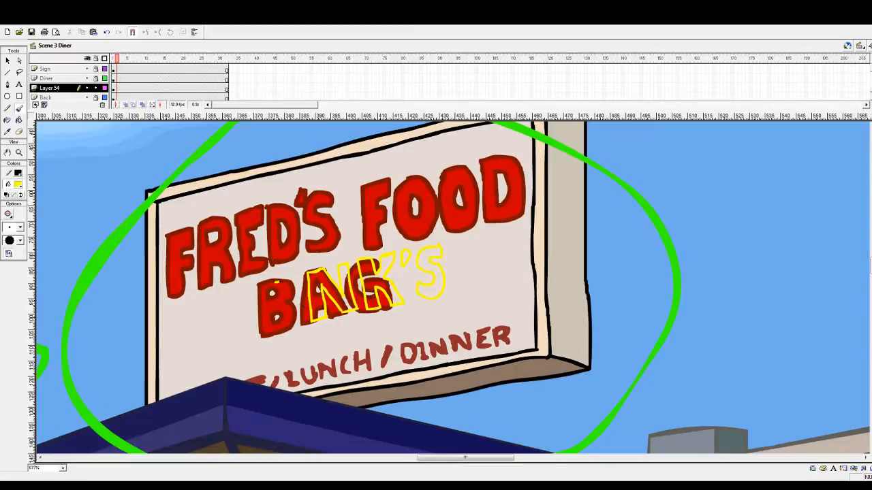
# Brush the yellow outline of the letter A, including its inner hole, over the B of BAG
pyautogui.moveTo(277, 282)
pyautogui.mouseDown()
pyautogui.moveTo(304, 326)
pyautogui.moveTo(275, 310)
pyautogui.moveTo(274, 328)
pyautogui.moveTo(265, 333)
pyautogui.moveTo(275, 281)
pyautogui.moveTo(292, 293)
pyautogui.moveTo(303, 330)
pyautogui.mouseUp()
pyautogui.hotkey('ctrl', 'z')
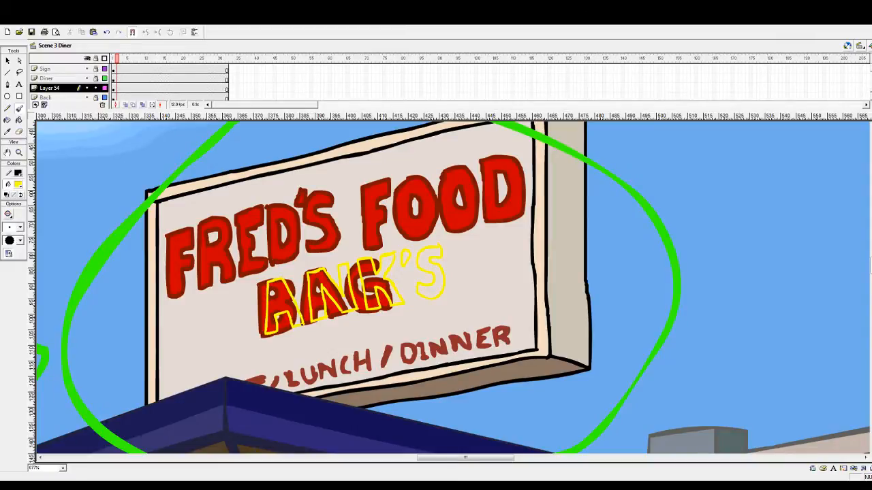
pyautogui.moveTo(274, 294)
pyautogui.mouseDown()
pyautogui.moveTo(274, 304)
pyautogui.moveTo(284, 301)
pyautogui.moveTo(275, 293)
pyautogui.mouseUp()
pyautogui.click(8, 60)
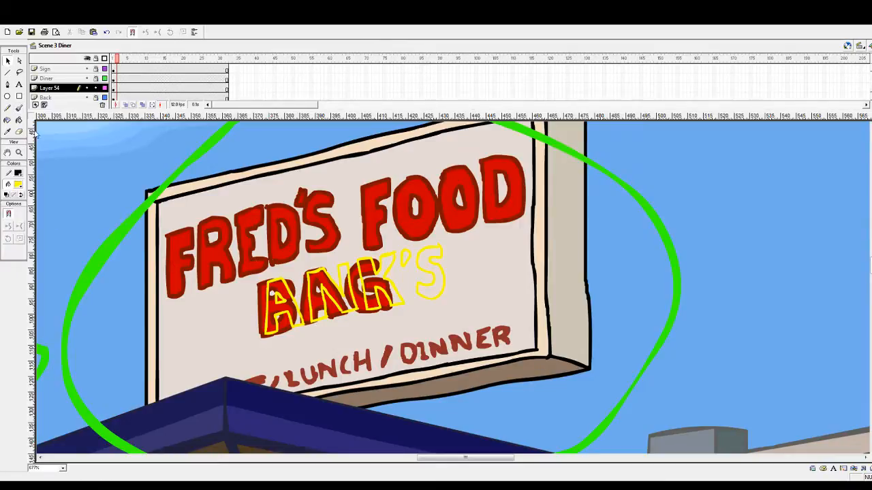
# Brush the yellow outline of the letter R before the A, undoing and redrawing strokes until its shape is complete
pyautogui.click(18, 108)
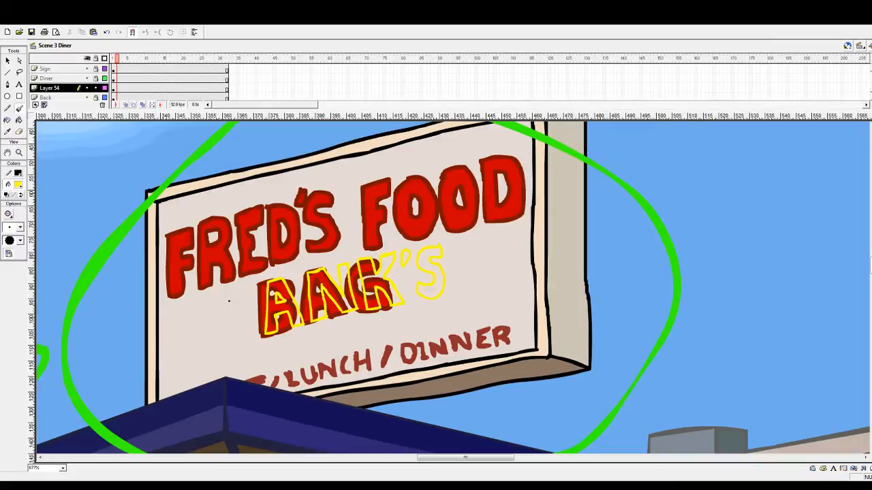
pyautogui.hotkey('ctrl', 'z')
pyautogui.moveTo(249, 339); pyautogui.dragTo(255, 336)
pyautogui.hotkey('ctrl', 'z')
pyautogui.moveTo(252, 290)
pyautogui.mouseDown()
pyautogui.moveTo(256, 312)
pyautogui.moveTo(246, 313)
pyautogui.moveTo(256, 337)
pyautogui.mouseUp()
pyautogui.hotkey('ctrl', 'z')
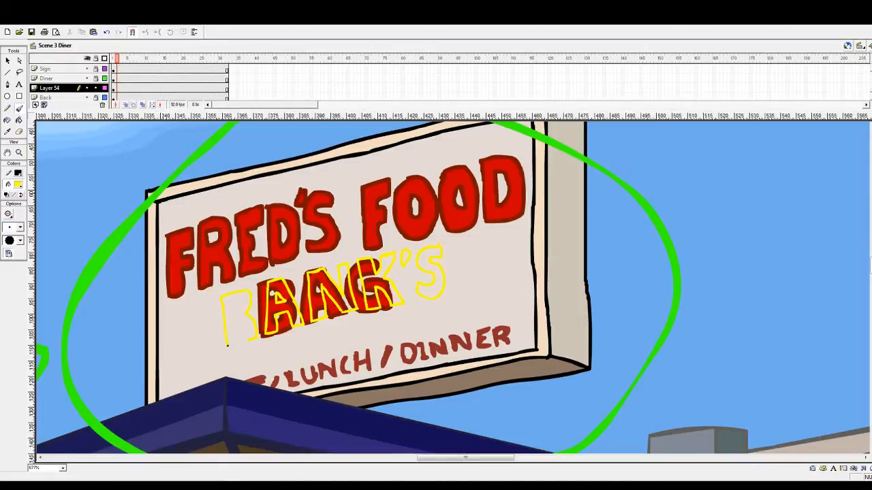
pyautogui.hotkey('ctrl', 'z')
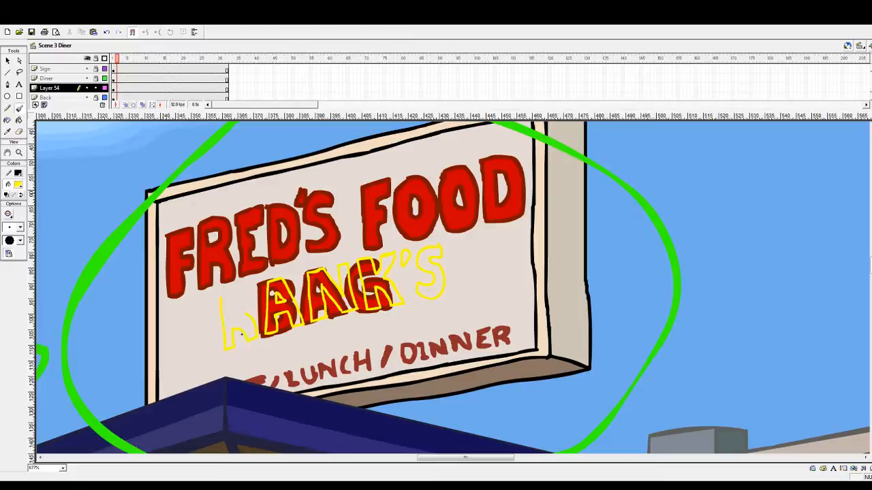
pyautogui.hotkey('ctrl', 'z')
pyautogui.moveTo(232, 302); pyautogui.dragTo(234, 308)
# Select the yellow R outline and move it slightly right, closer to the A
pyautogui.click(7, 60)
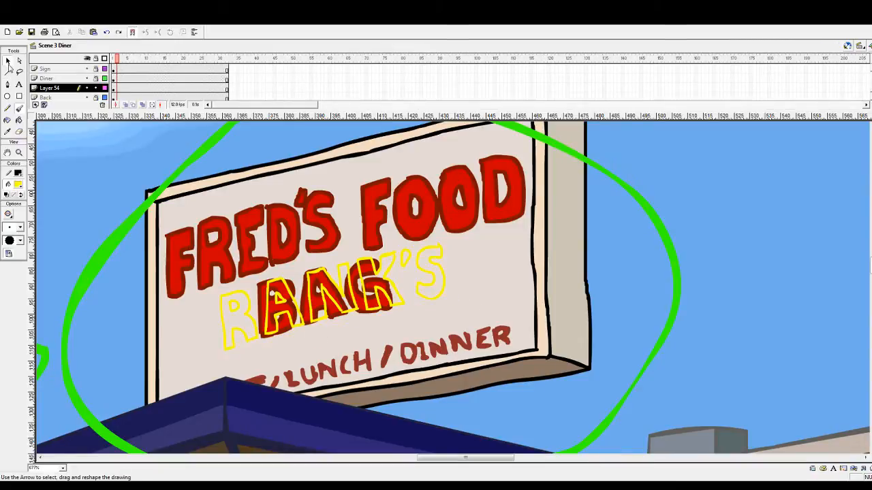
pyautogui.moveTo(215, 290); pyautogui.dragTo(262, 365)
pyautogui.moveTo(234, 308); pyautogui.dragTo(239, 308)
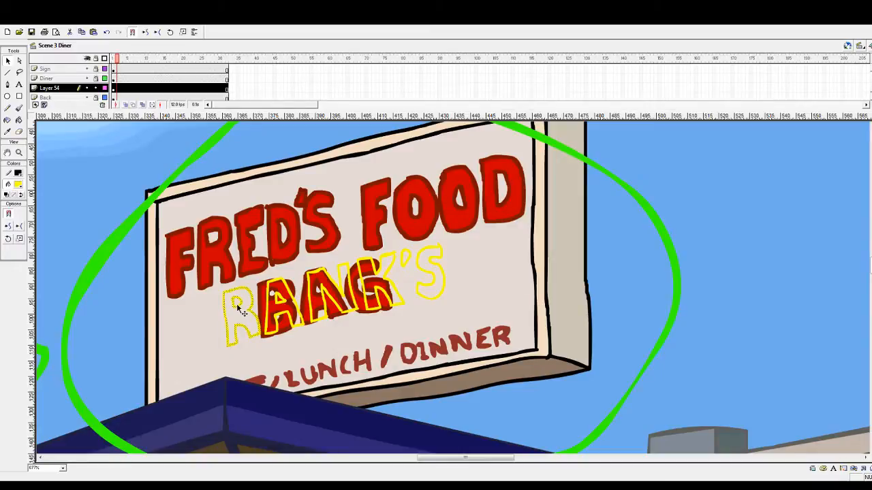
# Nudge the yellow R outline up slightly and lasso the neighbouring yellow A outline
pyautogui.moveTo(237, 308); pyautogui.dragTo(237, 305)
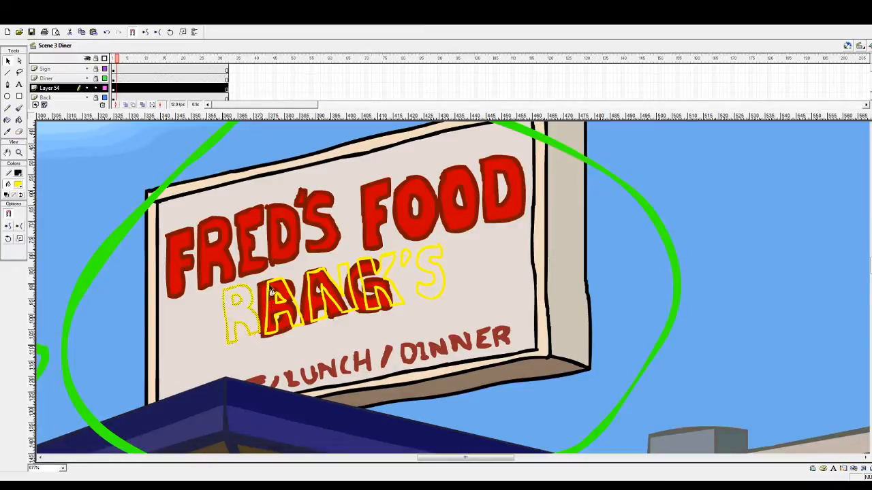
pyautogui.click(20, 73)
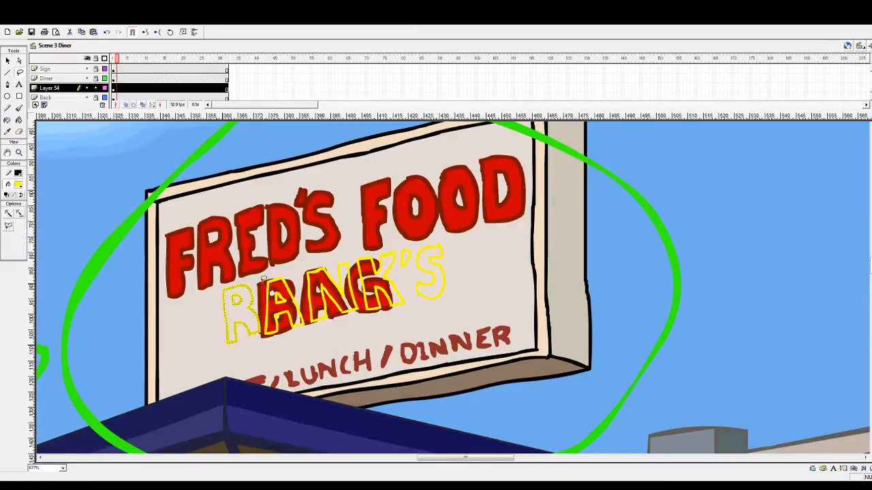
pyautogui.moveTo(265, 280)
pyautogui.mouseDown()
pyautogui.moveTo(262, 339)
pyautogui.moveTo(294, 342)
pyautogui.moveTo(309, 319)
pyautogui.moveTo(297, 279)
pyautogui.moveTo(263, 272)
pyautogui.mouseUp()
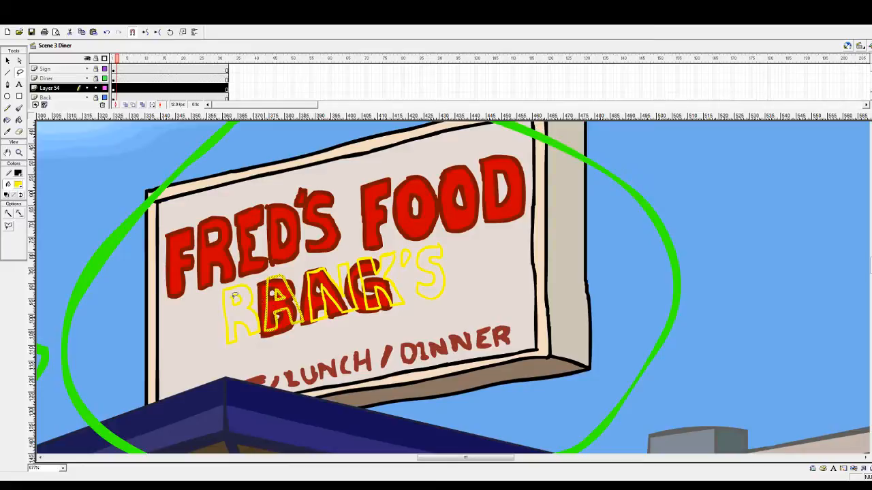
# Brush the yellow outline of the letter F before the R, undoing and redrawing strokes until the word FRANK'S is complete
pyautogui.click(19, 107)
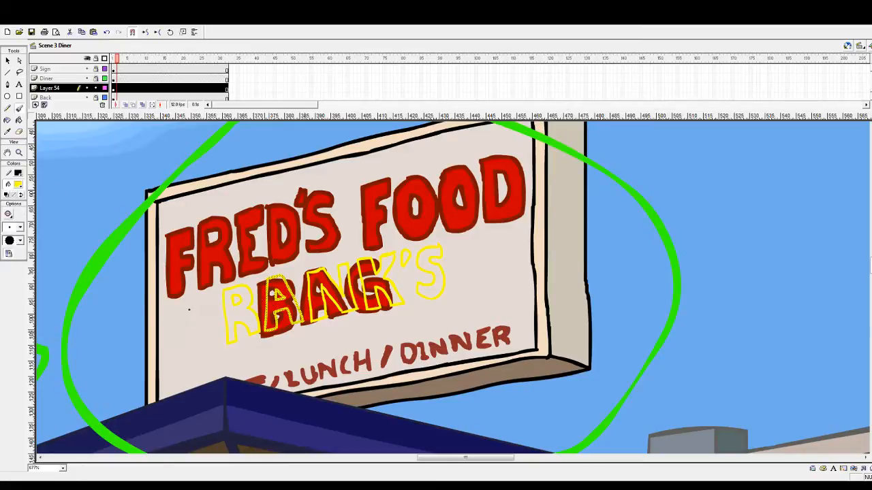
pyautogui.hotkey('ctrl', 'z')
pyautogui.moveTo(192, 300); pyautogui.dragTo(191, 300)
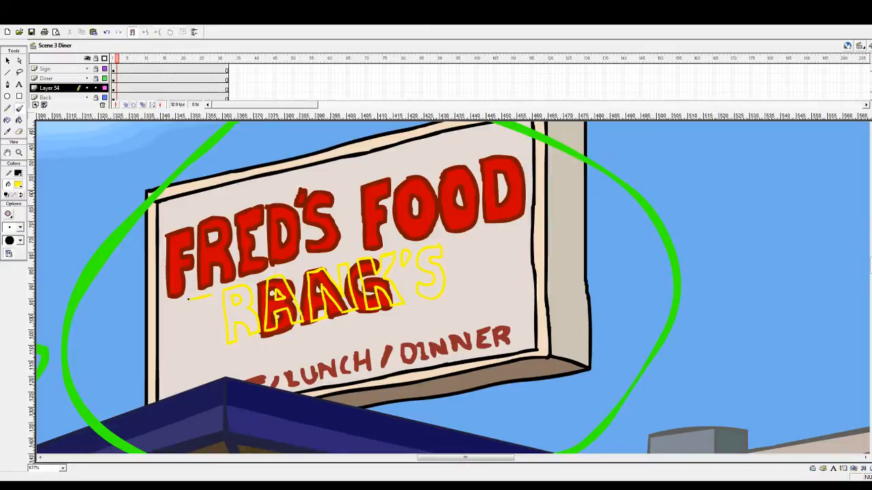
pyautogui.hotkey('ctrl', 'z')
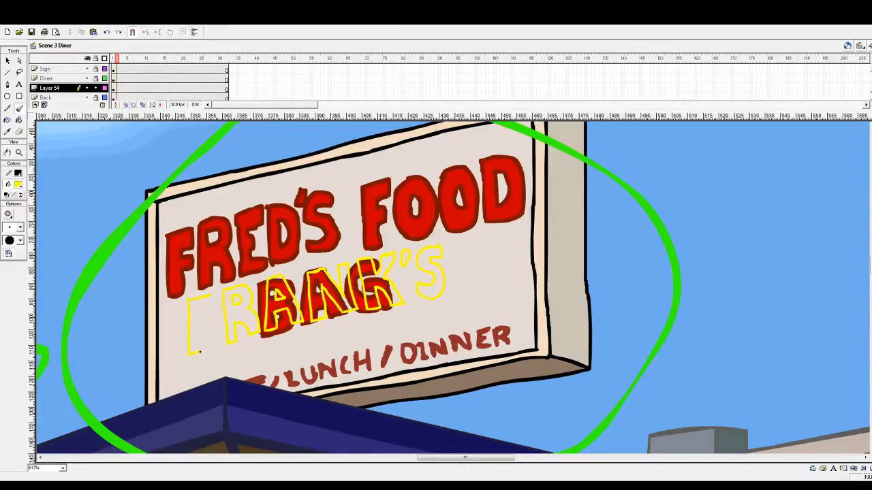
pyautogui.moveTo(200, 352); pyautogui.dragTo(200, 334)
# Select the whole yellow FRANK'S outline and move it slightly right on the sign
pyautogui.click(8, 60)
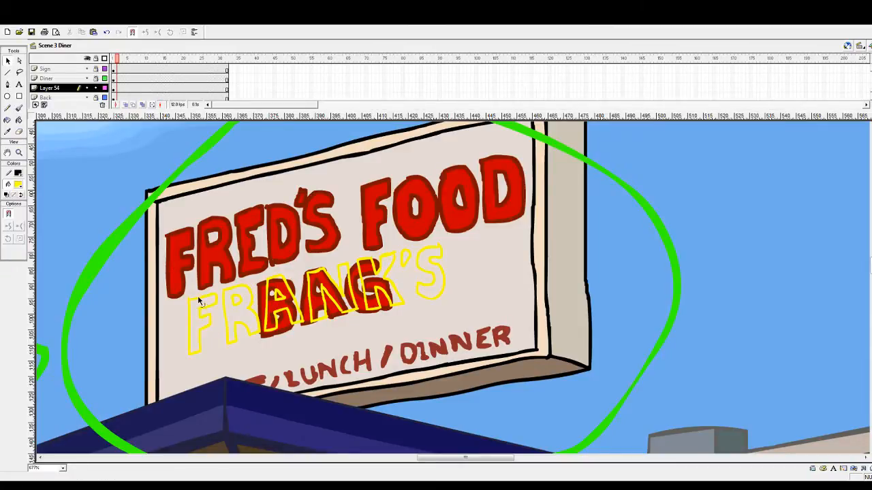
pyautogui.moveTo(169, 267)
pyautogui.mouseDown()
pyautogui.moveTo(352, 347)
pyautogui.moveTo(503, 329)
pyautogui.moveTo(156, 209)
pyautogui.moveTo(139, 235)
pyautogui.moveTo(505, 384)
pyautogui.mouseUp()
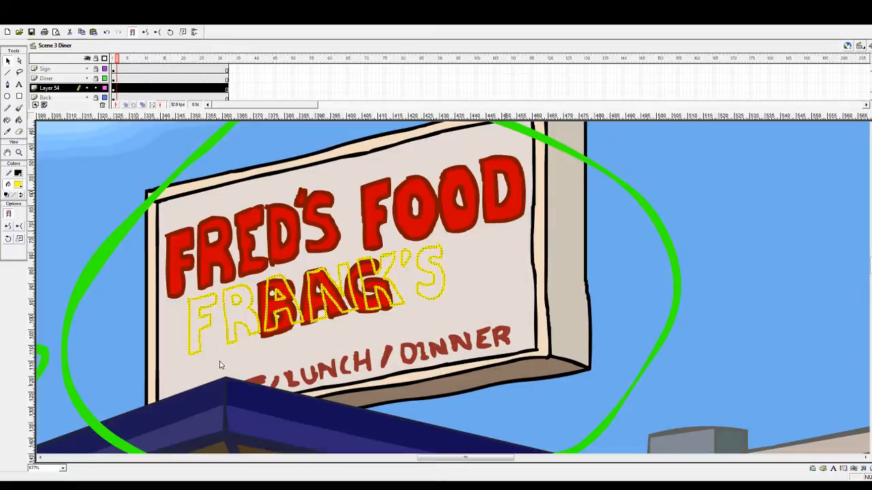
pyautogui.click(19, 239)
pyautogui.click(181, 327)
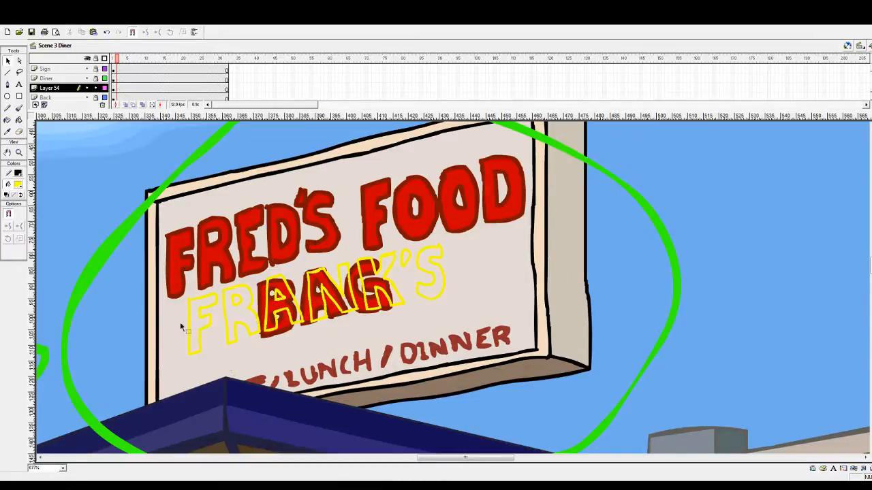
pyautogui.moveTo(175, 247)
pyautogui.mouseDown()
pyautogui.moveTo(509, 392)
pyautogui.moveTo(139, 242)
pyautogui.moveTo(144, 231)
pyautogui.mouseUp()
pyautogui.moveTo(315, 290); pyautogui.dragTo(334, 287)
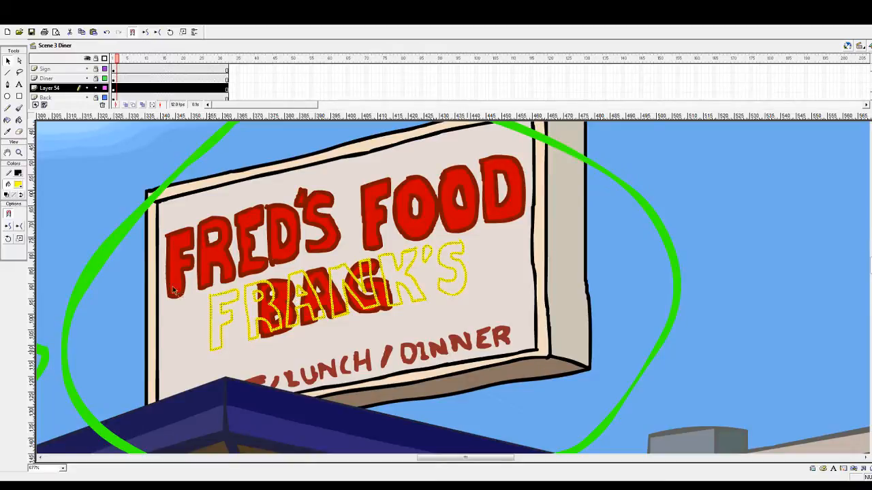
# Recolour the selected FRANK'S outlines with the dark red sampled from the outline of the FOOD lettering, and deselect them
pyautogui.click(18, 184)
pyautogui.click(378, 180)
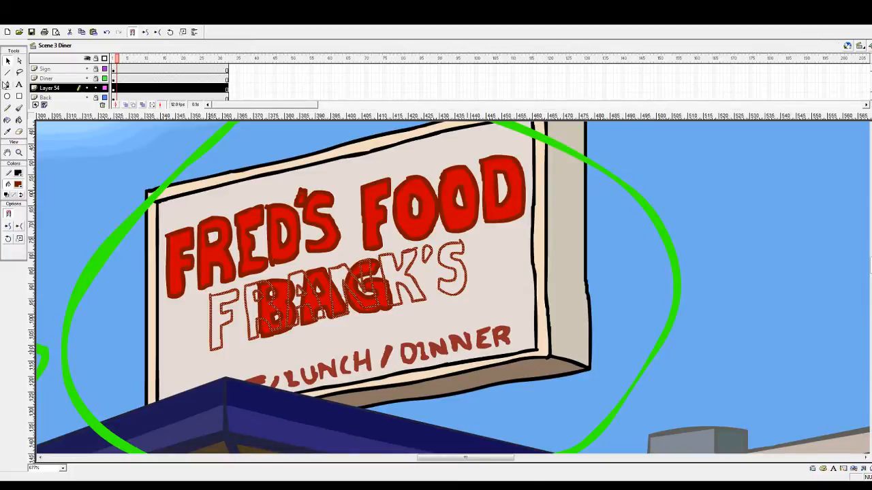
pyautogui.click(171, 234)
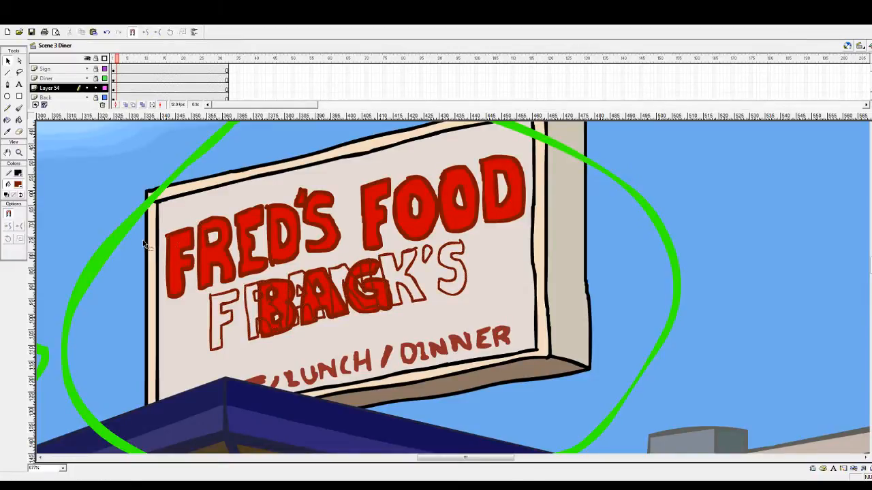
# Fill the interiors of all the FRANK'S letters and the apostrophe with the bright red sampled from the FRED'S lettering
pyautogui.click(20, 186)
pyautogui.click(218, 254)
pyautogui.click(8, 121)
pyautogui.click(18, 121)
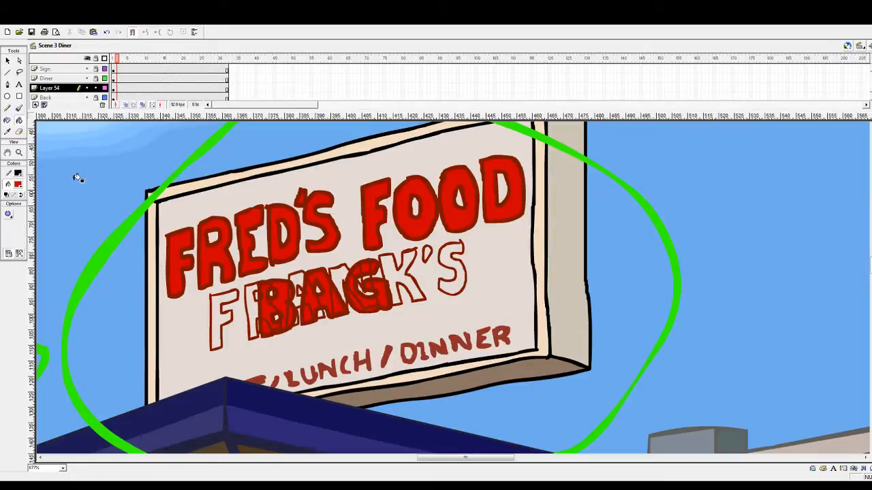
pyautogui.click(222, 316)
pyautogui.click(251, 316)
pyautogui.click(299, 305)
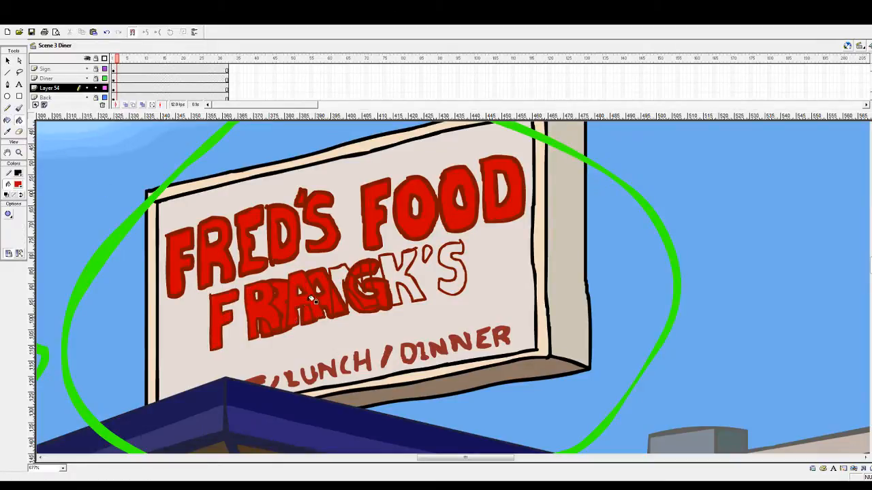
pyautogui.click(342, 280)
pyautogui.click(417, 260)
pyautogui.click(423, 254)
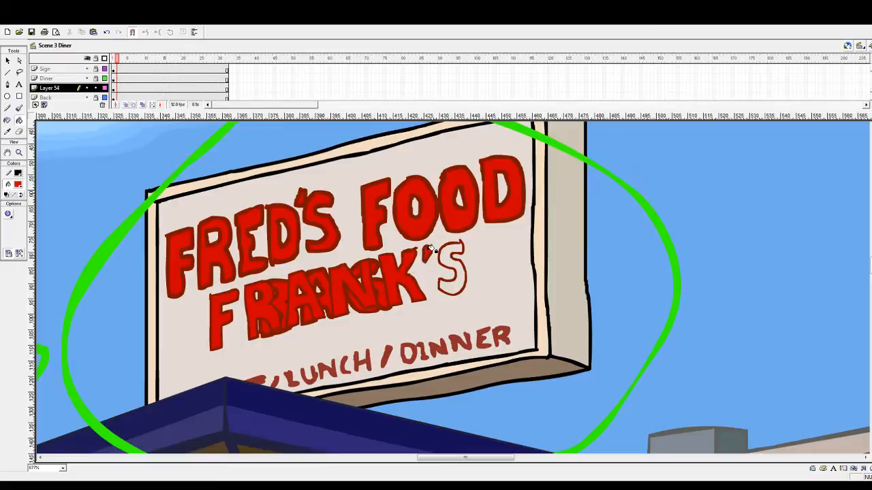
pyautogui.click(441, 258)
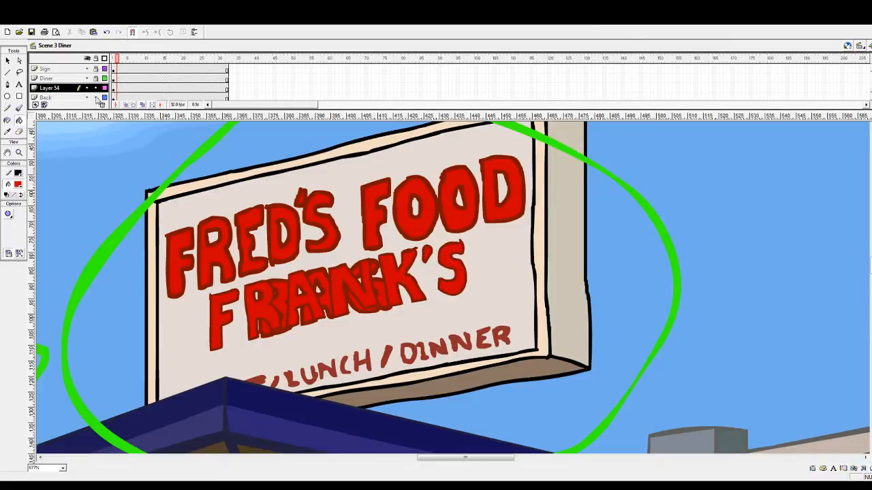
# Take the sign face's off-white on the Back layer as fill colour, try it on the S of FRANK'S, and undo that fill
pyautogui.click(7, 60)
pyautogui.click(134, 189)
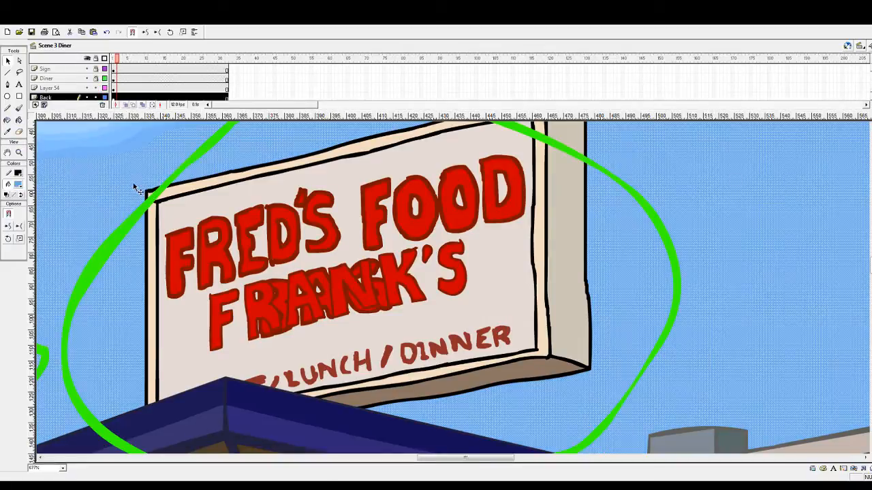
pyautogui.click(428, 276)
pyautogui.press('k')
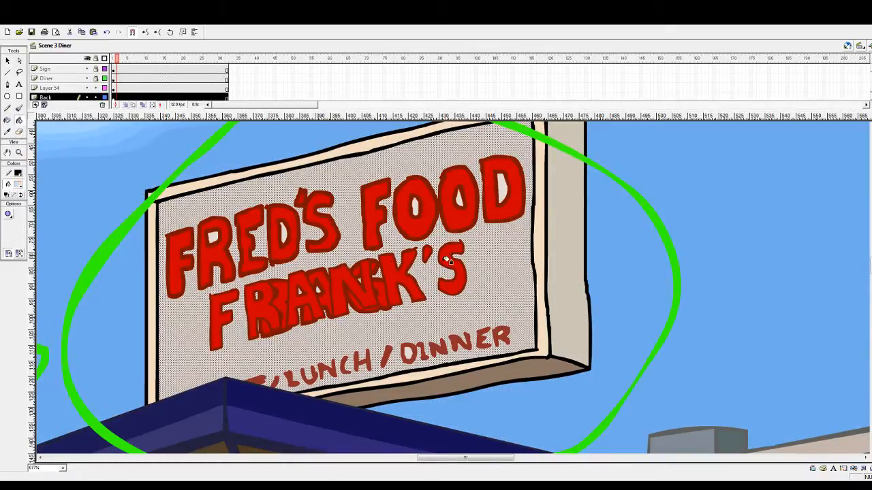
pyautogui.click(445, 260)
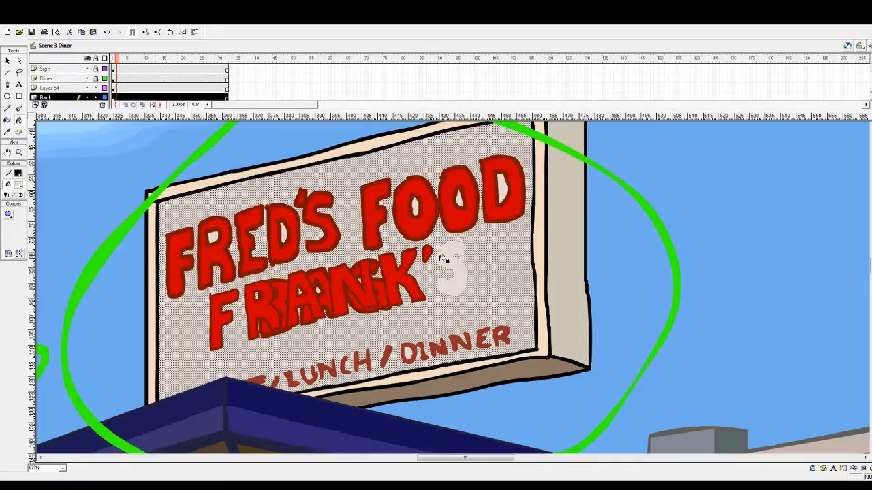
pyautogui.hotkey('ctrl', 'z')
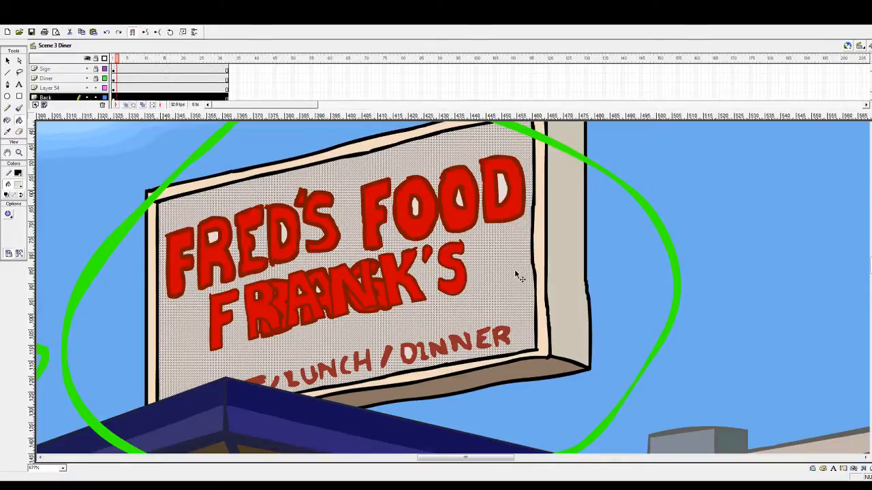
# Lock the layer holding the FRANK'S lettering and rename it Meatless Frank's
pyautogui.click(96, 88)
pyautogui.doubleClick(61, 88)
pyautogui.write('Meaties')
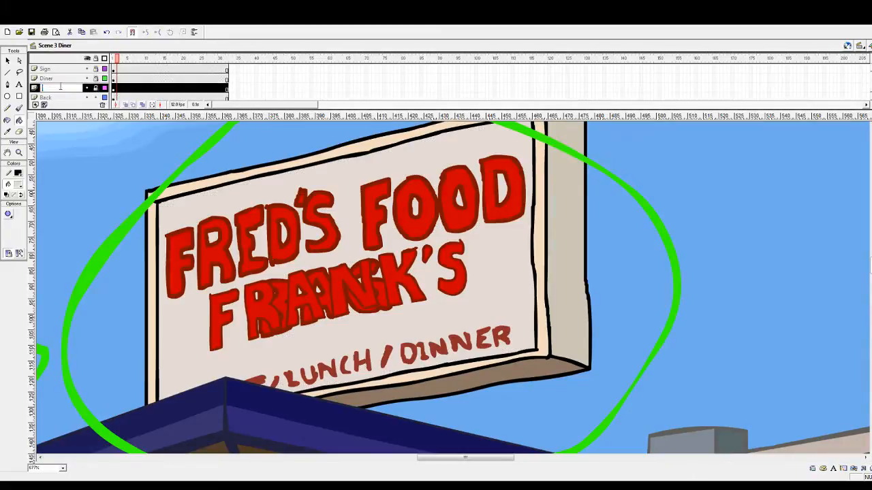
pyautogui.write("s Frank's")
pyautogui.press('Return')
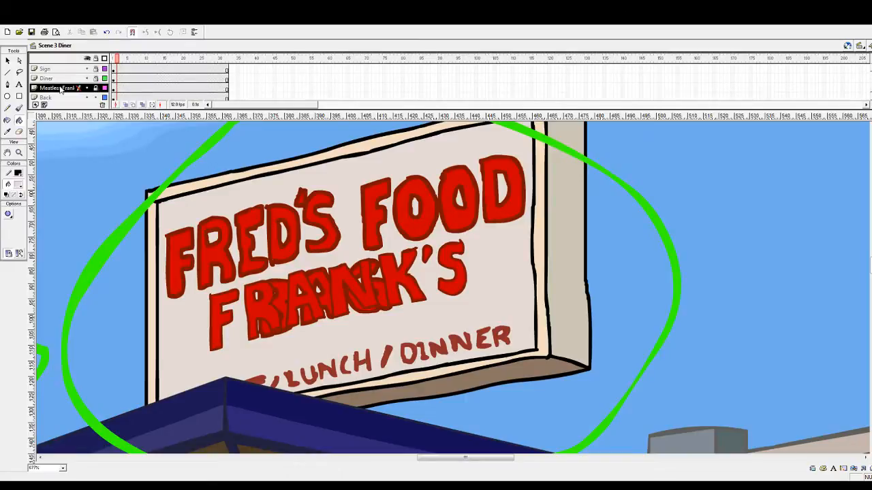
# Hide the Meatless Frank's layer, fill the letters and outlines of BAG with the sign face colour, and show the layer again
pyautogui.click(86, 88)
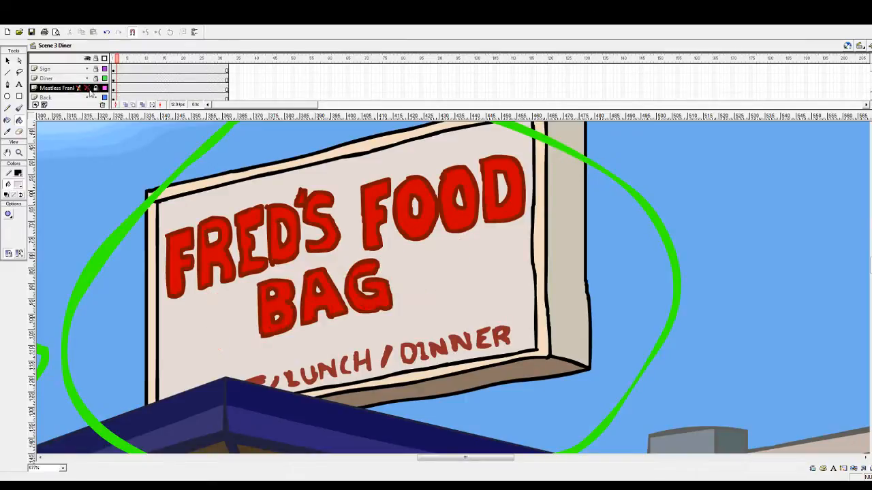
pyautogui.click(320, 297)
pyautogui.click(279, 294)
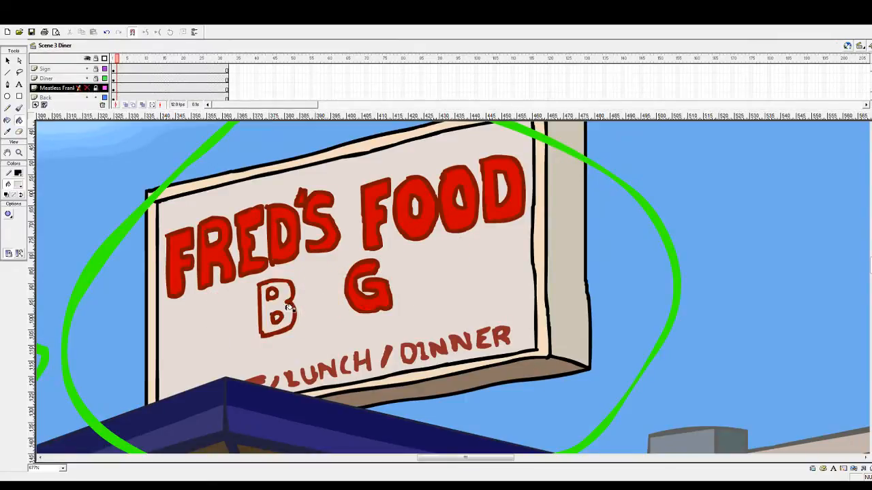
pyautogui.click(280, 314)
pyautogui.click(291, 303)
pyautogui.click(363, 290)
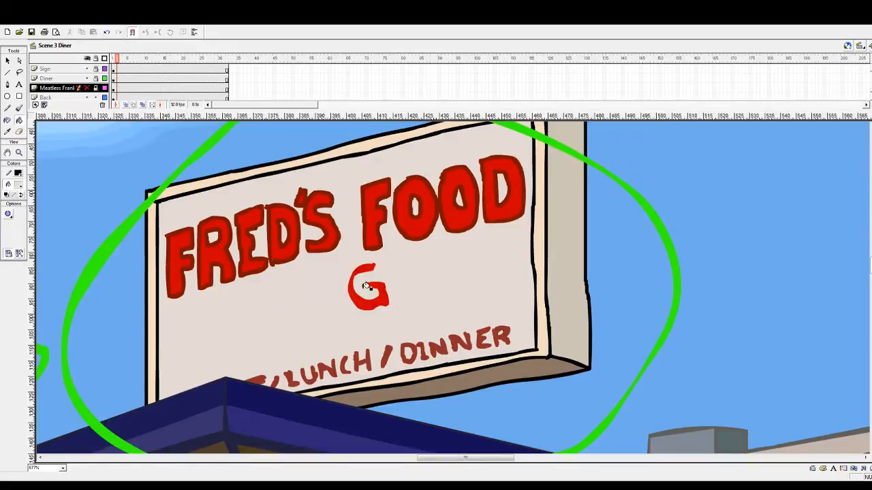
pyautogui.click(368, 298)
pyautogui.click(87, 87)
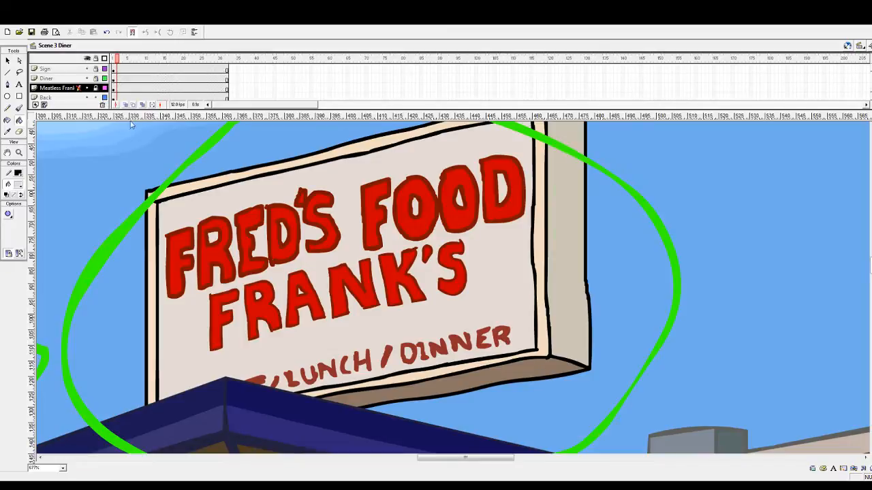
pyautogui.click(19, 132)
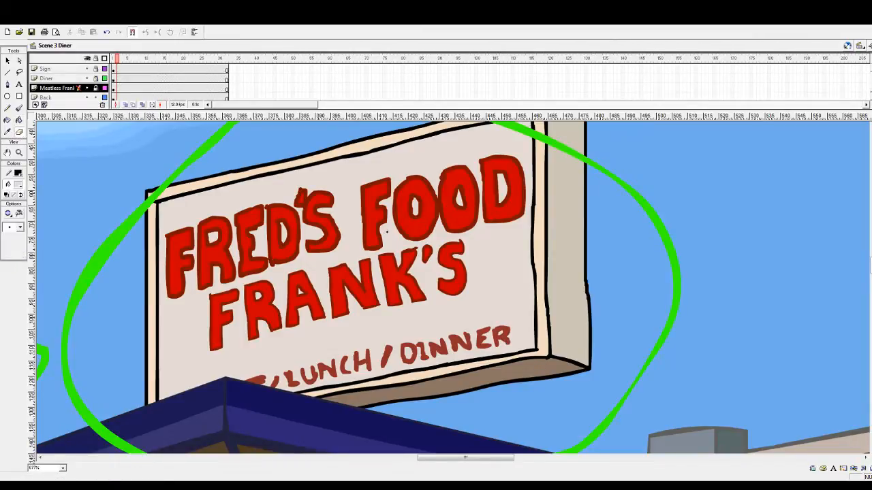
pyautogui.click(96, 97)
pyautogui.click(95, 88)
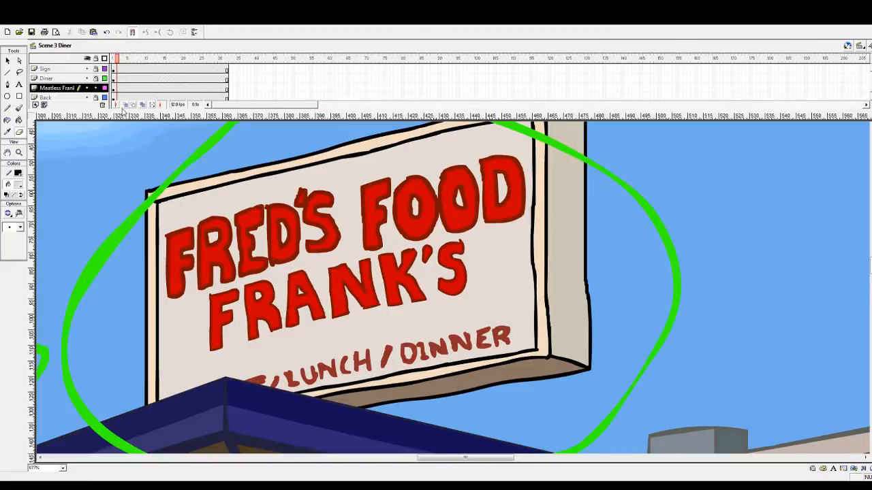
# Fill the red letters and dark outlines of FRED'S with the sign face colour to remove the word
pyautogui.click(19, 131)
pyautogui.click(217, 219)
pyautogui.click(215, 220)
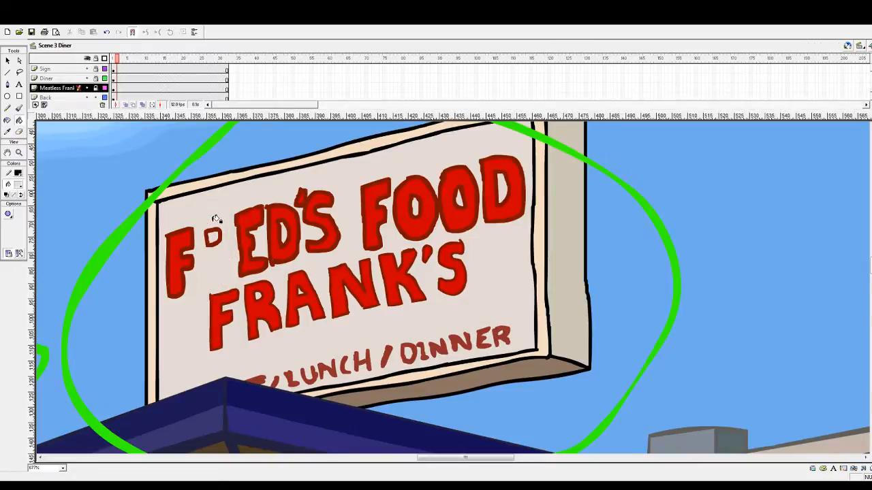
pyautogui.click(194, 232)
pyautogui.click(192, 235)
pyautogui.click(241, 227)
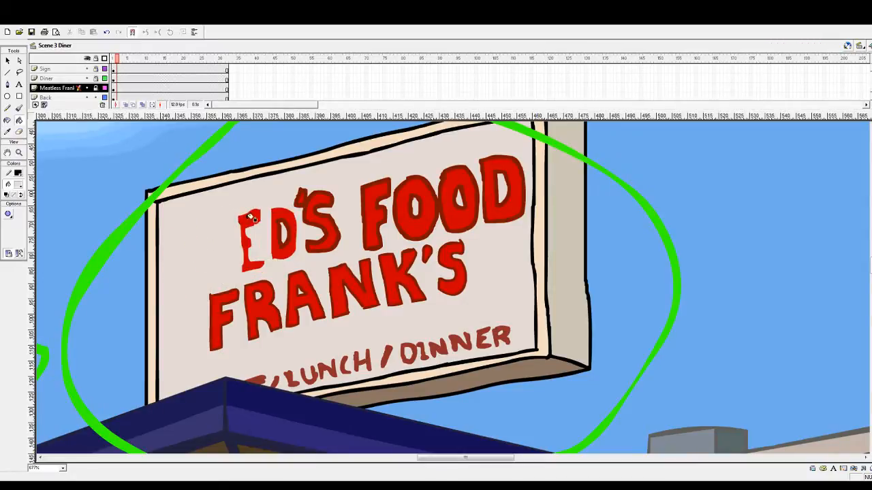
pyautogui.click(252, 219)
pyautogui.click(285, 219)
pyautogui.click(291, 216)
pyautogui.click(308, 201)
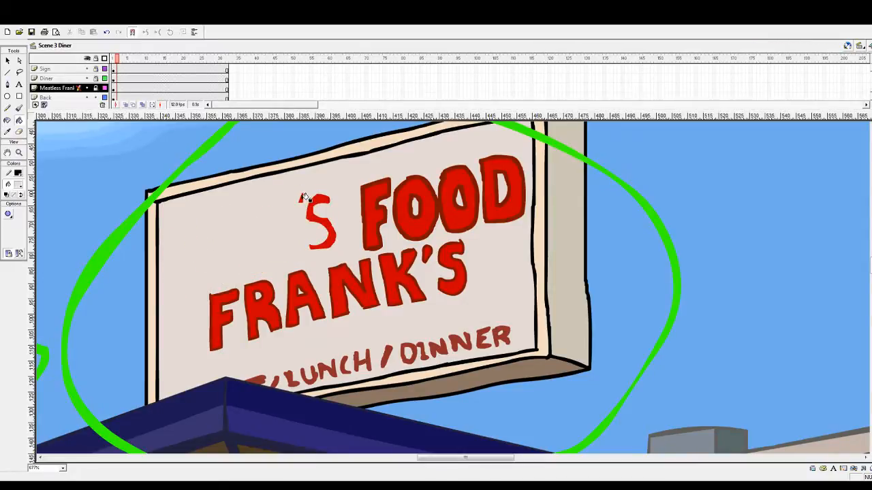
pyautogui.click(302, 199)
pyautogui.click(313, 201)
# Fill the letters, outlines and inner rings of FOOD with the sign face colour so only FRANK'S remains above the meal line
pyautogui.click(368, 197)
pyautogui.click(374, 191)
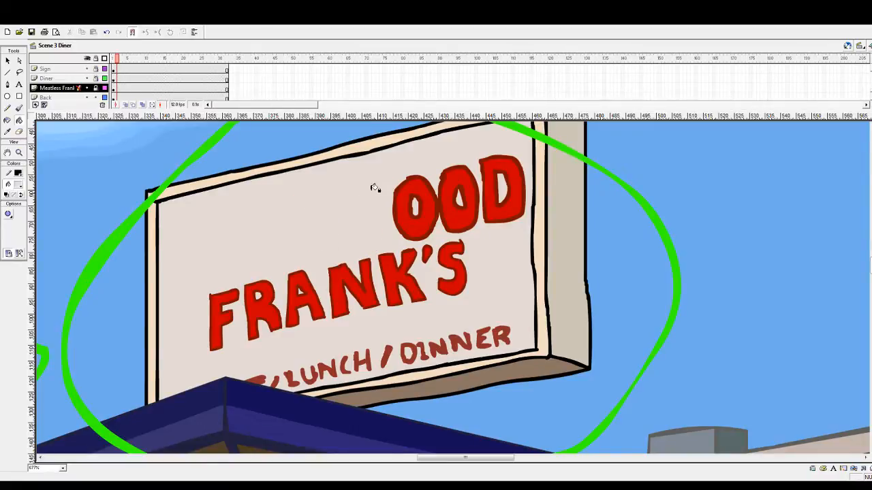
pyautogui.click(412, 195)
pyautogui.click(428, 181)
pyautogui.click(449, 181)
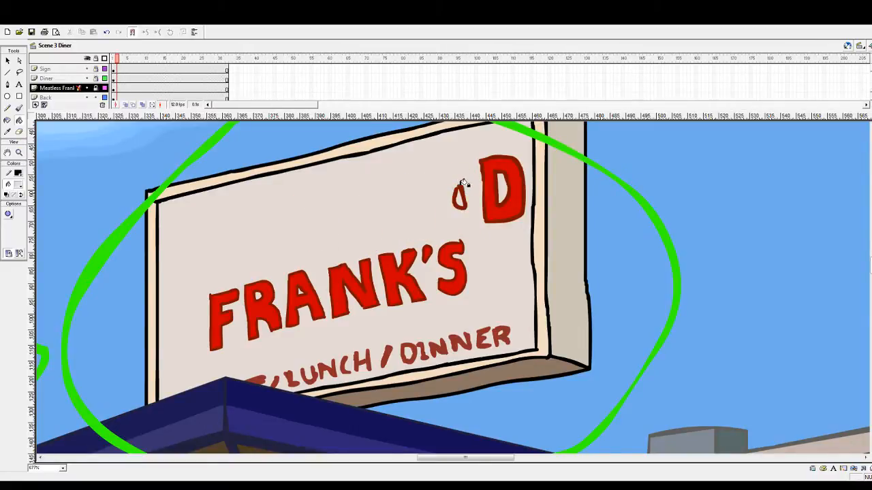
pyautogui.click(467, 190)
pyautogui.click(482, 168)
pyautogui.click(483, 167)
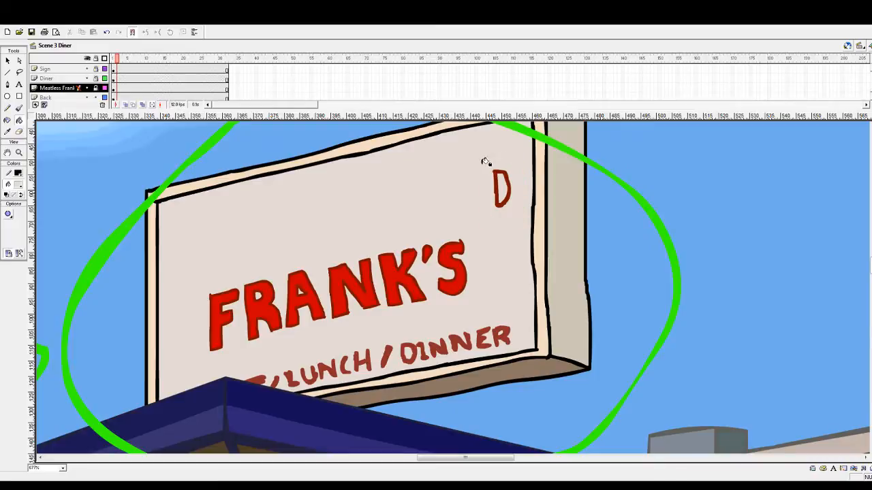
pyautogui.click(497, 169)
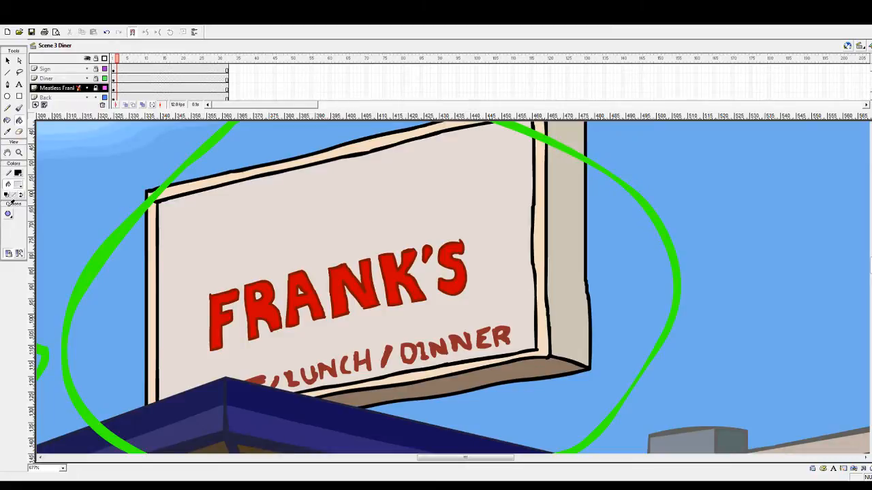
# Lock the Back layer and unlock the Meatless Frank's layer for editing
pyautogui.click(9, 205)
pyautogui.click(95, 98)
pyautogui.click(96, 88)
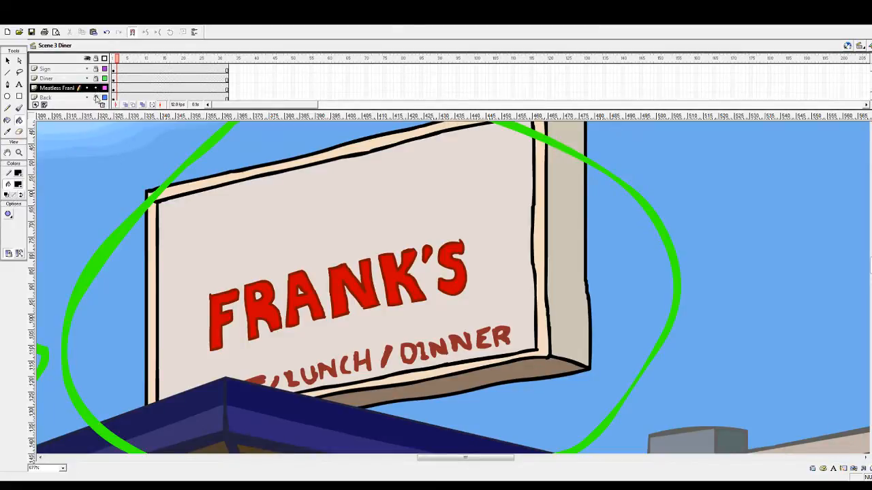
# Sample the dark red outline colour of FRANK'S and brush an outlined letter T above the word on the sign
pyautogui.click(20, 186)
pyautogui.click(257, 281)
pyautogui.click(19, 107)
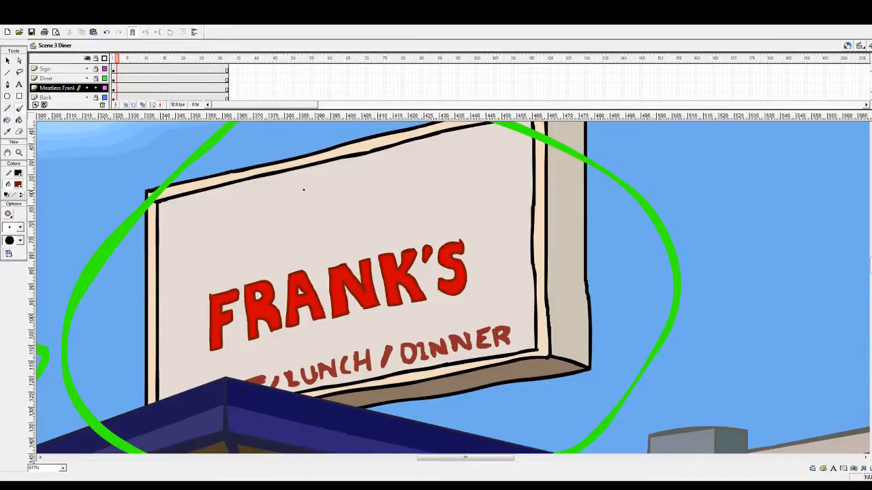
pyautogui.scroll(2, 386, 236)
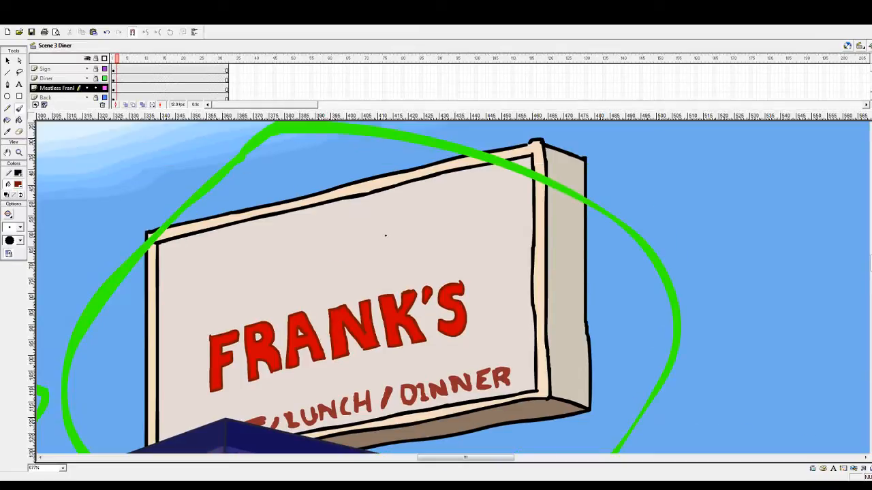
pyautogui.moveTo(333, 220); pyautogui.dragTo(334, 234)
pyautogui.moveTo(323, 222)
pyautogui.mouseDown()
pyautogui.moveTo(312, 222)
pyautogui.moveTo(281, 231)
pyautogui.moveTo(293, 241)
pyautogui.moveTo(324, 235)
pyautogui.moveTo(300, 239)
pyautogui.moveTo(313, 273)
pyautogui.mouseUp()
pyautogui.moveTo(310, 238); pyautogui.dragTo(315, 273)
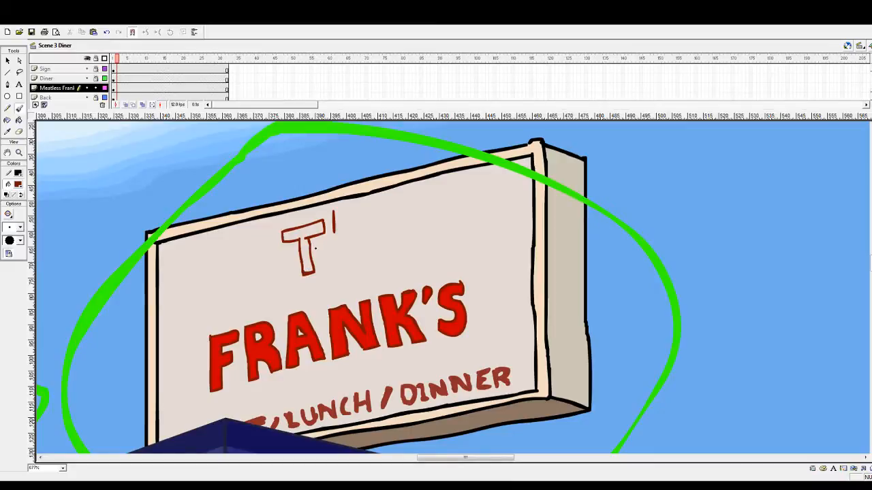
# Shift the outlined T slightly to the right and delete the stray vertical stroke beside it
pyautogui.press('v')
pyautogui.click(297, 233)
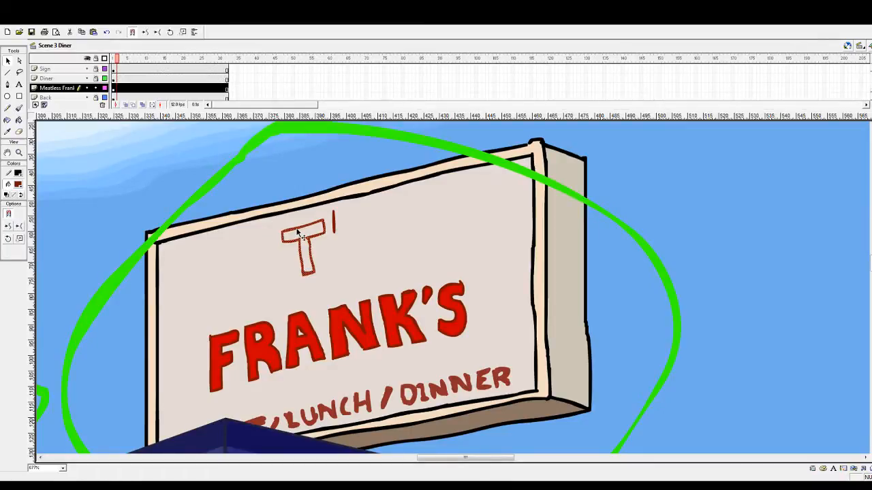
pyautogui.moveTo(298, 233); pyautogui.dragTo(305, 231)
pyautogui.click(350, 243)
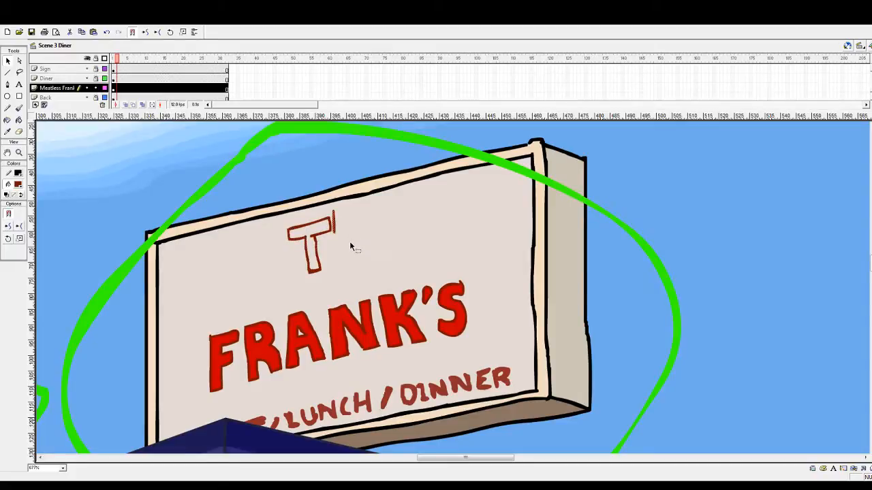
pyautogui.press('Delete')
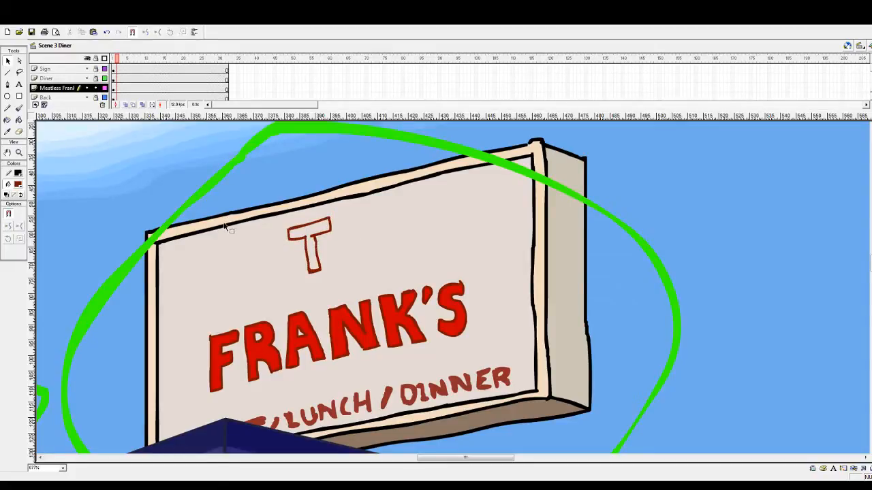
# Brush an outlined letter L directly after the T in the same dark red
pyautogui.click(19, 108)
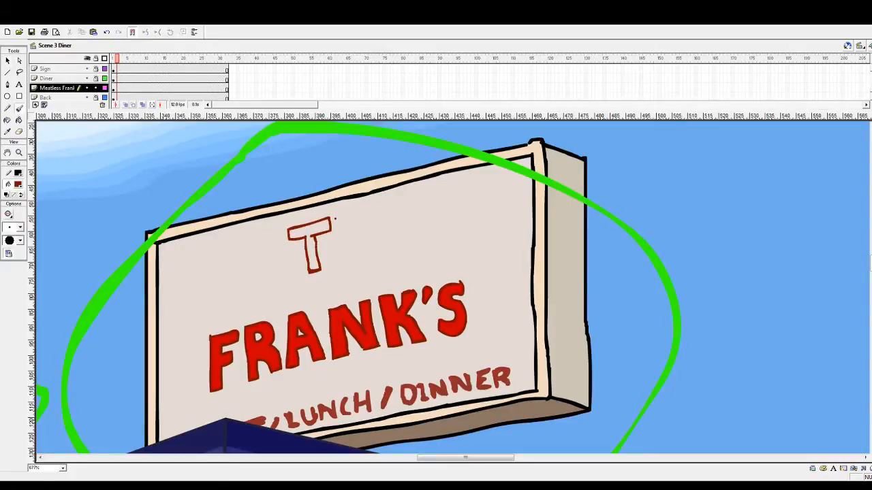
pyautogui.moveTo(335, 219); pyautogui.dragTo(338, 257)
pyautogui.moveTo(341, 267); pyautogui.dragTo(366, 262)
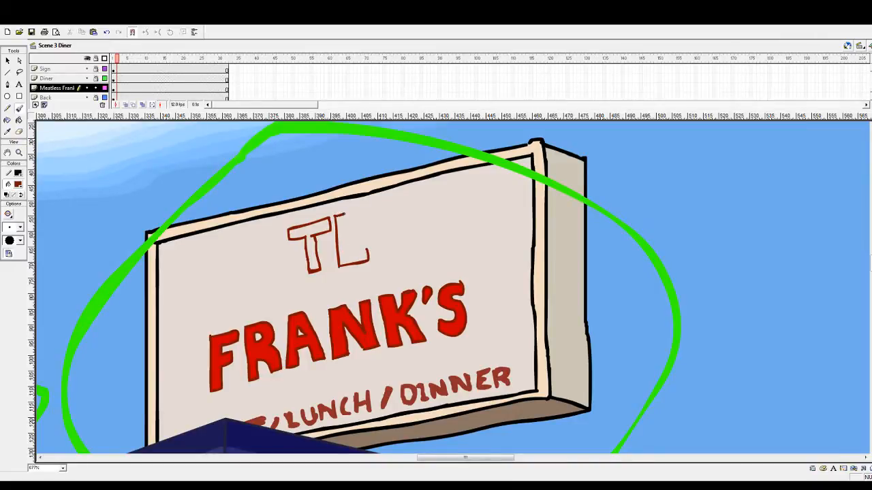
pyautogui.moveTo(344, 213); pyautogui.dragTo(350, 250)
# Brush an outlined letter E after the L, redoing the inner middle-bar stroke once
pyautogui.moveTo(377, 215)
pyautogui.mouseDown()
pyautogui.moveTo(393, 212)
pyautogui.moveTo(374, 230)
pyautogui.moveTo(374, 258)
pyautogui.moveTo(394, 256)
pyautogui.mouseUp()
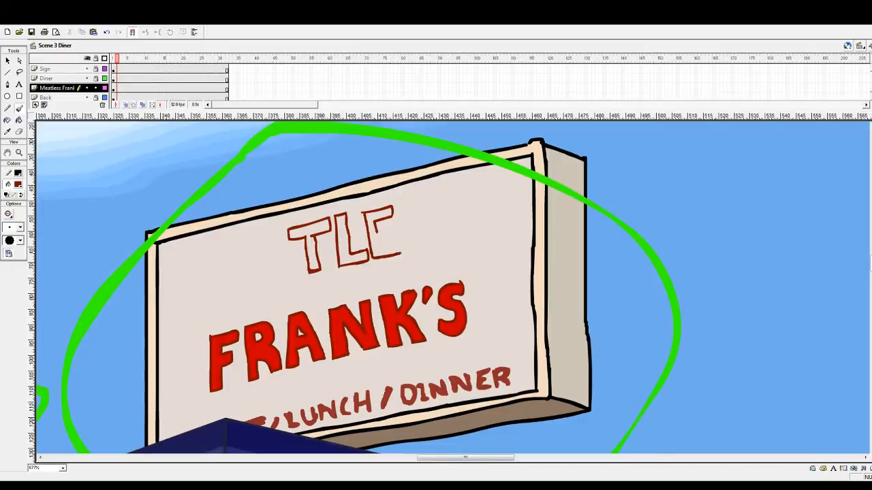
pyautogui.moveTo(399, 248); pyautogui.dragTo(401, 254)
pyautogui.moveTo(375, 233); pyautogui.dragTo(389, 231)
pyautogui.hotkey('ctrl', 'z')
pyautogui.moveTo(377, 232); pyautogui.dragTo(389, 233)
# Erase the outer end of the T's crossbar to narrow it, and move the T closer to the L
pyautogui.click(19, 132)
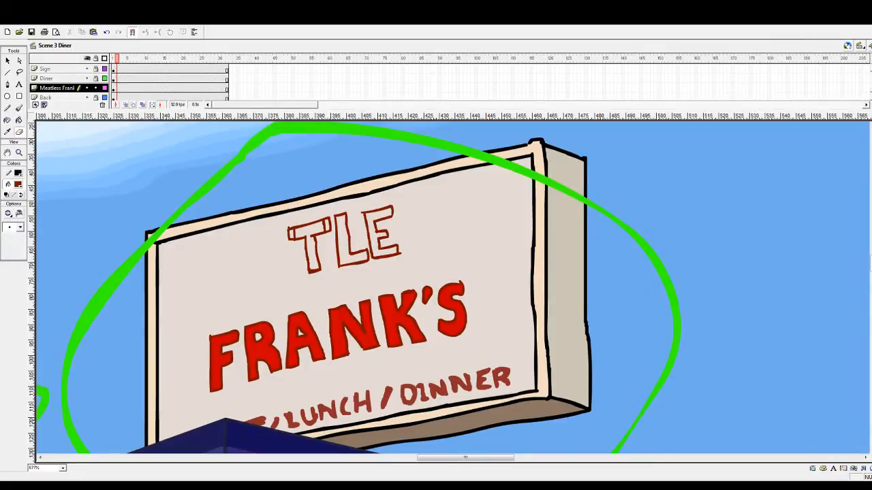
pyautogui.moveTo(292, 225); pyautogui.dragTo(289, 244)
pyautogui.click(7, 60)
pyautogui.click(311, 229)
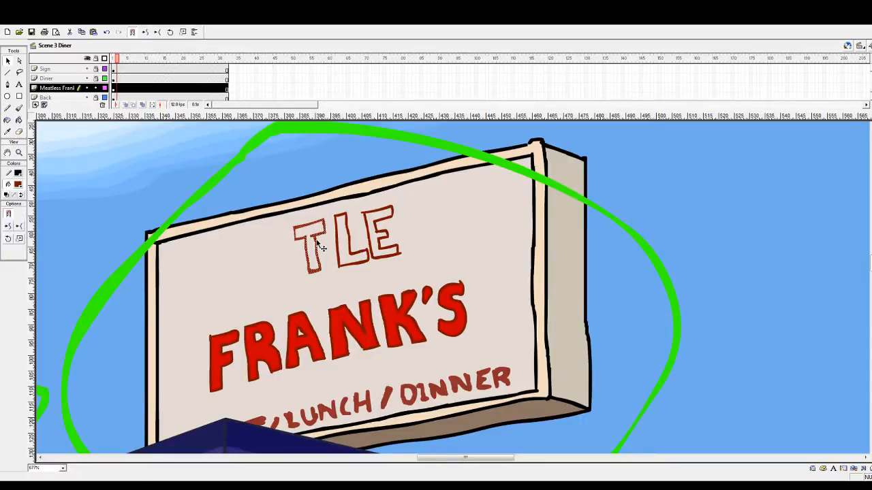
pyautogui.moveTo(317, 246); pyautogui.dragTo(318, 238)
# Select the letters TLE together and reposition them slightly lower and to the left, just above FRANK'S
pyautogui.moveTo(272, 203); pyautogui.dragTo(413, 287)
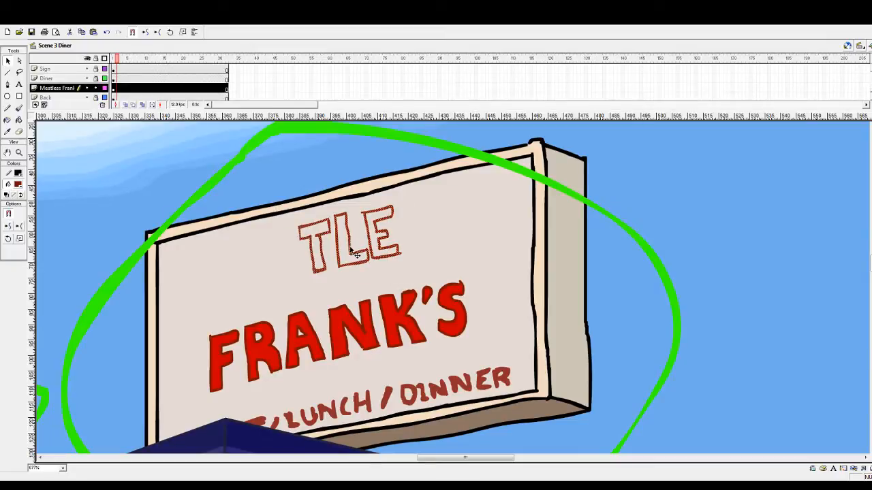
pyautogui.moveTo(355, 254); pyautogui.dragTo(349, 257)
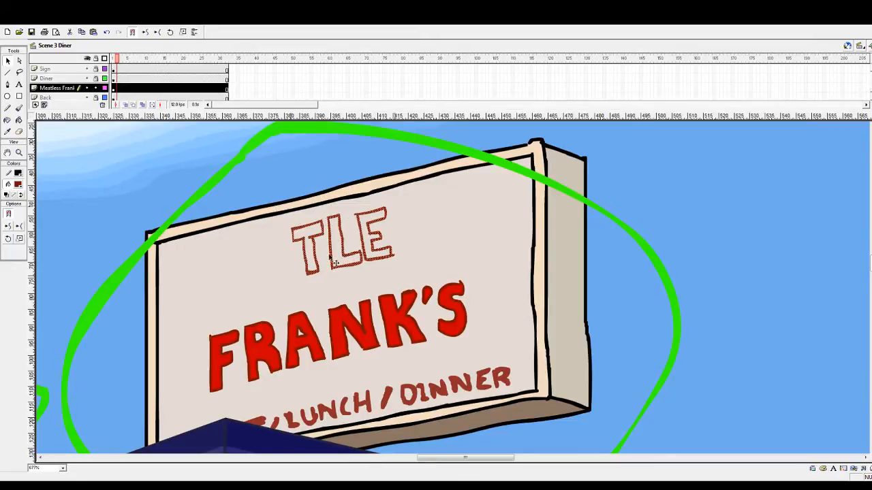
pyautogui.moveTo(319, 225); pyautogui.dragTo(328, 278)
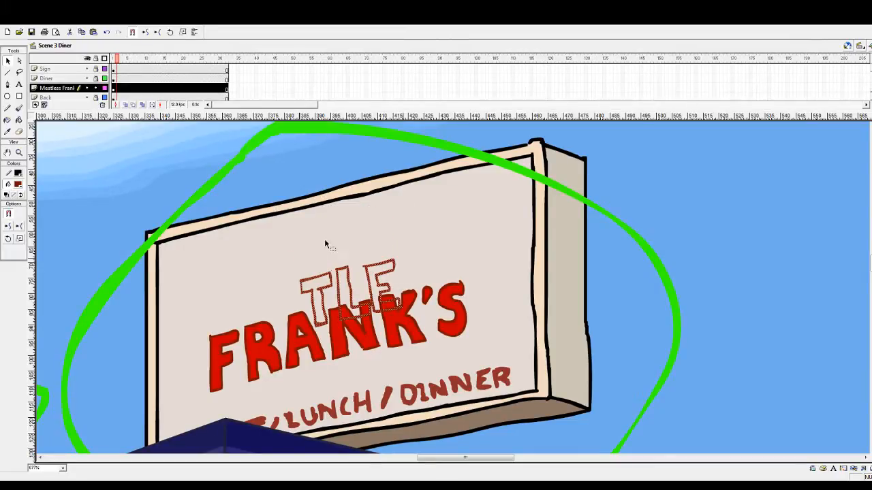
pyautogui.hotkey('ctrl', 'z')
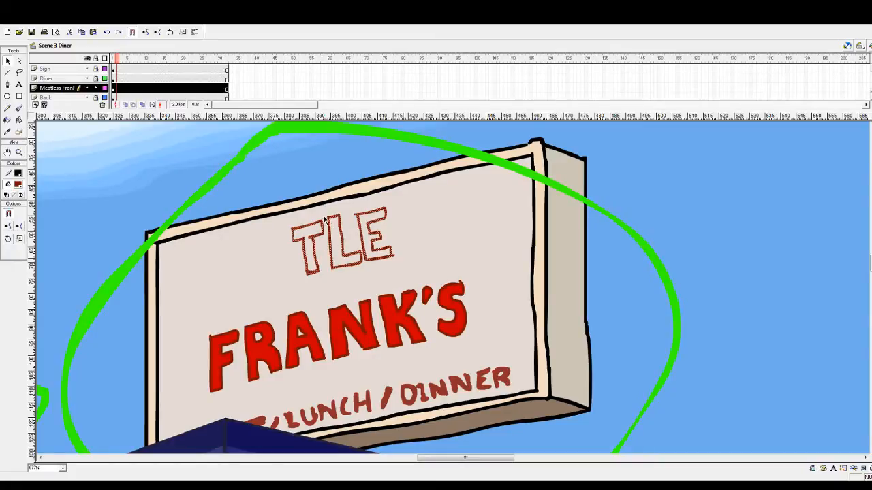
pyautogui.moveTo(330, 234); pyautogui.dragTo(338, 252)
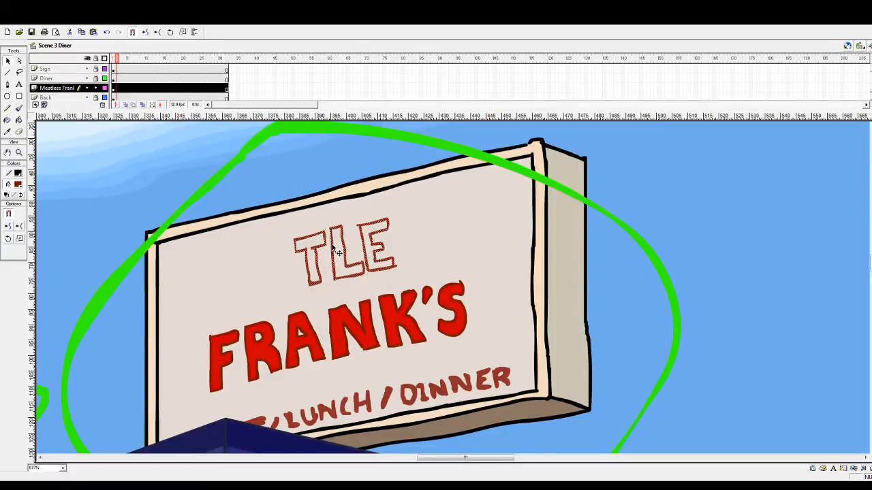
pyautogui.click(347, 227)
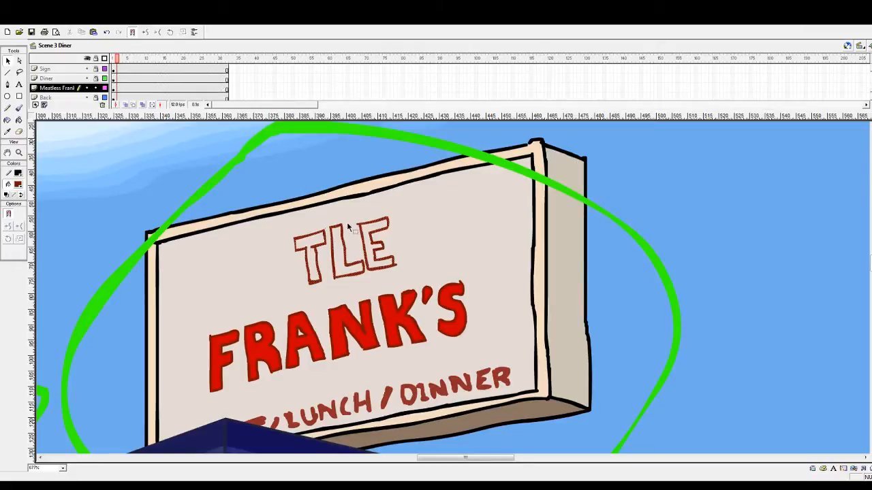
# Brush two slanted guide lines across the sign, one above and one below the TLE letters
pyautogui.click(19, 108)
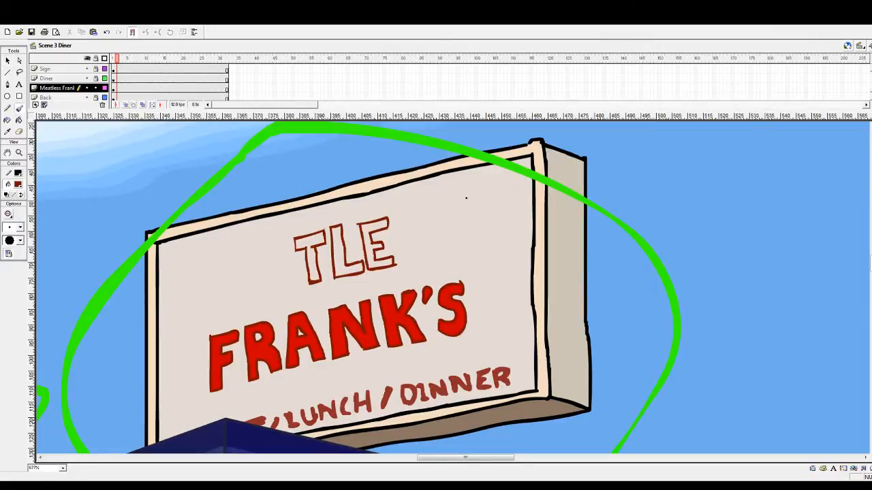
pyautogui.moveTo(503, 182); pyautogui.dragTo(169, 262)
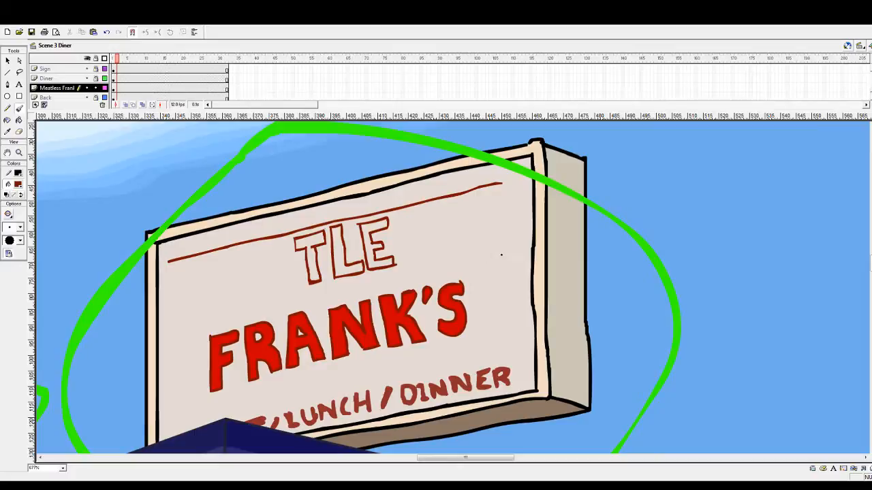
pyautogui.moveTo(501, 255)
pyautogui.mouseDown()
pyautogui.moveTo(222, 314)
pyautogui.moveTo(228, 323)
pyautogui.moveTo(227, 313)
pyautogui.moveTo(173, 326)
pyautogui.mouseUp()
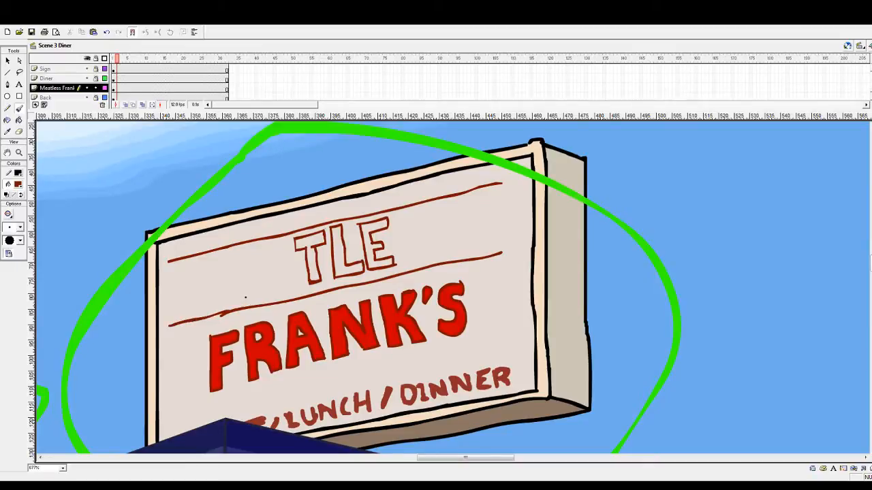
pyautogui.hotkey('ctrl', 'z')
pyautogui.moveTo(172, 327); pyautogui.dragTo(267, 305)
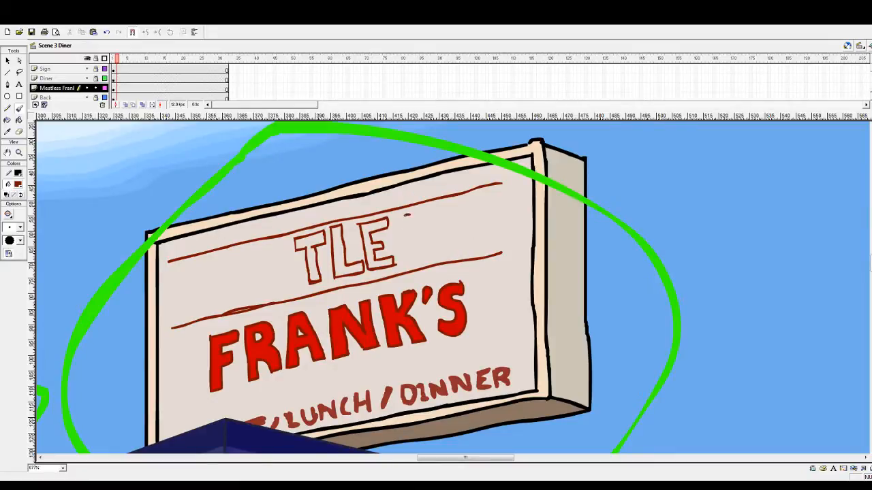
# Brush an outlined letter S after the E, scale it up slightly and nudge it into place between the guide lines
pyautogui.moveTo(407, 215); pyautogui.dragTo(397, 229)
pyautogui.moveTo(400, 259)
pyautogui.mouseDown()
pyautogui.moveTo(424, 245)
pyautogui.moveTo(405, 223)
pyautogui.moveTo(419, 222)
pyautogui.moveTo(408, 223)
pyautogui.mouseUp()
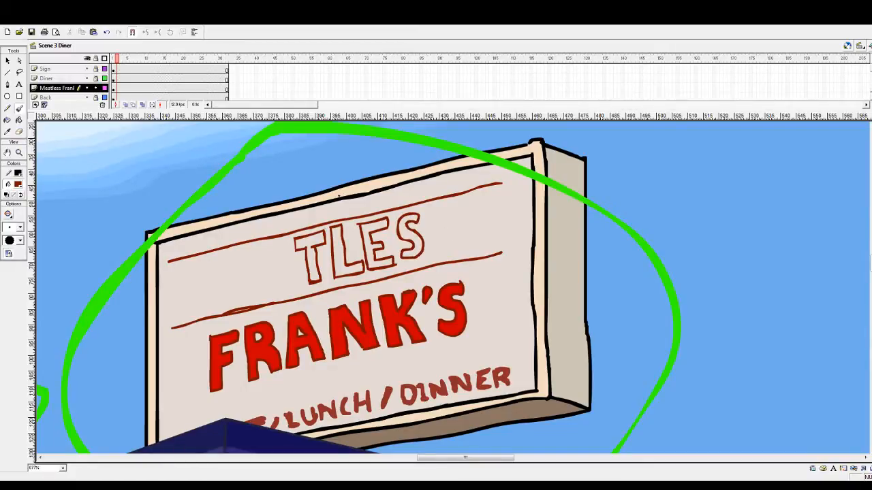
pyautogui.click(8, 60)
pyautogui.click(402, 243)
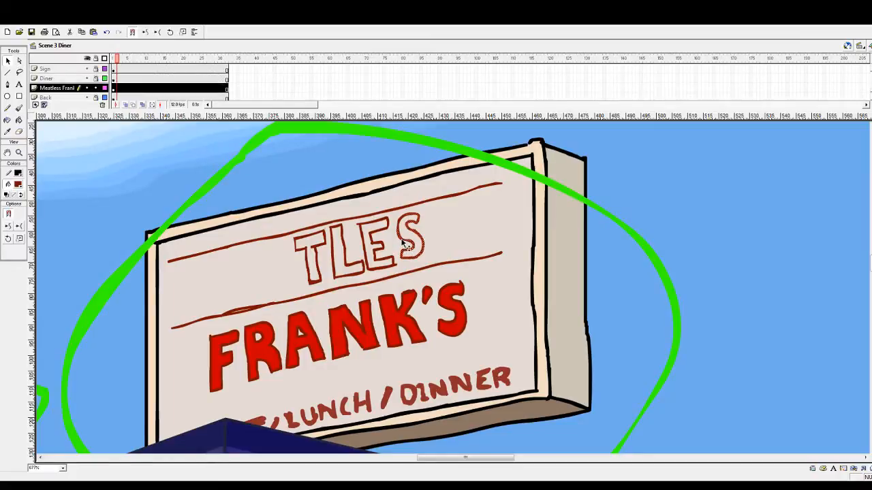
pyautogui.press('q')
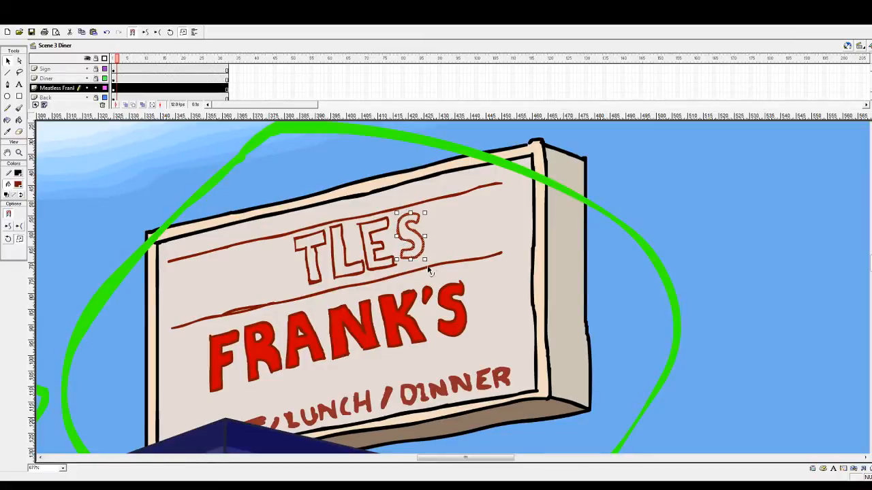
pyautogui.moveTo(425, 259); pyautogui.dragTo(428, 264)
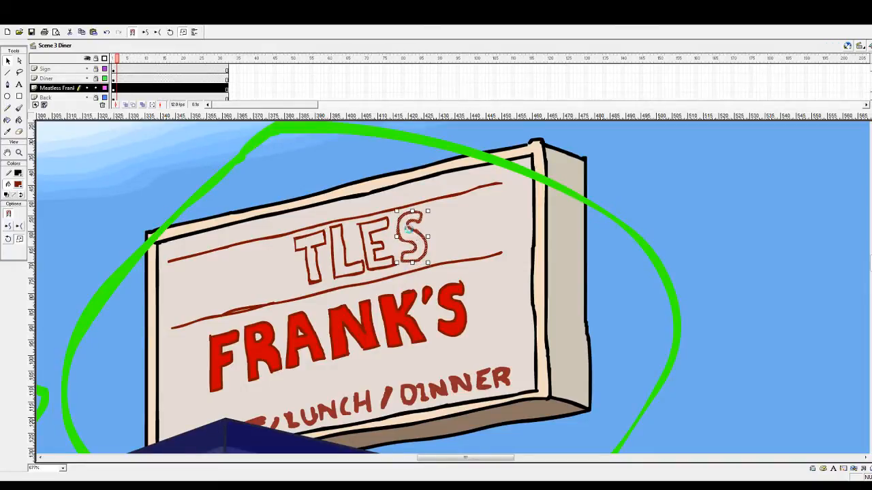
pyautogui.moveTo(412, 232); pyautogui.dragTo(410, 232)
pyautogui.click(464, 274)
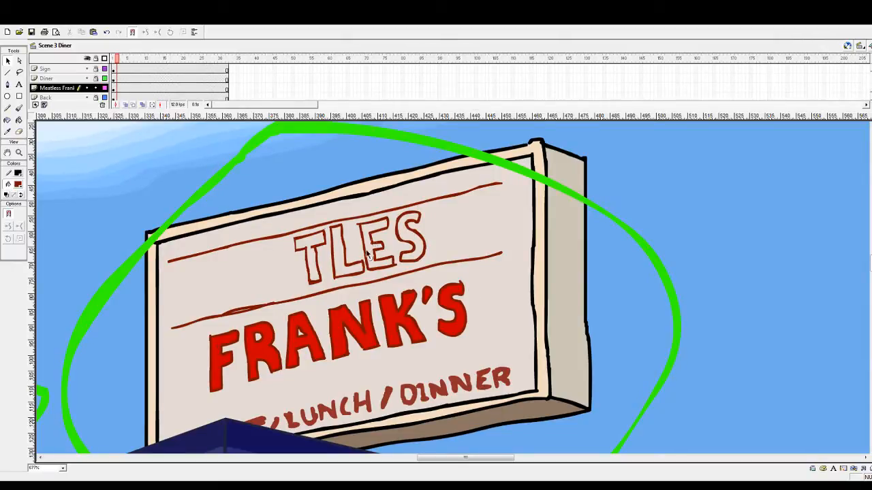
# Choose a yellow fill and brush thin trim strokes down the E's left edge and along the inside of its stem
pyautogui.click(19, 185)
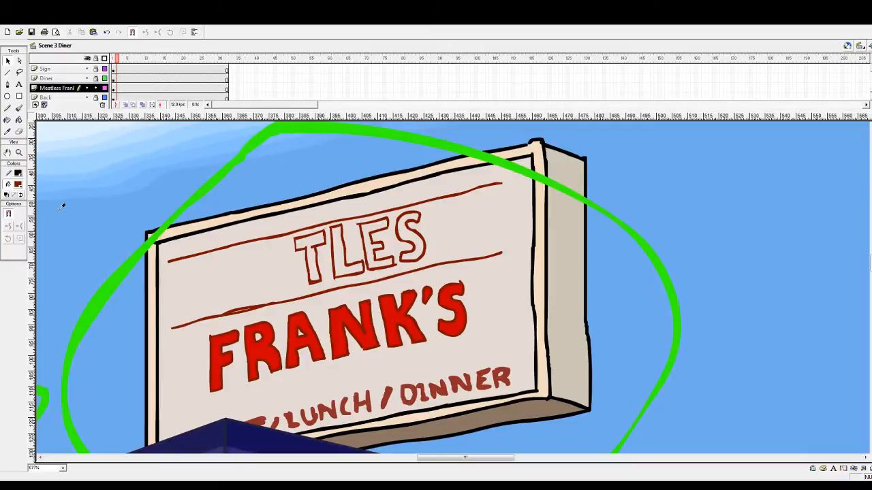
pyautogui.click(96, 234)
pyautogui.click(20, 108)
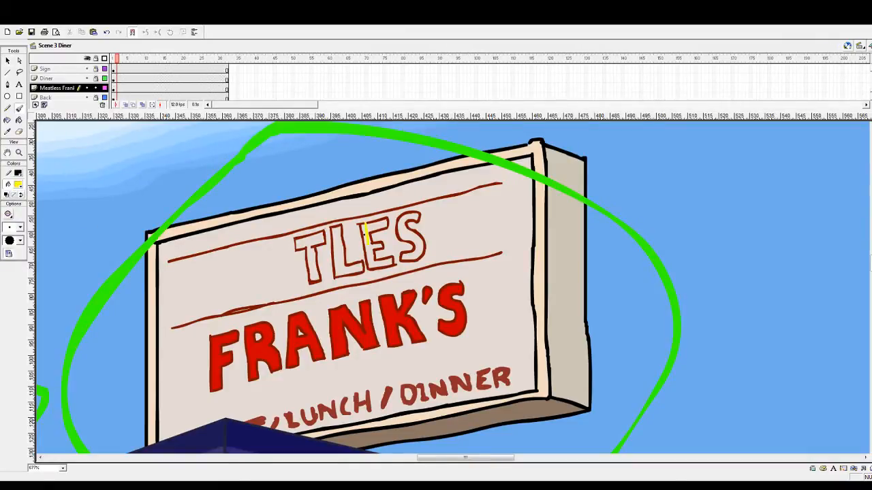
pyautogui.moveTo(363, 226)
pyautogui.mouseDown()
pyautogui.moveTo(364, 262)
pyautogui.moveTo(364, 229)
pyautogui.moveTo(368, 269)
pyautogui.mouseUp()
pyautogui.hotkey('ctrl', 'z')
pyautogui.hotkey('ctrl', 'z')
pyautogui.moveTo(363, 225); pyautogui.dragTo(369, 270)
pyautogui.moveTo(371, 234); pyautogui.dragTo(373, 243)
pyautogui.hotkey('ctrl', 'z')
pyautogui.click(19, 131)
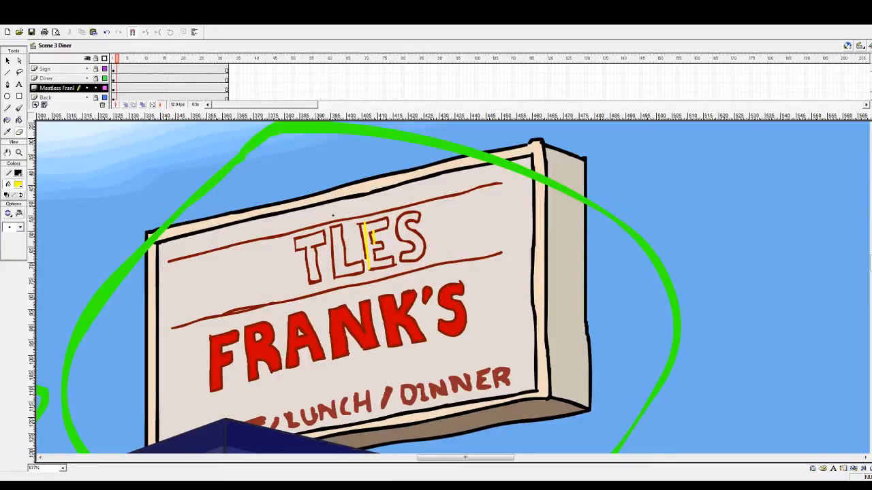
# Delete the pieces of the E's red outline cut off by the yellow trim strokes
pyautogui.click(8, 61)
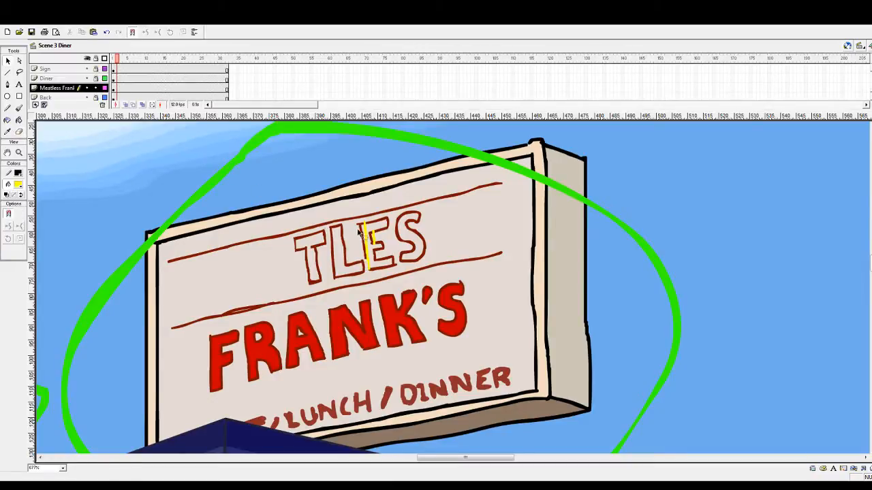
pyautogui.click(367, 249)
pyautogui.press('Delete')
pyautogui.click(371, 239)
pyautogui.press('Delete')
# Brush a second outlined S after the first in dark red to complete LESS
pyautogui.click(19, 107)
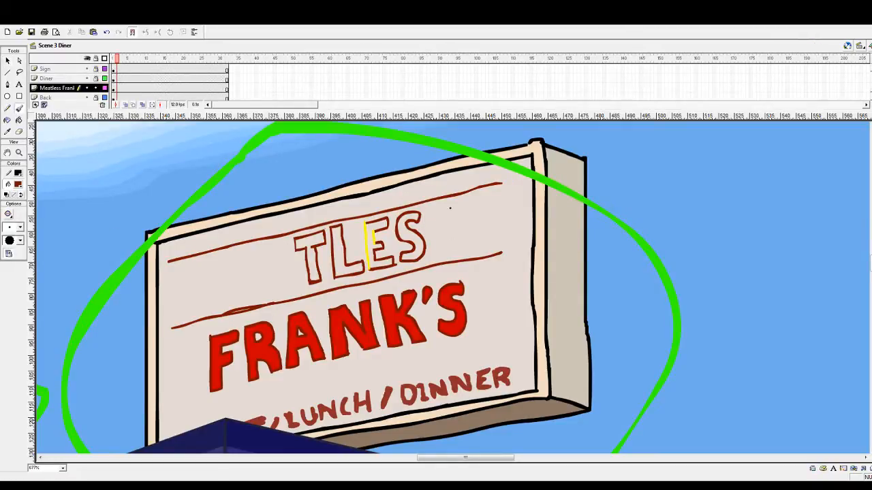
pyautogui.moveTo(450, 208); pyautogui.dragTo(429, 217)
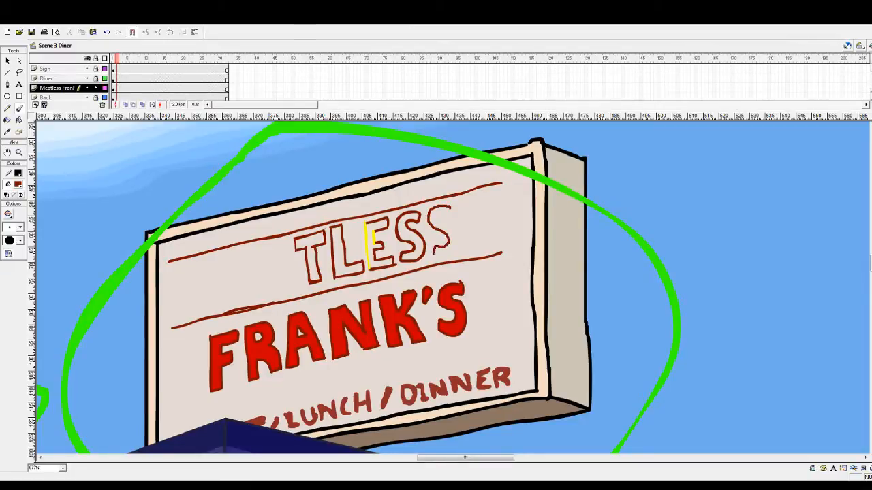
pyautogui.moveTo(433, 254)
pyautogui.mouseDown()
pyautogui.moveTo(453, 257)
pyautogui.moveTo(461, 245)
pyautogui.moveTo(439, 220)
pyautogui.moveTo(451, 207)
pyautogui.mouseUp()
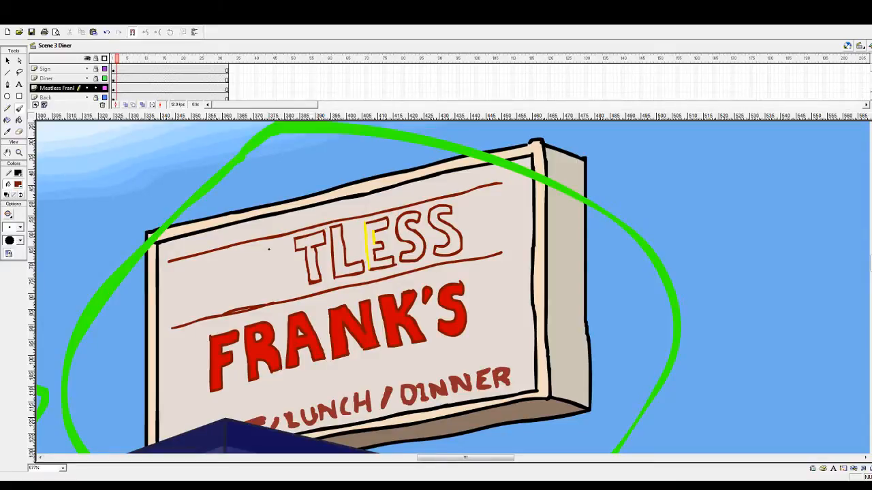
# Brush an outlined letter A in dark red before the T, between the guide lines
pyautogui.moveTo(273, 246)
pyautogui.mouseDown()
pyautogui.moveTo(259, 249)
pyautogui.moveTo(288, 280)
pyautogui.mouseUp()
pyautogui.hotkey('ctrl', 'z')
pyautogui.moveTo(273, 247)
pyautogui.mouseDown()
pyautogui.moveTo(293, 286)
pyautogui.moveTo(278, 289)
pyautogui.moveTo(267, 275)
pyautogui.moveTo(275, 284)
pyautogui.moveTo(257, 294)
pyautogui.mouseUp()
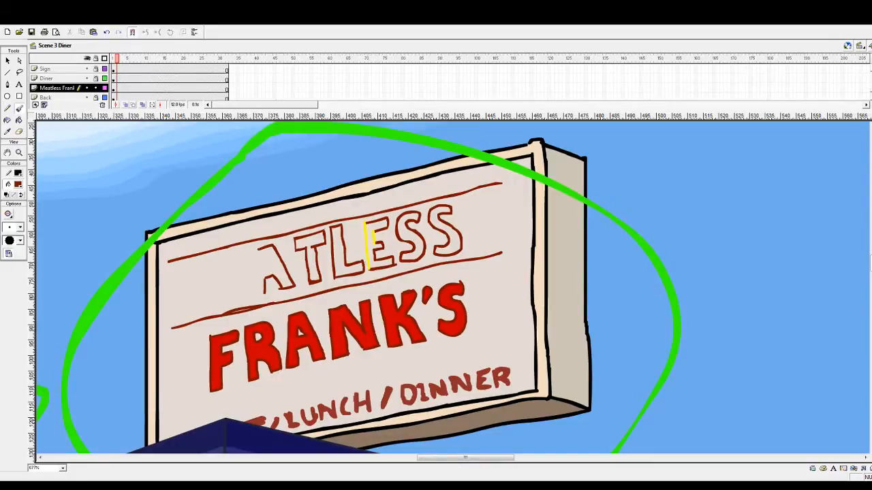
pyautogui.moveTo(255, 249); pyautogui.dragTo(253, 295)
pyautogui.moveTo(266, 257); pyautogui.dragTo(271, 268)
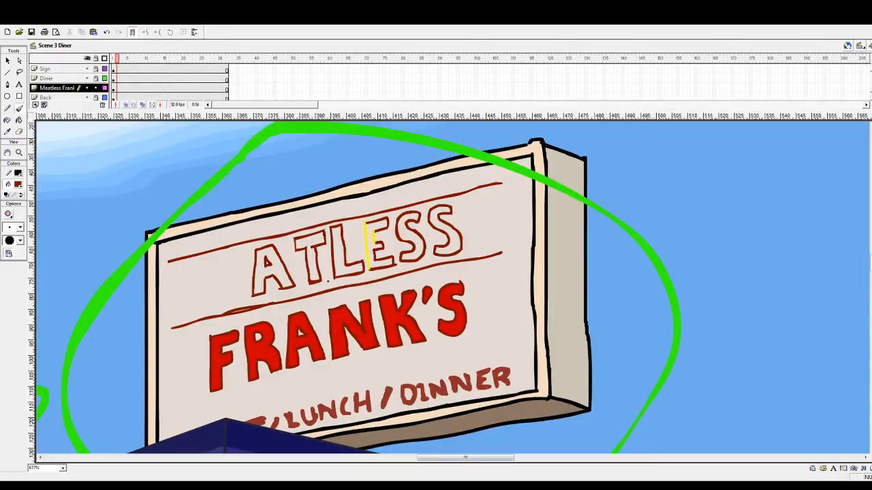
# Move the A closer to the T and scale it up slightly to fit between the guide lines
pyautogui.click(8, 60)
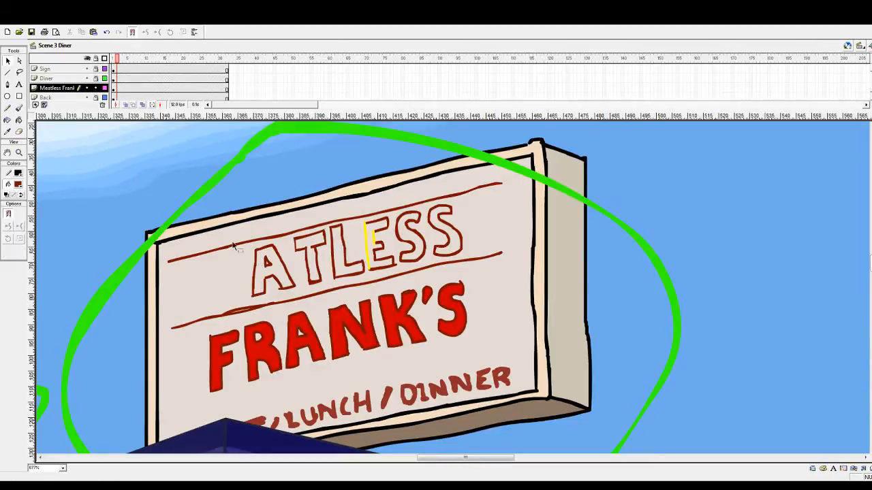
pyautogui.click(262, 254)
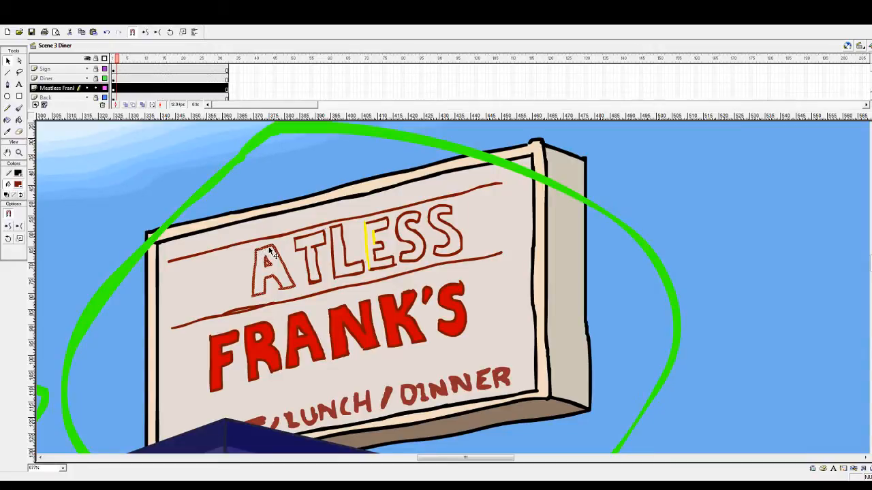
pyautogui.click(289, 260)
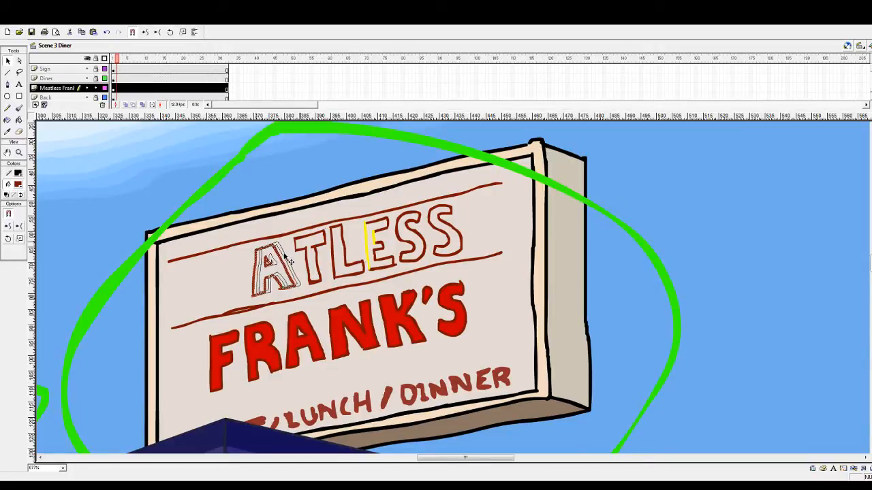
pyautogui.moveTo(284, 254); pyautogui.dragTo(285, 253)
pyautogui.click(19, 238)
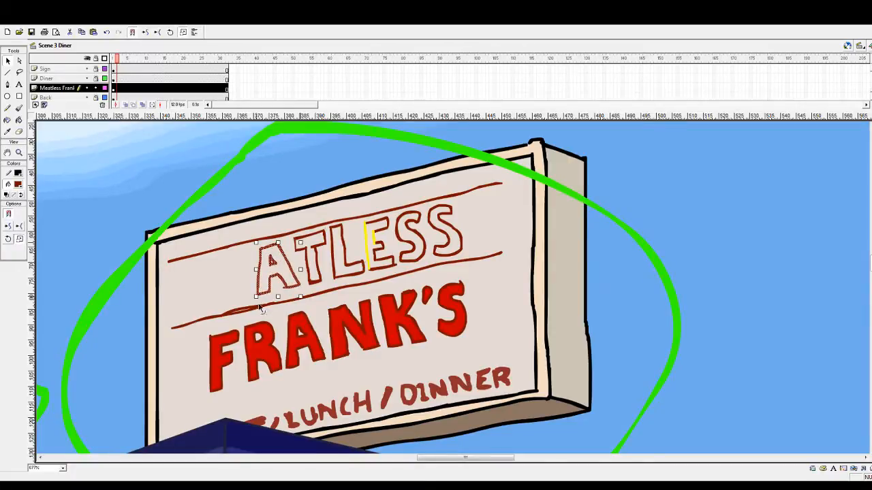
pyautogui.moveTo(257, 299); pyautogui.dragTo(253, 301)
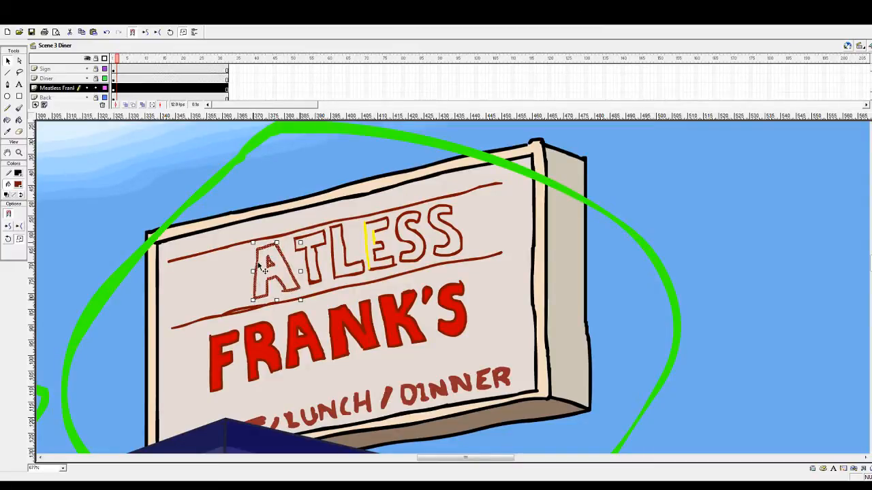
pyautogui.moveTo(263, 269); pyautogui.dragTo(266, 268)
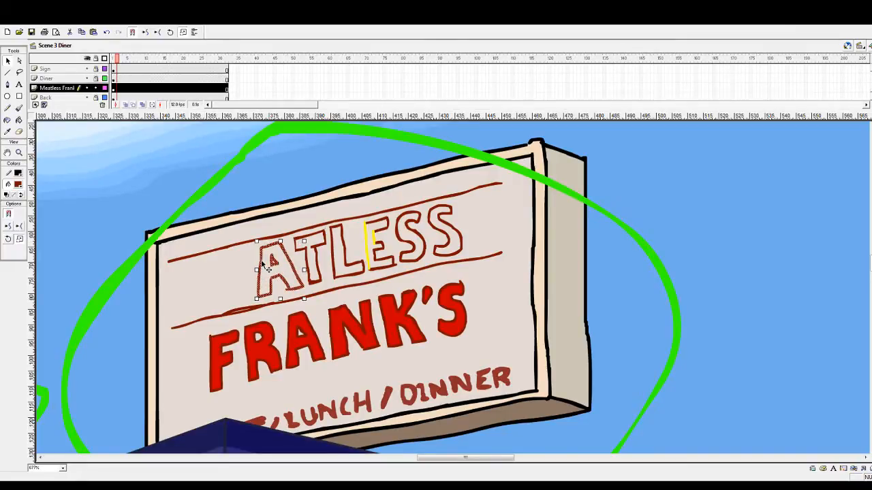
pyautogui.click(253, 268)
# Select the E after the L and recolor its yellow trim strokes with the dark red fill
pyautogui.click(19, 132)
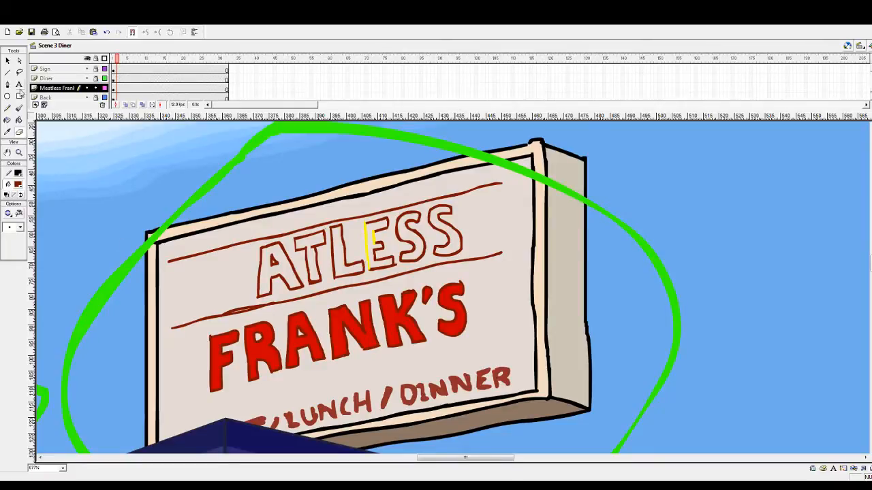
pyautogui.click(19, 72)
pyautogui.moveTo(365, 217)
pyautogui.mouseDown()
pyautogui.moveTo(411, 216)
pyautogui.moveTo(409, 267)
pyautogui.moveTo(386, 274)
pyautogui.moveTo(352, 247)
pyautogui.moveTo(365, 216)
pyautogui.mouseUp()
pyautogui.click(19, 185)
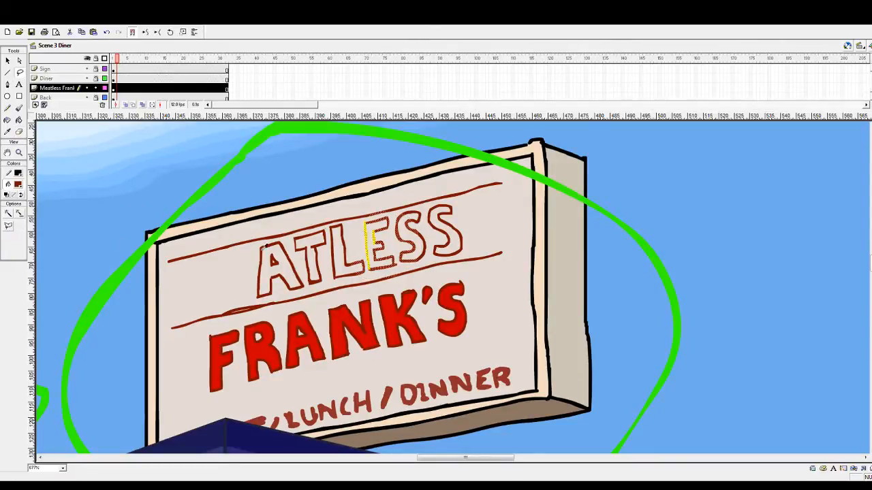
pyautogui.click(361, 272)
pyautogui.click(8, 59)
pyautogui.click(122, 240)
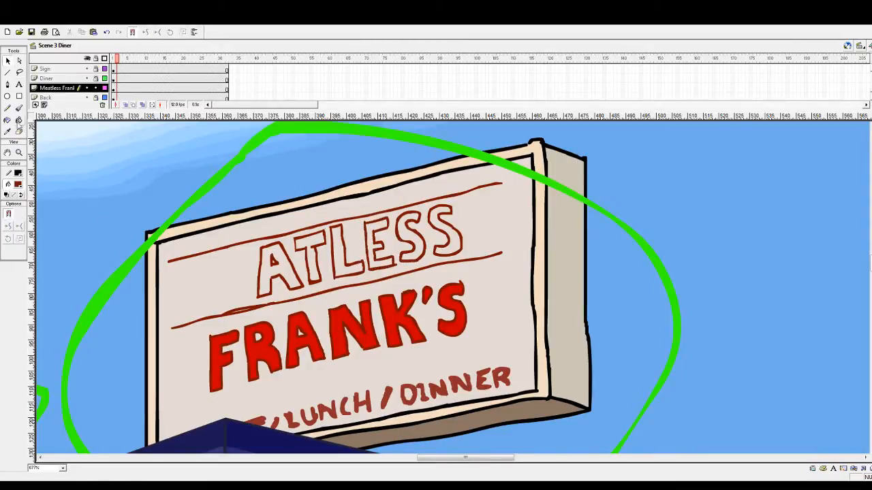
# Brush an outlined letter E in dark red before the A, redoing its left edge until it fits the guide lines
pyautogui.click(20, 108)
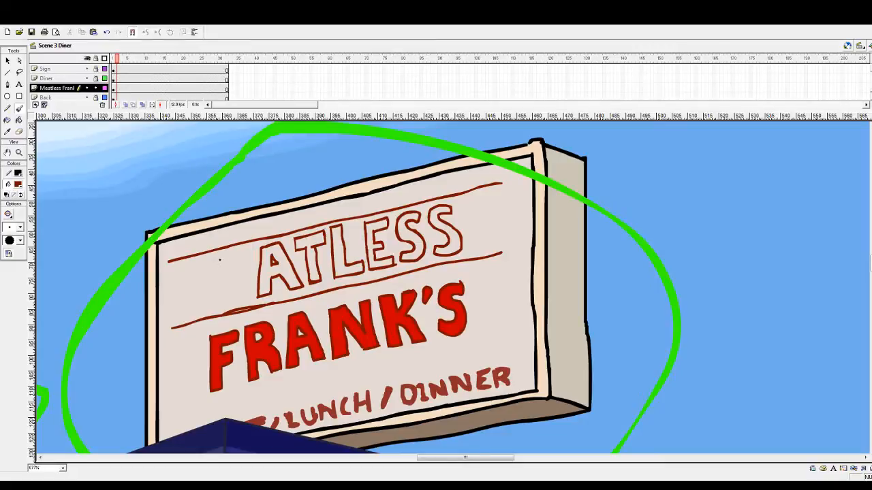
pyautogui.moveTo(216, 261); pyautogui.dragTo(220, 301)
pyautogui.hotkey('ctrl', 'z')
pyautogui.moveTo(218, 258); pyautogui.dragTo(220, 305)
pyautogui.hotkey('ctrl', 'z')
pyautogui.moveTo(217, 258); pyautogui.dragTo(219, 308)
pyautogui.moveTo(218, 257); pyautogui.dragTo(245, 259)
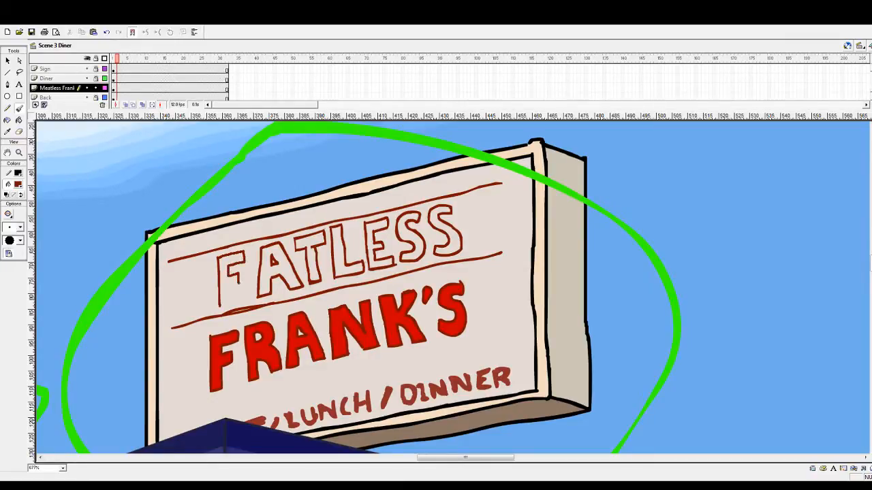
pyautogui.moveTo(226, 279); pyautogui.dragTo(240, 277)
pyautogui.moveTo(247, 303)
pyautogui.mouseDown()
pyautogui.moveTo(228, 304)
pyautogui.moveTo(246, 301)
pyautogui.mouseUp()
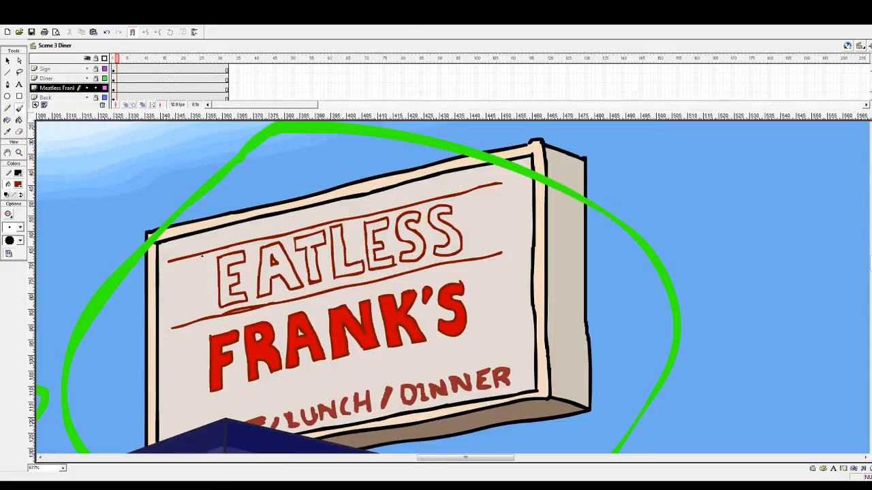
# Nudge the new E slightly closer to the A
pyautogui.click(8, 61)
pyautogui.click(221, 276)
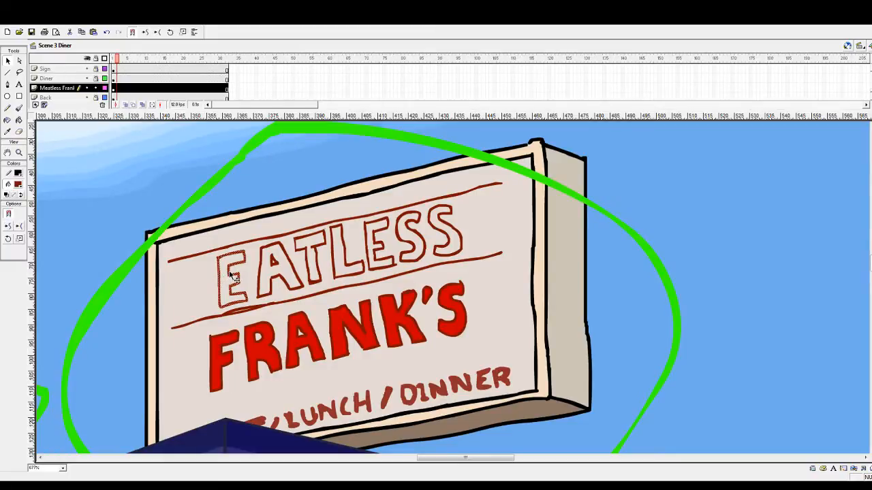
pyautogui.moveTo(233, 278); pyautogui.dragTo(235, 273)
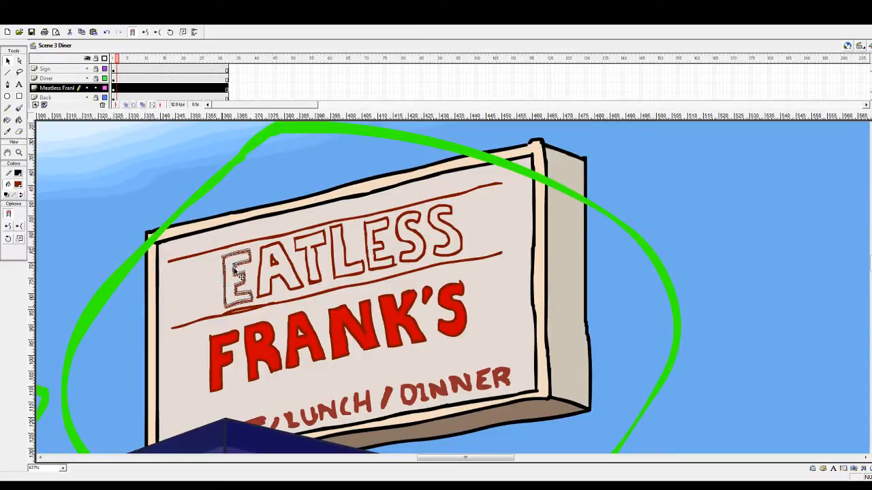
pyautogui.click(236, 273)
# Brush the right stem and lower inner edges of an outlined letter M in dark red before the E
pyautogui.click(19, 107)
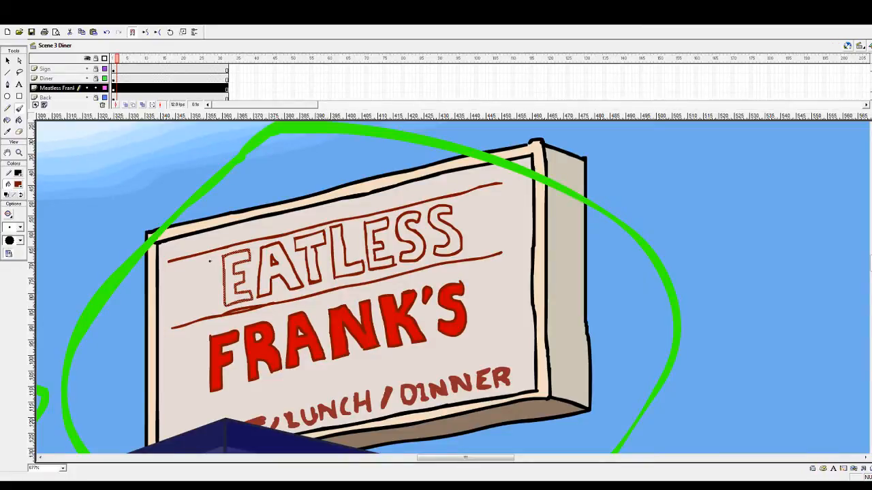
pyautogui.moveTo(210, 261); pyautogui.dragTo(212, 296)
pyautogui.click(213, 305)
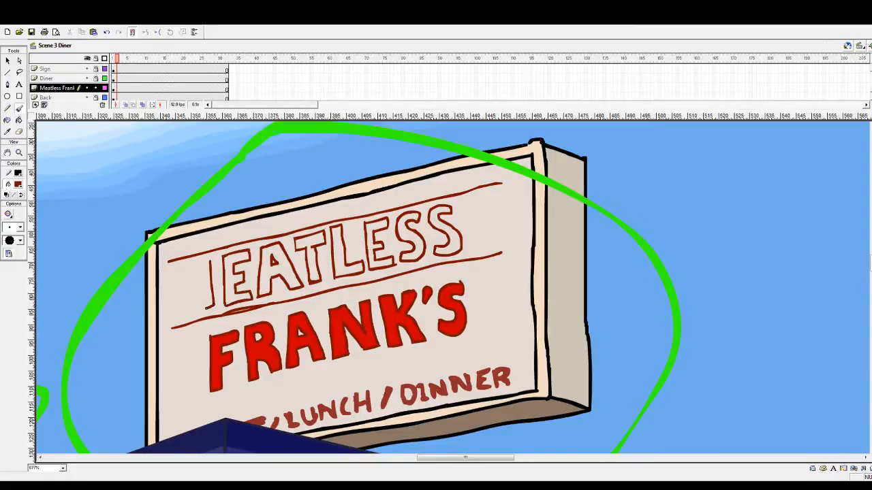
pyautogui.moveTo(548, 187); pyautogui.dragTo(548, 285)
pyautogui.moveTo(199, 285); pyautogui.dragTo(200, 310)
pyautogui.moveTo(183, 288); pyautogui.dragTo(185, 310)
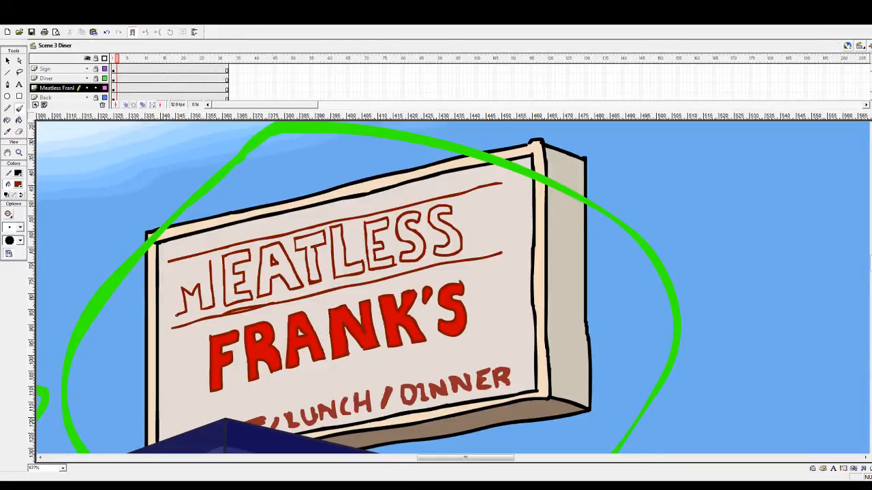
# Undo the M's faulty strokes and brush its left stem and top edges to complete the word MEATLESS
pyautogui.hotkey('ctrl', 'z')
pyautogui.hotkey('ctrl', 'y')
pyautogui.hotkey('ctrl', 'z')
pyautogui.moveTo(181, 297)
pyautogui.mouseDown()
pyautogui.moveTo(180, 314)
pyautogui.moveTo(174, 274)
pyautogui.moveTo(171, 315)
pyautogui.mouseUp()
pyautogui.hotkey('ctrl', 'z')
pyautogui.hotkey('ctrl', 'z')
pyautogui.hotkey('ctrl', 'z')
pyautogui.hotkey('ctrl', 'z')
pyautogui.moveTo(170, 270); pyautogui.dragTo(171, 317)
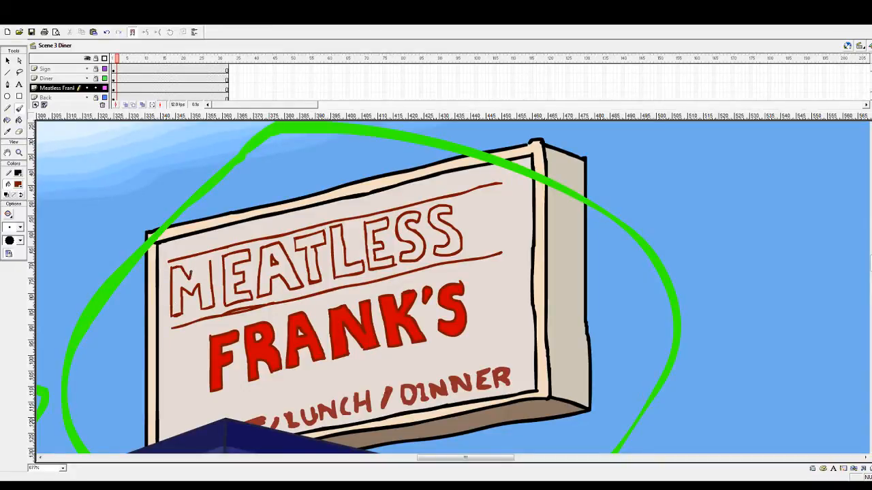
pyautogui.hotkey('ctrl', 'z')
pyautogui.moveTo(173, 268); pyautogui.dragTo(210, 258)
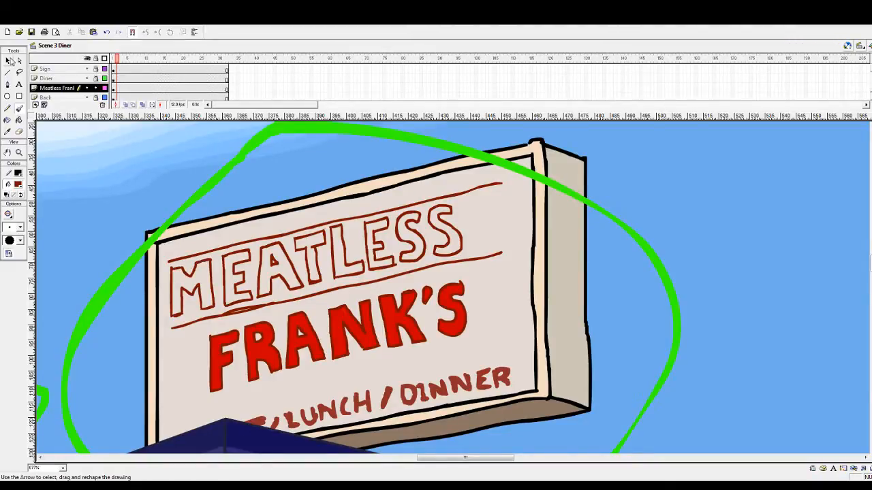
# Delete the lower and upper guide lines around the MEATLESS lettering
pyautogui.click(12, 61)
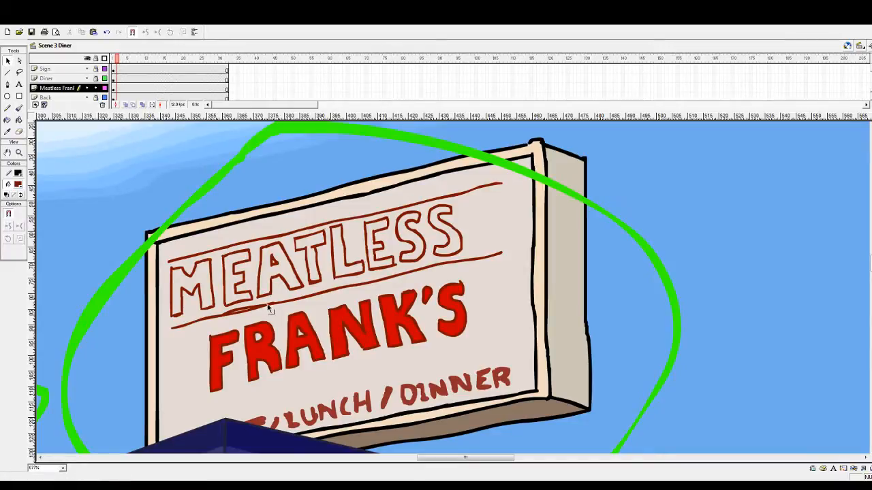
pyautogui.click(268, 307)
pyautogui.press('Delete')
pyautogui.click(269, 243)
pyautogui.press('Delete')
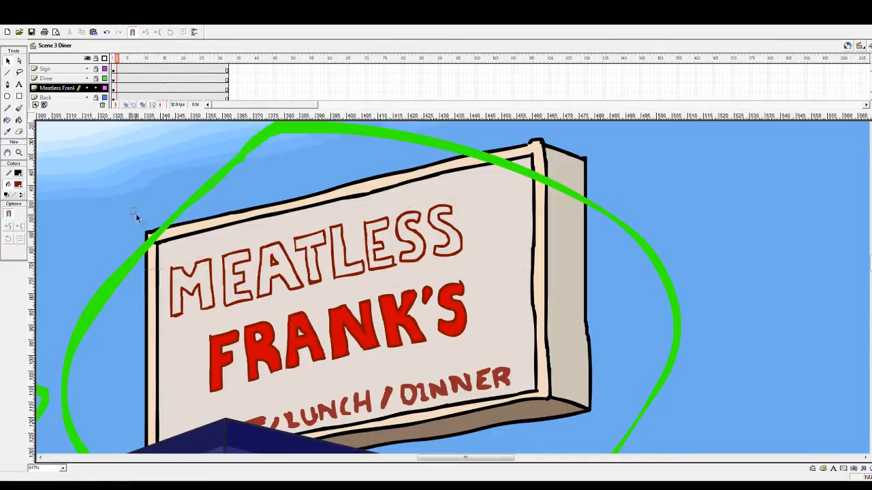
# Select the whole MEATLESS outline and shift it sideways to center it above FRANK'S
pyautogui.moveTo(135, 213)
pyautogui.mouseDown()
pyautogui.moveTo(381, 300)
pyautogui.moveTo(490, 276)
pyautogui.mouseUp()
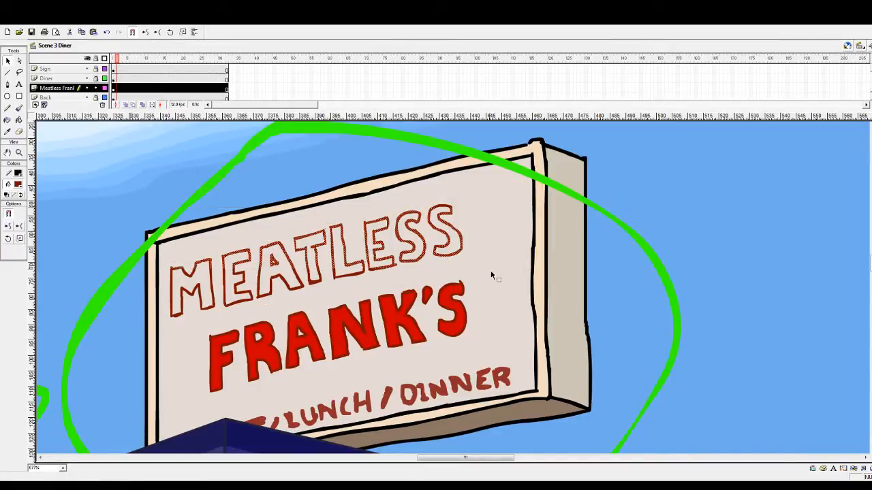
pyautogui.click(20, 72)
pyautogui.moveTo(489, 190)
pyautogui.mouseDown()
pyautogui.moveTo(249, 227)
pyautogui.moveTo(179, 248)
pyautogui.moveTo(162, 263)
pyautogui.moveTo(165, 319)
pyautogui.moveTo(190, 327)
pyautogui.moveTo(454, 264)
pyautogui.moveTo(497, 230)
pyautogui.mouseUp()
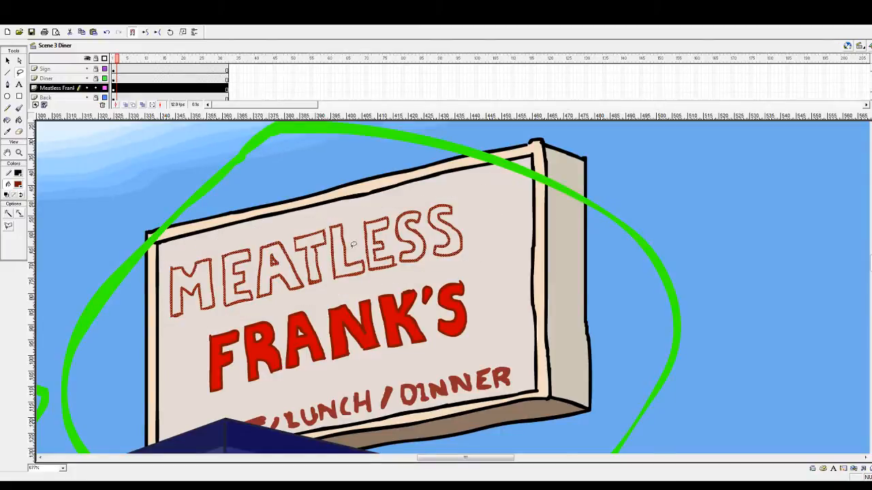
pyautogui.moveTo(347, 251); pyautogui.dragTo(368, 244)
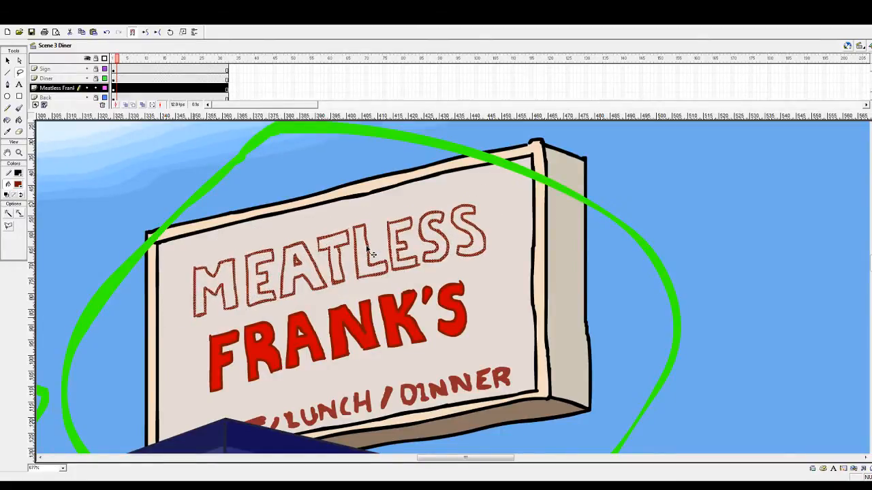
pyautogui.scroll(-3, 442, 268)
pyautogui.scroll(3, 442, 269)
pyautogui.moveTo(340, 250); pyautogui.dragTo(342, 250)
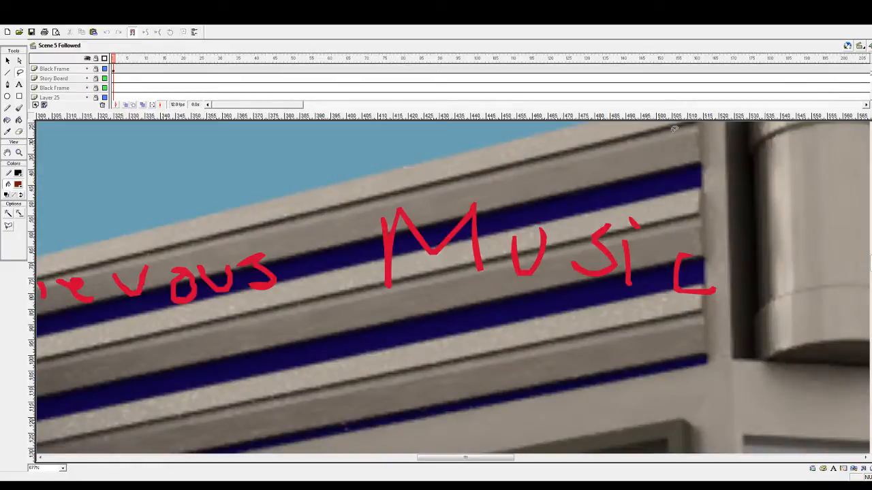
# Examine the Meatless Frank's sign in Scene 5 Followed as a reference and return to Scene 3 Diner
pyautogui.scroll(-10, 306, 224)
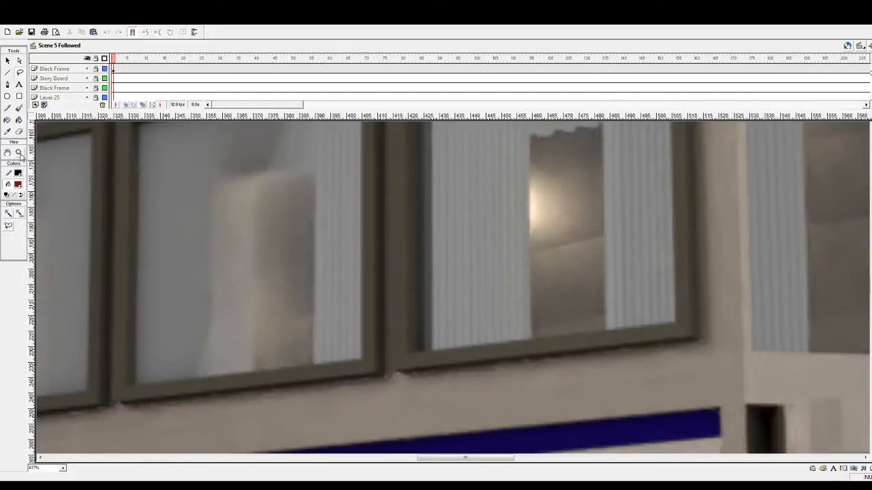
pyautogui.click(19, 153)
pyautogui.keyDown('alt'); pyautogui.click(341, 235); pyautogui.keyUp('alt')
pyautogui.keyDown('alt'); pyautogui.click(348, 240); pyautogui.keyUp('alt')
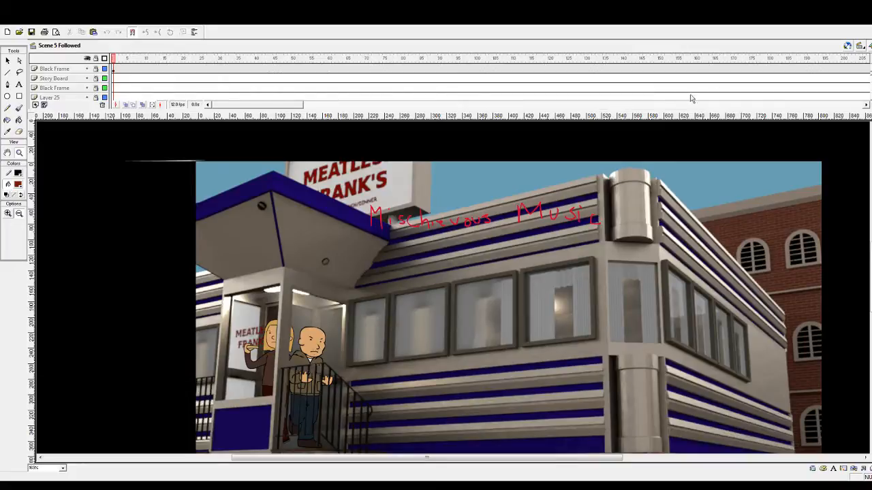
pyautogui.click(861, 46)
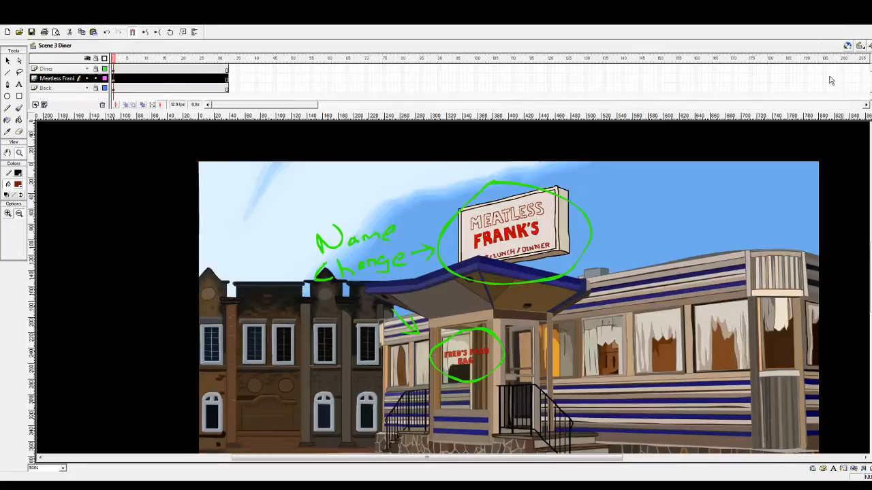
pyautogui.click(832, 80)
# Fill all eight outlined letters of MEATLESS with the bright red used in FRANK'S
pyautogui.moveTo(432, 189); pyautogui.dragTo(628, 275)
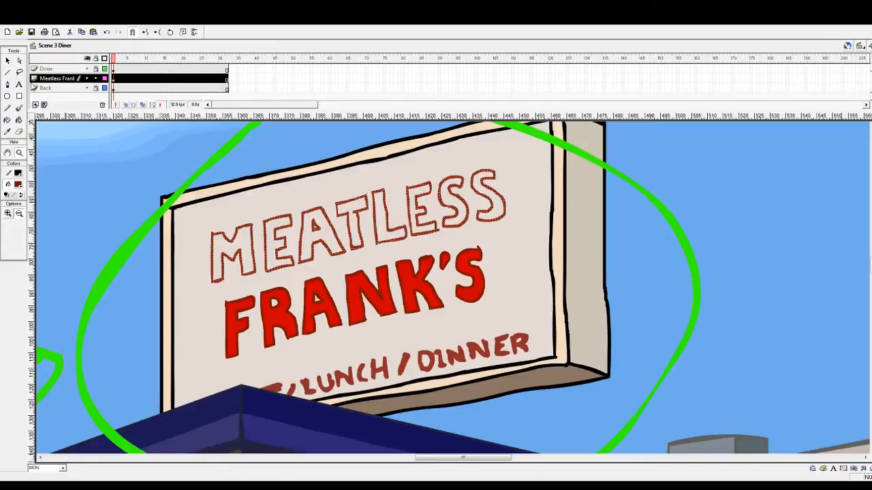
pyautogui.click(8, 61)
pyautogui.click(45, 197)
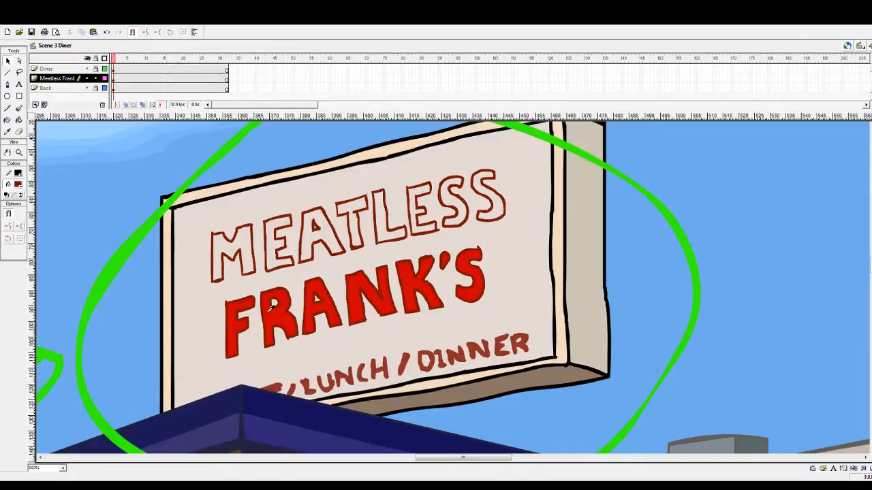
pyautogui.click(8, 120)
pyautogui.click(239, 235)
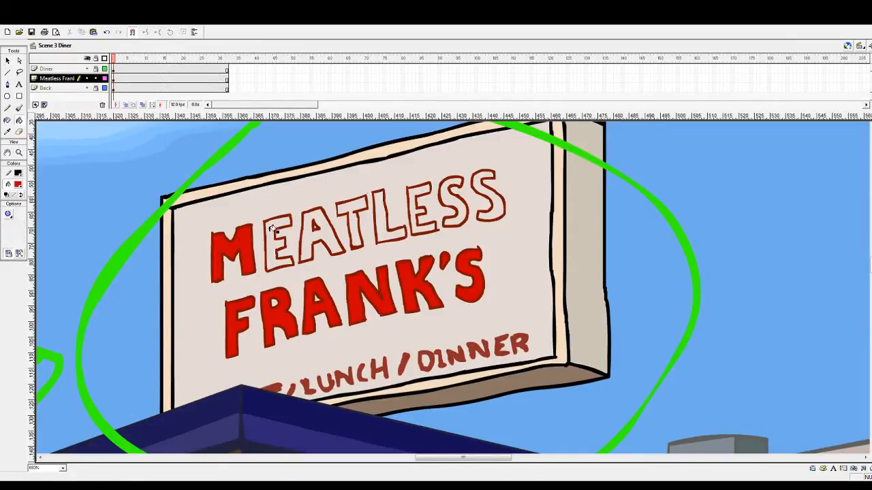
pyautogui.click(278, 225)
pyautogui.click(318, 232)
pyautogui.click(355, 209)
pyautogui.click(386, 204)
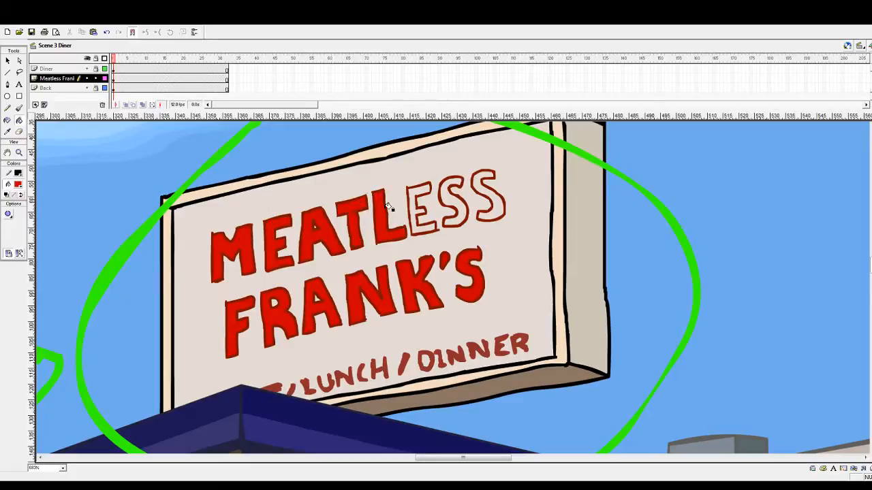
pyautogui.click(430, 192)
pyautogui.click(447, 196)
pyautogui.click(480, 188)
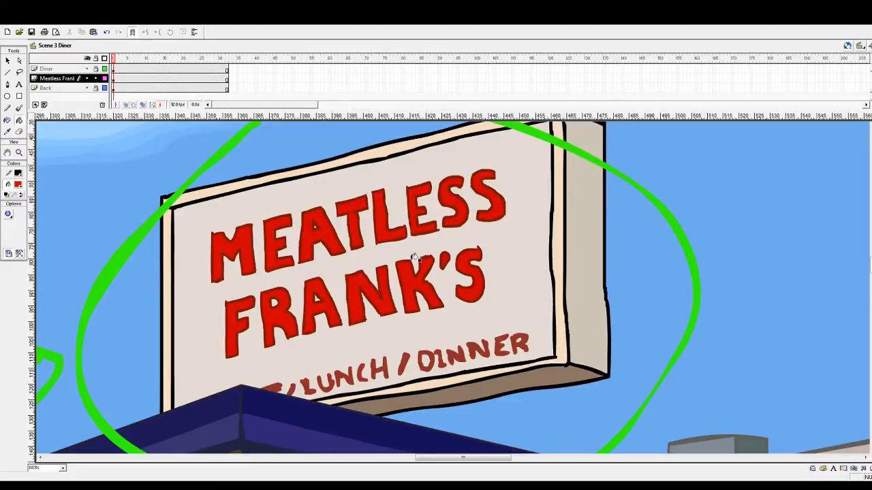
# Examine the red MEATLESS FRANK'S sign lettering in the context of the whole diner exterior
pyautogui.click(19, 153)
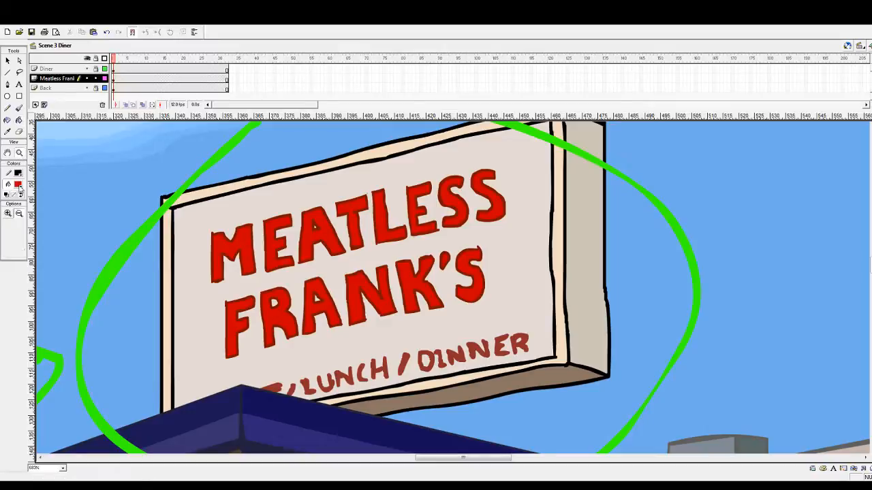
pyautogui.click(19, 213)
pyautogui.click(442, 248)
pyautogui.click(452, 257)
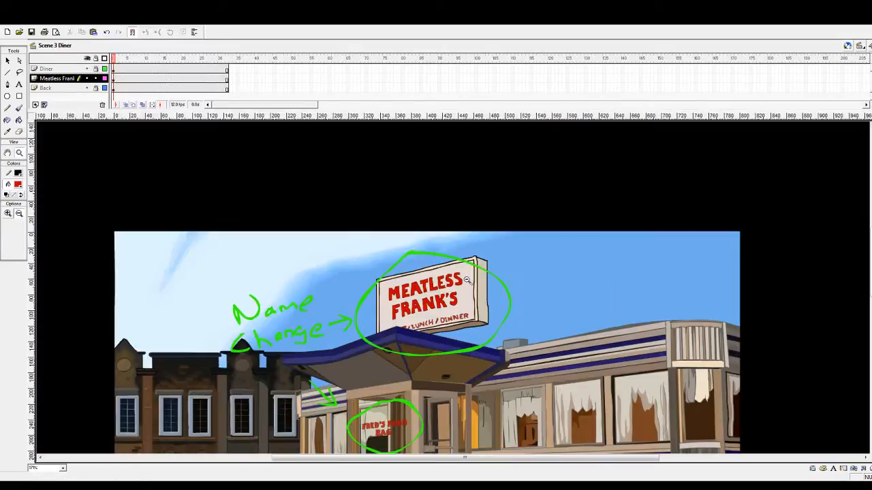
pyautogui.scroll(-5, 468, 281)
pyautogui.scroll(1, 469, 281)
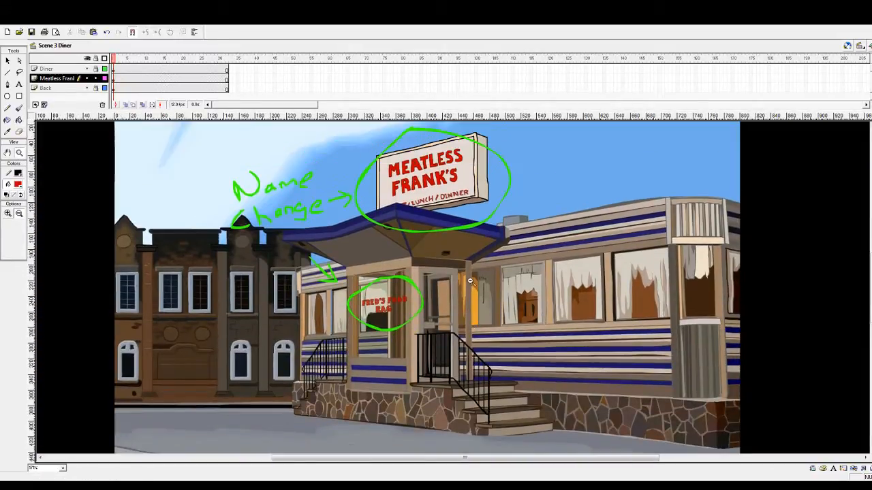
pyautogui.scroll(1, 510, 285)
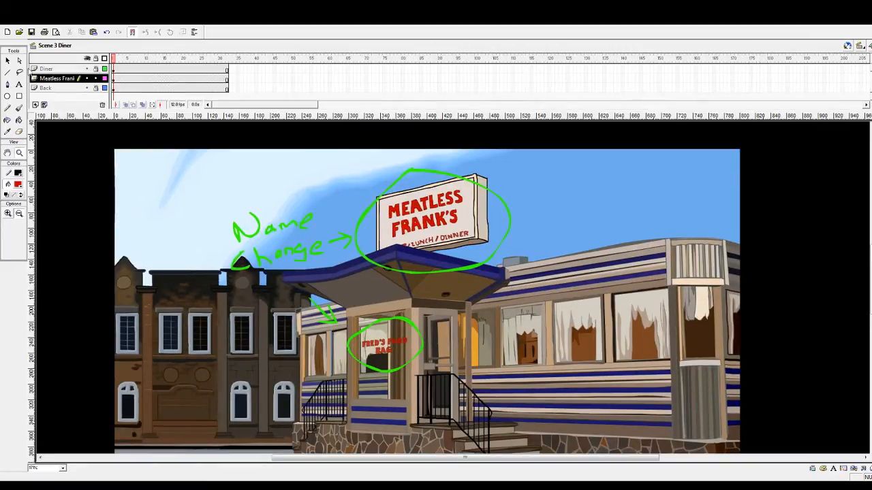
# Display the Meatless Frank's layer as outlines and make Back the active layer with nothing selected on the stage
pyautogui.click(7, 61)
pyautogui.moveTo(343, 175); pyautogui.dragTo(519, 261)
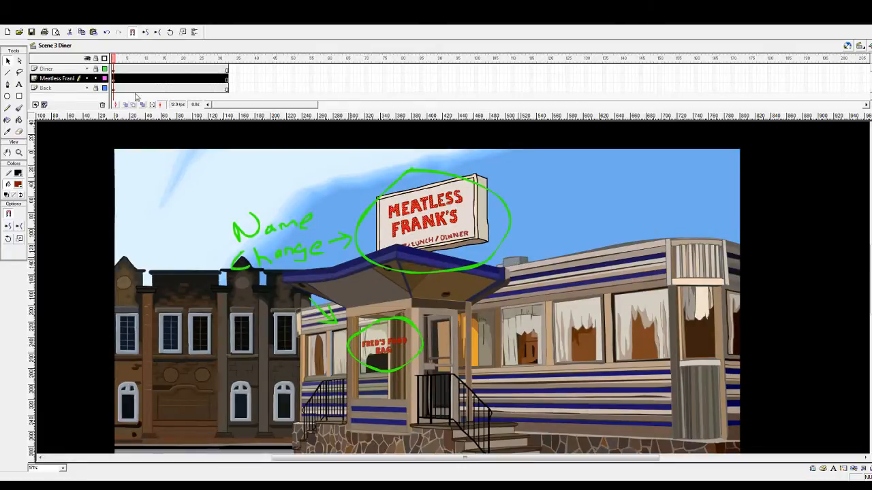
pyautogui.click(87, 89)
pyautogui.click(88, 89)
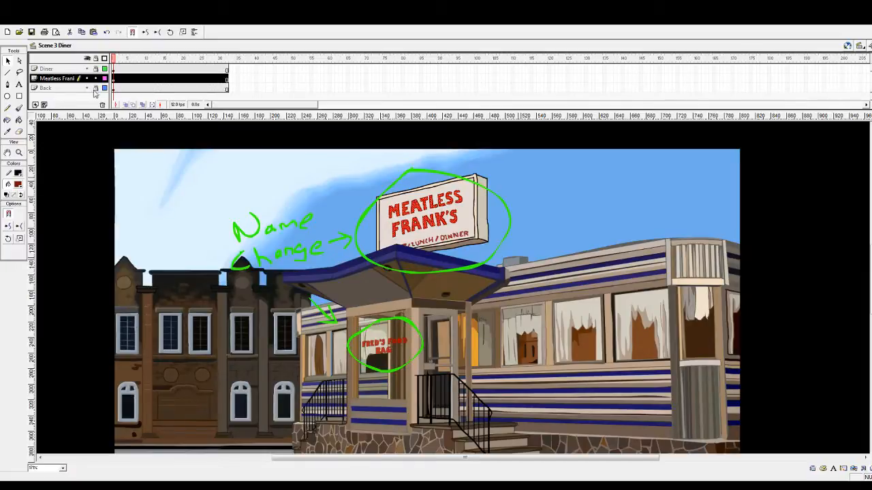
pyautogui.click(105, 79)
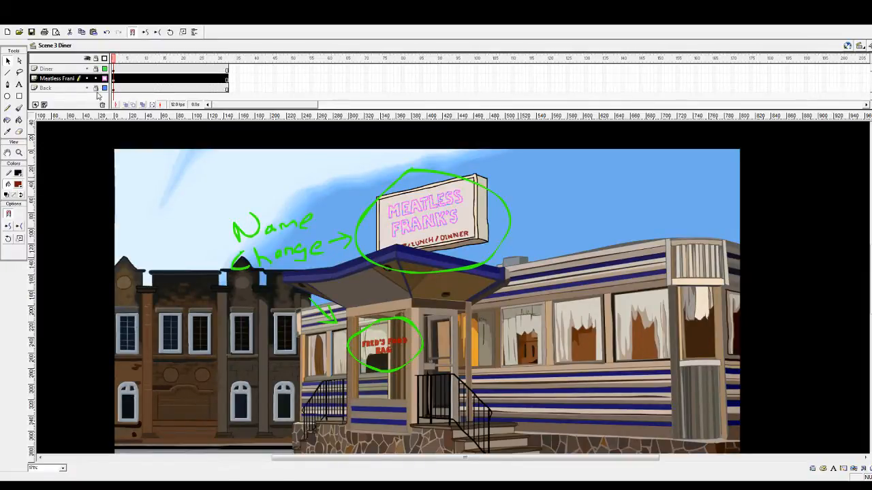
pyautogui.click(114, 89)
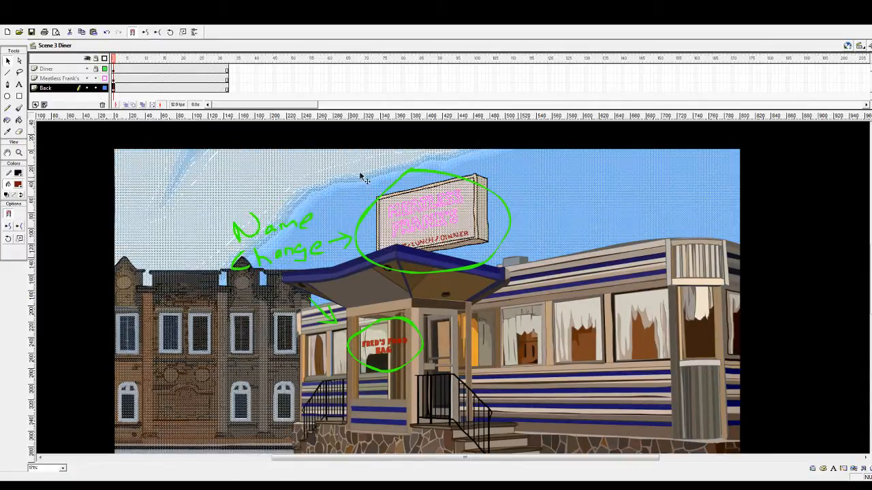
pyautogui.click(352, 141)
pyautogui.click(373, 158)
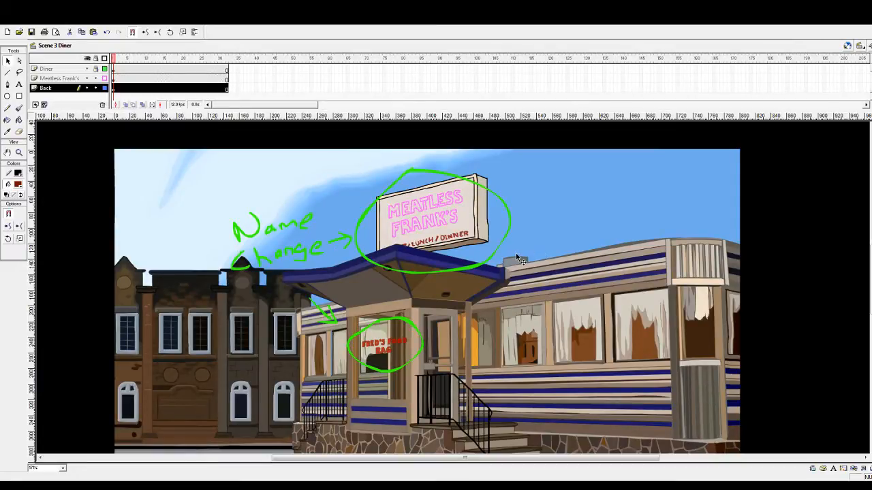
# Look through the Scene 3 layer stack and check the interior shot around frame 90 before returning to the exterior shot
pyautogui.scroll(-4, 524, 257)
pyautogui.scroll(4, 521, 257)
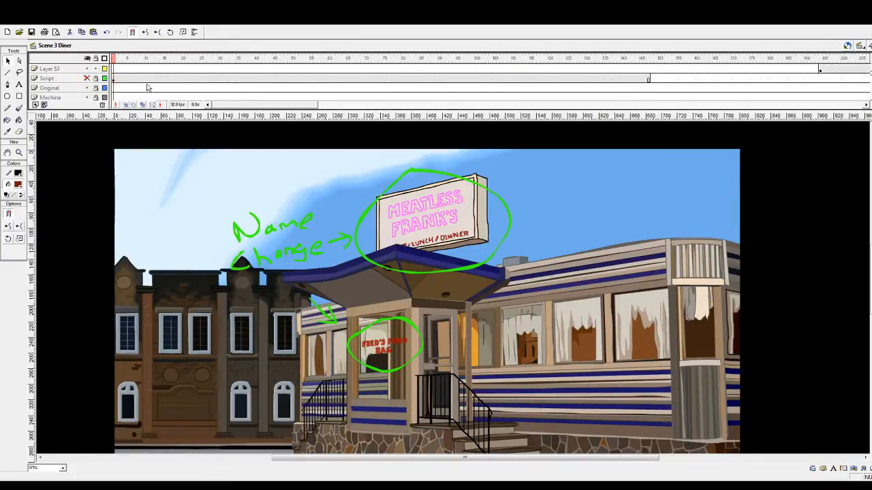
pyautogui.scroll(-2, 820, 68)
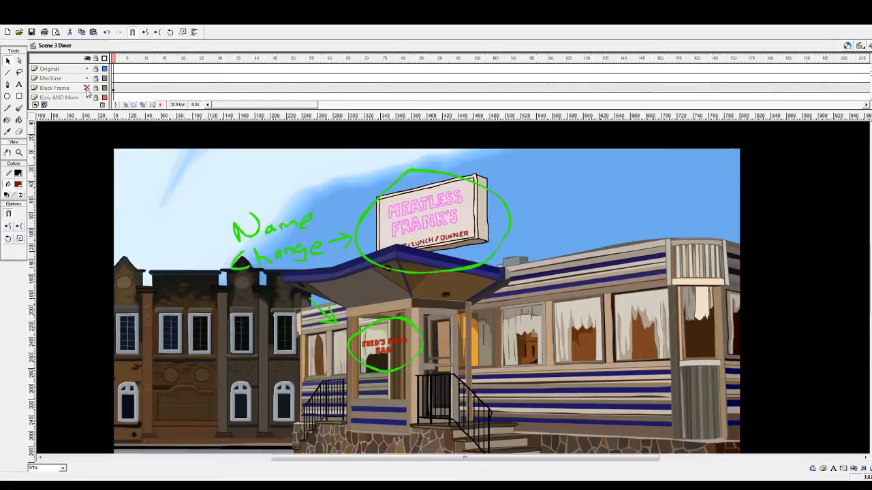
pyautogui.scroll(-3, 851, 102)
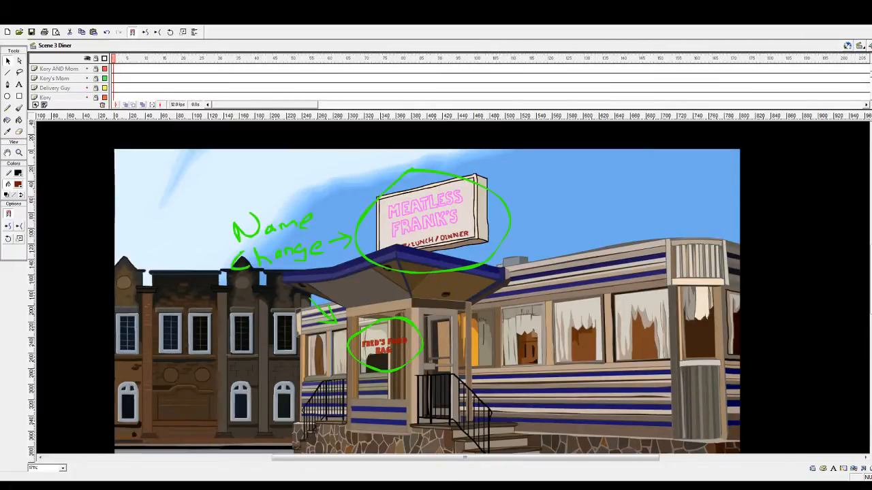
pyautogui.scroll(-7, 68, 83)
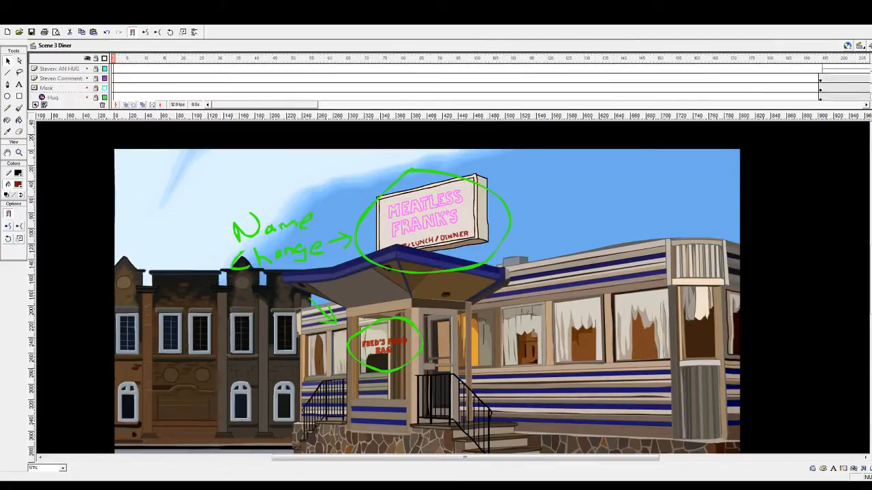
pyautogui.scroll(-8, 61, 83)
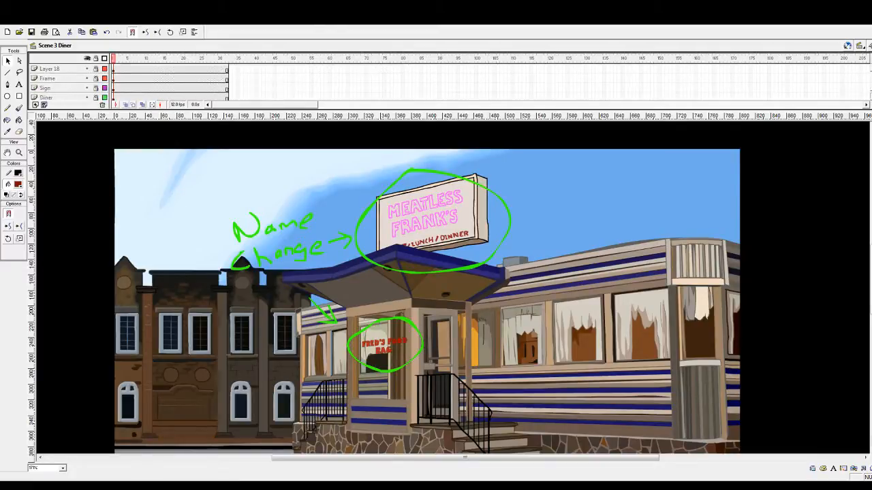
pyautogui.scroll(-3, 61, 83)
pyautogui.moveTo(870, 96); pyautogui.dragTo(871, 66)
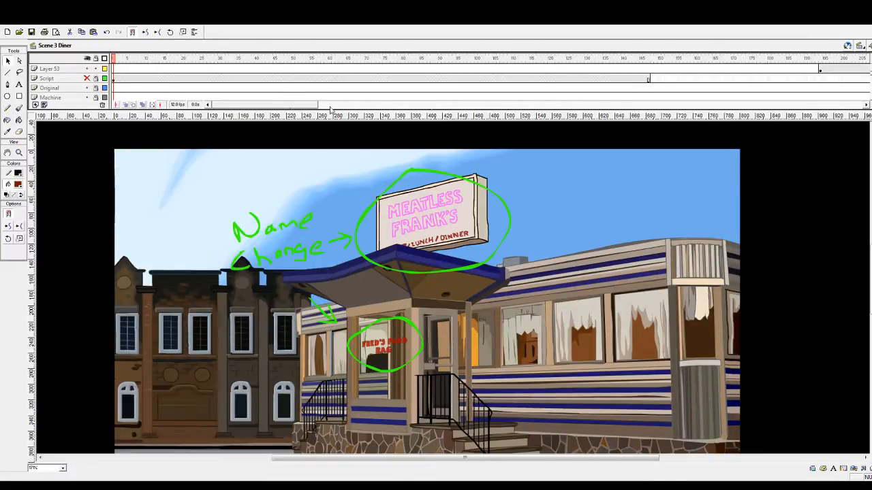
pyautogui.click(436, 61)
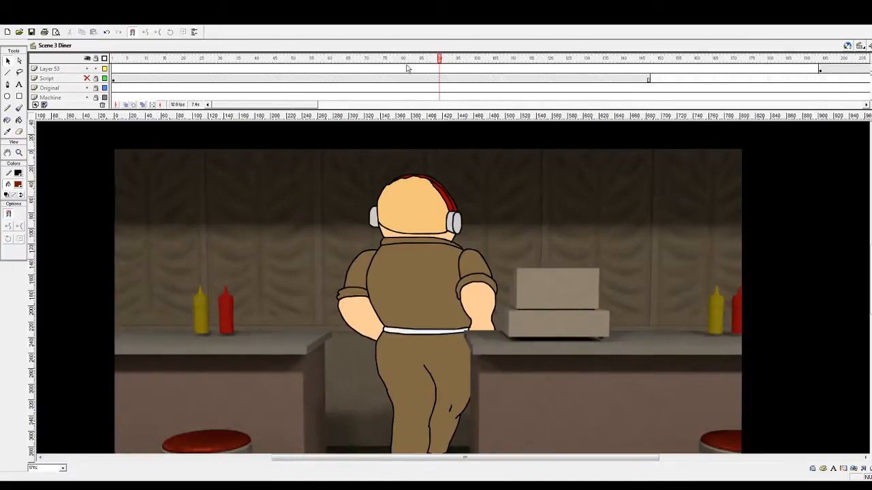
pyautogui.click(133, 59)
pyautogui.scroll(-2, 858, 103)
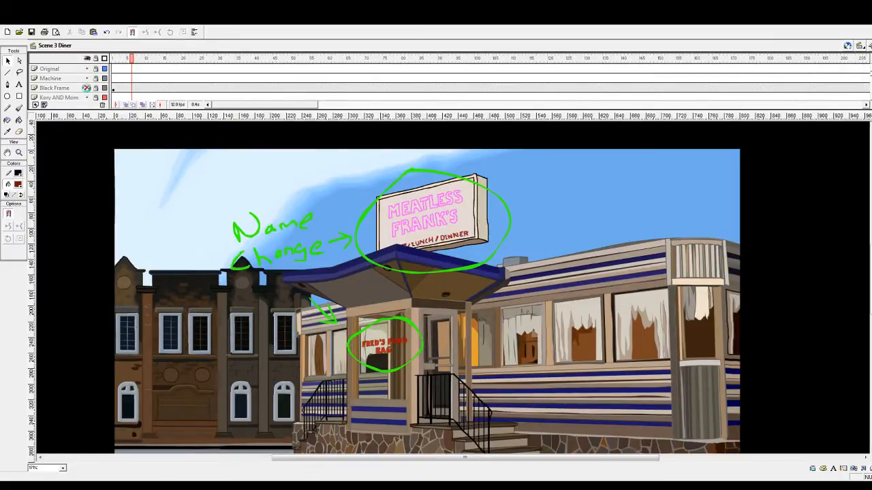
# Select the Black Frame layer's first frame, bring the whole black border into view and enlarge the timeline to list more layers
pyautogui.click(87, 87)
pyautogui.click(86, 88)
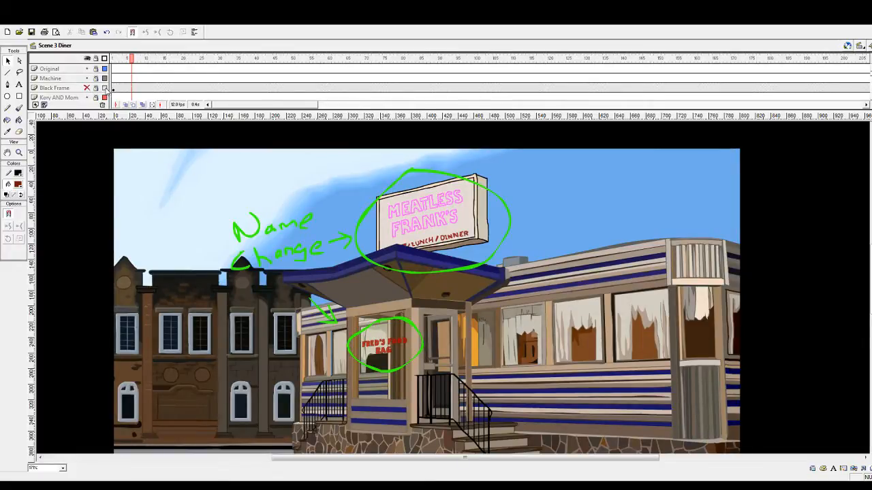
pyautogui.click(113, 88)
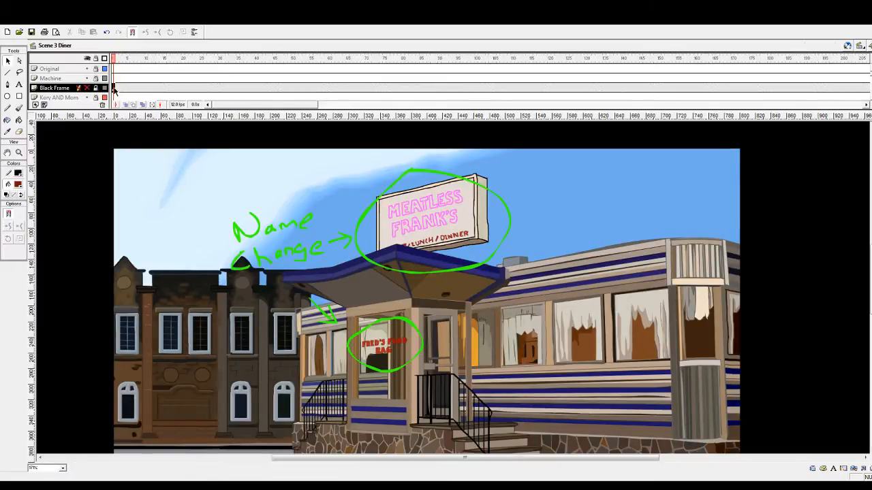
pyautogui.click(19, 153)
pyautogui.keyDown('alt'); pyautogui.click(500, 240); pyautogui.keyUp('alt')
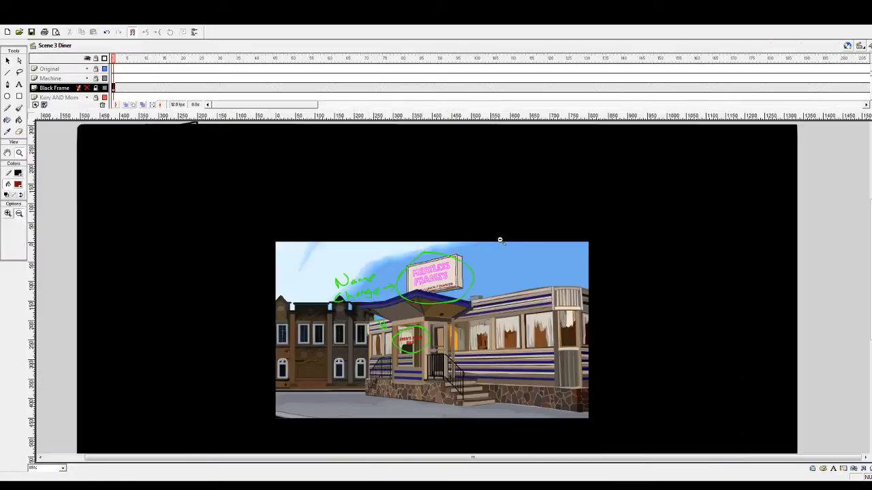
pyautogui.keyDown('alt'); pyautogui.click(504, 240); pyautogui.keyUp('alt')
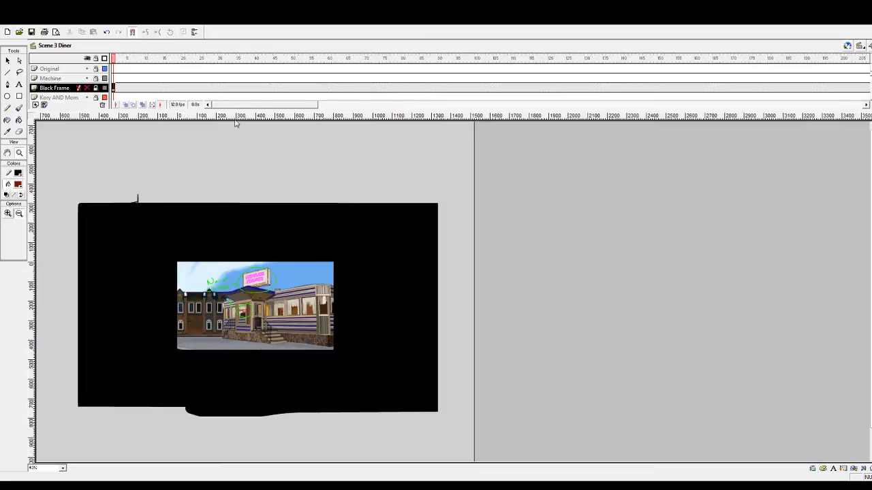
pyautogui.moveTo(237, 111); pyautogui.dragTo(237, 181)
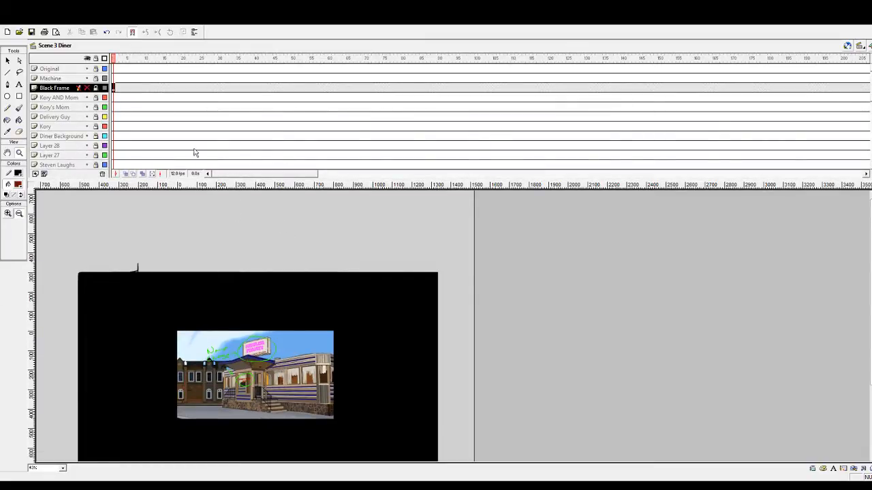
# Toggle the Black Frame layer's visibility repeatedly to compare the stage border with and without it
pyautogui.press('v')
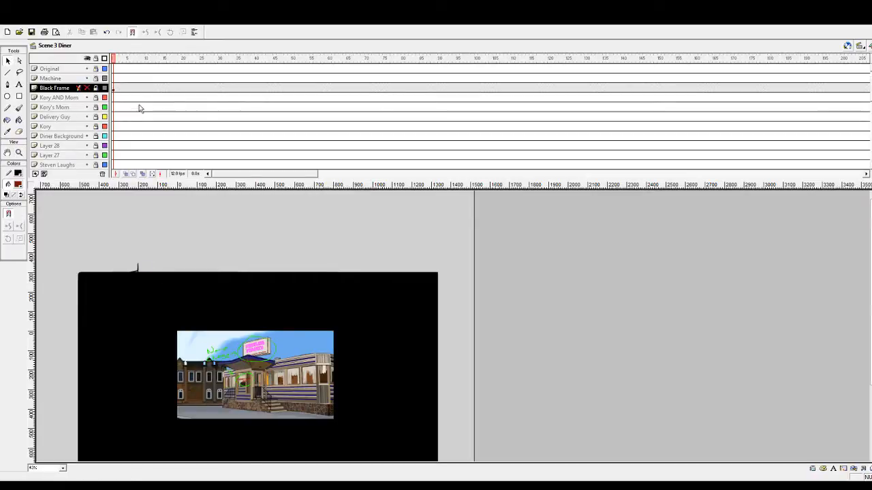
pyautogui.click(133, 88)
pyautogui.click(87, 91)
pyautogui.click(87, 91)
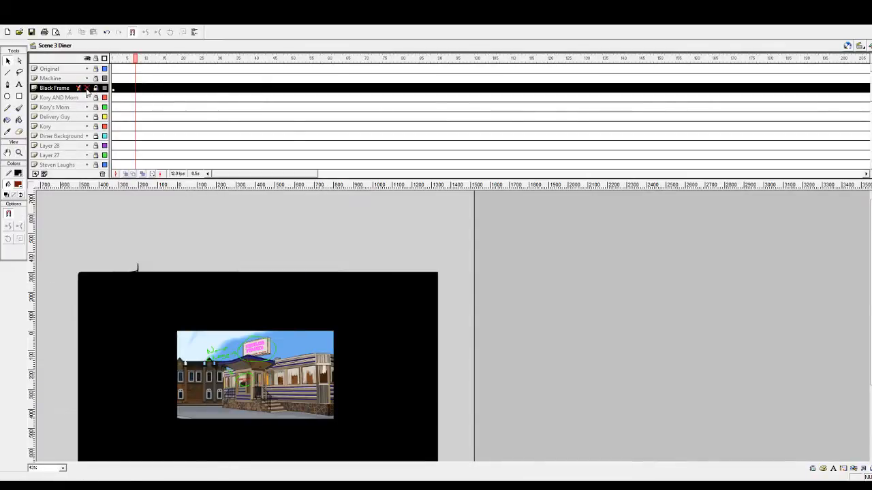
pyautogui.click(87, 91)
pyautogui.click(87, 91)
pyautogui.click(87, 91)
pyautogui.click(87, 92)
# Check what the Frame layer above Sign covers by hiding and reshowing it while scrubbing the exterior shot
pyautogui.scroll(-10, 824, 146)
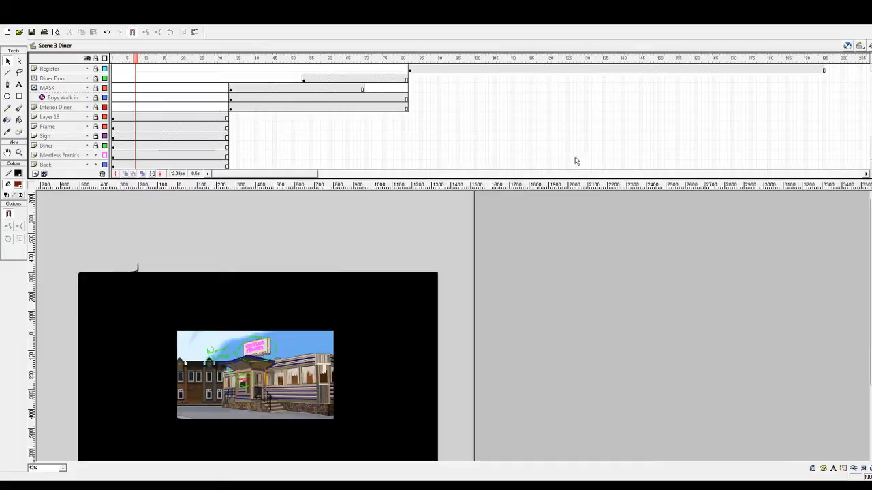
pyautogui.click(87, 128)
pyautogui.click(87, 128)
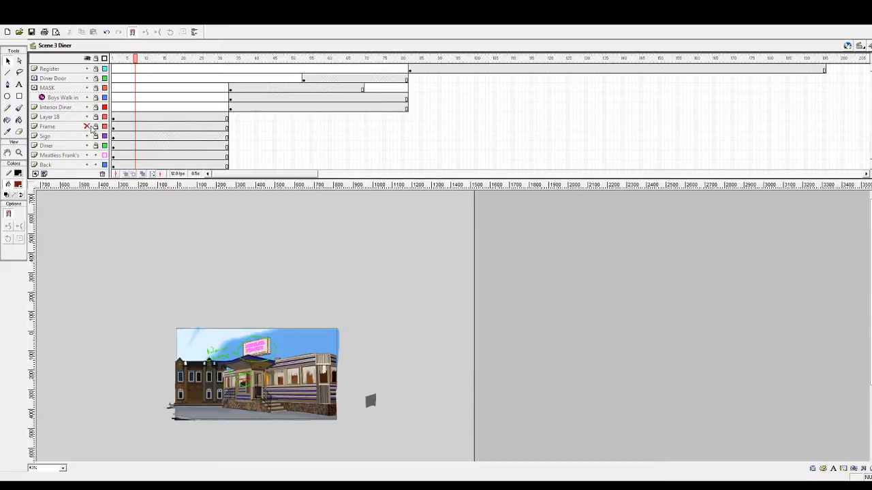
pyautogui.moveTo(142, 60); pyautogui.dragTo(182, 60)
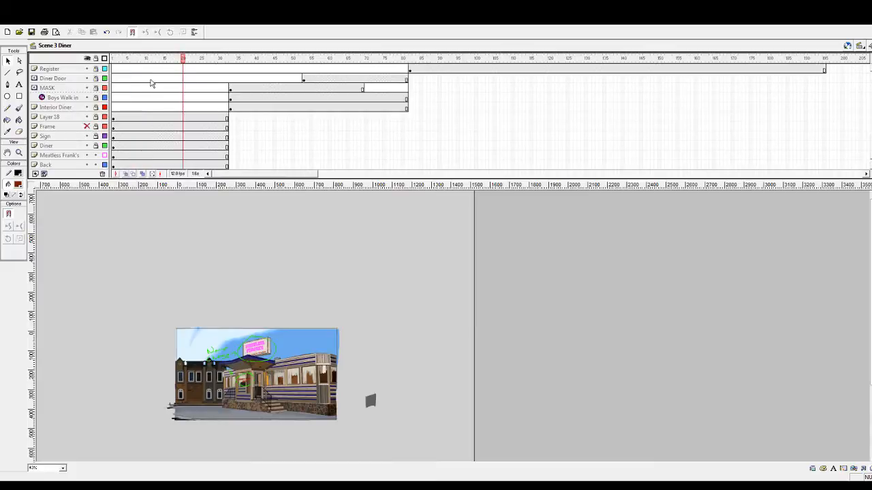
pyautogui.click(88, 128)
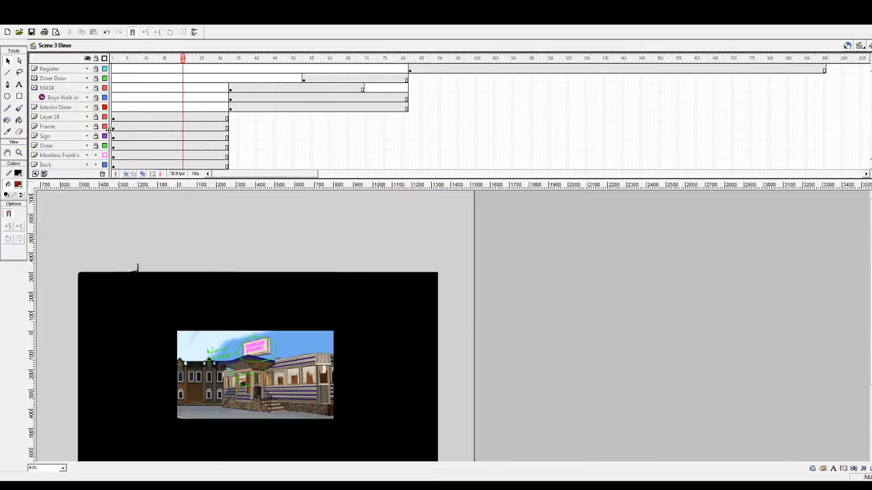
pyautogui.moveTo(158, 60); pyautogui.dragTo(143, 59)
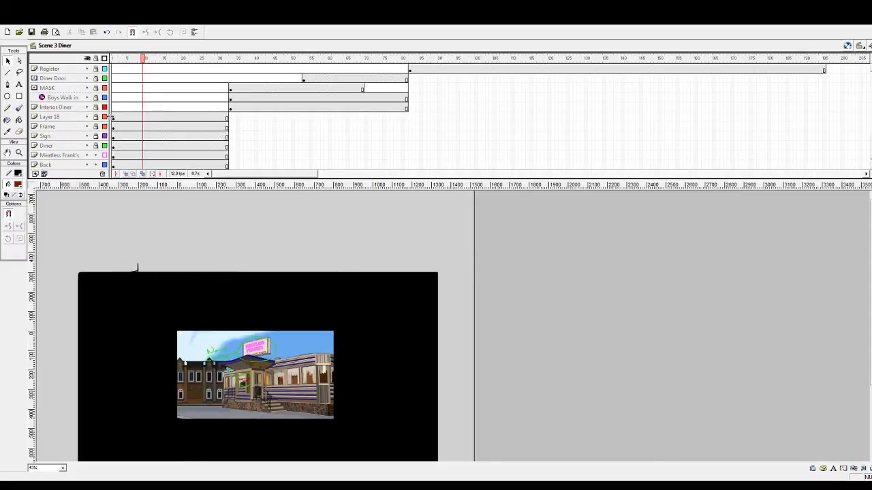
# Check the Frame layer above Sign as outlines and delete that layer
pyautogui.click(105, 126)
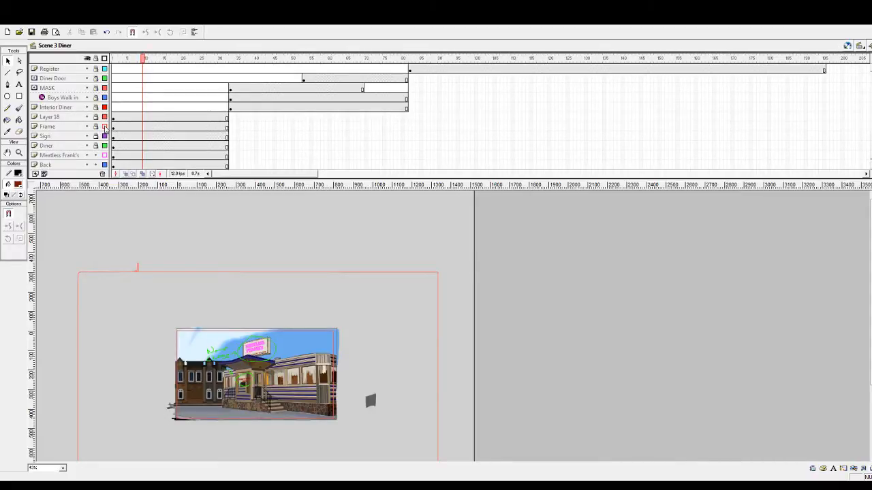
pyautogui.click(105, 127)
pyautogui.click(105, 127)
pyautogui.click(56, 128)
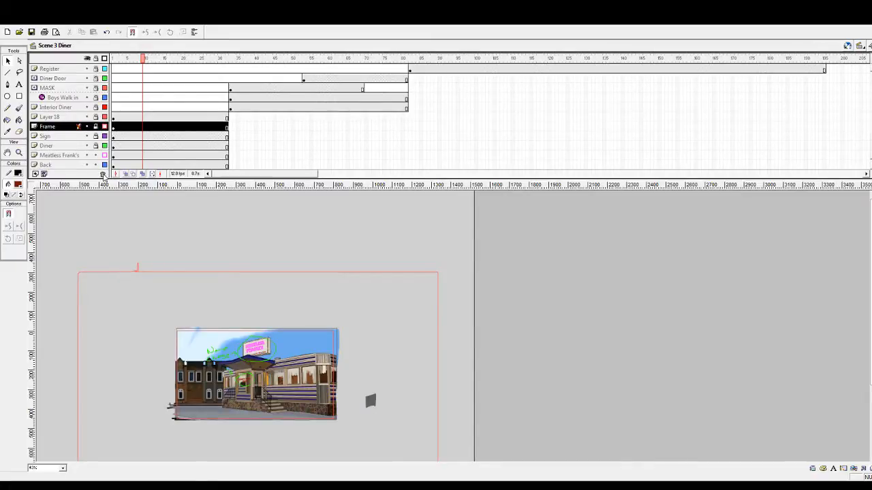
pyautogui.click(103, 175)
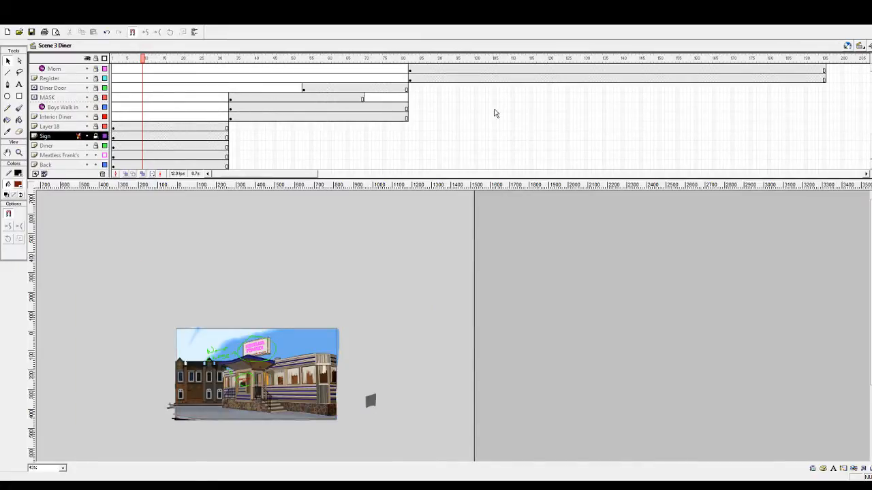
# Make the Black Frame layer visible and return the playhead to frame 1
pyautogui.scroll(2, 449, 117)
pyautogui.scroll(5, 450, 117)
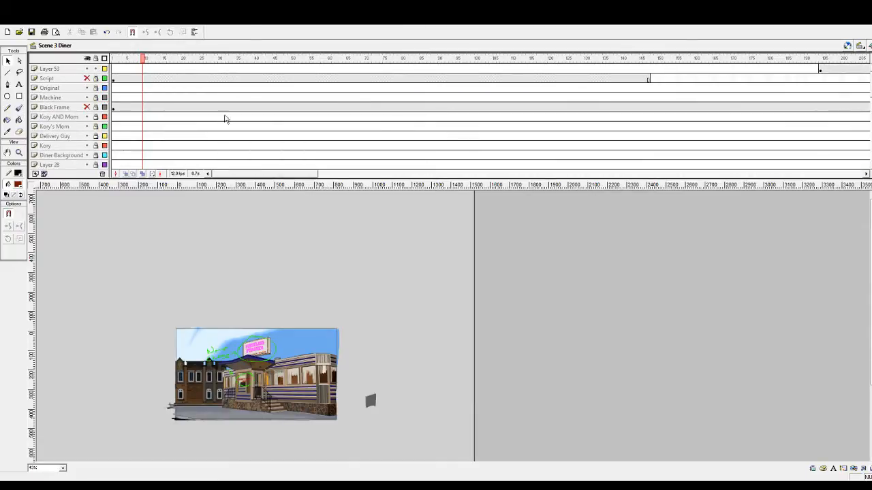
pyautogui.click(87, 108)
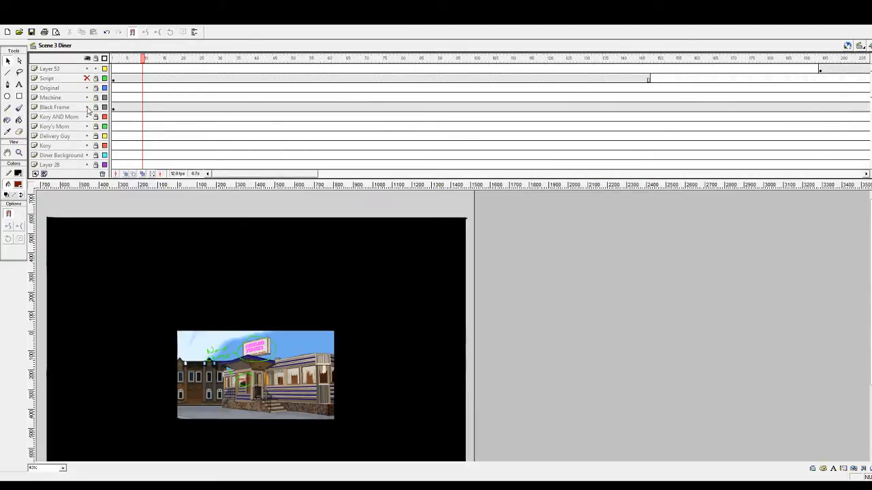
pyautogui.moveTo(141, 59); pyautogui.dragTo(102, 62)
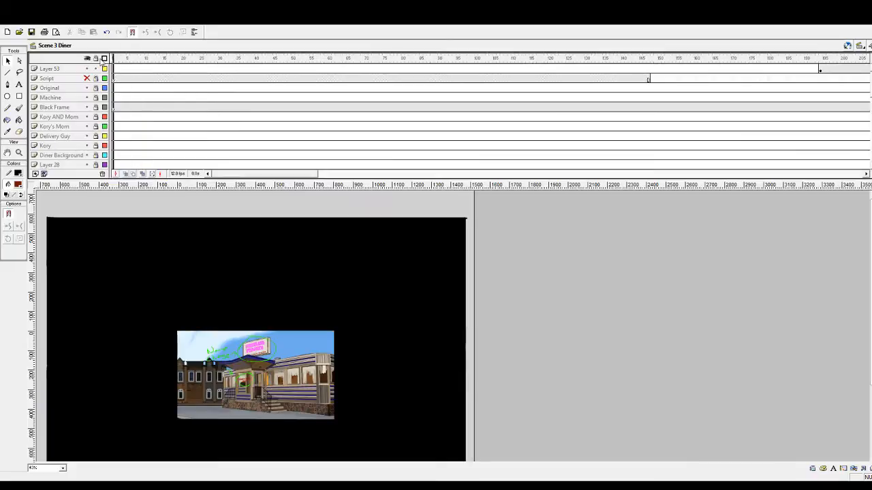
# Make the Back layer active and display all layers as outlines around the diner exterior
pyautogui.scroll(-10, 449, 117)
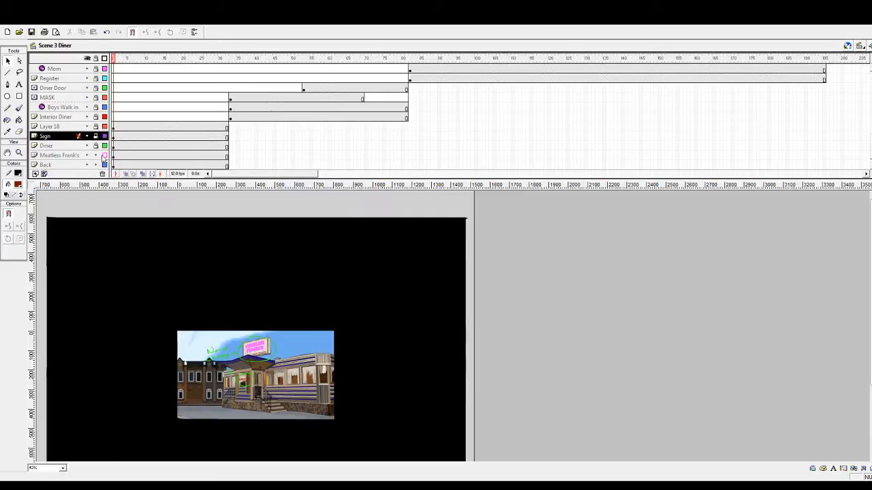
pyautogui.click(127, 164)
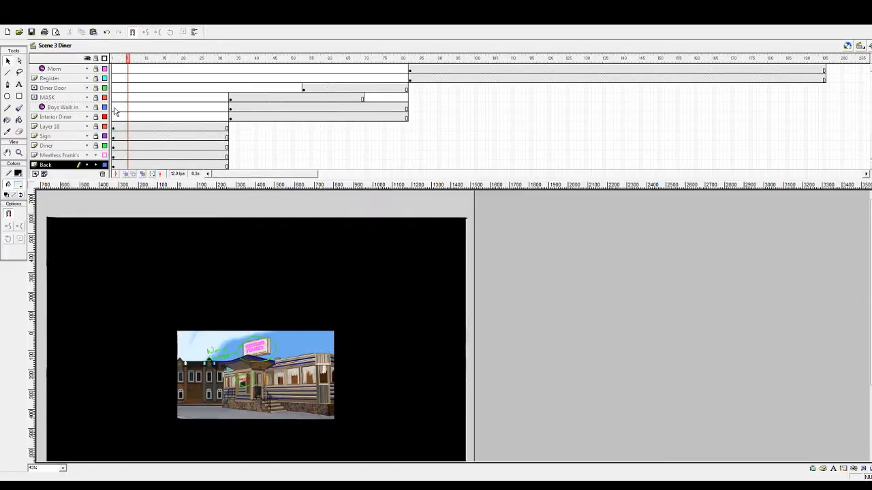
pyautogui.click(104, 59)
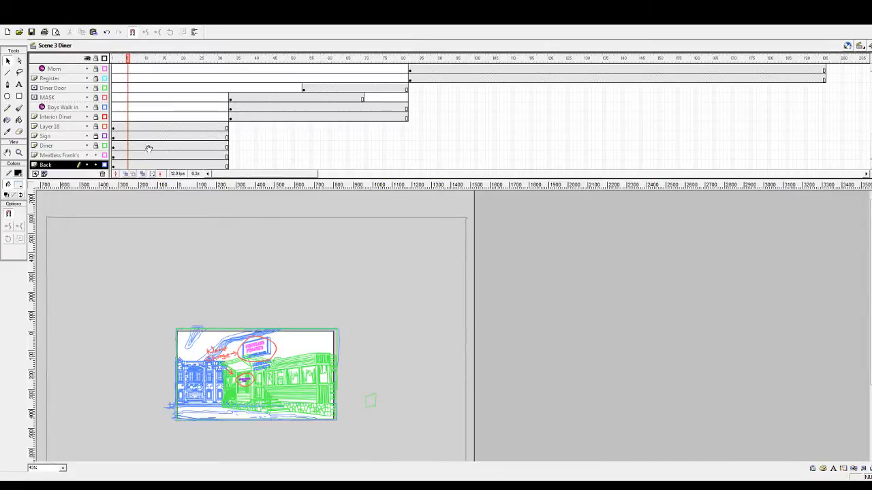
pyautogui.click(19, 152)
pyautogui.moveTo(194, 329); pyautogui.dragTo(336, 415)
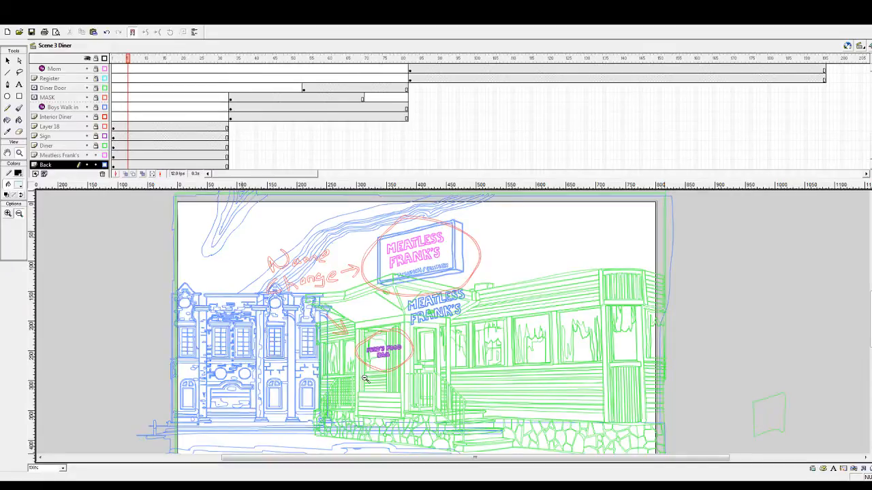
pyautogui.hotkey('ctrl', 'v')
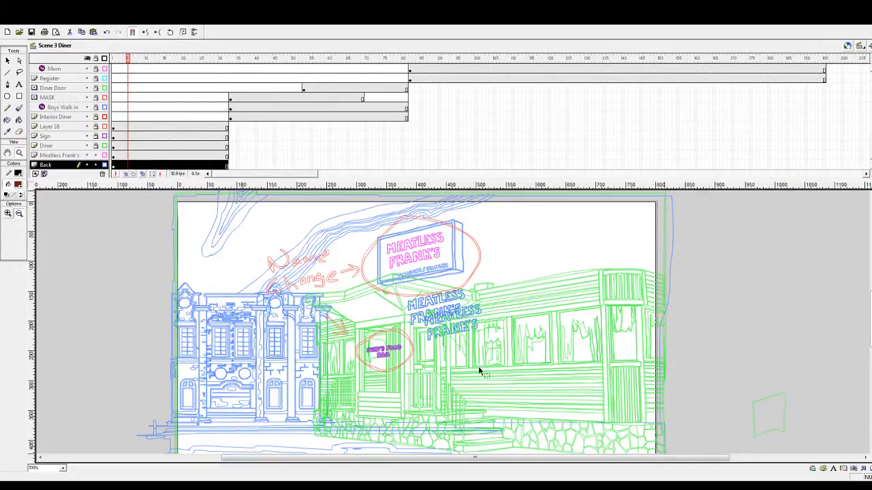
pyautogui.hotkey('ctrl', 'z')
pyautogui.hotkey('ctrl', 'z')
pyautogui.hotkey('ctrl', 'z')
pyautogui.hotkey('ctrl', 'z')
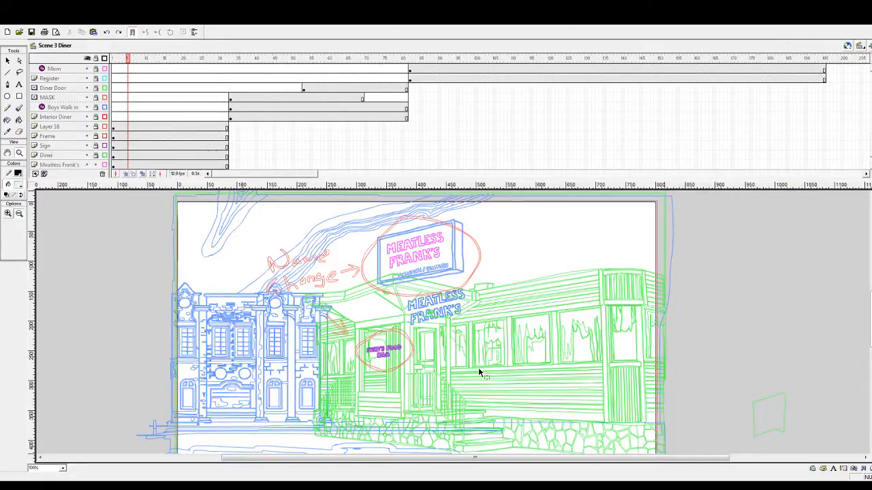
pyautogui.hotkey('ctrl', 'z')
pyautogui.hotkey('ctrl', 'z')
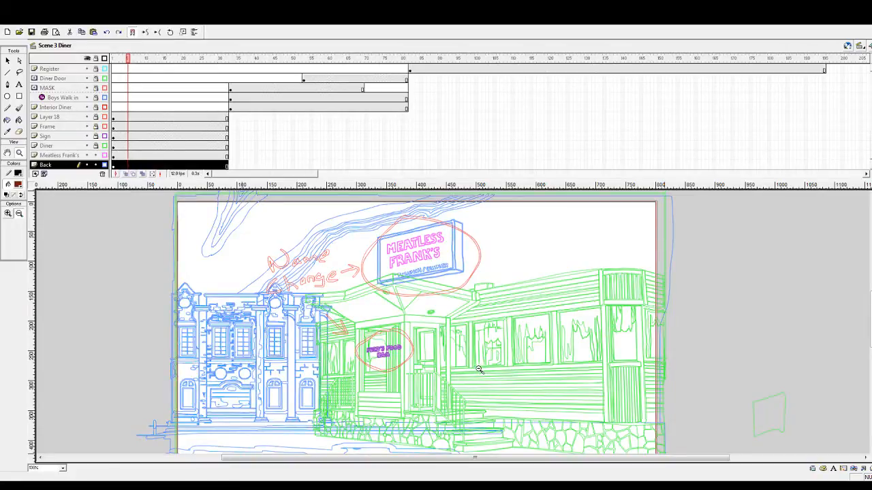
pyautogui.hotkey('ctrl', 'z')
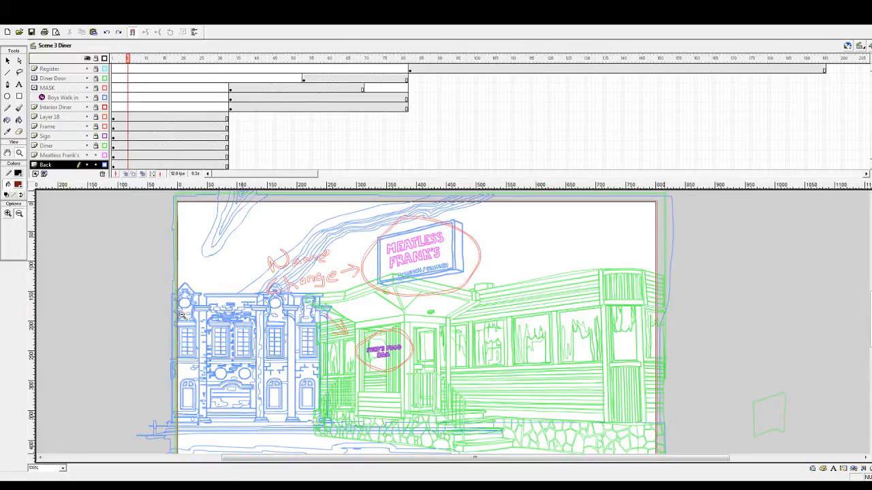
# Place the Meatless Frank's sign lettering on the Back layer and delete the separate Meatless Frank's layer
pyautogui.click(7, 61)
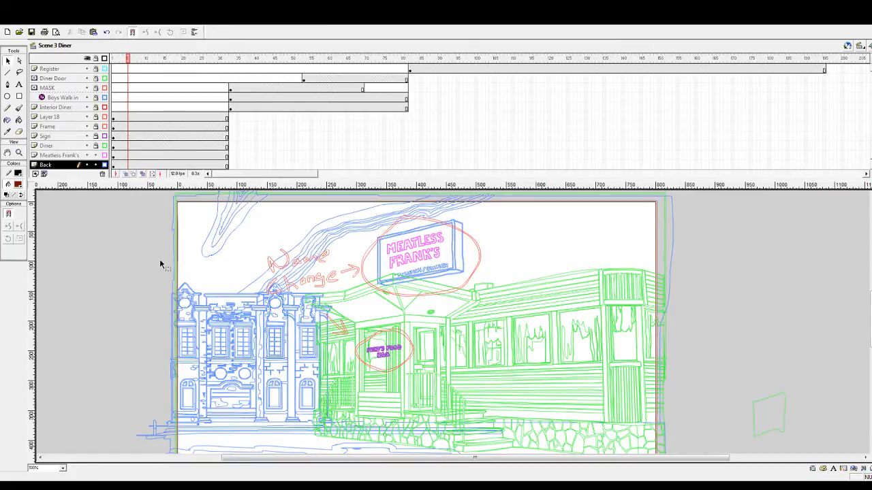
pyautogui.hotkey('ctrl', 'v')
pyautogui.moveTo(440, 321); pyautogui.dragTo(396, 252)
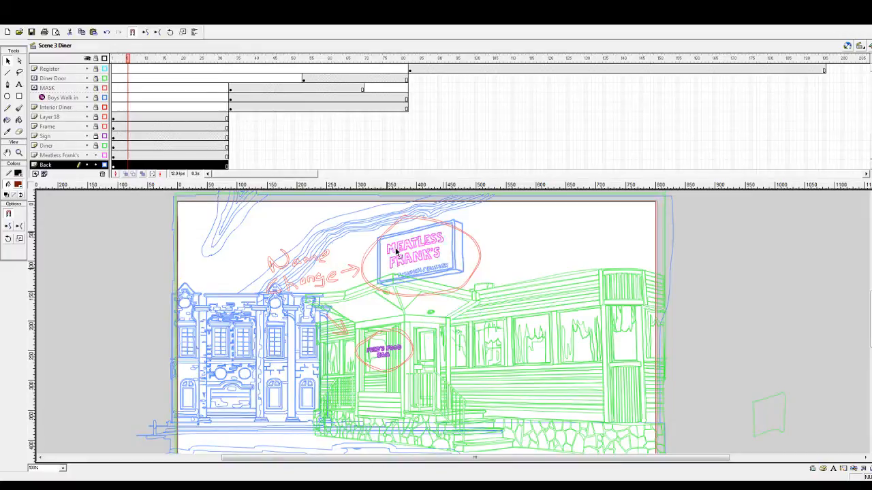
pyautogui.click(133, 157)
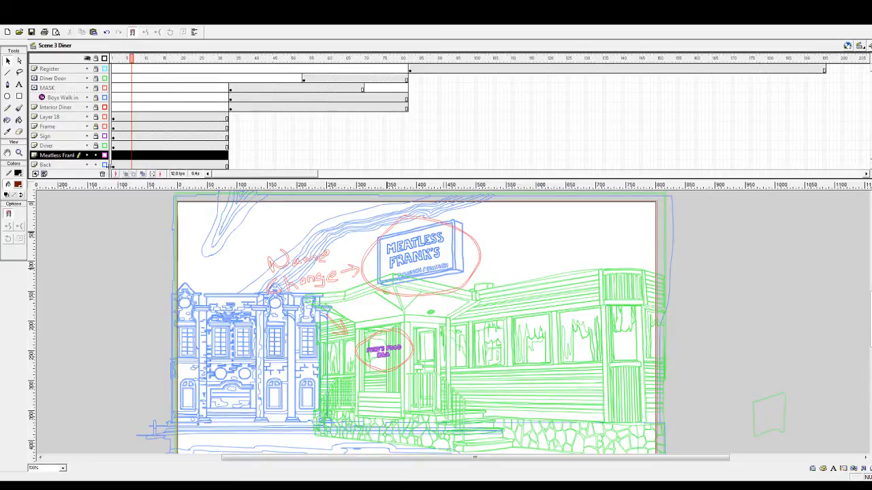
pyautogui.click(103, 175)
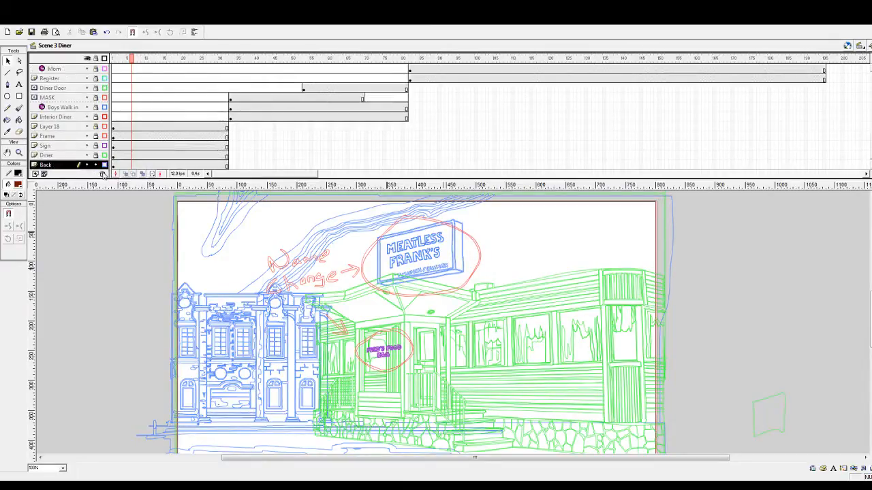
# Return all layers to full-colour display and delete the Frame layer above Sign
pyautogui.click(105, 59)
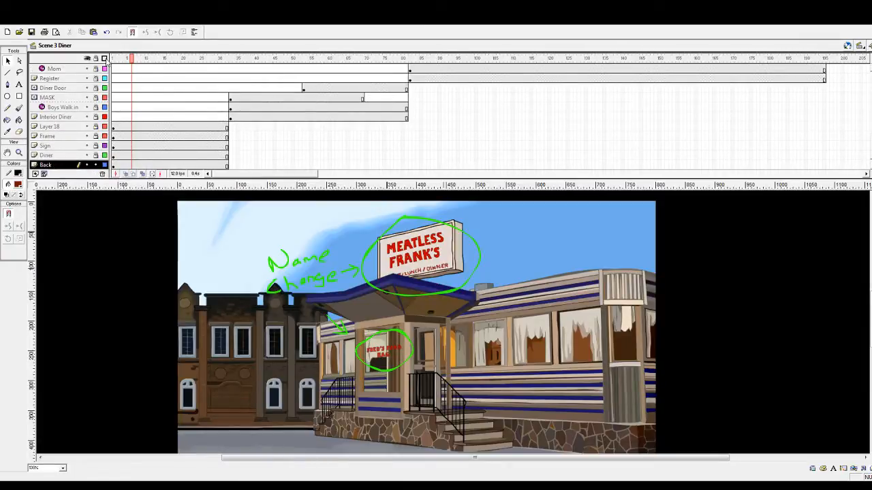
pyautogui.click(87, 166)
pyautogui.click(87, 166)
pyautogui.click(72, 137)
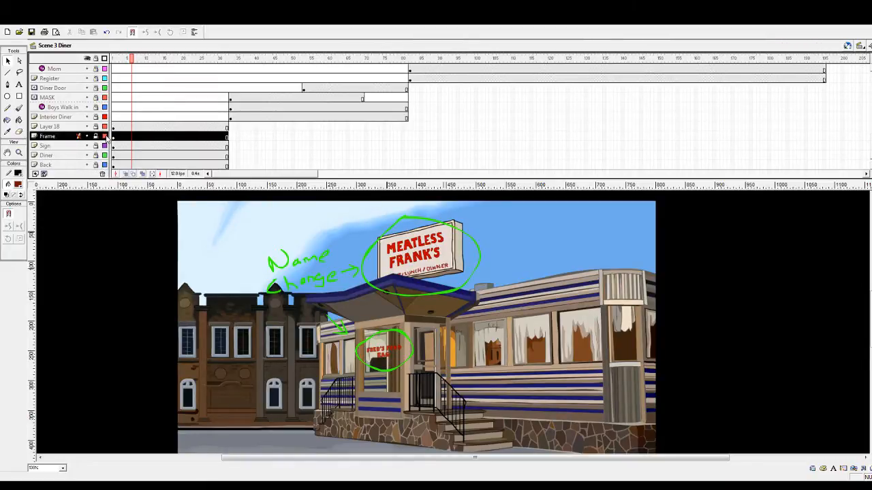
pyautogui.click(105, 136)
pyautogui.click(105, 136)
pyautogui.click(101, 174)
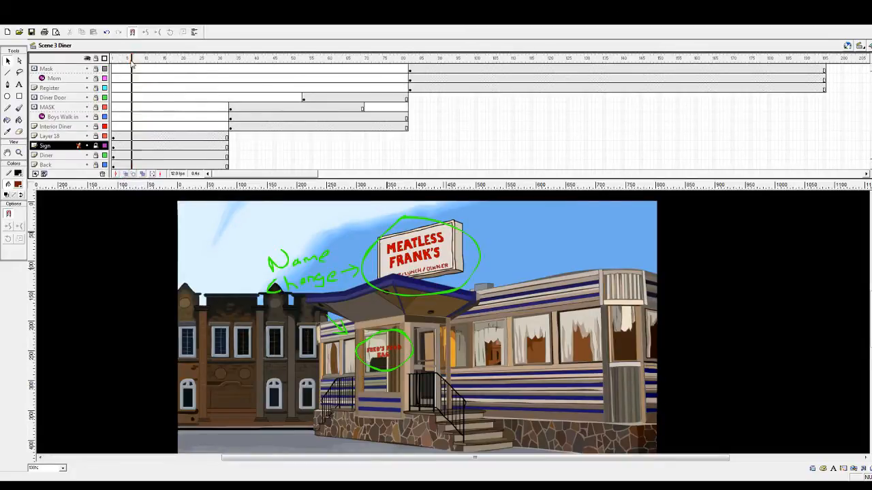
# Play the scene from frame 1 to check the exterior shot and its cut to the diner interior
pyautogui.moveTo(133, 62); pyautogui.dragTo(89, 66)
pyautogui.press('Return')
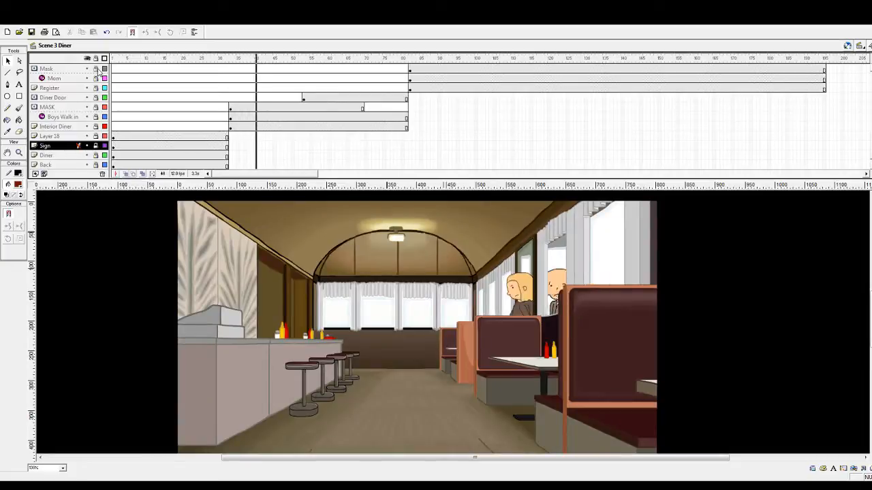
pyautogui.moveTo(144, 62); pyautogui.dragTo(83, 66)
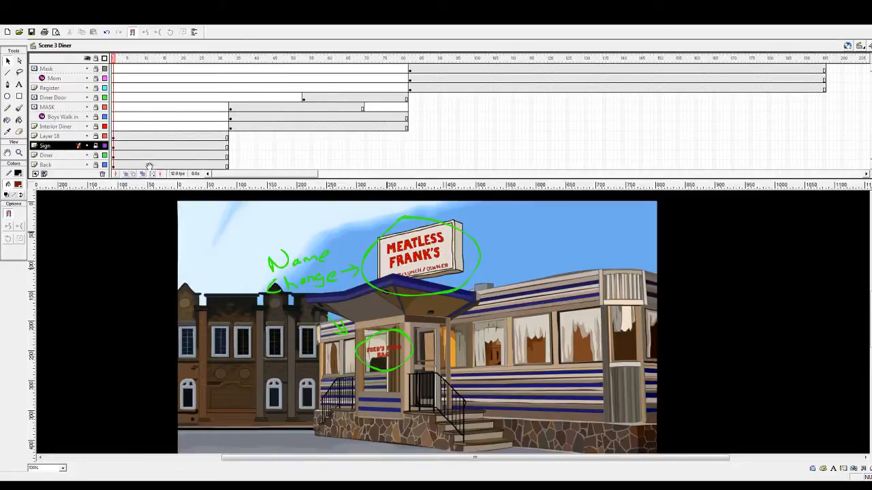
# Lasso and delete the green Name Change note and the circle around the rooftop sign on Layer 18
pyautogui.click(87, 137)
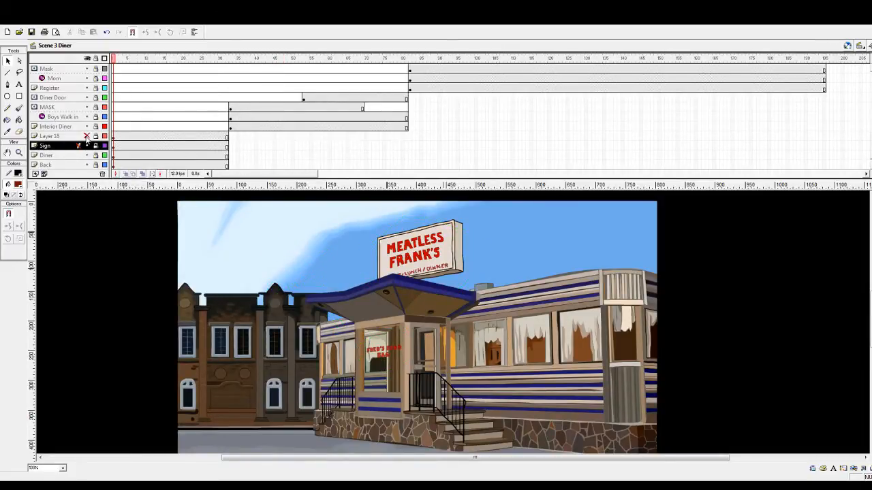
pyautogui.click(87, 136)
pyautogui.click(19, 71)
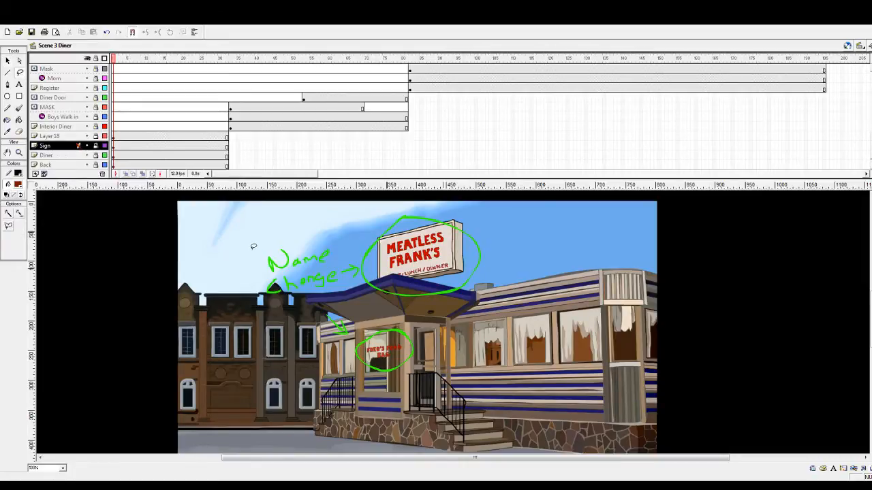
pyautogui.moveTo(252, 246)
pyautogui.mouseDown()
pyautogui.moveTo(257, 299)
pyautogui.moveTo(271, 310)
pyautogui.moveTo(321, 297)
pyautogui.moveTo(460, 308)
pyautogui.moveTo(521, 258)
pyautogui.moveTo(402, 207)
pyautogui.moveTo(281, 216)
pyautogui.moveTo(247, 244)
pyautogui.moveTo(334, 200)
pyautogui.moveTo(524, 209)
pyautogui.moveTo(486, 311)
pyautogui.moveTo(309, 308)
pyautogui.moveTo(262, 279)
pyautogui.mouseUp()
pyautogui.moveTo(257, 255)
pyautogui.mouseDown()
pyautogui.moveTo(403, 202)
pyautogui.moveTo(502, 217)
pyautogui.moveTo(507, 292)
pyautogui.moveTo(443, 305)
pyautogui.moveTo(311, 304)
pyautogui.moveTo(240, 279)
pyautogui.mouseUp()
pyautogui.press('Delete')
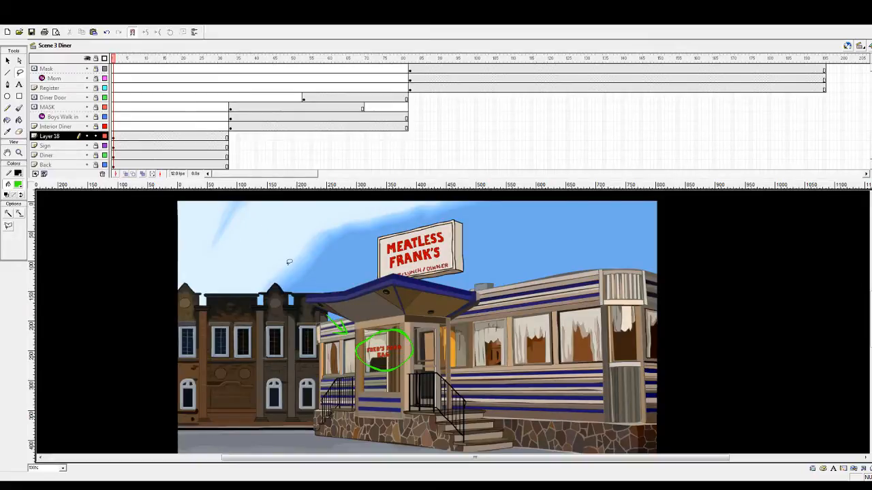
# Play back the exterior shot to review it without the Name Change note
pyautogui.press('Return')
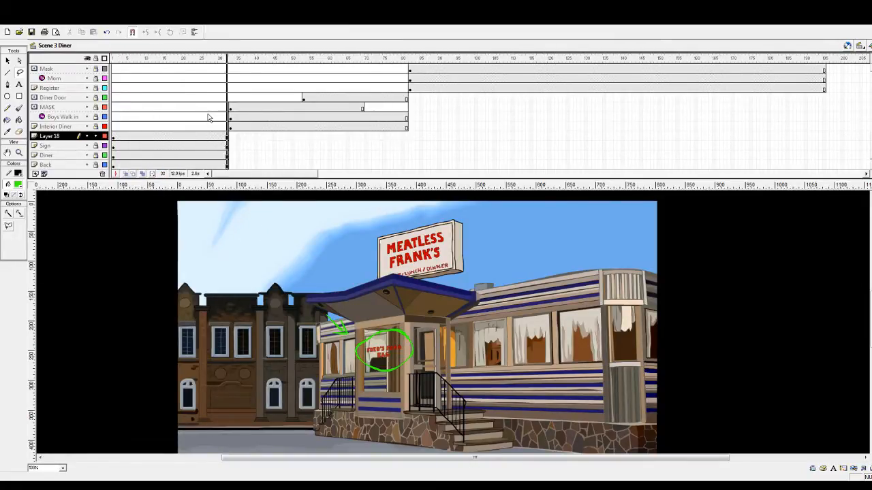
pyautogui.press('Return')
pyautogui.moveTo(148, 58); pyautogui.dragTo(122, 66)
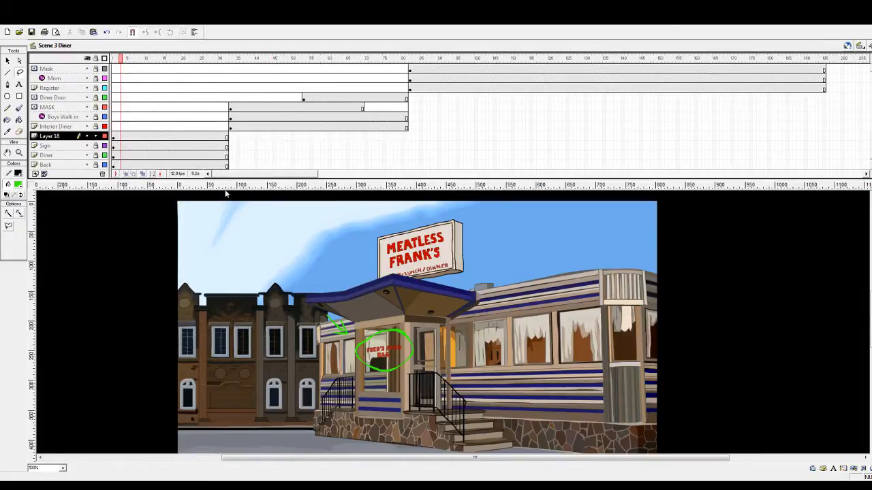
# Toggle the Diner and Sign layers to locate the Fred's Food Bag window lettering, and select it on the unlocked Sign layer
pyautogui.click(87, 155)
pyautogui.click(88, 156)
pyautogui.click(87, 146)
pyautogui.click(87, 146)
pyautogui.click(121, 147)
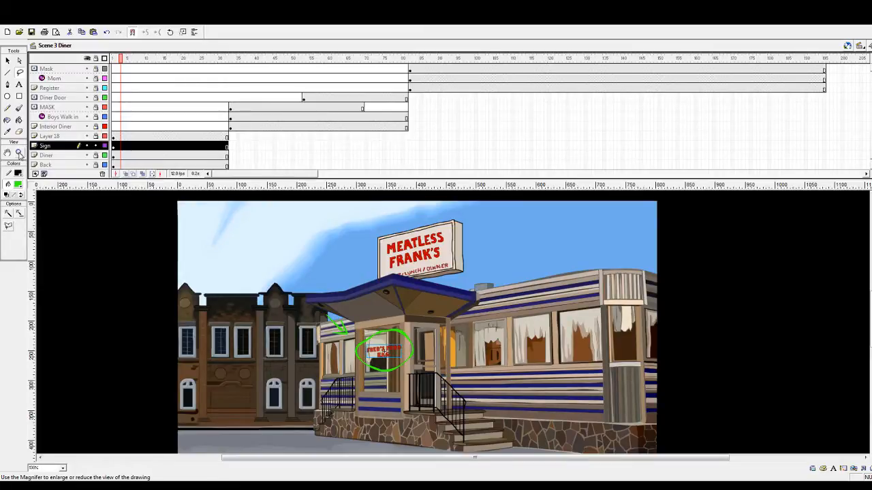
# Delete Layer 18 with its remaining green markup and return the playhead to frame 1
pyautogui.click(64, 137)
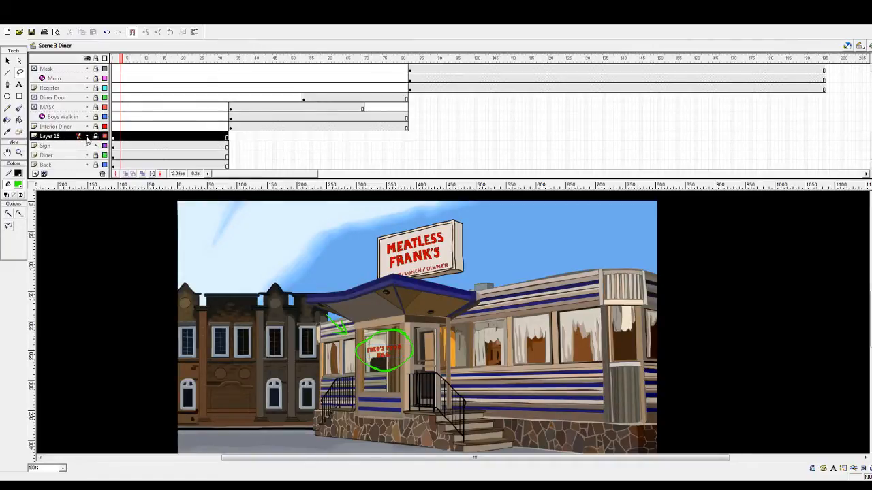
pyautogui.click(87, 137)
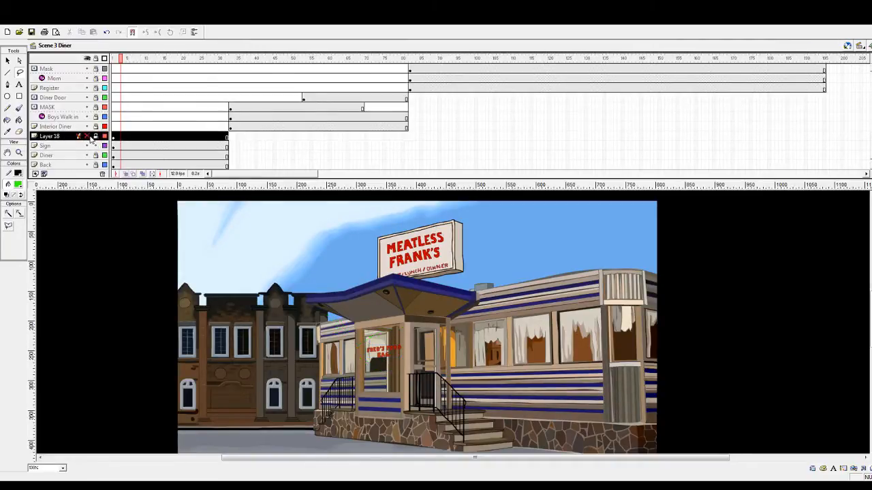
pyautogui.click(102, 174)
pyautogui.moveTo(116, 59)
pyautogui.mouseDown()
pyautogui.moveTo(254, 75)
pyautogui.moveTo(113, 61)
pyautogui.mouseUp()
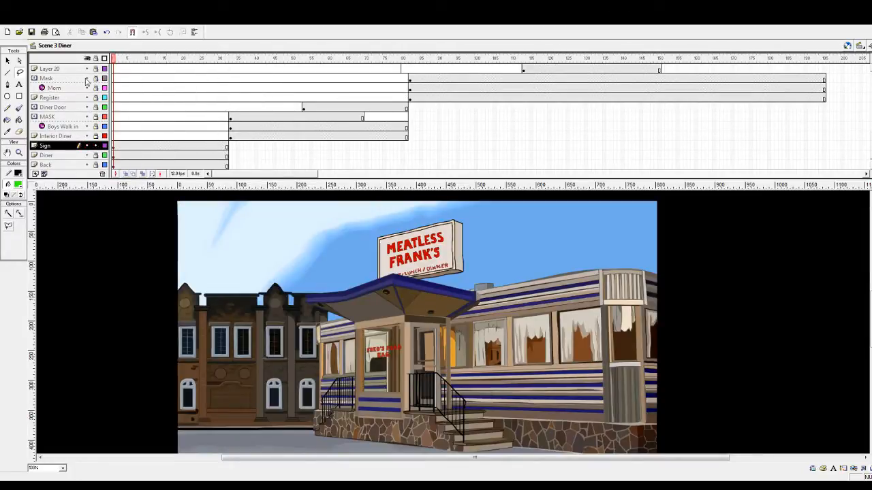
# Open the Fred's Food Bag window lettering symbol for editing at close range
pyautogui.click(19, 153)
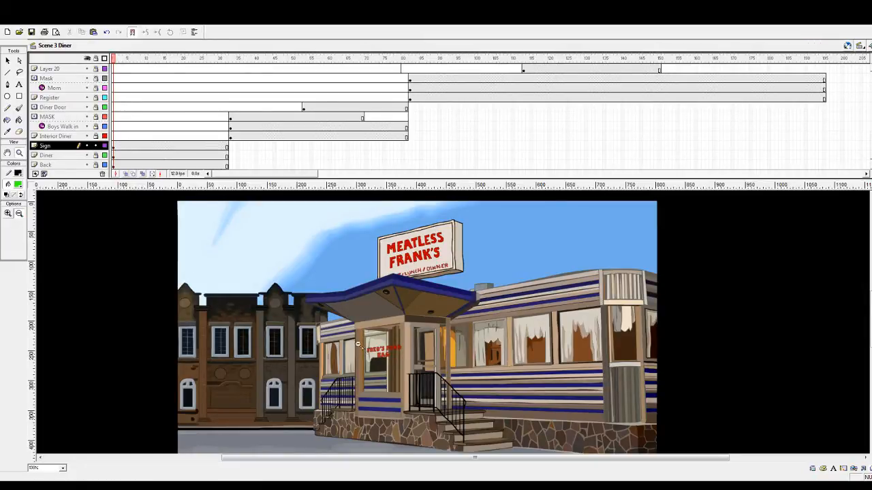
pyautogui.moveTo(357, 340); pyautogui.dragTo(403, 362)
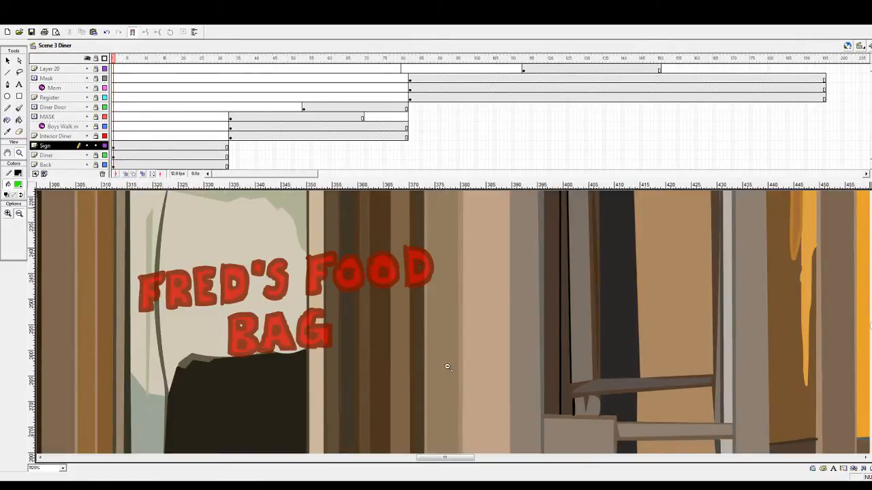
pyautogui.click(7, 61)
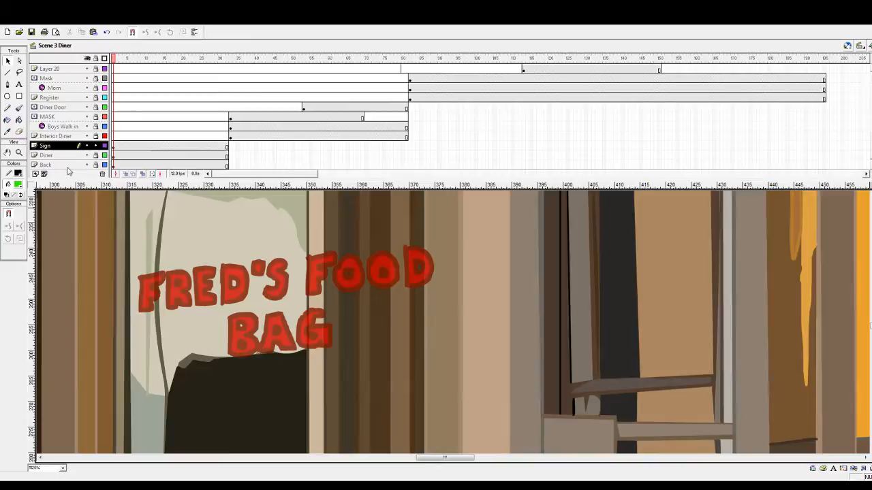
pyautogui.click(172, 277)
pyautogui.doubleClick(172, 278)
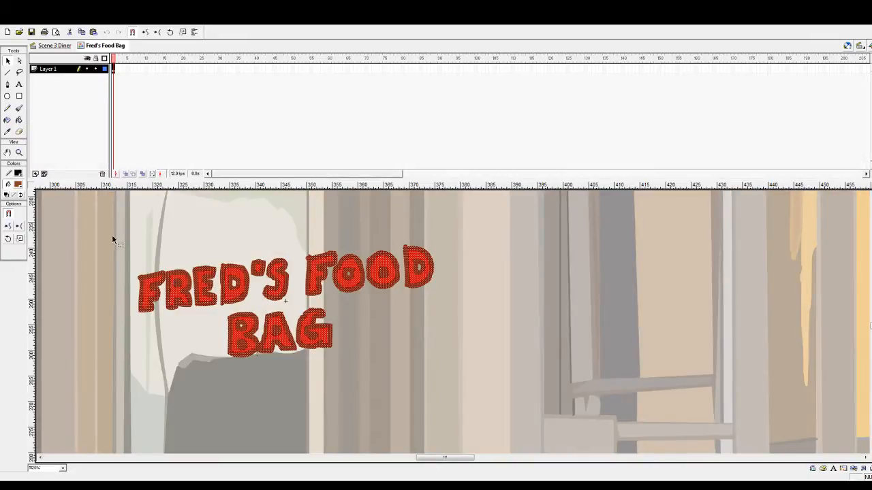
# Pick up the red letter fill and add a new layer above the Fred's Food Bag artwork
pyautogui.click(234, 279)
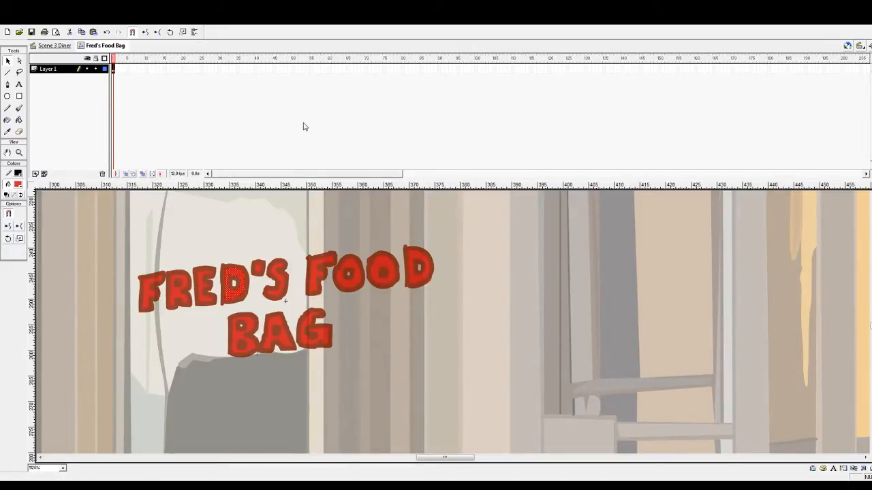
pyautogui.click(229, 226)
pyautogui.click(36, 174)
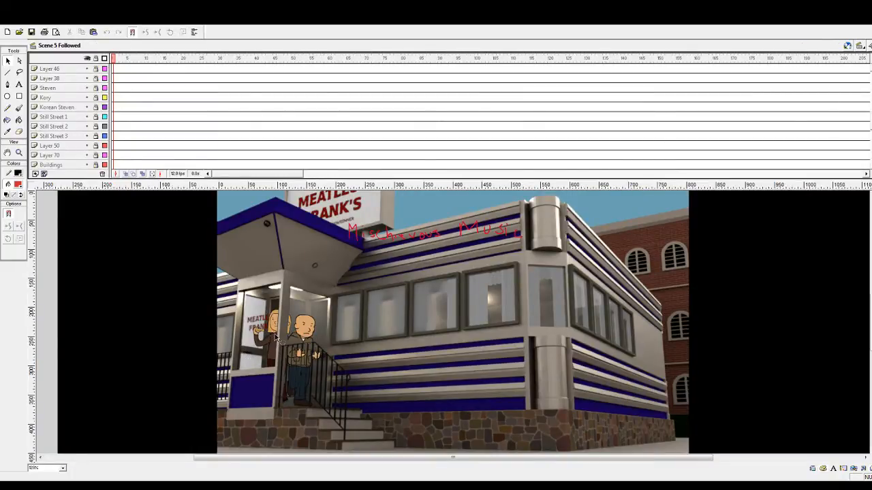
# Check the Meatless Frank's door lettering in Scene 5 Followed, return to Scene 3 Diner and reopen the Fred's Food Bag symbol
pyautogui.scroll(3, 286, 340)
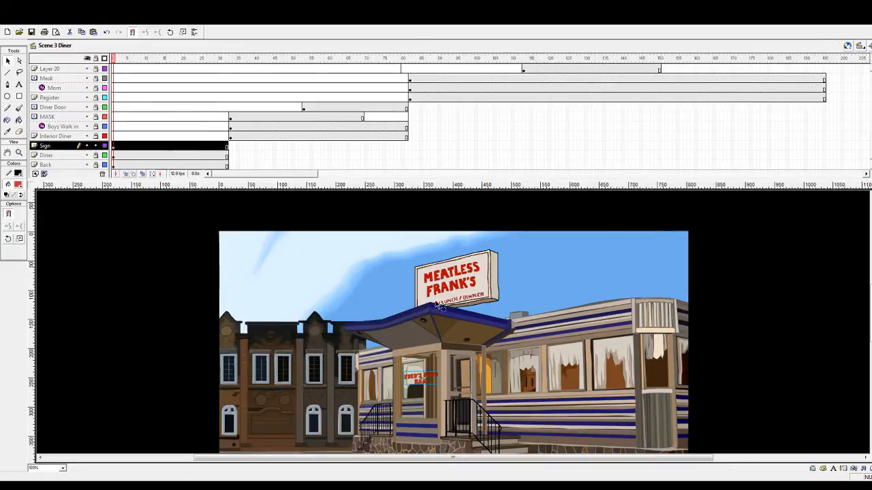
pyautogui.scroll(-2, 490, 281)
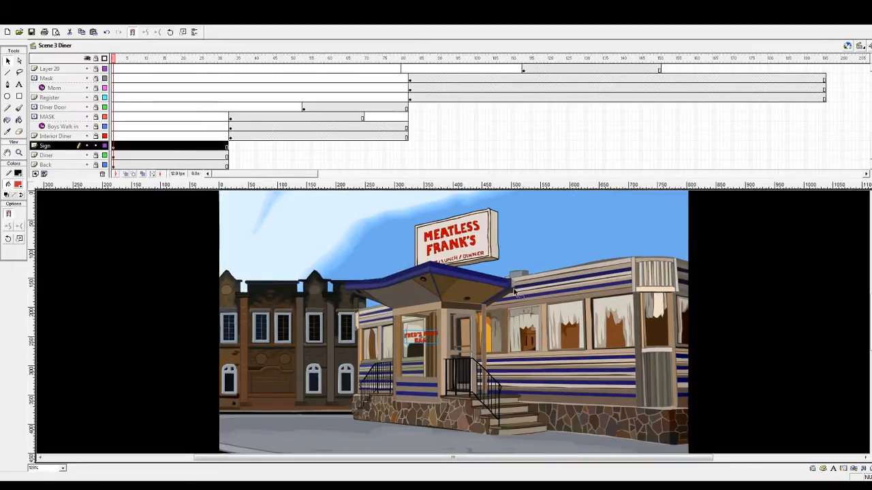
pyautogui.doubleClick(414, 342)
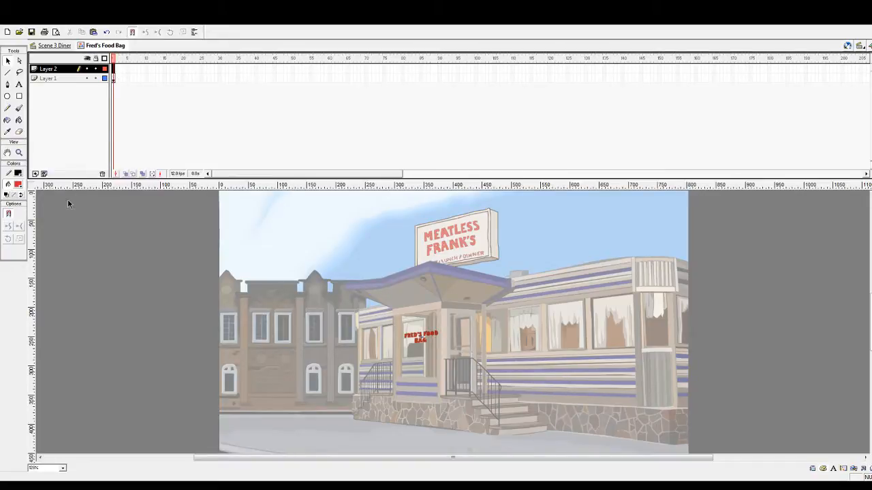
# Set the fill colour to black and ready the Brush around the diner's entrance window
pyautogui.click(19, 152)
pyautogui.moveTo(379, 312); pyautogui.dragTo(496, 373)
pyautogui.keyDown('alt'); pyautogui.click(534, 345); pyautogui.keyUp('alt')
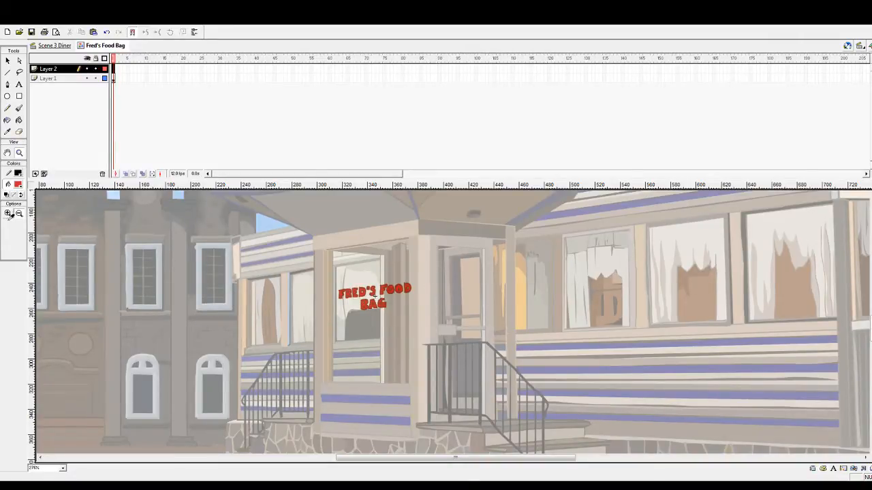
pyautogui.click(6, 194)
pyautogui.press('b')
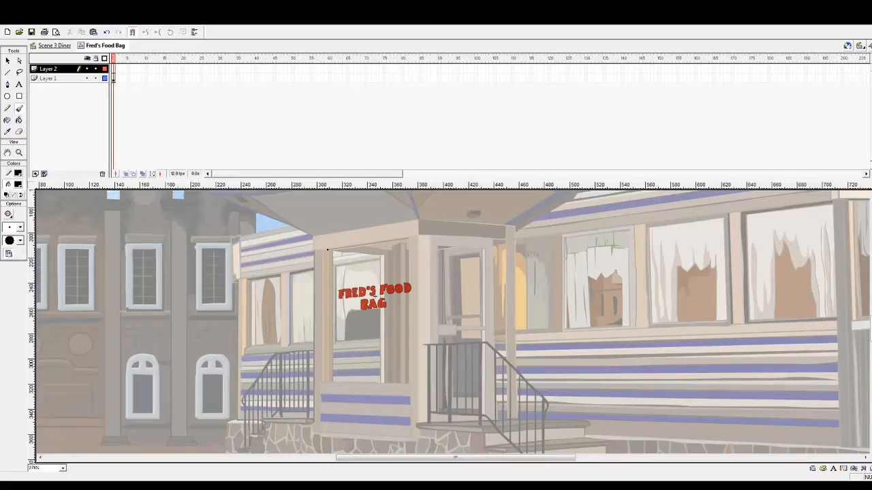
# Try a black guide line along the entrance window's upper frame with a pasted copy, and undo both
pyautogui.moveTo(323, 250)
pyautogui.mouseDown()
pyautogui.moveTo(410, 238)
pyautogui.moveTo(325, 252)
pyautogui.mouseUp()
pyautogui.hotkey('ctrl', 'z')
pyautogui.click(7, 61)
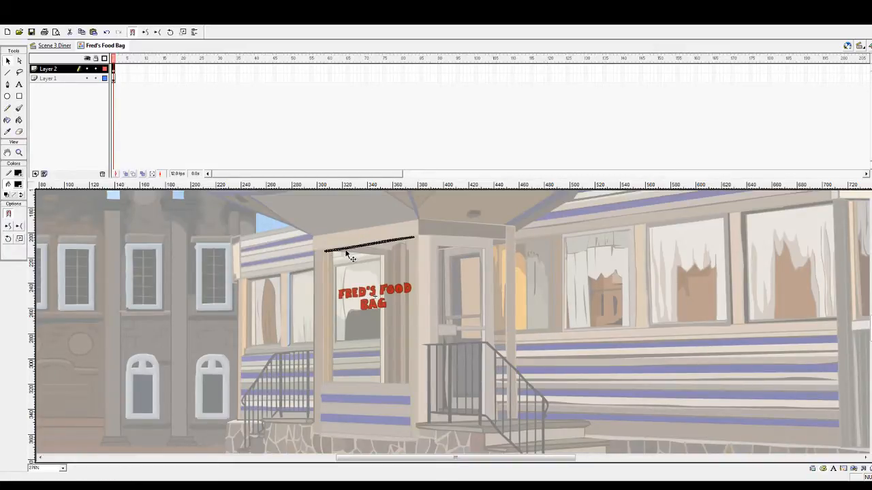
pyautogui.hotkey('ctrl', 'c')
pyautogui.hotkey('ctrl', 'v')
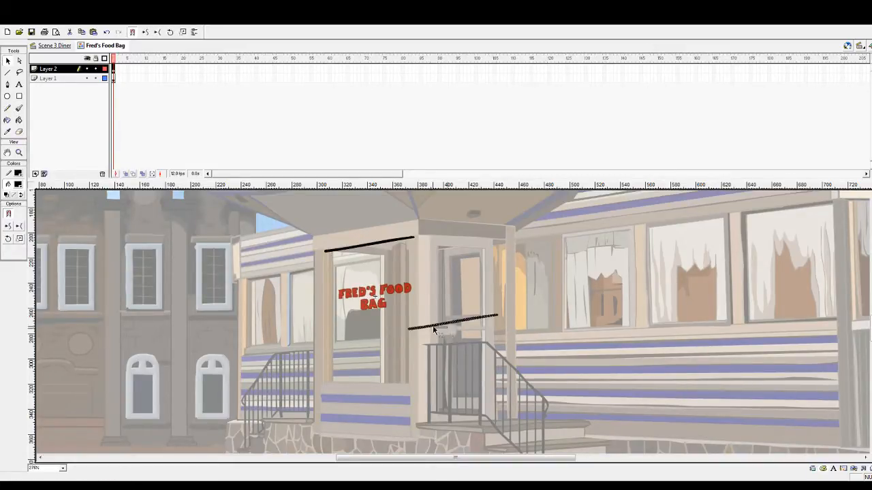
pyautogui.click(436, 338)
pyautogui.hotkey('ctrl', 'z')
pyautogui.hotkey('ctrl', 'z')
pyautogui.hotkey('ctrl', 'z')
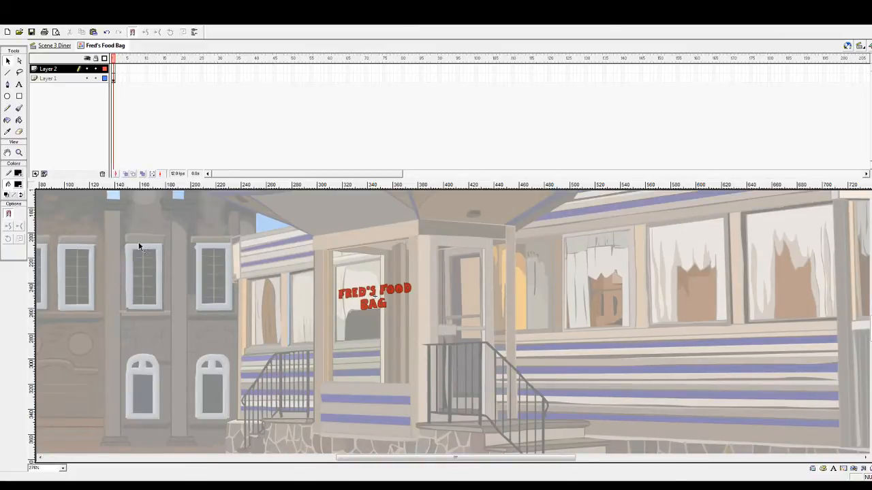
# Brush a black guide line just above the Fred's Food Bag lettering and a longer one along the window sills
pyautogui.press('b')
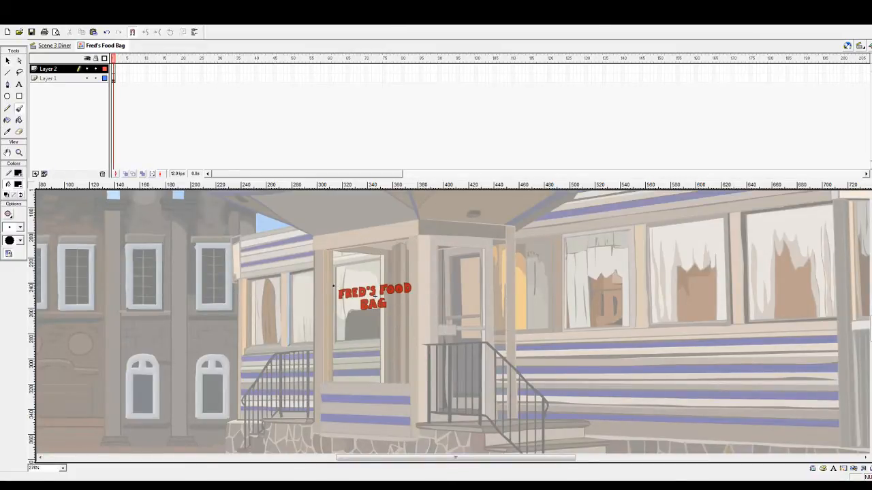
pyautogui.moveTo(335, 286)
pyautogui.mouseDown()
pyautogui.moveTo(405, 279)
pyautogui.moveTo(336, 285)
pyautogui.mouseUp()
pyautogui.hotkey('ctrl', 'z')
pyautogui.moveTo(332, 312); pyautogui.dragTo(415, 310)
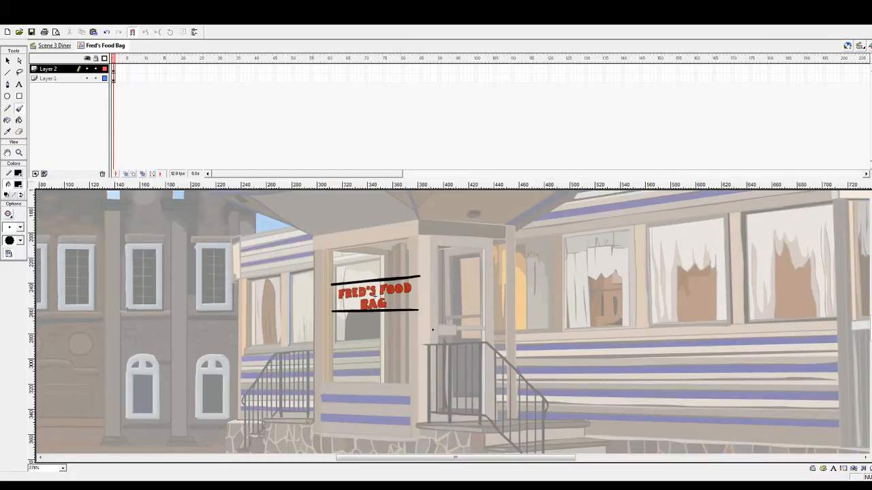
pyautogui.hotkey('ctrl', 'z')
pyautogui.moveTo(523, 331)
pyautogui.mouseDown()
pyautogui.moveTo(277, 345)
pyautogui.moveTo(420, 343)
pyautogui.mouseUp()
pyautogui.hotkey('ctrl', 'z')
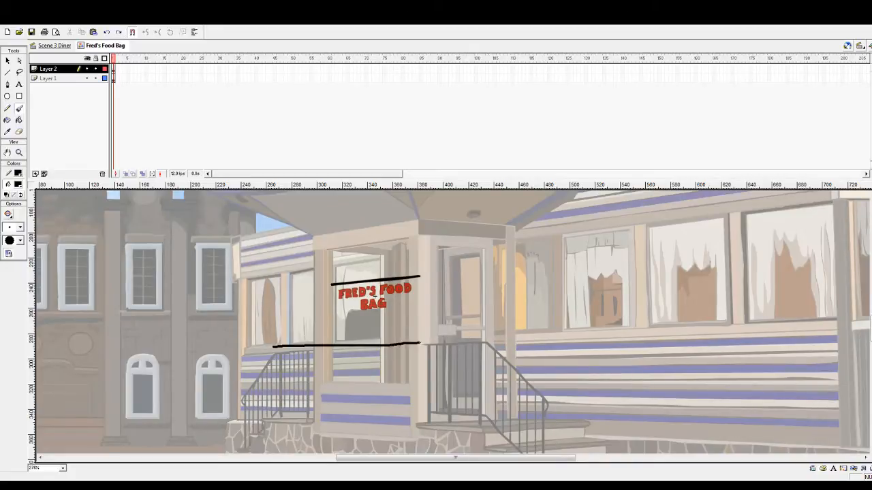
pyautogui.hotkey('ctrl', 'z')
pyautogui.moveTo(571, 331); pyautogui.dragTo(282, 343)
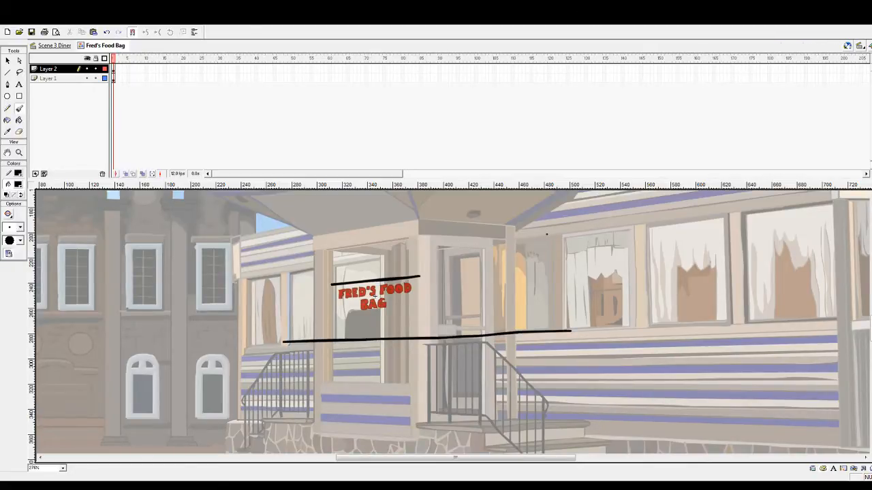
# Brush further black guide lines along the entrance window's upper frame, across the wall stripes and just under the lettering
pyautogui.moveTo(551, 232); pyautogui.dragTo(492, 248)
pyautogui.hotkey('ctrl', 'z')
pyautogui.moveTo(414, 238); pyautogui.dragTo(222, 271)
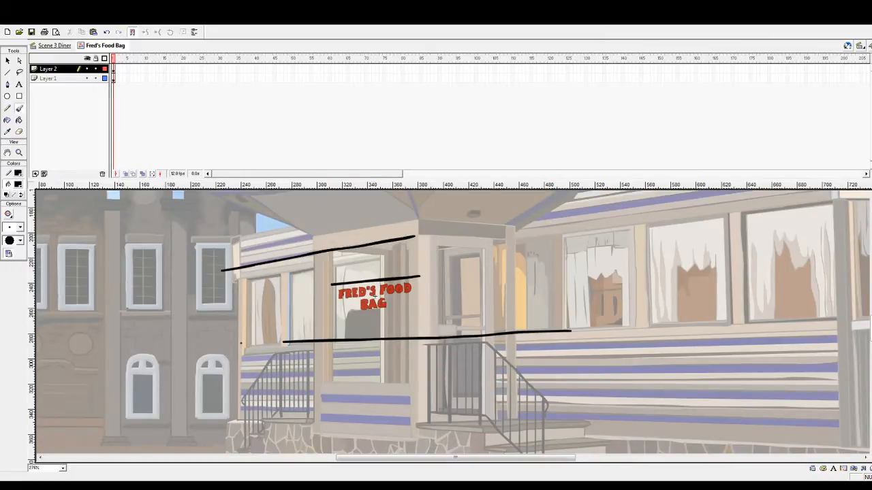
pyautogui.moveTo(577, 365); pyautogui.dragTo(231, 363)
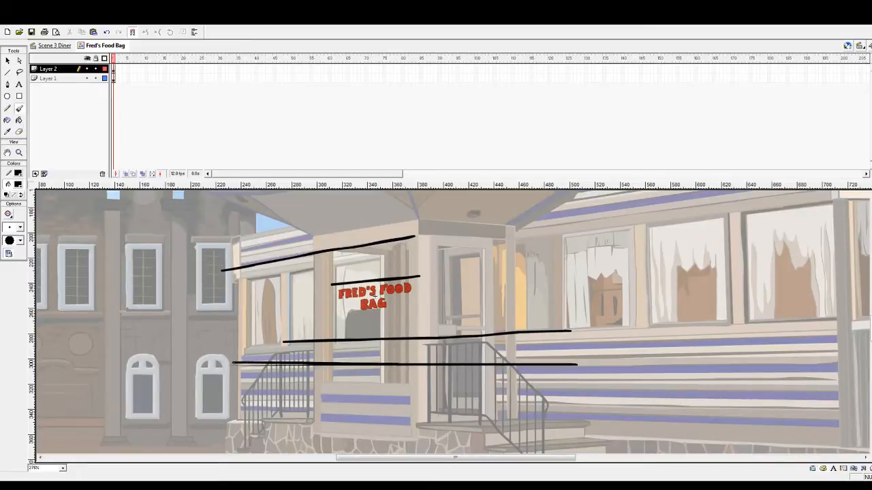
pyautogui.moveTo(339, 317); pyautogui.dragTo(417, 316)
pyautogui.hotkey('ctrl', 'z')
pyautogui.moveTo(340, 318); pyautogui.dragTo(331, 318)
# Rename the guide line layer as Lines and keep it locked
pyautogui.doubleClick(58, 70)
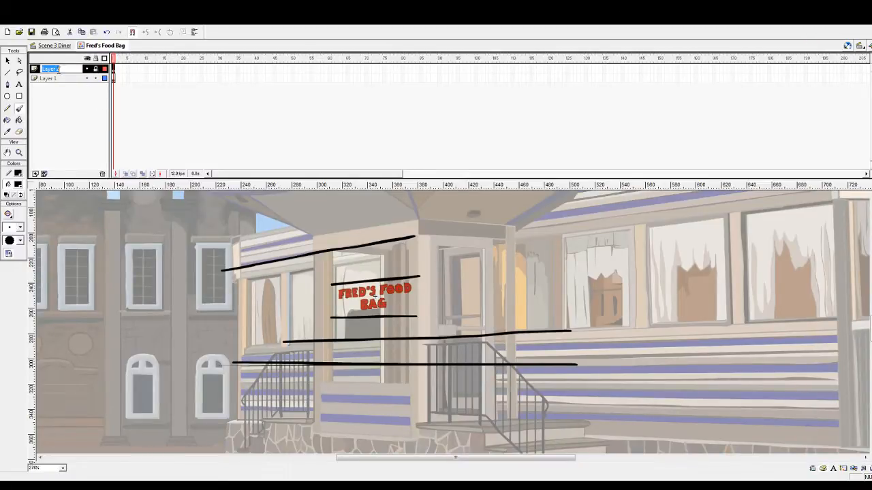
pyautogui.press('BackSpace')
pyautogui.write('Lines')
pyautogui.press('Return')
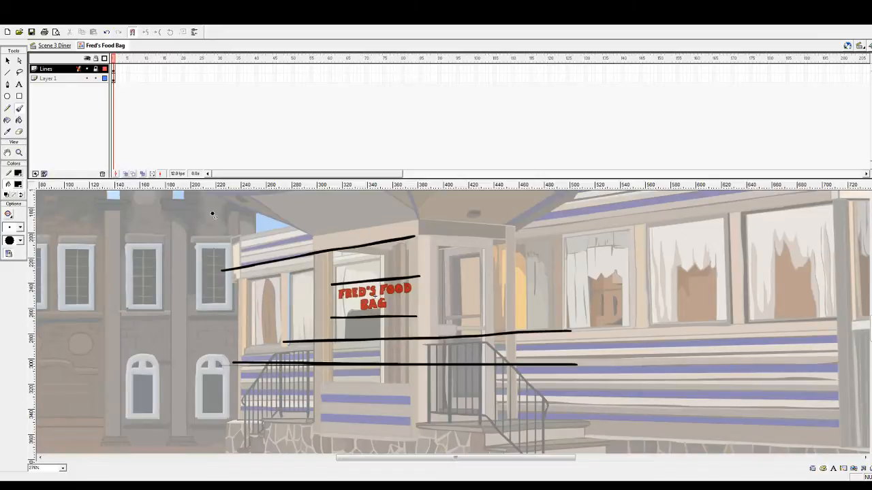
# Lock Layer 1 with the old lettering visible and add a new layer above Lines
pyautogui.click(96, 78)
pyautogui.click(87, 78)
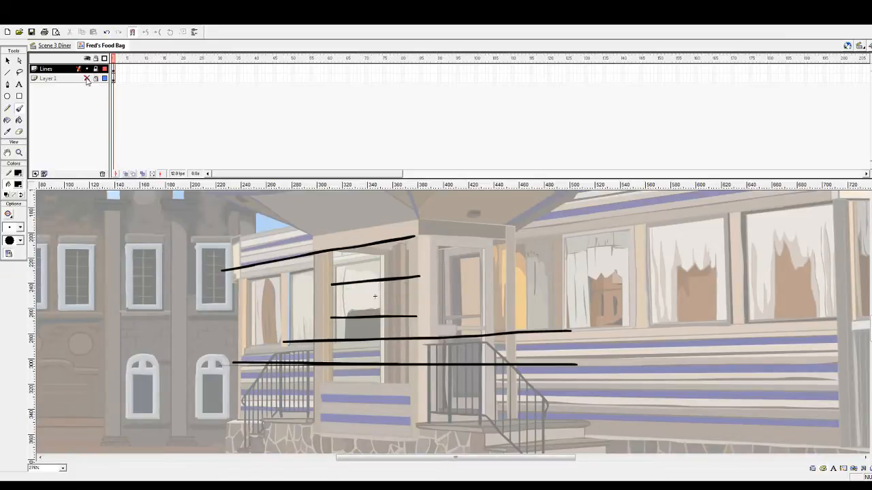
pyautogui.click(87, 78)
pyautogui.click(36, 175)
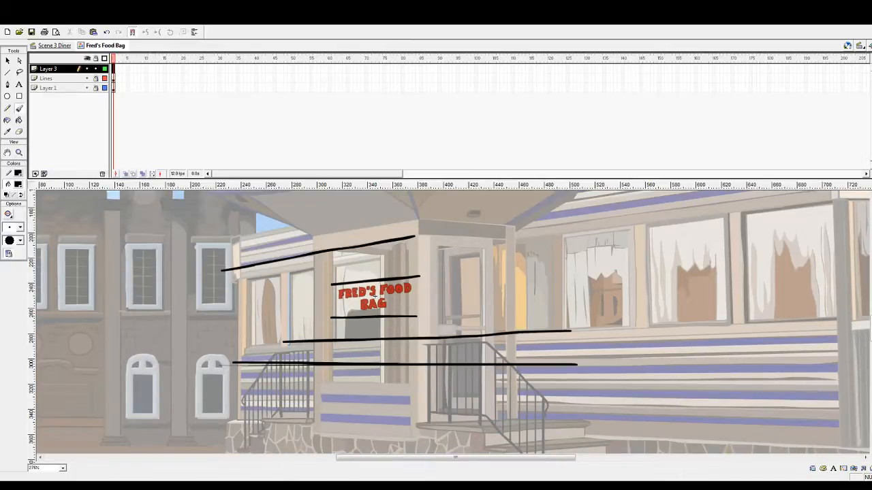
# Choose a larger brush size for outlining letters over the Fred's Food Bag lettering
pyautogui.click(19, 152)
pyautogui.moveTo(315, 267); pyautogui.dragTo(466, 326)
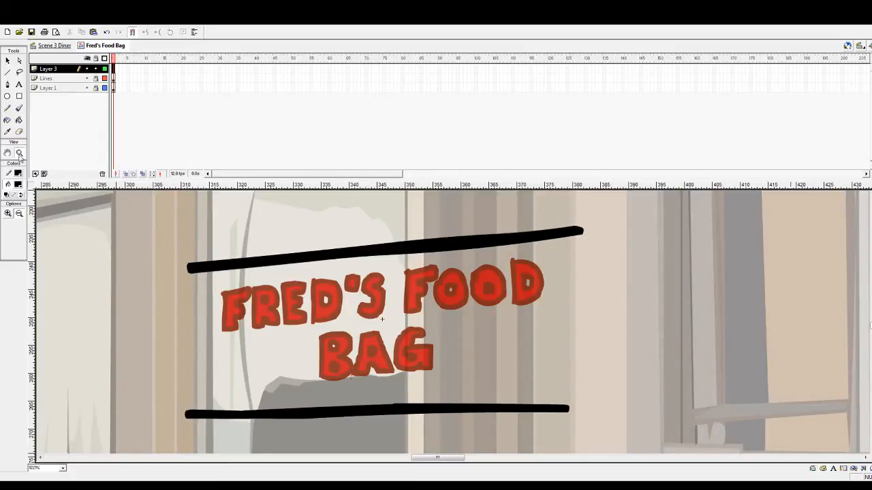
pyautogui.click(19, 109)
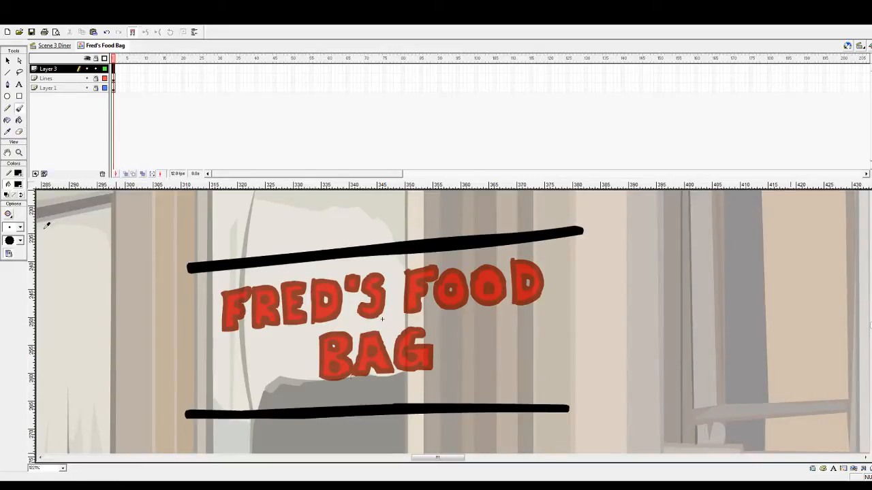
pyautogui.click(21, 229)
pyautogui.click(23, 281)
# Outline the crossbar of a block letter T in blue over the end of FRED'S, erasing the misplaced stem
pyautogui.moveTo(326, 278); pyautogui.dragTo(354, 275)
pyautogui.hotkey('ctrl', 'z')
pyautogui.hotkey('ctrl', 'z')
pyautogui.hotkey('ctrl', 'z')
pyautogui.hotkey('ctrl', 'z')
pyautogui.moveTo(361, 274)
pyautogui.mouseDown()
pyautogui.moveTo(323, 279)
pyautogui.moveTo(345, 300)
pyautogui.moveTo(345, 315)
pyautogui.mouseUp()
pyautogui.hotkey('ctrl', 'z')
pyautogui.hotkey('ctrl', 'y')
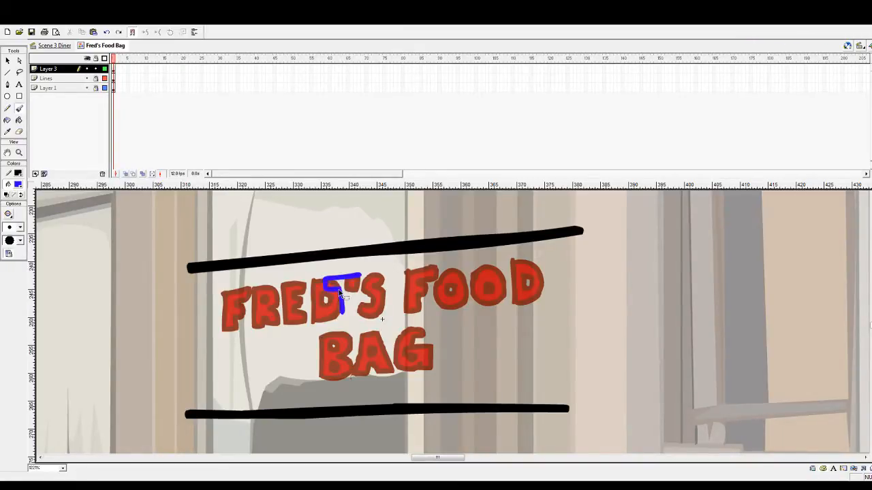
pyautogui.click(19, 131)
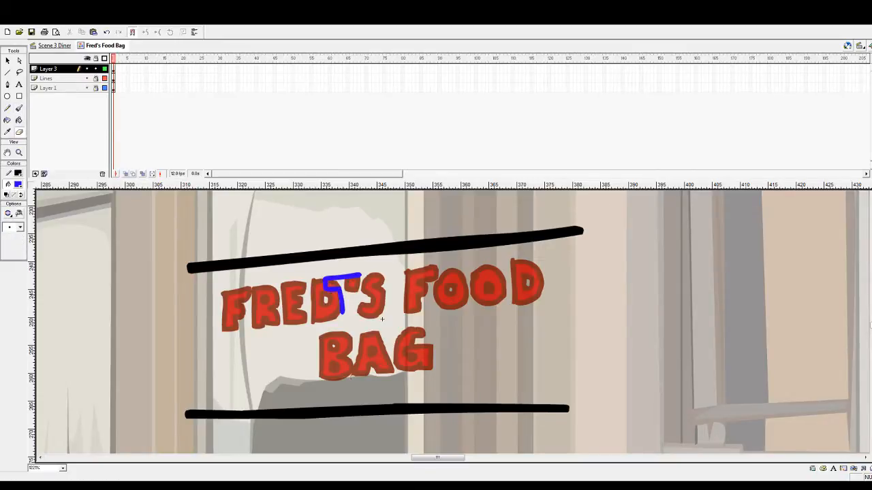
pyautogui.moveTo(343, 292)
pyautogui.mouseDown()
pyautogui.moveTo(349, 310)
pyautogui.moveTo(340, 316)
pyautogui.moveTo(342, 301)
pyautogui.mouseUp()
pyautogui.click(19, 108)
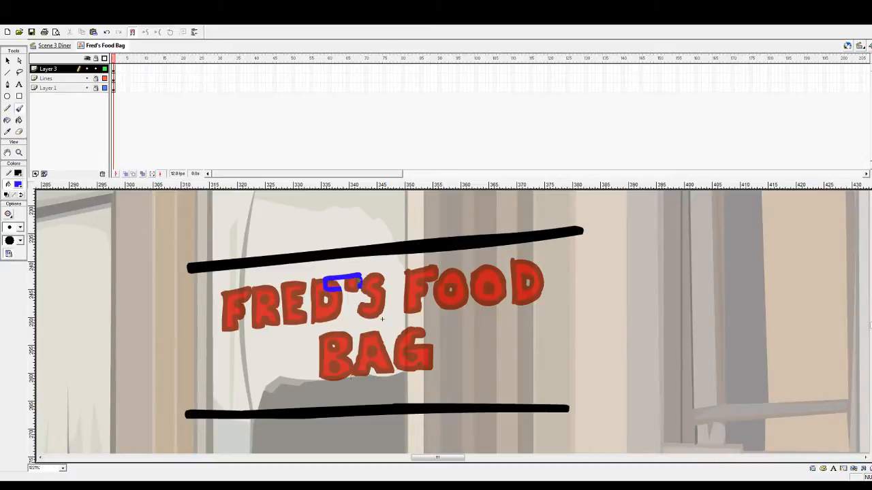
# Complete the stem of the T and outline the letters LESS after it in blue
pyautogui.hotkey('ctrl', 'z')
pyautogui.moveTo(358, 283)
pyautogui.mouseDown()
pyautogui.moveTo(339, 292)
pyautogui.moveTo(352, 283)
pyautogui.moveTo(354, 292)
pyautogui.moveTo(340, 287)
pyautogui.moveTo(356, 318)
pyautogui.mouseUp()
pyautogui.hotkey('ctrl', 'z')
pyautogui.moveTo(349, 288); pyautogui.dragTo(353, 319)
pyautogui.moveTo(367, 275)
pyautogui.mouseDown()
pyautogui.moveTo(371, 312)
pyautogui.moveTo(397, 315)
pyautogui.moveTo(378, 304)
pyautogui.moveTo(379, 292)
pyautogui.mouseUp()
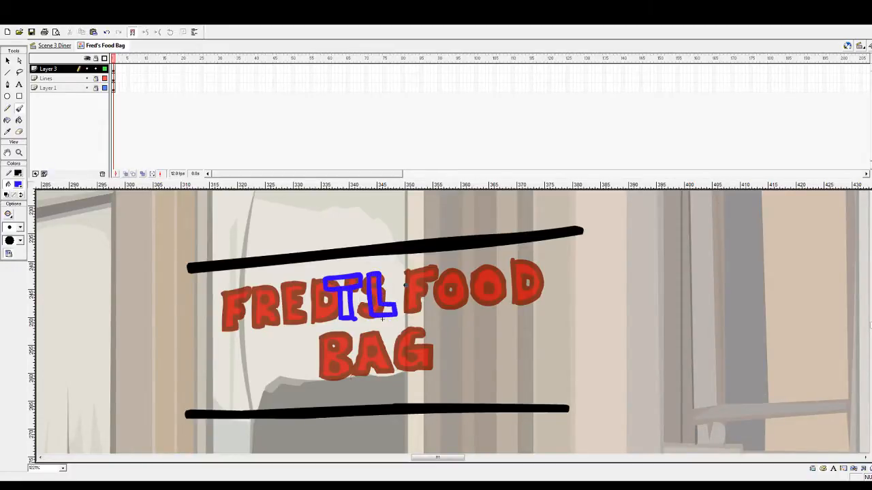
pyautogui.moveTo(399, 281)
pyautogui.mouseDown()
pyautogui.moveTo(400, 273)
pyautogui.moveTo(402, 308)
pyautogui.moveTo(424, 313)
pyautogui.moveTo(428, 275)
pyautogui.moveTo(412, 267)
pyautogui.moveTo(399, 282)
pyautogui.mouseUp()
pyautogui.moveTo(458, 270)
pyautogui.mouseDown()
pyautogui.moveTo(438, 288)
pyautogui.moveTo(449, 295)
pyautogui.moveTo(436, 307)
pyautogui.moveTo(445, 312)
pyautogui.moveTo(458, 301)
pyautogui.moveTo(459, 274)
pyautogui.moveTo(485, 269)
pyautogui.moveTo(467, 275)
pyautogui.moveTo(481, 293)
pyautogui.moveTo(470, 311)
pyautogui.moveTo(490, 305)
pyautogui.moveTo(488, 283)
pyautogui.mouseUp()
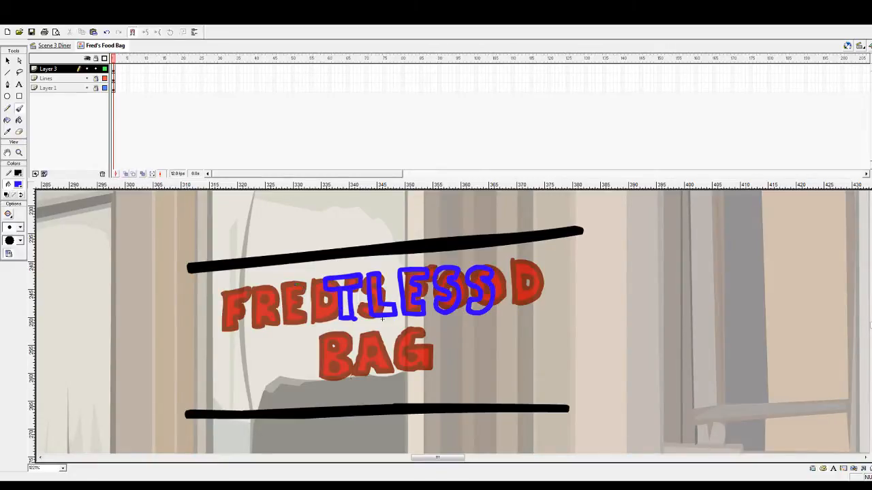
# Outline the letters A, E and M in front of the T in blue to complete MEATLESS
pyautogui.moveTo(300, 284); pyautogui.dragTo(319, 315)
pyautogui.hotkey('ctrl', 'z')
pyautogui.moveTo(301, 283)
pyautogui.mouseDown()
pyautogui.moveTo(325, 320)
pyautogui.moveTo(311, 318)
pyautogui.moveTo(309, 306)
pyautogui.moveTo(288, 323)
pyautogui.moveTo(306, 290)
pyautogui.mouseUp()
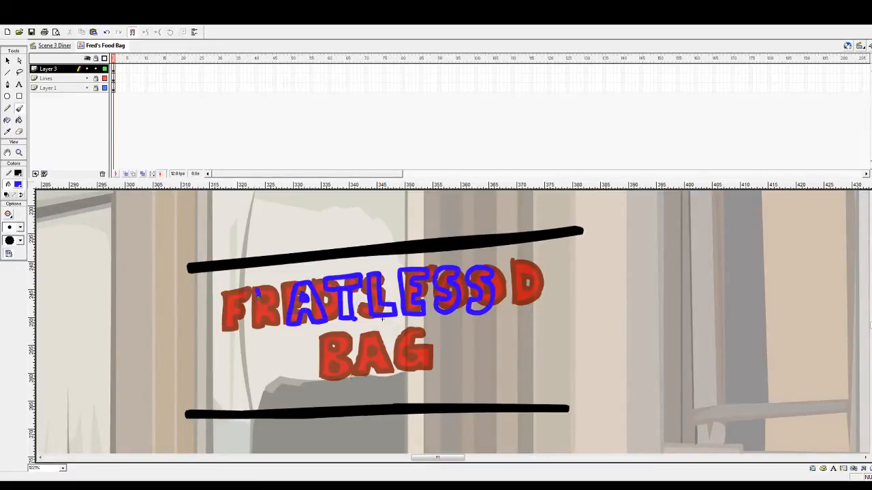
pyautogui.moveTo(257, 293)
pyautogui.mouseDown()
pyautogui.moveTo(258, 327)
pyautogui.moveTo(282, 326)
pyautogui.mouseUp()
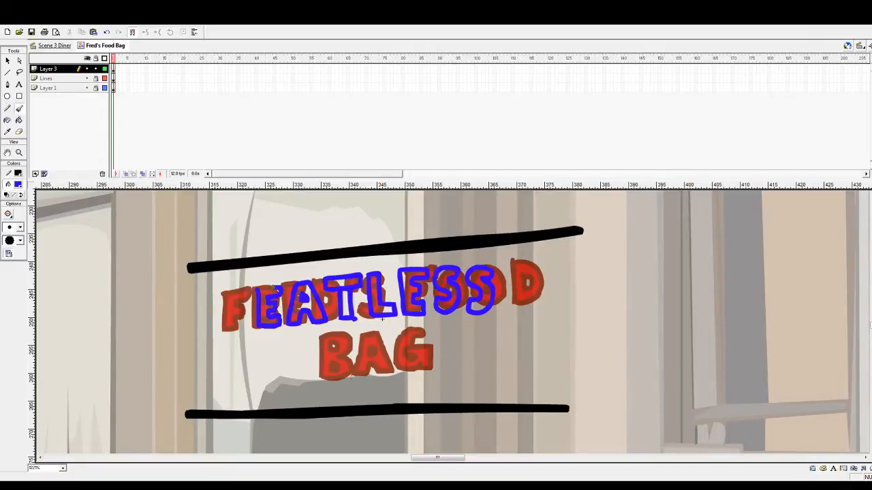
pyautogui.moveTo(274, 289)
pyautogui.mouseDown()
pyautogui.moveTo(247, 308)
pyautogui.moveTo(247, 329)
pyautogui.moveTo(231, 311)
pyautogui.moveTo(225, 319)
pyautogui.moveTo(222, 309)
pyautogui.moveTo(220, 328)
pyautogui.moveTo(211, 321)
pyautogui.moveTo(211, 296)
pyautogui.moveTo(227, 299)
pyautogui.mouseUp()
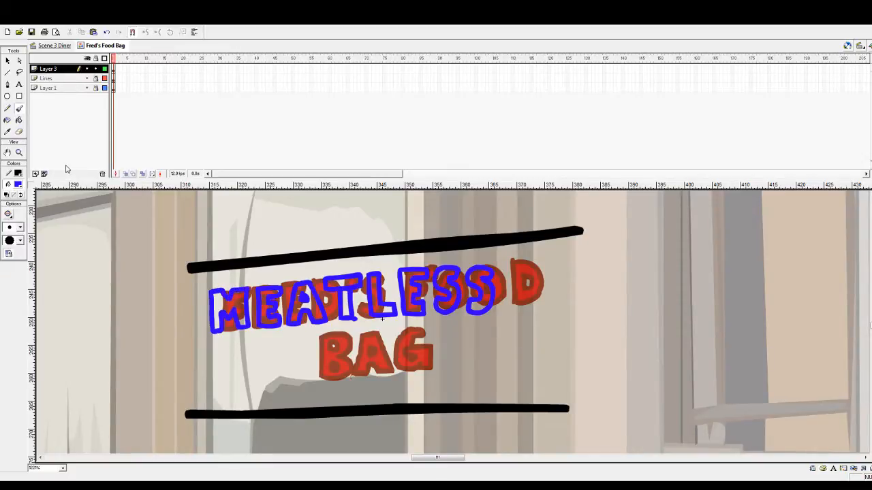
# Lasso the blue MEATLESS outlines and shift them right to centre them over the old lettering
pyautogui.click(20, 73)
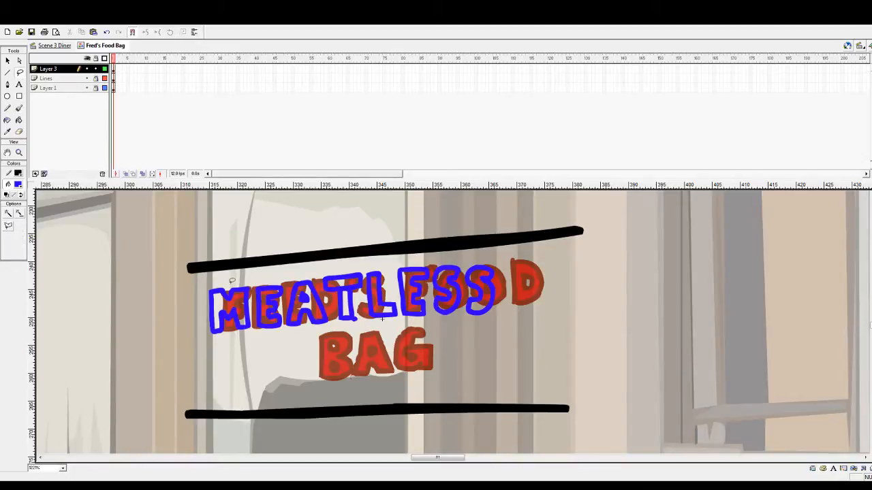
pyautogui.moveTo(231, 280)
pyautogui.mouseDown()
pyautogui.moveTo(194, 324)
pyautogui.moveTo(244, 334)
pyautogui.moveTo(465, 324)
pyautogui.moveTo(530, 301)
pyautogui.moveTo(512, 258)
pyautogui.moveTo(414, 254)
pyautogui.moveTo(218, 278)
pyautogui.moveTo(231, 296)
pyautogui.moveTo(257, 294)
pyautogui.mouseUp()
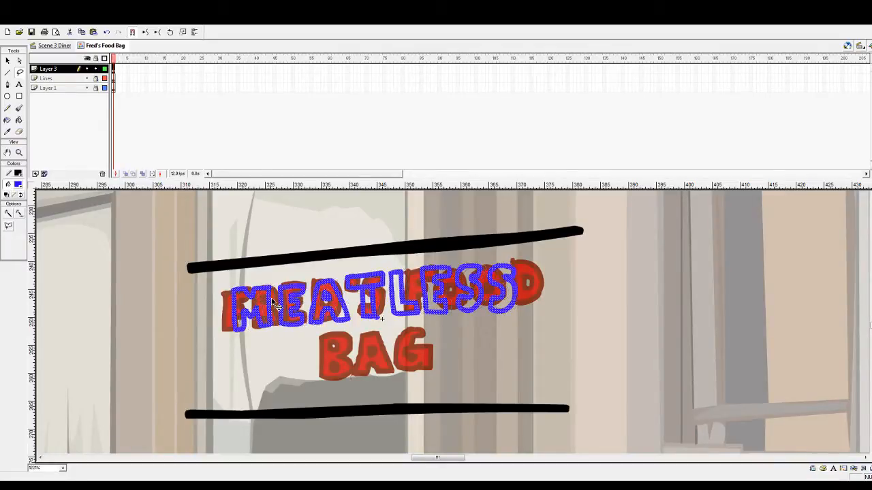
pyautogui.press('Right')
pyautogui.press('Right')
pyautogui.press('Right')
pyautogui.press('Right')
pyautogui.press('Right')
pyautogui.press('Right')
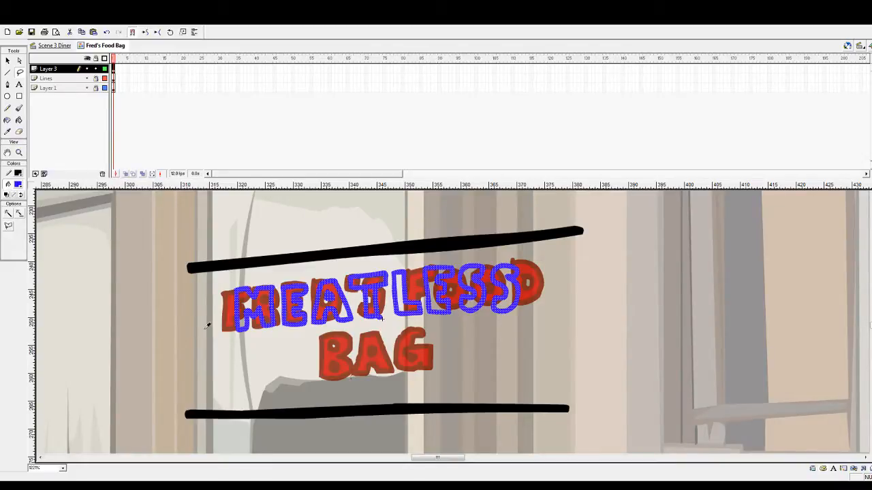
# Try recolouring the selected MEATLESS outlines with the old lettering's dark red, then undo it and deselect
pyautogui.click(225, 313)
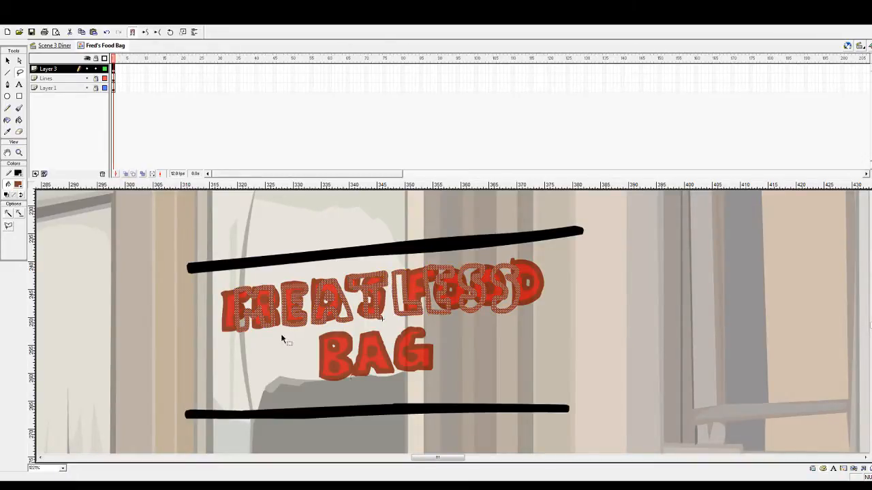
pyautogui.hotkey('ctrl', 'z')
pyautogui.click(96, 78)
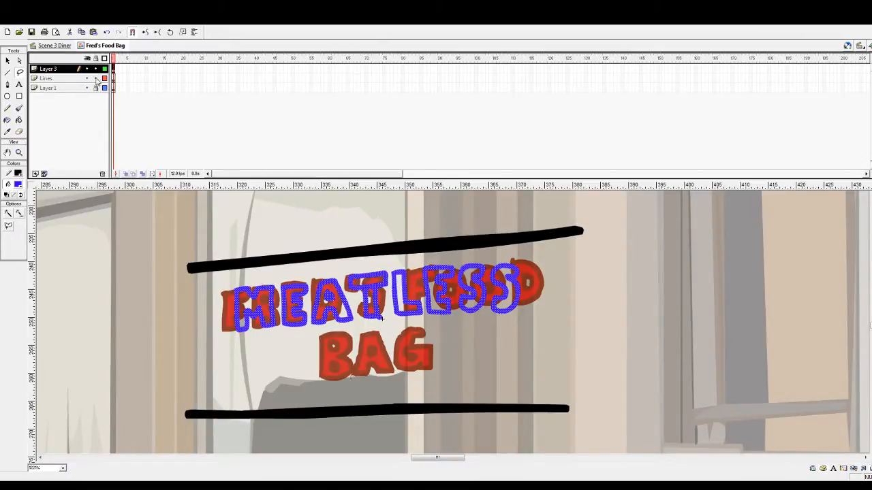
pyautogui.click(7, 61)
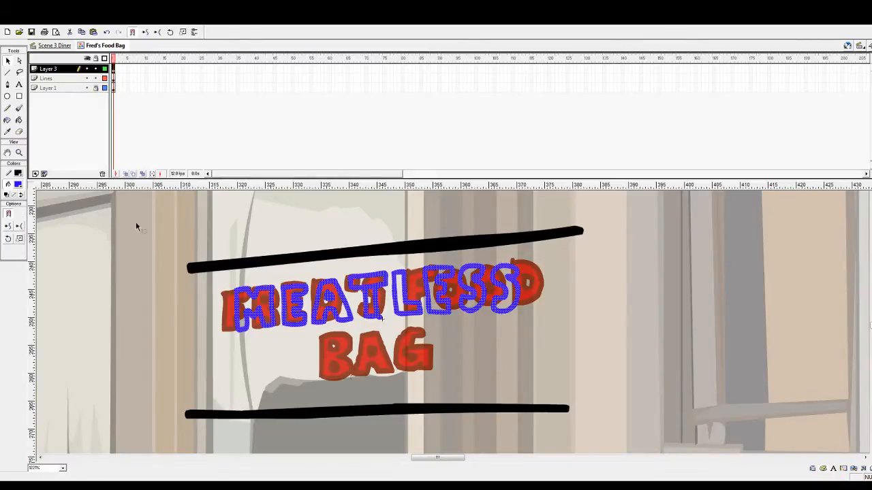
pyautogui.click(224, 310)
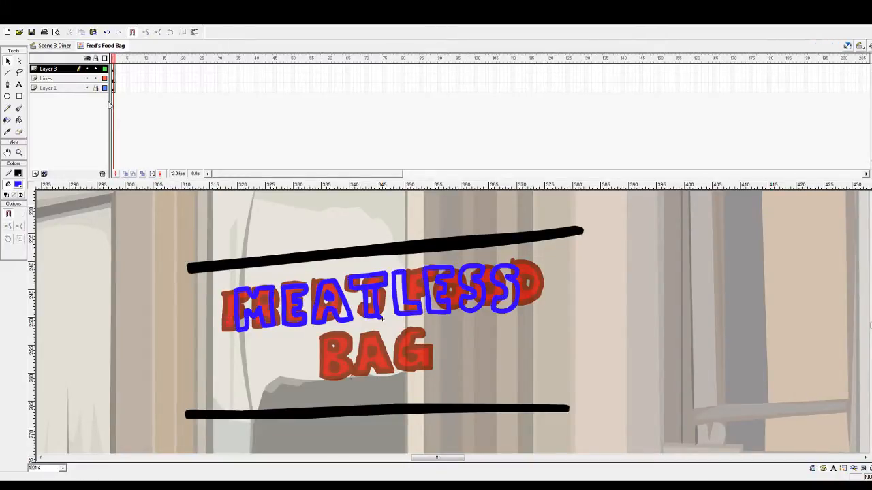
# Pick up the dark red outline colour from the old lettering for the Paint Bucket and lock Layer 1 again
pyautogui.click(225, 331)
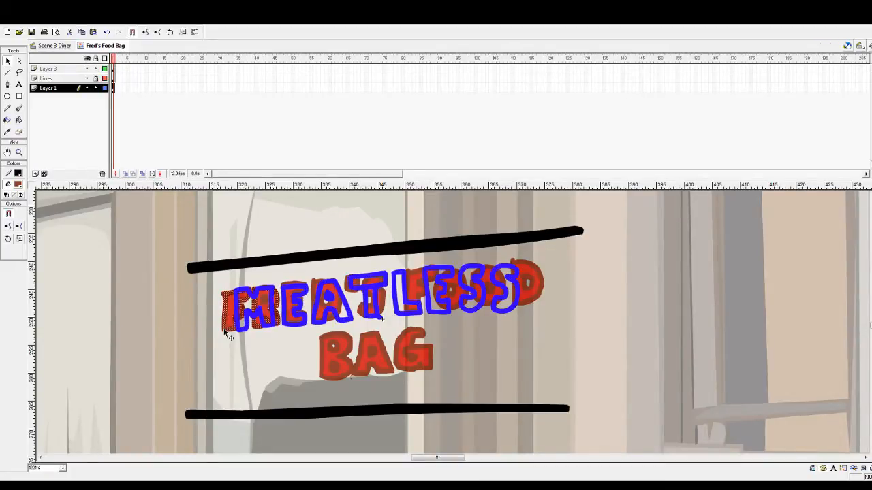
pyautogui.click(19, 119)
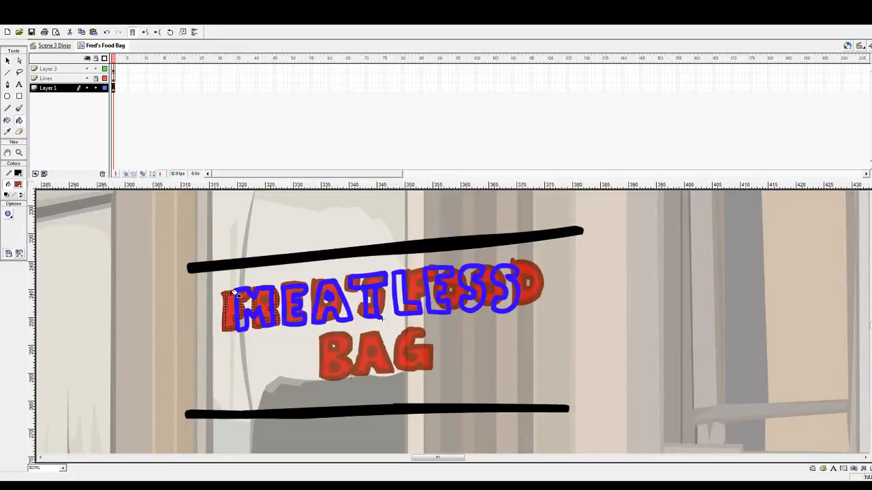
pyautogui.click(97, 90)
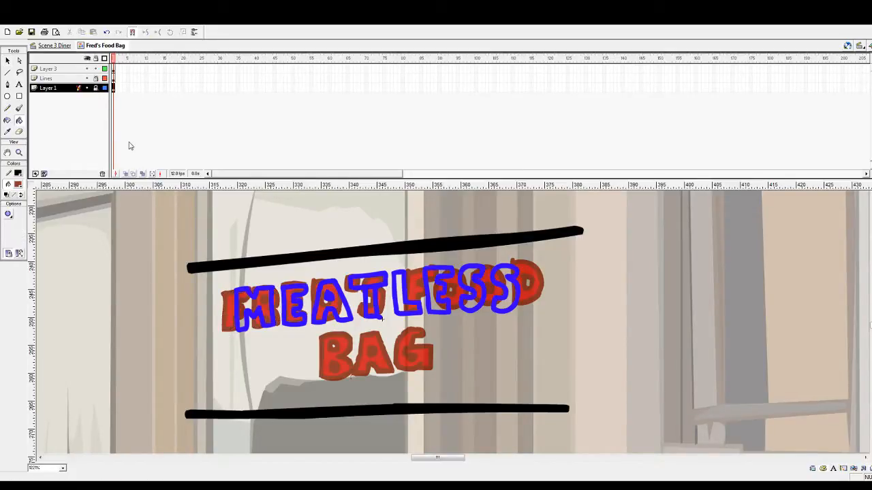
# Recolour the blue outlines of all the MEATLESS letters dark red with the Paint Bucket
pyautogui.click(272, 288)
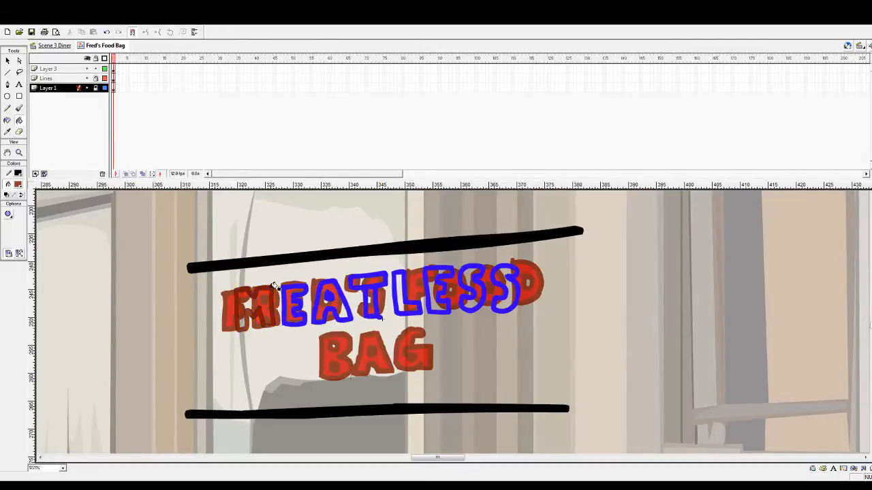
pyautogui.click(294, 283)
pyautogui.click(327, 280)
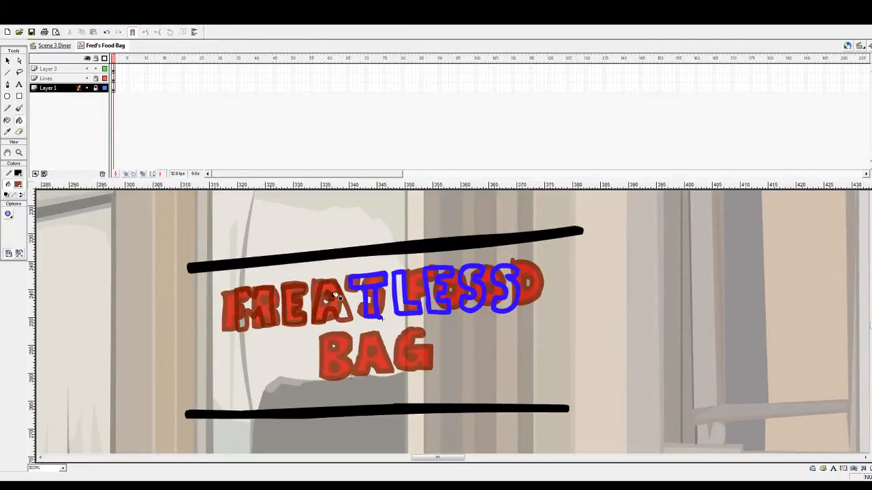
pyautogui.click(377, 275)
pyautogui.click(401, 272)
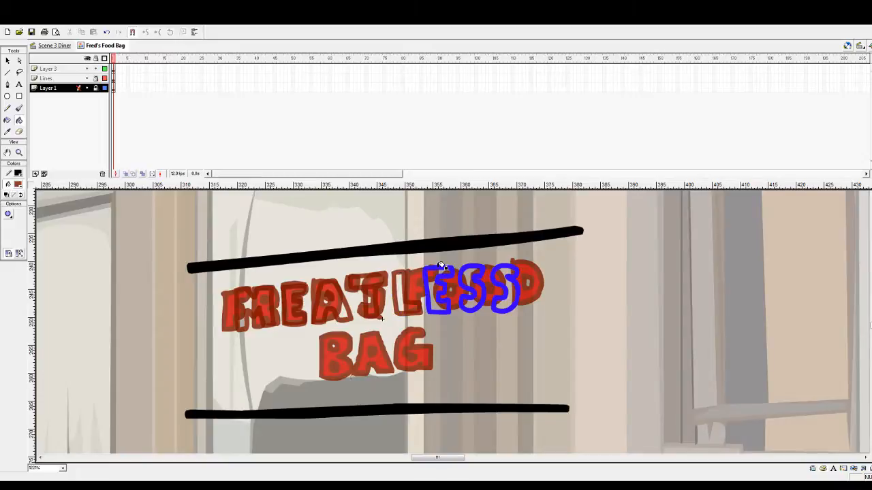
pyautogui.click(442, 269)
pyautogui.click(474, 272)
pyautogui.click(502, 267)
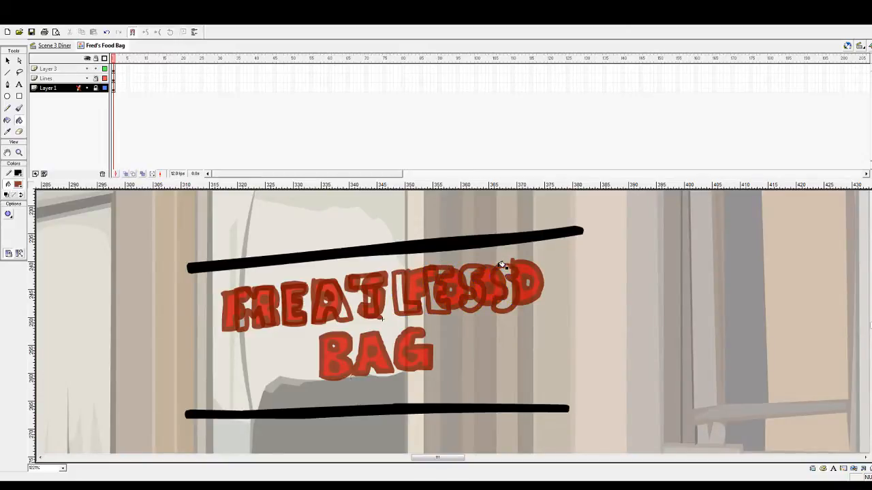
# Pick up the bright red inner colour from the old Layer 1 lettering for the Paint Bucket and lock that layer again
pyautogui.click(93, 89)
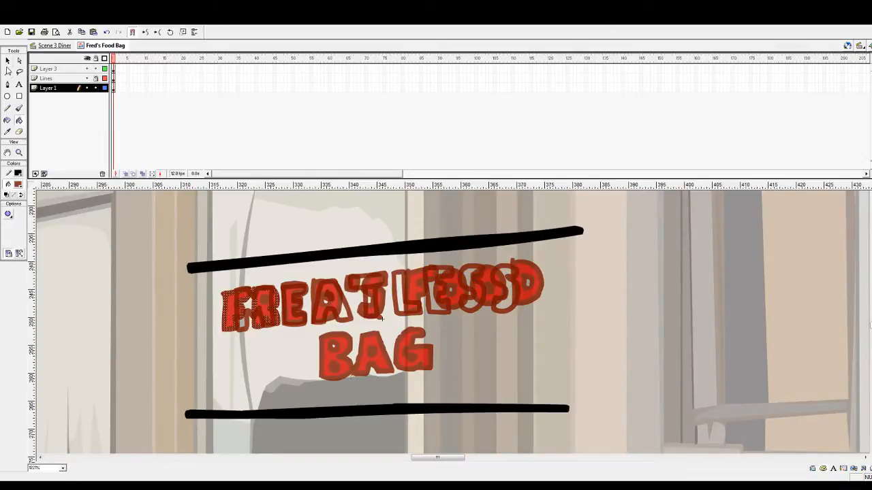
pyautogui.click(7, 61)
pyautogui.click(561, 295)
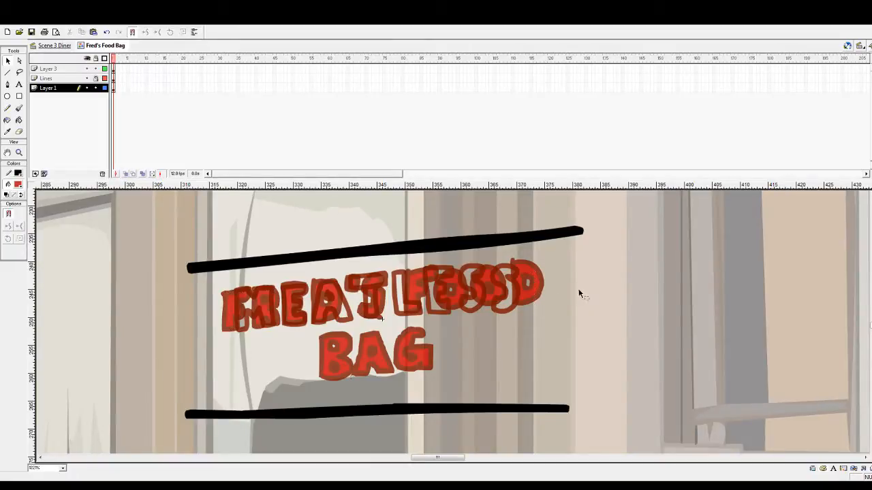
pyautogui.click(18, 119)
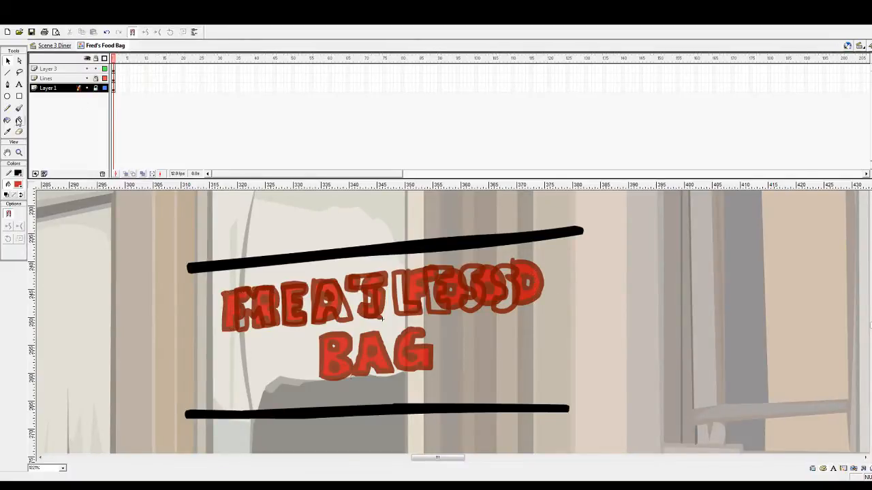
# Fill the insides of the letters M, E, A and T of MEATLESS with bright red on Layer 3
pyautogui.click(247, 308)
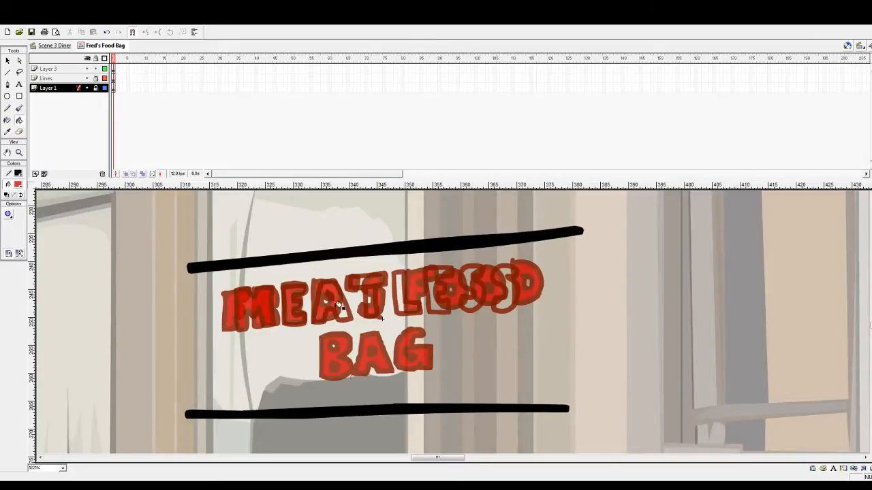
pyautogui.click(122, 70)
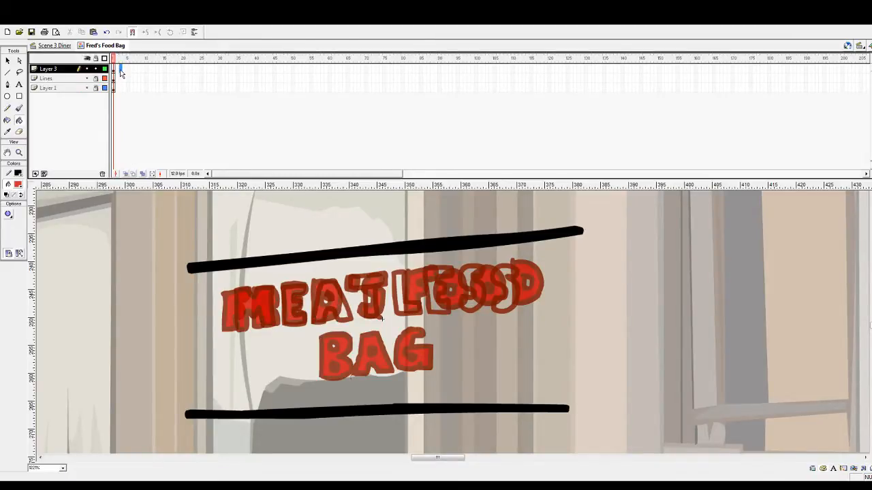
pyautogui.click(295, 306)
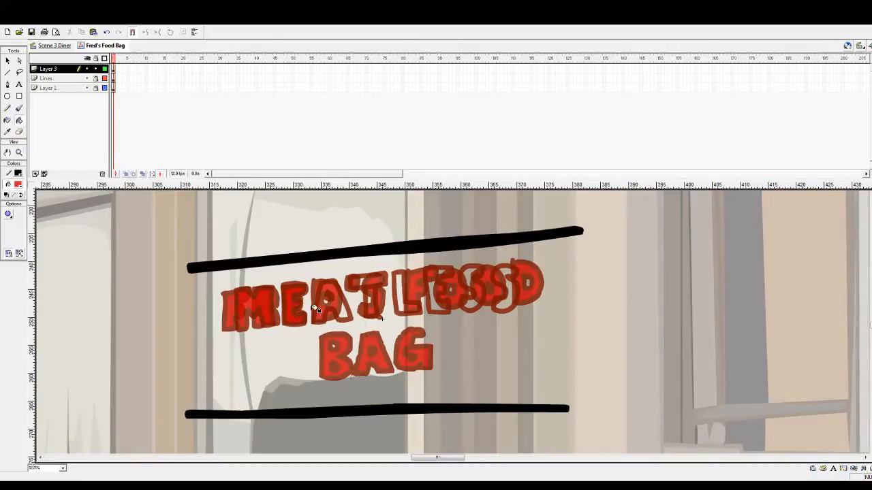
pyautogui.click(337, 305)
pyautogui.click(375, 284)
# Touch up the T and fill the remaining letters L, E, S and S of MEATLESS with bright red
pyautogui.click(19, 108)
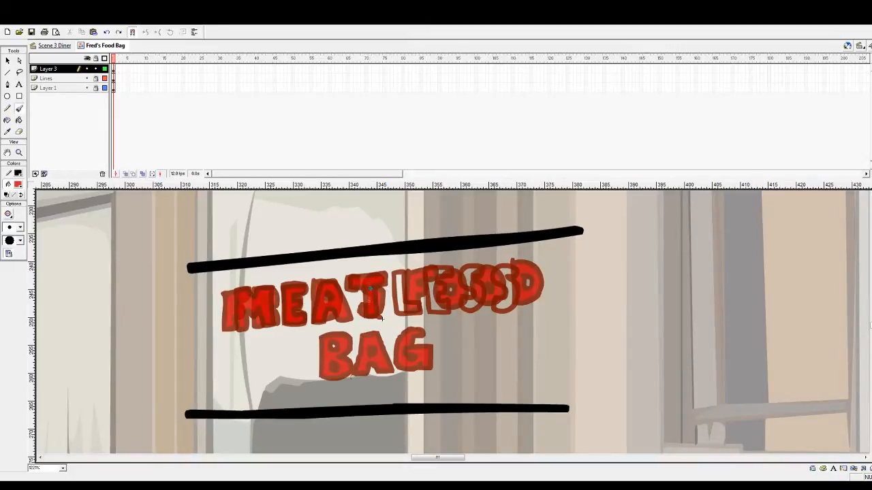
pyautogui.click(19, 120)
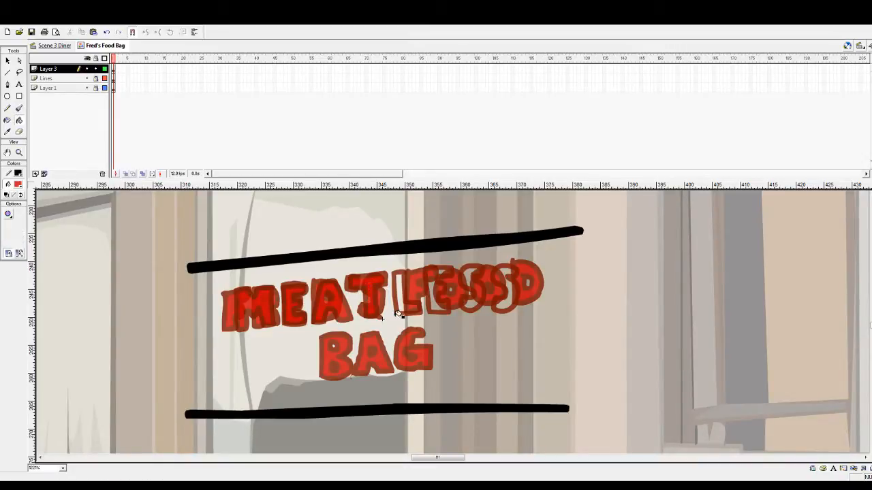
pyautogui.click(409, 306)
pyautogui.click(447, 308)
pyautogui.click(476, 291)
pyautogui.click(507, 291)
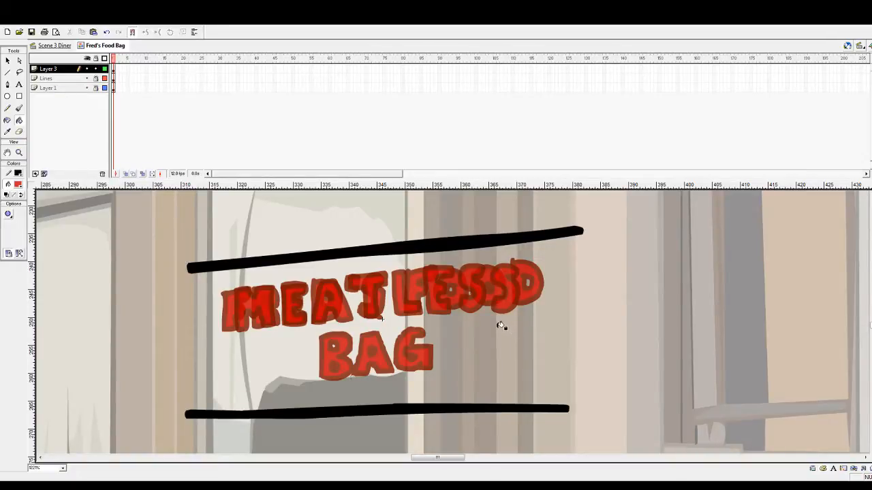
# Lasso and delete the old lettering line behind MEATLESS on Layer 1, erase its leftover specks and lock the layer
pyautogui.click(19, 72)
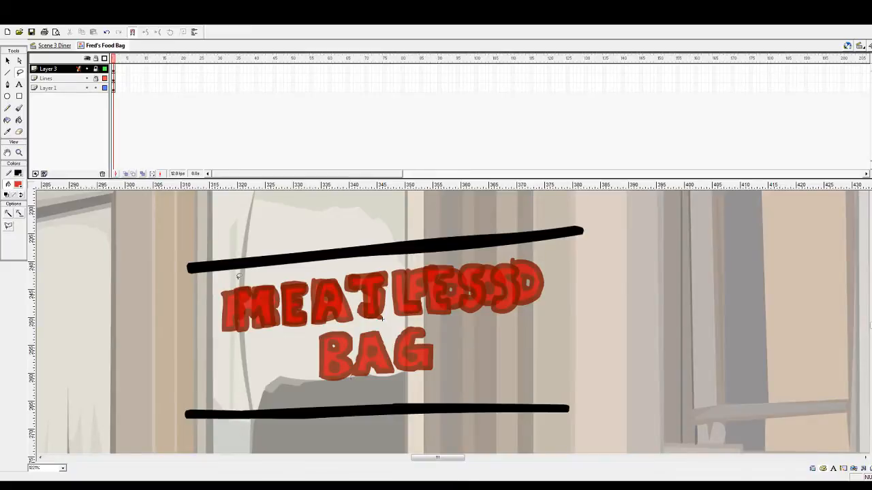
pyautogui.moveTo(237, 279)
pyautogui.mouseDown()
pyautogui.moveTo(193, 295)
pyautogui.moveTo(237, 335)
pyautogui.moveTo(506, 314)
pyautogui.moveTo(554, 298)
pyautogui.moveTo(566, 260)
pyautogui.moveTo(515, 251)
pyautogui.moveTo(232, 277)
pyautogui.mouseUp()
pyautogui.press('Delete')
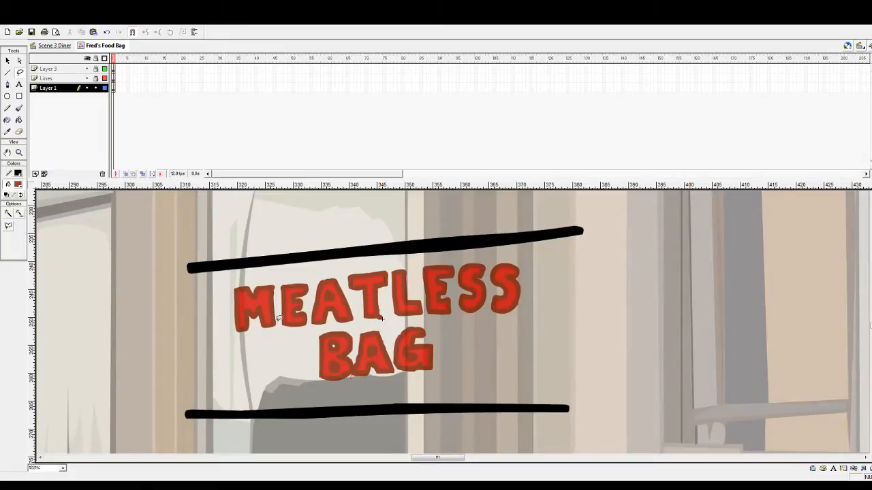
pyautogui.click(19, 132)
pyautogui.click(95, 88)
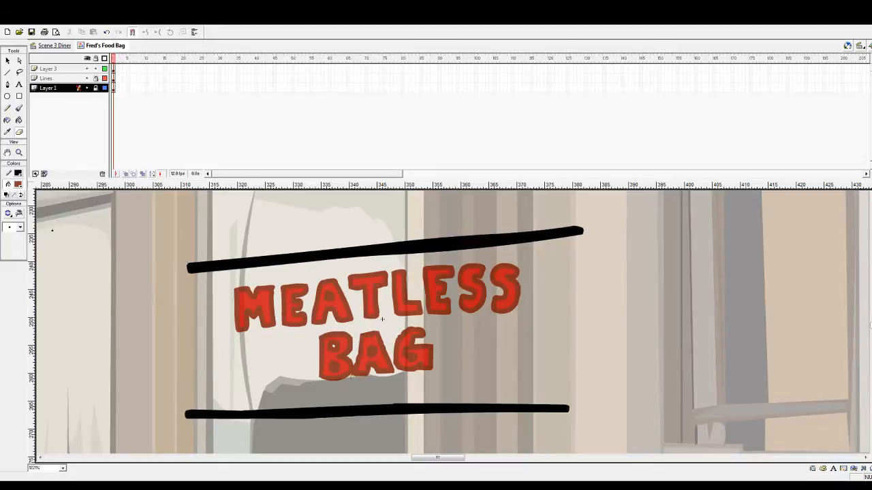
# Make Layer 3 active with its lettering deselected and choose a blue fill for the Brush
pyautogui.click(20, 186)
pyautogui.click(14, 220)
pyautogui.click(19, 107)
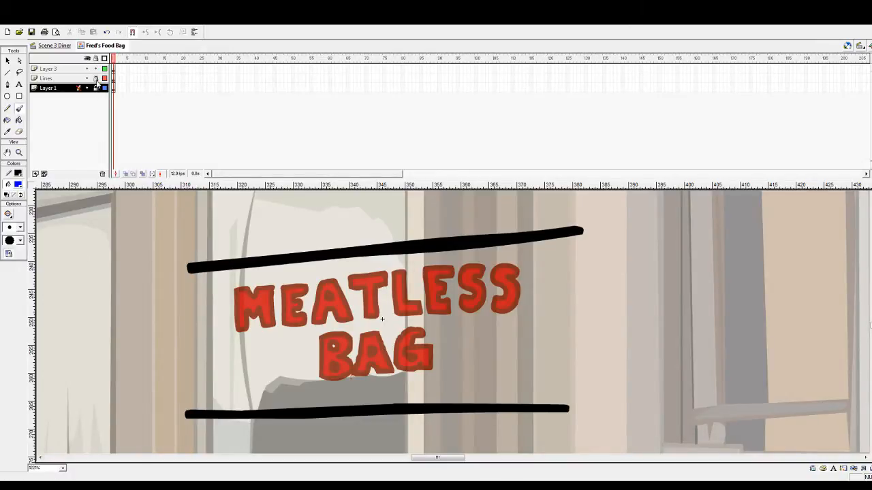
pyautogui.click(112, 68)
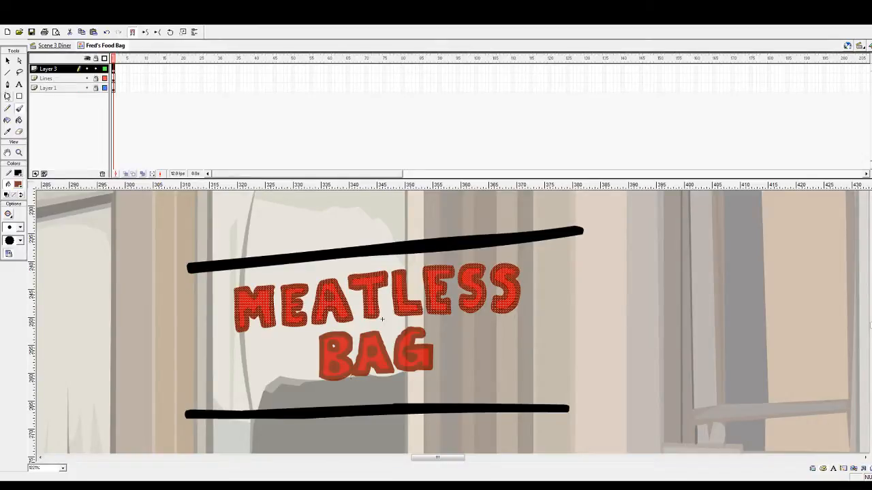
pyautogui.click(7, 61)
pyautogui.click(194, 330)
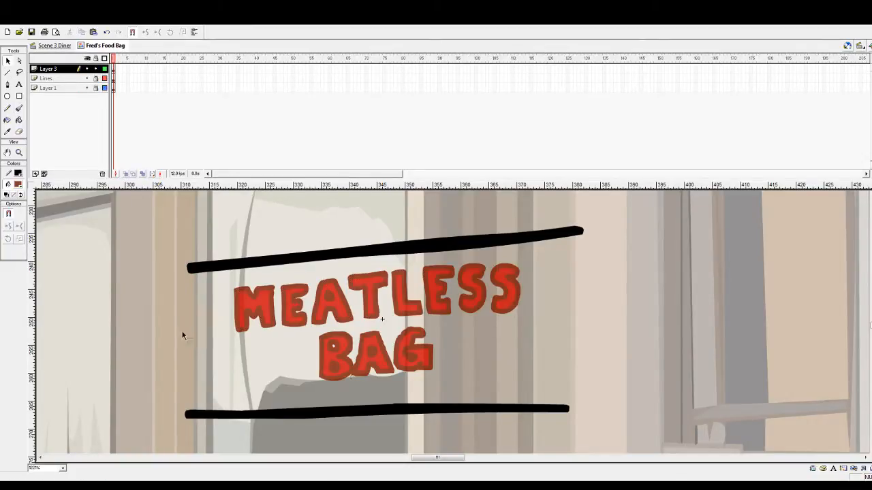
pyautogui.click(19, 119)
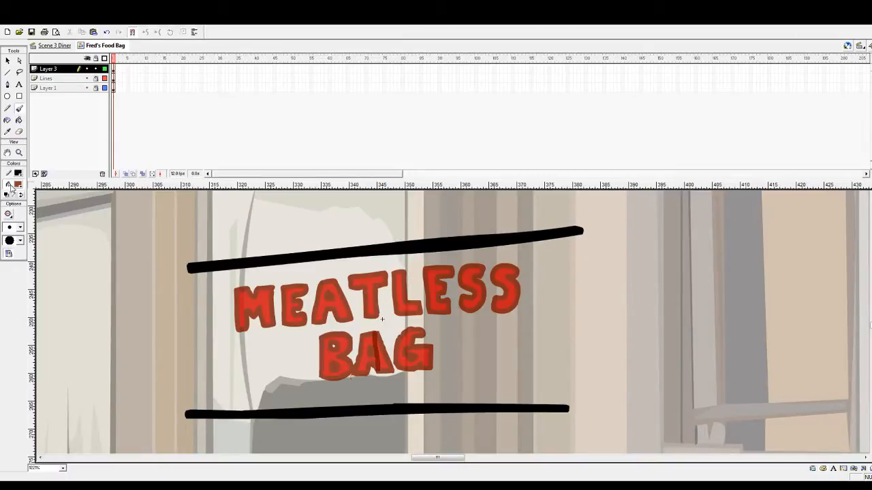
pyautogui.click(20, 185)
pyautogui.click(14, 229)
pyautogui.click(7, 62)
pyautogui.click(20, 109)
# Outline the letters N and K, the apostrophe and the S of FRANK'S in blue below MEATLESS, redrawing the S
pyautogui.moveTo(372, 336)
pyautogui.mouseDown()
pyautogui.moveTo(377, 373)
pyautogui.moveTo(389, 374)
pyautogui.moveTo(388, 356)
pyautogui.moveTo(372, 334)
pyautogui.moveTo(377, 372)
pyautogui.moveTo(387, 371)
pyautogui.moveTo(386, 350)
pyautogui.moveTo(401, 372)
pyautogui.moveTo(410, 370)
pyautogui.moveTo(406, 332)
pyautogui.moveTo(395, 331)
pyautogui.moveTo(396, 348)
pyautogui.moveTo(384, 334)
pyautogui.moveTo(416, 333)
pyautogui.moveTo(422, 371)
pyautogui.moveTo(433, 372)
pyautogui.moveTo(433, 357)
pyautogui.moveTo(457, 369)
pyautogui.moveTo(442, 348)
pyautogui.moveTo(449, 328)
pyautogui.moveTo(440, 329)
pyautogui.moveTo(433, 341)
pyautogui.moveTo(461, 341)
pyautogui.moveTo(467, 329)
pyautogui.moveTo(459, 325)
pyautogui.moveTo(472, 360)
pyautogui.mouseUp()
pyautogui.hotkey('ctrl', 'z')
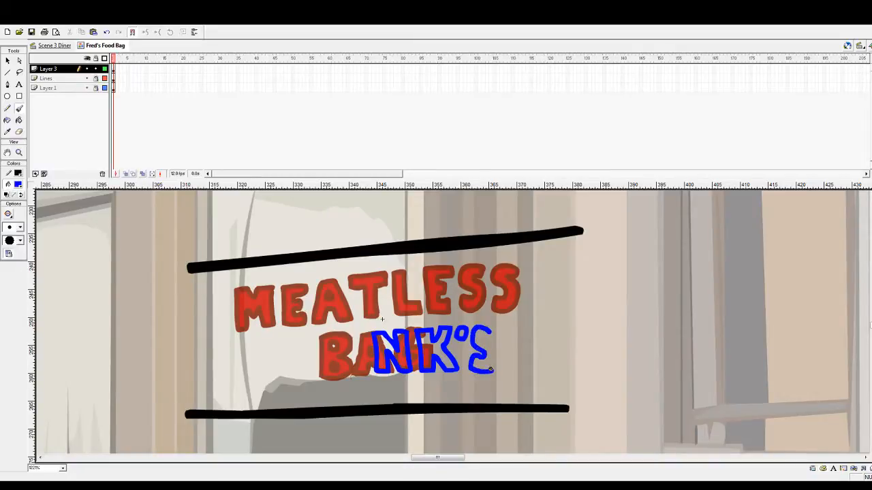
pyautogui.hotkey('ctrl', 'z')
pyautogui.click(19, 227)
pyautogui.click(19, 265)
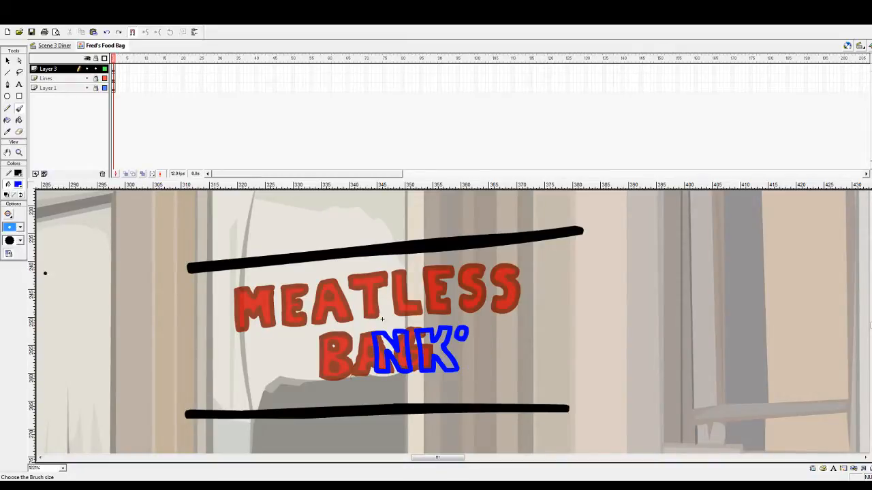
pyautogui.moveTo(489, 328)
pyautogui.mouseDown()
pyautogui.moveTo(478, 327)
pyautogui.moveTo(477, 358)
pyautogui.mouseUp()
pyautogui.hotkey('ctrl', 'z')
pyautogui.moveTo(493, 329)
pyautogui.mouseDown()
pyautogui.moveTo(485, 354)
pyautogui.moveTo(472, 356)
pyautogui.moveTo(475, 366)
pyautogui.moveTo(493, 369)
pyautogui.moveTo(498, 337)
pyautogui.mouseUp()
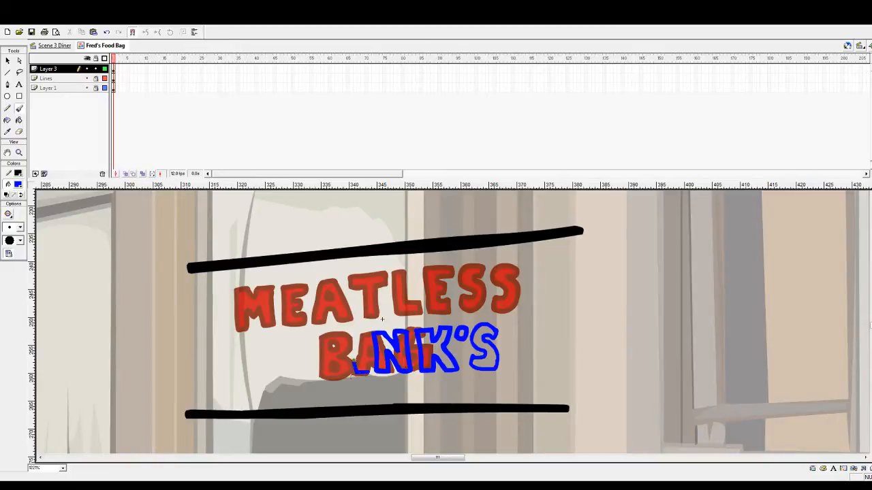
# Outline the letter A of FRANK'S in blue in front of the N
pyautogui.moveTo(344, 361); pyautogui.dragTo(340, 372)
pyautogui.moveTo(353, 332); pyautogui.dragTo(368, 372)
pyautogui.moveTo(341, 333); pyautogui.dragTo(329, 376)
# Outline the letter F of FRANK'S in blue below the M and E of MEATLESS, undoing and redrawing poor strokes
pyautogui.moveTo(263, 342)
pyautogui.mouseDown()
pyautogui.moveTo(263, 377)
pyautogui.moveTo(277, 382)
pyautogui.mouseUp()
pyautogui.hotkey('ctrl', 'z')
pyautogui.hotkey('ctrl', 'z')
pyautogui.moveTo(263, 341)
pyautogui.mouseDown()
pyautogui.moveTo(289, 339)
pyautogui.moveTo(274, 351)
pyautogui.moveTo(275, 380)
pyautogui.mouseUp()
pyautogui.hotkey('ctrl', 'z')
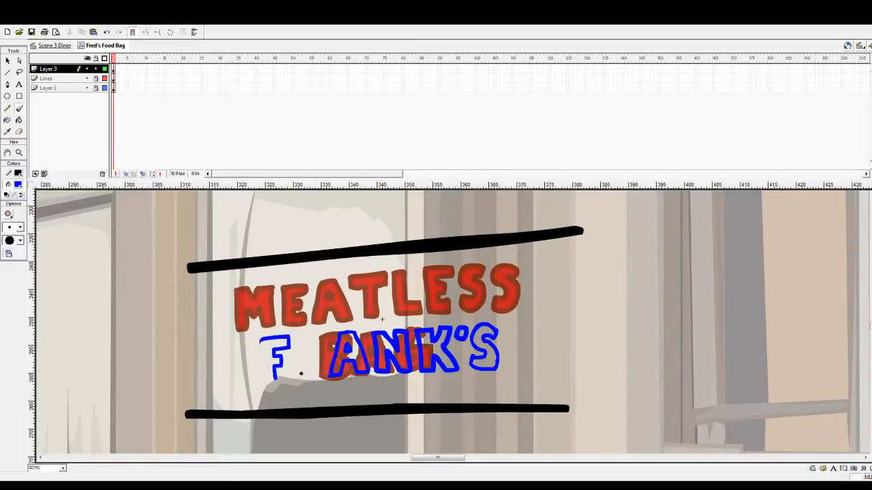
pyautogui.hotkey('ctrl', 'z')
pyautogui.moveTo(287, 336)
pyautogui.mouseDown()
pyautogui.moveTo(261, 340)
pyautogui.moveTo(293, 338)
pyautogui.moveTo(283, 358)
pyautogui.mouseUp()
pyautogui.hotkey('ctrl', 'z')
pyautogui.moveTo(287, 340); pyautogui.dragTo(293, 353)
# Touch up the F with the Eraser and outline the letter R in blue between the F and the A
pyautogui.click(19, 132)
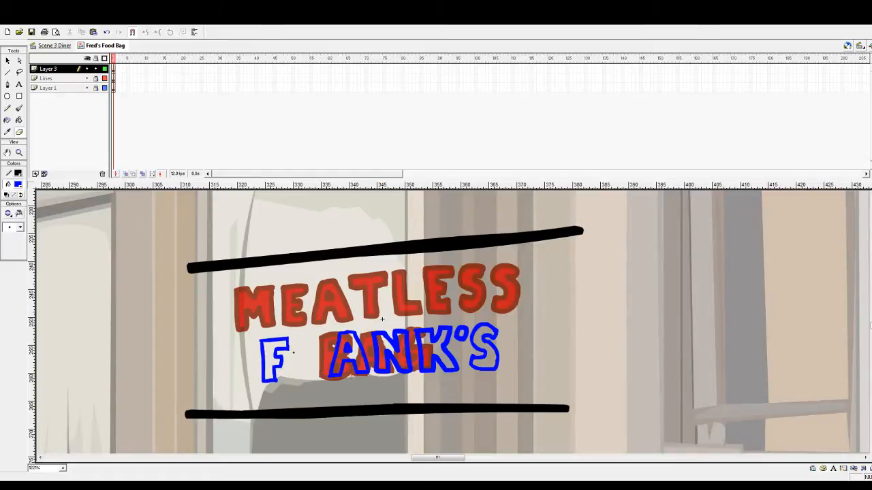
pyautogui.click(19, 108)
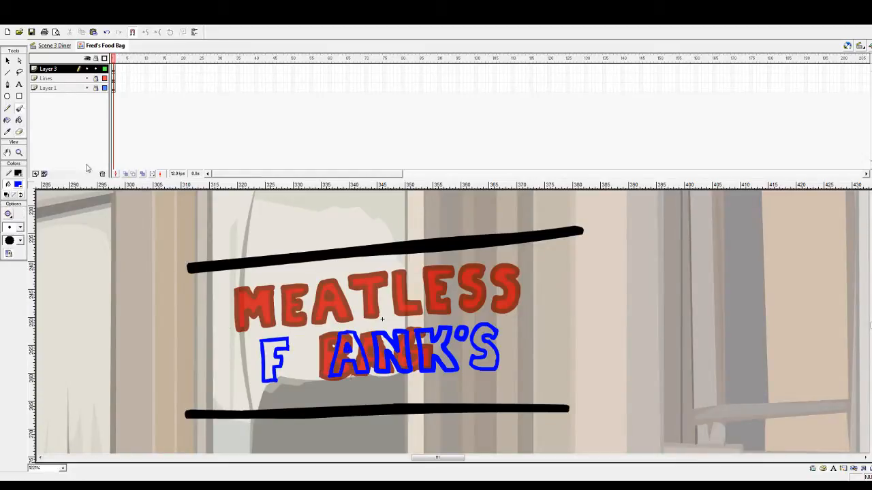
pyautogui.moveTo(292, 338)
pyautogui.mouseDown()
pyautogui.moveTo(292, 377)
pyautogui.moveTo(301, 370)
pyautogui.moveTo(322, 379)
pyautogui.moveTo(318, 337)
pyautogui.moveTo(298, 334)
pyautogui.moveTo(294, 368)
pyautogui.mouseUp()
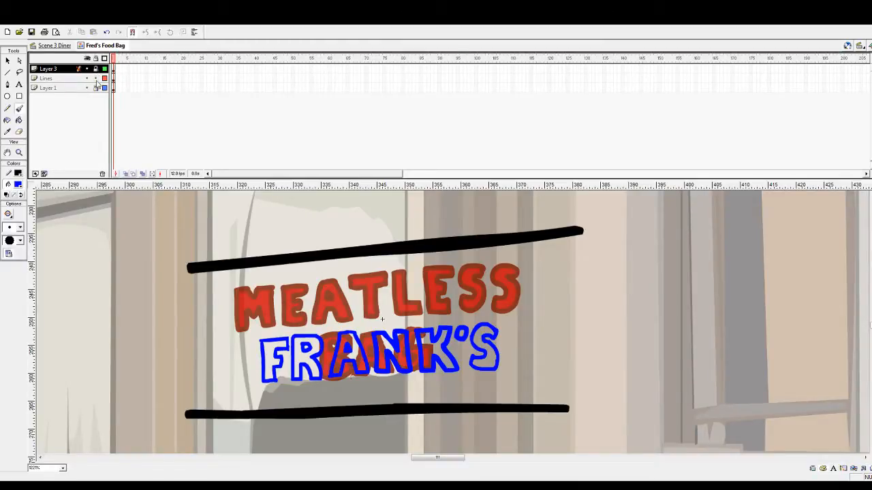
# Delete the Lines guide layer and Layer 1 with the old BAG lettering
pyautogui.click(68, 79)
pyautogui.click(102, 174)
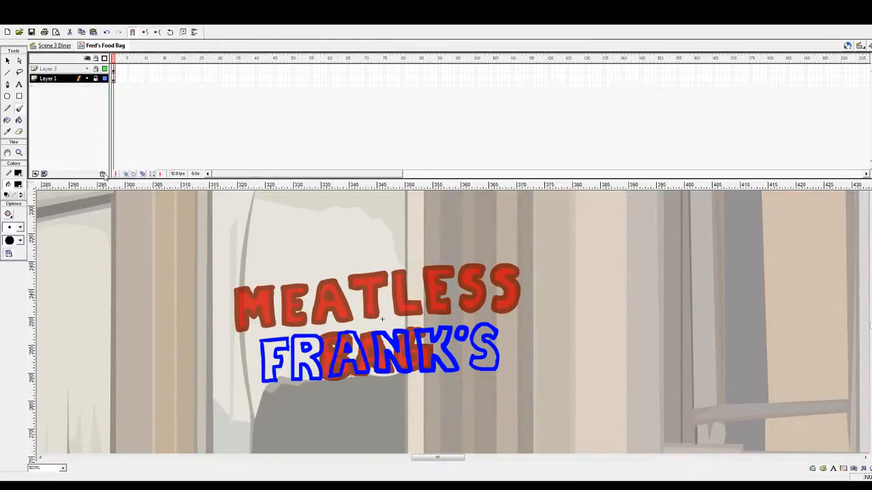
pyautogui.click(102, 174)
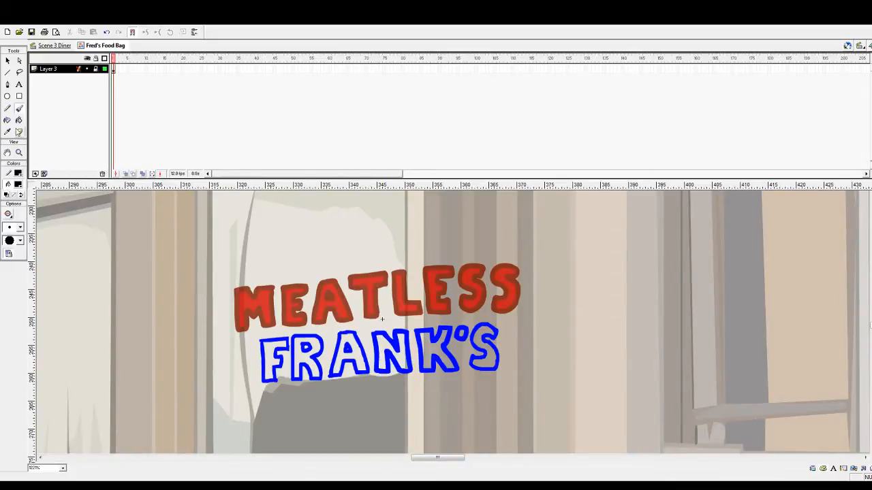
# Recolour the blue FRANK'S outlines with the dark red outline colour of MEATLESS using the Paint Bucket
pyautogui.click(7, 62)
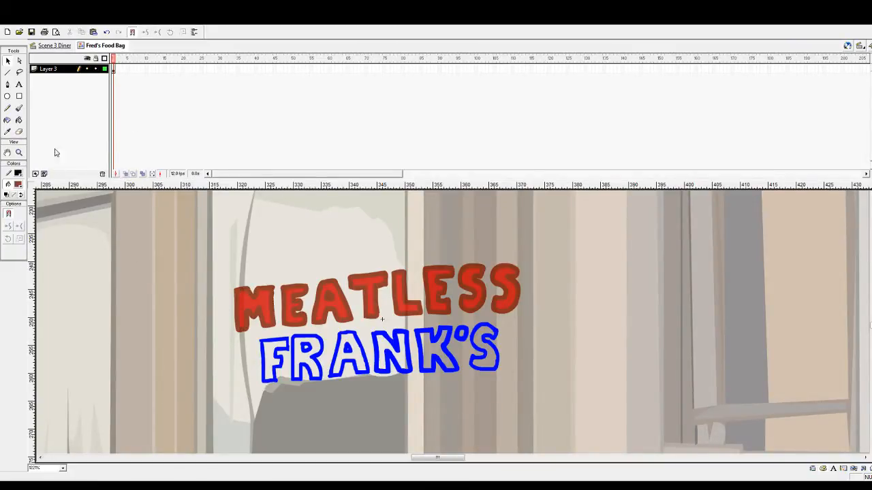
pyautogui.click(19, 120)
pyautogui.click(265, 343)
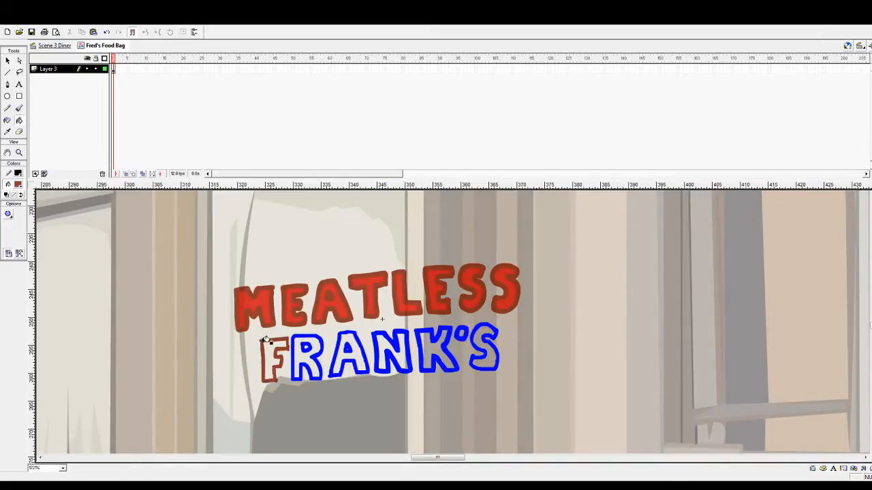
pyautogui.click(299, 348)
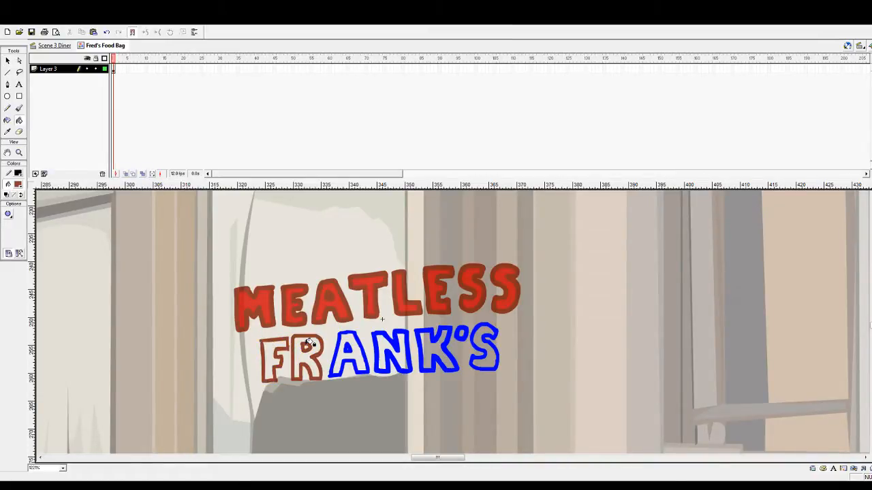
pyautogui.click(349, 338)
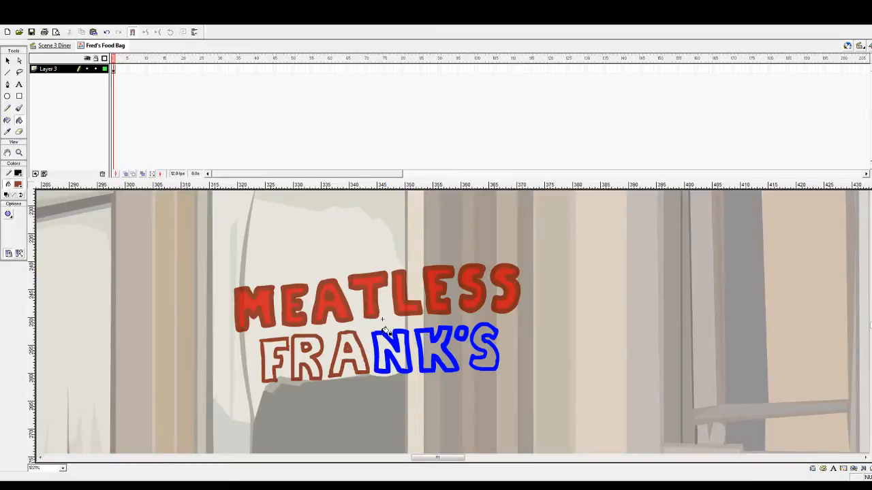
pyautogui.click(384, 332)
pyautogui.click(426, 332)
pyautogui.click(462, 330)
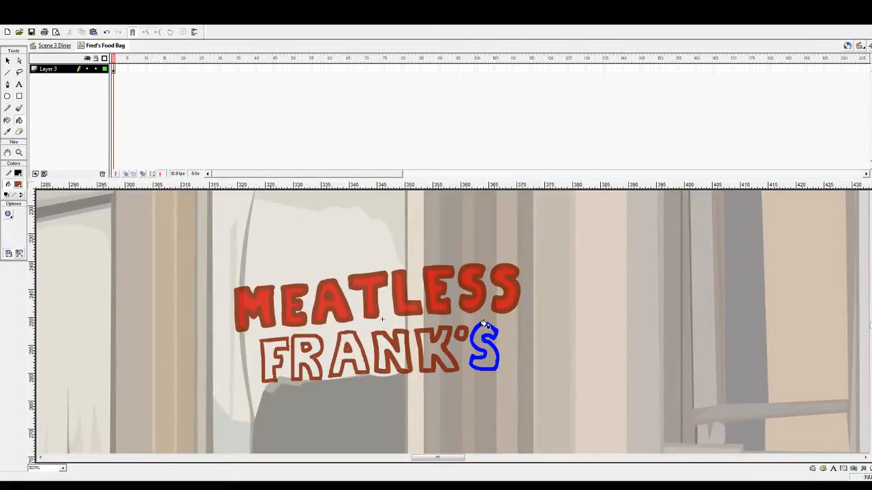
pyautogui.click(484, 325)
pyautogui.press('v')
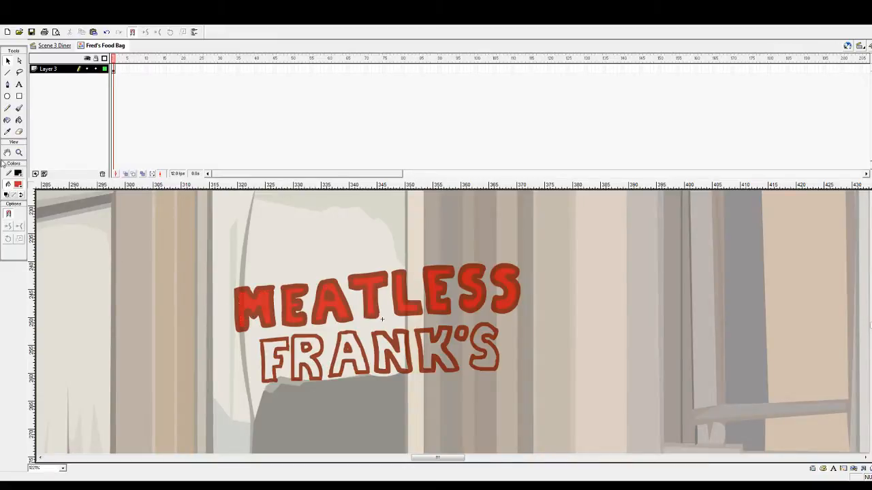
# Fill all the outlined letters and the apostrophe of FRANK'S with red using the Paint Bucket
pyautogui.click(19, 120)
pyautogui.click(269, 357)
pyautogui.click(303, 360)
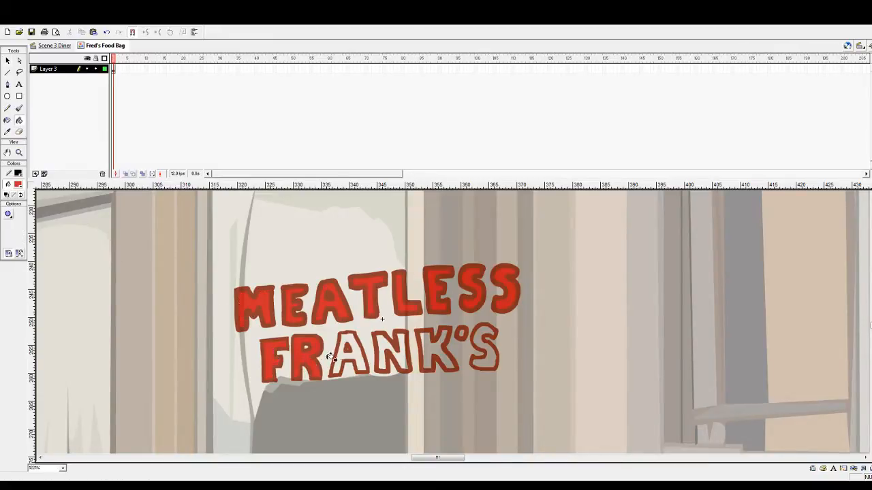
pyautogui.click(345, 357)
pyautogui.click(388, 349)
pyautogui.click(431, 349)
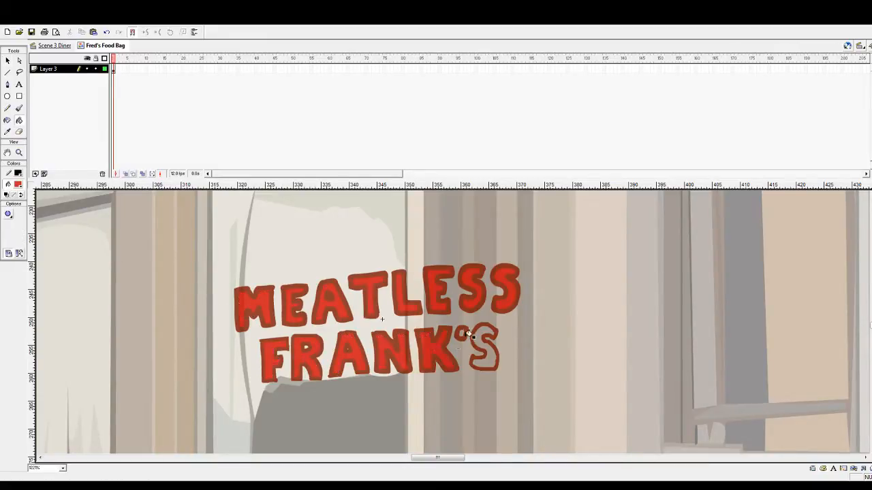
pyautogui.click(468, 333)
pyautogui.click(481, 342)
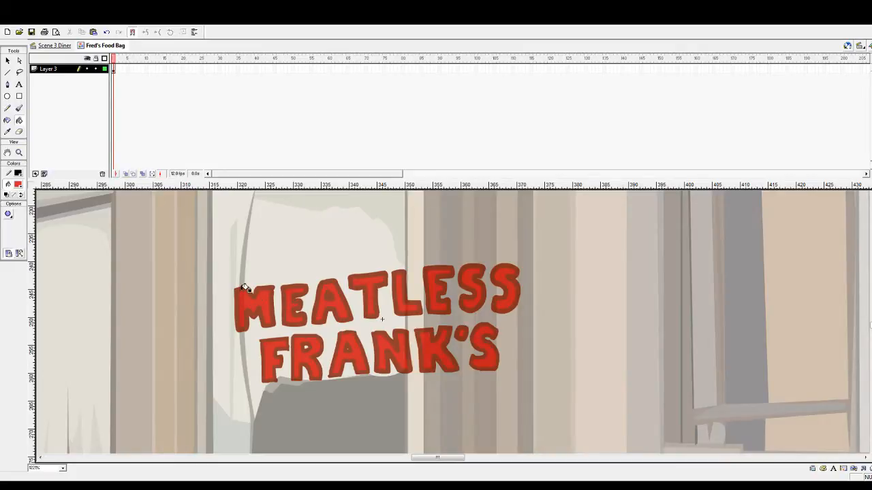
# Leave the Fred's Food Bag symbol for the Scene 3 Diner timeline and lock the Sign layer
pyautogui.click(55, 45)
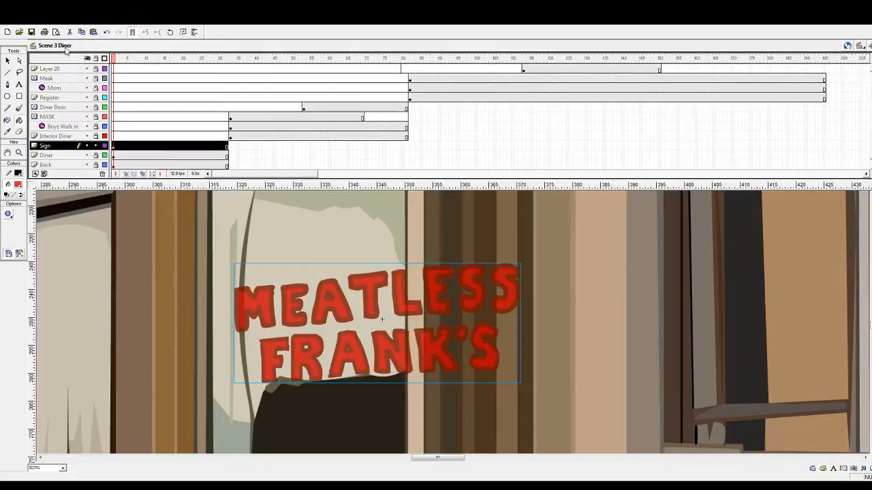
pyautogui.click(19, 153)
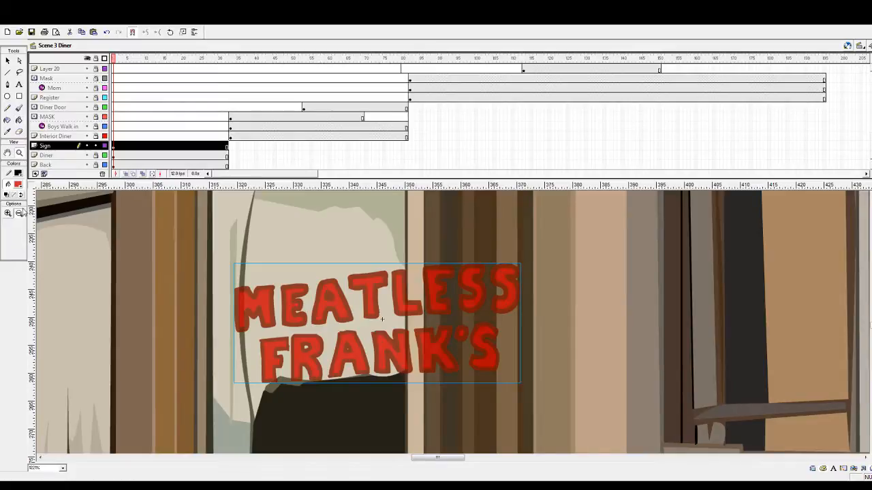
pyautogui.click(19, 214)
pyautogui.click(471, 280)
pyautogui.click(529, 319)
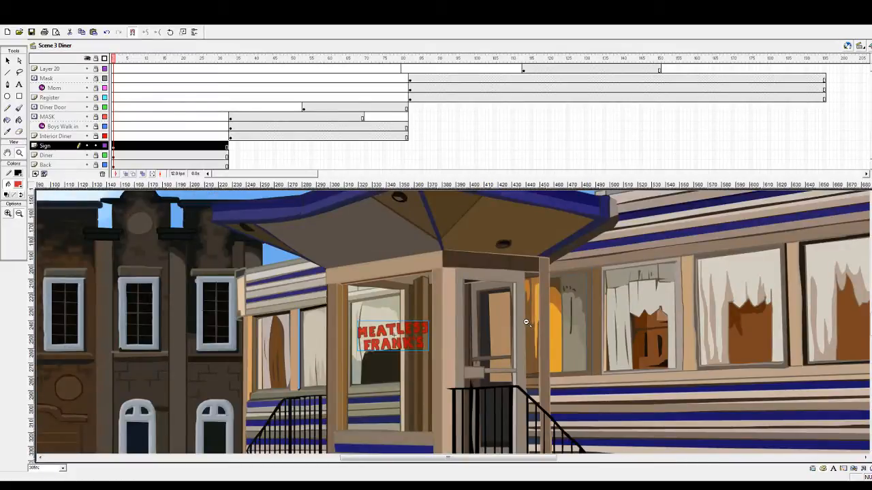
pyautogui.click(528, 318)
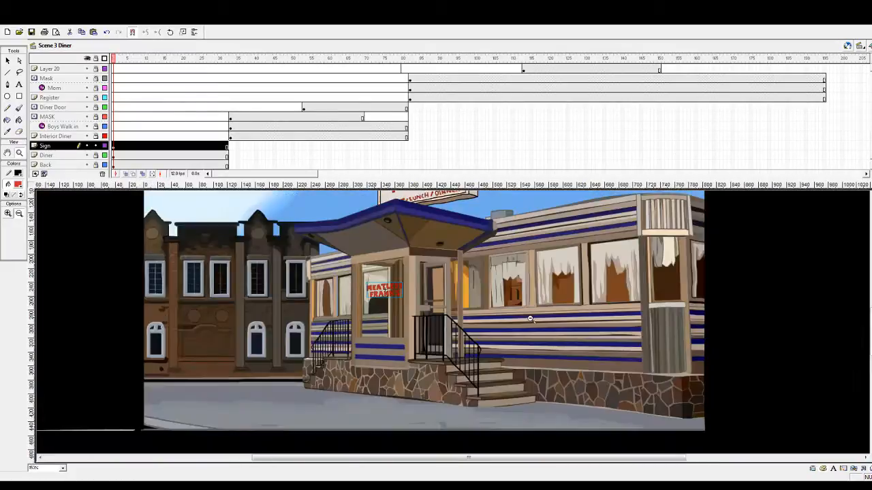
pyautogui.click(95, 146)
pyautogui.scroll(3, 345, 232)
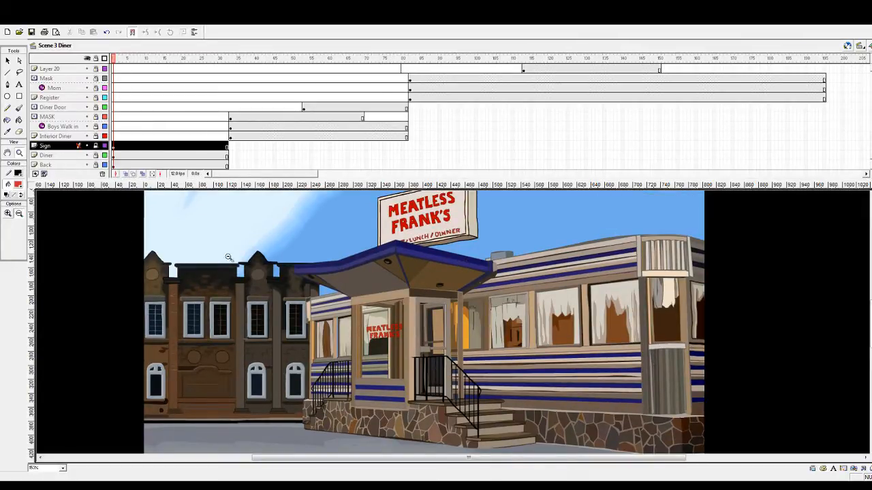
# Play the Scene 3 Diner timeline with the whole stage in view, and return the playhead to frame 1
pyautogui.hotkey('ctrl', '-')
pyautogui.moveTo(256, 245); pyautogui.dragTo(668, 428)
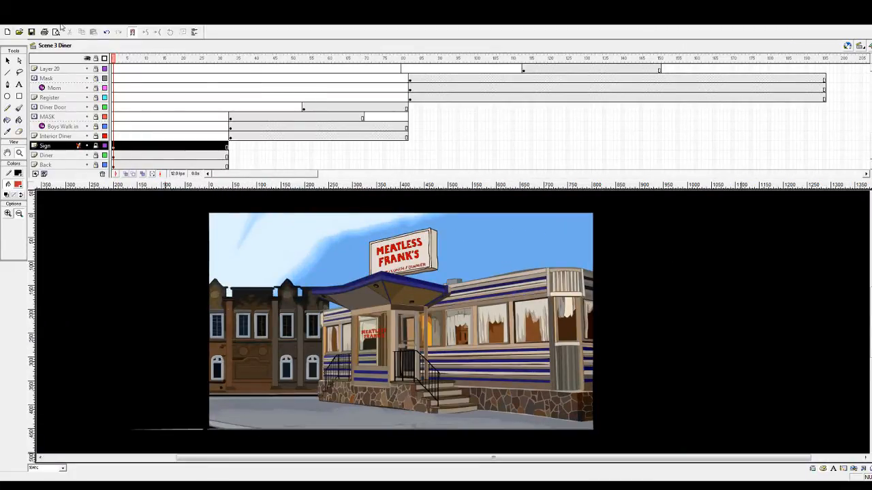
pyautogui.press('Return')
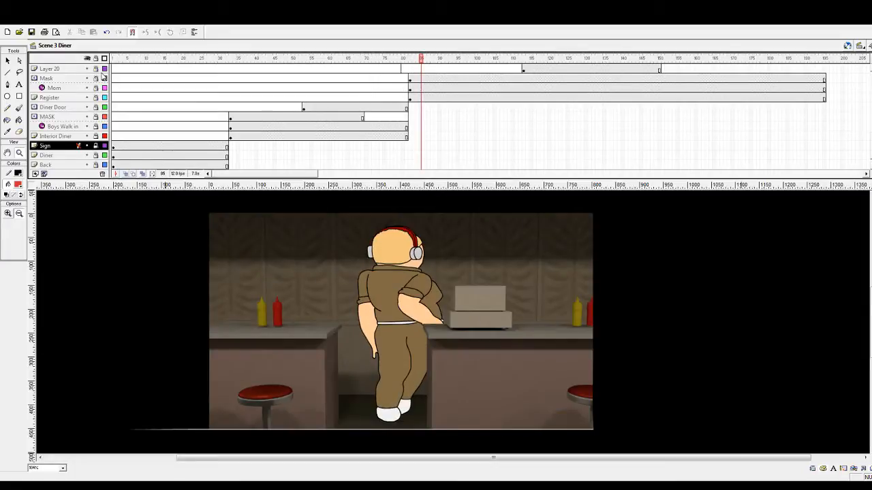
pyautogui.moveTo(128, 58); pyautogui.dragTo(100, 62)
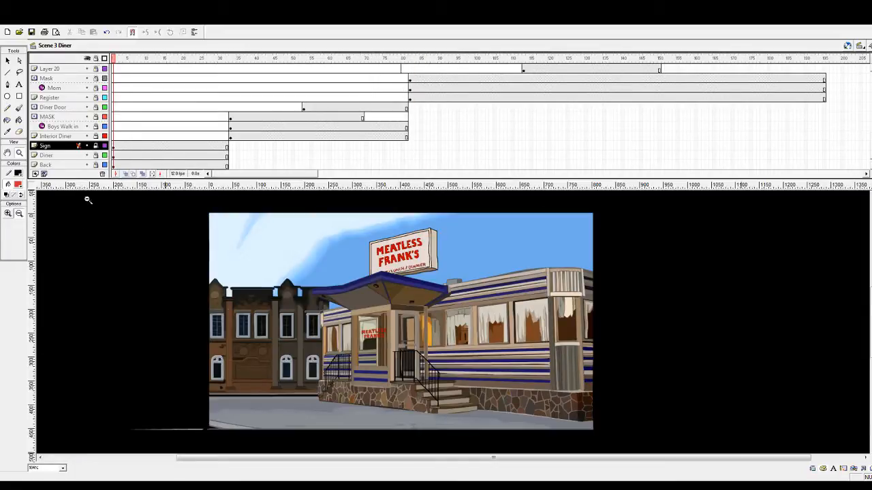